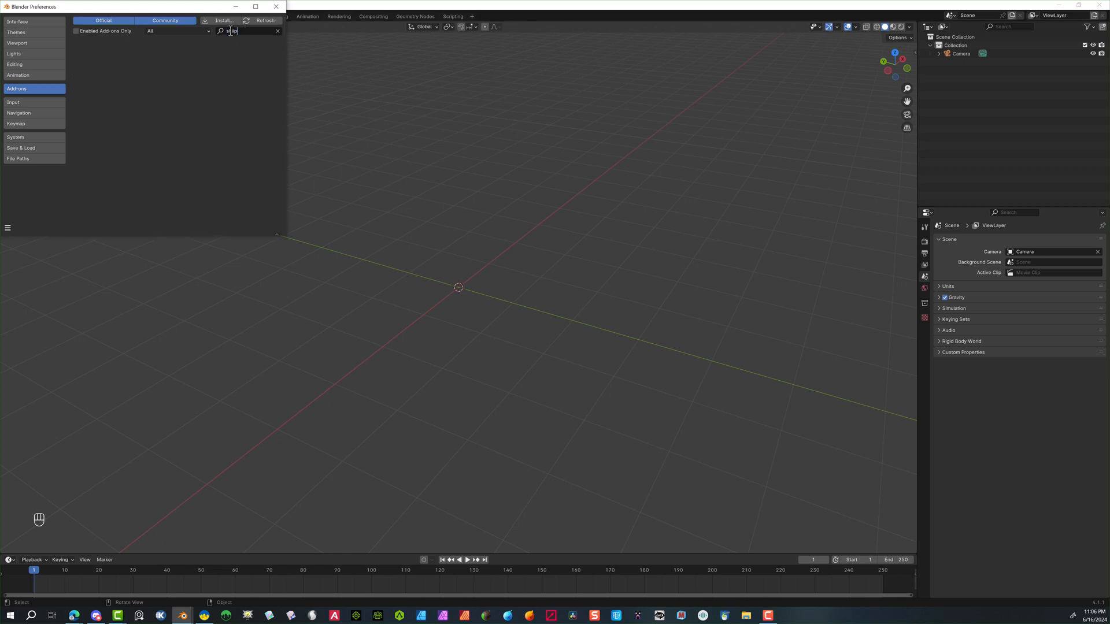
Filter the add-ons by "shi", examine The Shipwright add-on's details, and close the preferences
{"action": "key", "text": "BackSpace"}
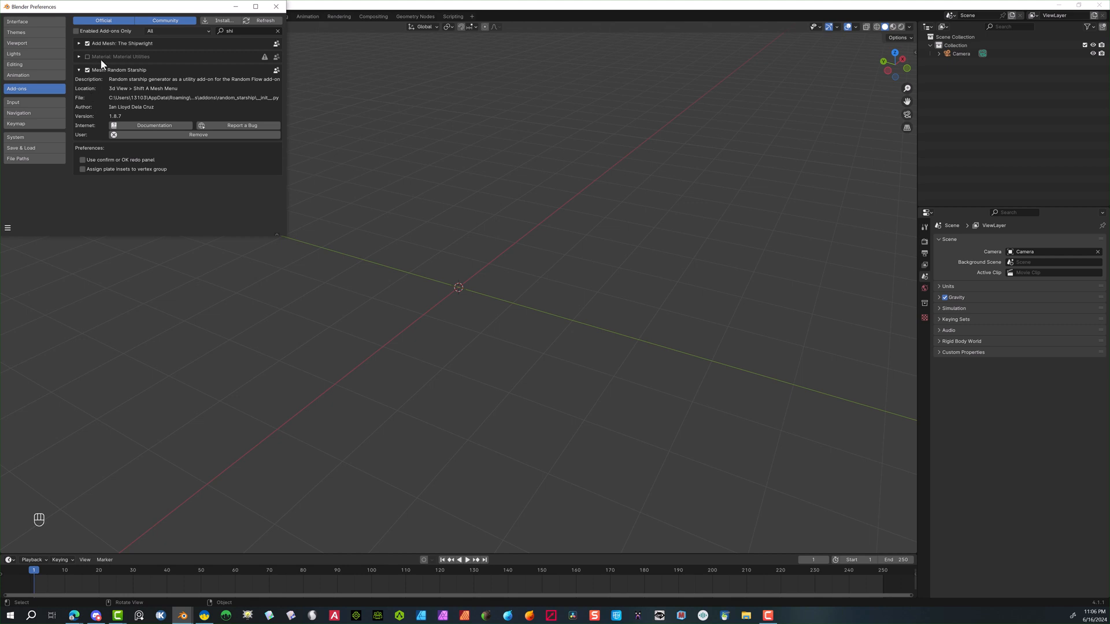
{"action": "left_click", "coordinate": [79, 43]}
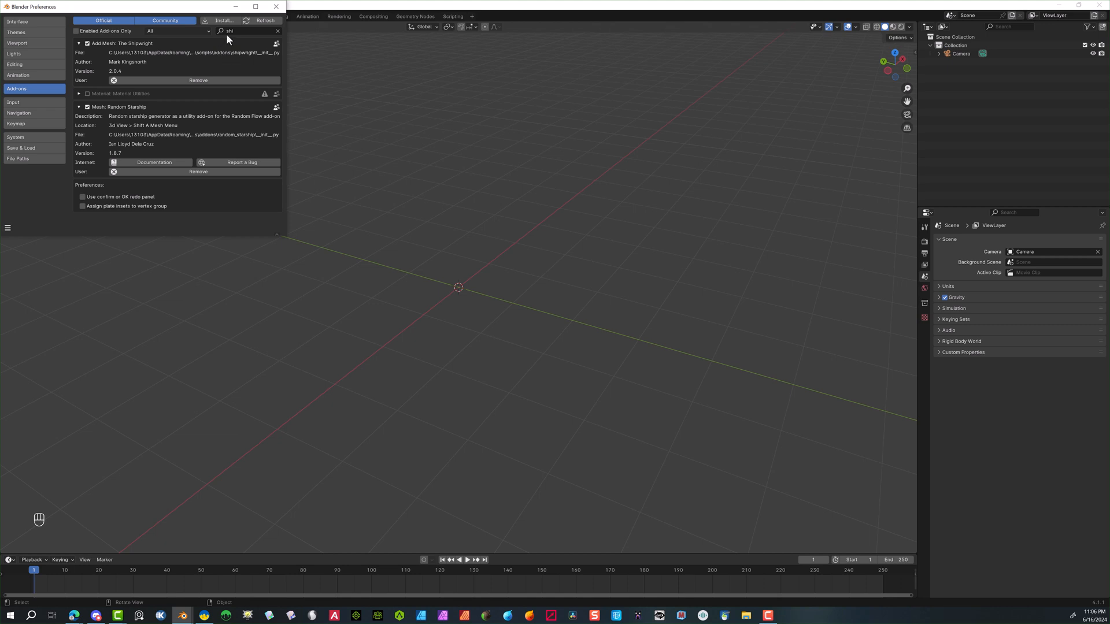
{"action": "left_click", "coordinate": [267, 22]}
{"action": "left_click", "coordinate": [79, 108]}
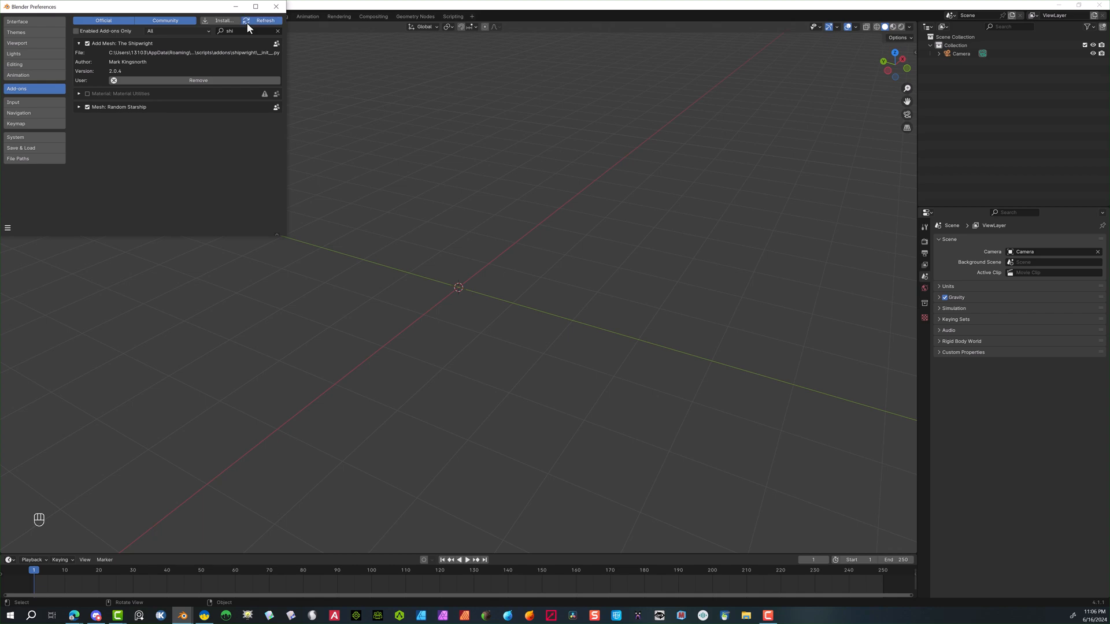
{"action": "left_click", "coordinate": [276, 6]}
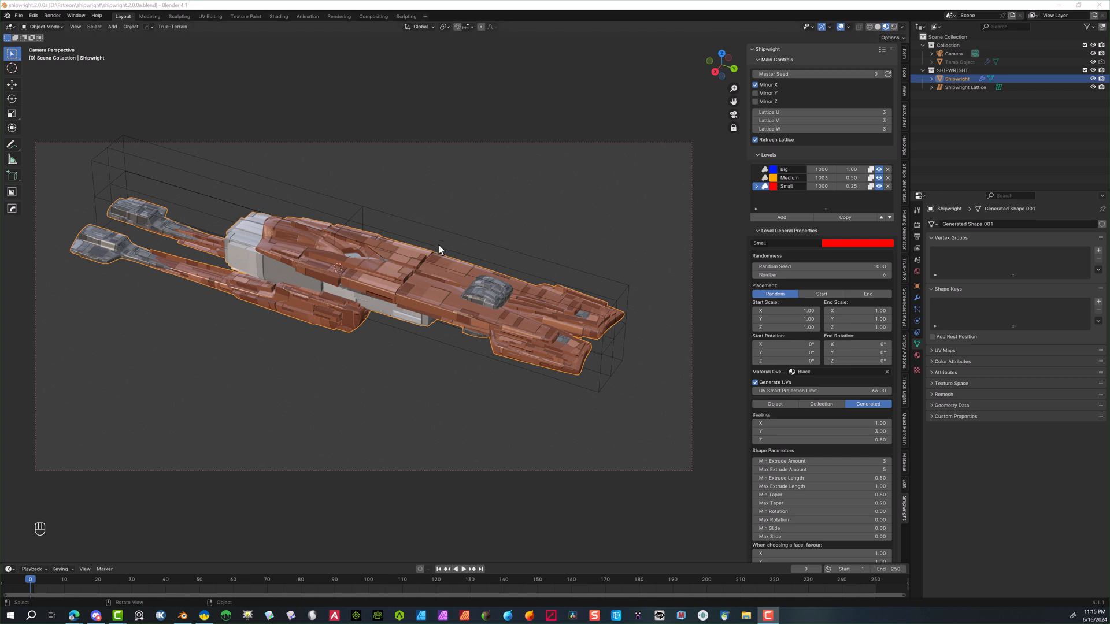
Set the Big level's scale value to 1.50 and the master seed to 25
{"action": "left_click", "coordinate": [848, 169]}
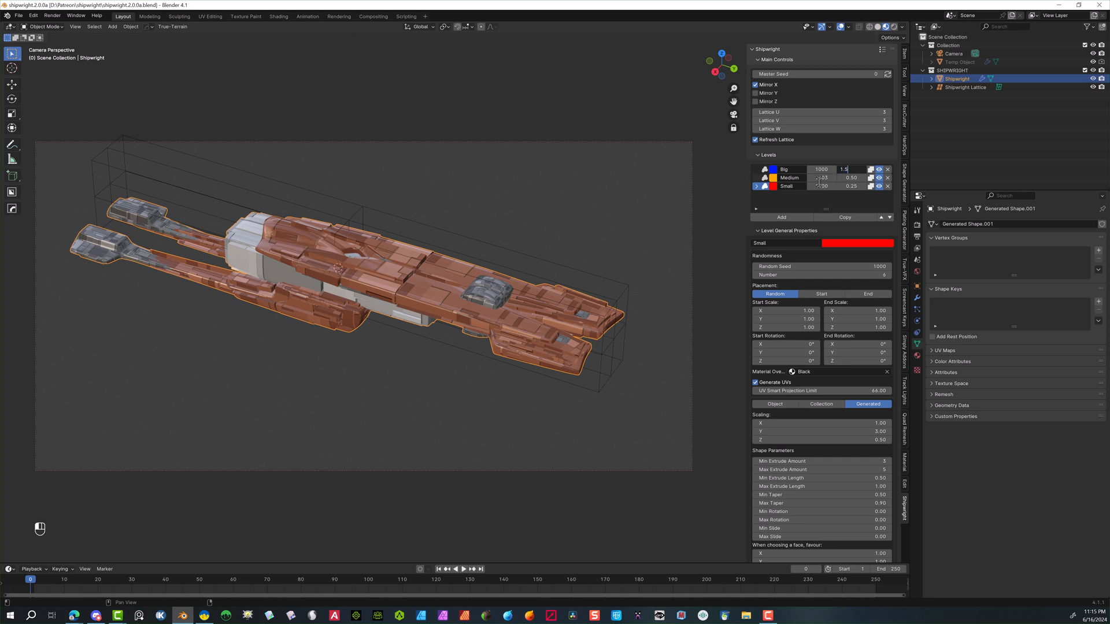
{"action": "key", "text": "Return"}
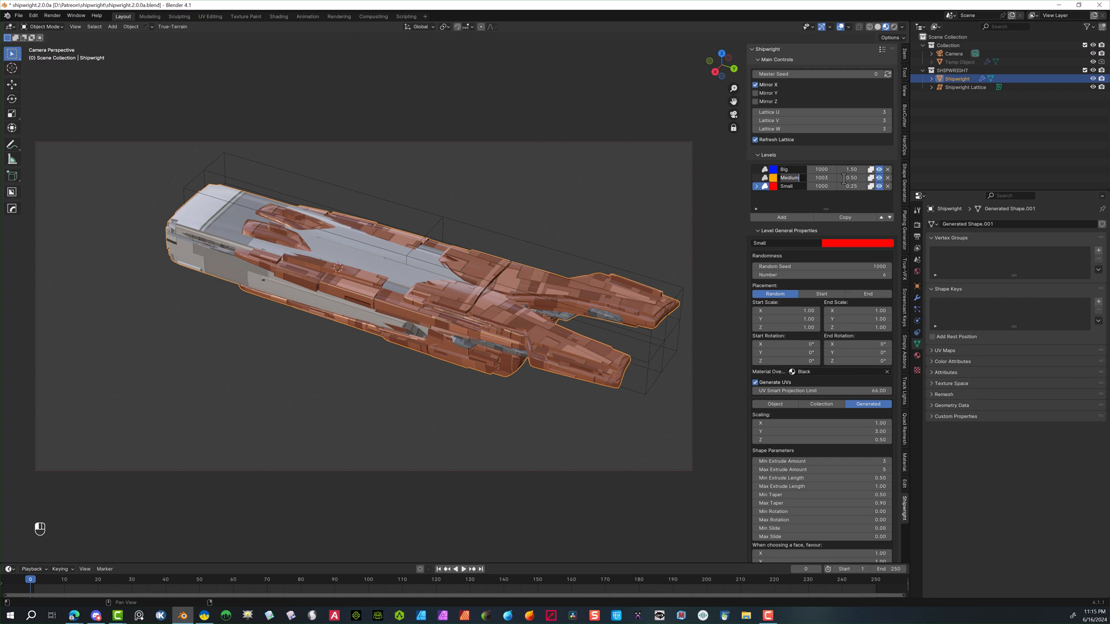
{"action": "left_click", "coordinate": [857, 75]}
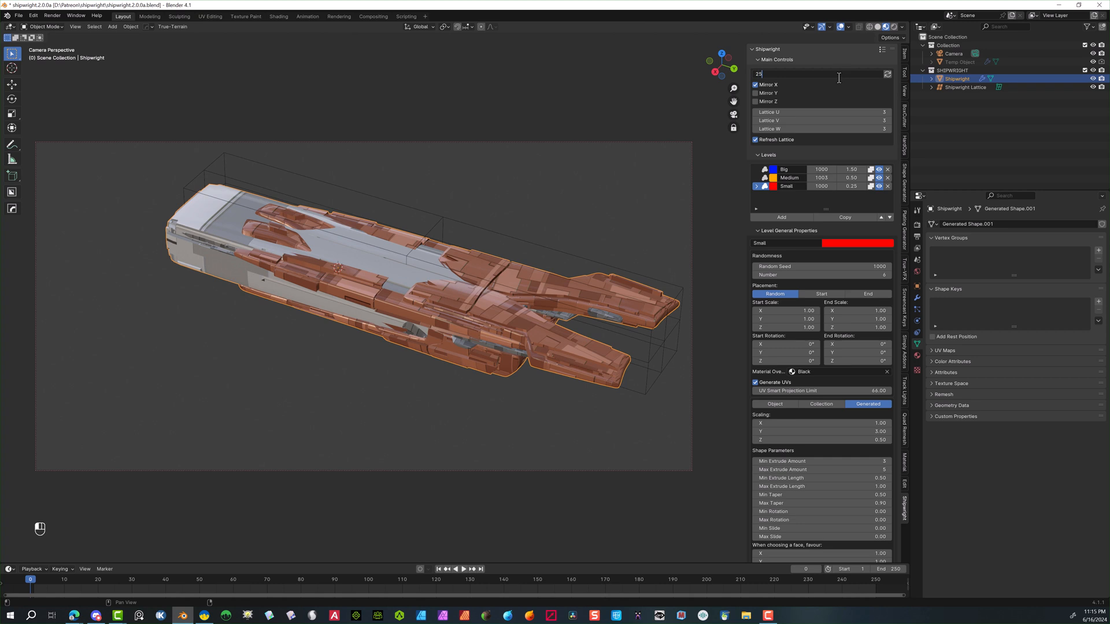
{"action": "key", "text": "Tab"}
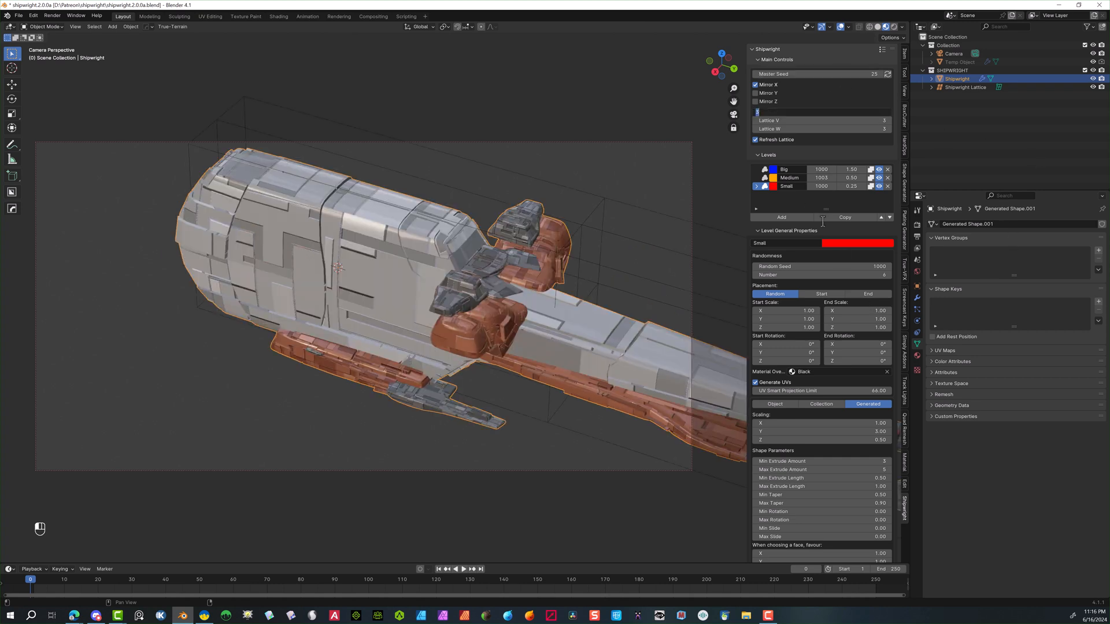
{"action": "left_click", "coordinate": [809, 146]}
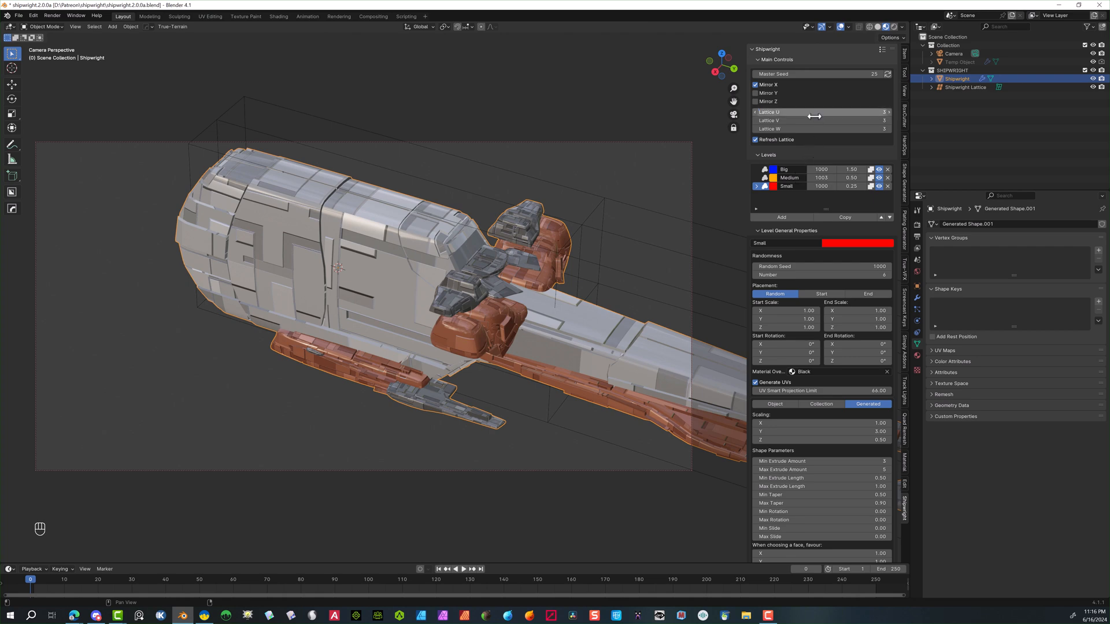
Change the ship's master seed to 42 and deselect the ship
{"action": "scroll", "coordinate": [812, 178], "scroll_direction": "down", "scroll_amount": 1}
{"action": "scroll", "coordinate": [812, 178], "scroll_direction": "down", "scroll_amount": 6}
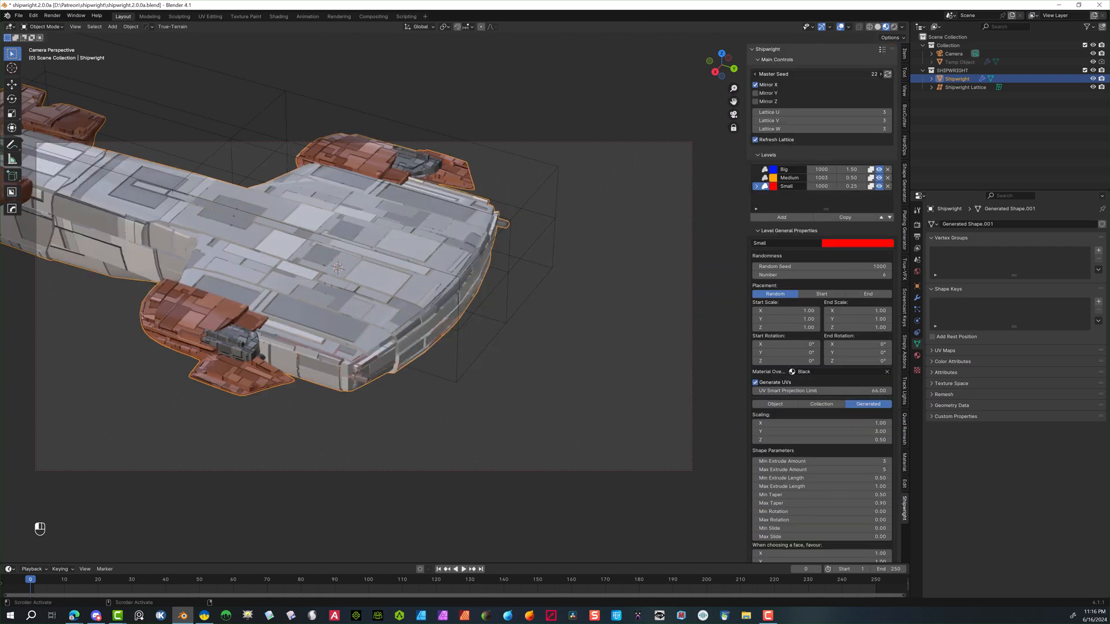
{"action": "mouse_move", "coordinate": [817, 74]}
{"action": "left_mouse_down"}
{"action": "mouse_move", "coordinate": [763, 74]}
{"action": "mouse_move", "coordinate": [833, 74]}
{"action": "left_mouse_up"}
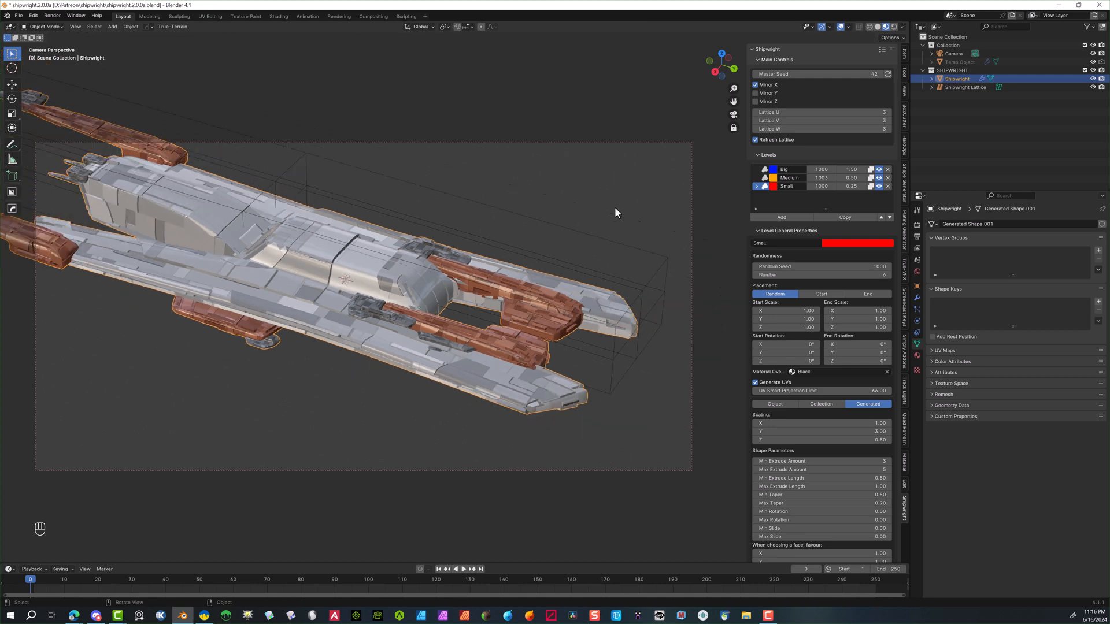
{"action": "left_click", "coordinate": [433, 385]}
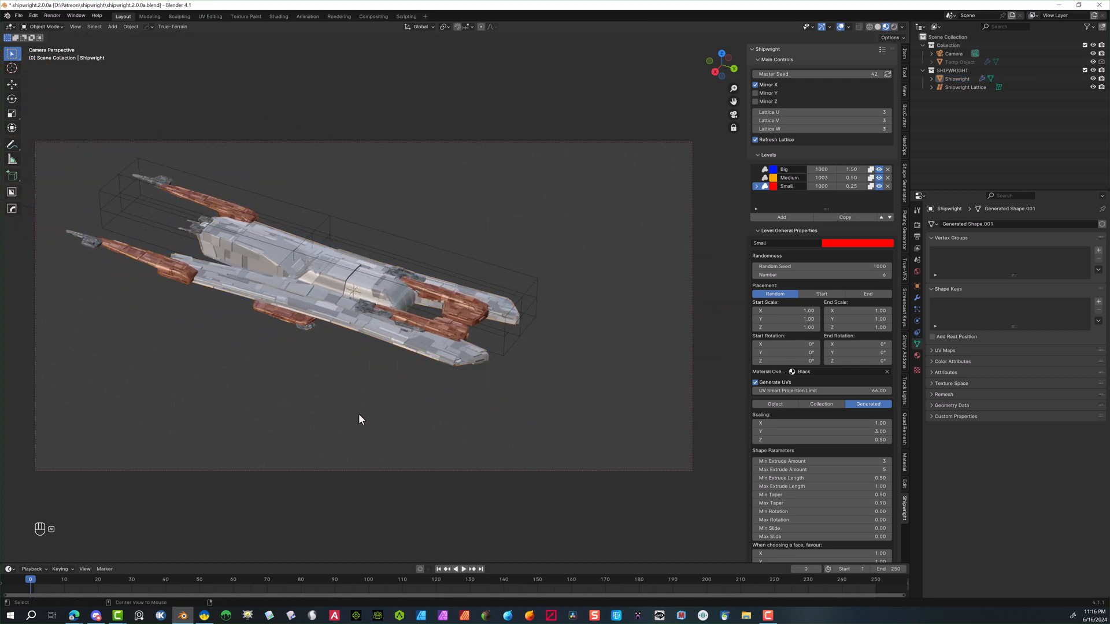
Edit the Shipwright Lattice and lower its outer side points about 0.92 m along global Z
{"action": "middle_click_drag", "start_coordinate": [366, 417], "coordinate": [535, 327]}
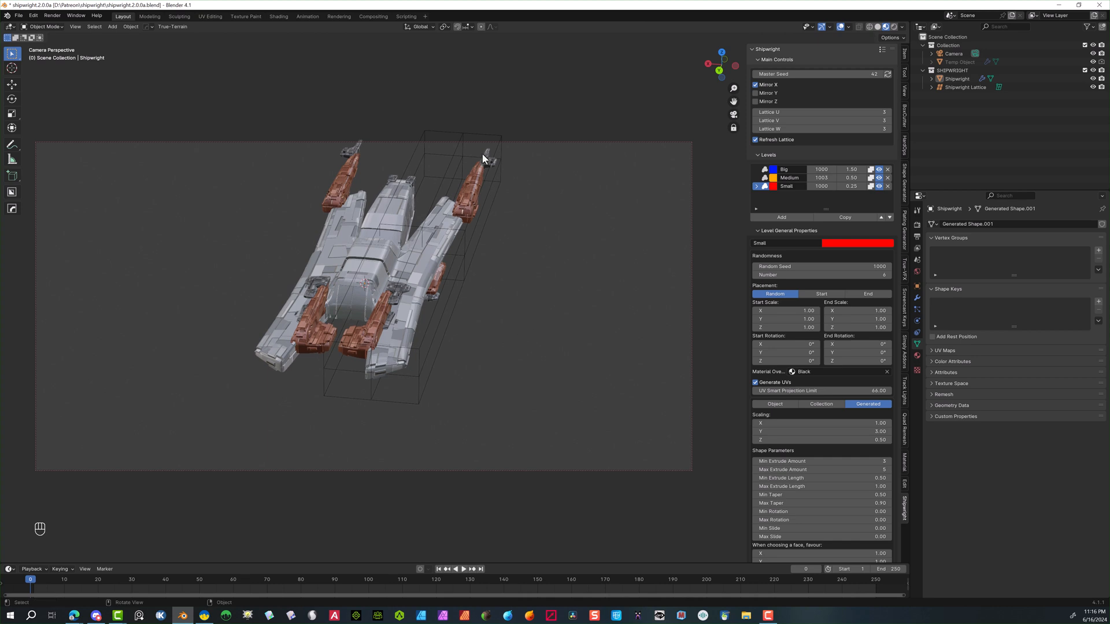
{"action": "left_click", "coordinate": [463, 216]}
{"action": "key", "text": "Tab"}
{"action": "left_click_drag", "start_coordinate": [553, 112], "coordinate": [413, 432]}
{"action": "middle_click_drag", "start_coordinate": [491, 318], "coordinate": [516, 287]}
{"action": "key", "text": "g"}
{"action": "key", "text": "z"}
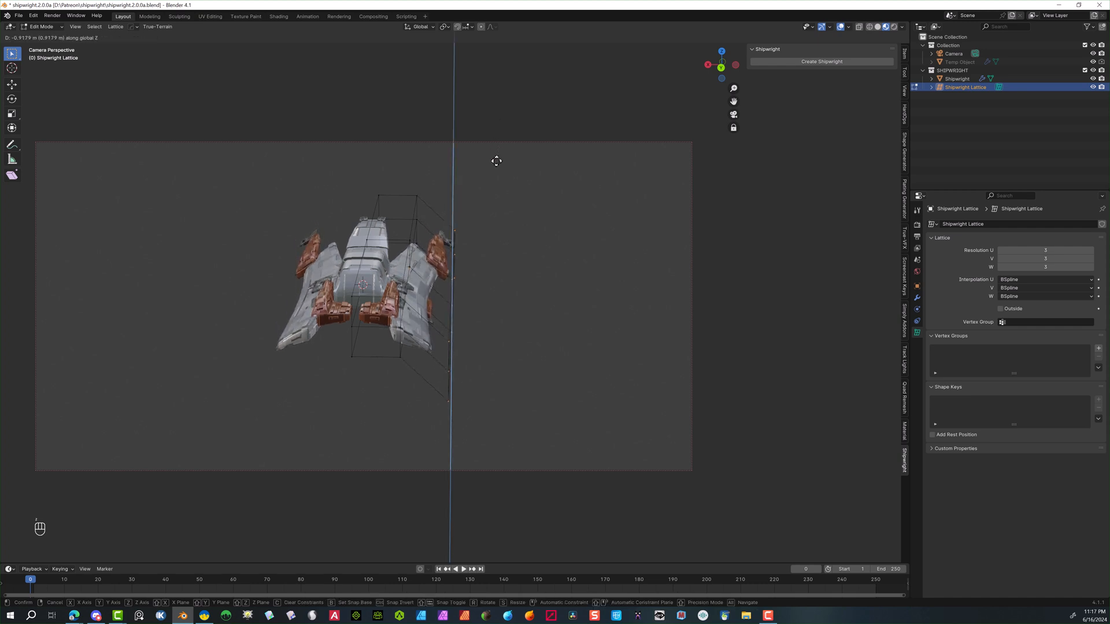
{"action": "left_click", "coordinate": [497, 160]}
Move the middle column of lattice points at the far nacelle end inward along global X, first by about 0.45 m and then past the centre line
{"action": "middle_click_drag", "start_coordinate": [543, 210], "coordinate": [518, 233]}
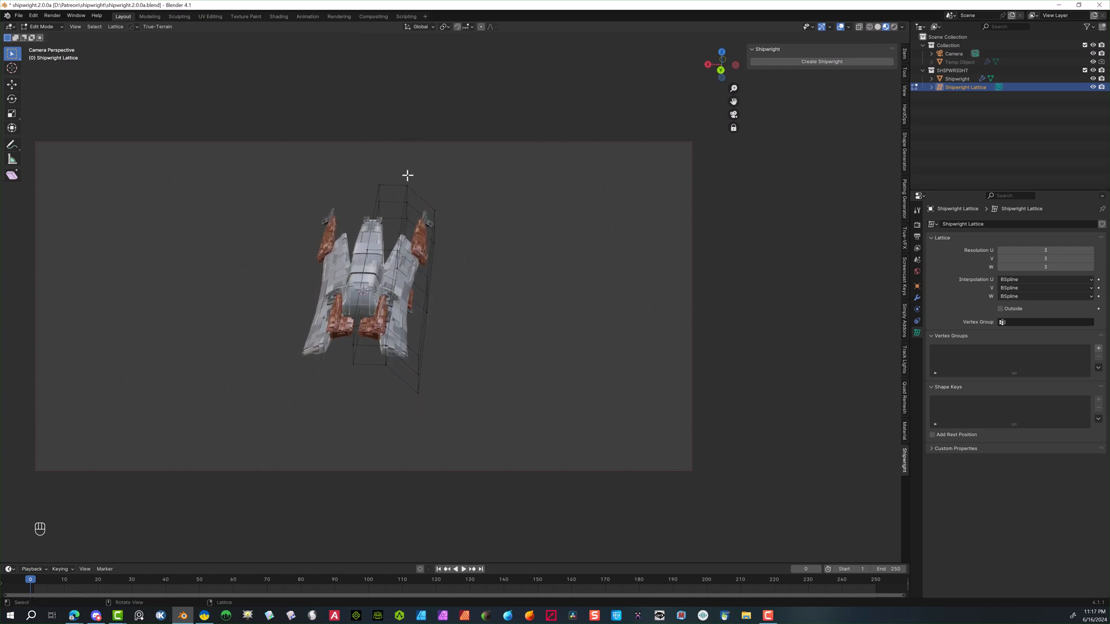
{"action": "left_click_drag", "start_coordinate": [412, 172], "coordinate": [386, 292]}
{"action": "key", "text": "g"}
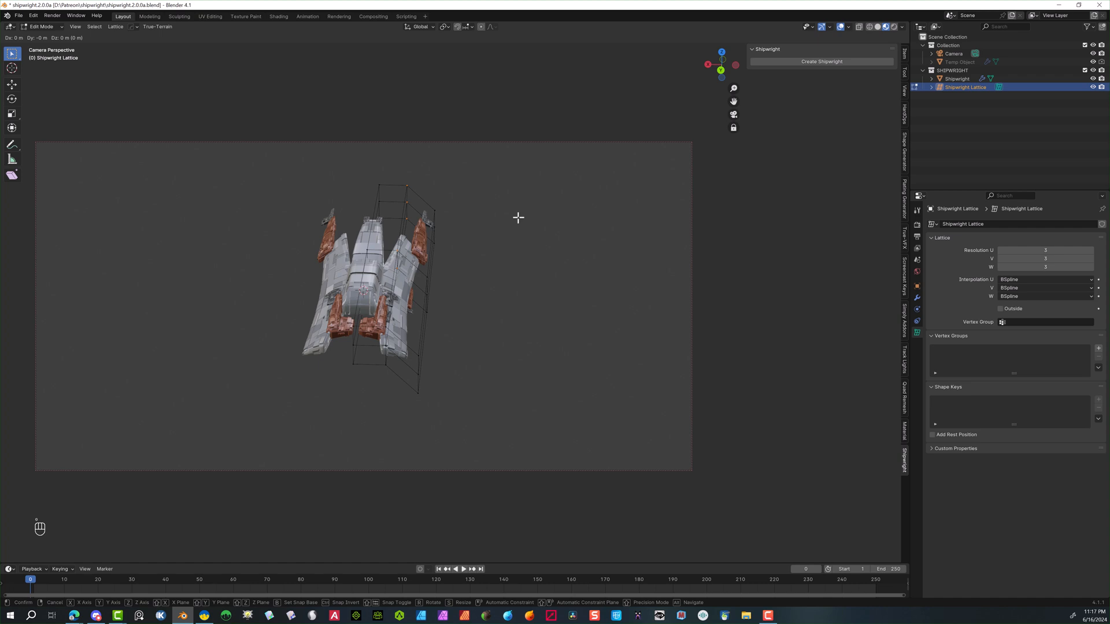
{"action": "key", "text": "x"}
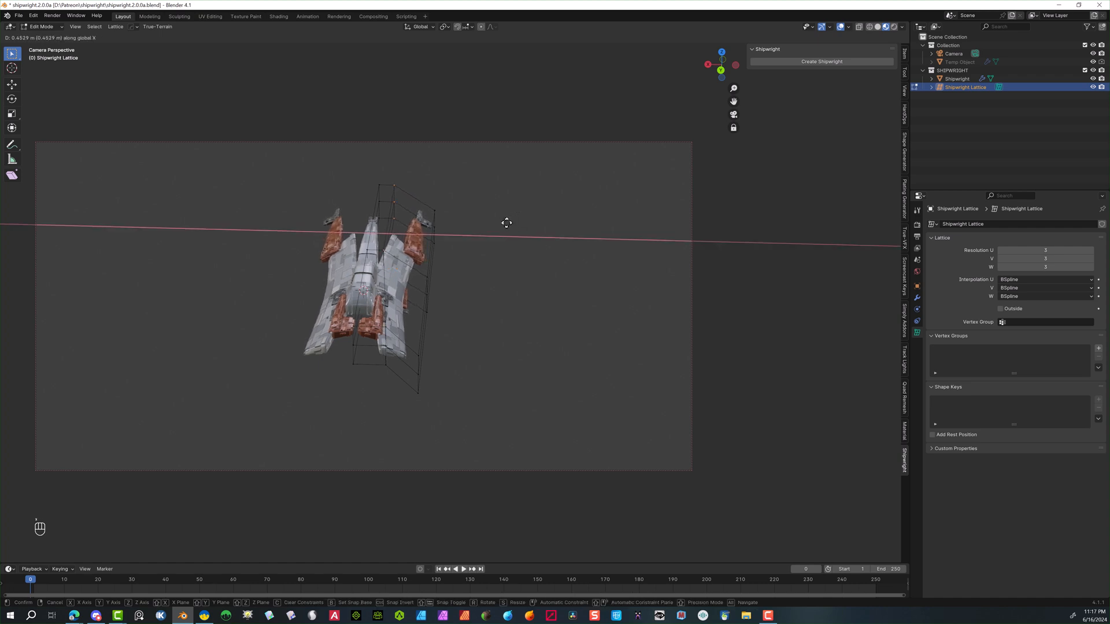
{"action": "left_click", "coordinate": [506, 223]}
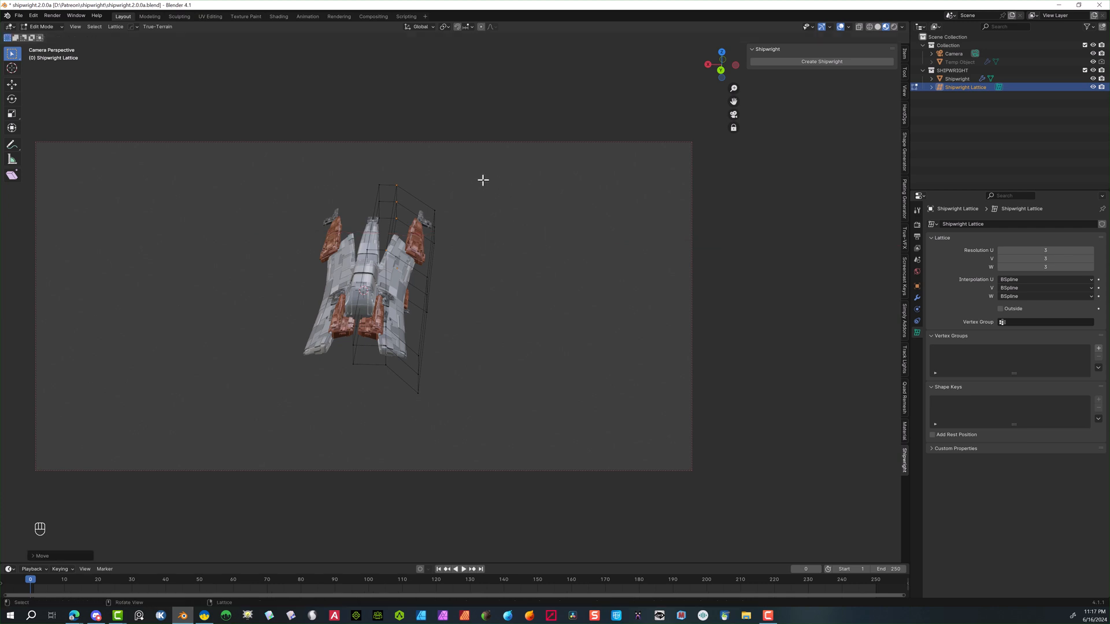
{"action": "left_click_drag", "start_coordinate": [431, 161], "coordinate": [375, 233]}
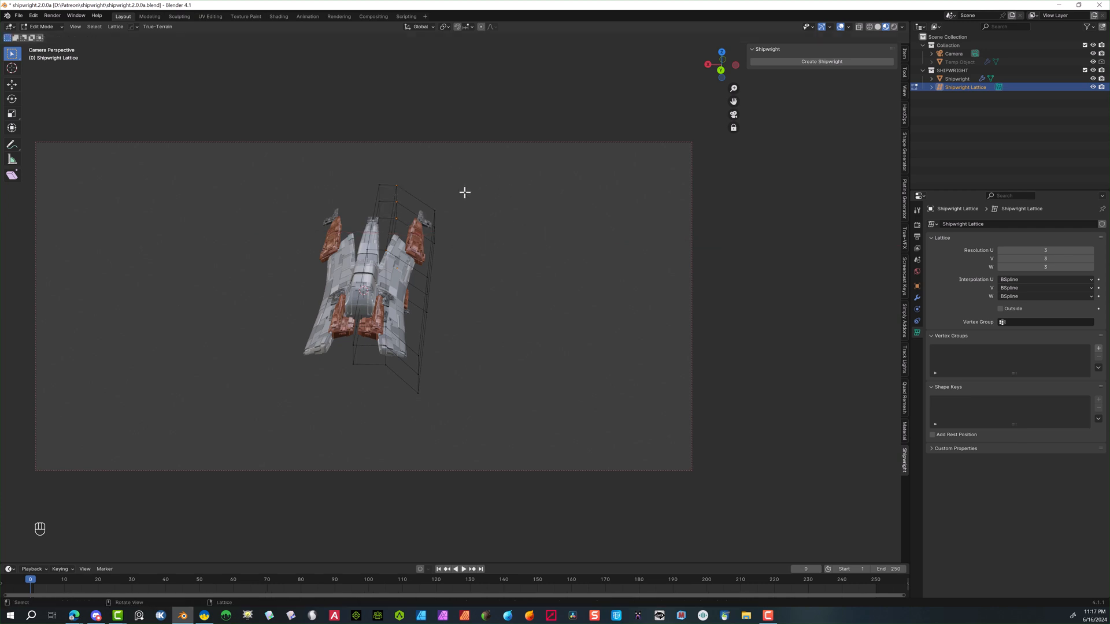
{"action": "key", "text": "g"}
{"action": "key", "text": "x"}
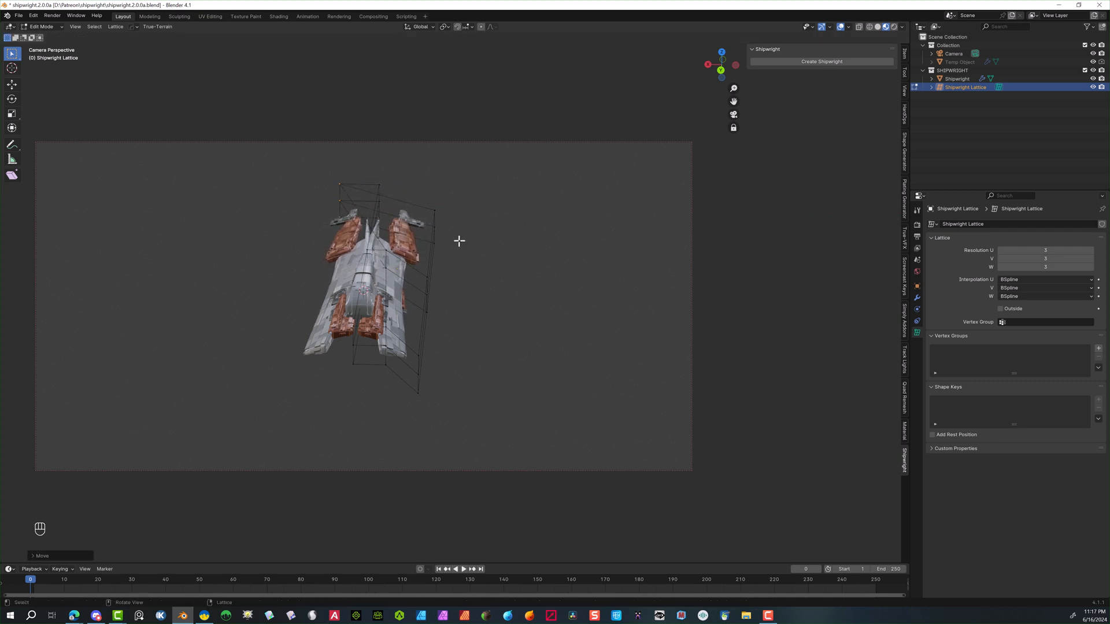
Pull the outer lattice points halfway along the ship outward on X and lower the nacelle end's outer points along Z
{"action": "middle_click_drag", "start_coordinate": [466, 218], "coordinate": [377, 414]}
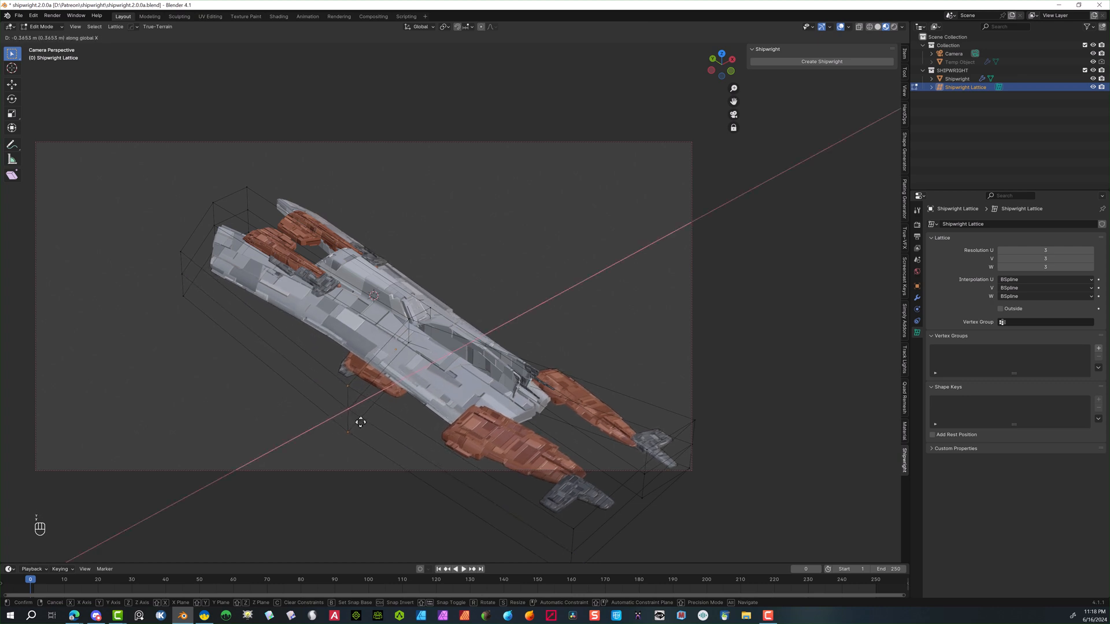
{"action": "left_click", "coordinate": [326, 471]}
{"action": "middle_click_drag", "start_coordinate": [555, 258], "coordinate": [312, 372]}
{"action": "key", "text": "g"}
{"action": "key", "text": "z"}
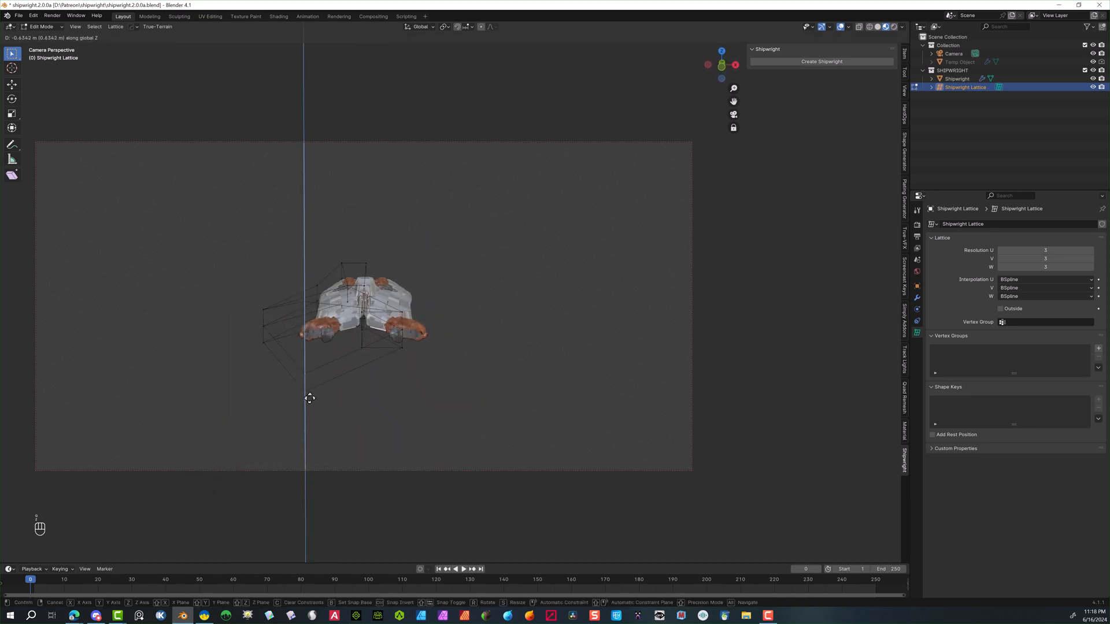
{"action": "left_click", "coordinate": [292, 389]}
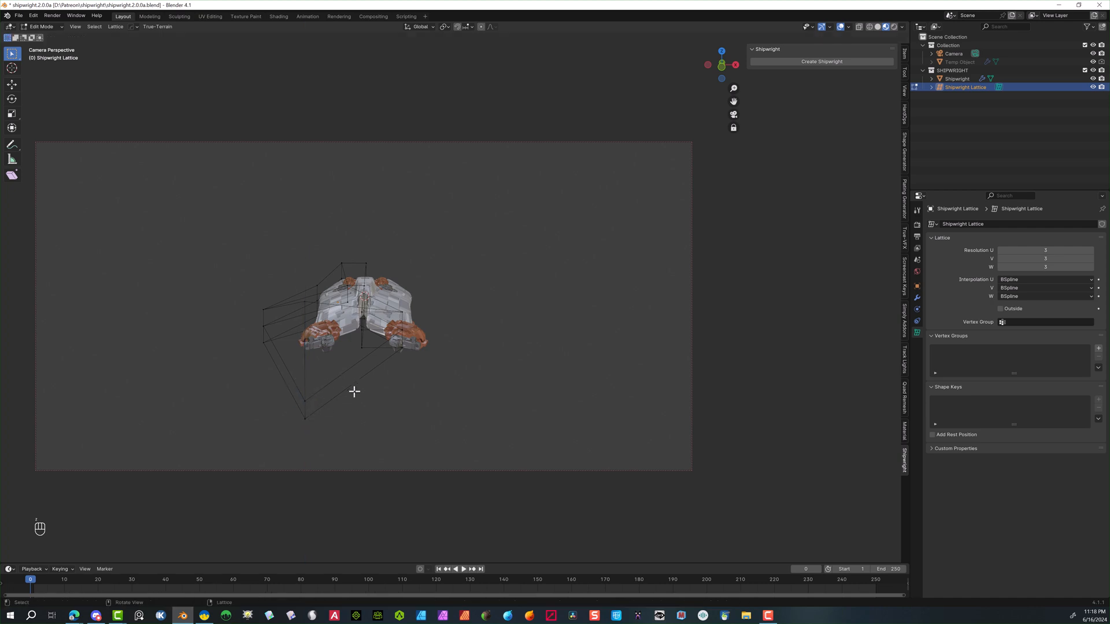
Lower the two bottom outer lattice points at the end opposite the large nacelles along global Z, one after the other
{"action": "middle_click_drag", "start_coordinate": [266, 444], "coordinate": [374, 447]}
{"action": "key", "text": "g"}
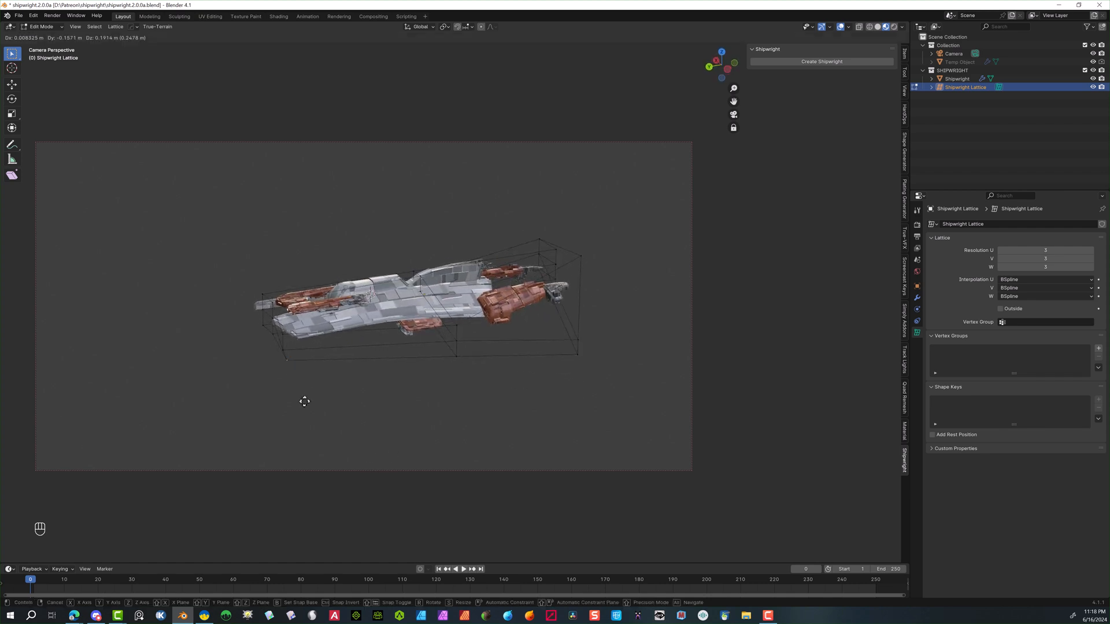
{"action": "key", "text": "z"}
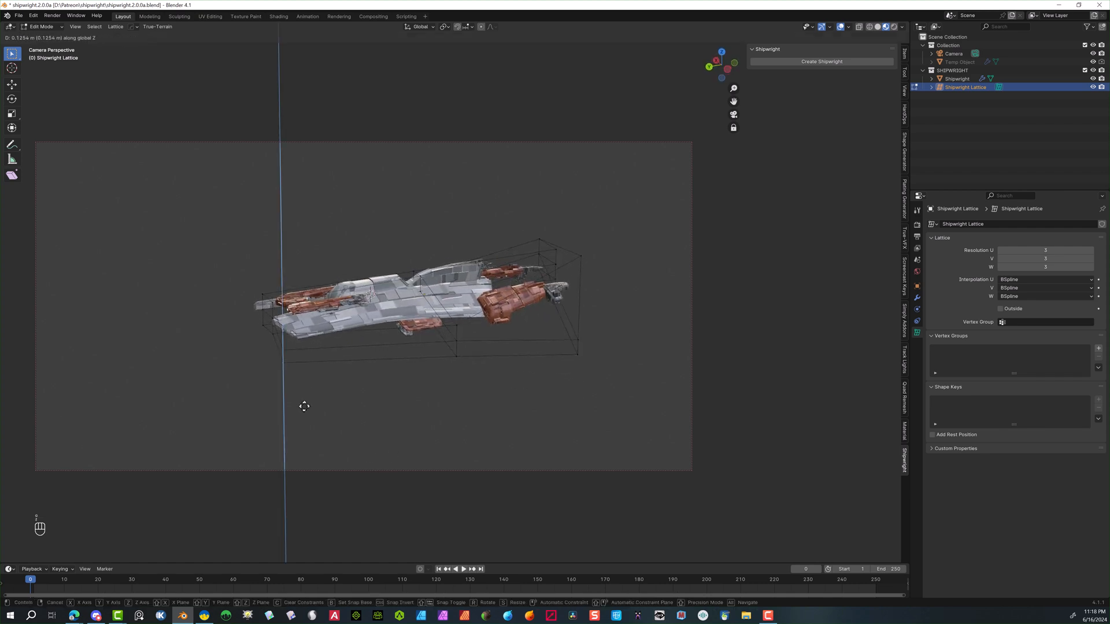
{"action": "left_click", "coordinate": [297, 430]}
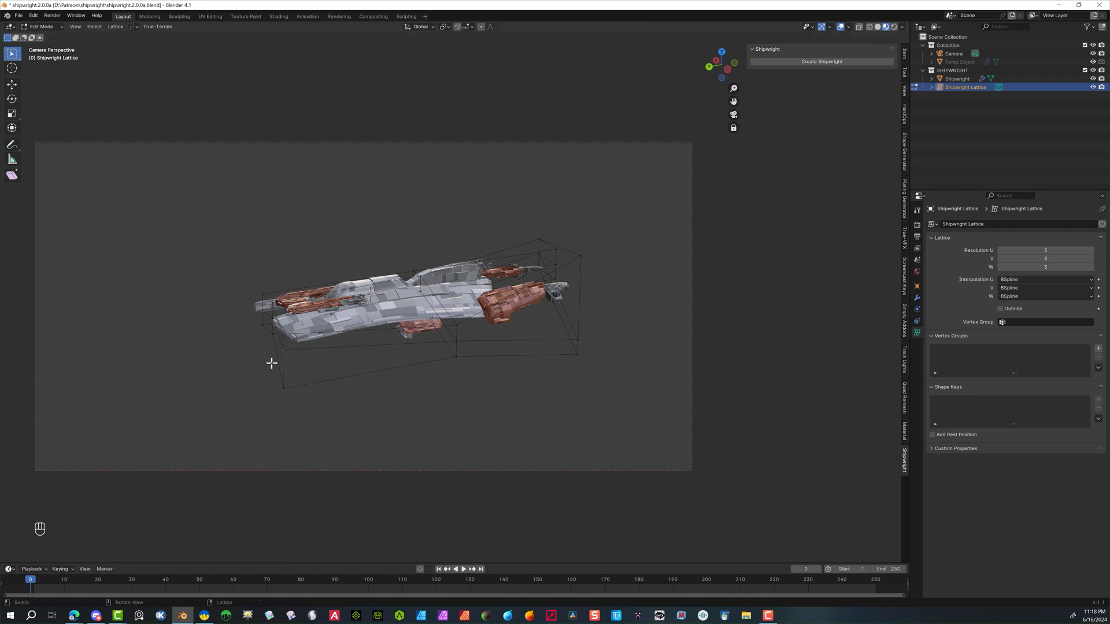
{"action": "key", "text": "g"}
{"action": "key", "text": "z"}
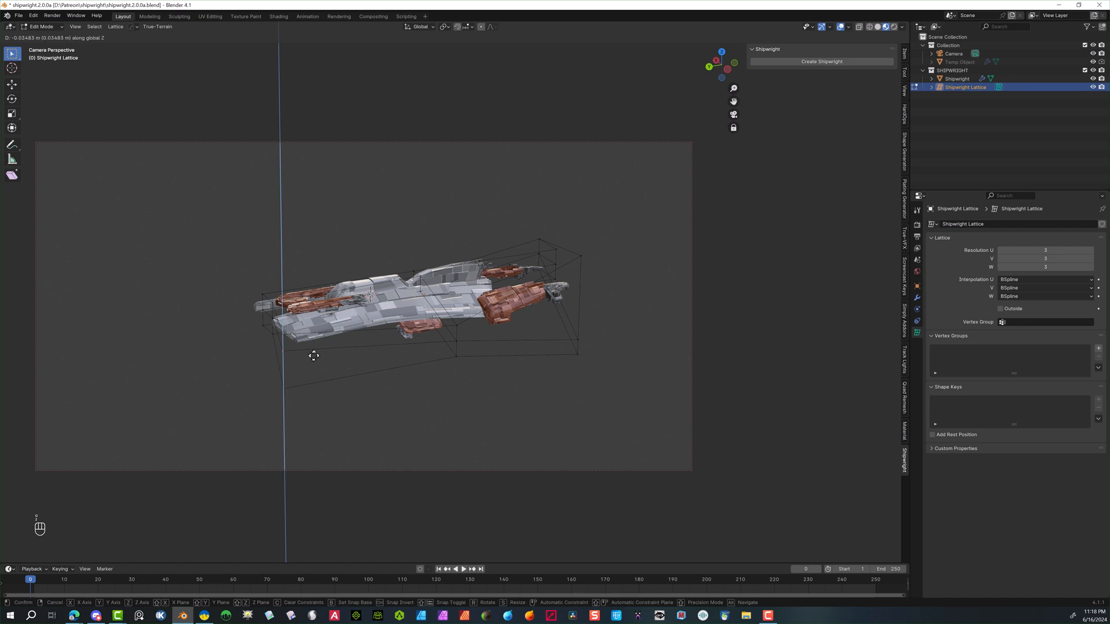
{"action": "left_click", "coordinate": [318, 381]}
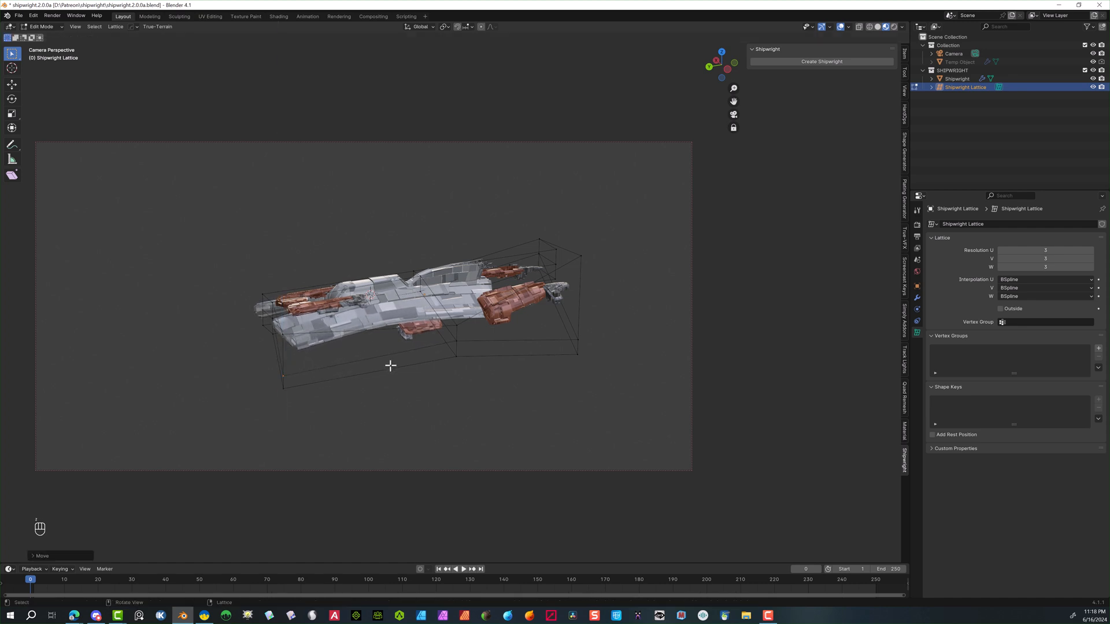
Raise the upper of those two lowered lattice points slightly along global Z
{"action": "key", "text": "b"}
{"action": "left_click_drag", "start_coordinate": [314, 361], "coordinate": [292, 383]}
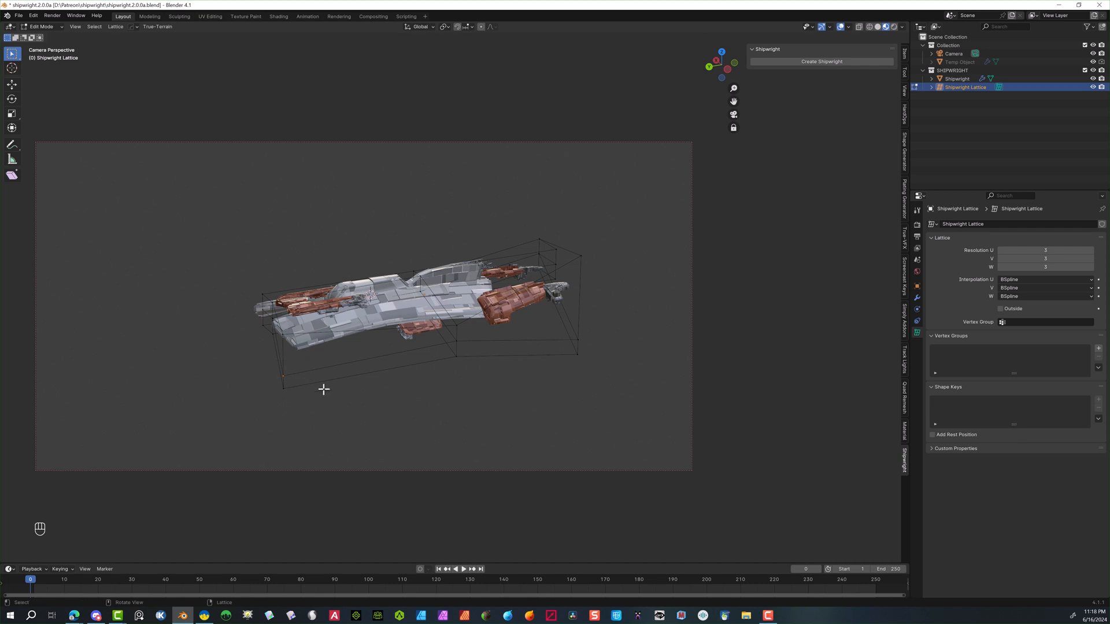
{"action": "key", "text": "g"}
{"action": "key", "text": "z"}
{"action": "left_click", "coordinate": [316, 373]}
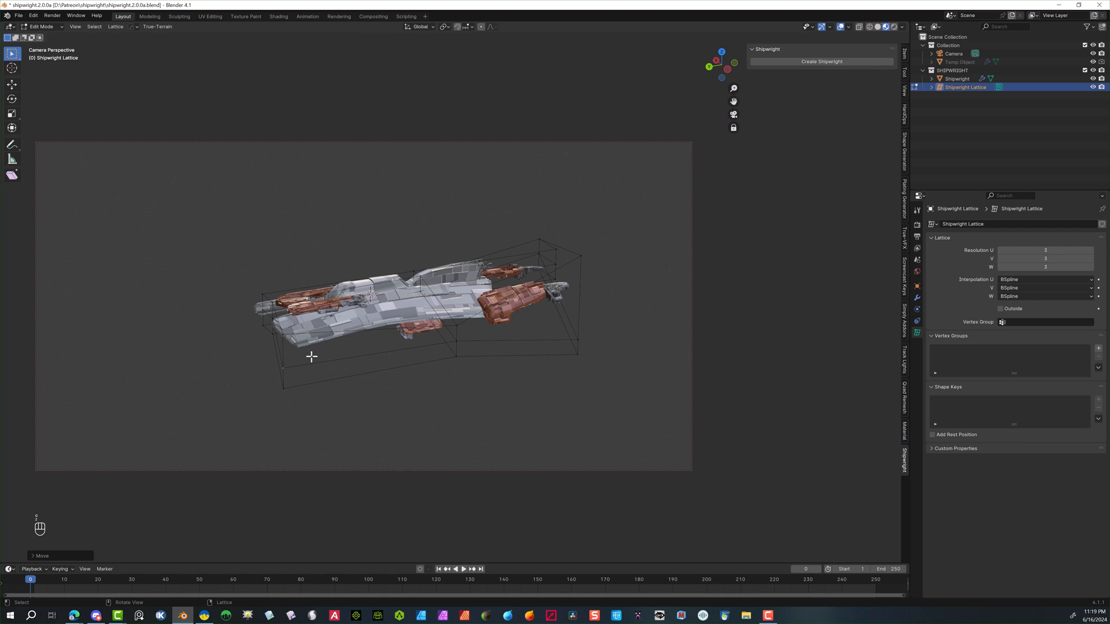
{"action": "key", "text": "g"}
{"action": "key", "text": "z"}
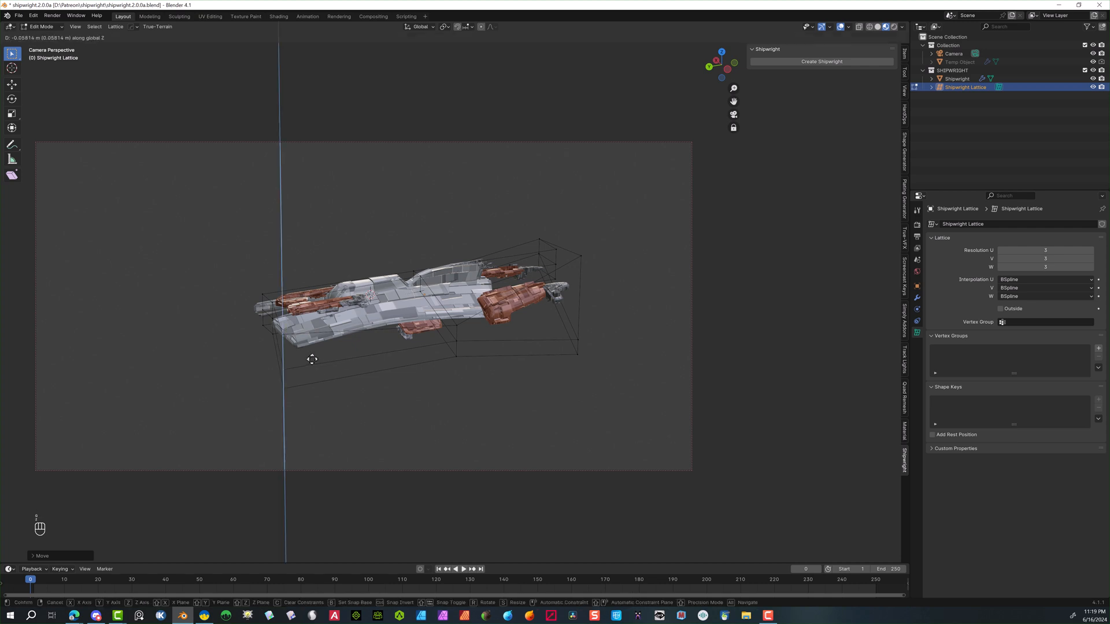
{"action": "right_click", "coordinate": [310, 359]}
Raise the lowered pair of lattice points about 0.38 m along global Z and lower the nacelle end's outer points along Z
{"action": "left_click_drag", "start_coordinate": [309, 361], "coordinate": [277, 396]}
{"action": "key", "text": "g"}
{"action": "key", "text": "z"}
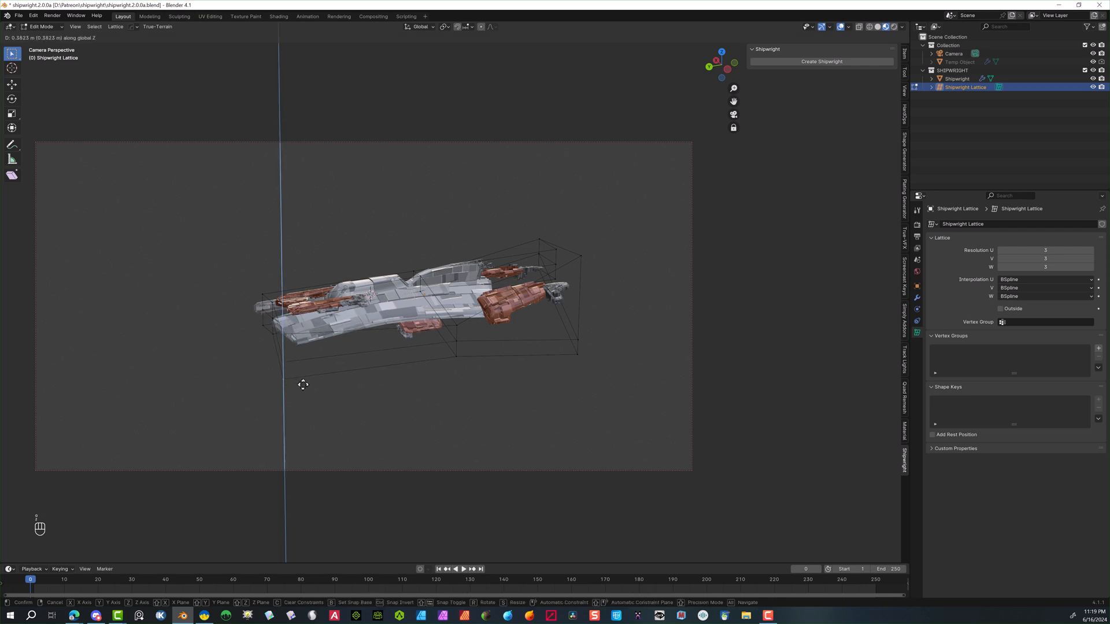
{"action": "middle_click_drag", "start_coordinate": [305, 384], "coordinate": [205, 218], "text": "alt"}
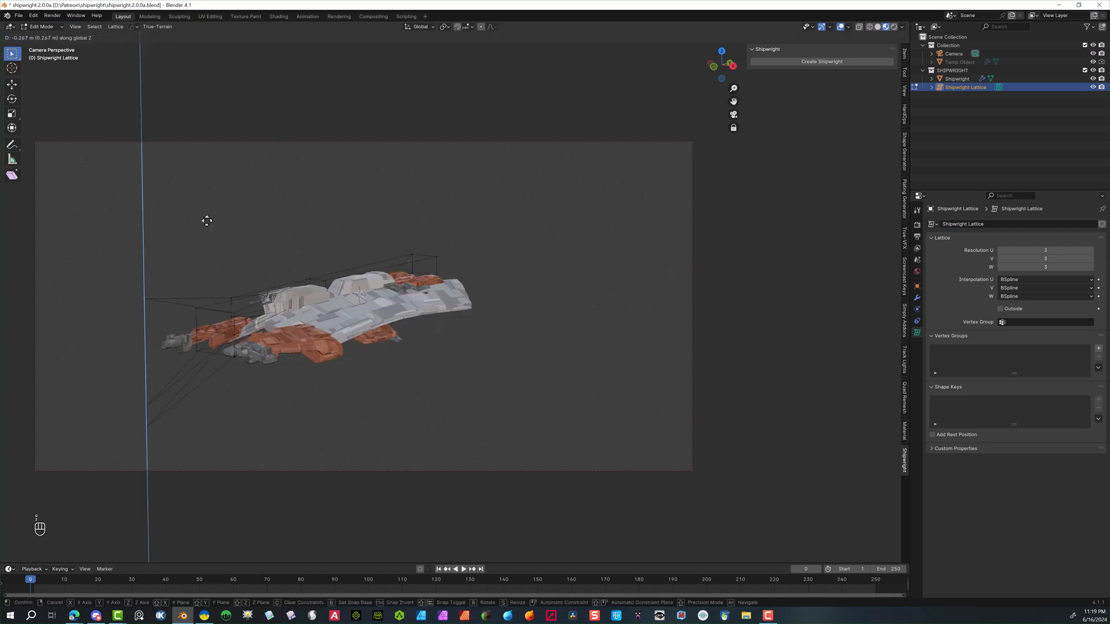
{"action": "left_click", "coordinate": [189, 279]}
Lower the bottom outer lattice points at the large nacelles' end
{"action": "middle_click_drag", "start_coordinate": [221, 233], "coordinate": [617, 300]}
{"action": "left_click_drag", "start_coordinate": [619, 306], "coordinate": [574, 337]}
{"action": "key", "text": "g"}
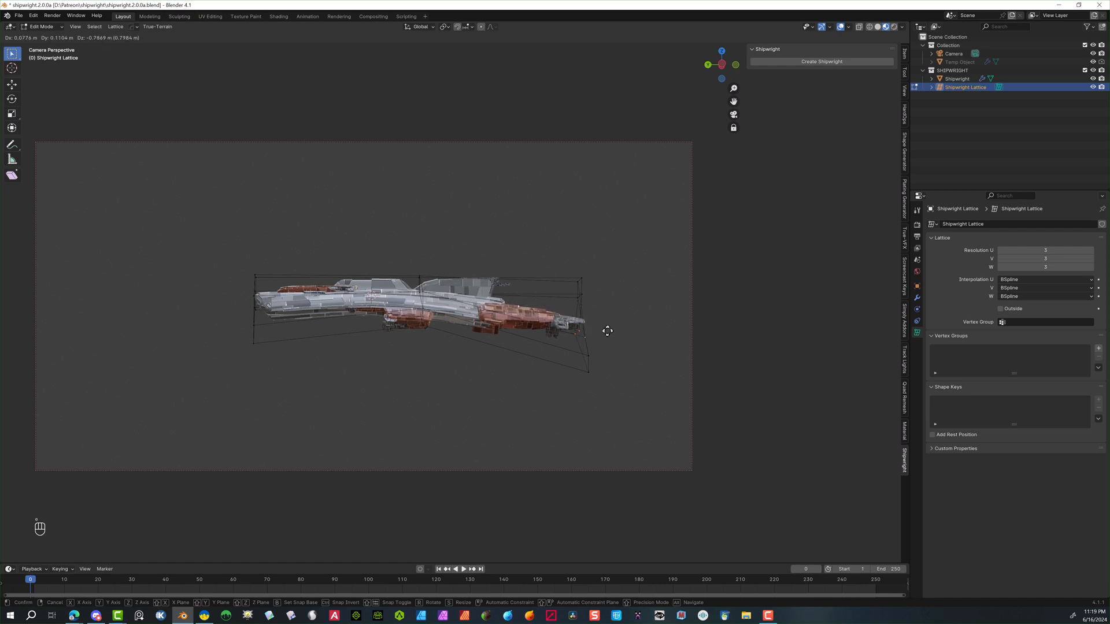
{"action": "left_click", "coordinate": [584, 329]}
Pull the outer lattice points halfway along the ship outward along global X to widen the hull
{"action": "middle_click_drag", "start_coordinate": [584, 328], "coordinate": [525, 307], "text": "alt"}
{"action": "key", "text": "g"}
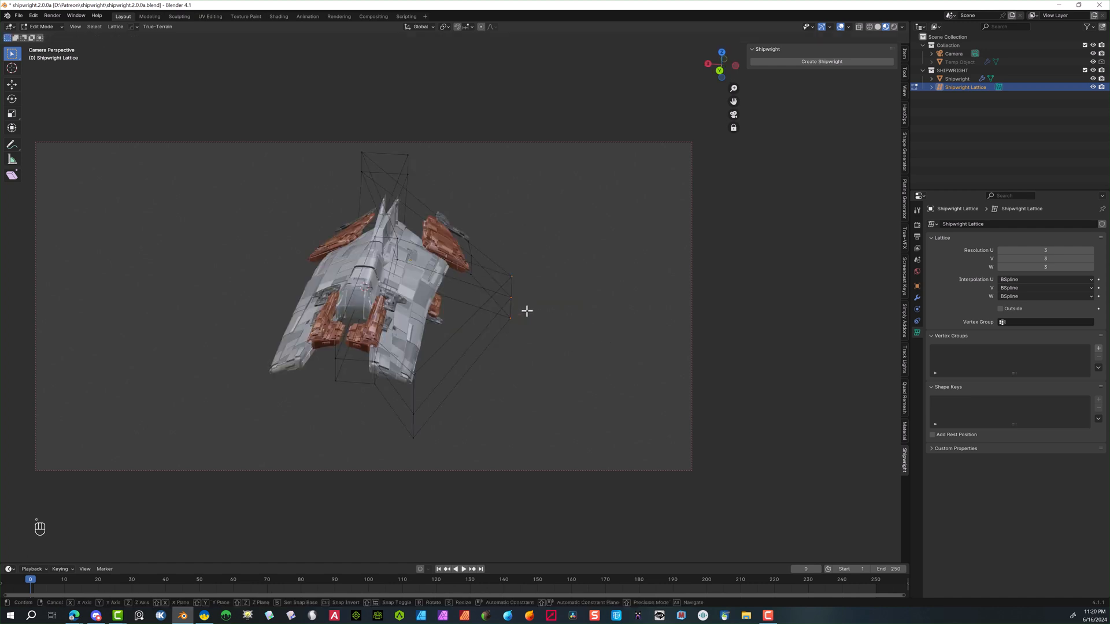
{"action": "key", "text": "x"}
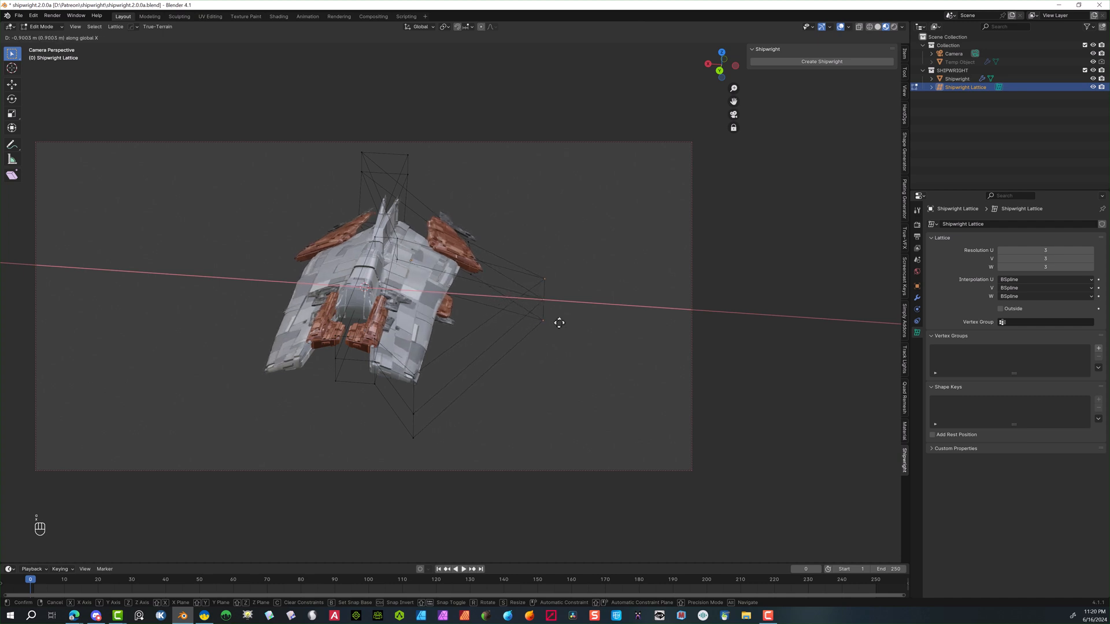
{"action": "left_click", "coordinate": [552, 324]}
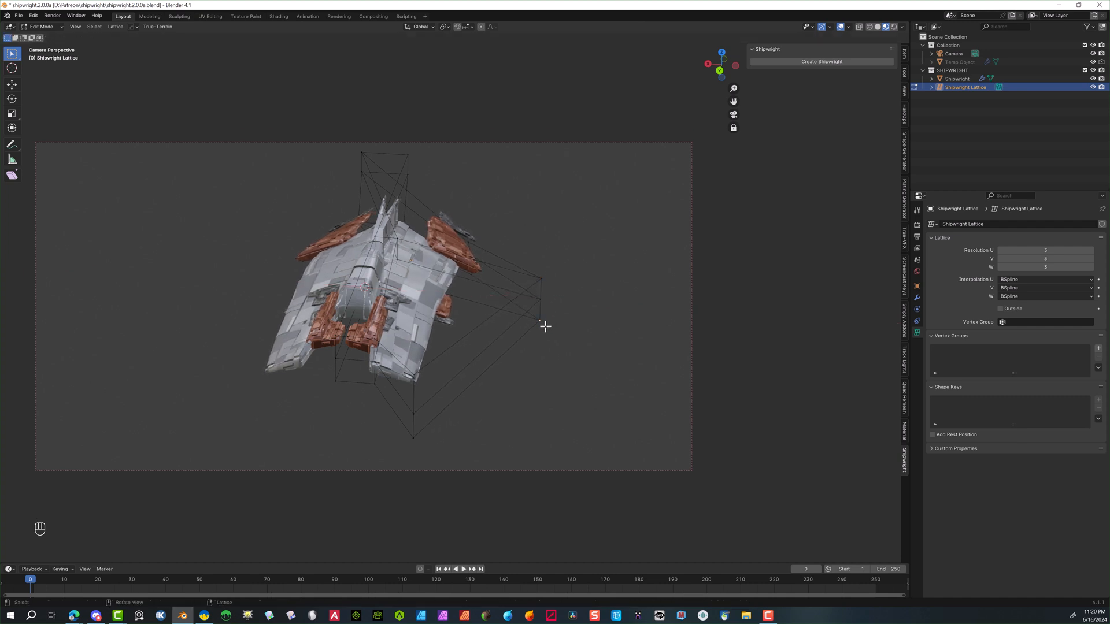
Move the outer lattice points at the end opposite the large nacelles inward along global X to narrow that end
{"action": "left_click_drag", "start_coordinate": [458, 350], "coordinate": [403, 450]}
{"action": "key", "text": "g"}
{"action": "key", "text": "x"}
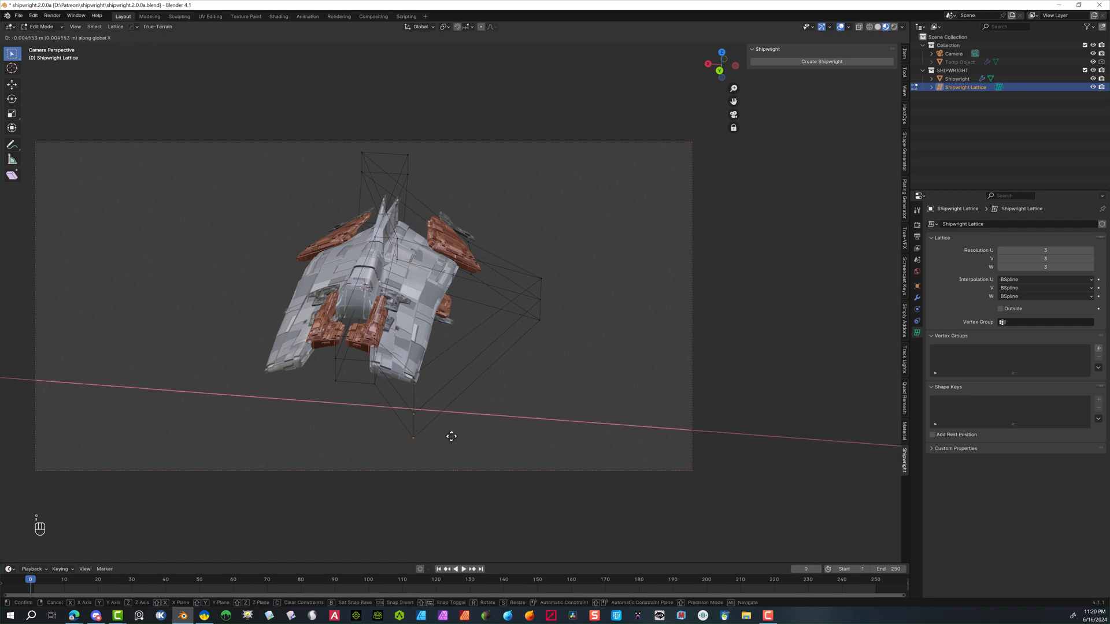
{"action": "left_click", "coordinate": [429, 426]}
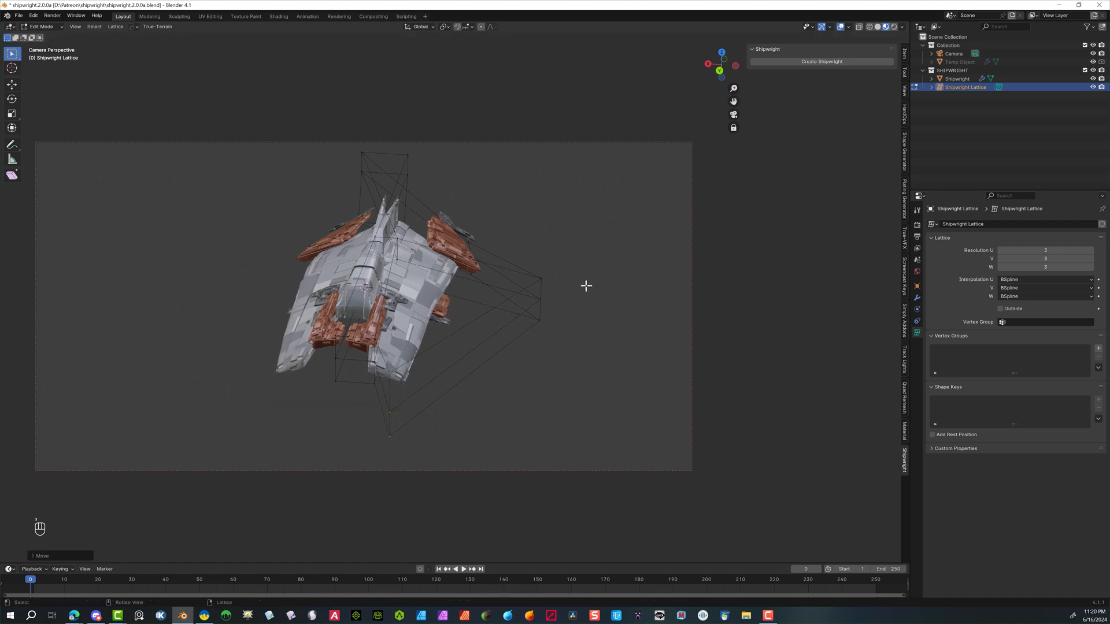
{"action": "middle_click_drag", "start_coordinate": [614, 290], "coordinate": [596, 334]}
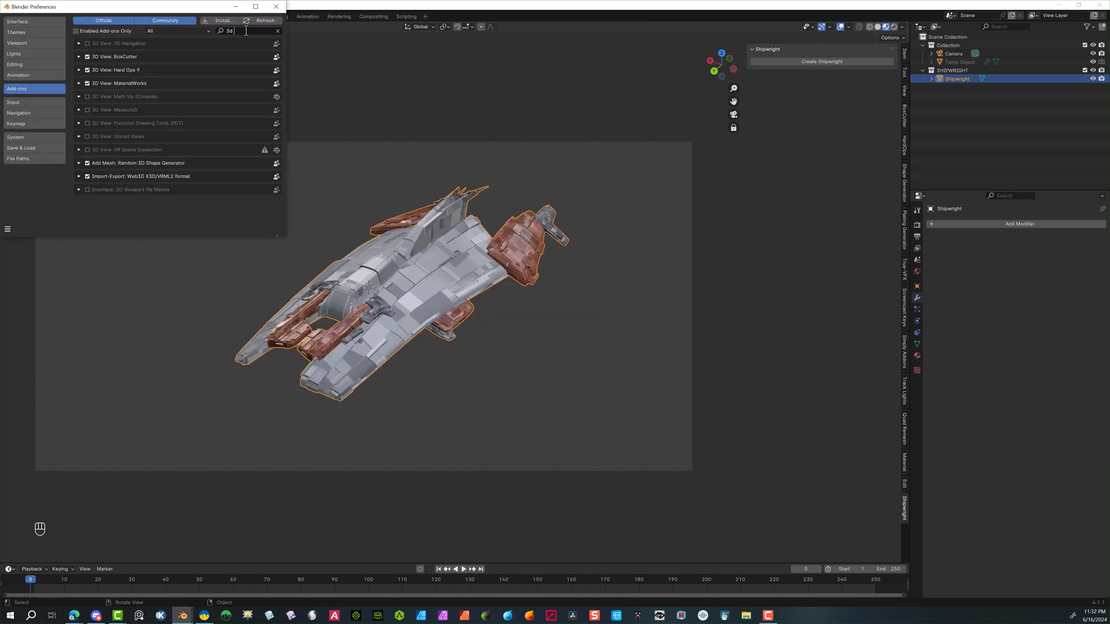
Search the add-ons for "3d-", enable Mesh: 3D-Print Toolbox and close the preferences
{"action": "key", "text": "BackSpace"}
{"action": "type", "text": "-"}
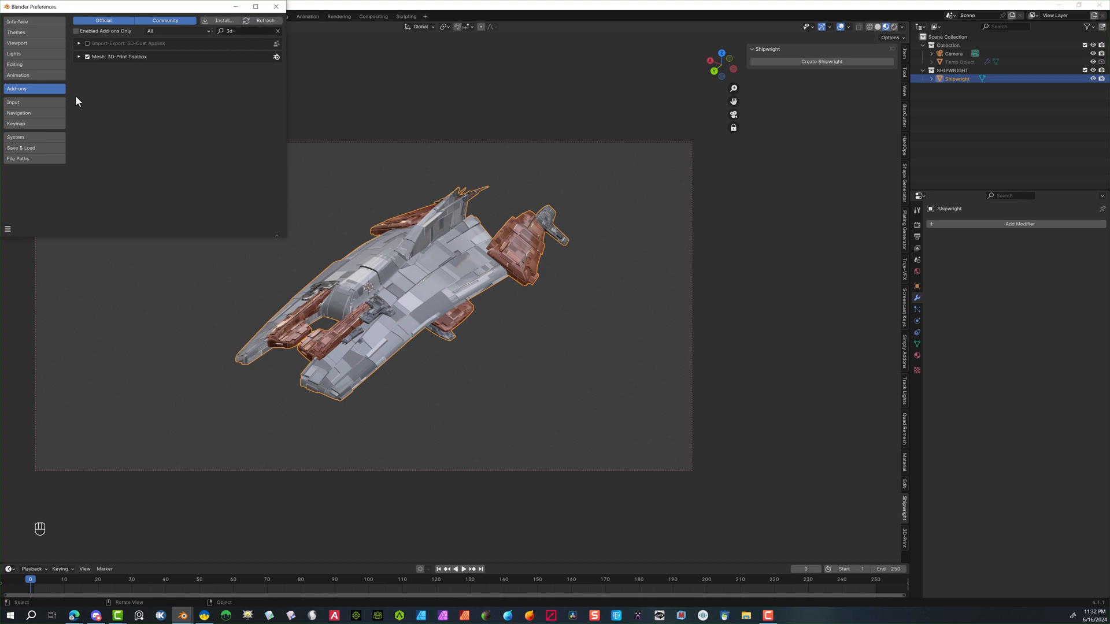
{"action": "left_click", "coordinate": [275, 6]}
{"action": "key", "text": "alt+Tab"}
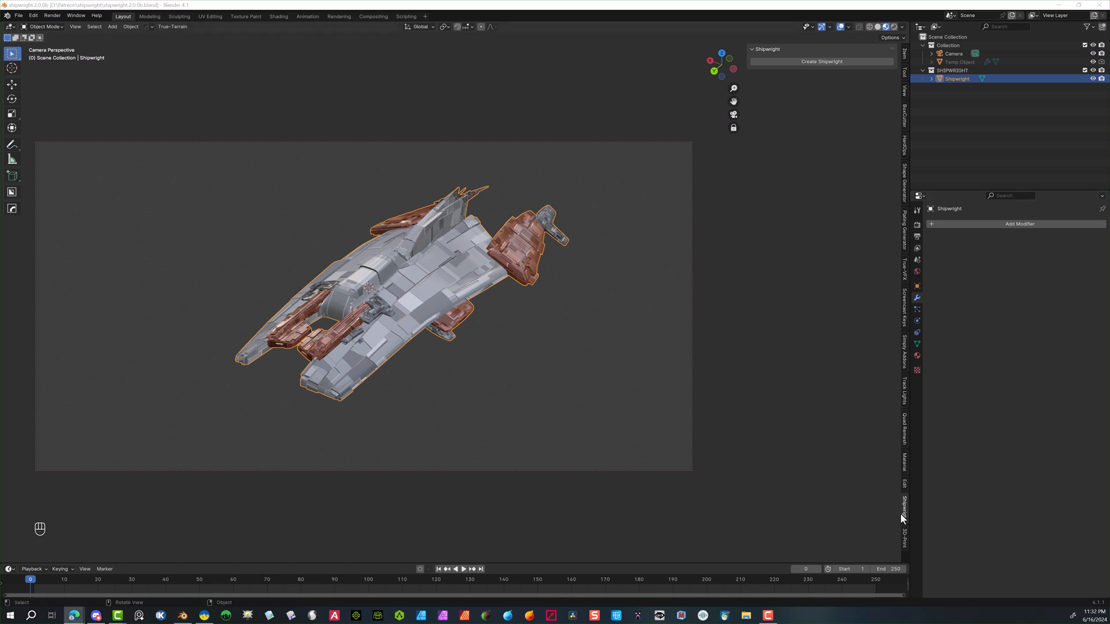
Run all the 3D-Print Toolbox checks on the ship, make its mesh manifold and run the checks again
{"action": "left_click", "coordinate": [904, 533]}
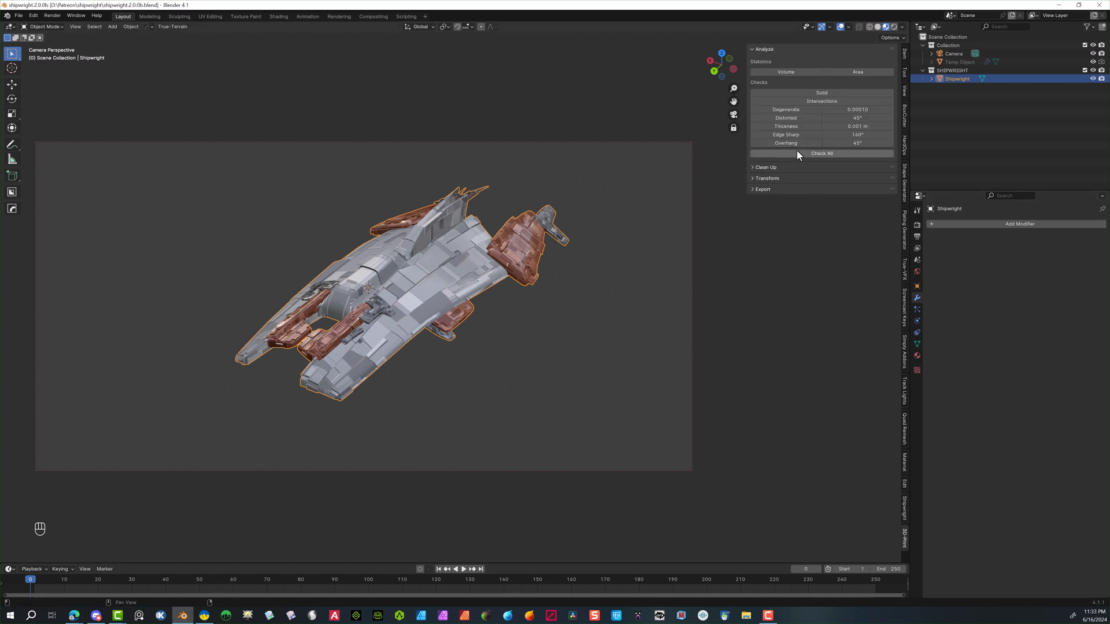
{"action": "left_click", "coordinate": [821, 154]}
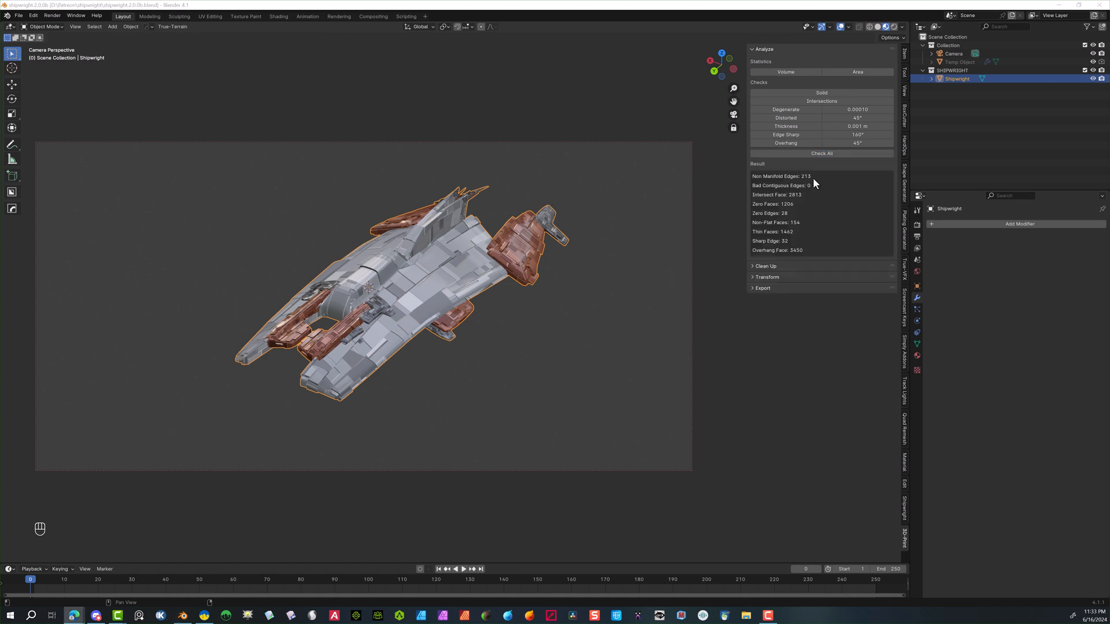
{"action": "left_click", "coordinate": [751, 266]}
{"action": "left_click", "coordinate": [799, 289]}
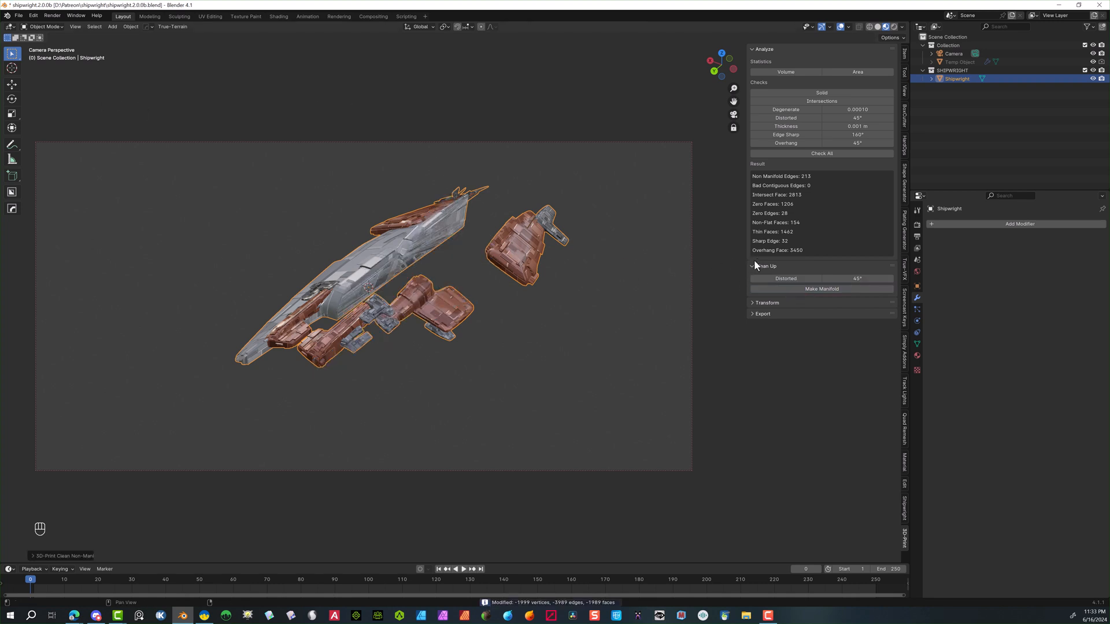
{"action": "left_click", "coordinate": [821, 153]}
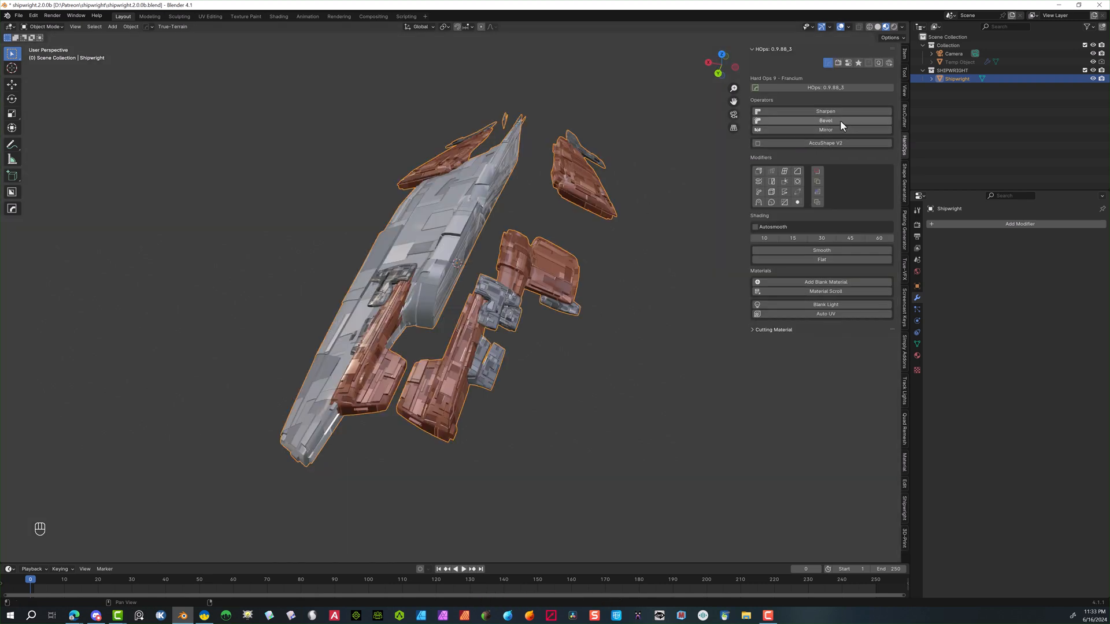
Mirror the ship across its X axis with the HardOps Mirror tool
{"action": "left_click", "coordinate": [842, 130]}
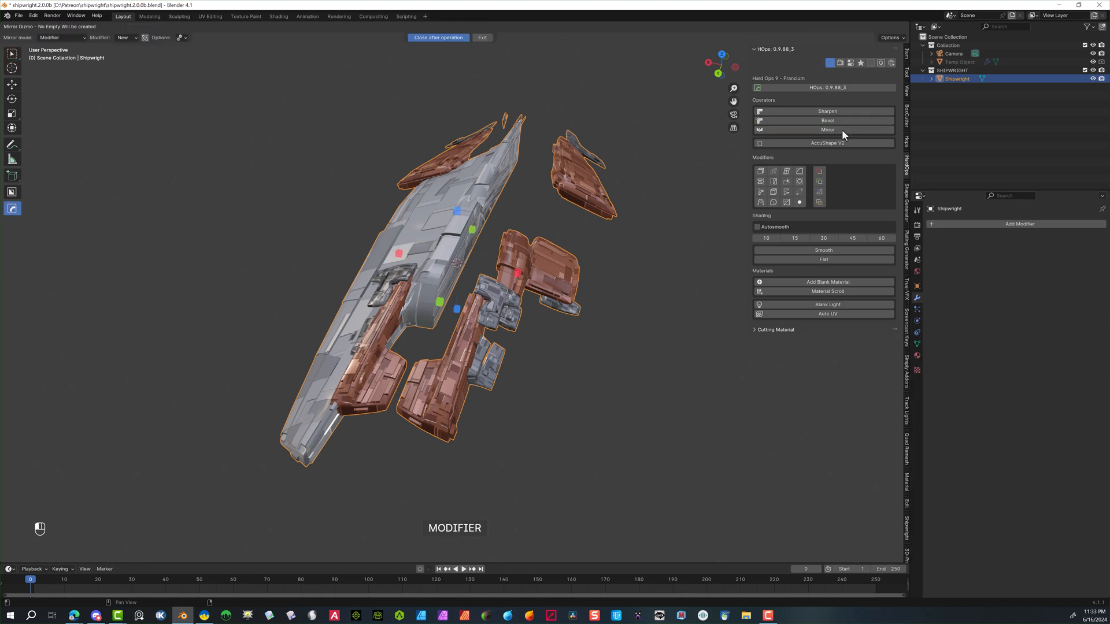
{"action": "left_click", "coordinate": [399, 254]}
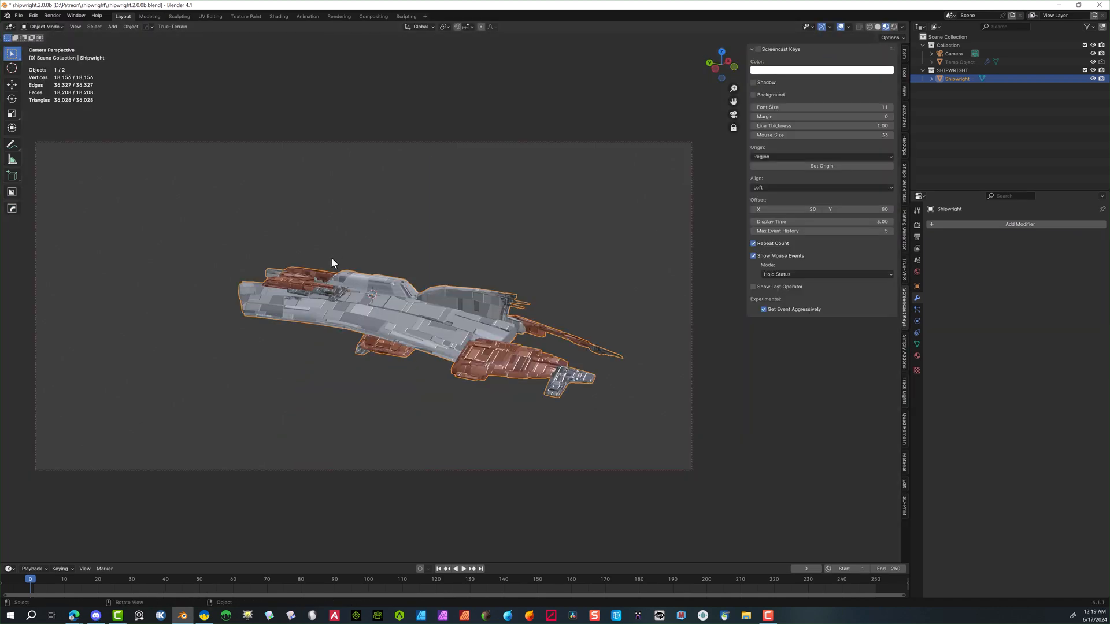
Export the ship as a Wavefront OBJ, overwriting shipwright test1.obj in the shipwright folder
{"action": "left_click", "coordinate": [19, 16]}
{"action": "mouse_move", "coordinate": [50, 143]}
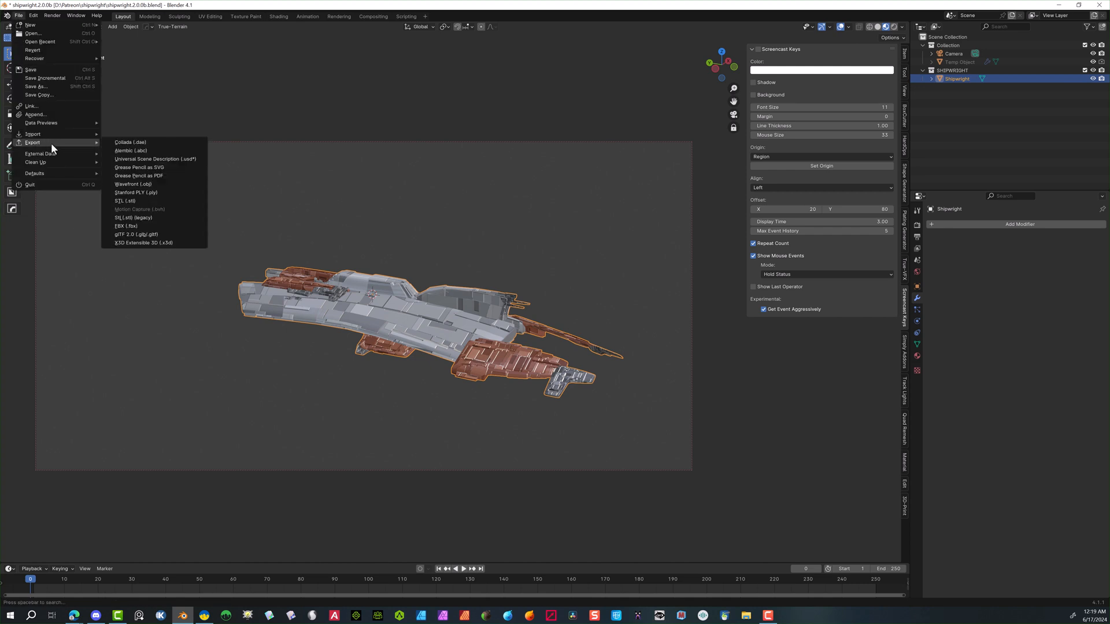
{"action": "left_click", "coordinate": [154, 184]}
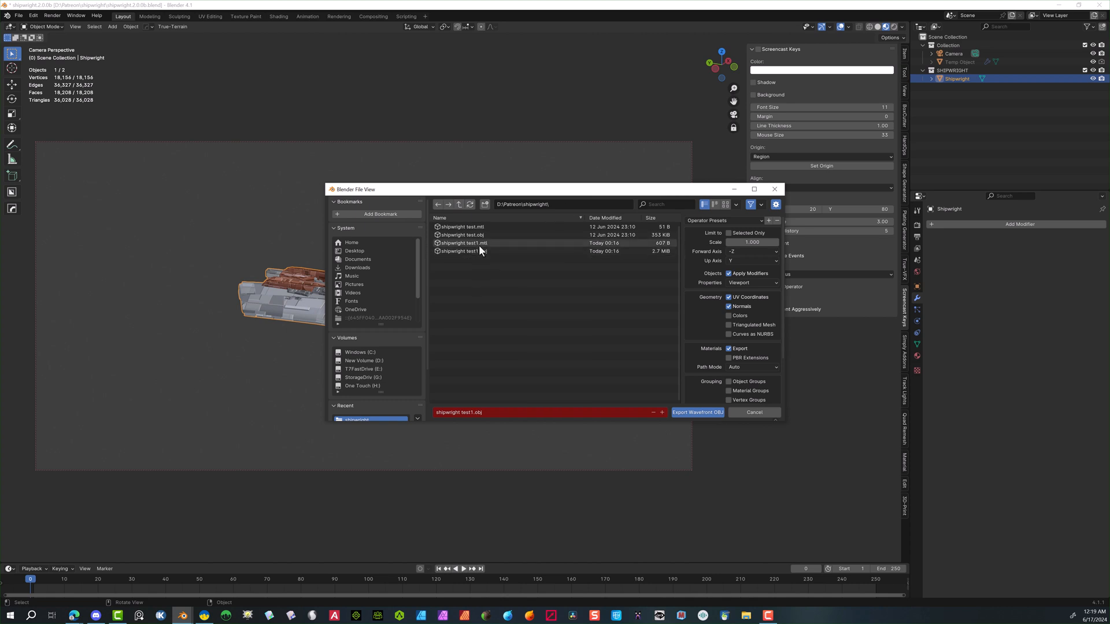
{"action": "left_click", "coordinate": [485, 250]}
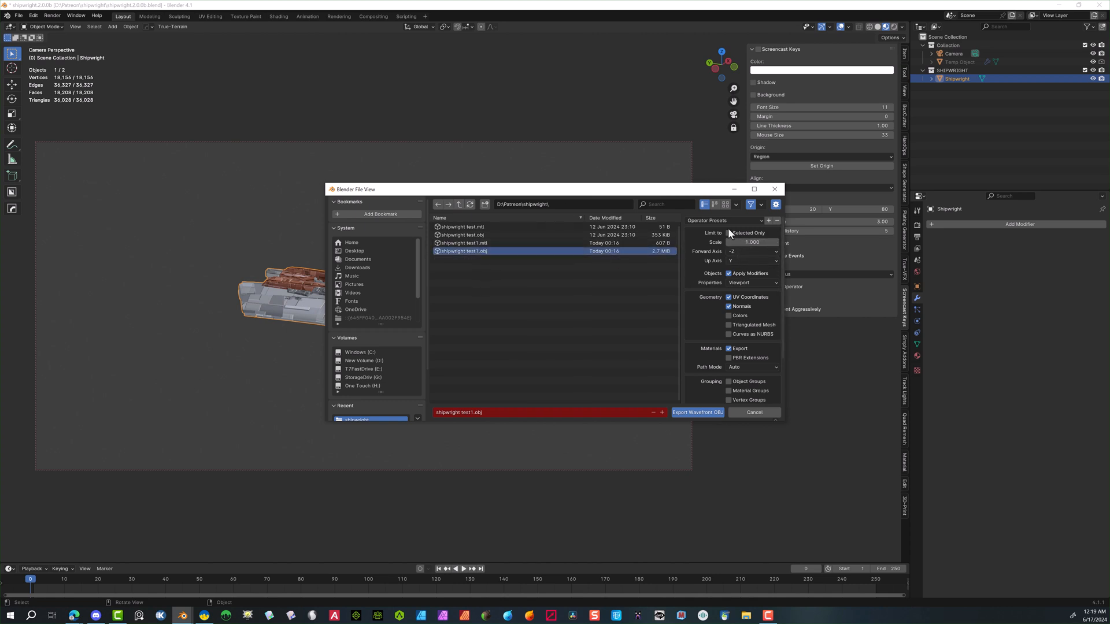
{"action": "left_click", "coordinate": [718, 412]}
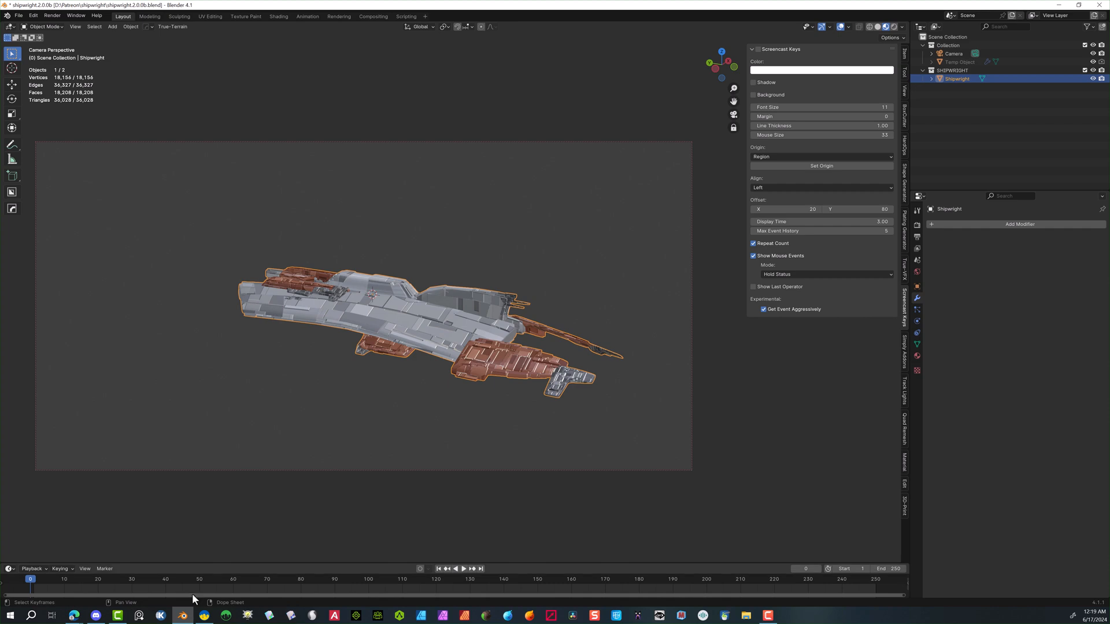
Switch to 3DCoat and import shipwright test1.obj as a mesh for voxelization
{"action": "left_click", "coordinate": [204, 619]}
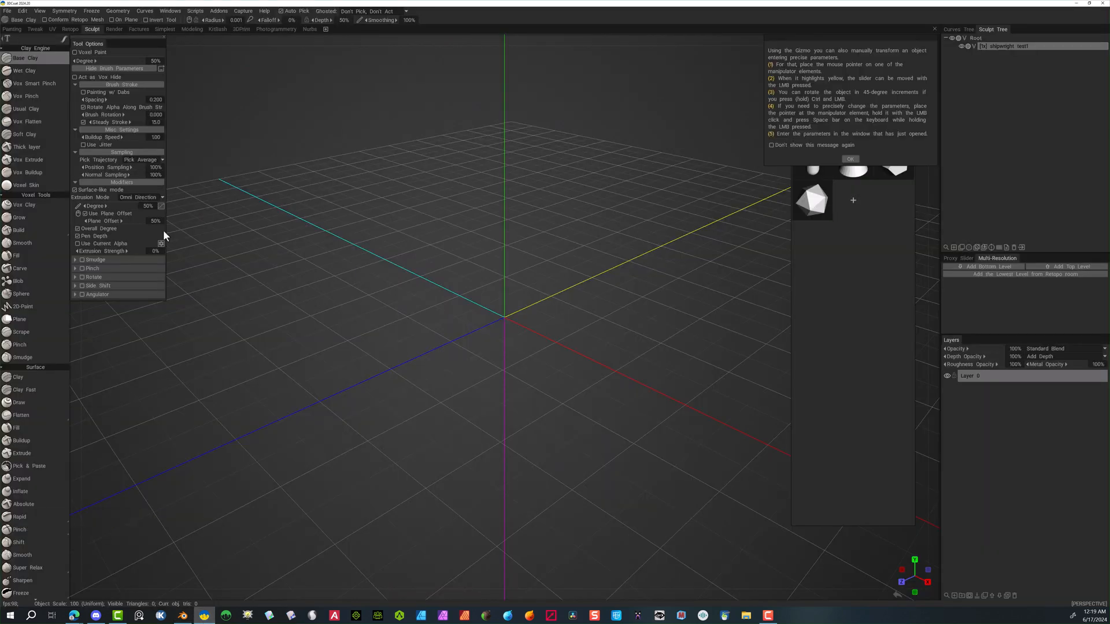
{"action": "left_click", "coordinate": [7, 11]}
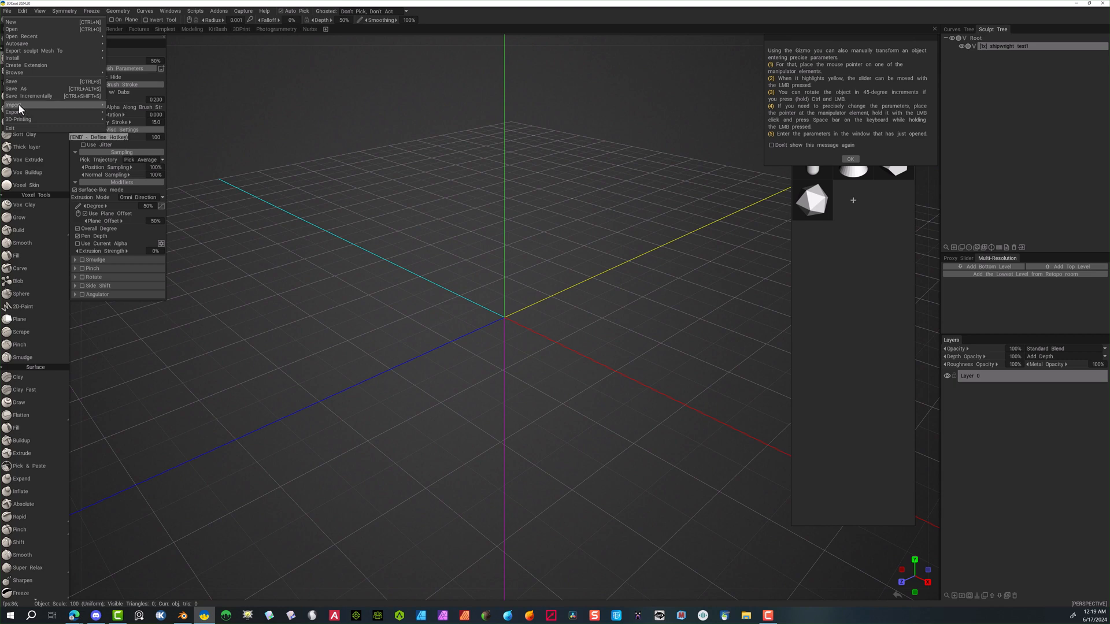
{"action": "mouse_move", "coordinate": [18, 104]}
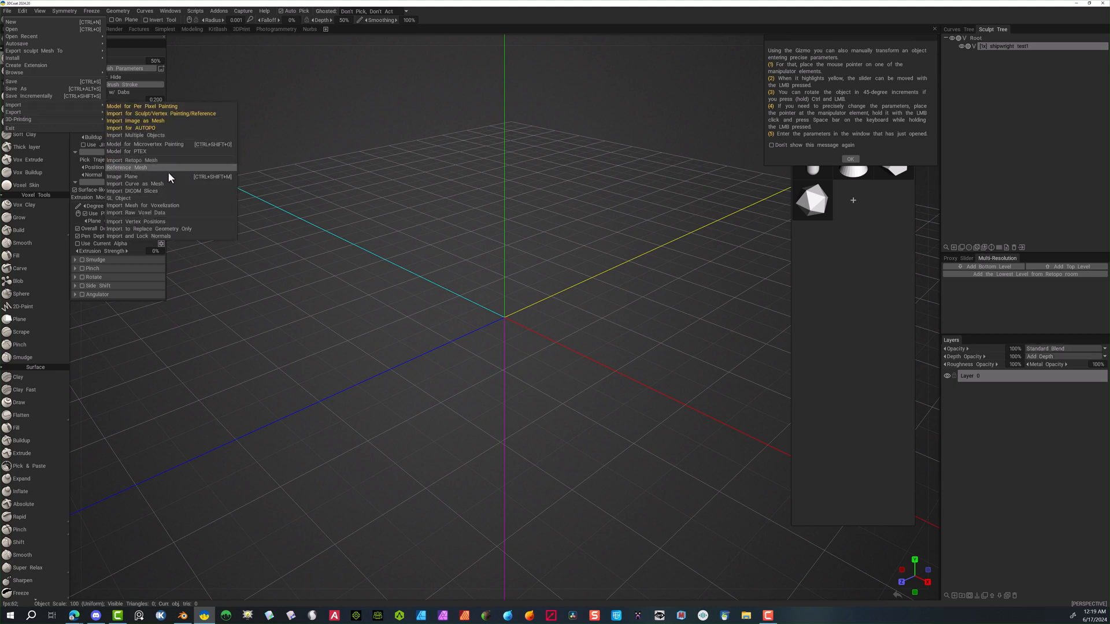
{"action": "left_click", "coordinate": [175, 206]}
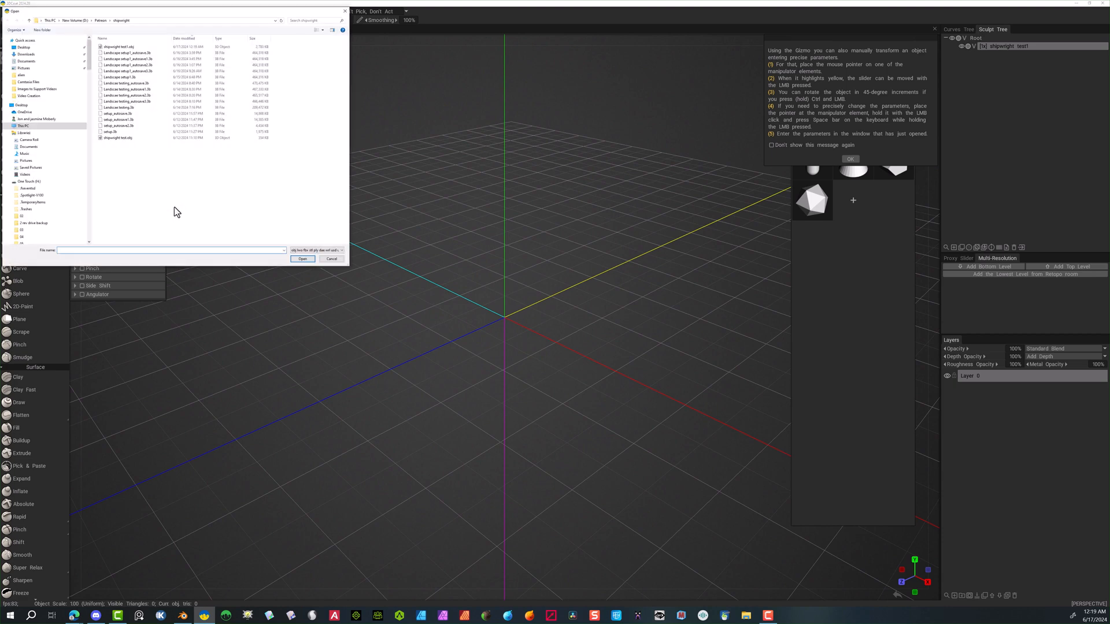
{"action": "left_click", "coordinate": [116, 48]}
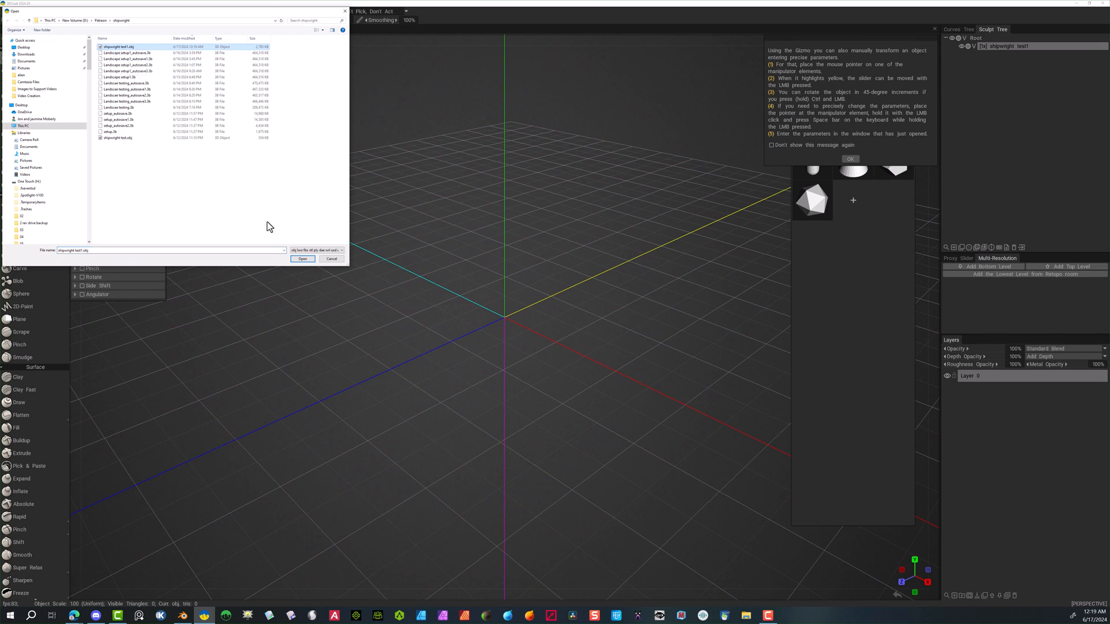
{"action": "left_click", "coordinate": [302, 259]}
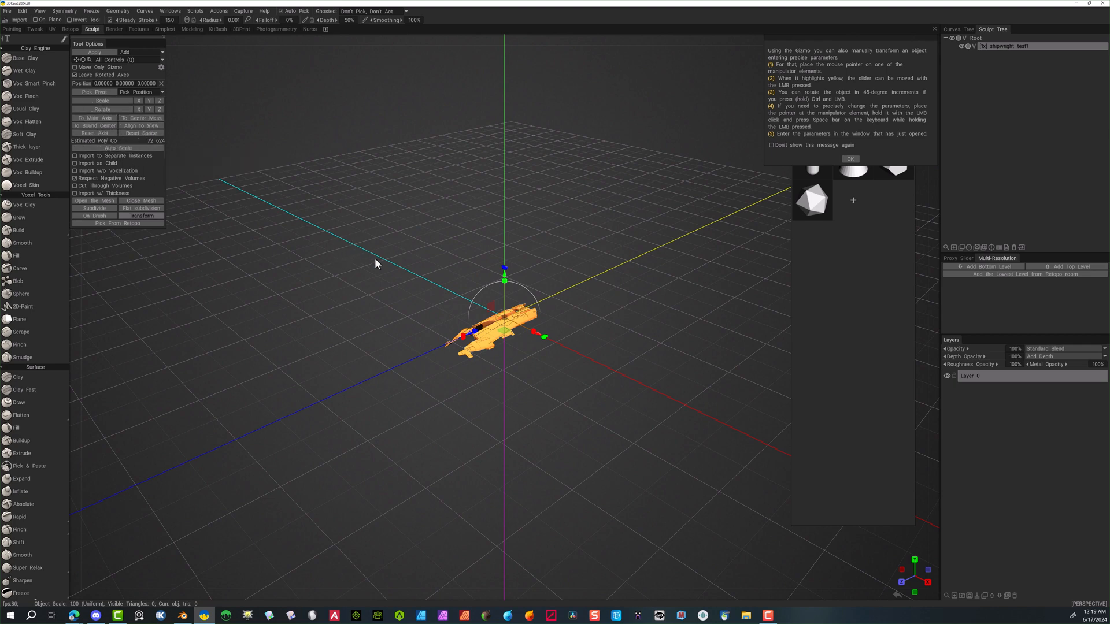
Scale the imported ship up uniformly, apply the import and decline keeping its initial scale and position
{"action": "left_click_drag", "start_coordinate": [504, 319], "coordinate": [548, 307]}
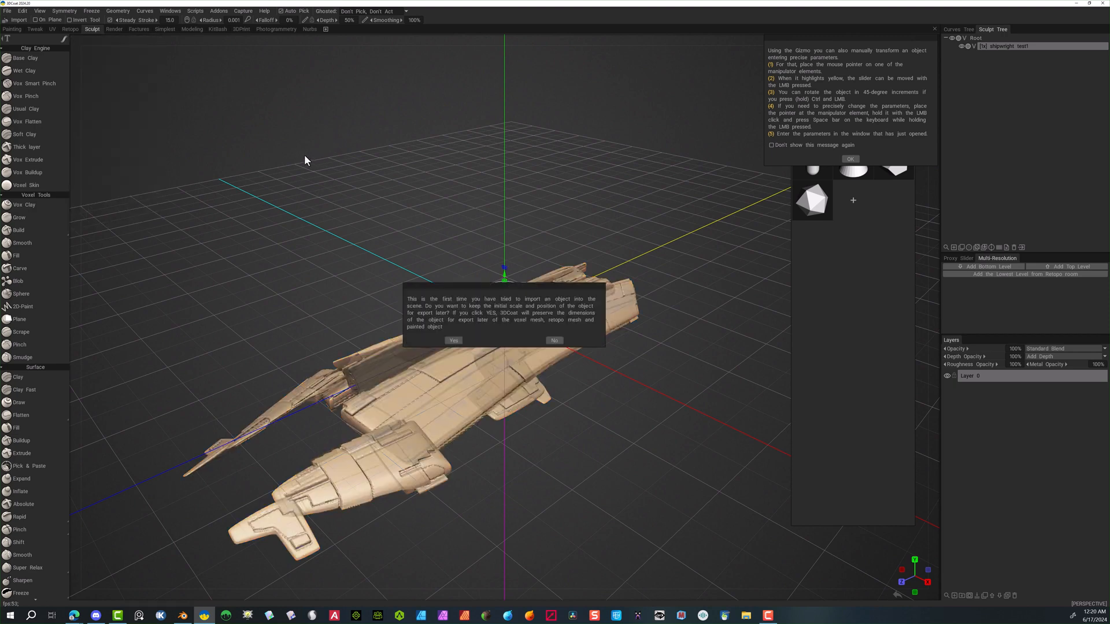
{"action": "left_click", "coordinate": [554, 341]}
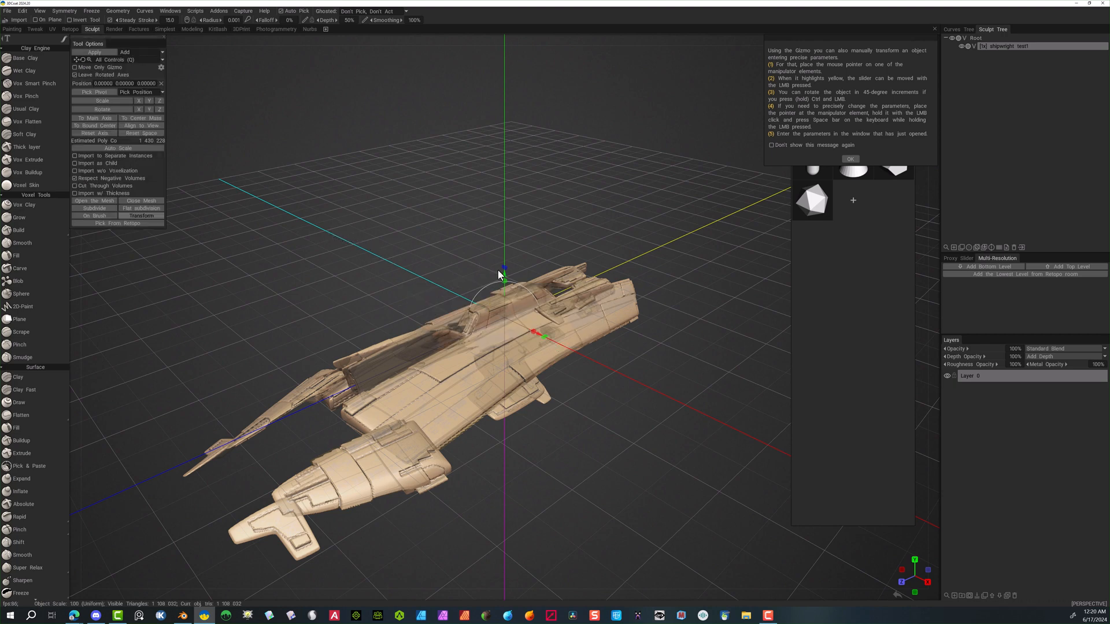
Use the Transform tool to raise the voxelized ship vertically above the grid
{"action": "left_click_drag", "start_coordinate": [503, 277], "coordinate": [484, 168]}
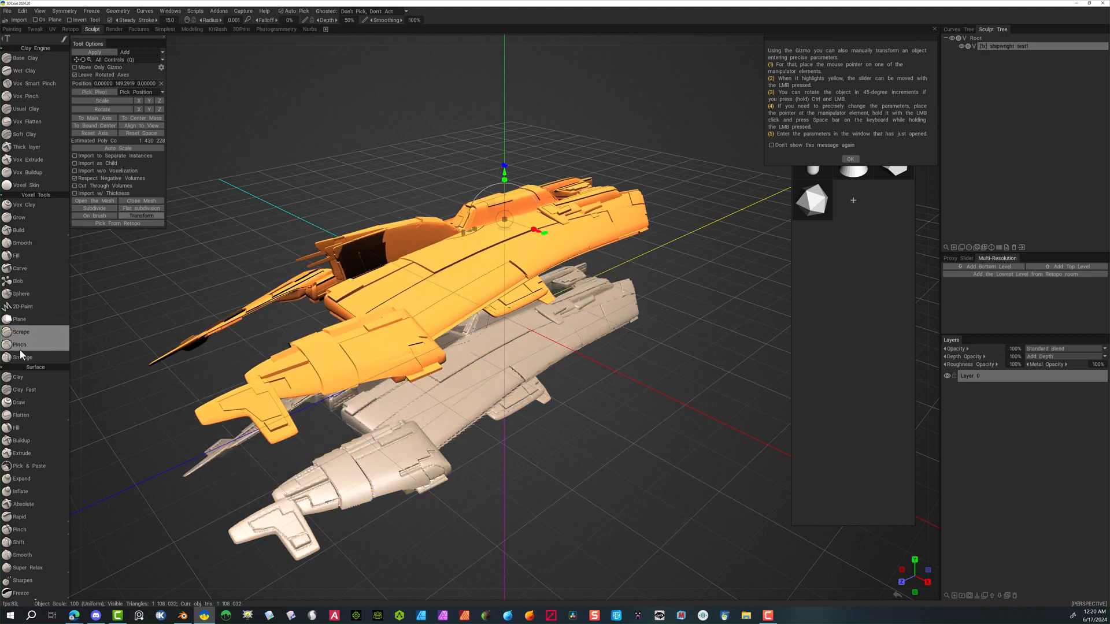
{"action": "scroll", "coordinate": [33, 440], "scroll_direction": "down", "scroll_amount": 10}
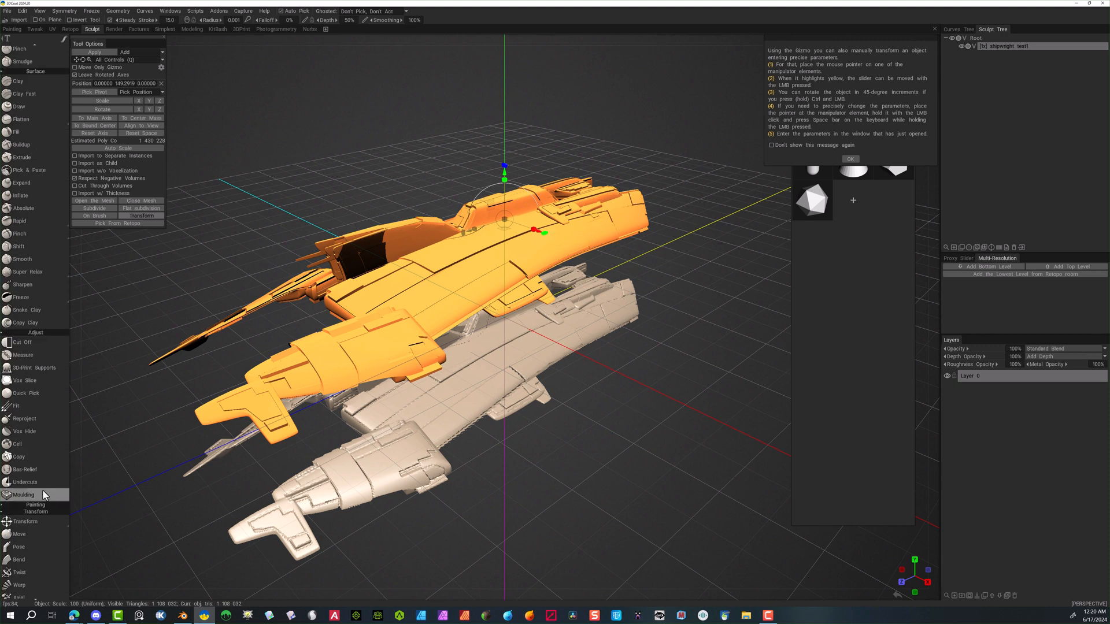
{"action": "scroll", "coordinate": [44, 493], "scroll_direction": "down", "scroll_amount": 1}
{"action": "left_click", "coordinate": [43, 486]}
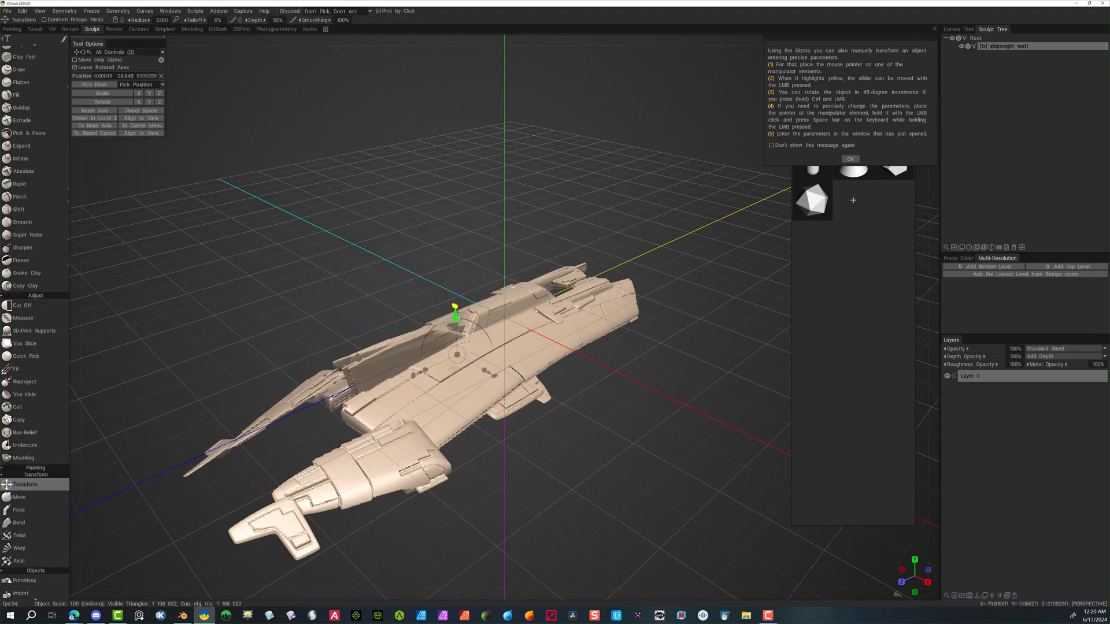
{"action": "left_click_drag", "start_coordinate": [454, 308], "coordinate": [437, 241]}
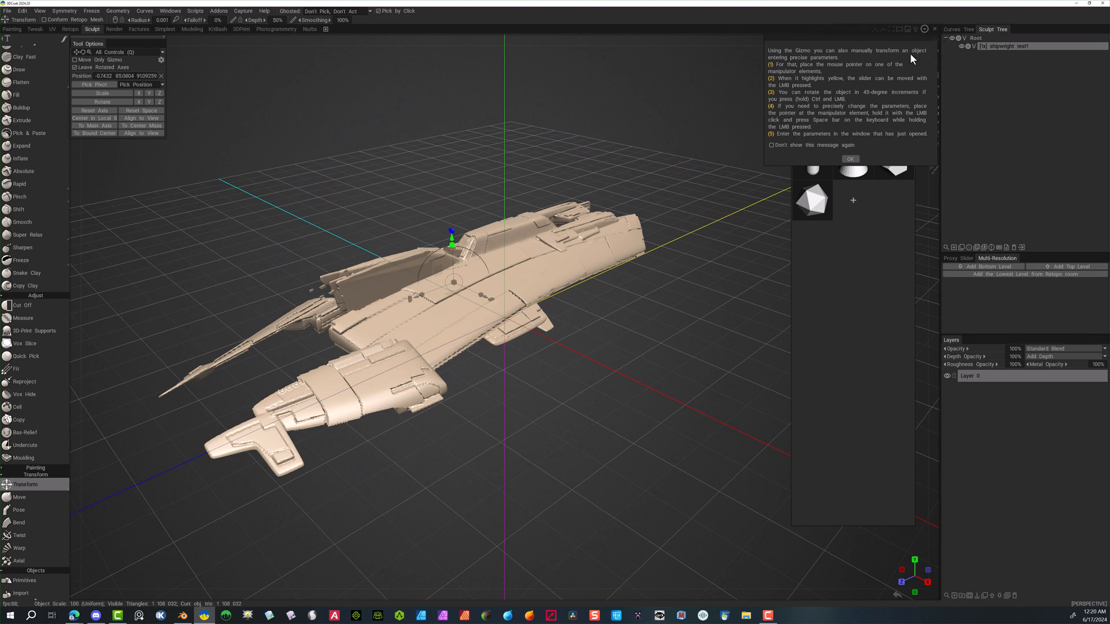
Move the gizmo hint message aside and switch to the Right view
{"action": "left_click_drag", "start_coordinate": [896, 35], "coordinate": [841, 36]}
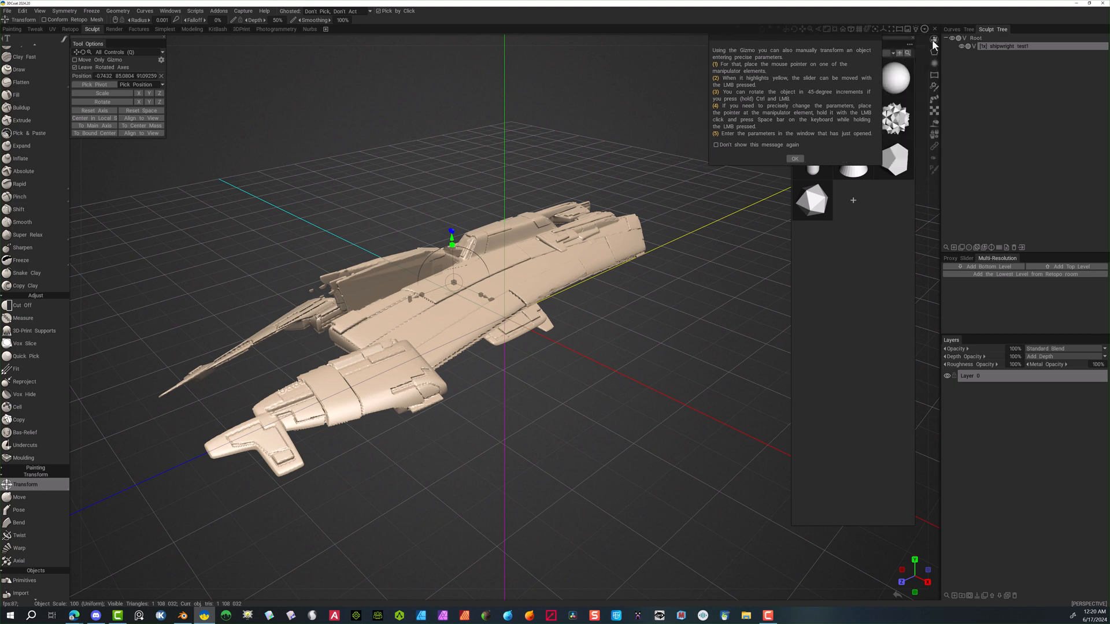
{"action": "left_click", "coordinate": [933, 46]}
{"action": "left_click", "coordinate": [852, 118]}
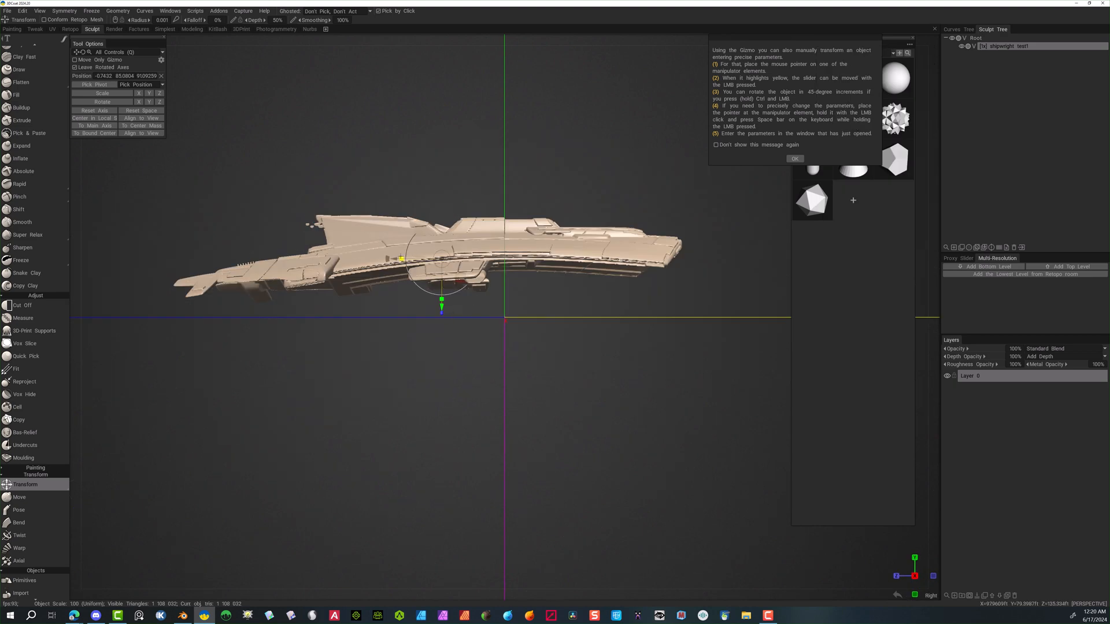
Try tilting the ship in the side view with the gizmo, and undo the rotation
{"action": "left_click_drag", "start_coordinate": [387, 259], "coordinate": [383, 268]}
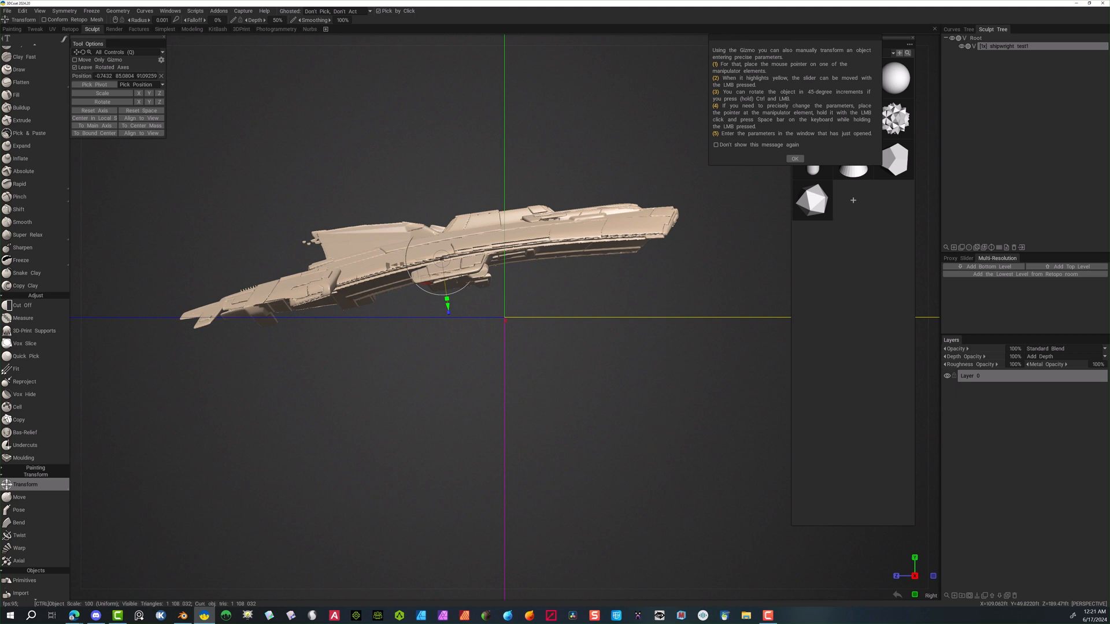
{"action": "key", "text": "ctrl+z"}
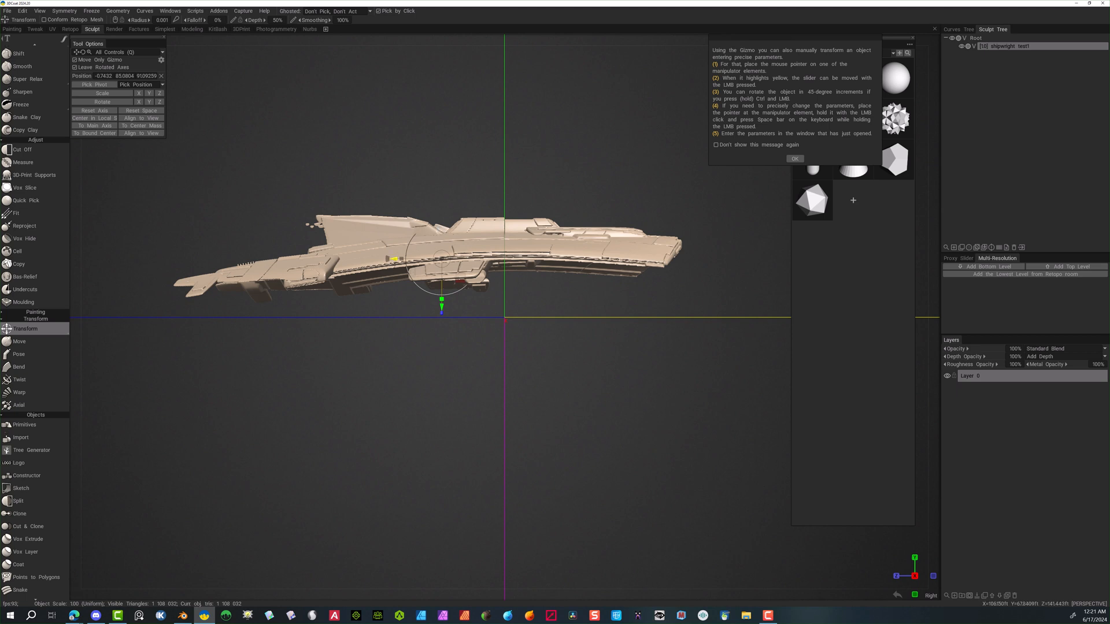
Move only the gizmo onto the vertical centre axis and raise the ship further above the grid
{"action": "left_click_drag", "start_coordinate": [441, 301], "coordinate": [504, 303]}
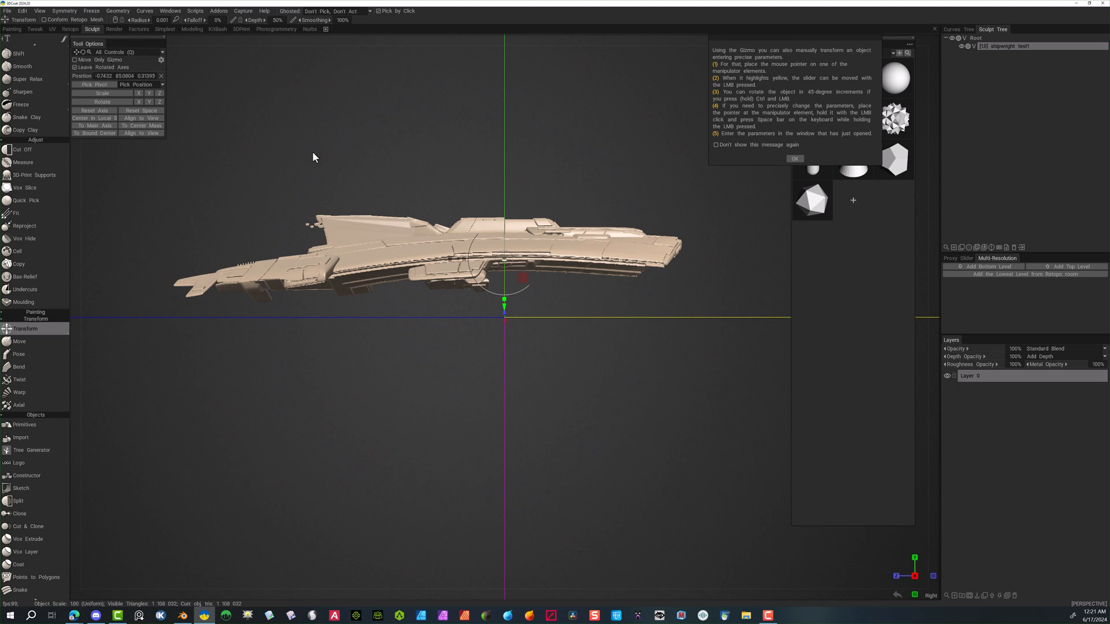
{"action": "left_click_drag", "start_coordinate": [503, 302], "coordinate": [504, 300]}
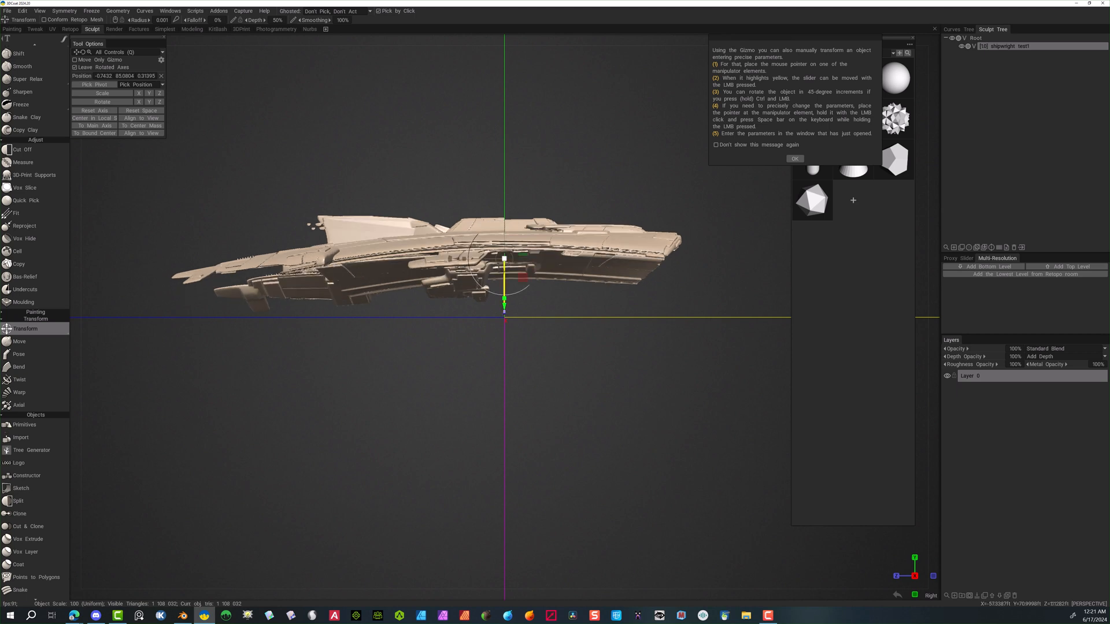
{"action": "key", "text": "ctrl+z"}
{"action": "left_click_drag", "start_coordinate": [504, 310], "coordinate": [494, 265]}
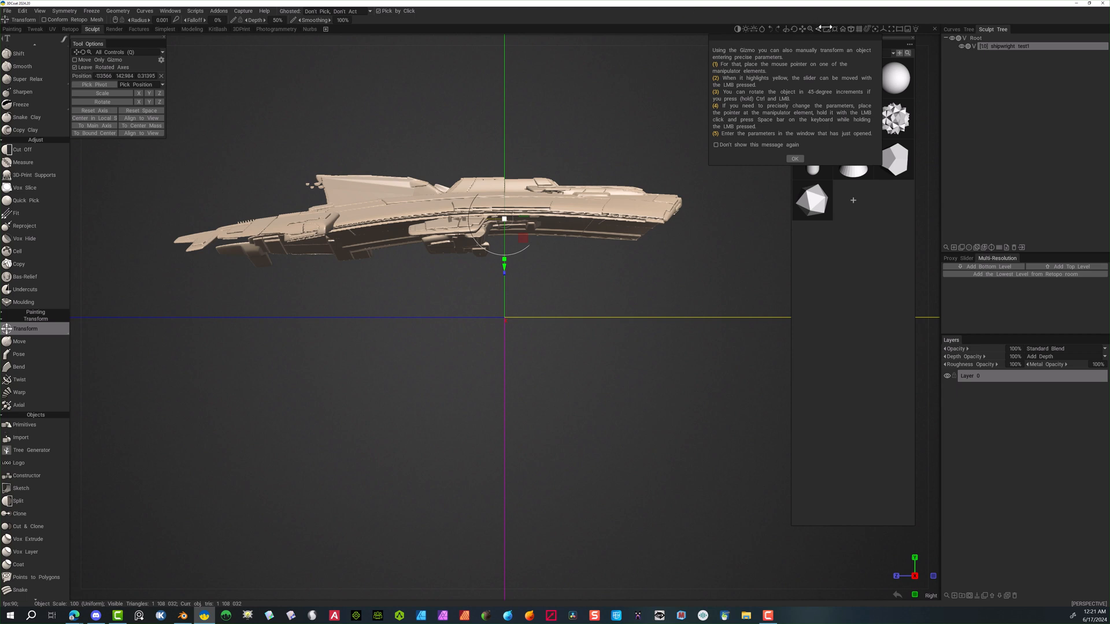
Tilt the ship slightly tail-down in the orthographic side view and dismiss the gizmo hint message
{"action": "left_click", "coordinate": [850, 27]}
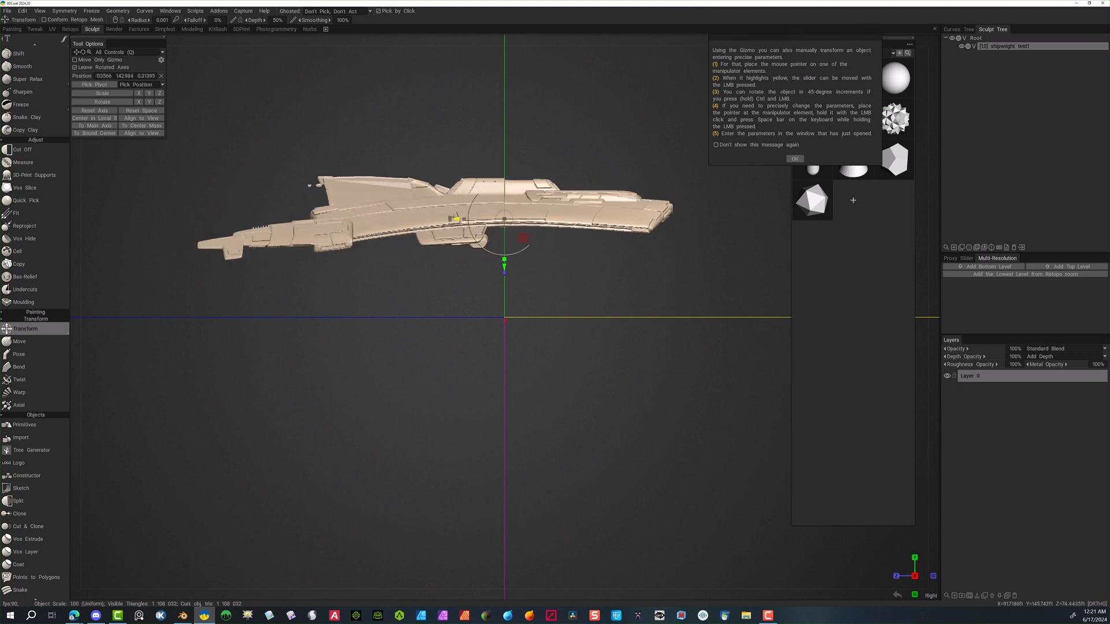
{"action": "left_click_drag", "start_coordinate": [450, 219], "coordinate": [450, 223]}
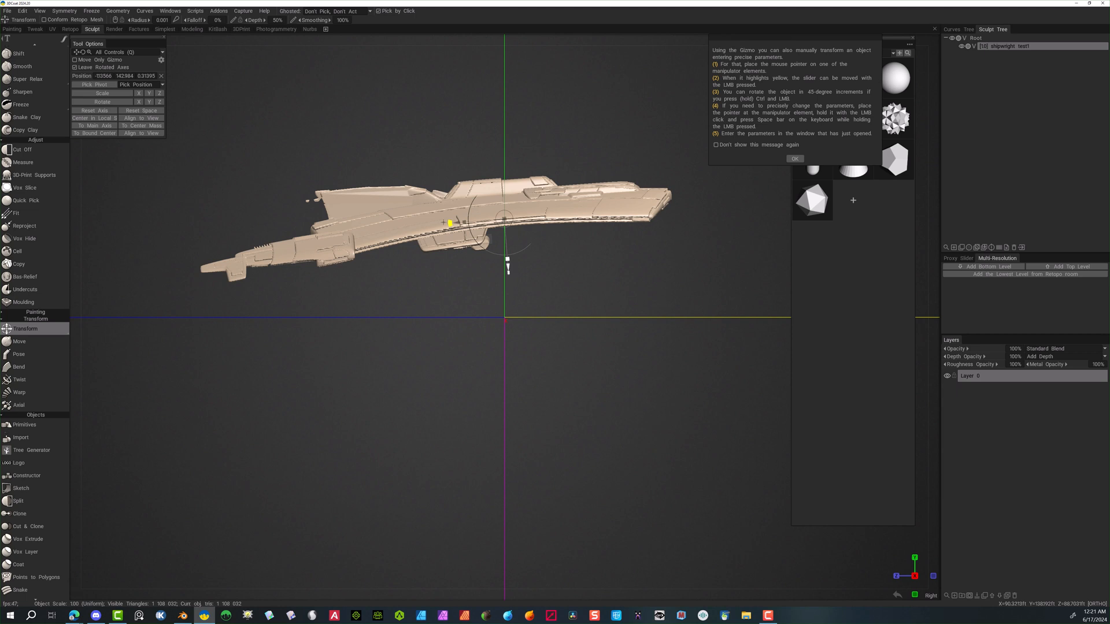
{"action": "left_click", "coordinate": [794, 158]}
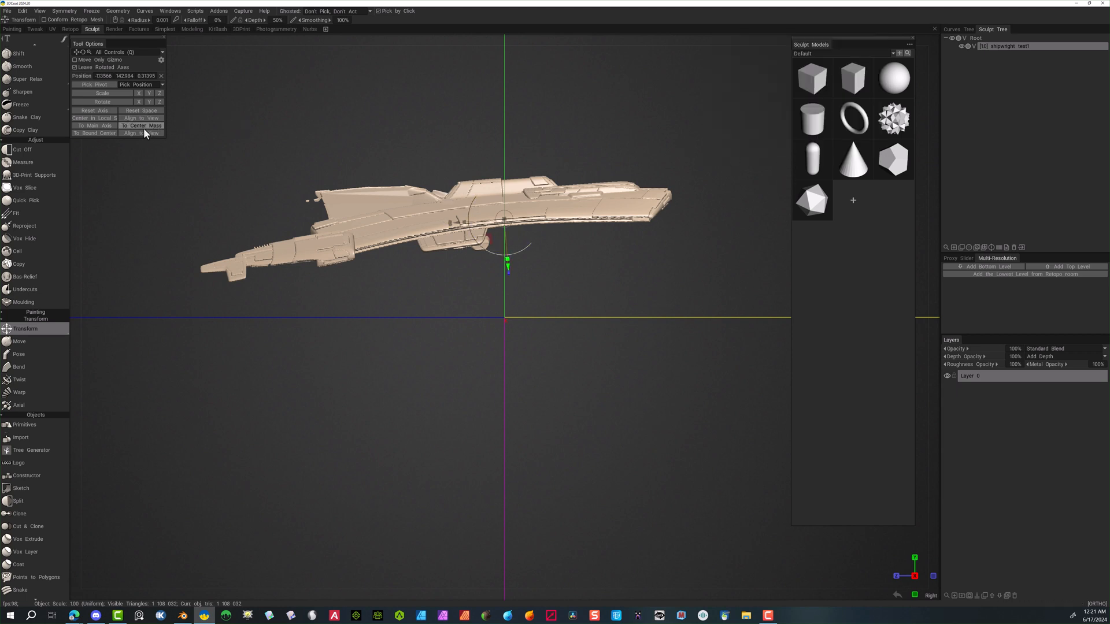
{"action": "left_click_drag", "start_coordinate": [426, 106], "coordinate": [278, 114]}
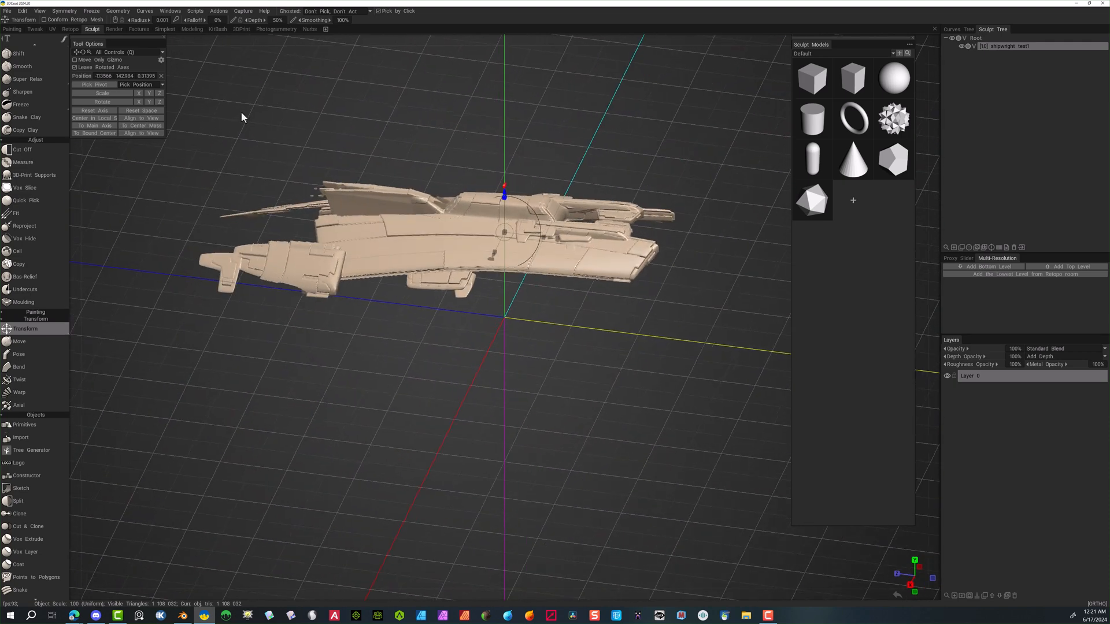
Start the Warp tool on the ship and set its final angle to 360
{"action": "left_click", "coordinate": [43, 392]}
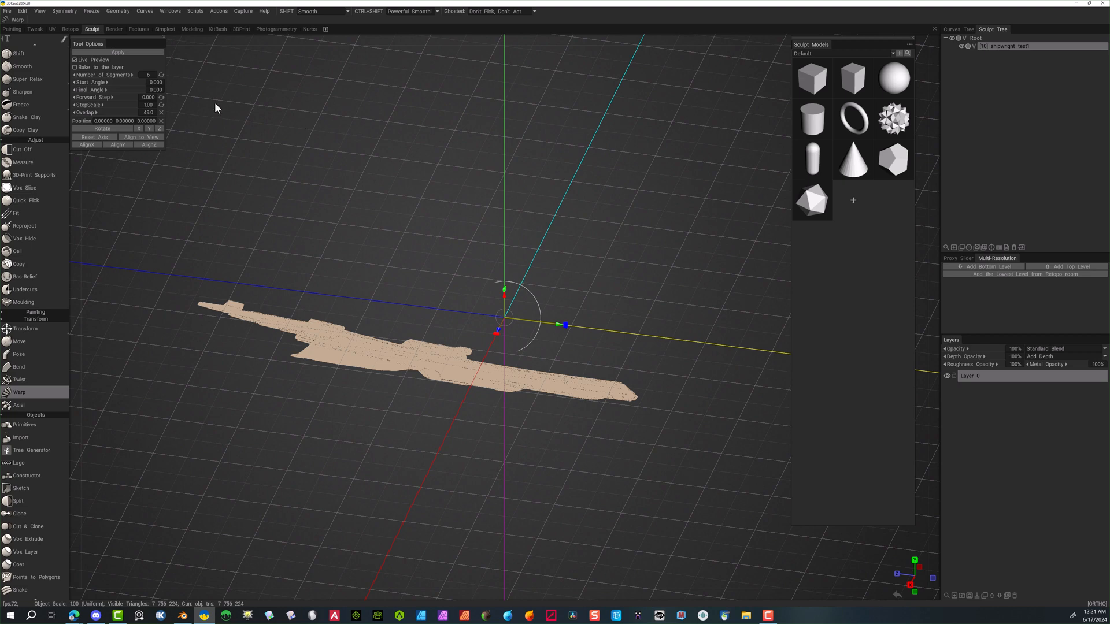
{"action": "left_click", "coordinate": [151, 89]}
{"action": "type", "text": "360"}
{"action": "key", "text": "Return"}
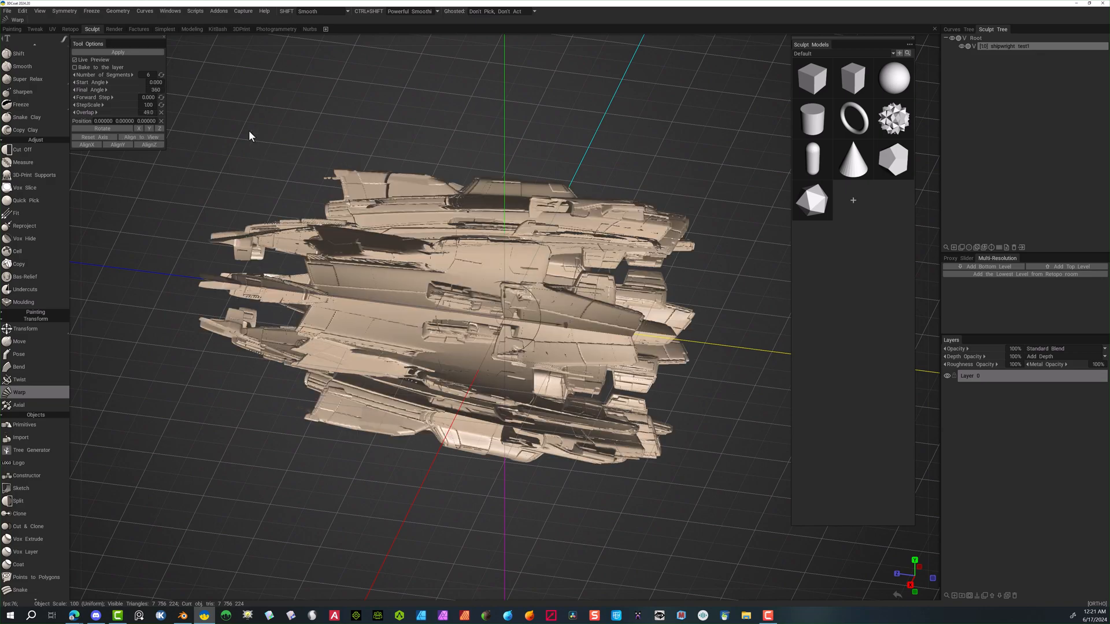
Set the Warp final angle to -360 and inspect the radial array of ships from the side
{"action": "left_click_drag", "start_coordinate": [474, 110], "coordinate": [290, 83]}
{"action": "left_click", "coordinate": [151, 89]}
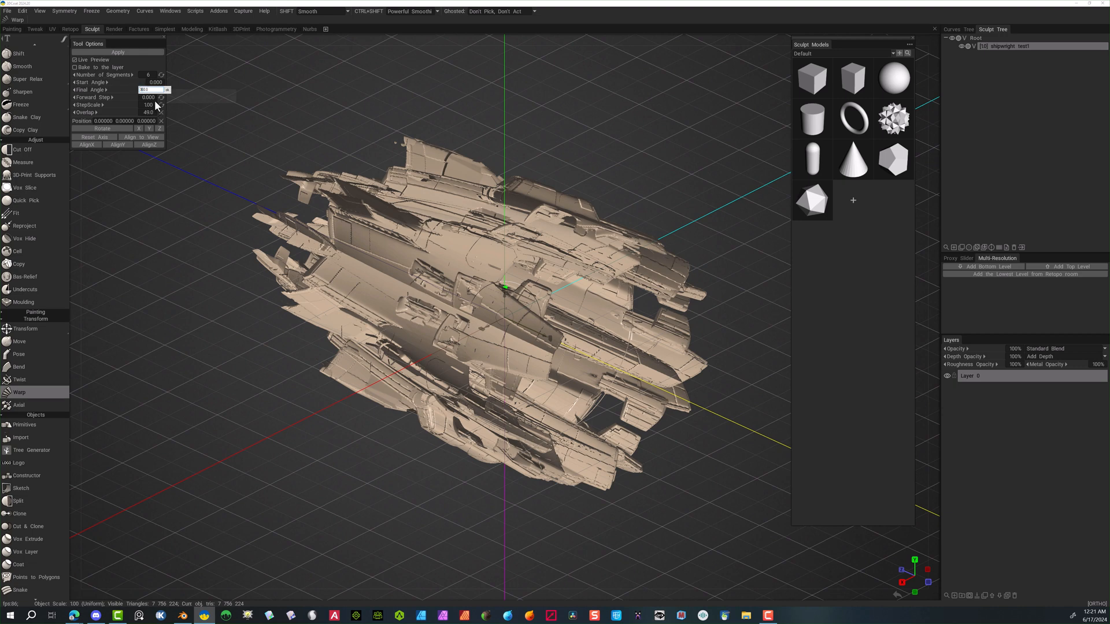
{"action": "type", "text": "-360"}
{"action": "key", "text": "Return"}
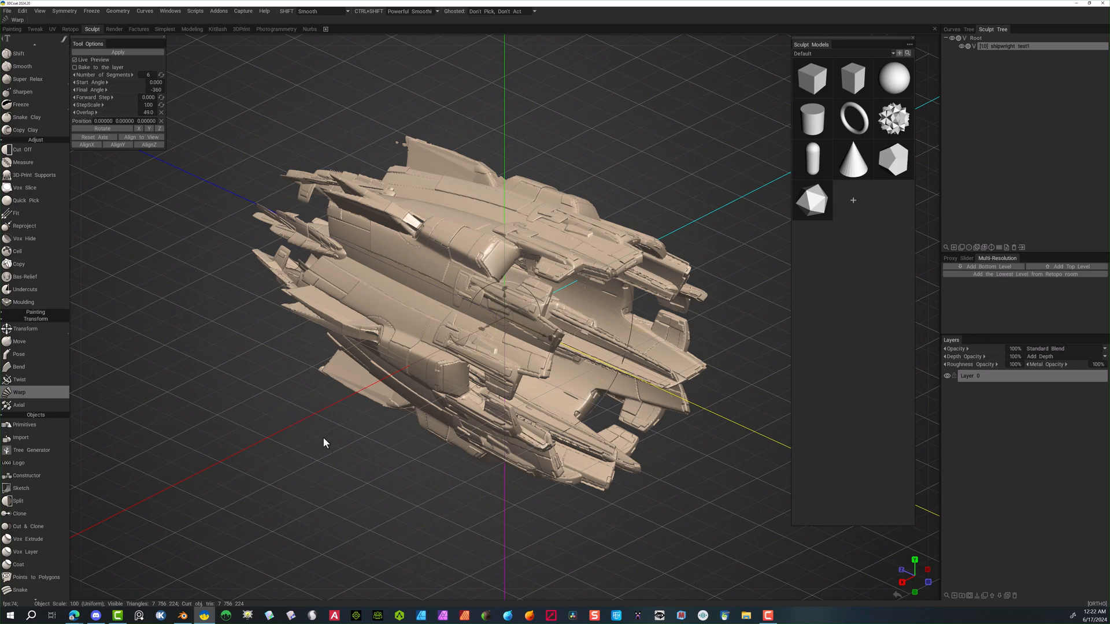
{"action": "left_click_drag", "start_coordinate": [303, 416], "coordinate": [467, 408], "text": "alt"}
{"action": "middle_click_drag", "start_coordinate": [477, 413], "coordinate": [693, 412]}
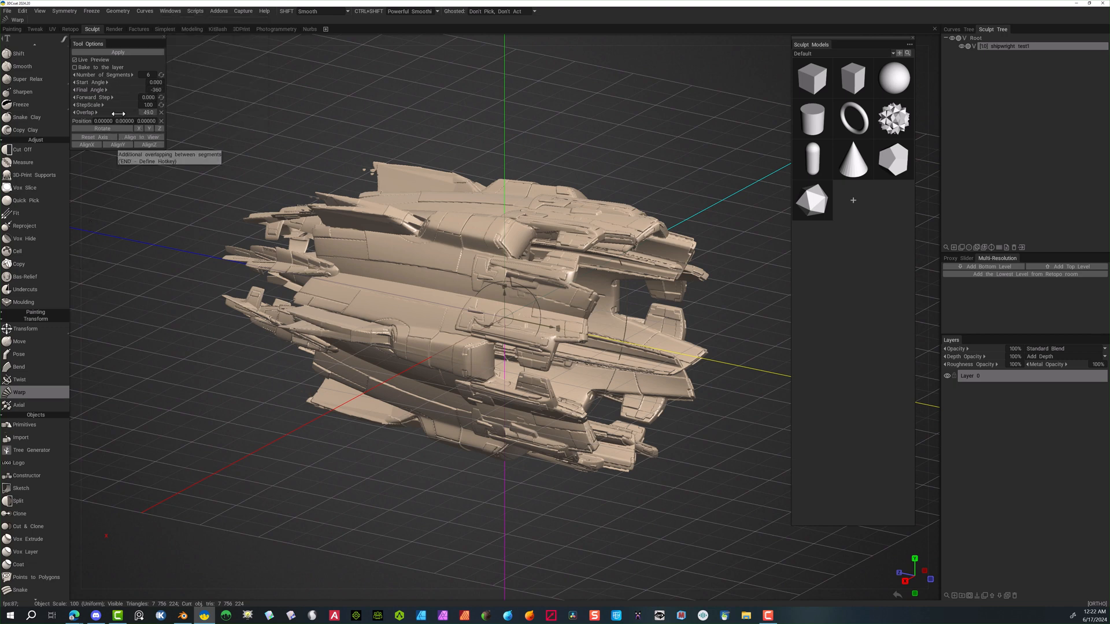
Try different overlap values and a higher number of segments for the radial ship array
{"action": "left_click_drag", "start_coordinate": [119, 113], "coordinate": [132, 116]}
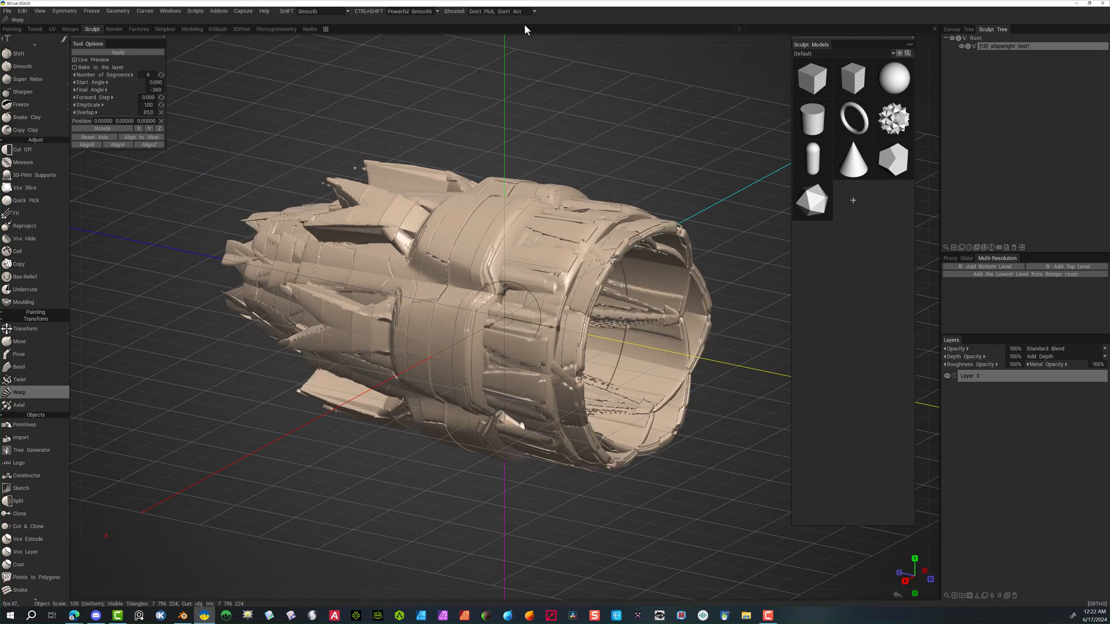
{"action": "left_click_drag", "start_coordinate": [550, 79], "coordinate": [113, 113], "text": "alt"}
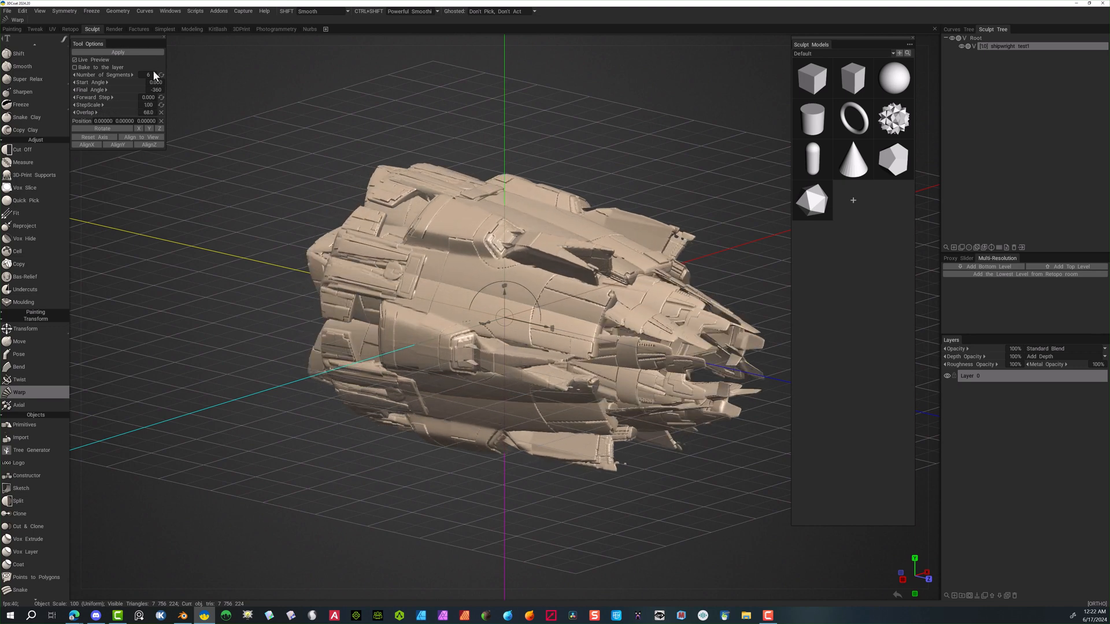
{"action": "left_click_drag", "start_coordinate": [121, 74], "coordinate": [126, 75]}
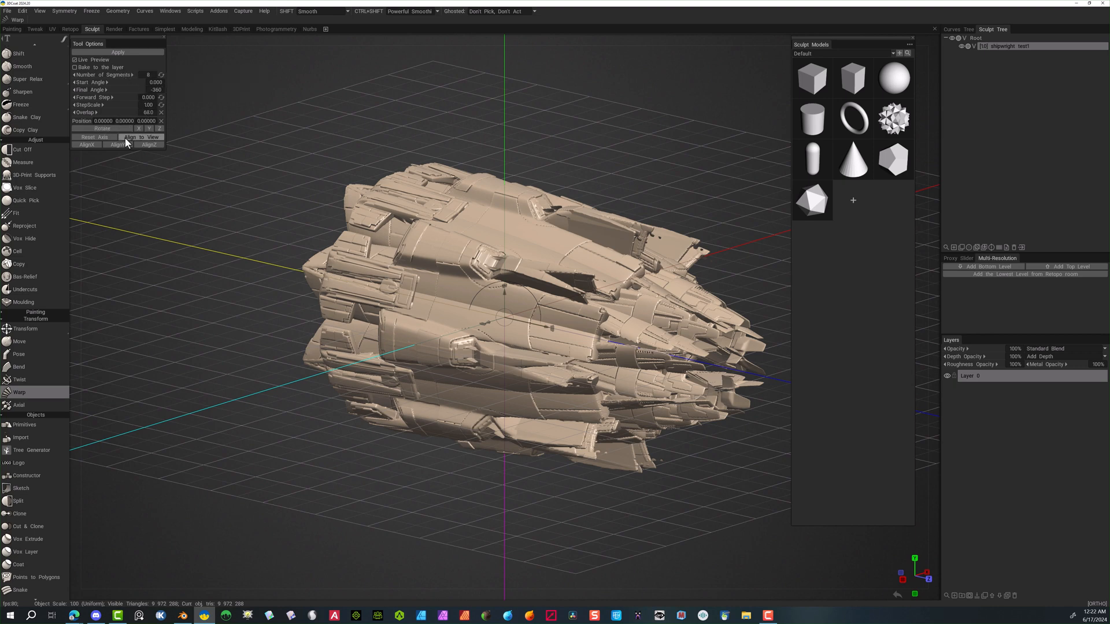
{"action": "left_click_drag", "start_coordinate": [117, 111], "coordinate": [112, 109]}
{"action": "mouse_move", "coordinate": [579, 110]}
{"action": "left_mouse_down"}
{"action": "mouse_move", "coordinate": [518, 123]}
{"action": "mouse_move", "coordinate": [379, 96]}
{"action": "mouse_move", "coordinate": [397, 26]}
{"action": "mouse_move", "coordinate": [480, 56]}
{"action": "mouse_move", "coordinate": [391, 54]}
{"action": "mouse_move", "coordinate": [461, 55]}
{"action": "mouse_move", "coordinate": [471, 44]}
{"action": "mouse_move", "coordinate": [576, 96]}
{"action": "left_mouse_up"}
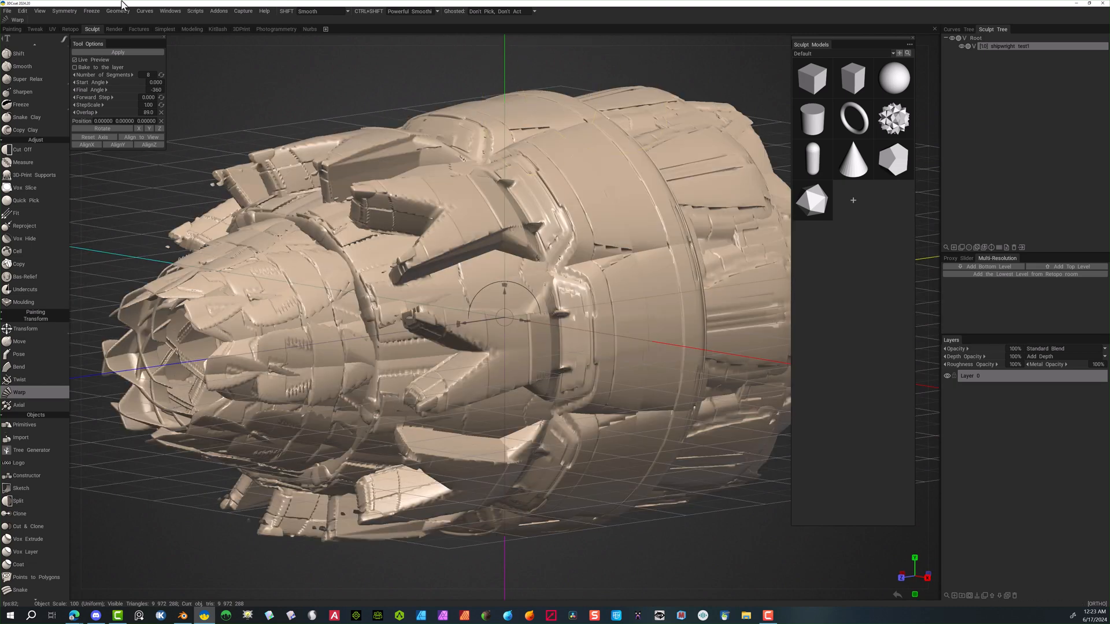
Undo the overlap, segment count and final angle changes made to the radial ship array
{"action": "left_click", "coordinate": [23, 11]}
{"action": "left_click", "coordinate": [30, 23]}
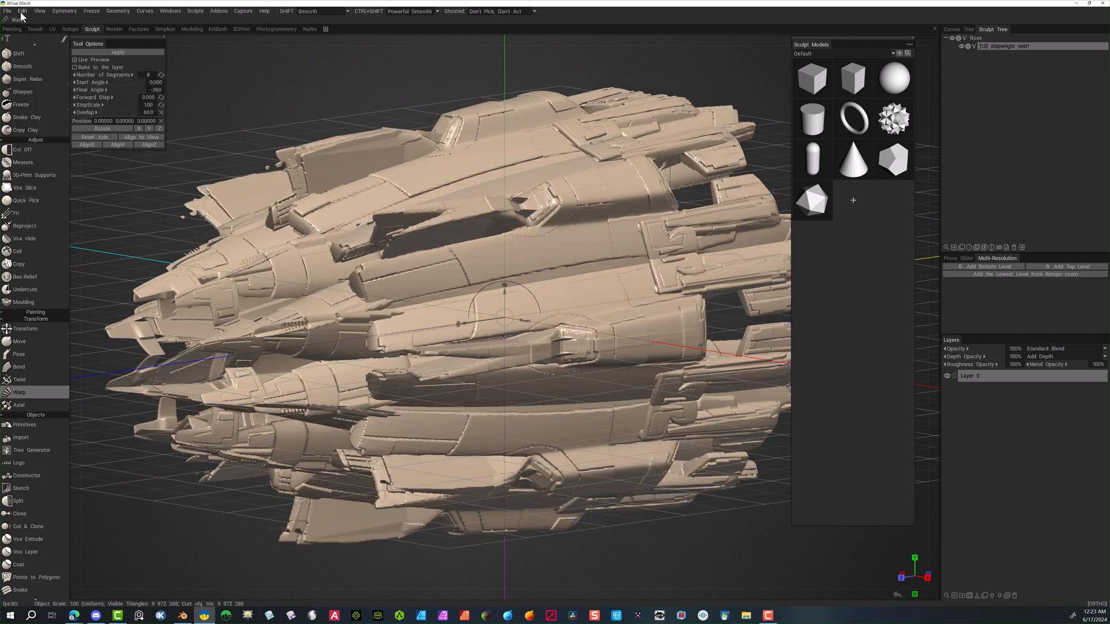
{"action": "left_click", "coordinate": [23, 13]}
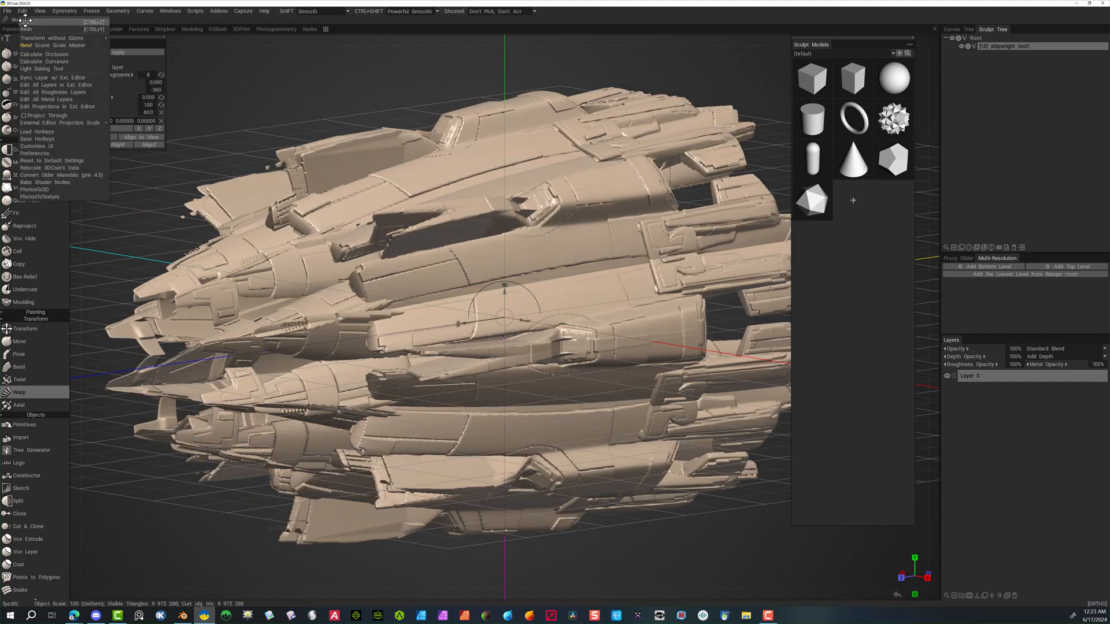
{"action": "left_click", "coordinate": [25, 21]}
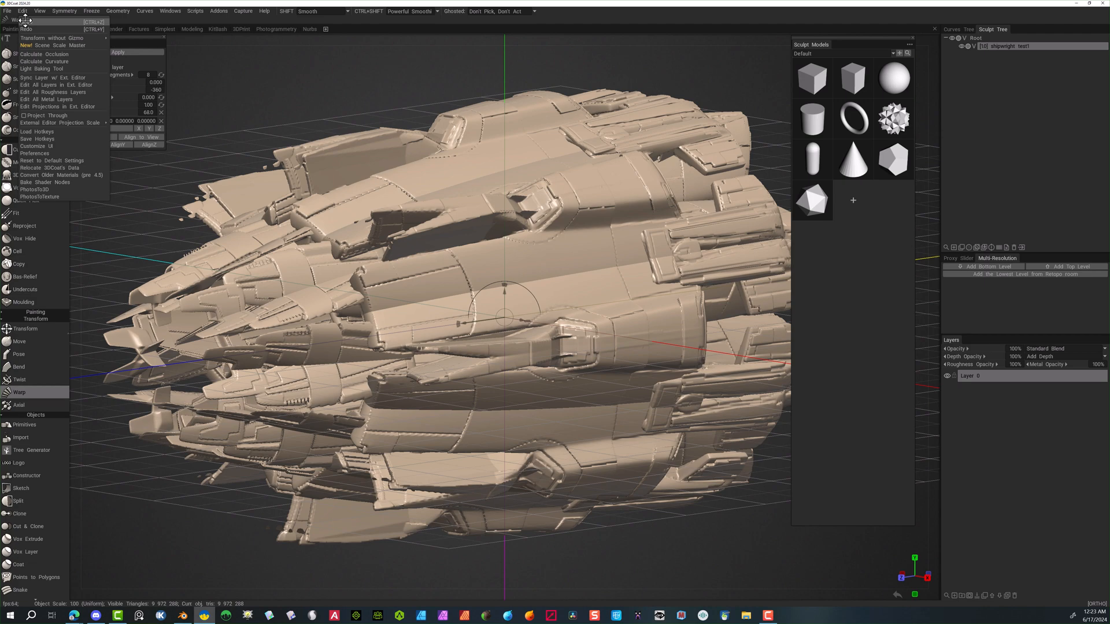
{"action": "key", "text": "ctrl+z"}
{"action": "key", "text": "ctrl+z"}
{"action": "key", "text": "ctrl+z"}
{"action": "key", "text": "ctrl+z"}
{"action": "key", "text": "ctrl+z"}
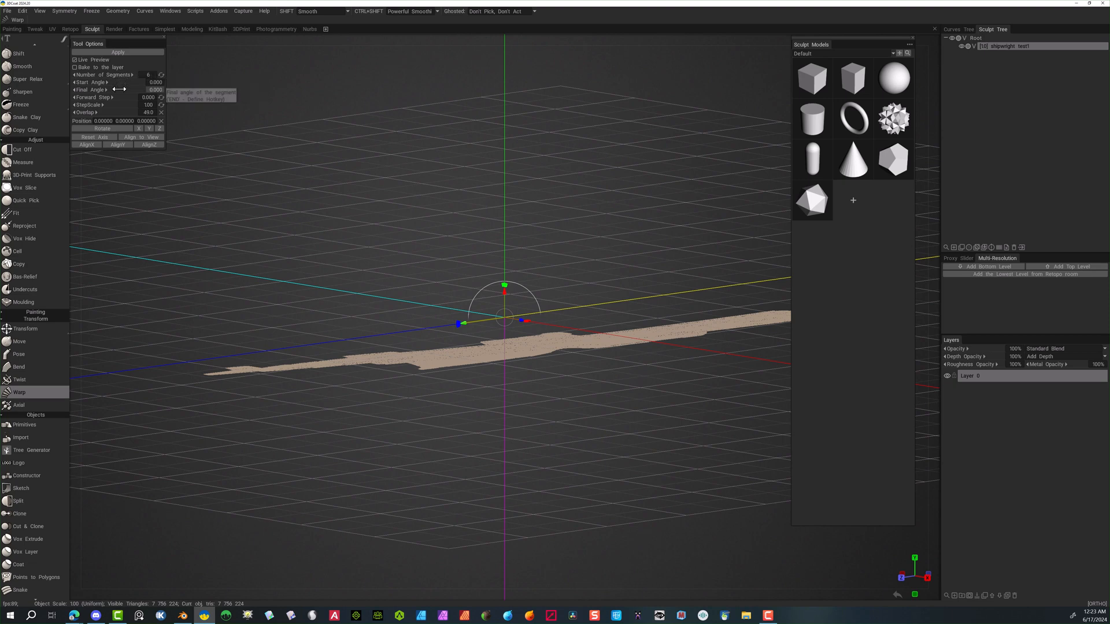
Set the Warp final angle to -360 and increase the resolution of the ship object with Res+
{"action": "left_click", "coordinate": [152, 90]}
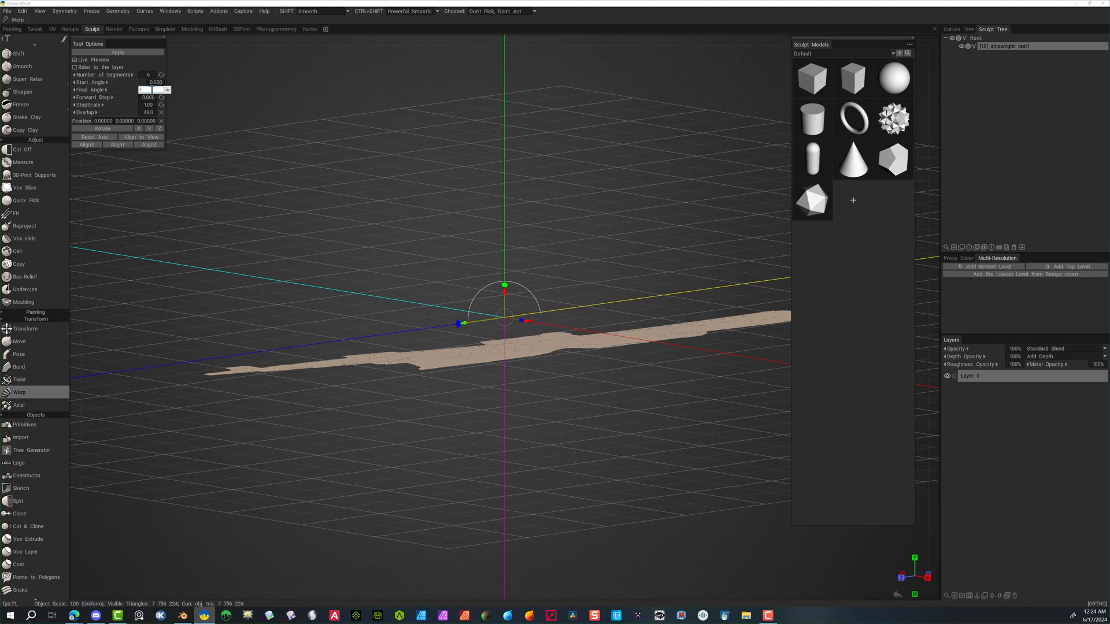
{"action": "key", "text": "Return"}
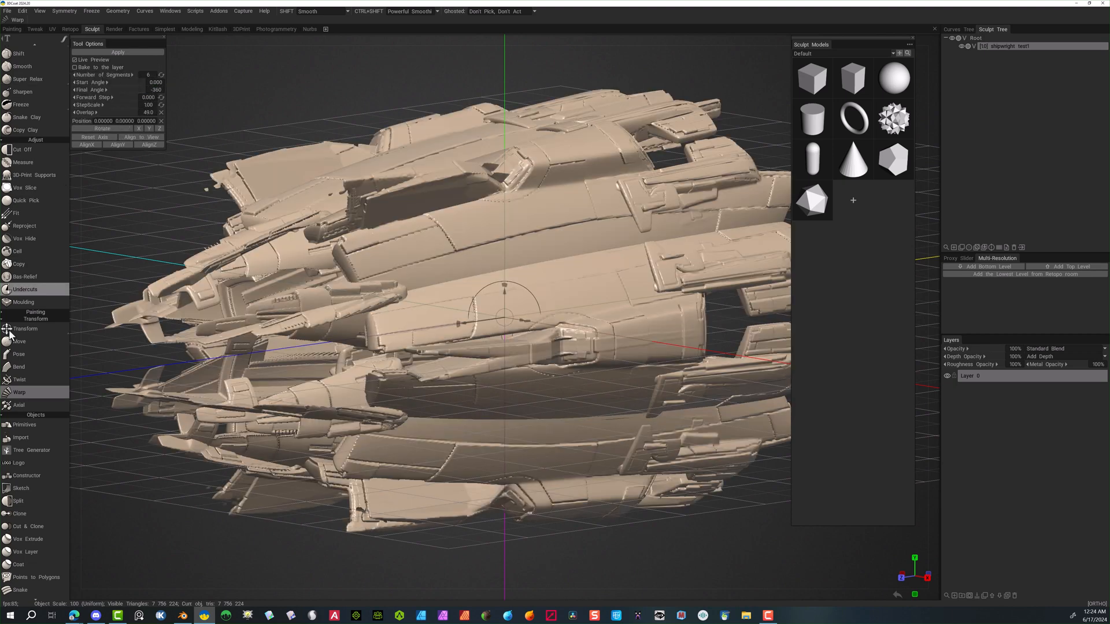
{"action": "key", "text": "space"}
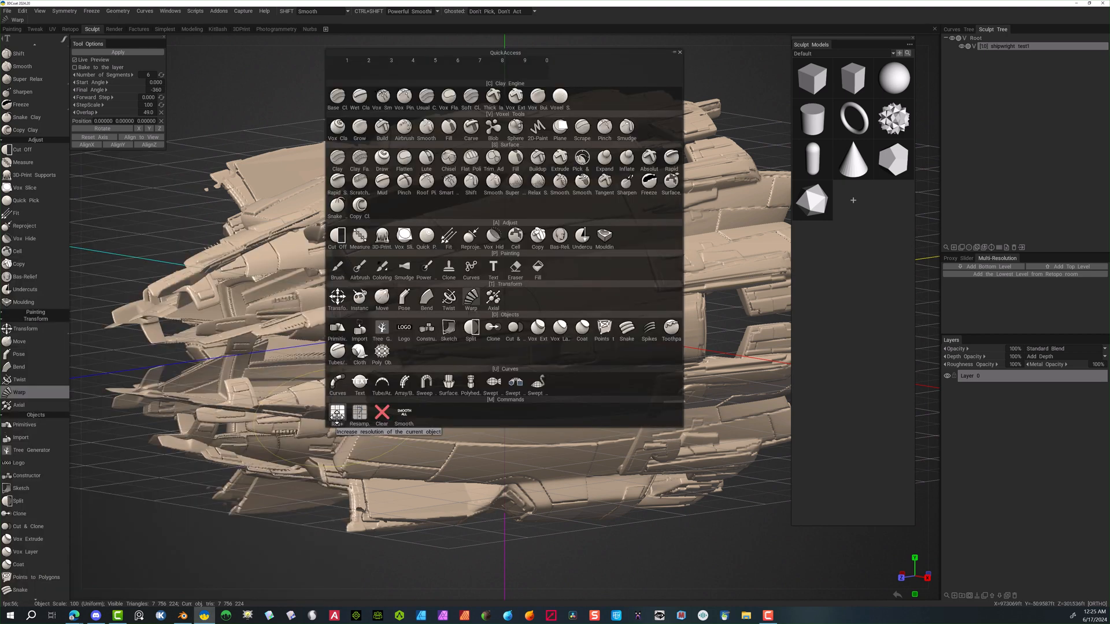
{"action": "left_click", "coordinate": [336, 416]}
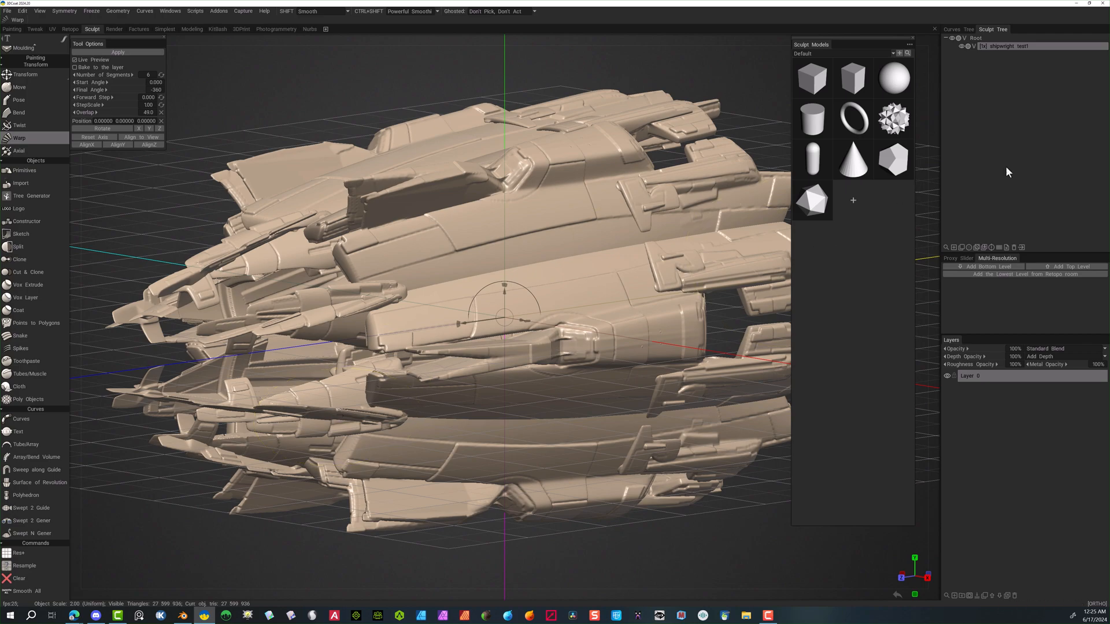
View the array from the Right, switch to the Pose tool and accept applying the axial transformation
{"action": "left_click_drag", "start_coordinate": [287, 63], "coordinate": [211, 56]}
{"action": "scroll", "coordinate": [298, 71], "scroll_direction": "down", "scroll_amount": 3}
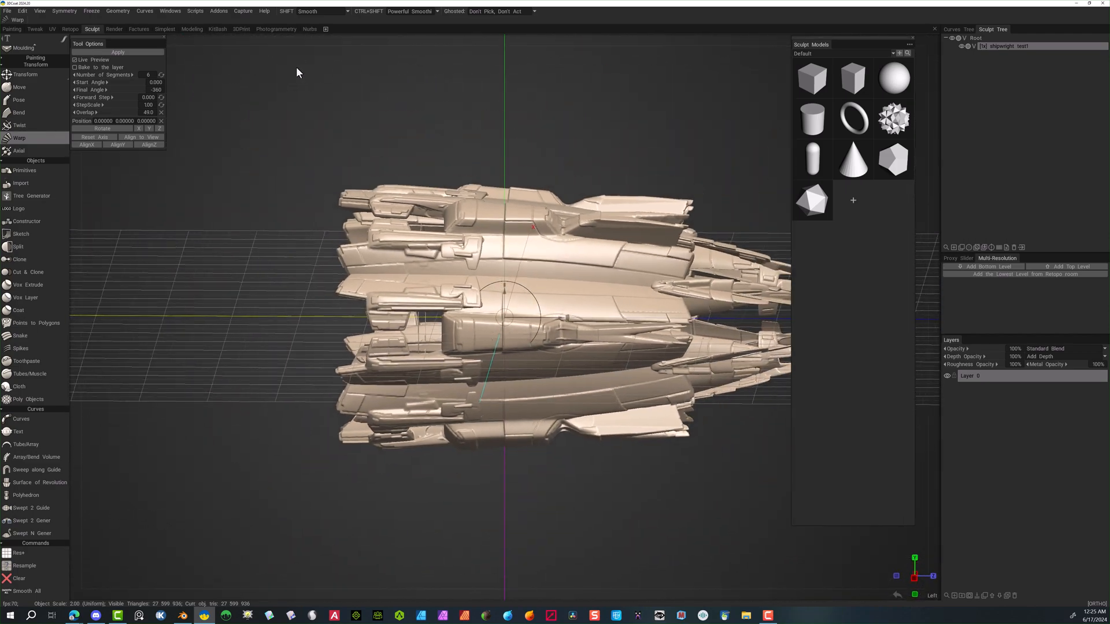
{"action": "left_click_drag", "start_coordinate": [330, 92], "coordinate": [638, 200]}
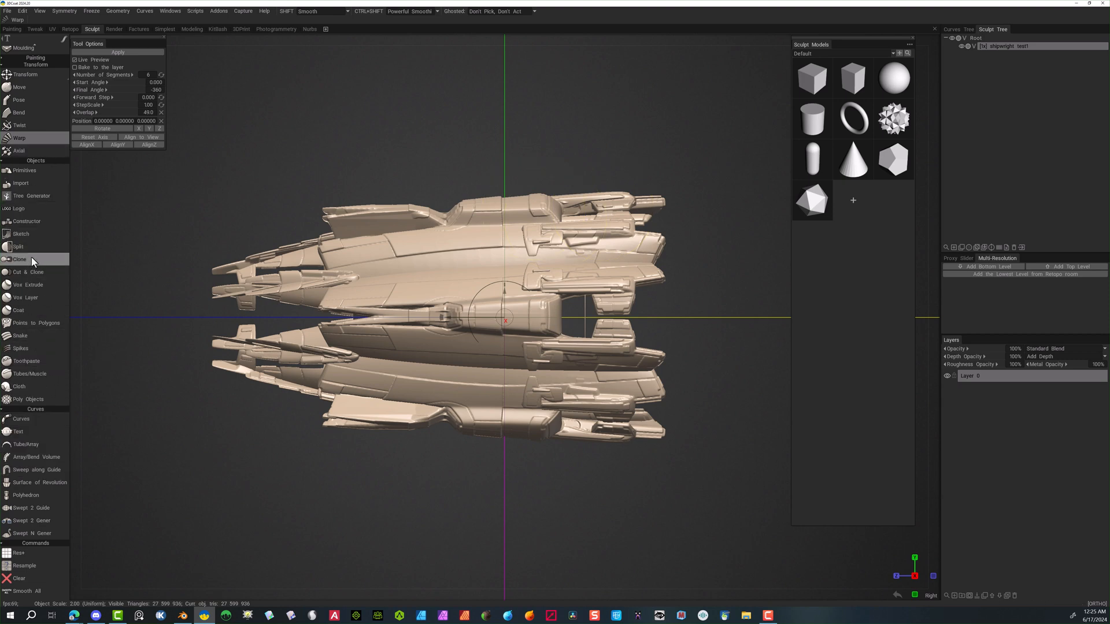
{"action": "scroll", "coordinate": [30, 259], "scroll_direction": "up", "scroll_amount": 1}
{"action": "left_click", "coordinate": [18, 119]}
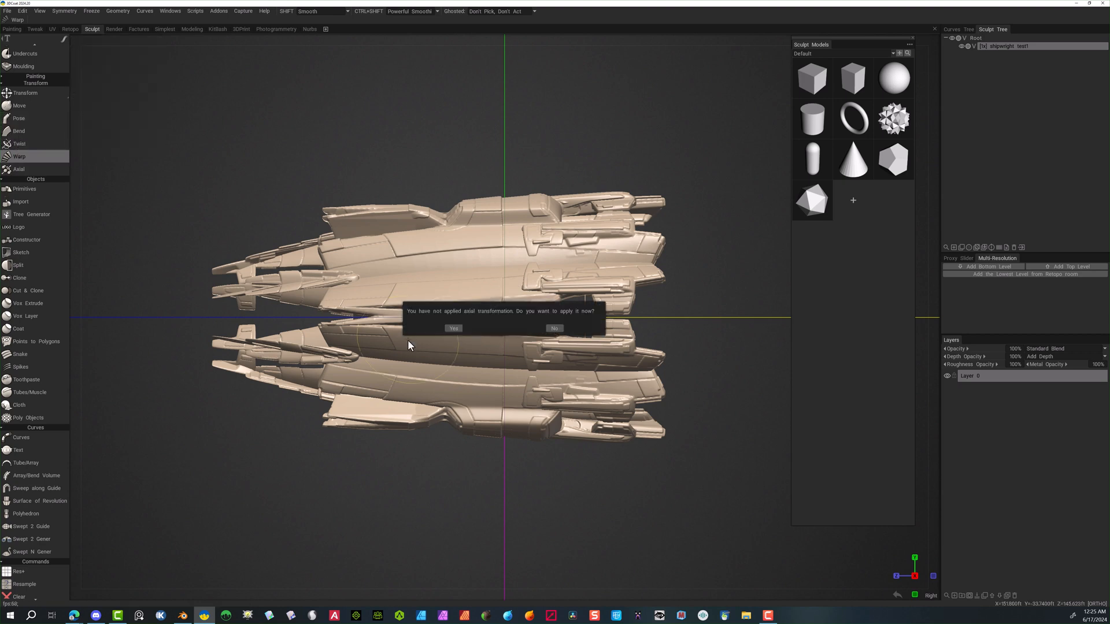
{"action": "left_click", "coordinate": [452, 328]}
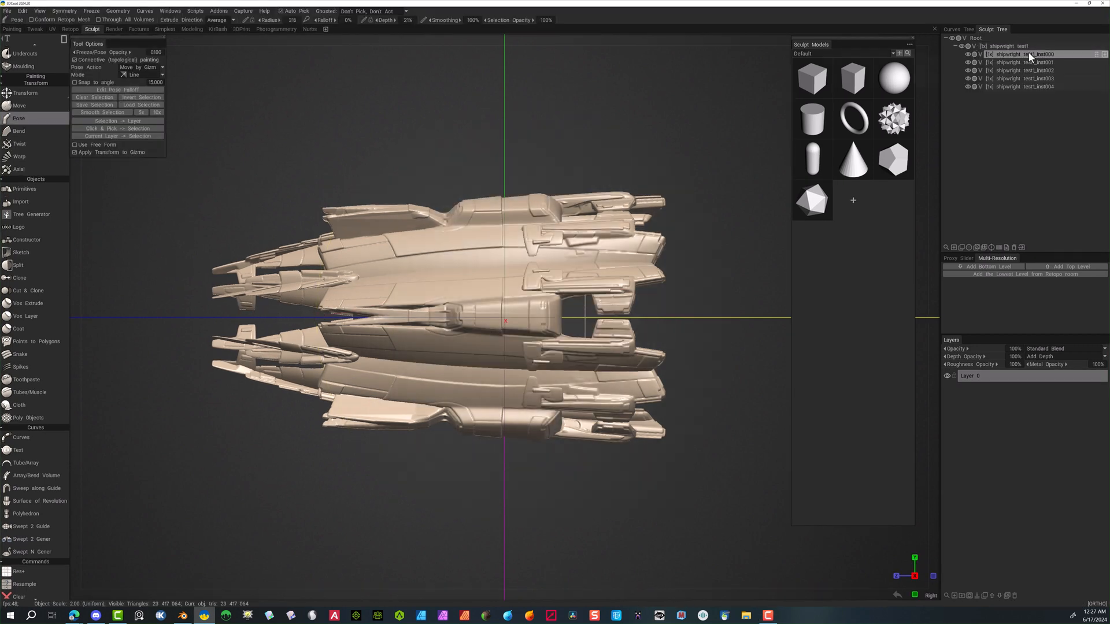
Move the five ship instances inst000 to inst004 out of the parent volume to root level and select all six volumes
{"action": "left_click", "coordinate": [1033, 86], "text": "shift"}
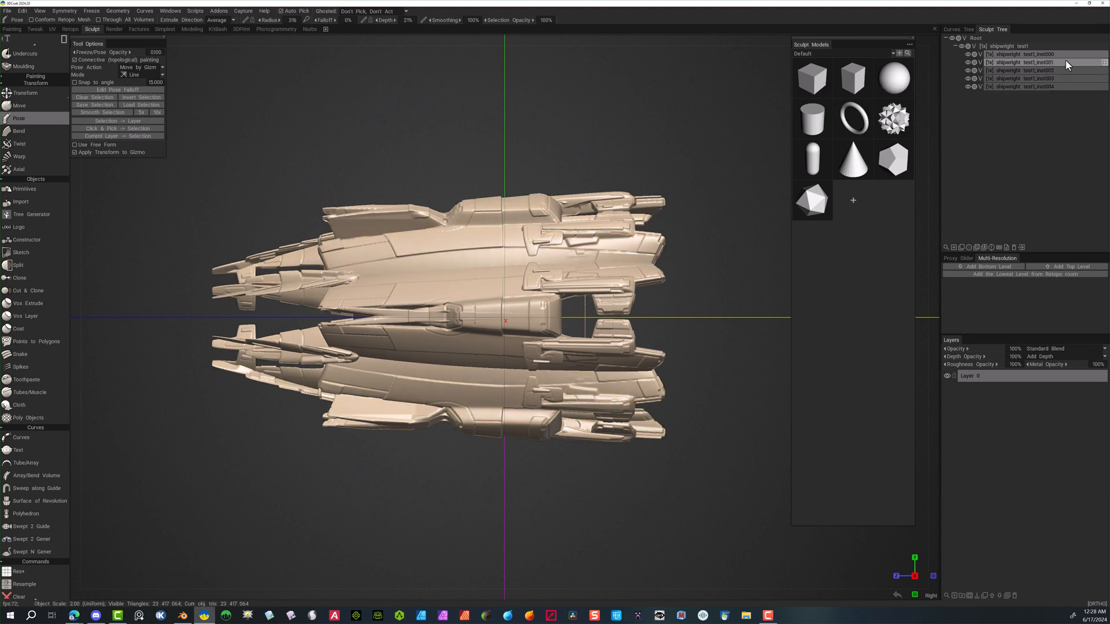
{"action": "left_click_drag", "start_coordinate": [1097, 53], "coordinate": [1053, 41]}
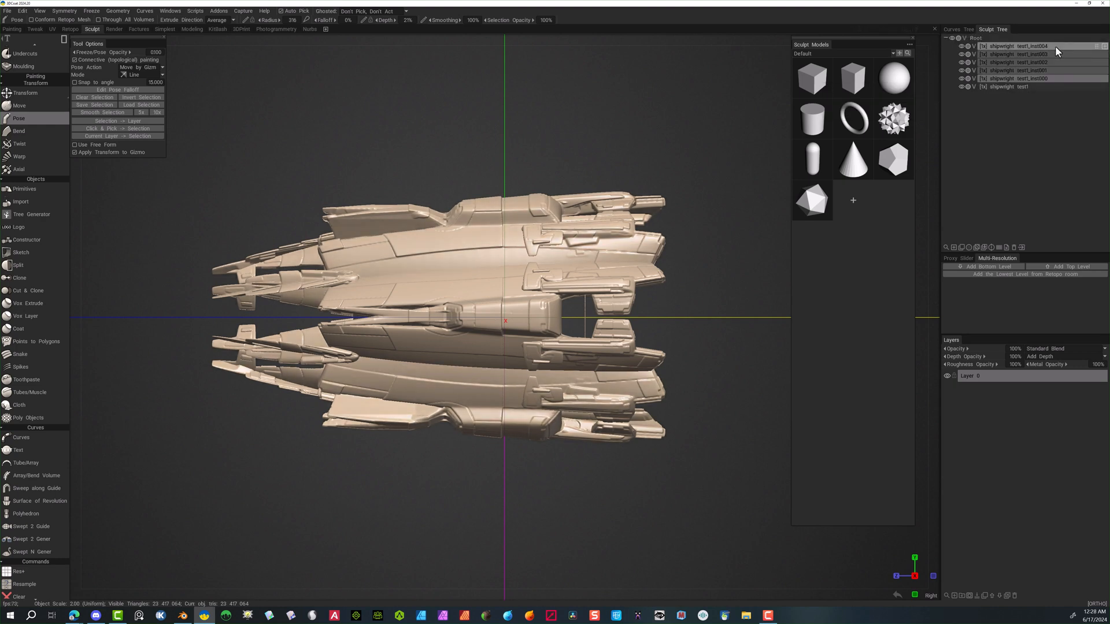
{"action": "left_click", "coordinate": [1004, 87], "text": "shift"}
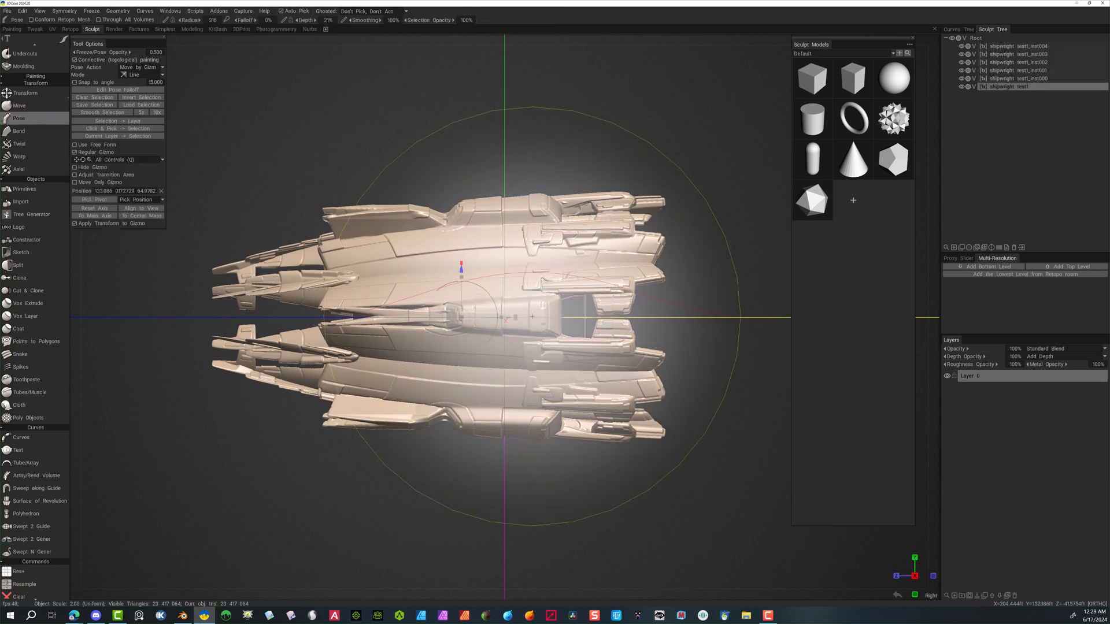
Make a line selection along the ships toward their tails with Pose and stretch the tails outward along the hull length
{"action": "mouse_move", "coordinate": [538, 319]}
{"action": "left_mouse_down"}
{"action": "mouse_move", "coordinate": [238, 309]}
{"action": "mouse_move", "coordinate": [224, 323]}
{"action": "mouse_move", "coordinate": [258, 323]}
{"action": "mouse_move", "coordinate": [247, 316]}
{"action": "left_mouse_up"}
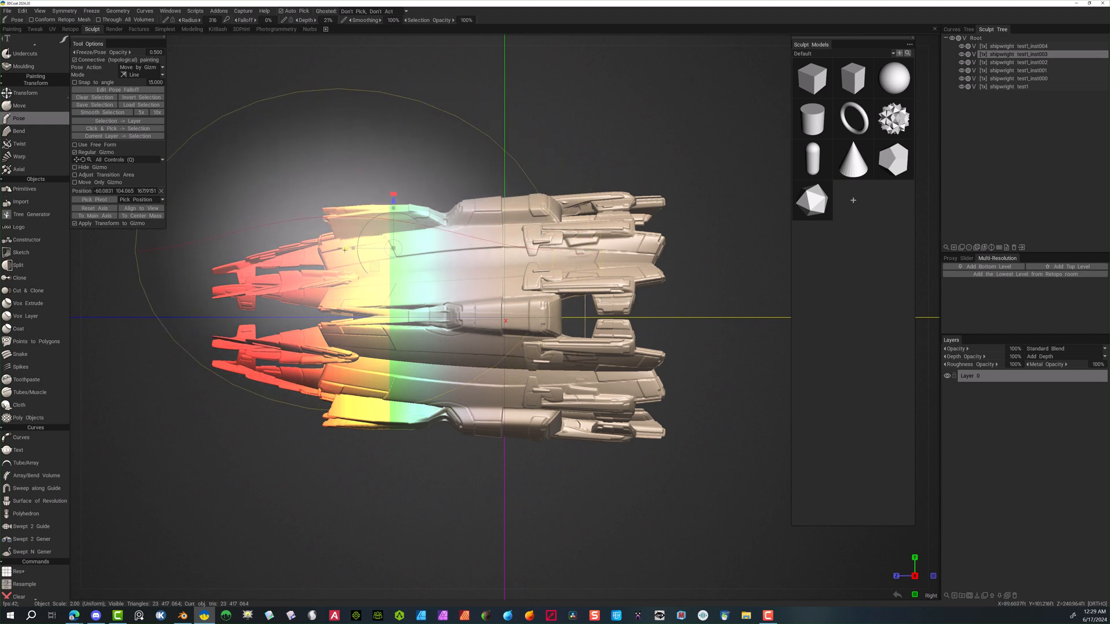
{"action": "left_click_drag", "start_coordinate": [392, 195], "coordinate": [359, 198]}
{"action": "left_click_drag", "start_coordinate": [308, 253], "coordinate": [244, 273]}
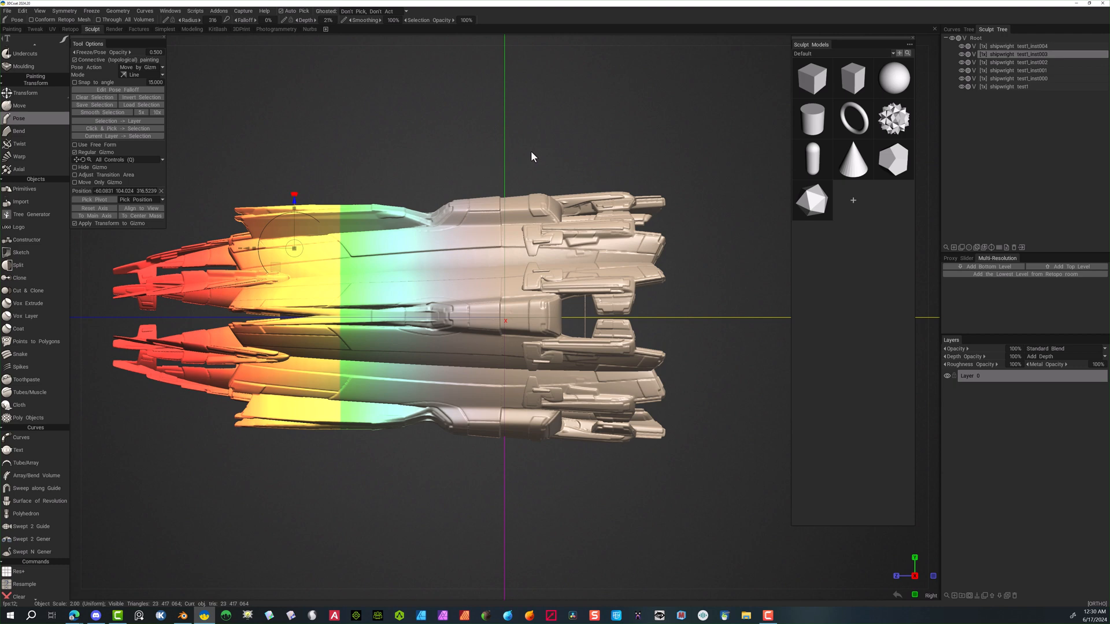
{"action": "left_click_drag", "start_coordinate": [294, 209], "coordinate": [299, 281]}
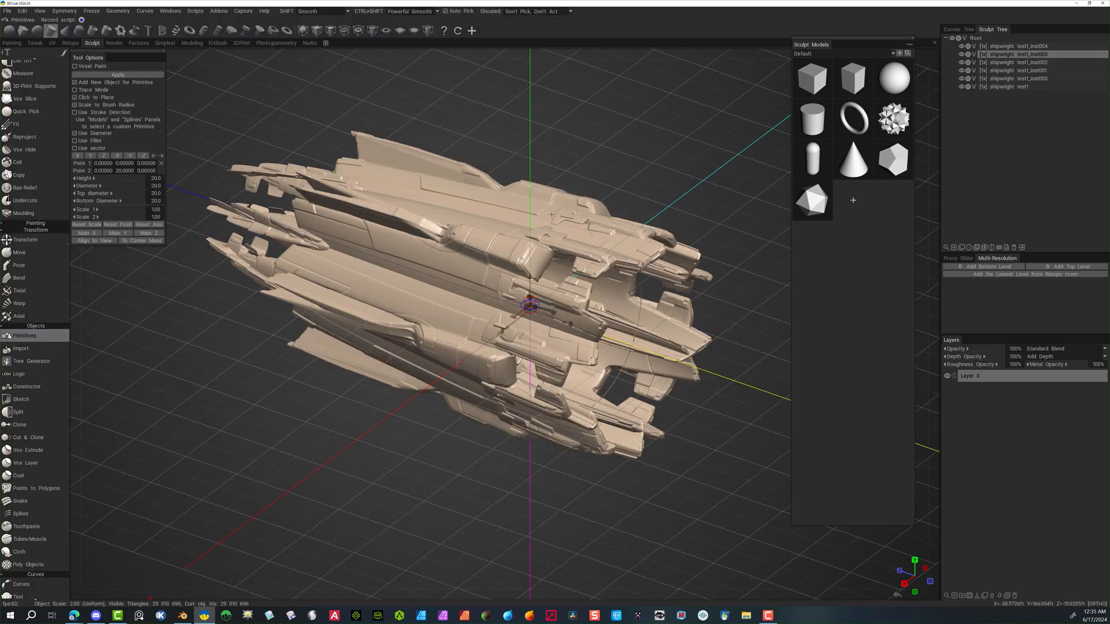
Move the cylinder primitive out beside the ships to X about 341 and, viewed from the Right, rotate it to lie along the hull
{"action": "right_click_drag", "start_coordinate": [634, 148], "coordinate": [698, 147]}
{"action": "left_click_drag", "start_coordinate": [698, 146], "coordinate": [665, 147]}
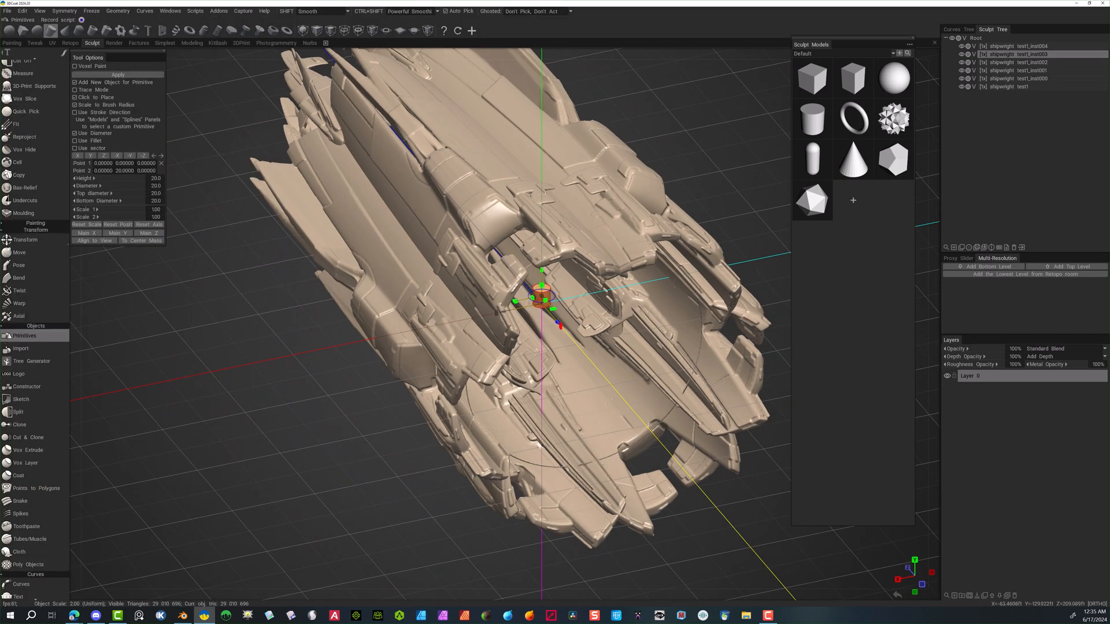
{"action": "left_click_drag", "start_coordinate": [496, 338], "coordinate": [217, 395]}
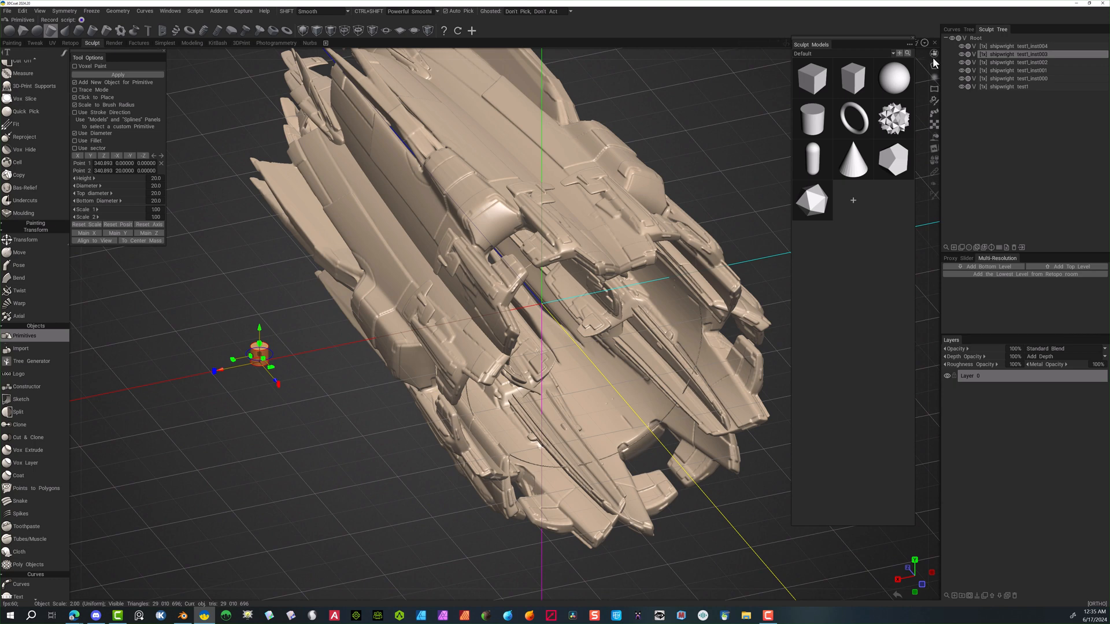
{"action": "left_click", "coordinate": [935, 63]}
{"action": "left_click", "coordinate": [879, 130]}
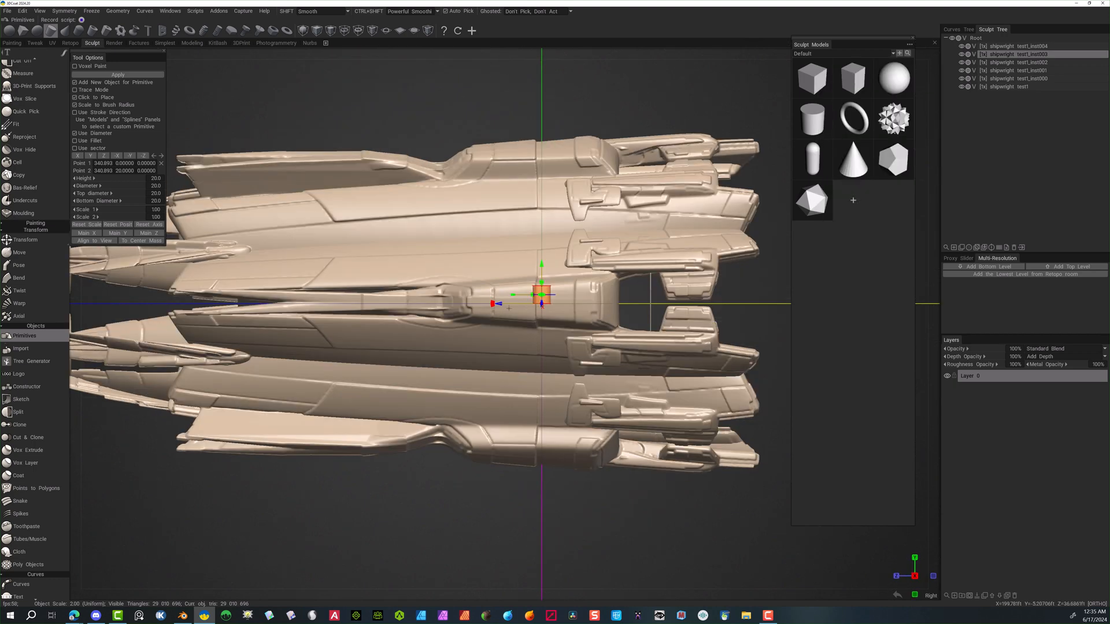
{"action": "left_click_drag", "start_coordinate": [495, 304], "coordinate": [542, 351]}
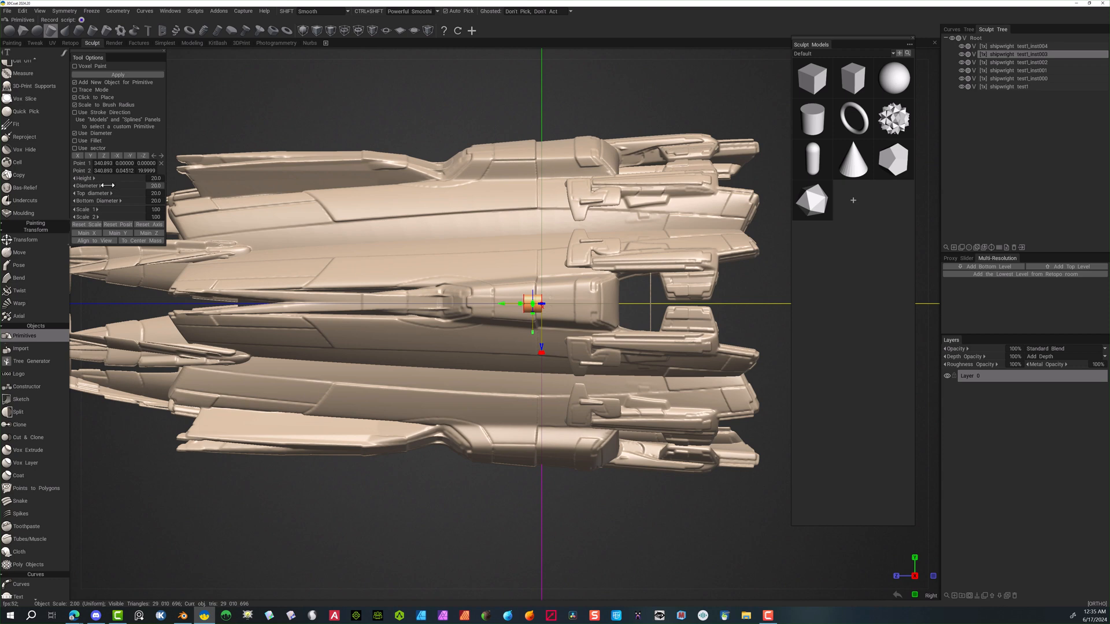
Size the cylinder primitive to diameter 97.4 and height 223, and round its ends with a fillet radius of 48.7
{"action": "left_click_drag", "start_coordinate": [106, 185], "coordinate": [167, 187]}
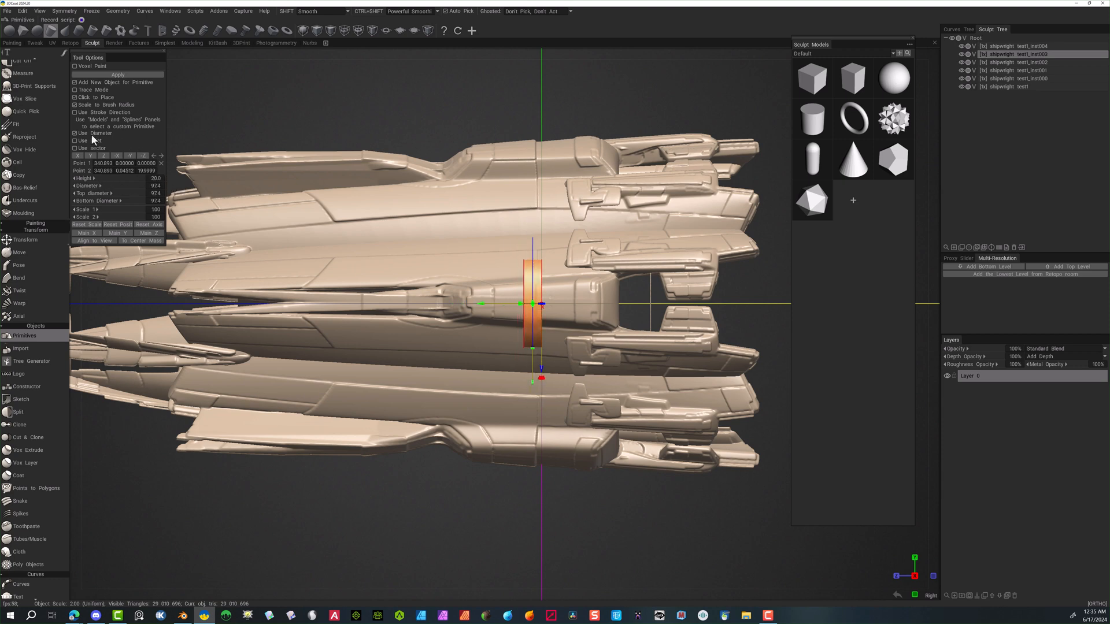
{"action": "left_click_drag", "start_coordinate": [97, 178], "coordinate": [133, 177]}
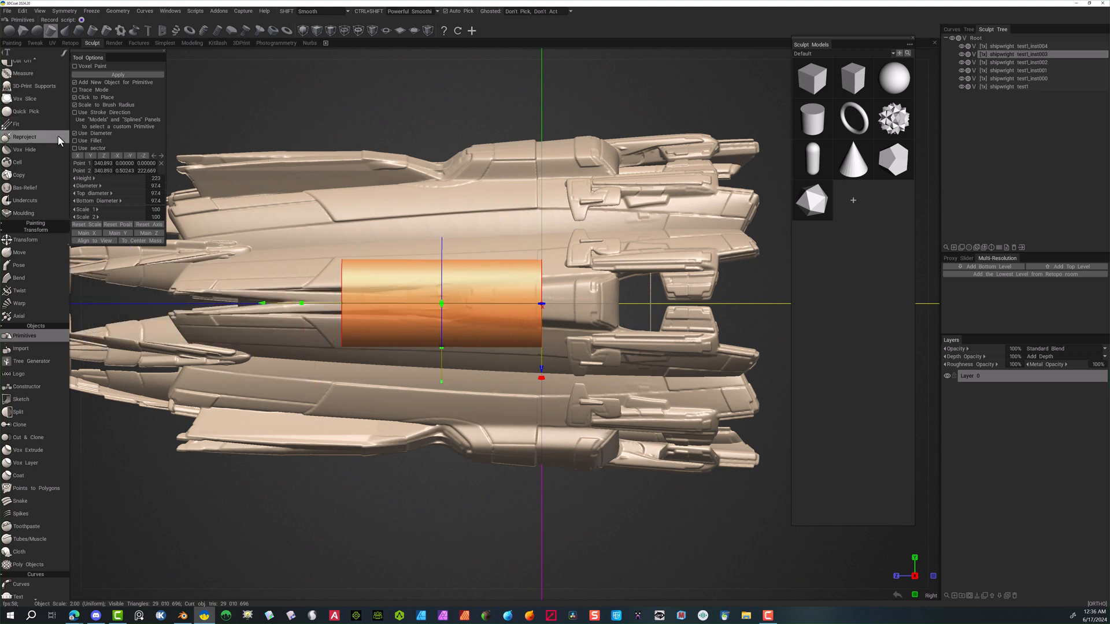
{"action": "left_click", "coordinate": [75, 141]}
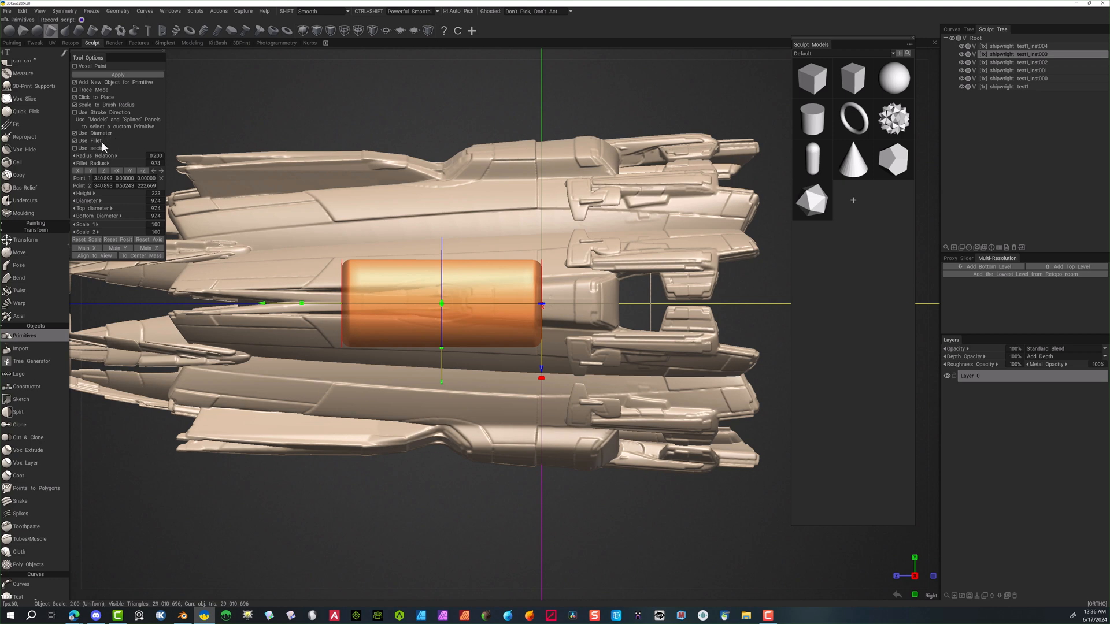
{"action": "left_click_drag", "start_coordinate": [104, 163], "coordinate": [180, 163]}
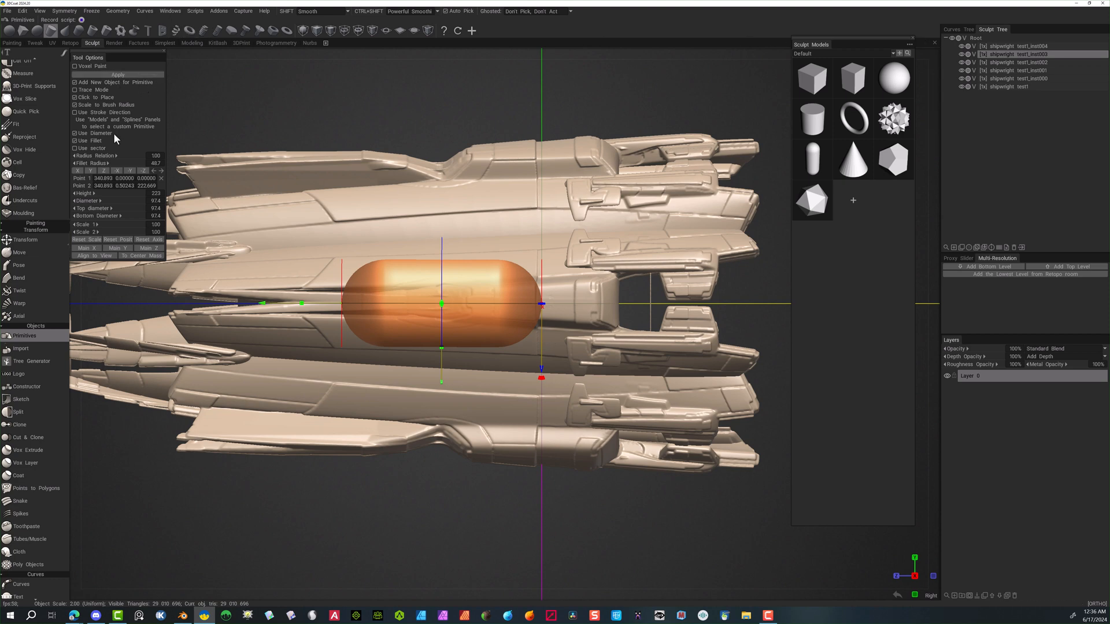
Increase the resolution with Res+ twice and apply the capsule primitive as a new object
{"action": "scroll", "coordinate": [39, 543], "scroll_direction": "down", "scroll_amount": 5}
{"action": "left_click", "coordinate": [33, 551]}
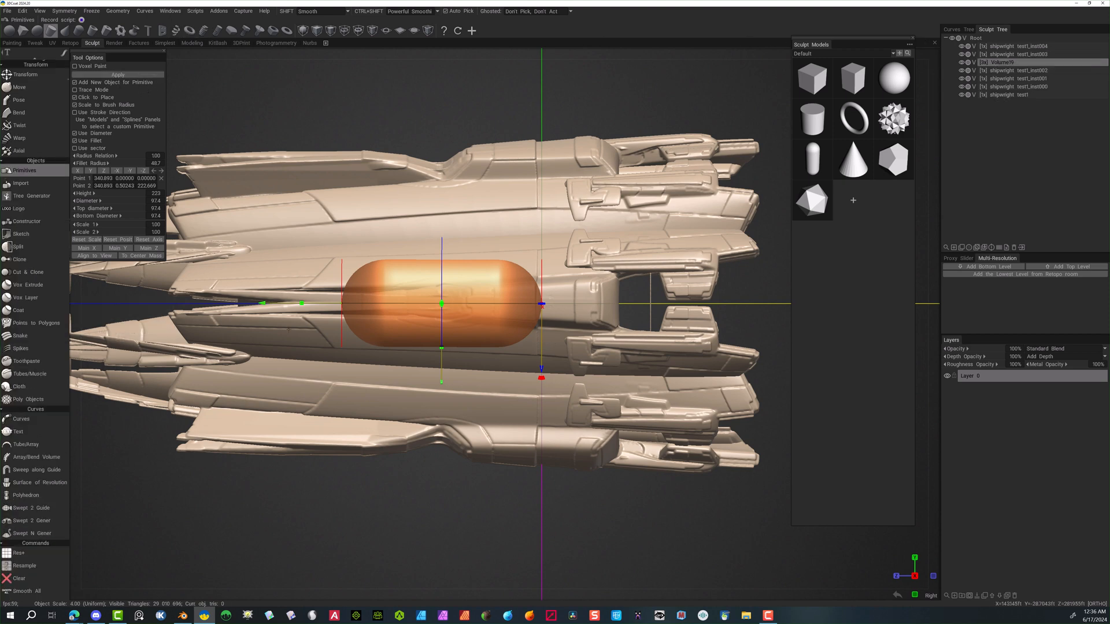
{"action": "left_click", "coordinate": [19, 553]}
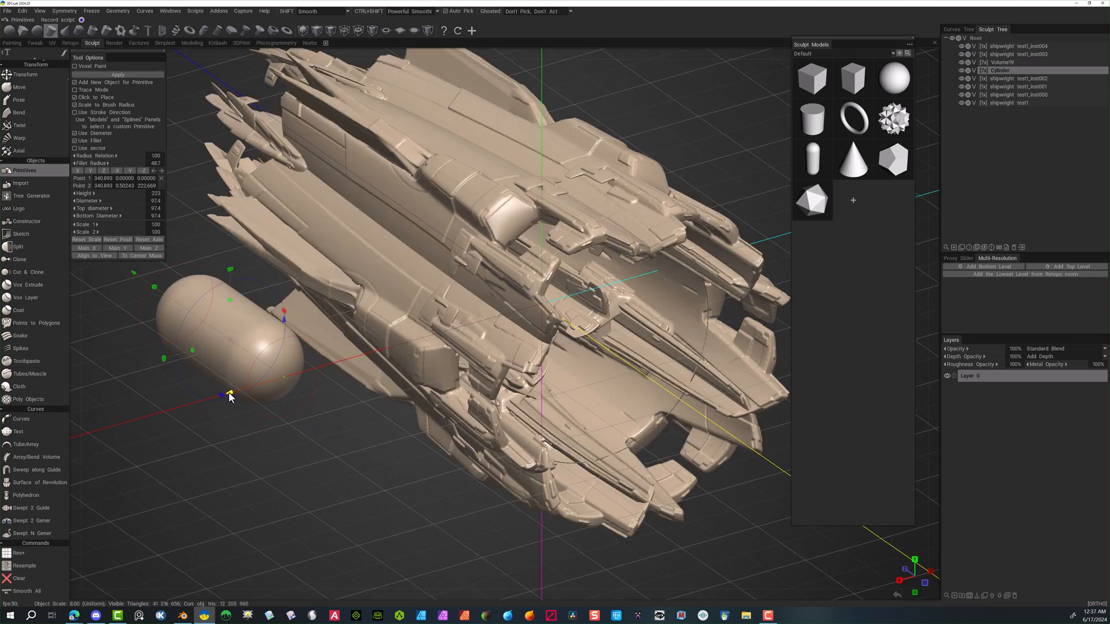
Turn off Click to Place and move the capsule primitive against the ship's upper flank, at about X 170.6 and Y 96.4
{"action": "left_click_drag", "start_coordinate": [240, 387], "coordinate": [345, 333]}
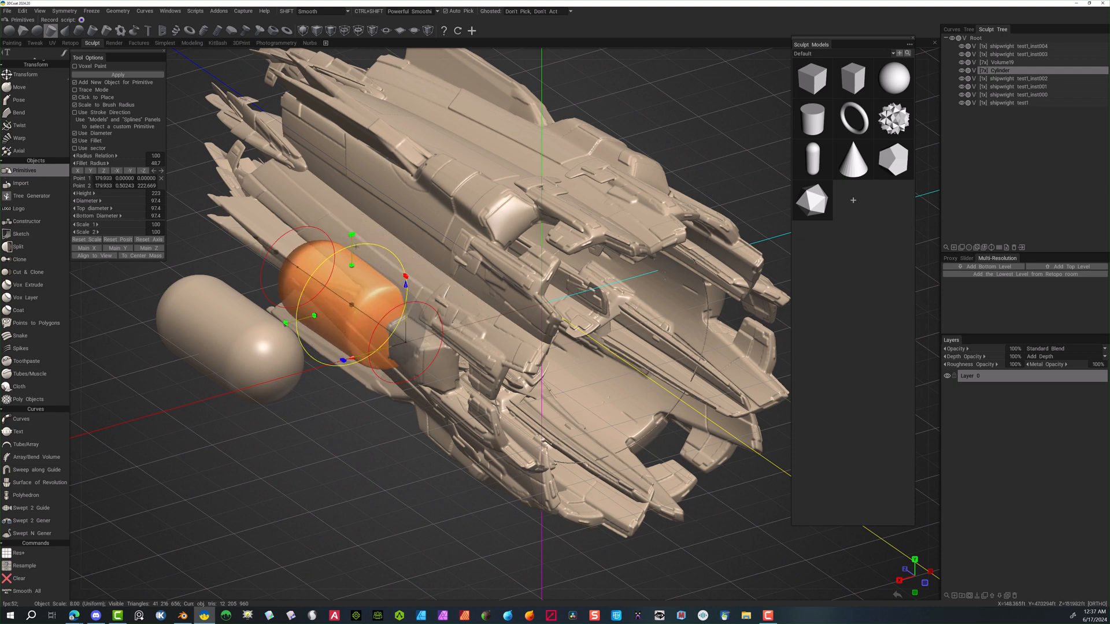
{"action": "left_click", "coordinate": [72, 96]}
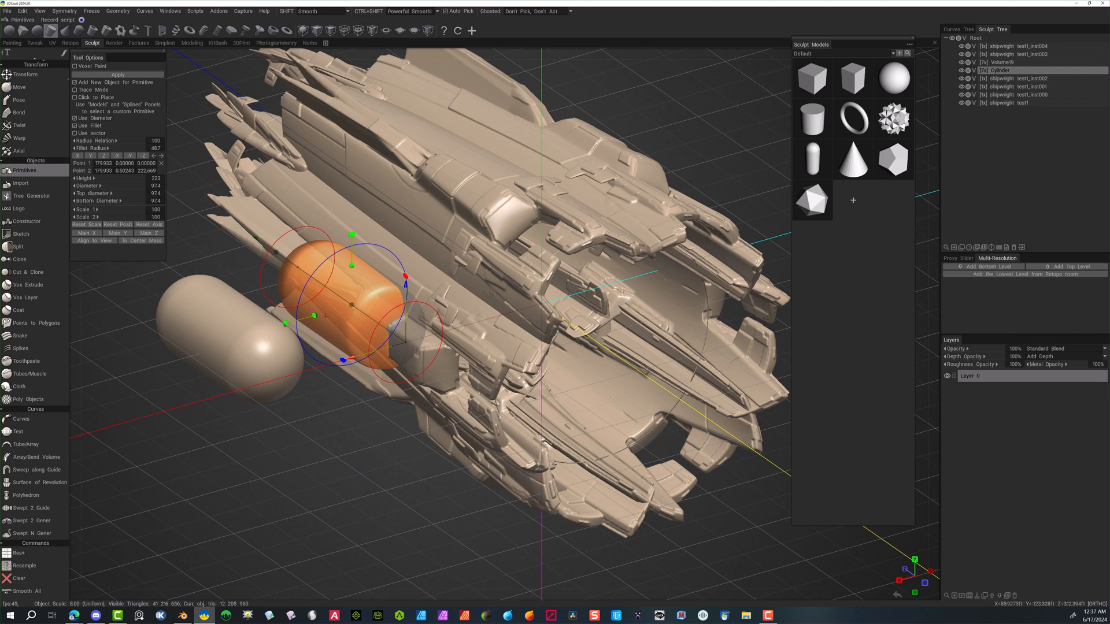
{"action": "left_click_drag", "start_coordinate": [406, 284], "coordinate": [323, 236]}
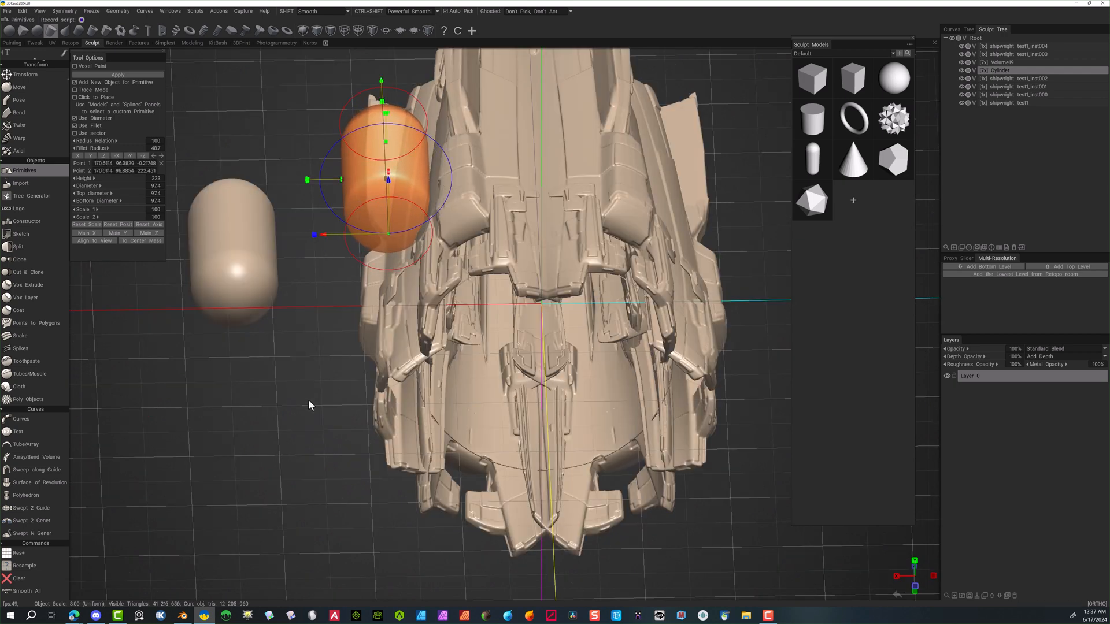
{"action": "scroll", "coordinate": [263, 391], "scroll_direction": "down", "scroll_amount": 4}
{"action": "left_click_drag", "start_coordinate": [266, 397], "coordinate": [391, 342], "text": "alt"}
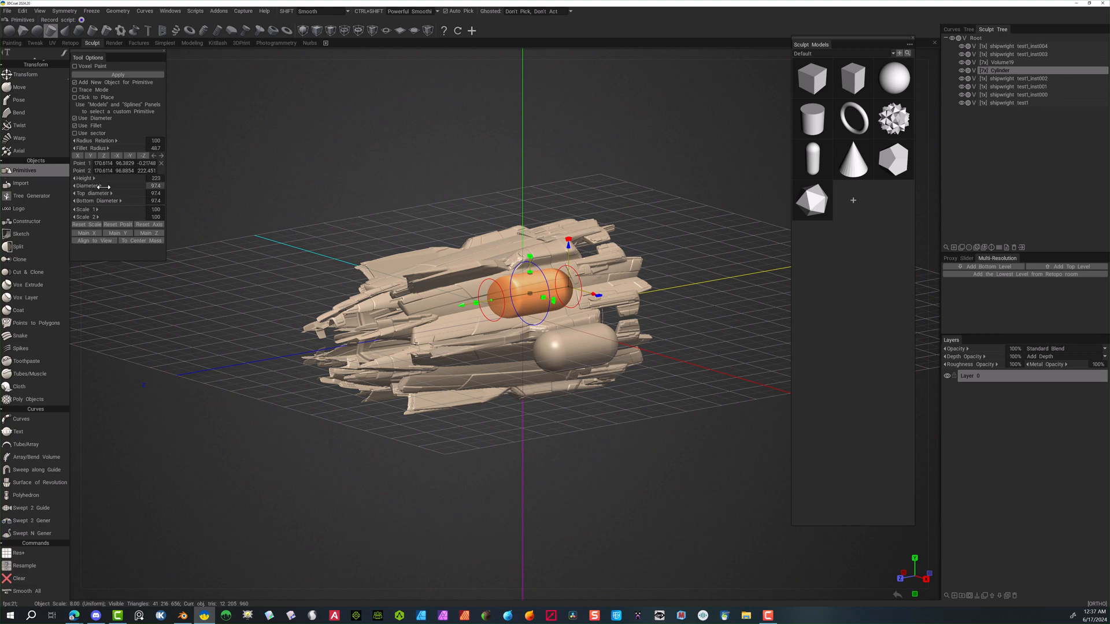
Enlarge the capsule primitive to diameter 129 and apply it as a new object on the ship's flank
{"action": "left_click_drag", "start_coordinate": [106, 186], "coordinate": [117, 185]}
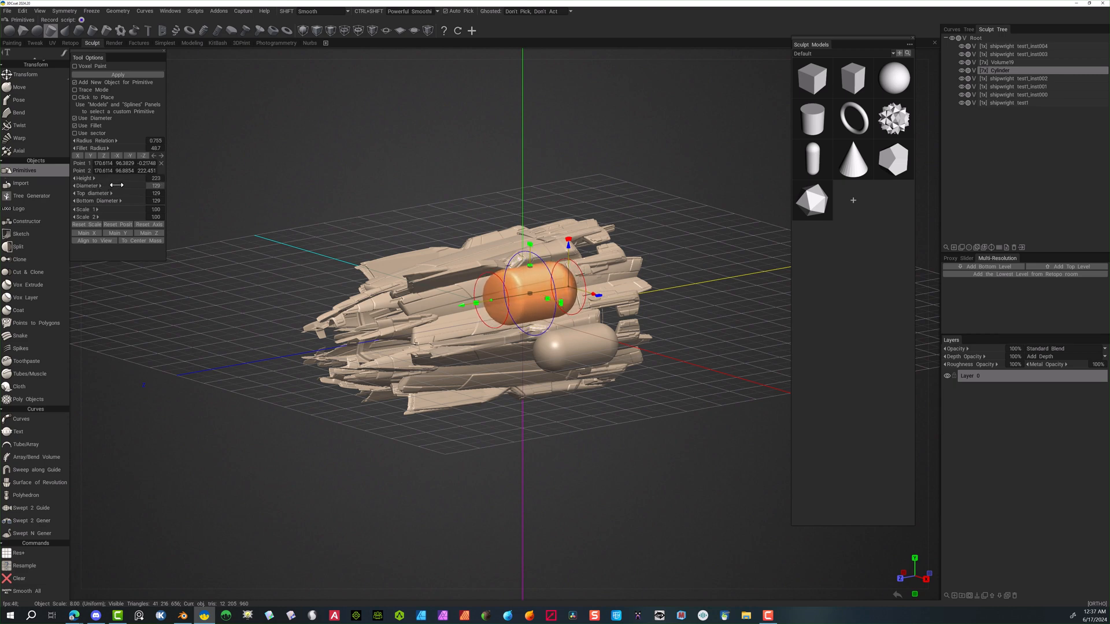
{"action": "left_click_drag", "start_coordinate": [549, 133], "coordinate": [462, 186]}
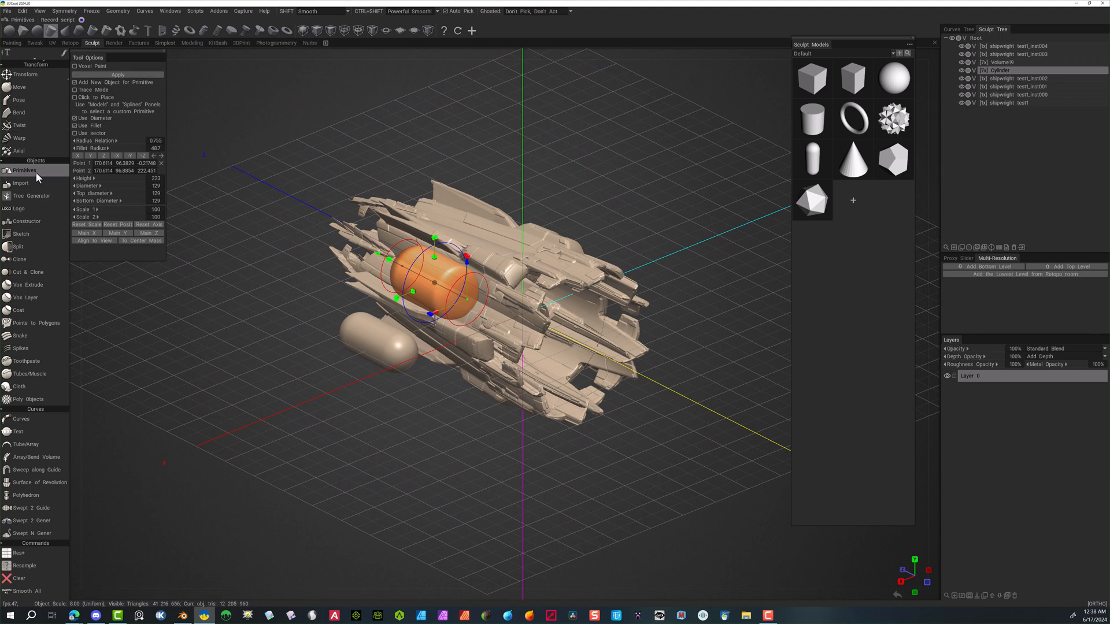
{"action": "key", "text": "Return"}
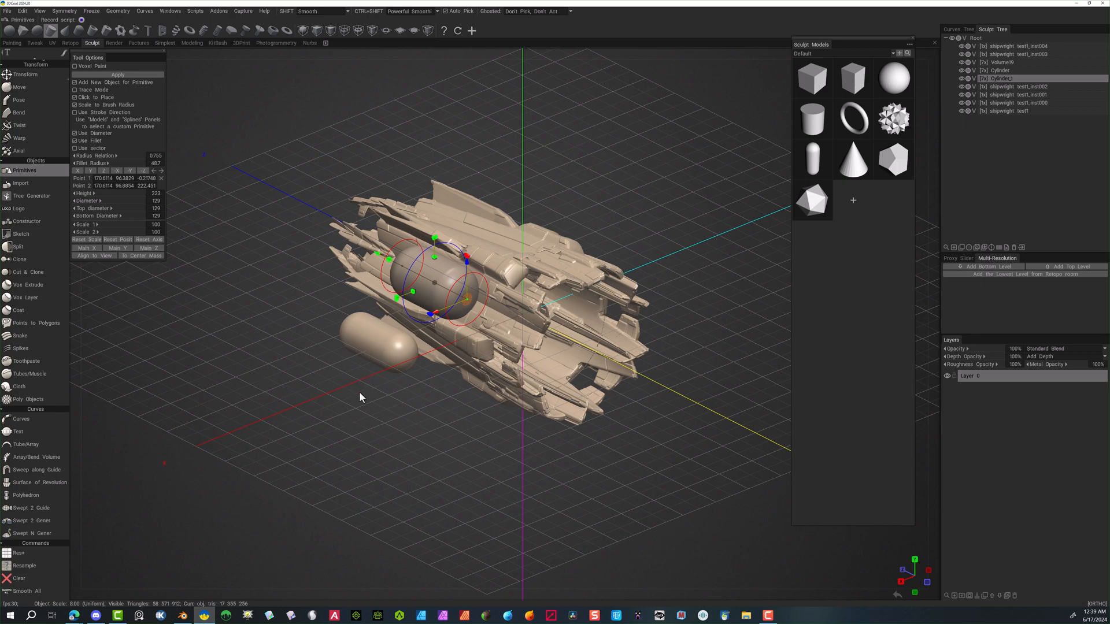
Reshape the primitive into a thin disc of diameter 143 and height 17.1 with Use Fillet turned off
{"action": "left_click_drag", "start_coordinate": [379, 407], "coordinate": [417, 407]}
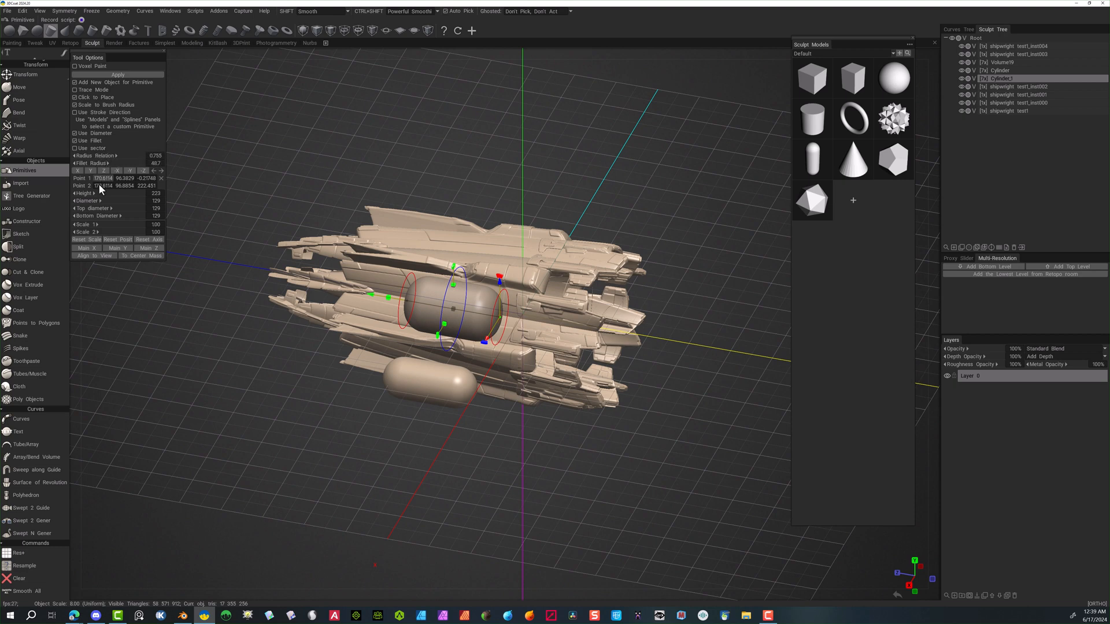
{"action": "left_click_drag", "start_coordinate": [100, 200], "coordinate": [111, 200]}
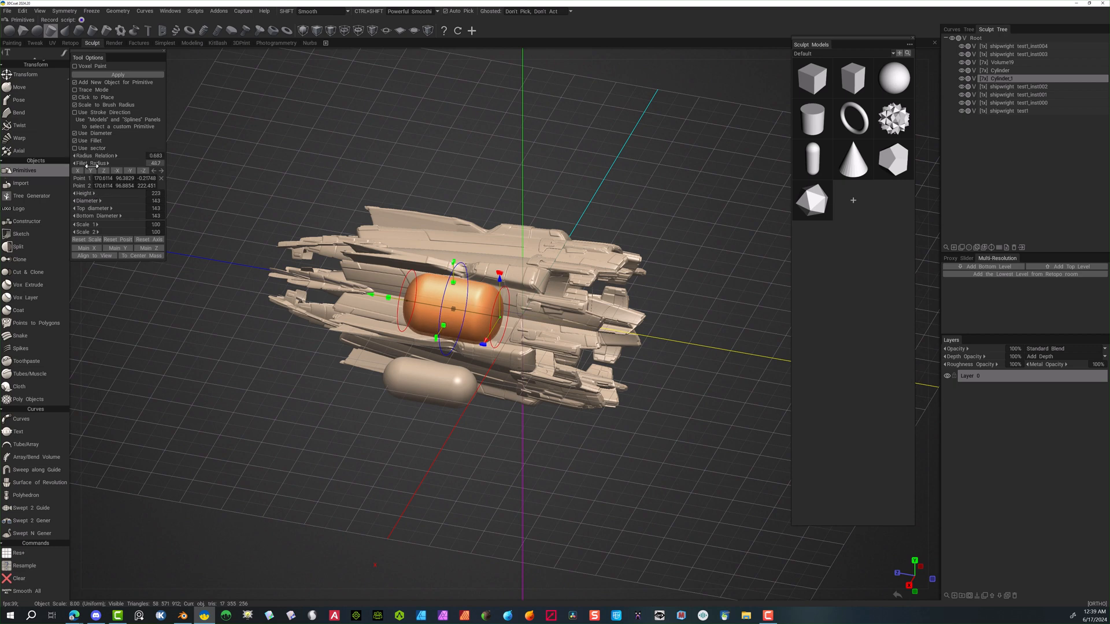
{"action": "left_click", "coordinate": [75, 142]}
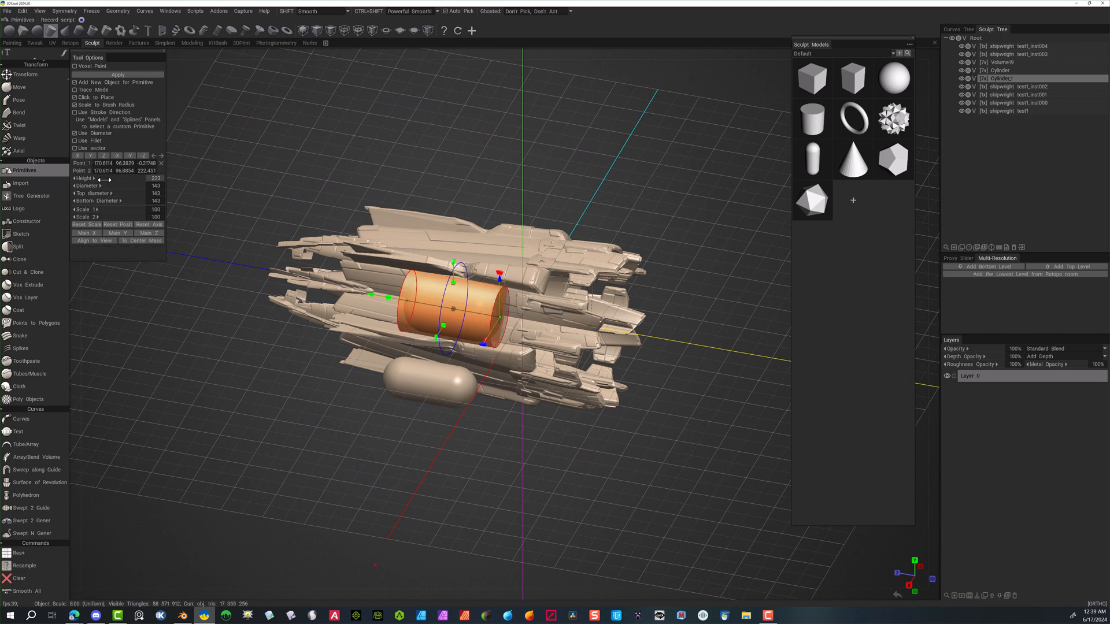
{"action": "left_click_drag", "start_coordinate": [103, 179], "coordinate": [12, 209]}
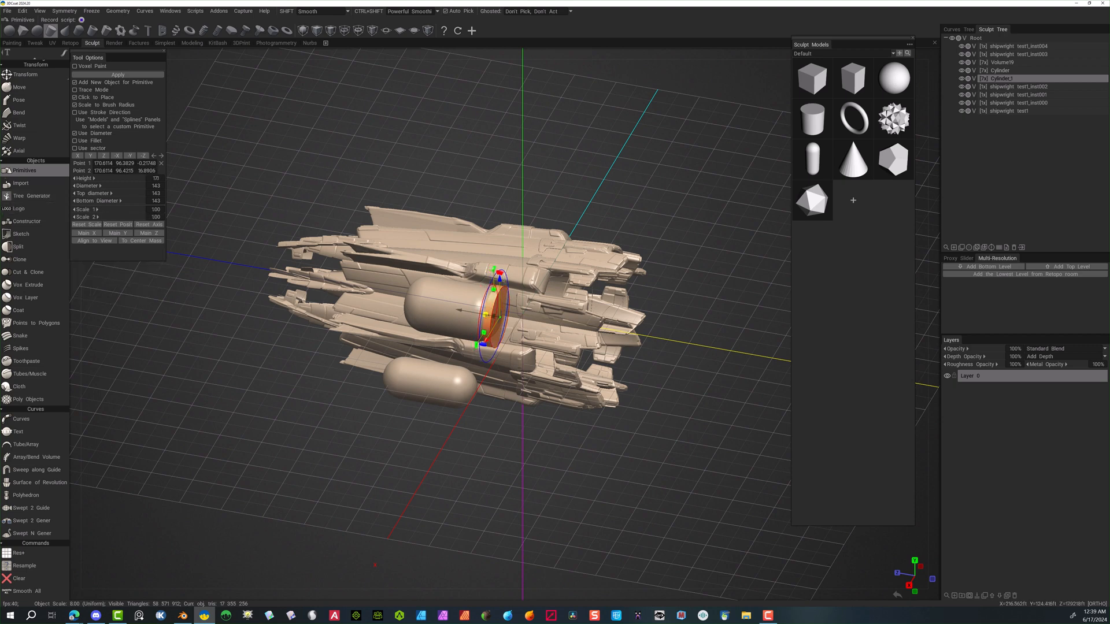
Slide the disc along the capsule toward the tails to Z about 148 and give it a fillet radius of 1.14
{"action": "left_click_drag", "start_coordinate": [461, 315], "coordinate": [396, 299]}
{"action": "right_click_drag", "start_coordinate": [314, 431], "coordinate": [264, 457]}
{"action": "left_click_drag", "start_coordinate": [264, 456], "coordinate": [238, 467]}
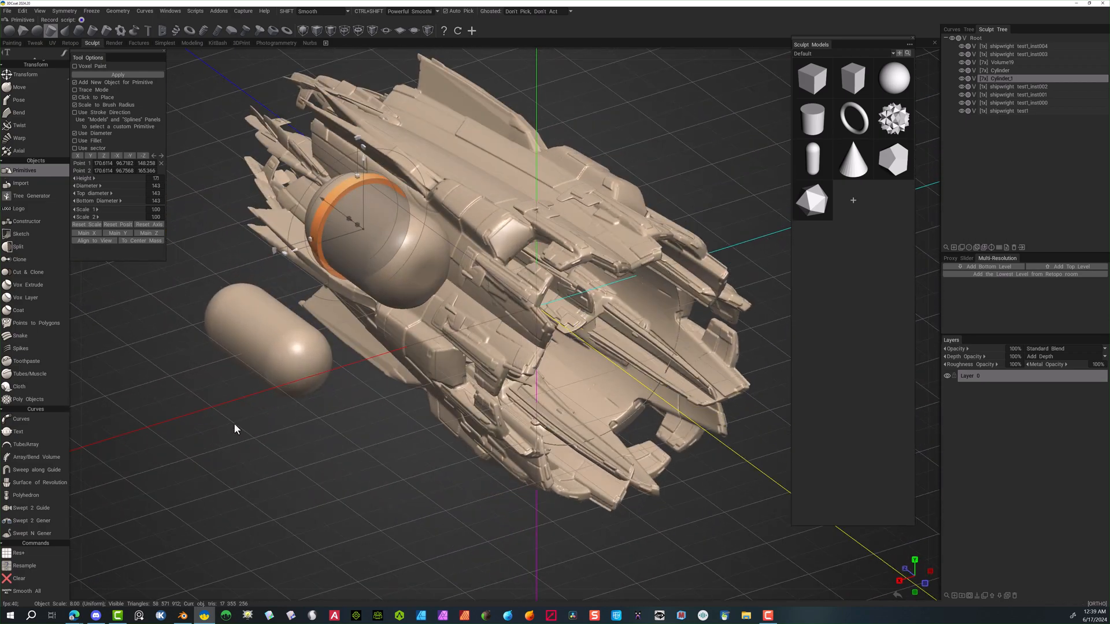
{"action": "left_click", "coordinate": [76, 140]}
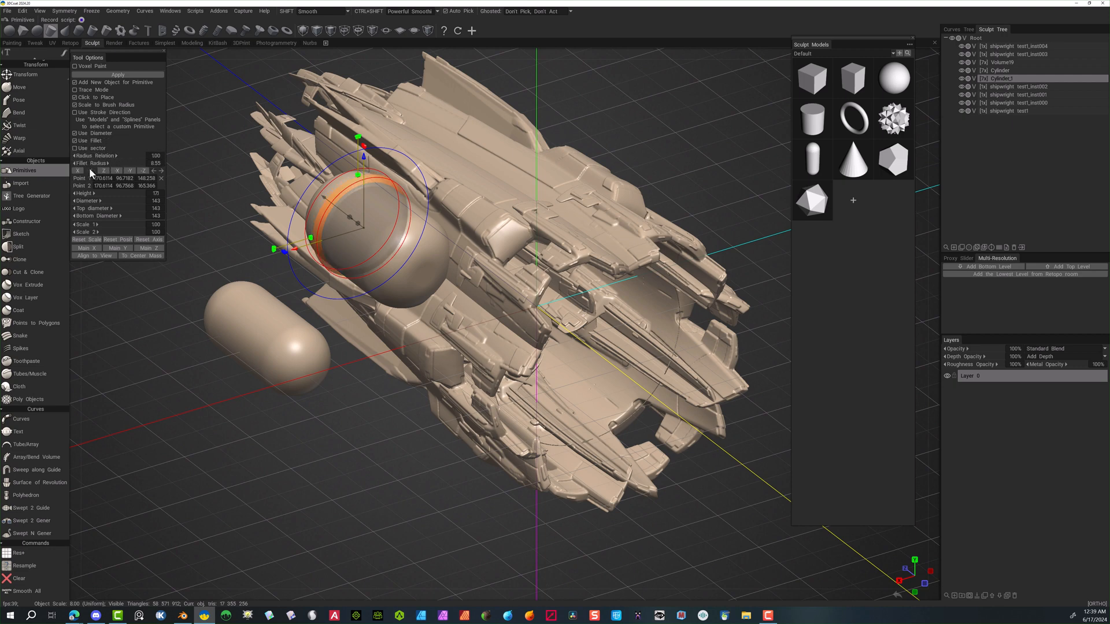
{"action": "left_click_drag", "start_coordinate": [137, 164], "coordinate": [65, 171]}
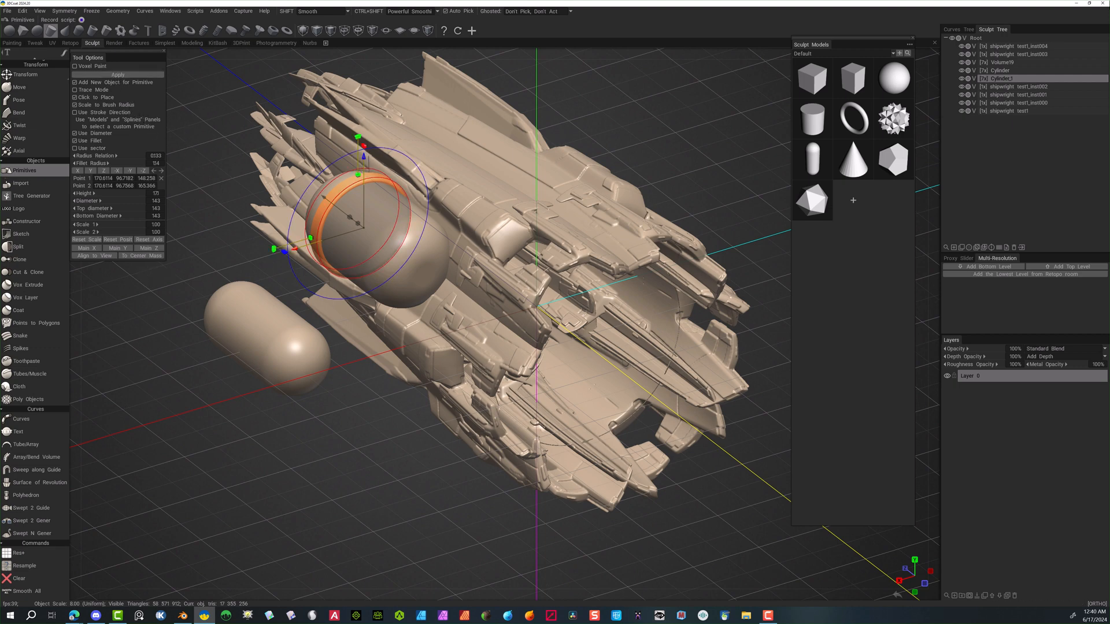
Add a new volume, apply the disc as a band around the capsule, and place a second band farther forward at Z about 53
{"action": "left_click", "coordinate": [953, 245]}
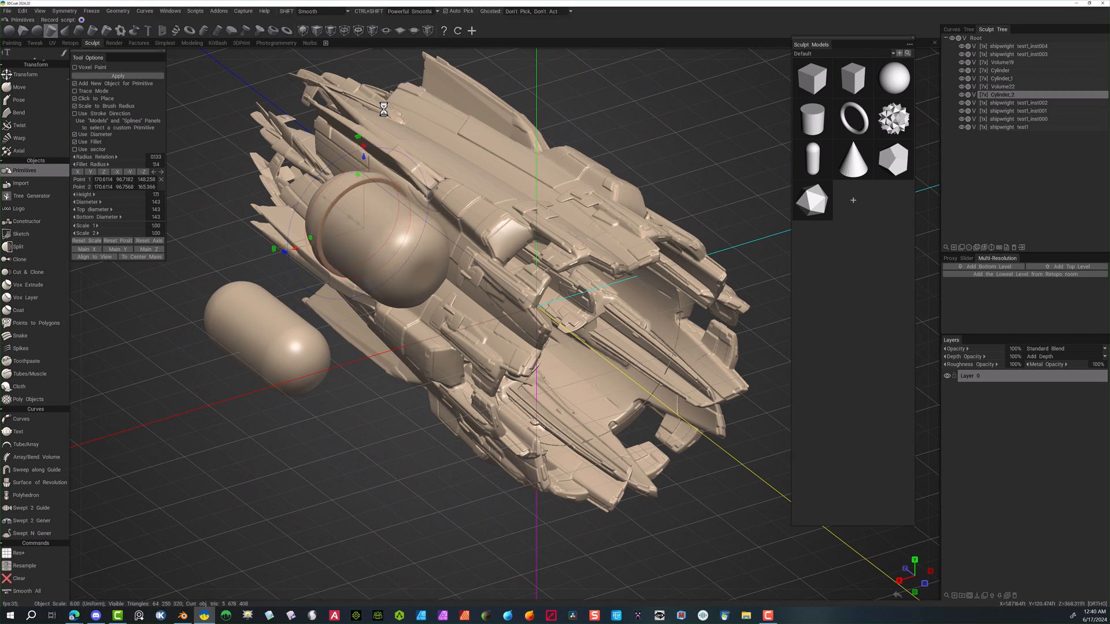
{"action": "left_click_drag", "start_coordinate": [210, 258], "coordinate": [232, 295]}
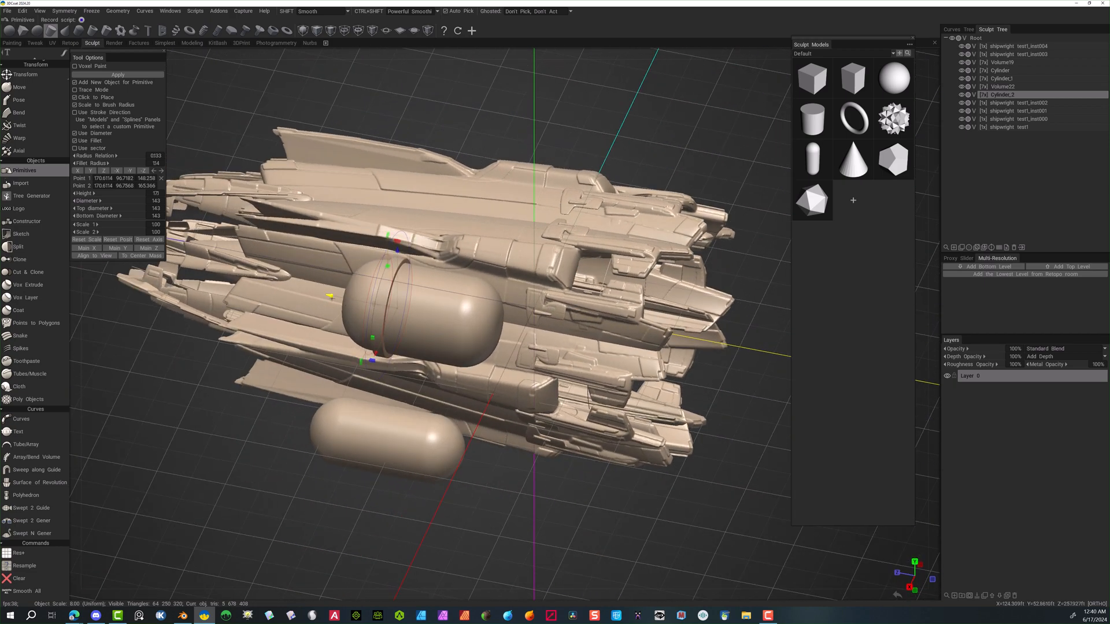
{"action": "left_click_drag", "start_coordinate": [329, 296], "coordinate": [395, 307]}
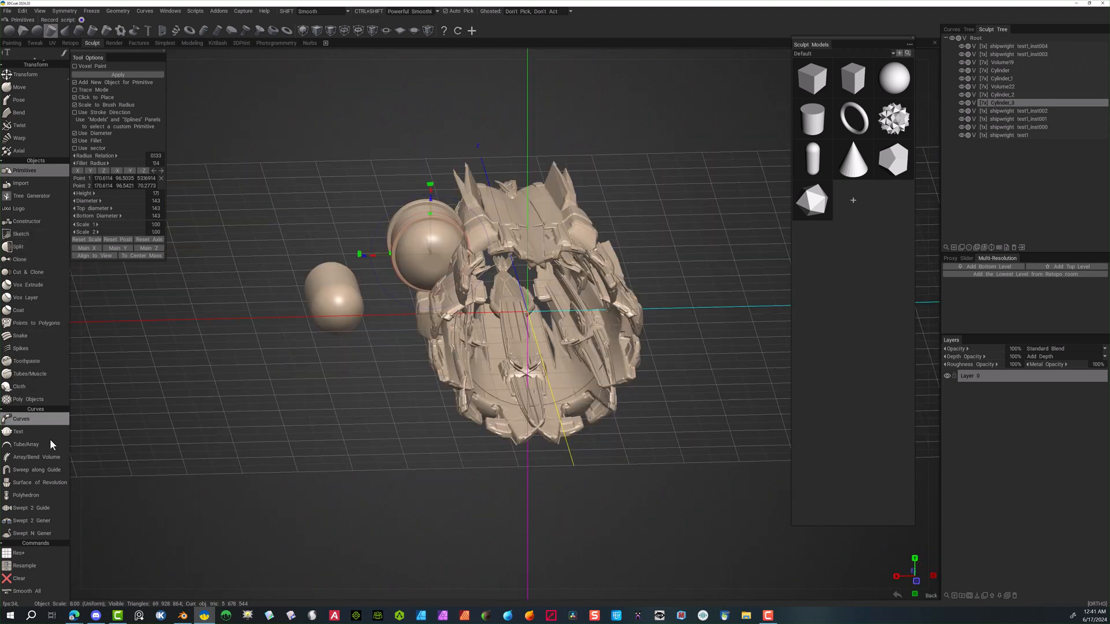
Use Cut Off with a rectangle in the Front view to remove the loose capsule beside the ships
{"action": "scroll", "coordinate": [29, 153], "scroll_direction": "up", "scroll_amount": 3}
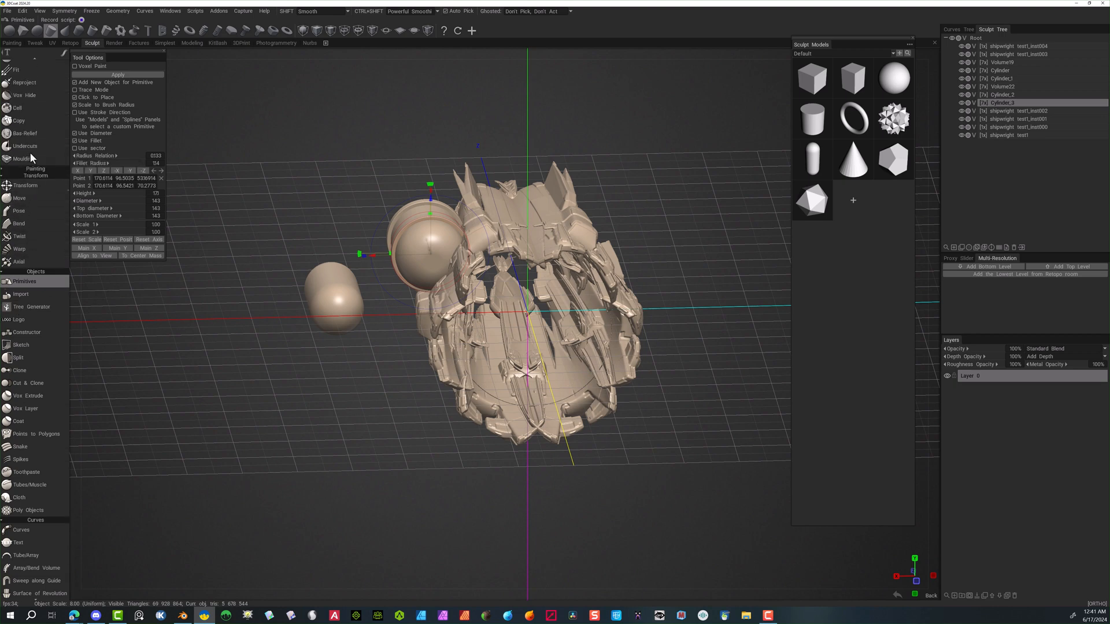
{"action": "scroll", "coordinate": [32, 157], "scroll_direction": "up", "scroll_amount": 1}
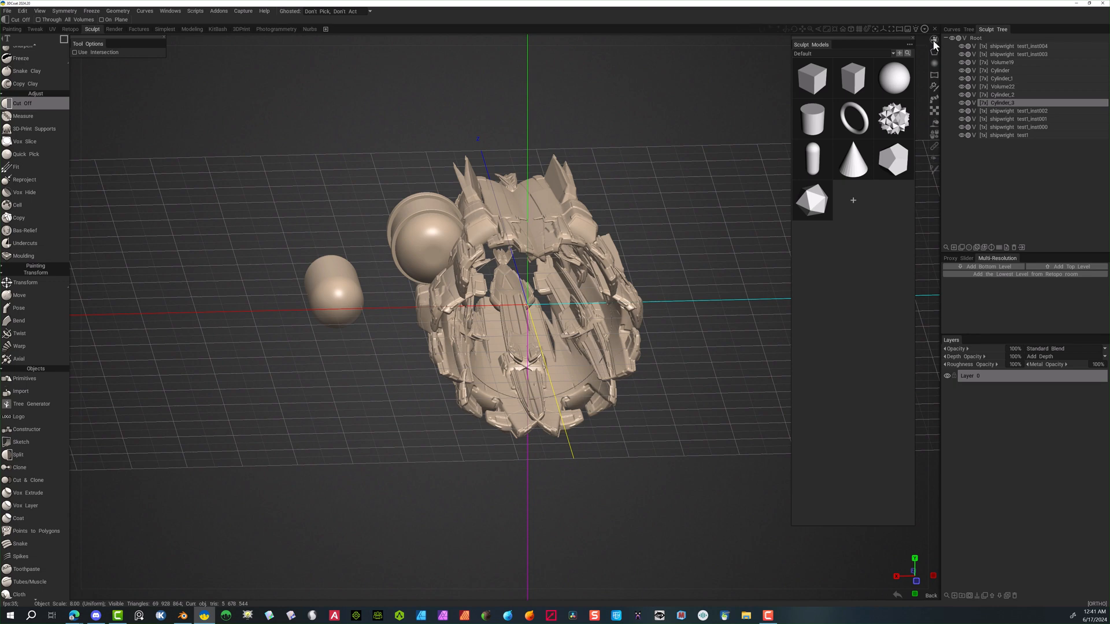
{"action": "left_click", "coordinate": [933, 32]}
{"action": "left_click", "coordinate": [832, 98]}
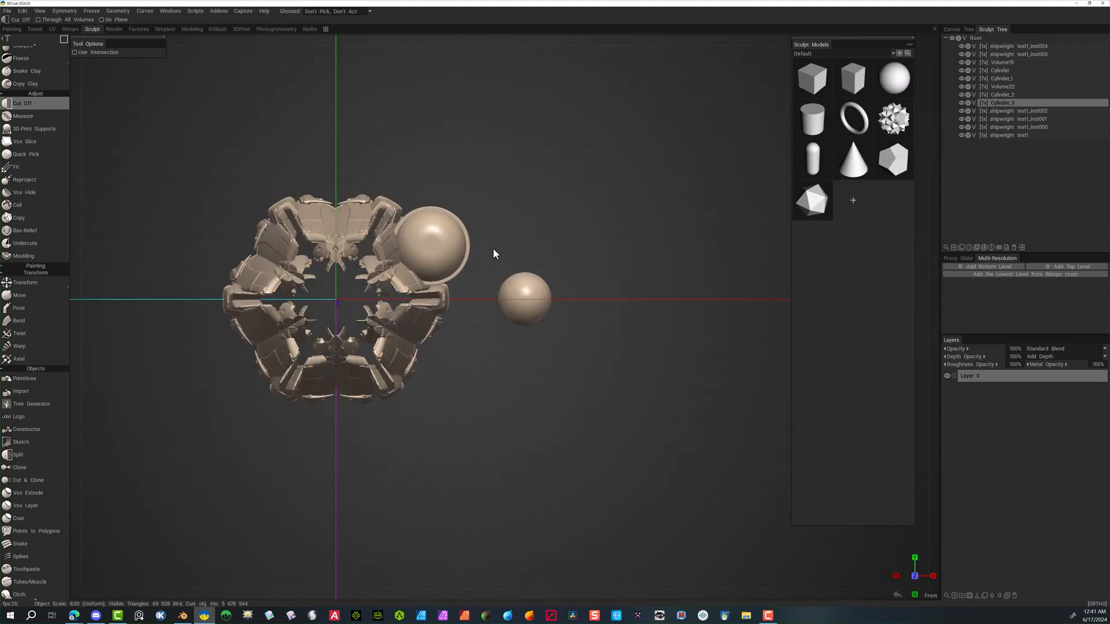
{"action": "left_click_drag", "start_coordinate": [490, 329], "coordinate": [631, 234]}
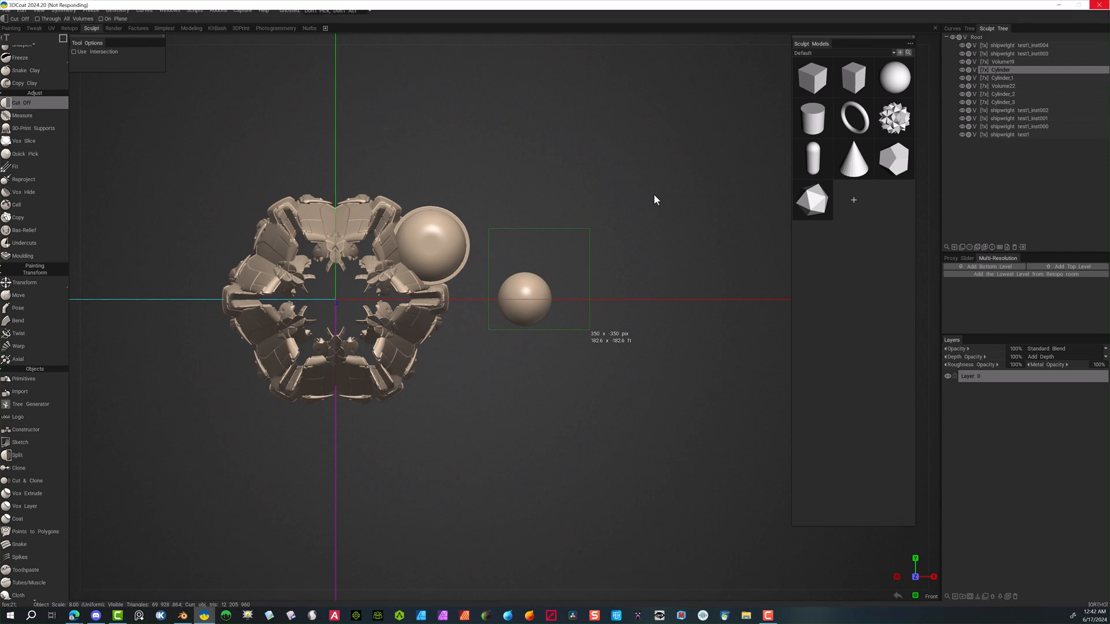
Select the two band volumes Cylinder_2 and Cylinder_3 and merge them with Merge Selected
{"action": "left_click", "coordinate": [1045, 92]}
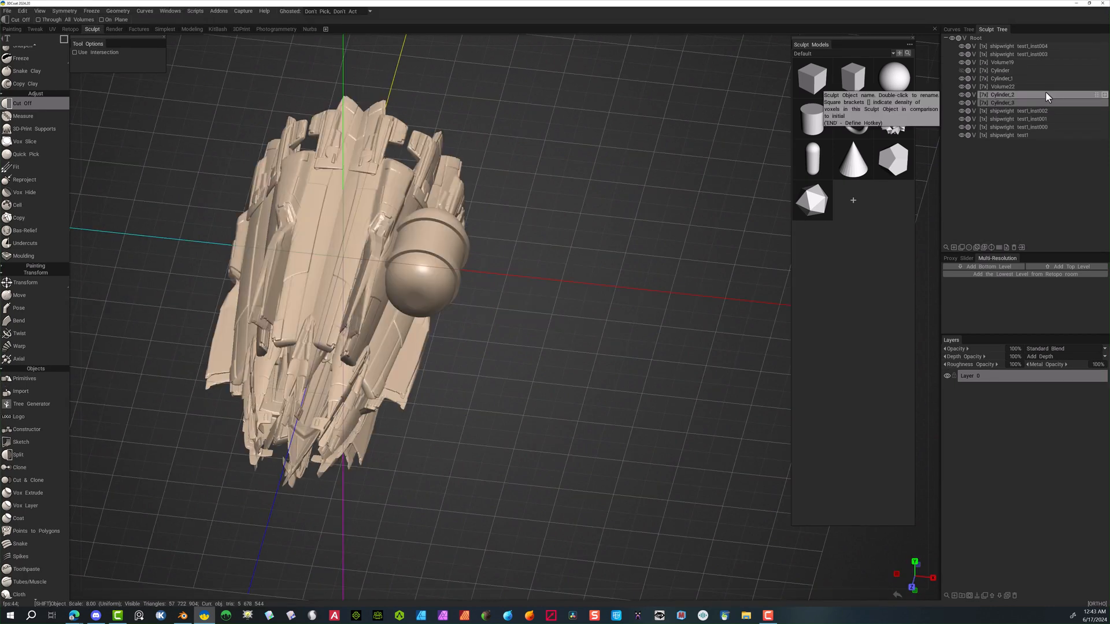
{"action": "right_click", "coordinate": [1096, 96]}
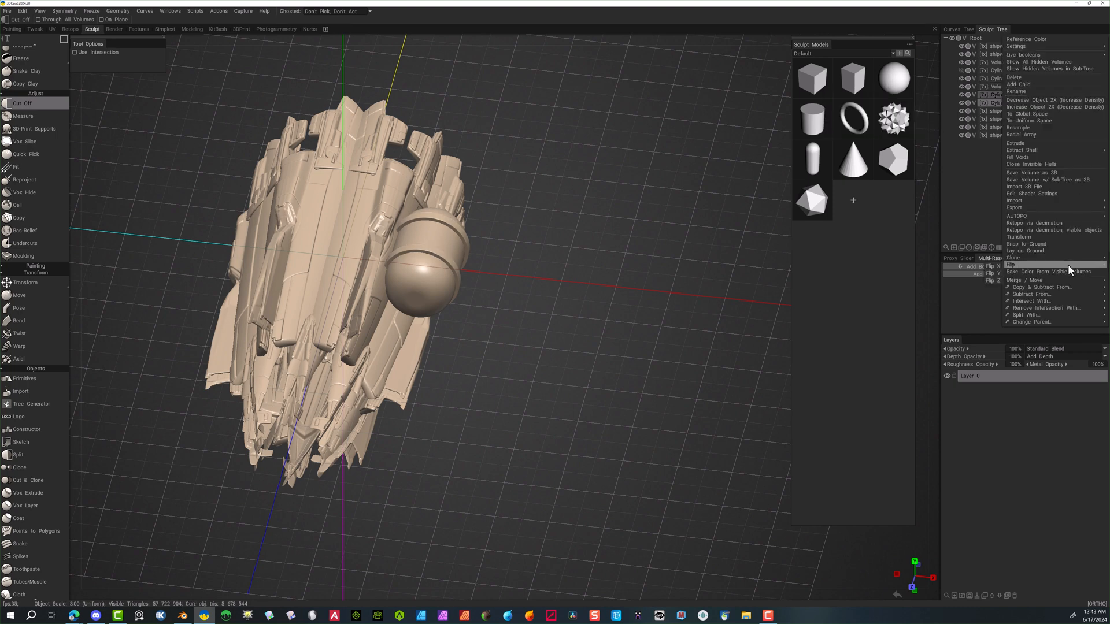
{"action": "mouse_move", "coordinate": [1035, 281]}
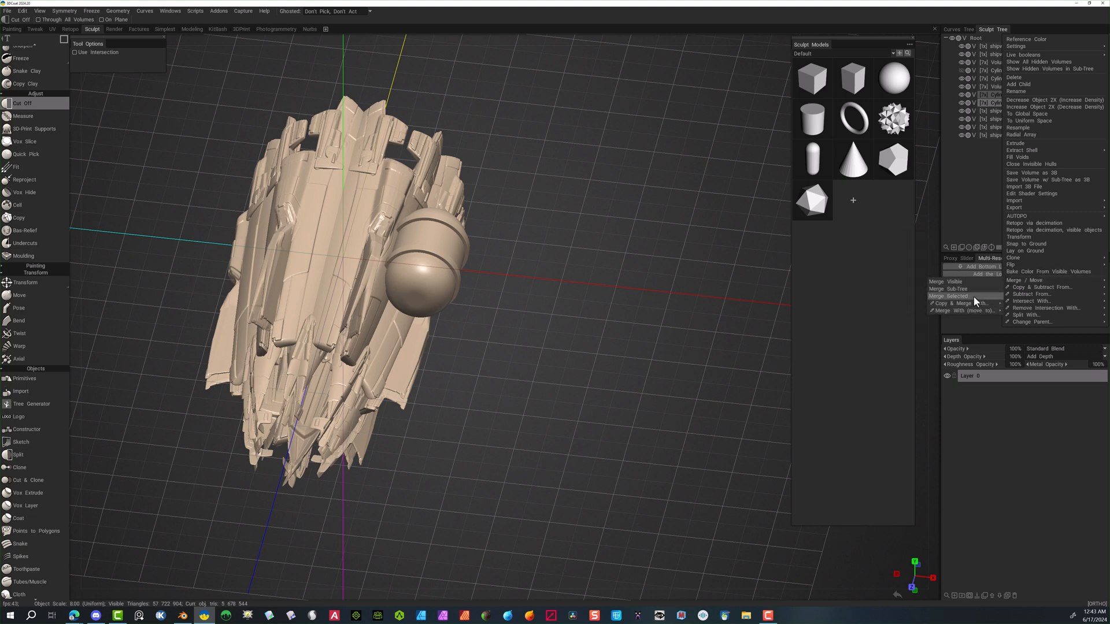
{"action": "mouse_move", "coordinate": [975, 303]}
{"action": "left_click", "coordinate": [949, 296]}
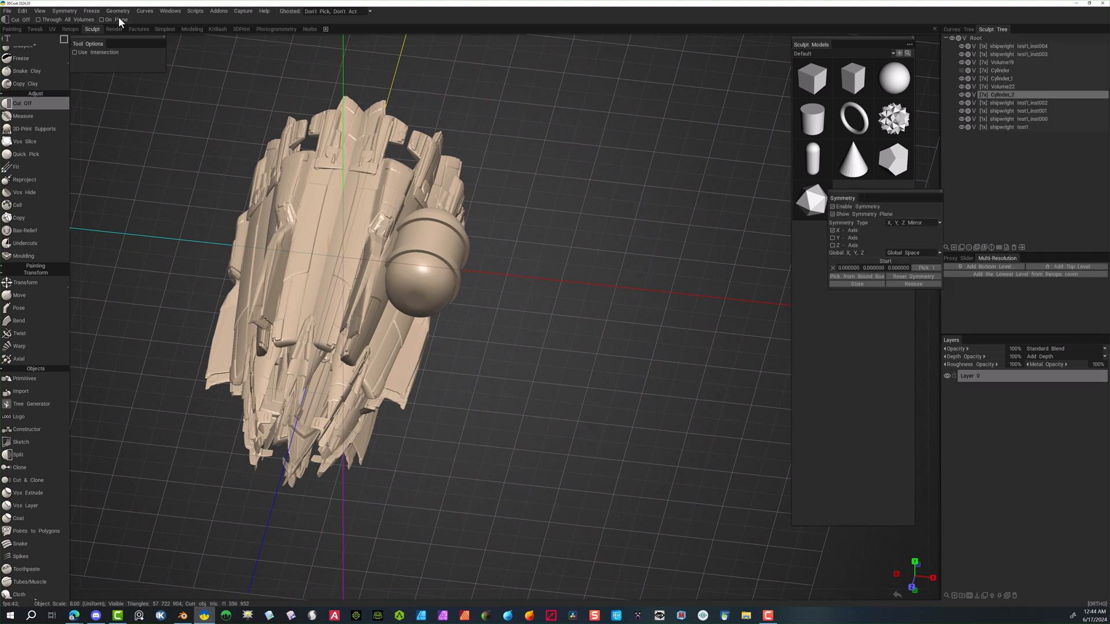
Make symmetrical copies of the merged bands and the Cylinder_1 capsule on the opposite hull side, mirrored across the X axis
{"action": "left_click", "coordinate": [118, 11]}
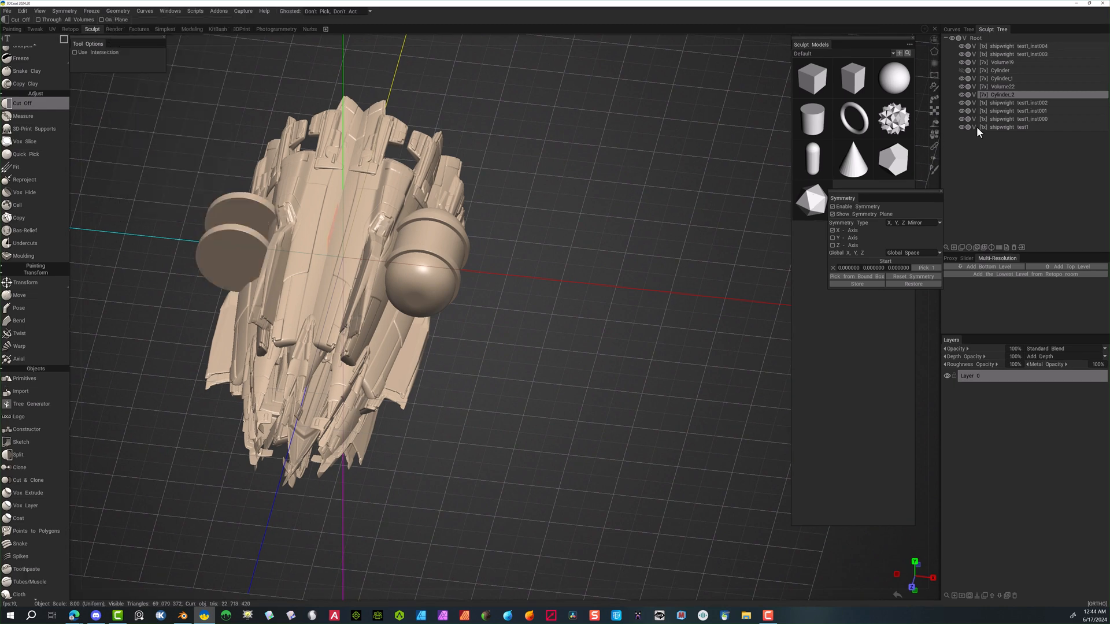
{"action": "left_click", "coordinate": [960, 78]}
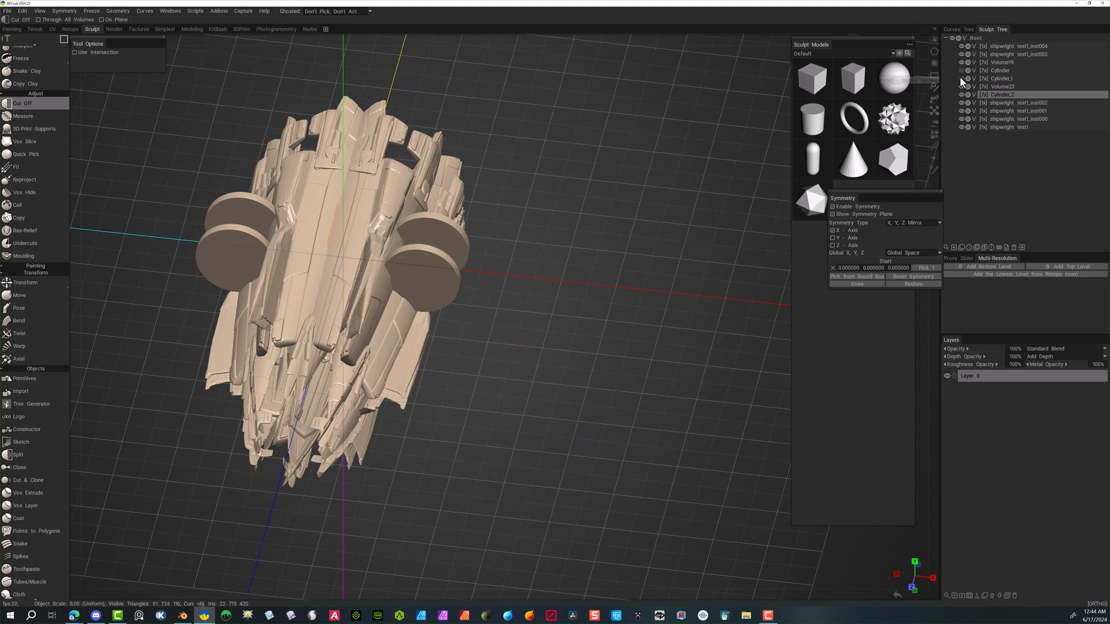
{"action": "left_click", "coordinate": [960, 78]}
{"action": "left_click", "coordinate": [997, 78]}
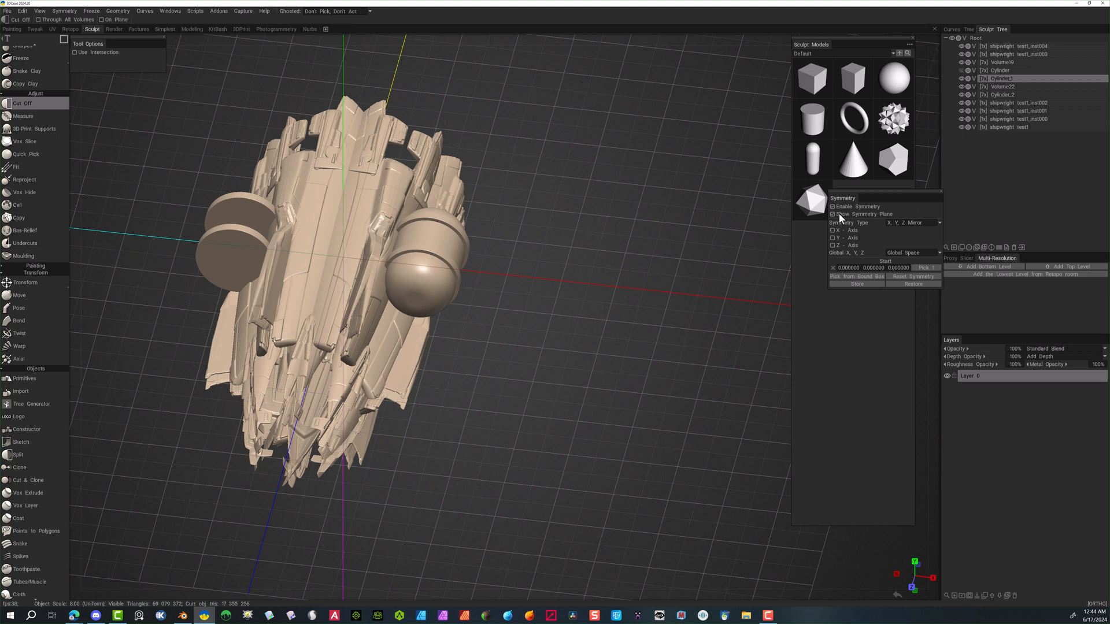
{"action": "left_click", "coordinate": [833, 230]}
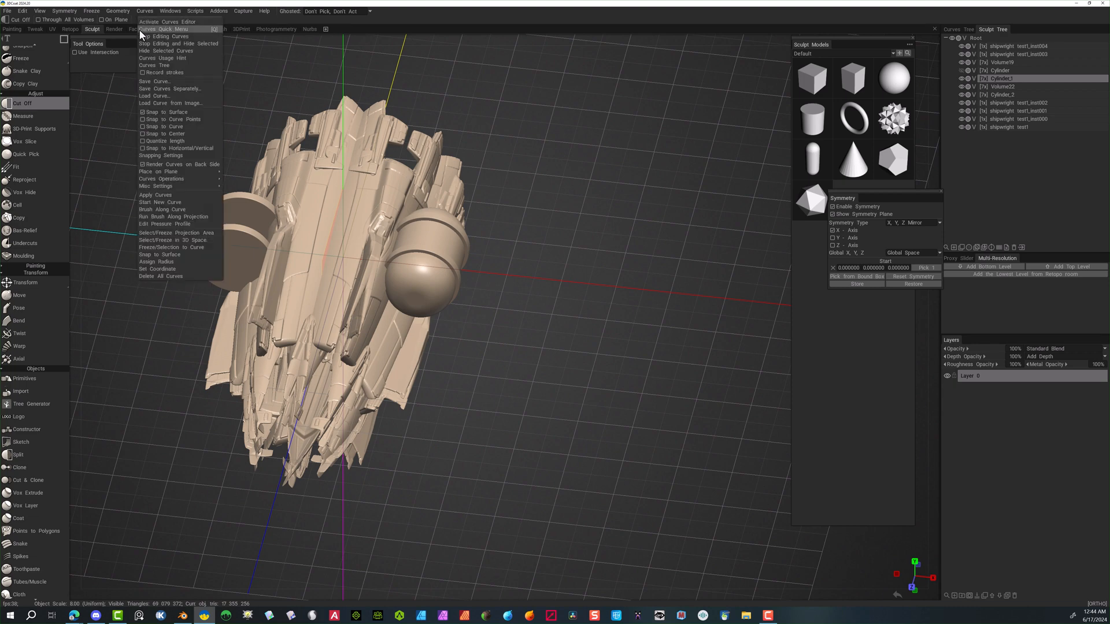
{"action": "left_click", "coordinate": [118, 11]}
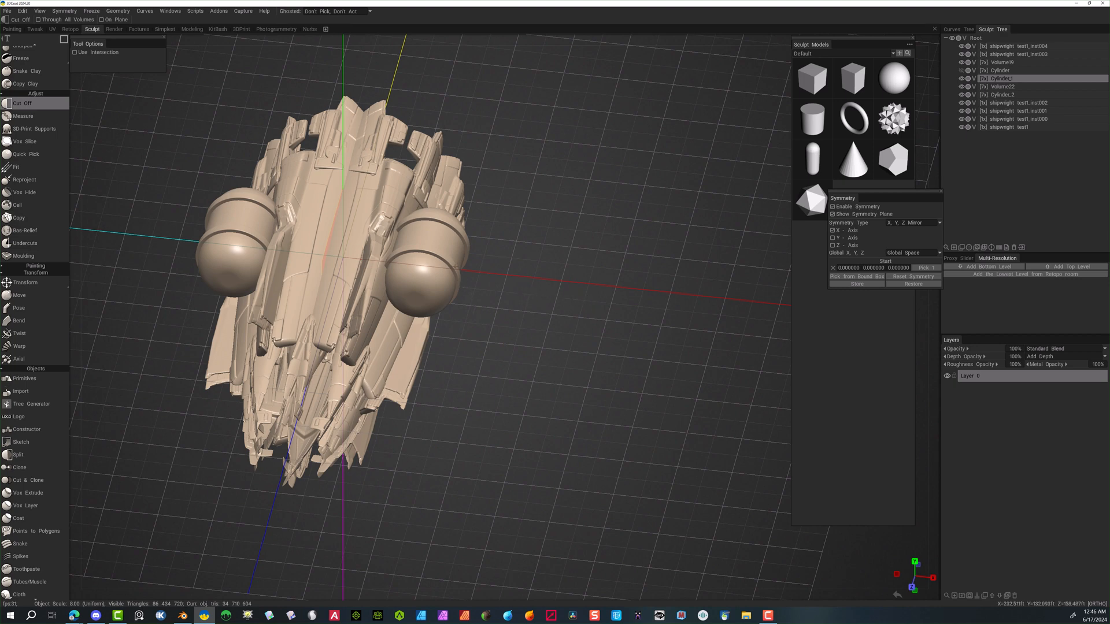
Pick the mirrored capsule volume and rename it tank
{"action": "key", "text": "h"}
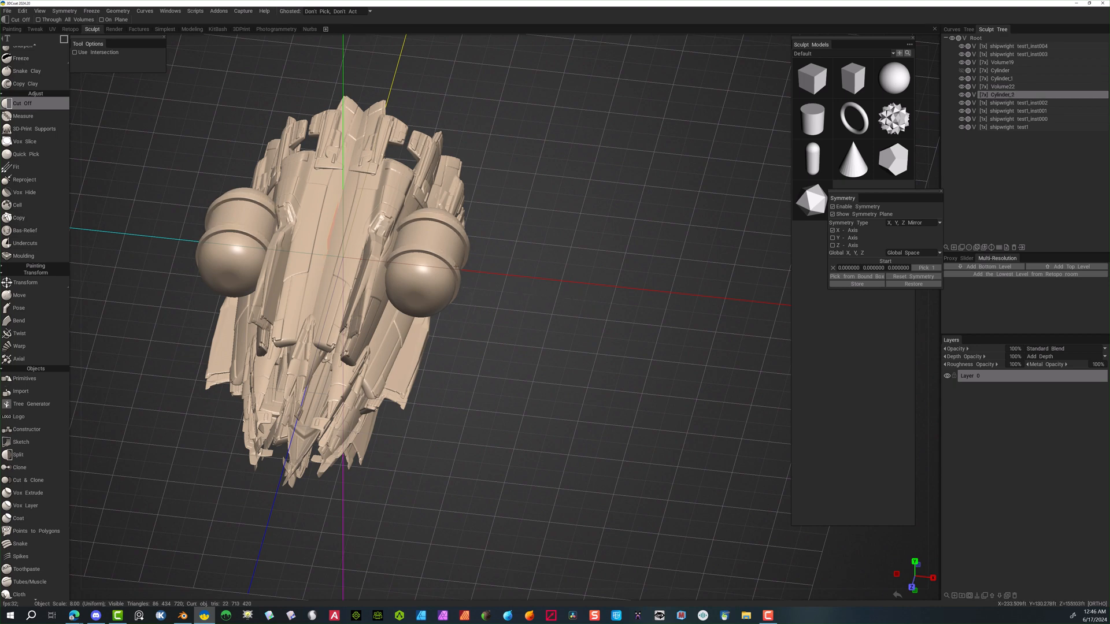
{"action": "key", "text": "h"}
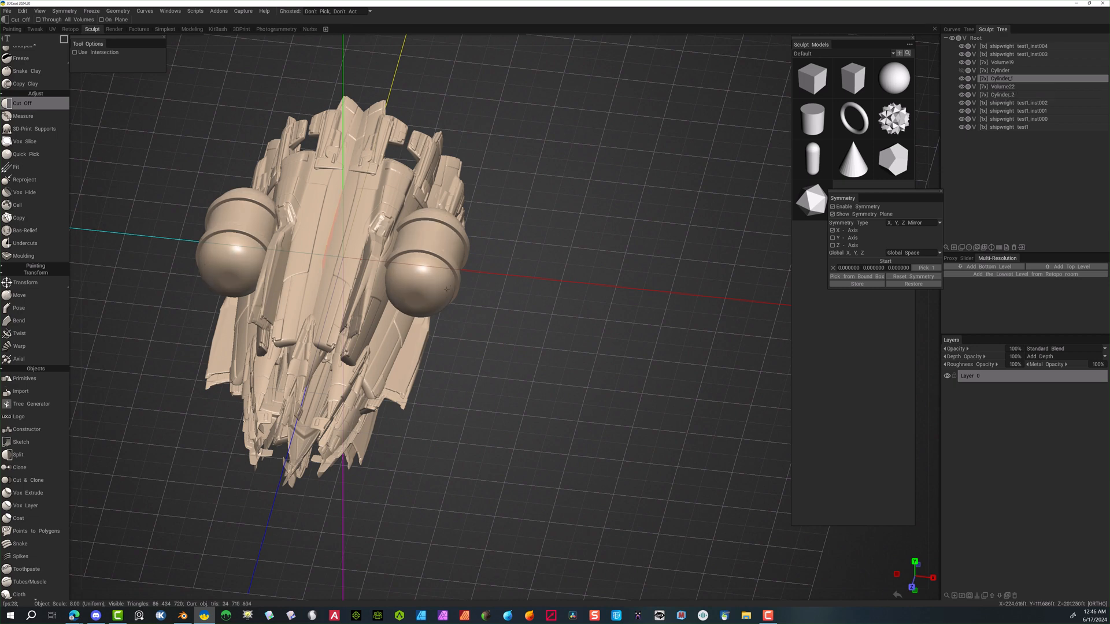
{"action": "double_click", "coordinate": [1000, 77]}
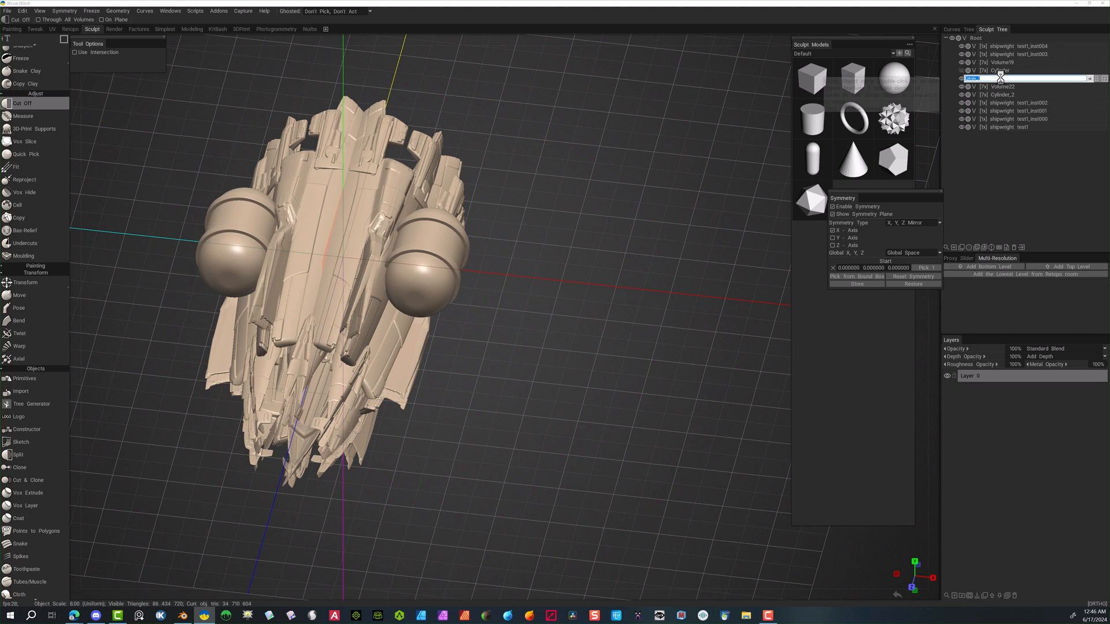
{"action": "key", "text": "BackSpace"}
{"action": "type", "text": "tank"}
{"action": "key", "text": "Return"}
Rename the merged bands volume Cylinder_2 as Tank Holder
{"action": "left_click", "coordinate": [1000, 94]}
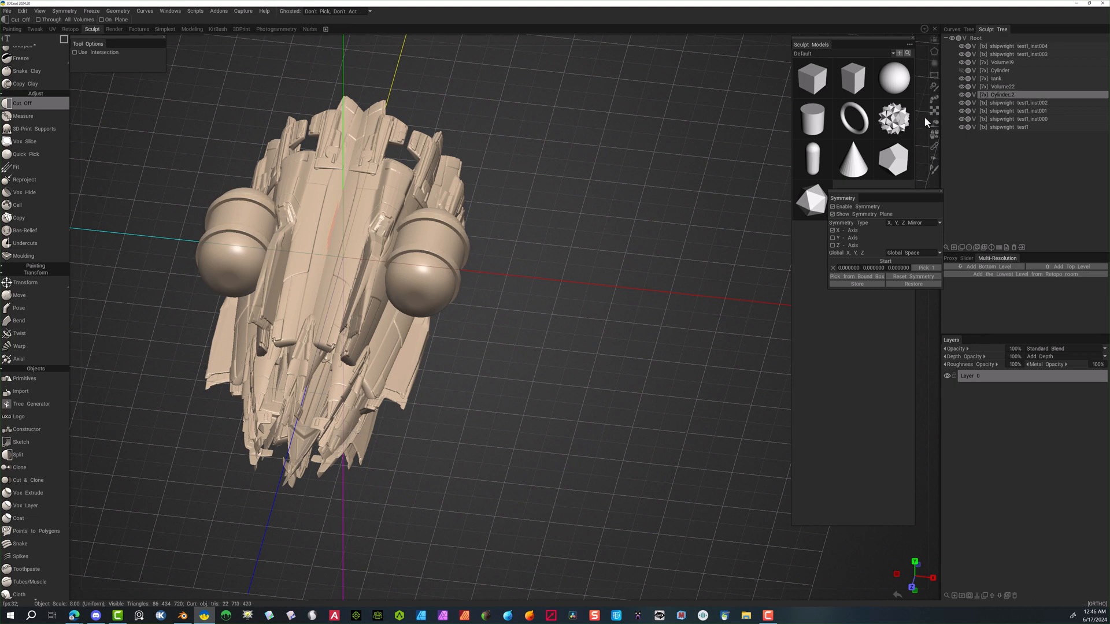
{"action": "double_click", "coordinate": [991, 93]}
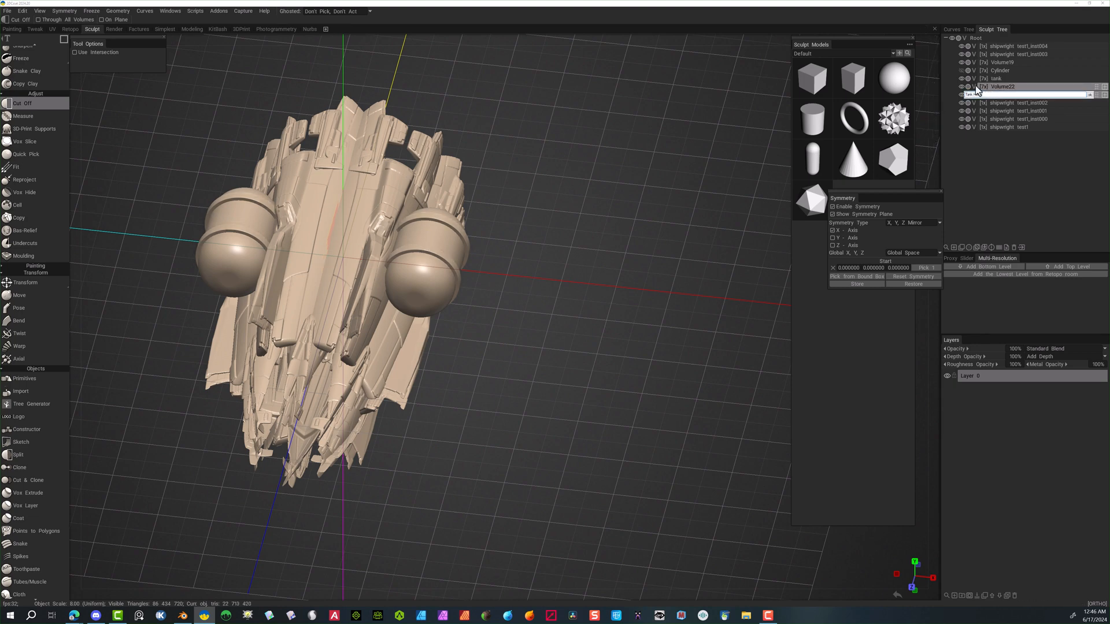
{"action": "type", "text": "older"}
{"action": "left_click", "coordinate": [1091, 95]}
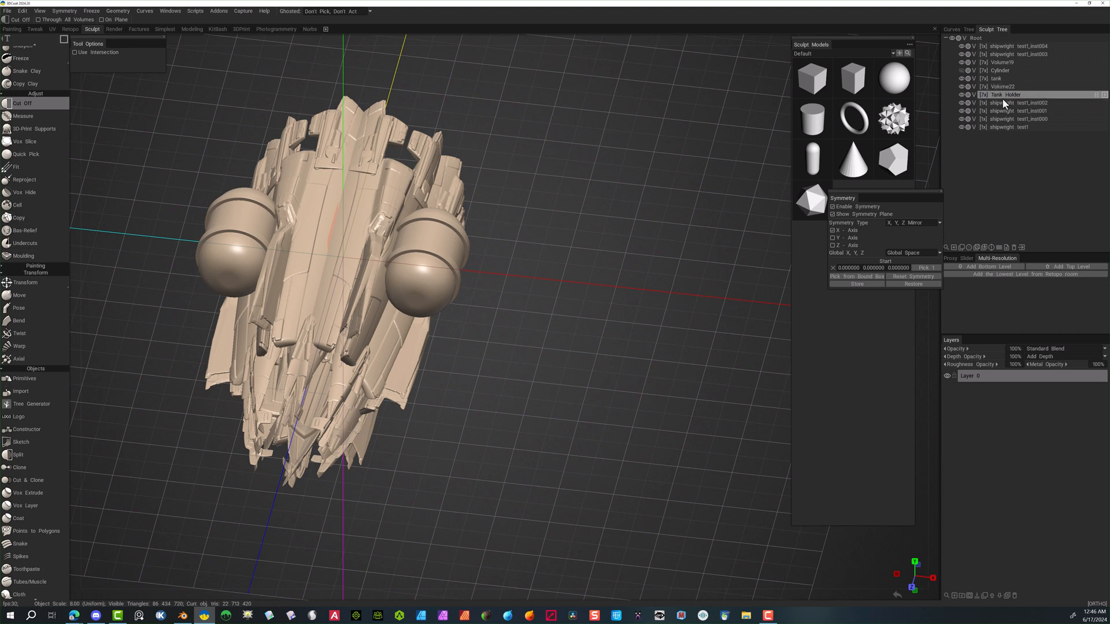
Duplicate the tank volume and bring up the merge and boolean operations for Tank Holder
{"action": "left_click", "coordinate": [999, 80]}
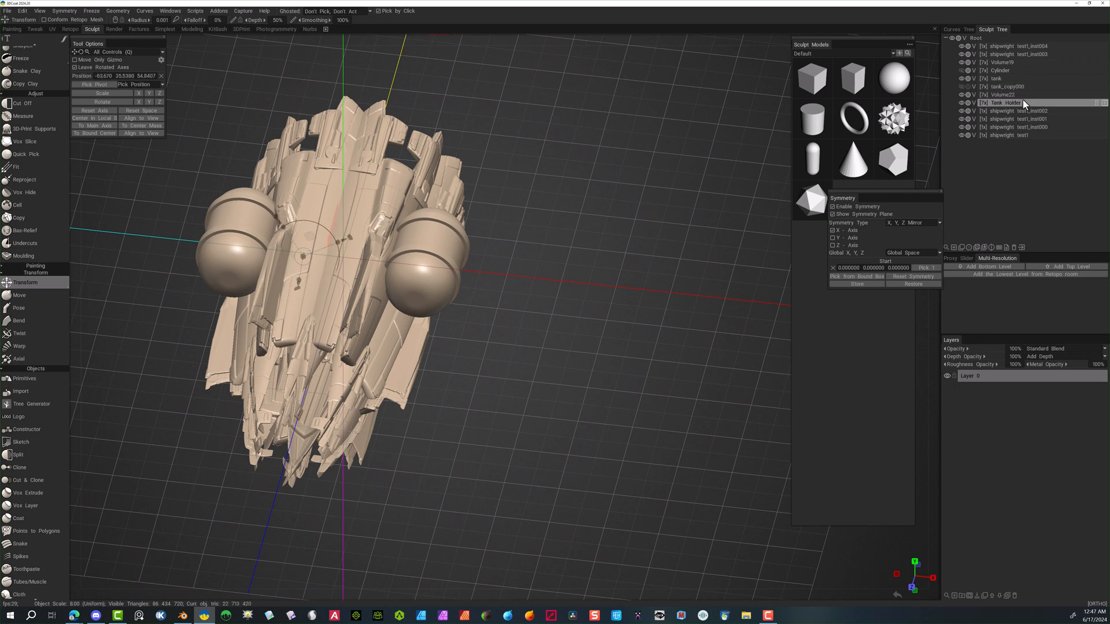
{"action": "left_click", "coordinate": [1015, 72]}
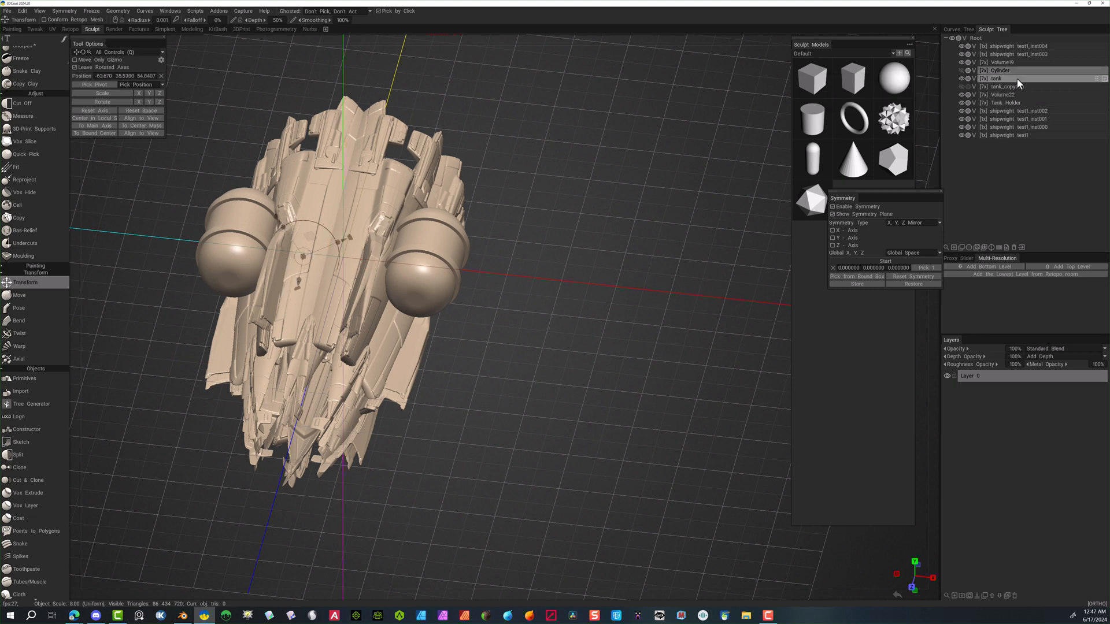
{"action": "left_click", "coordinate": [1026, 95]}
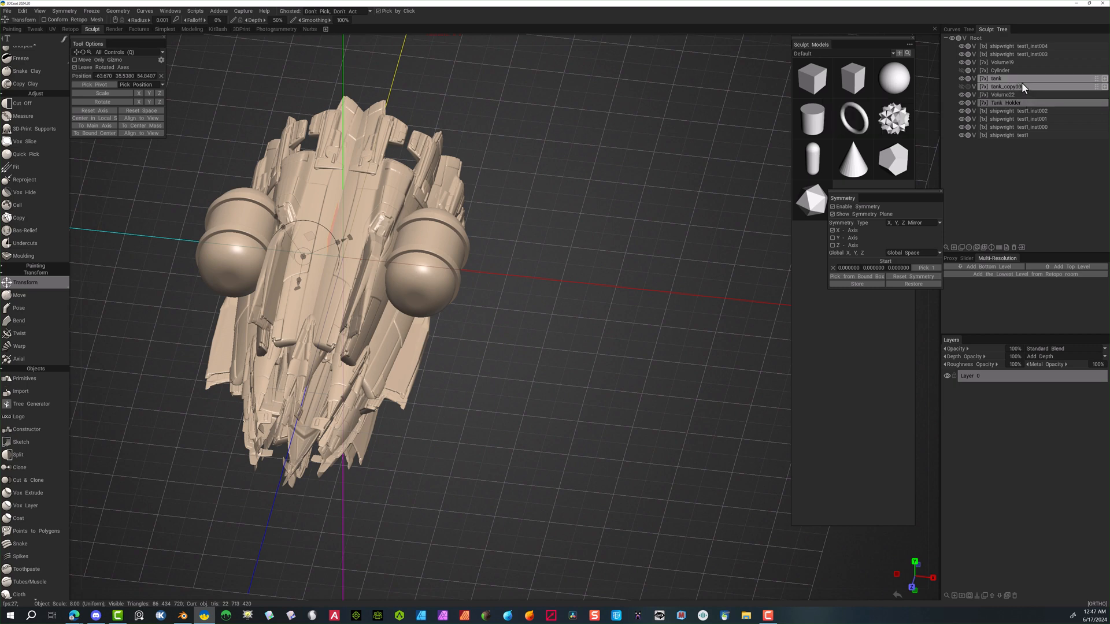
{"action": "right_click", "coordinate": [1097, 102]}
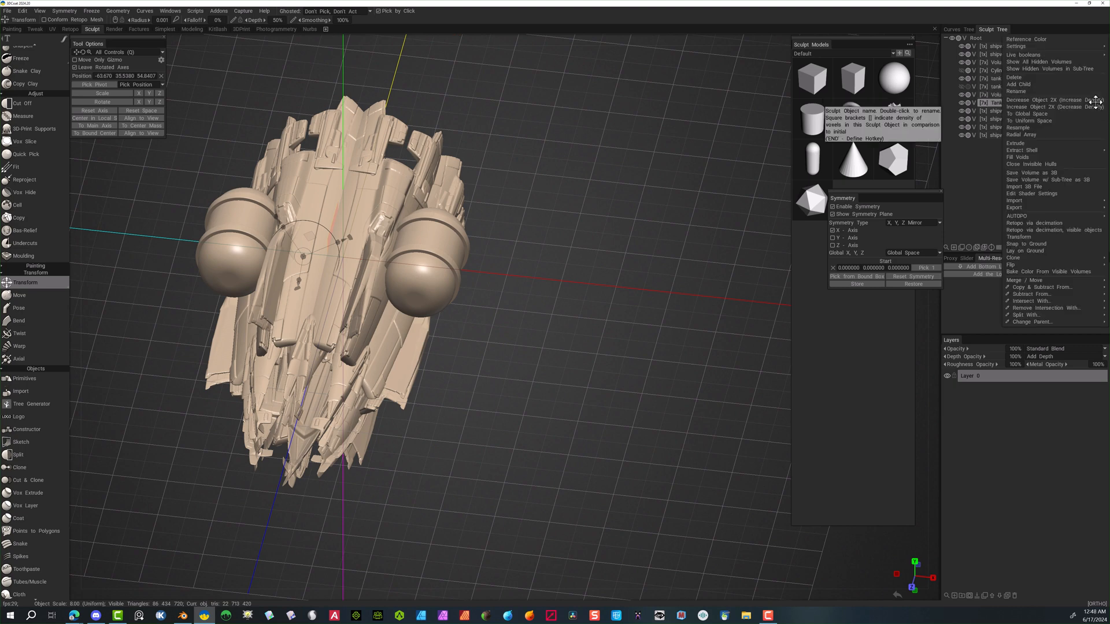
{"action": "mouse_move", "coordinate": [1042, 313]}
{"action": "mouse_move", "coordinate": [1043, 282]}
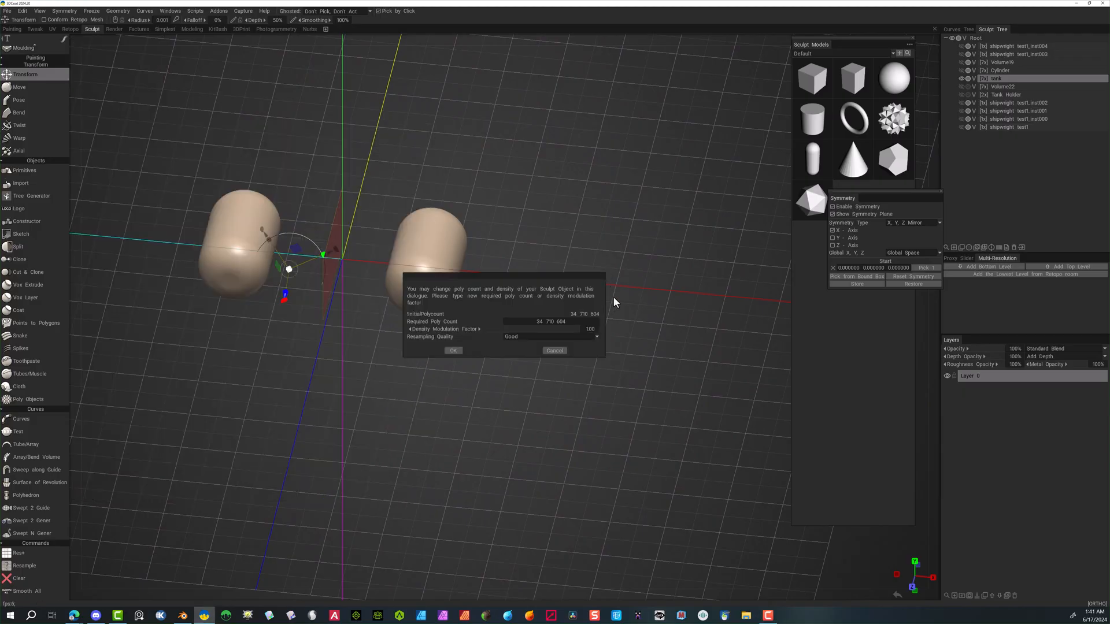
Resample the tank volume to a required poly count of 2,000,000, keeping the Good resampling quality
{"action": "left_click", "coordinate": [554, 323]}
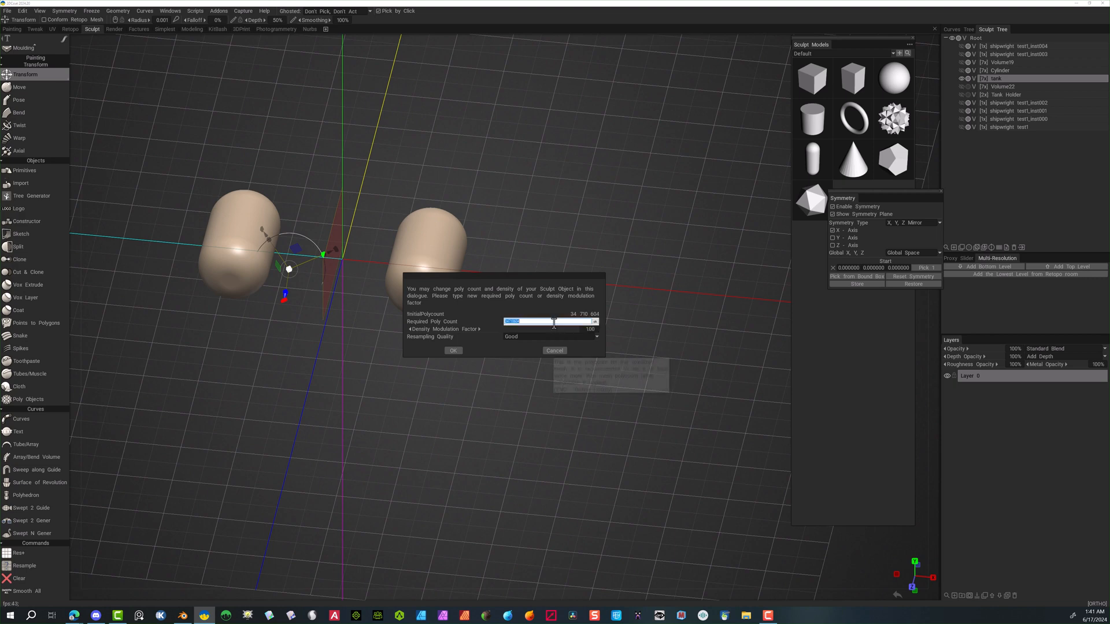
{"action": "type", "text": "2000000"}
{"action": "key", "text": "Return"}
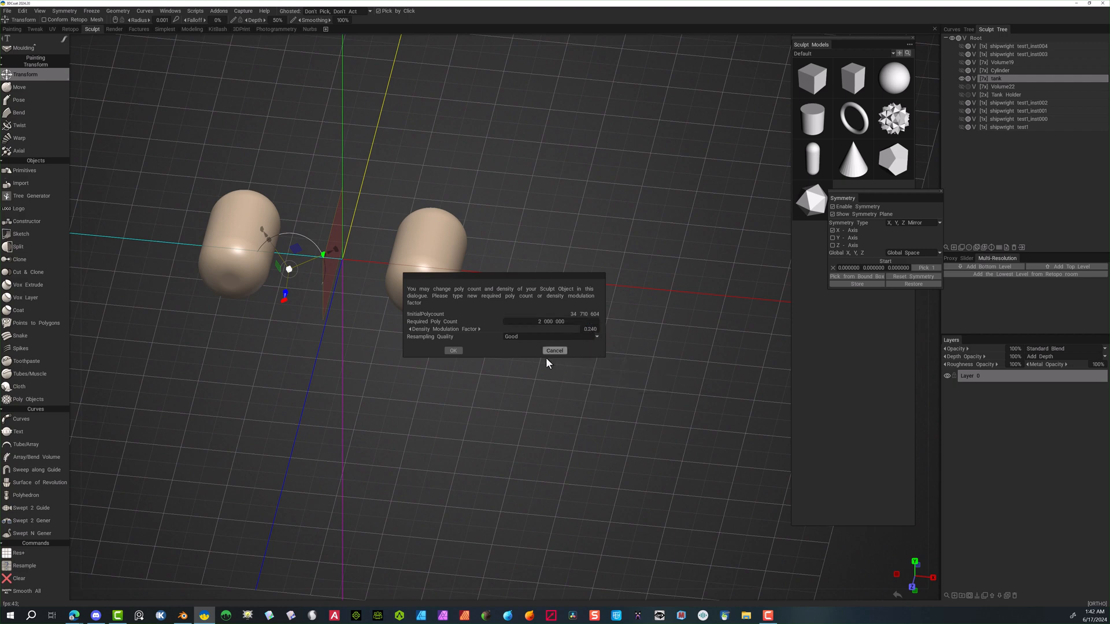
{"action": "left_click", "coordinate": [453, 349]}
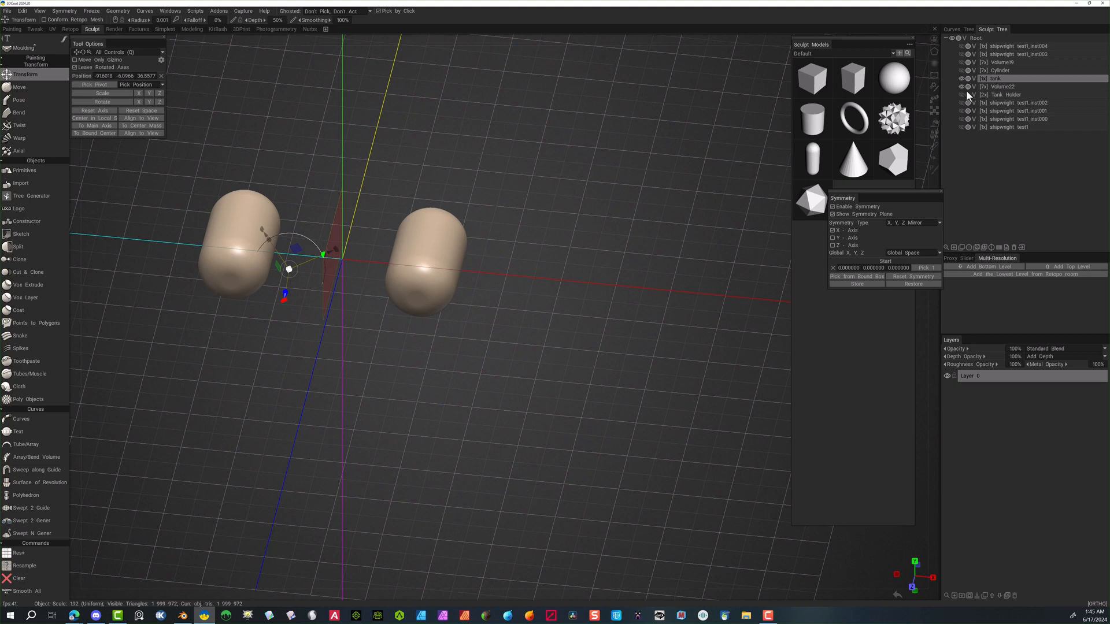
Make the Tank Holder, Volume19 and all hidden shipwright volumes visible again
{"action": "left_click", "coordinate": [962, 94]}
{"action": "left_click_drag", "start_coordinate": [961, 102], "coordinate": [960, 127]}
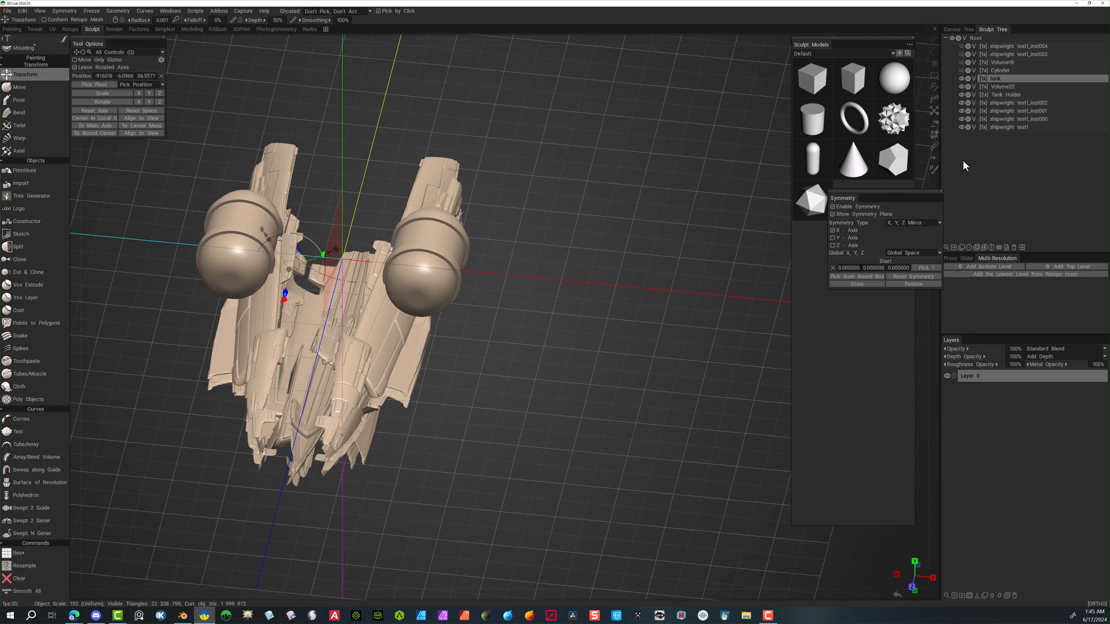
{"action": "left_click", "coordinate": [962, 62]}
{"action": "left_click", "coordinate": [960, 45]}
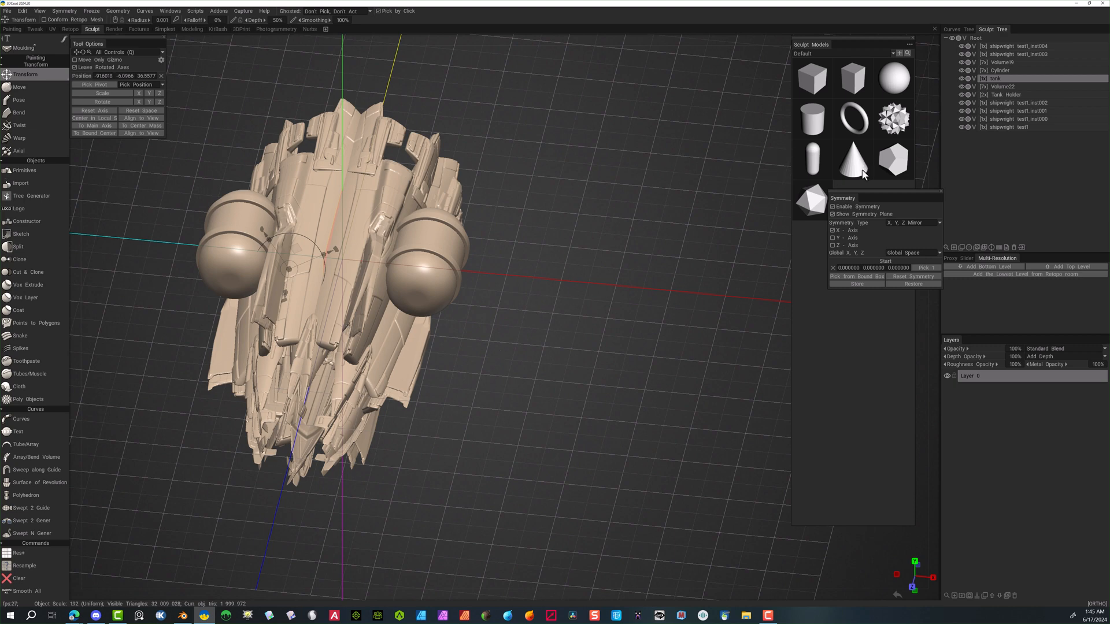
Examine how the two banded tanks sit on the ship's hull from the rear, the sides and the front
{"action": "left_click_drag", "start_coordinate": [595, 341], "coordinate": [712, 256]}
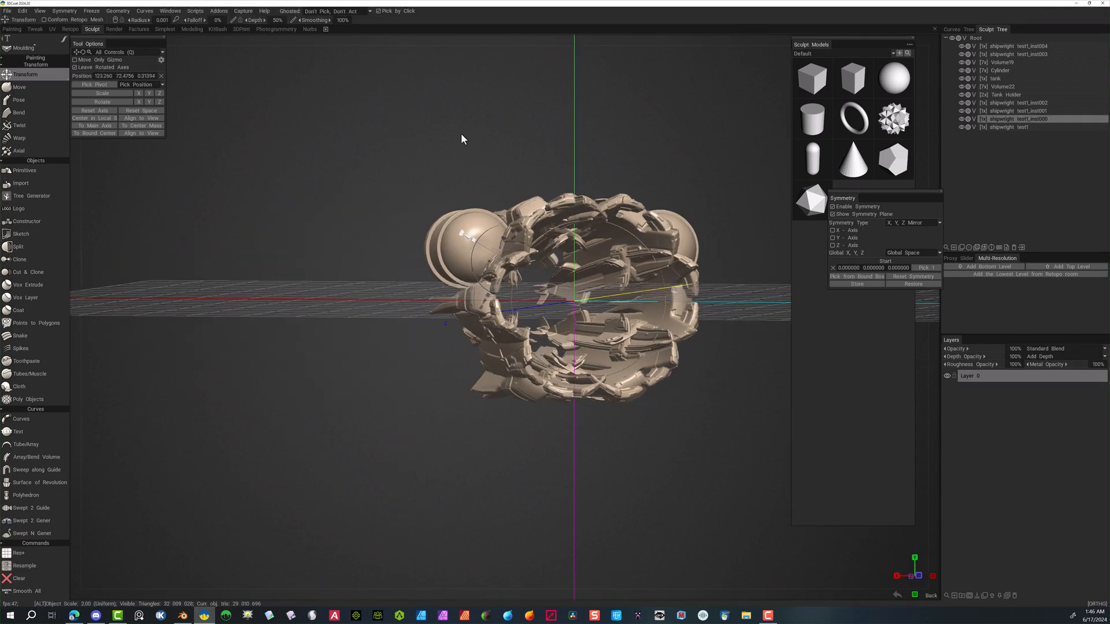
{"action": "left_click_drag", "start_coordinate": [460, 133], "coordinate": [299, 156], "text": "alt"}
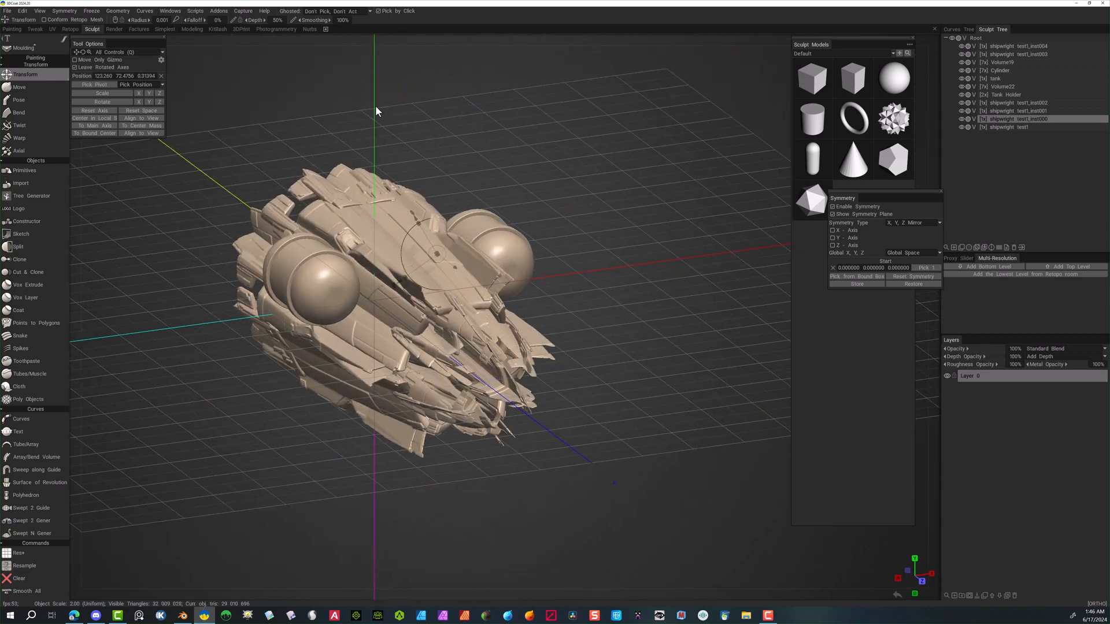
{"action": "scroll", "coordinate": [501, 123], "scroll_direction": "up", "scroll_amount": 4}
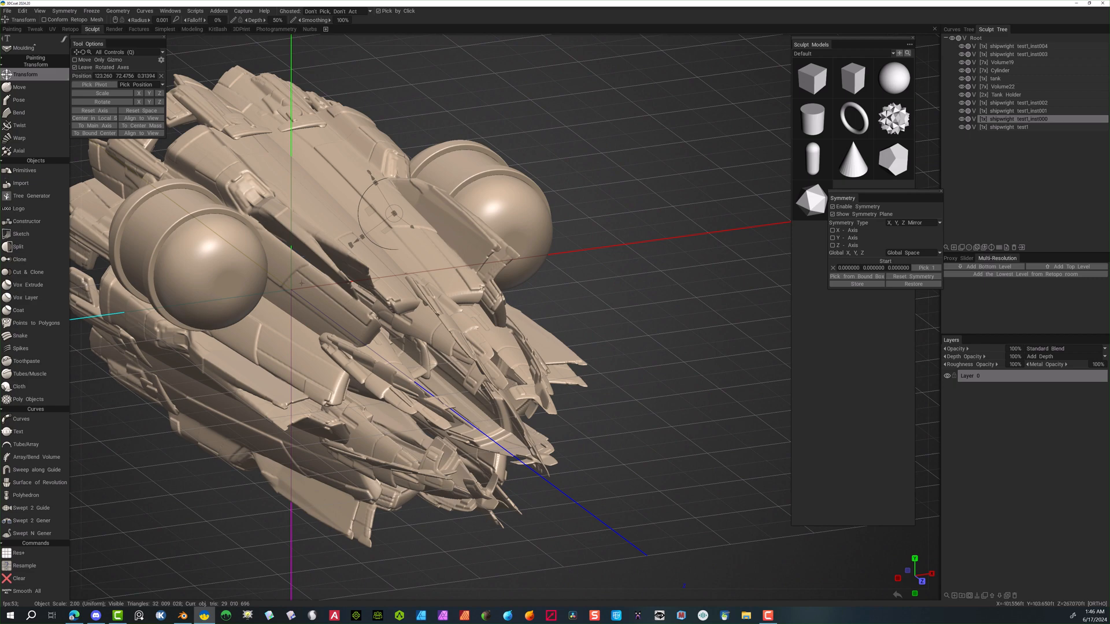
{"action": "left_click", "coordinate": [300, 295]}
{"action": "left_click_drag", "start_coordinate": [592, 161], "coordinate": [673, 168]}
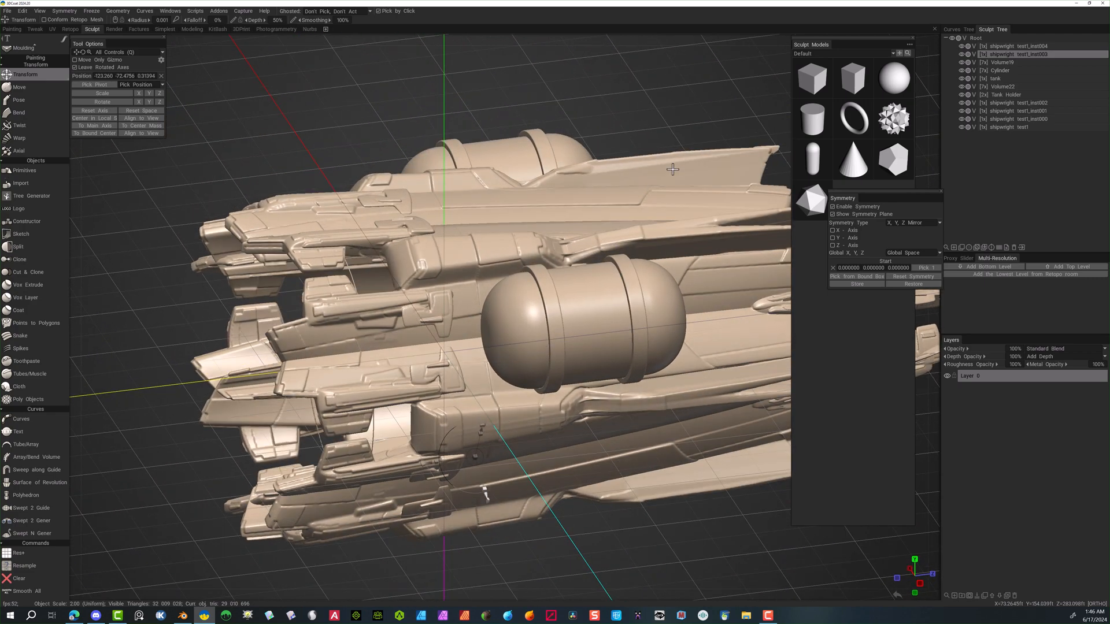
{"action": "scroll", "coordinate": [601, 107], "scroll_direction": "down", "scroll_amount": 6}
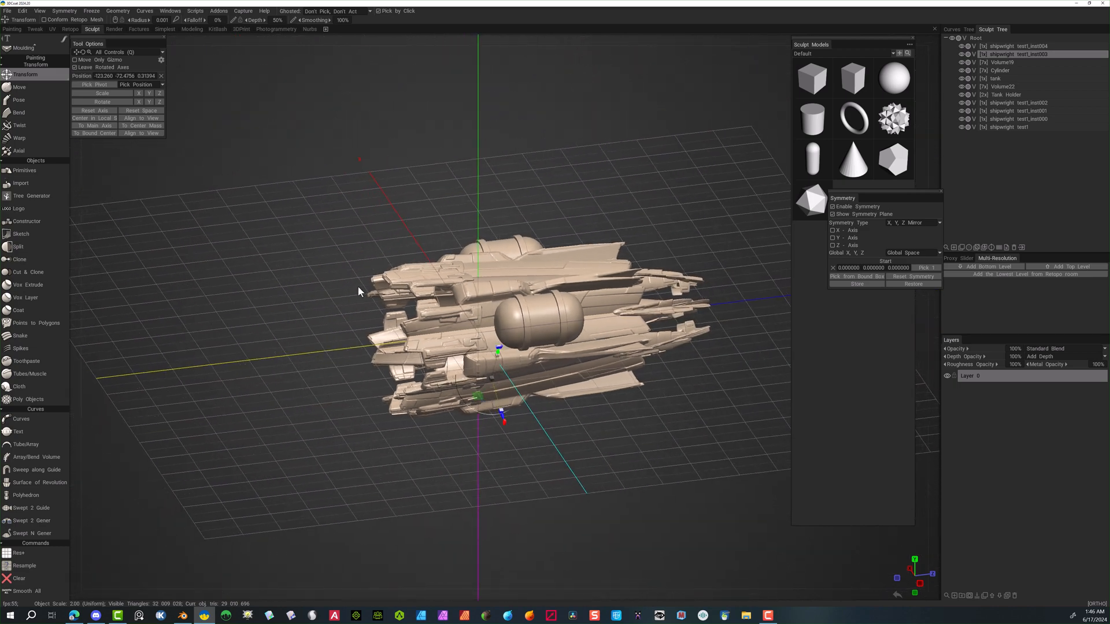
{"action": "left_click_drag", "start_coordinate": [381, 252], "coordinate": [307, 436]}
{"action": "right_click_drag", "start_coordinate": [306, 436], "coordinate": [508, 309]}
{"action": "middle_click_drag", "start_coordinate": [542, 303], "coordinate": [710, 287]}
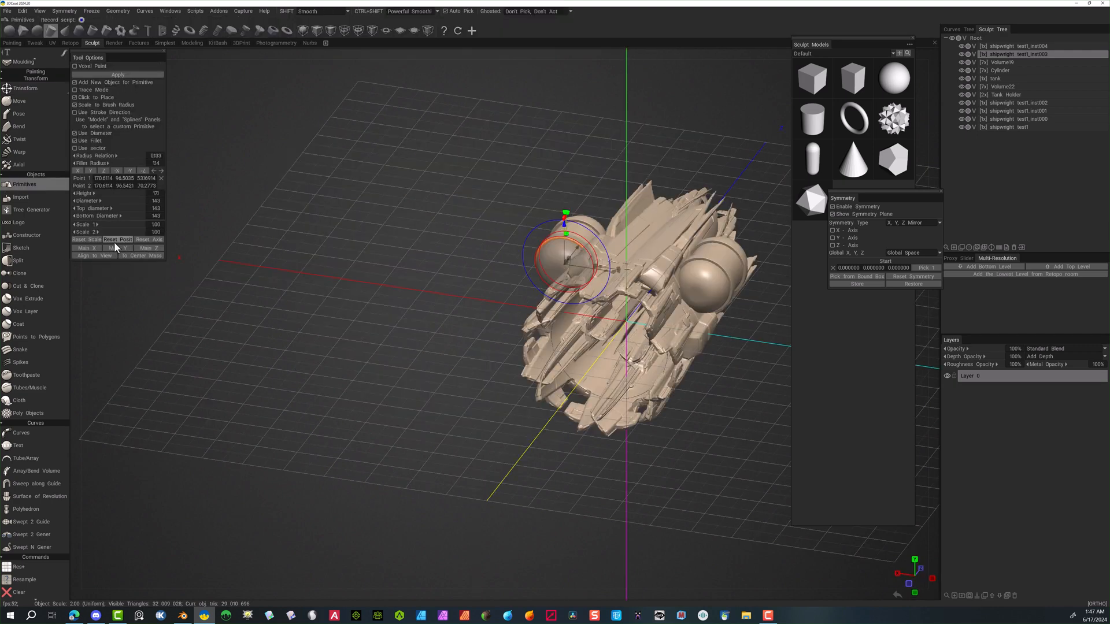
Reset the cylinder primitive's position and axis to the origin and align it to the Front view
{"action": "left_click", "coordinate": [113, 242]}
{"action": "left_click", "coordinate": [148, 240]}
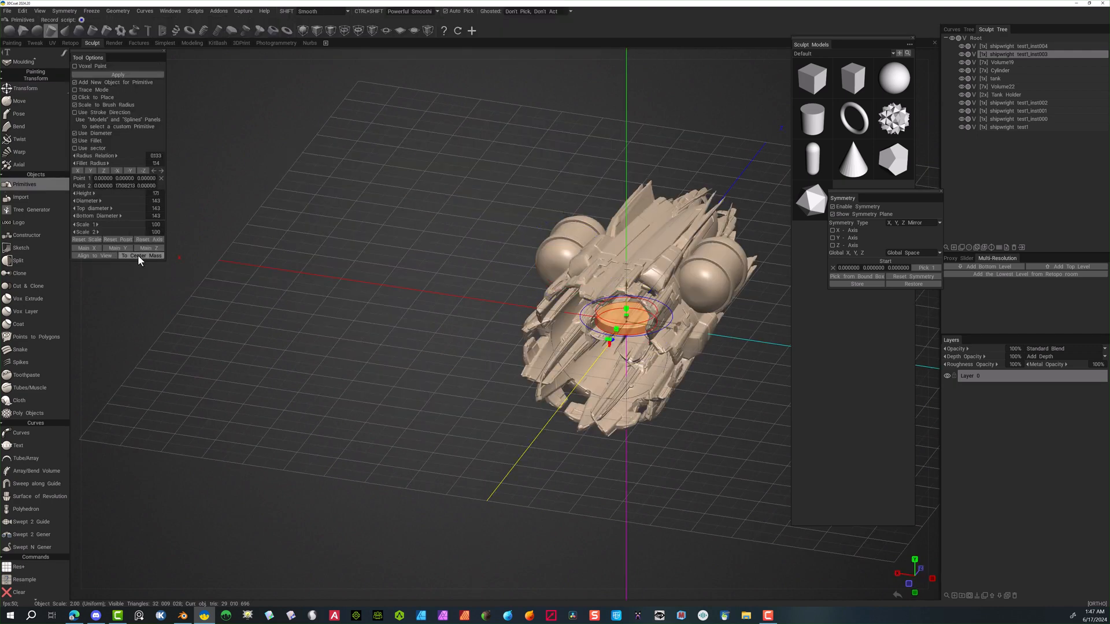
{"action": "left_click", "coordinate": [99, 255]}
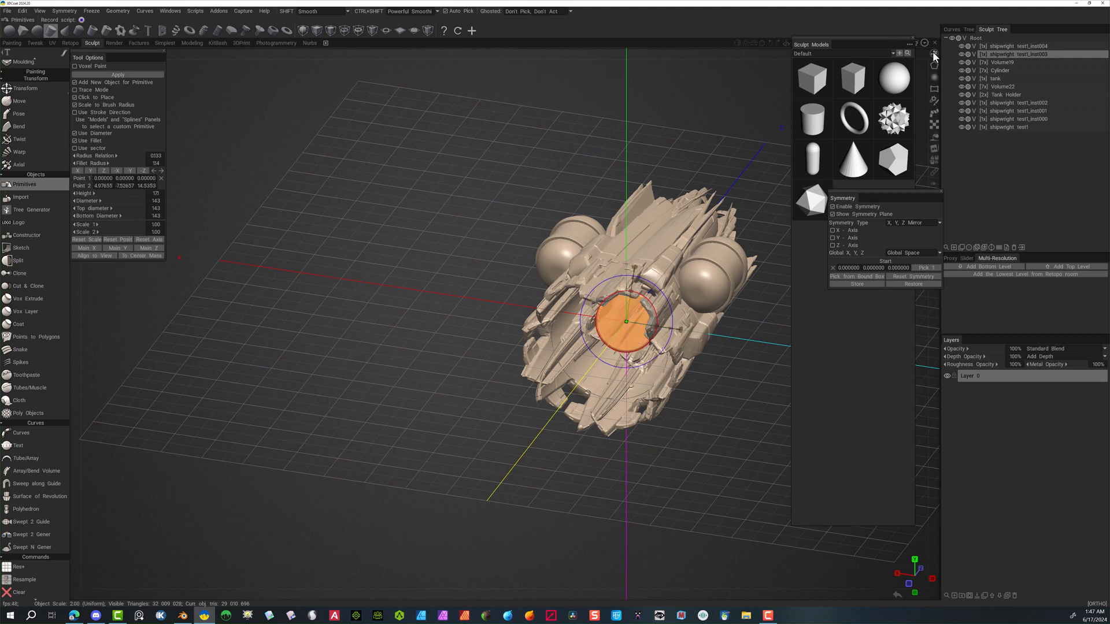
{"action": "left_click", "coordinate": [932, 52]}
{"action": "left_click", "coordinate": [848, 111]}
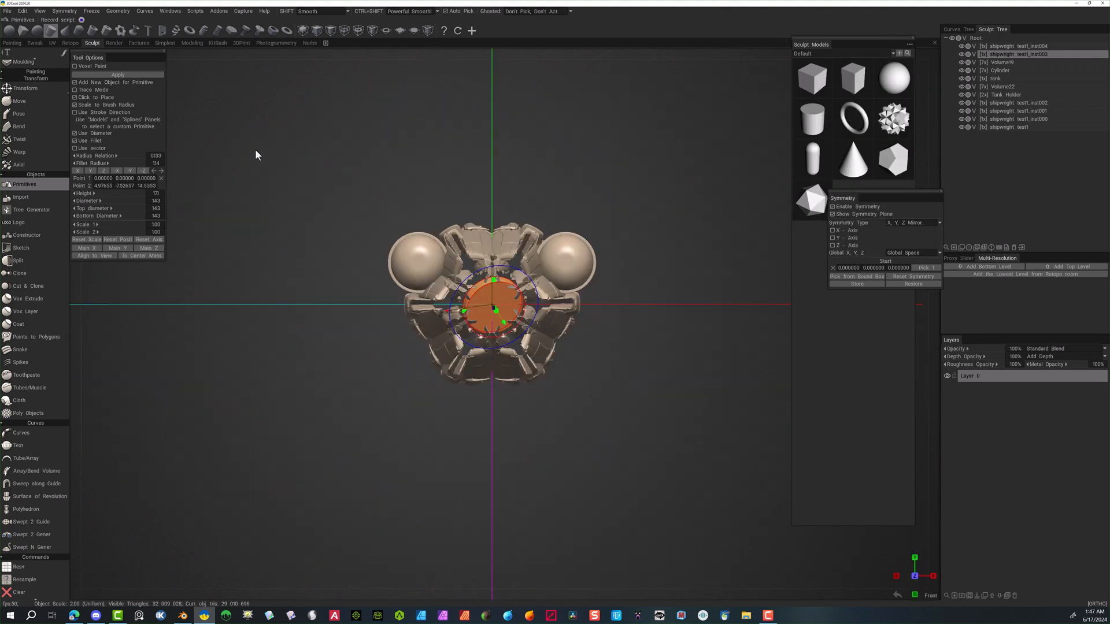
{"action": "left_click", "coordinate": [96, 257]}
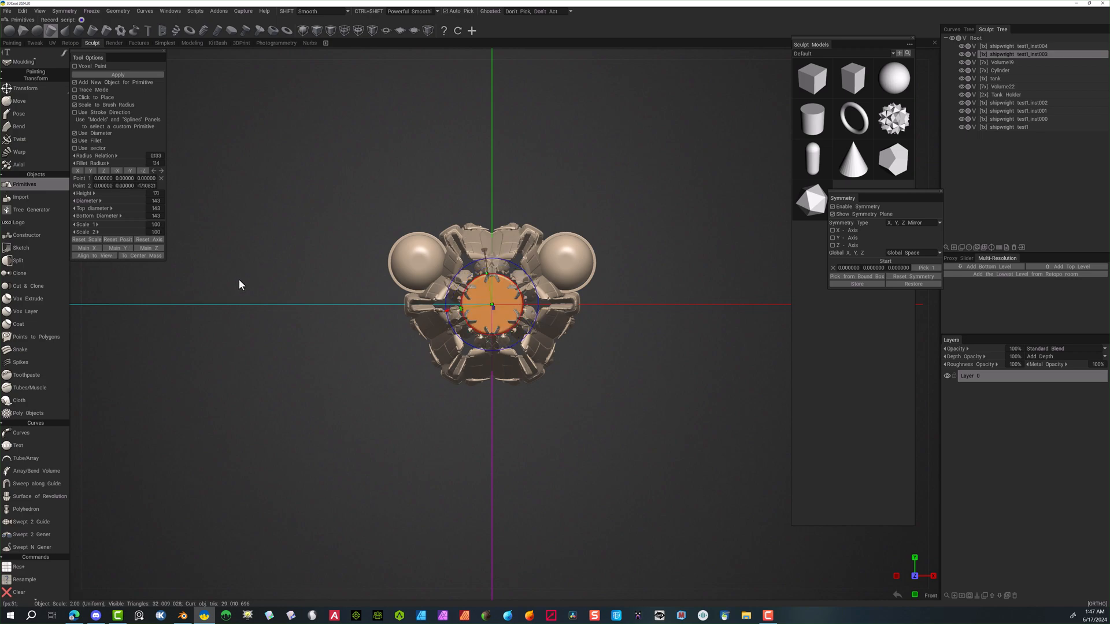
Slide the disc primitive along the Z axis to about Z 486, between the pointed hull tips
{"action": "scroll", "coordinate": [277, 306], "scroll_direction": "up", "scroll_amount": 2}
{"action": "scroll", "coordinate": [297, 334], "scroll_direction": "up", "scroll_amount": 4}
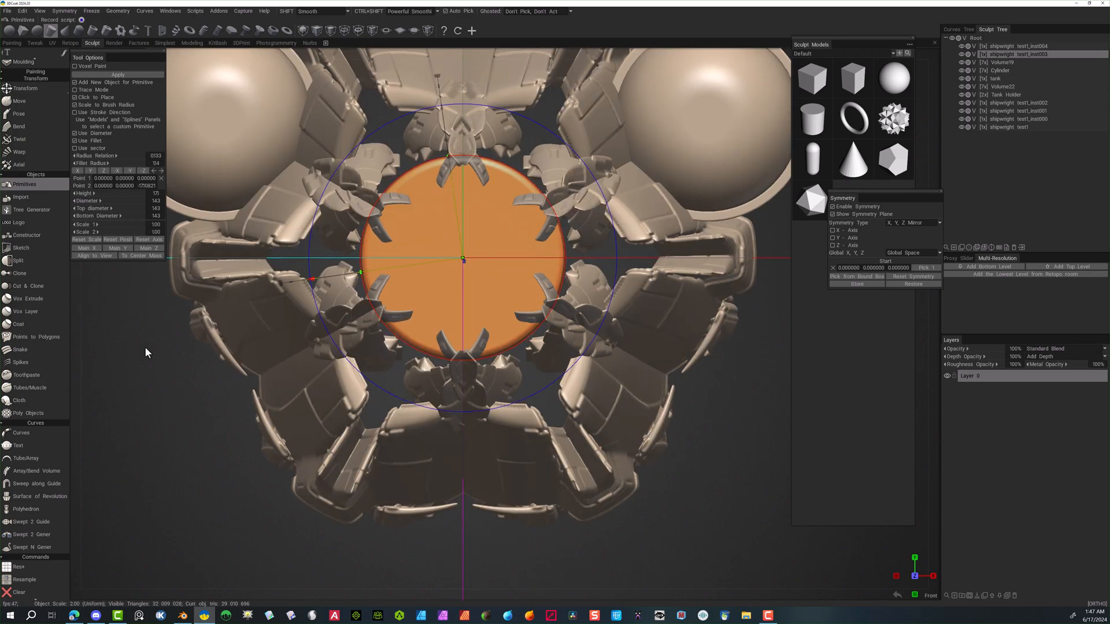
{"action": "scroll", "coordinate": [116, 350], "scroll_direction": "down", "scroll_amount": 2}
{"action": "left_click_drag", "start_coordinate": [115, 356], "coordinate": [782, 291]}
{"action": "scroll", "coordinate": [583, 326], "scroll_direction": "down", "scroll_amount": 3}
{"action": "left_click_drag", "start_coordinate": [605, 429], "coordinate": [493, 433]}
{"action": "right_click_drag", "start_coordinate": [492, 433], "coordinate": [634, 429]}
{"action": "mouse_move", "coordinate": [534, 510]}
{"action": "left_mouse_down"}
{"action": "mouse_move", "coordinate": [506, 507]}
{"action": "mouse_move", "coordinate": [539, 501]}
{"action": "left_mouse_up"}
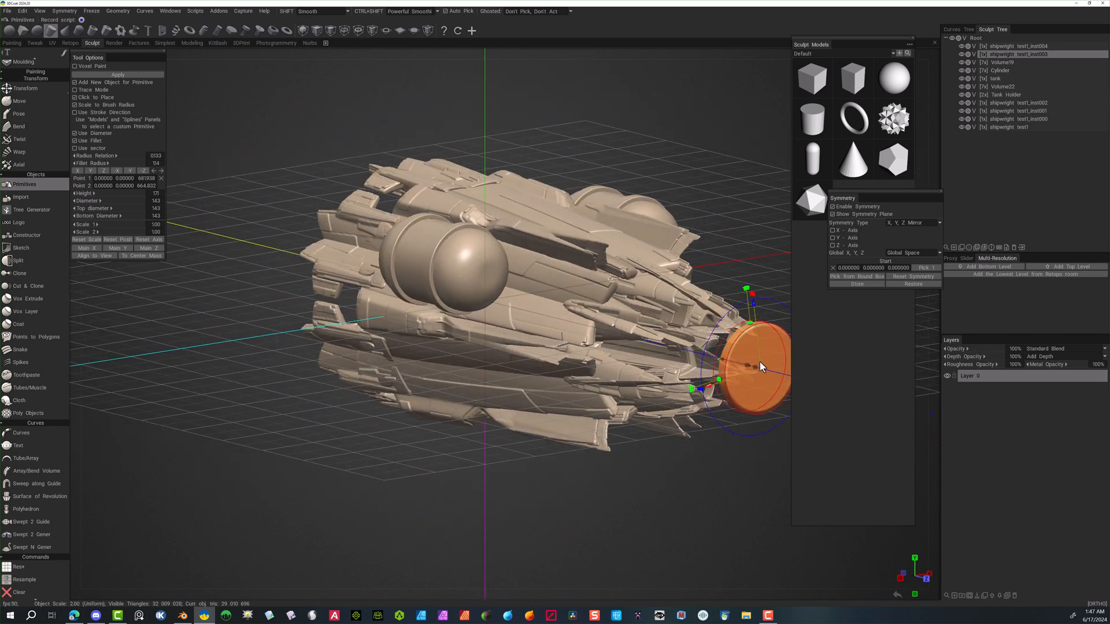
{"action": "left_click_drag", "start_coordinate": [722, 363], "coordinate": [641, 340]}
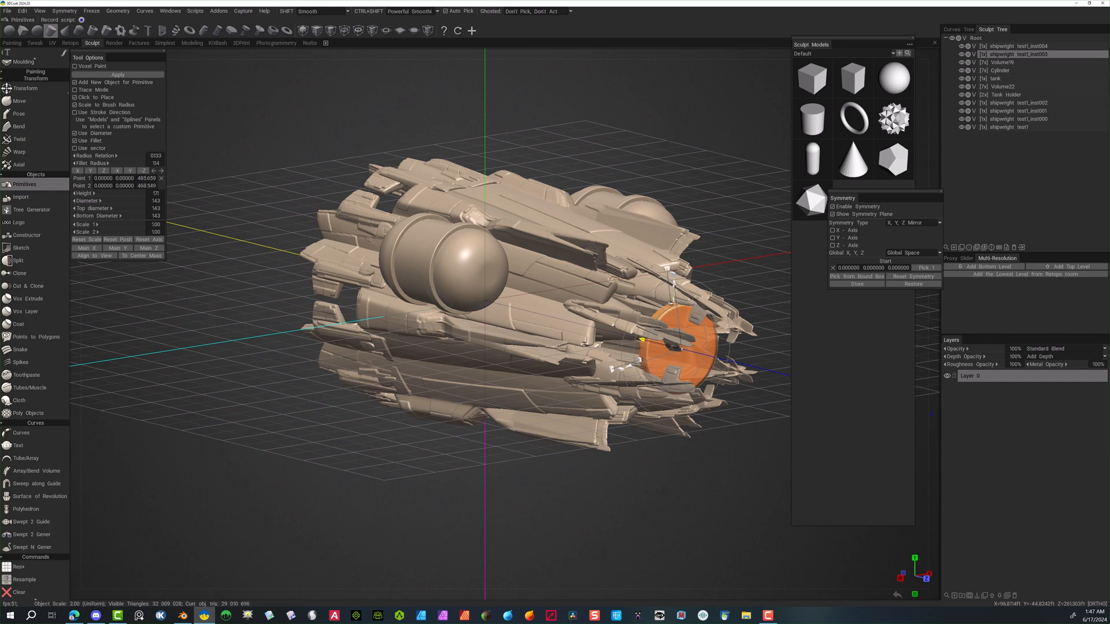
{"action": "mouse_move", "coordinate": [643, 452]}
{"action": "left_mouse_down", "text": "alt"}
{"action": "mouse_move", "coordinate": [622, 456]}
{"action": "mouse_move", "coordinate": [645, 465]}
{"action": "left_mouse_up", "text": "alt"}
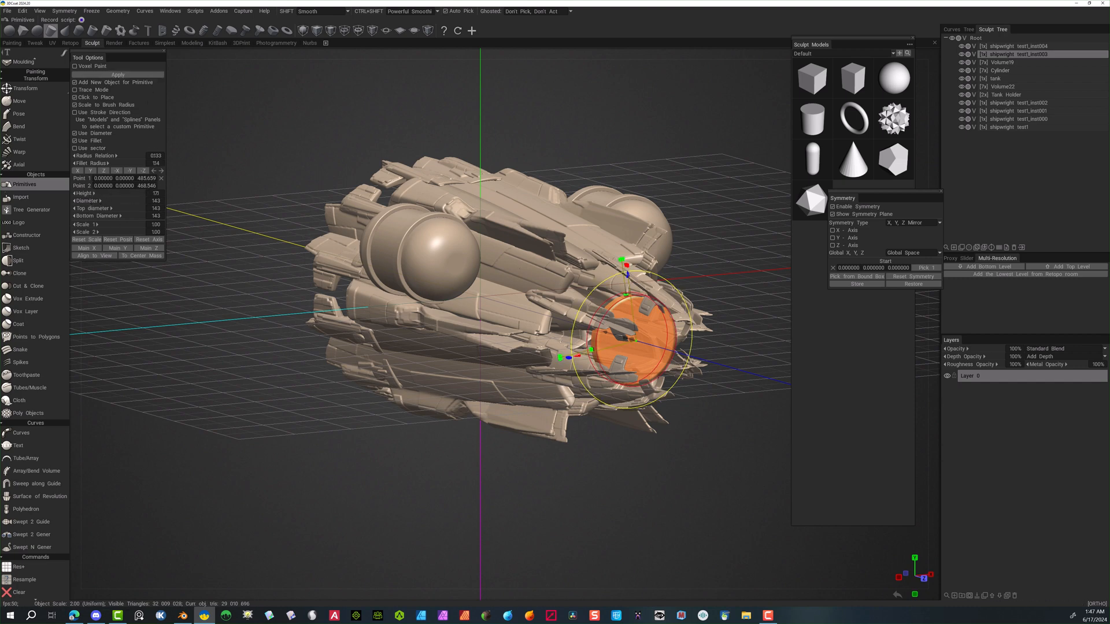
Lengthen the central cylinder primitive to height 437, taper it with top diameter 282 and bottom diameter 167, and add it as a new volume
{"action": "left_click_drag", "start_coordinate": [456, 474], "coordinate": [503, 473], "text": "alt"}
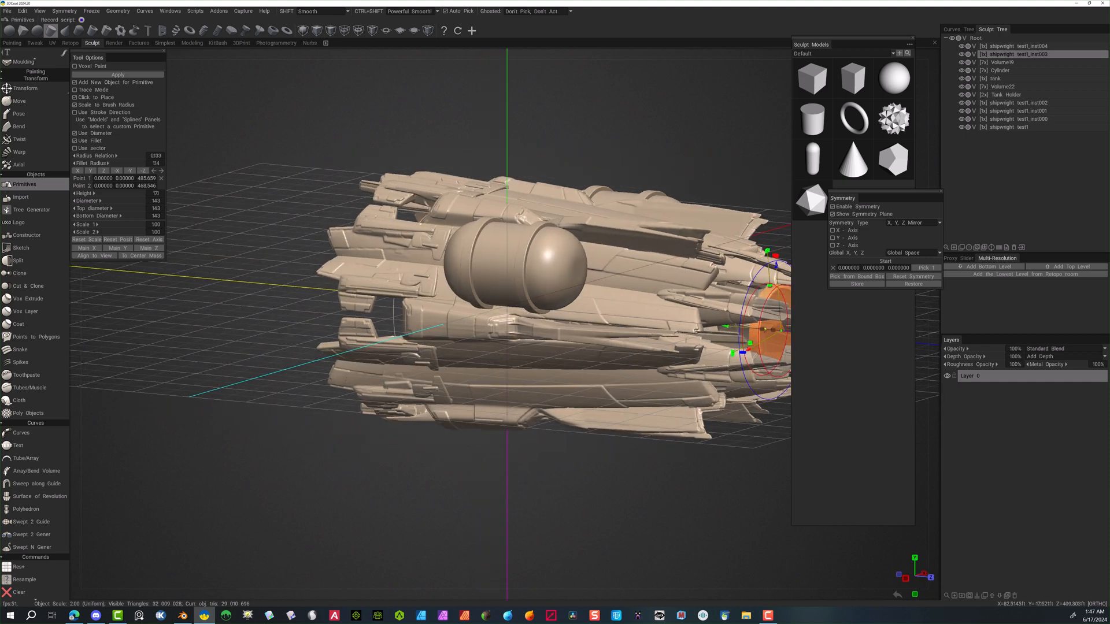
{"action": "left_click_drag", "start_coordinate": [762, 329], "coordinate": [248, 257]}
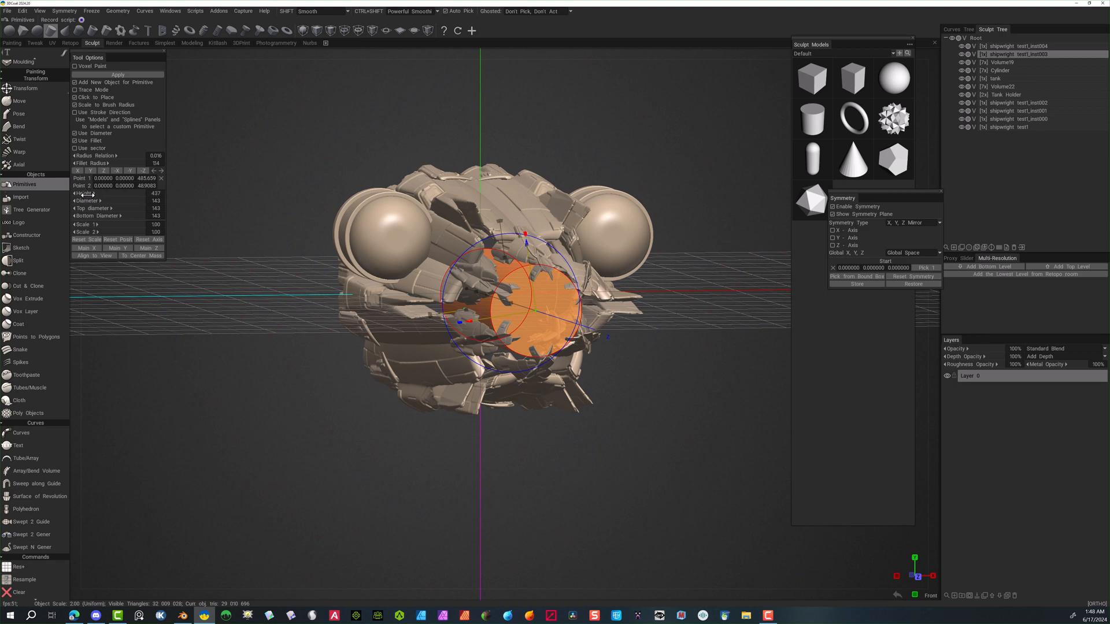
{"action": "left_click_drag", "start_coordinate": [109, 210], "coordinate": [136, 209]}
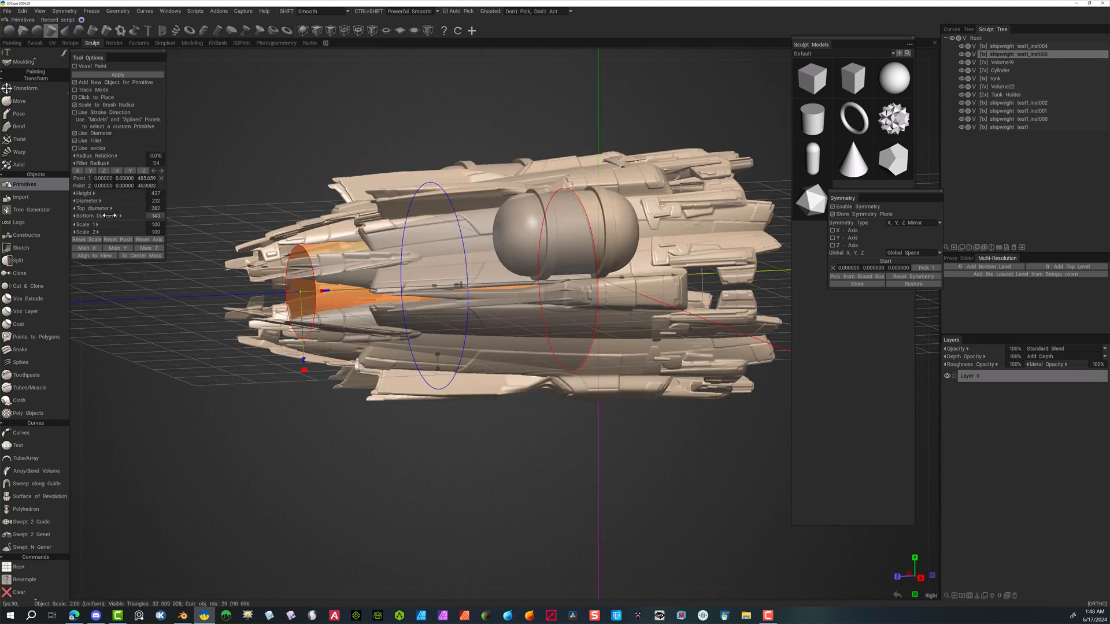
{"action": "left_click_drag", "start_coordinate": [110, 216], "coordinate": [114, 215]}
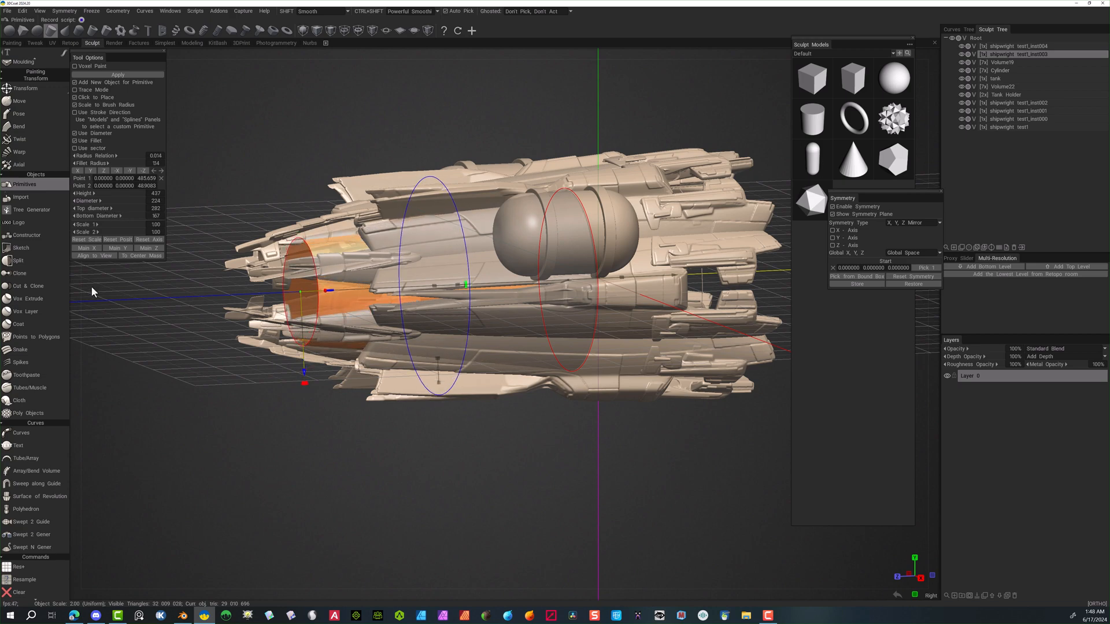
{"action": "left_click_drag", "start_coordinate": [111, 334], "coordinate": [349, 296], "text": "alt"}
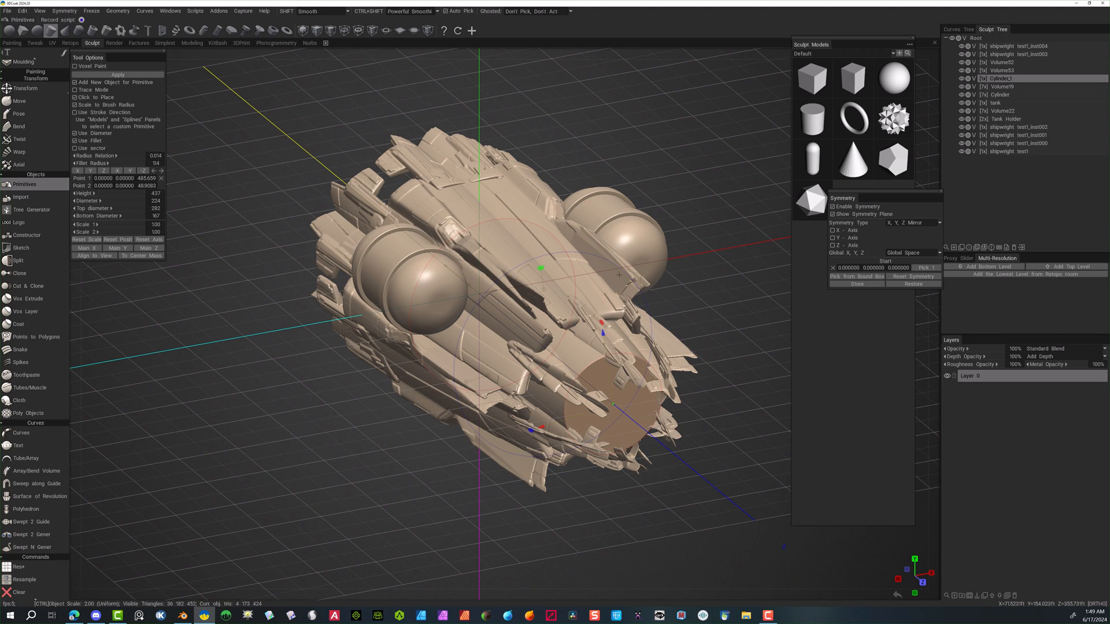
Turn off adding new objects and set up a cylinder primitive of height 546 and diameter 211 for subtraction through the hull's centre
{"action": "key", "text": "ctrl+z"}
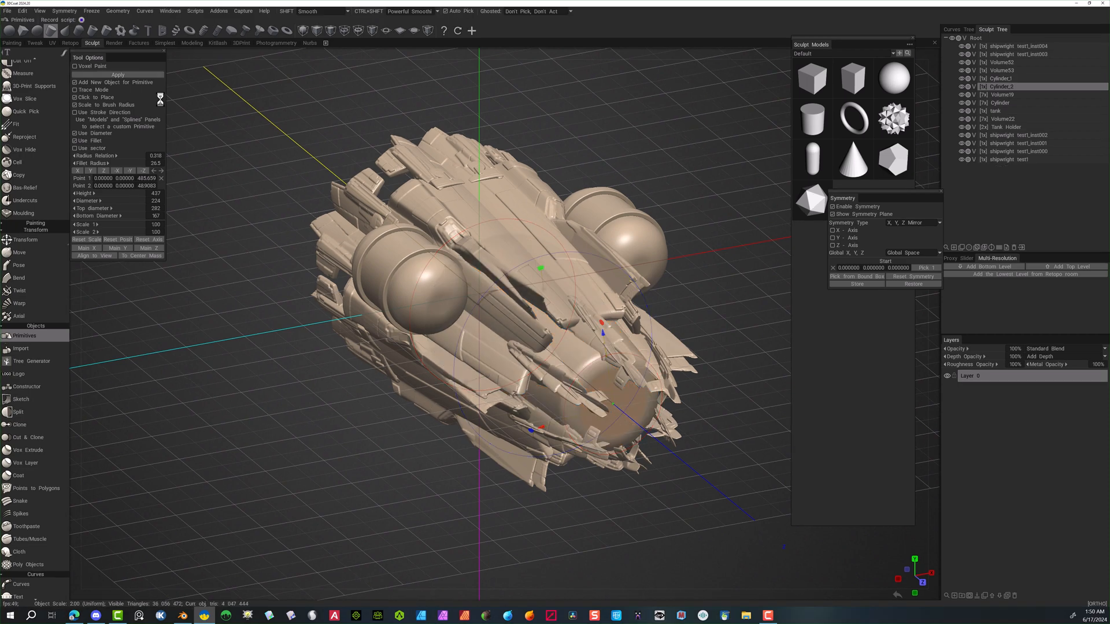
{"action": "left_click", "coordinate": [75, 82]}
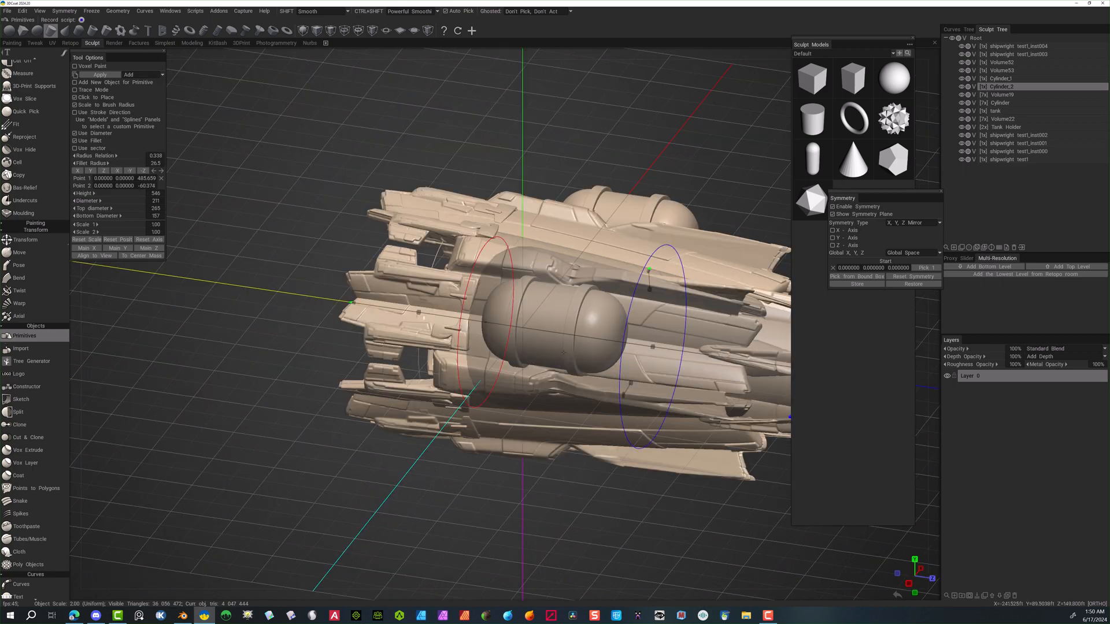
{"action": "left_click_drag", "start_coordinate": [244, 468], "coordinate": [290, 398]}
{"action": "right_click_drag", "start_coordinate": [289, 393], "coordinate": [221, 186]}
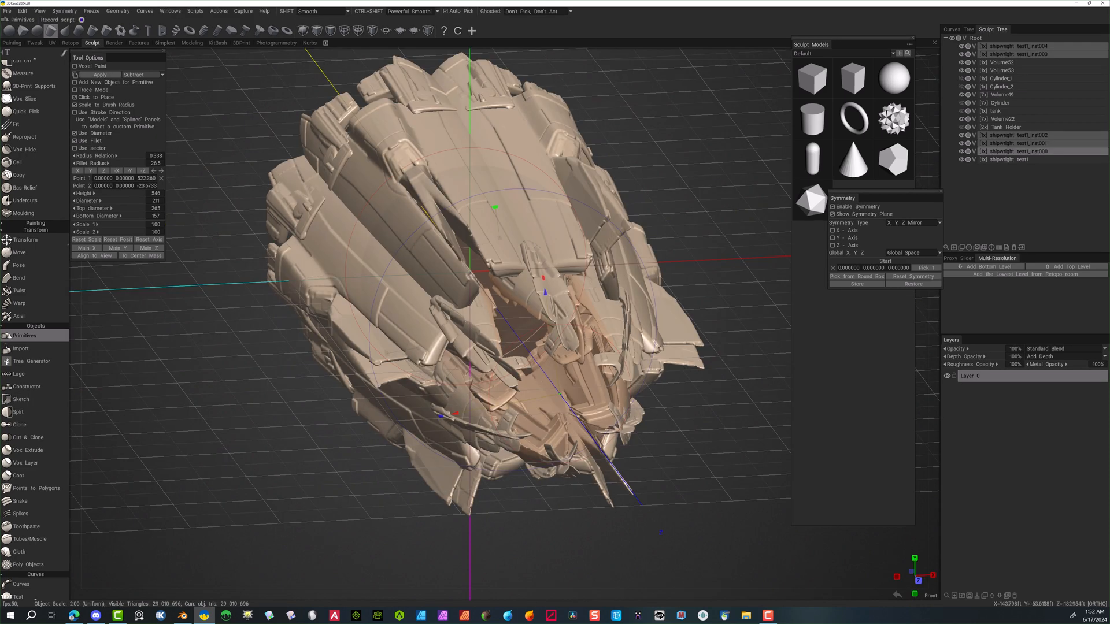
Merge the selected shipwright instance volumes into shipwright test1_inst000
{"action": "right_click", "coordinate": [1095, 152]}
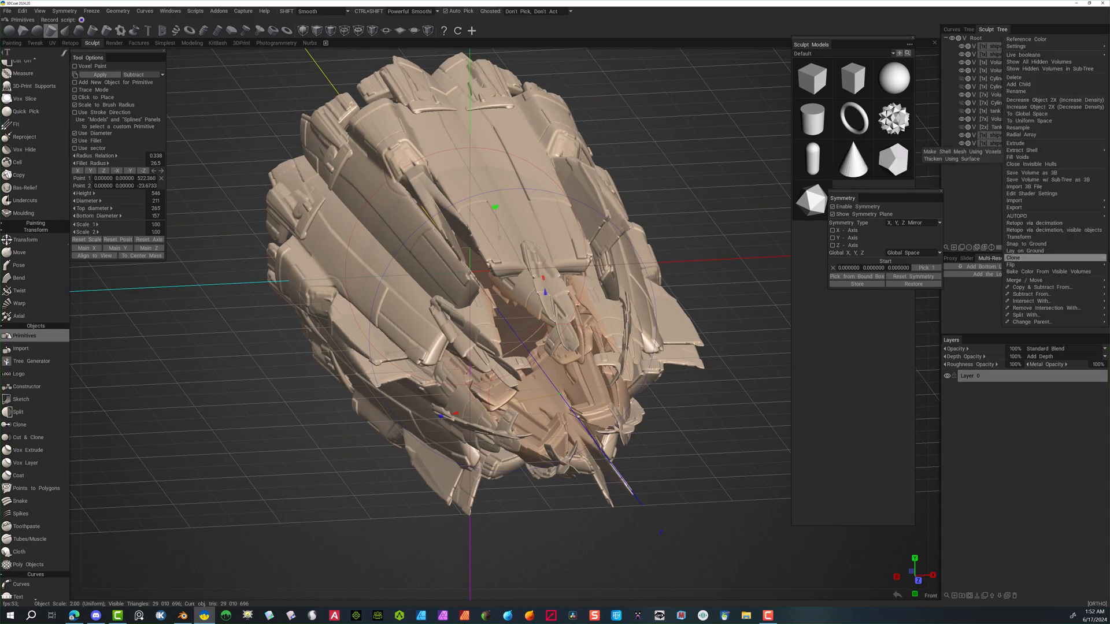
{"action": "mouse_move", "coordinate": [1040, 281]}
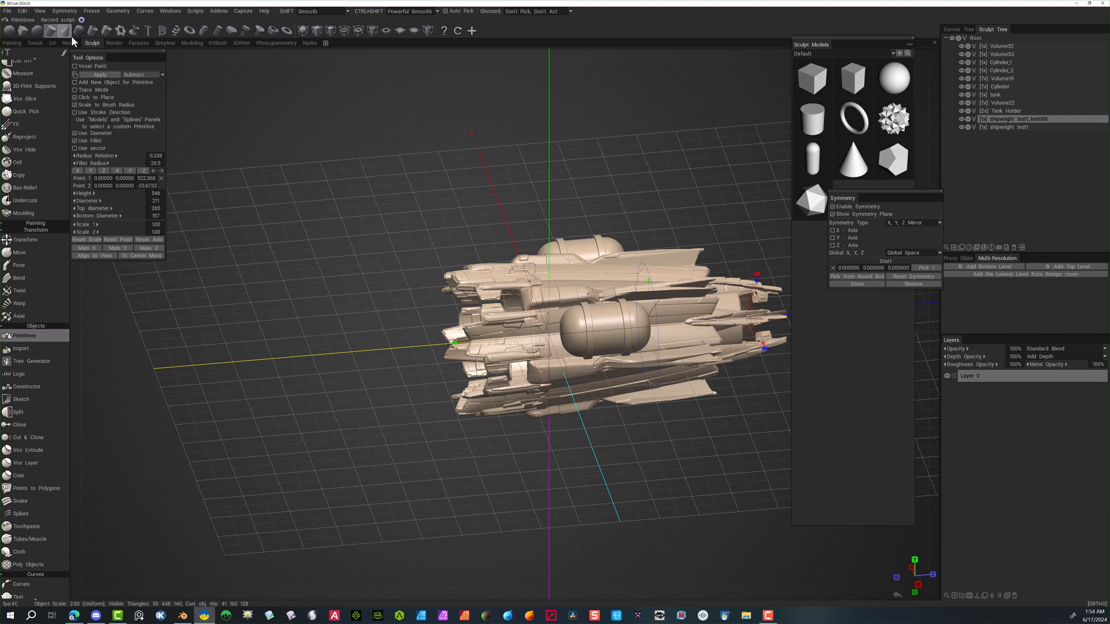
Place a tube primitive on the Z axis behind the ship at about Z -547 and show it in the Left view
{"action": "left_click", "coordinate": [92, 32]}
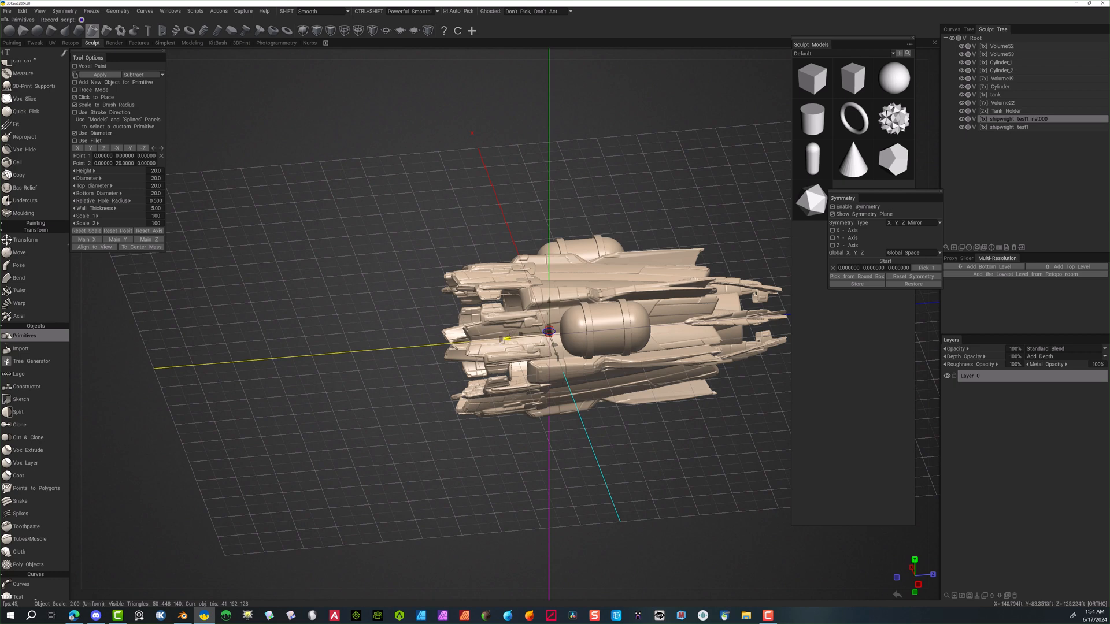
{"action": "left_click", "coordinate": [333, 350]}
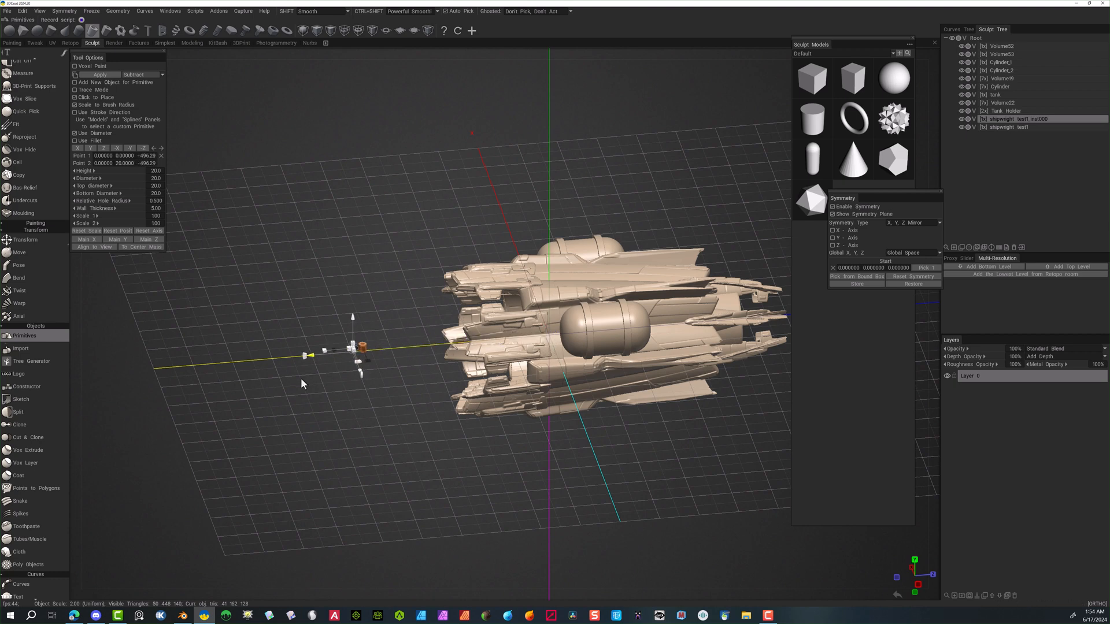
{"action": "left_click", "coordinate": [933, 53]}
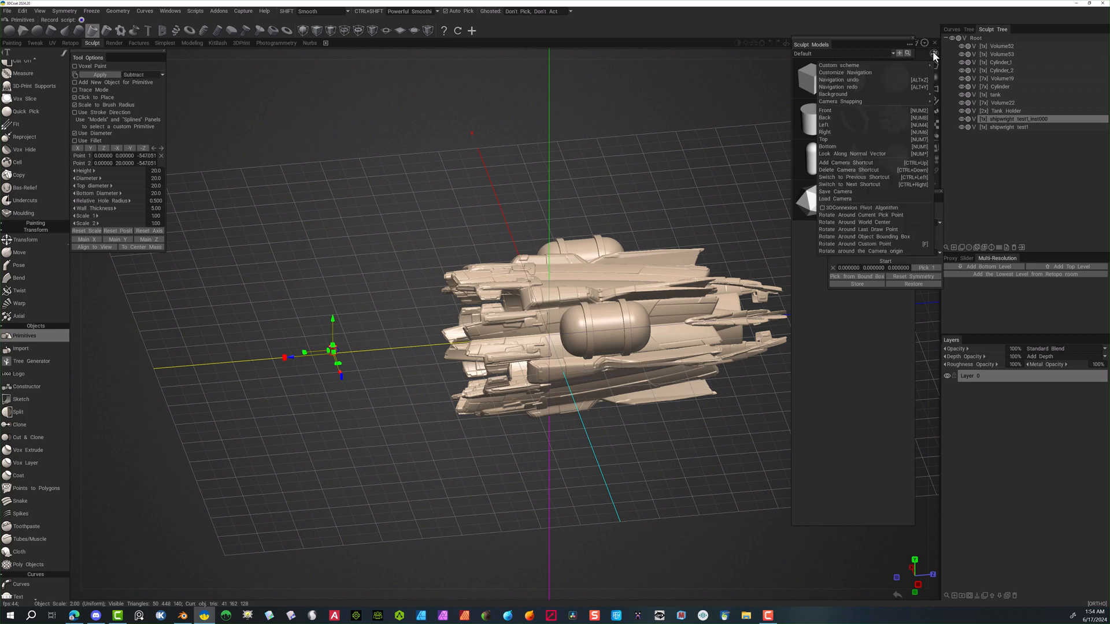
{"action": "left_click", "coordinate": [839, 130]}
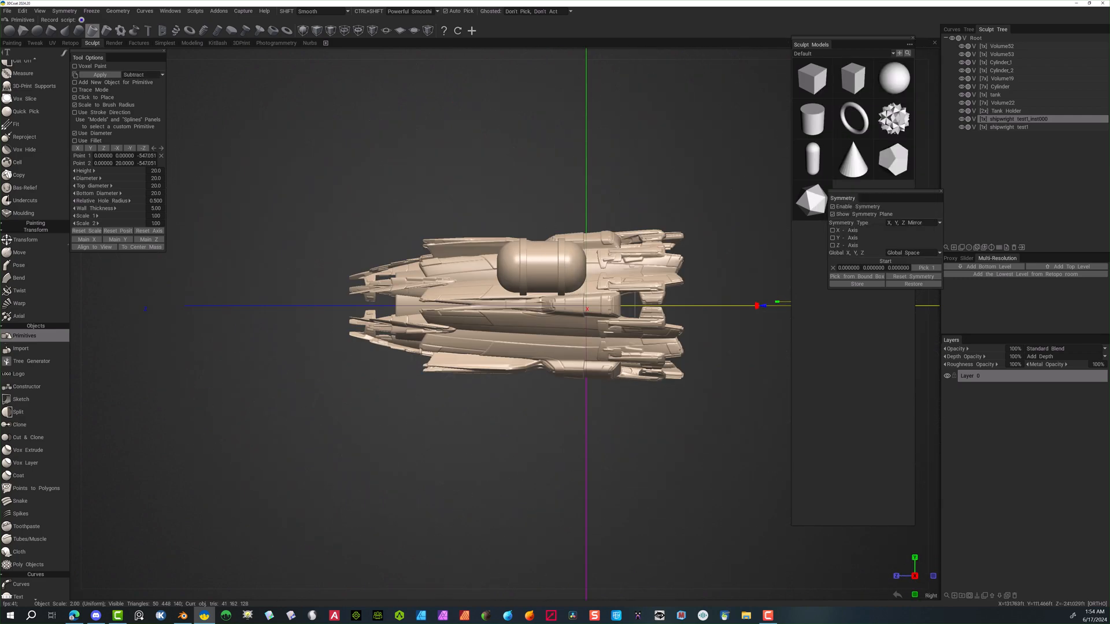
{"action": "scroll", "coordinate": [581, 428], "scroll_direction": "down", "scroll_amount": 3}
{"action": "left_click_drag", "start_coordinate": [546, 423], "coordinate": [575, 405]}
{"action": "left_click", "coordinate": [925, 44]}
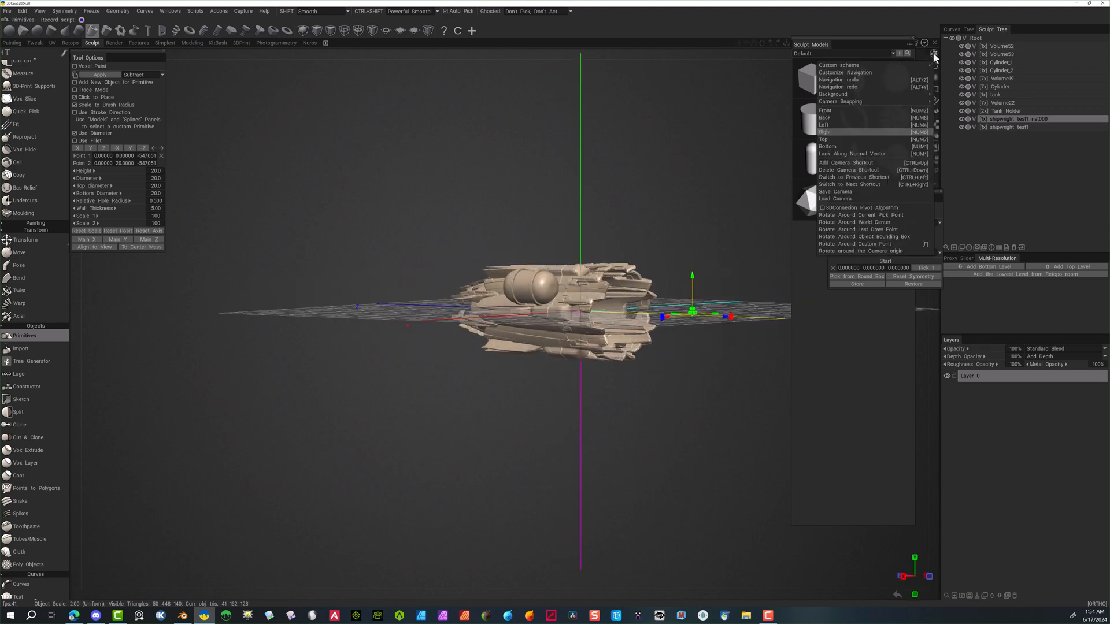
{"action": "left_click", "coordinate": [825, 125]}
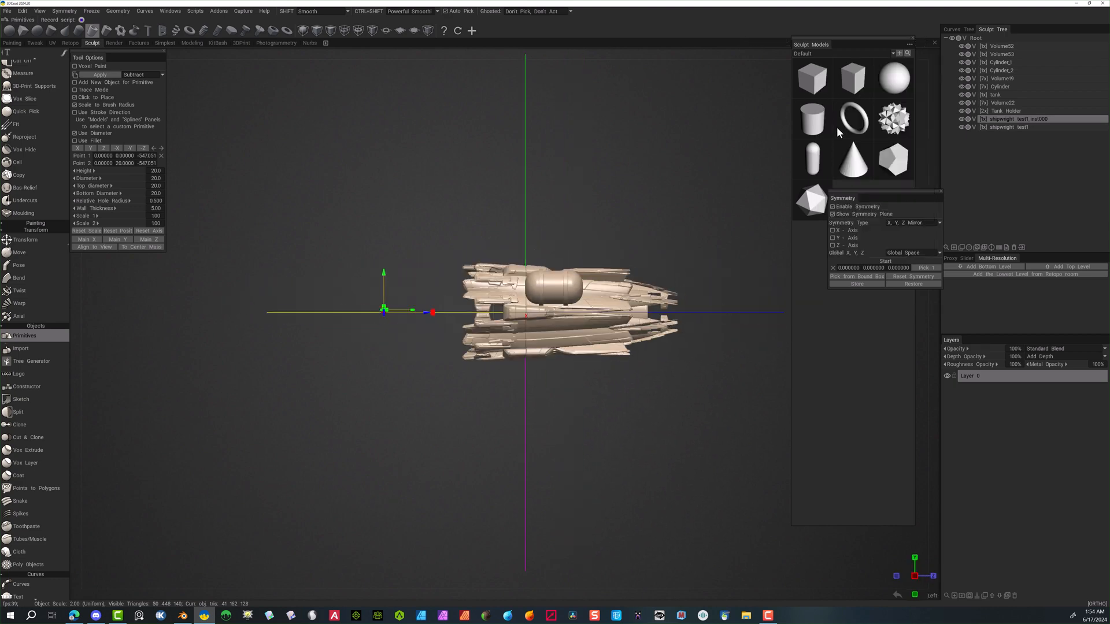
{"action": "right_click_drag", "start_coordinate": [359, 219], "coordinate": [563, 139]}
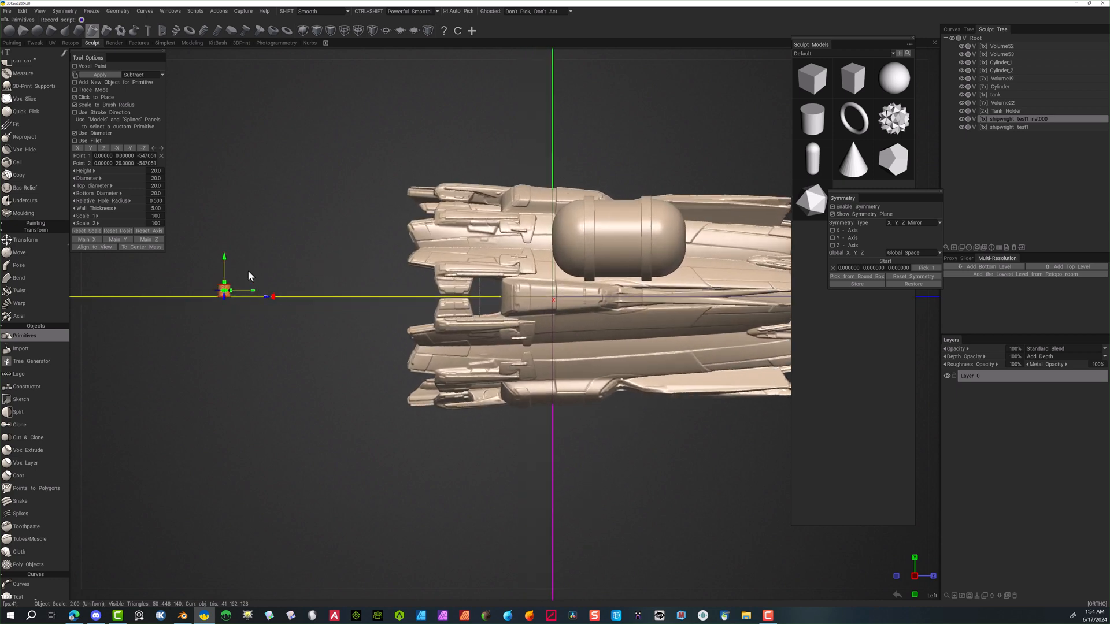
Slide the tube into the rear of the hull at about Z -248 and size it to height 349 and diameter 294
{"action": "left_click_drag", "start_coordinate": [268, 302], "coordinate": [226, 359]}
{"action": "left_click_drag", "start_coordinate": [261, 300], "coordinate": [487, 299]}
{"action": "left_click_drag", "start_coordinate": [100, 180], "coordinate": [209, 194]}
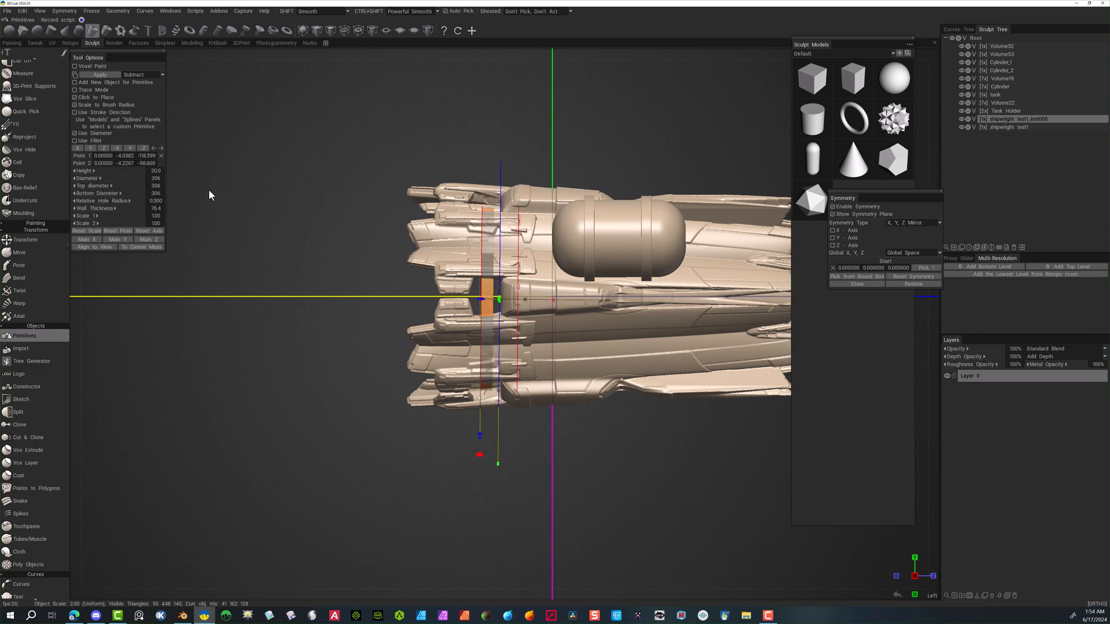
{"action": "left_click_drag", "start_coordinate": [253, 249], "coordinate": [730, 221], "text": "alt"}
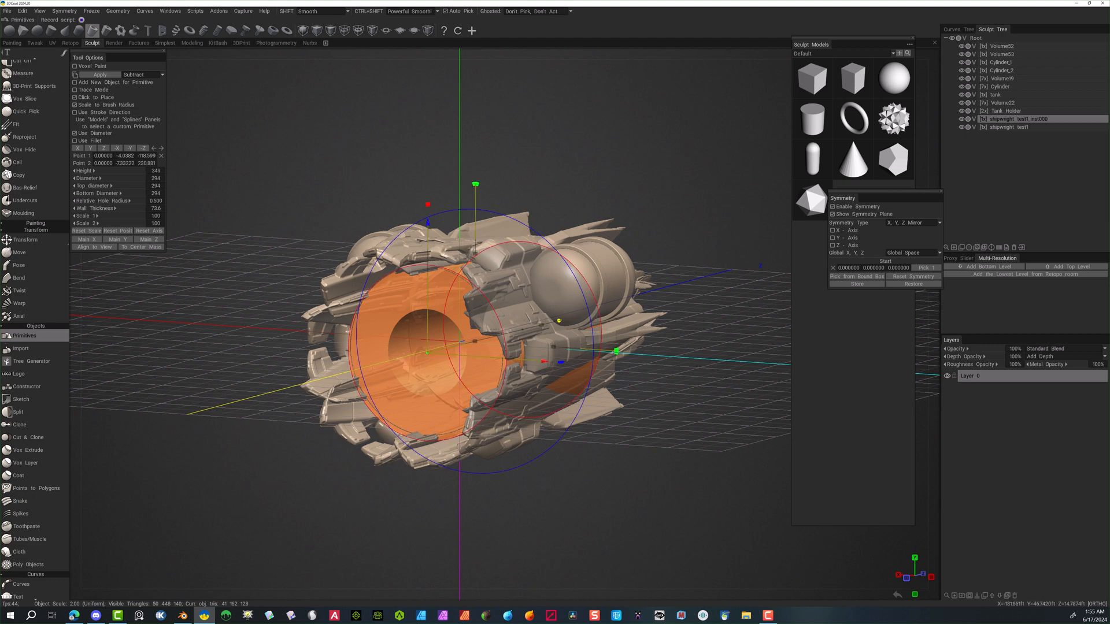
{"action": "left_click_drag", "start_coordinate": [559, 321], "coordinate": [524, 329]}
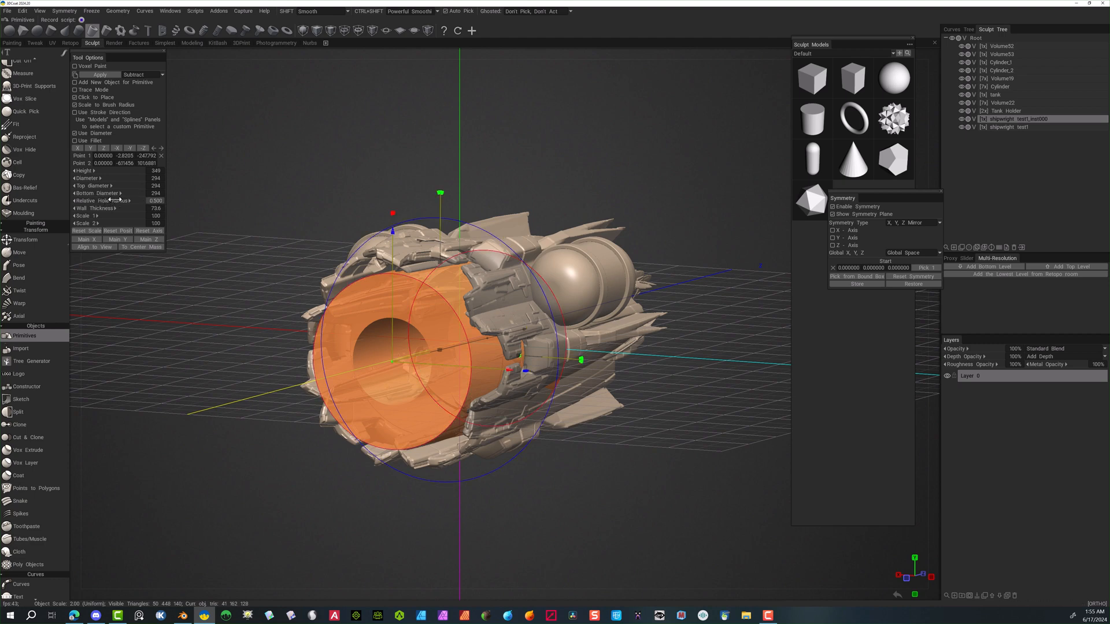
Thin the tube's wall by setting its relative hole radius to 0.955
{"action": "left_click_drag", "start_coordinate": [115, 200], "coordinate": [137, 199]}
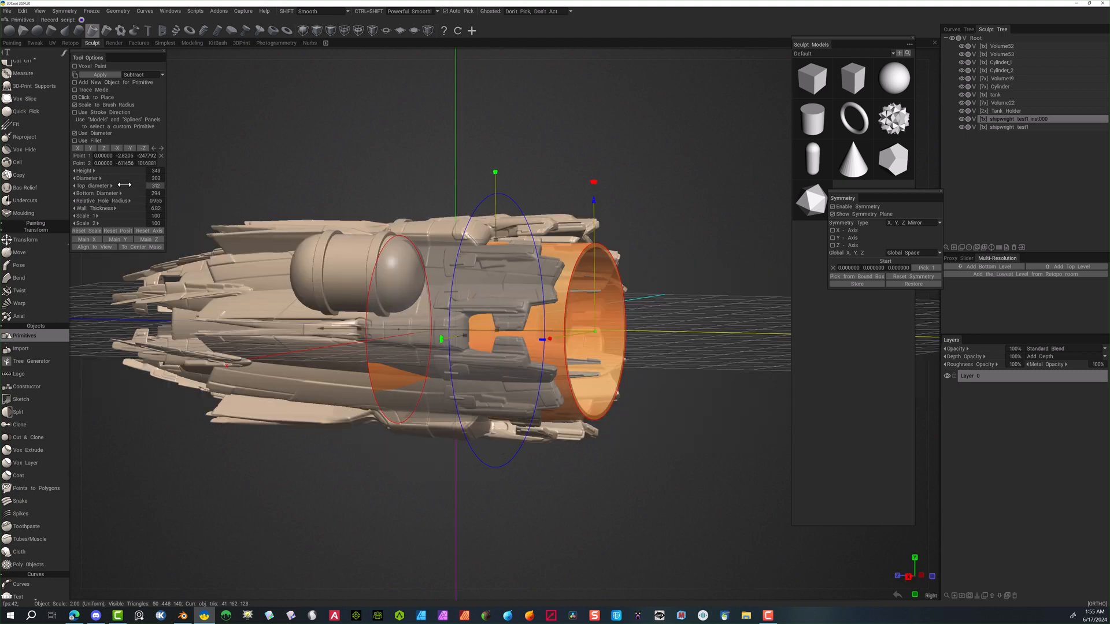
{"action": "left_click_drag", "start_coordinate": [124, 185], "coordinate": [120, 190]}
{"action": "key", "text": "ctrl+z"}
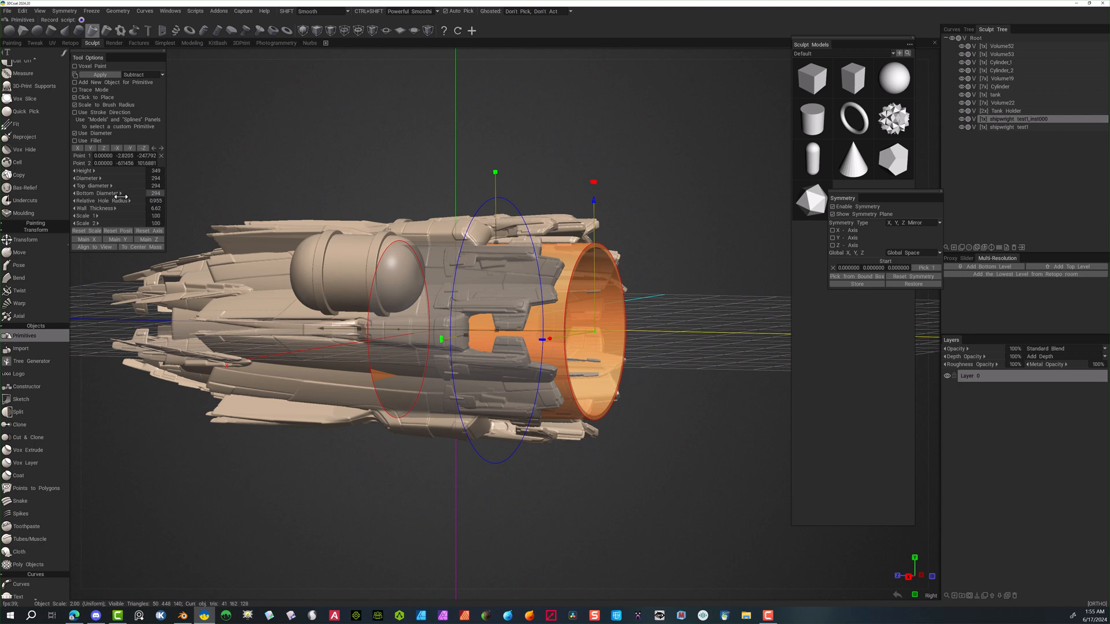
Taper the tube to a top diameter of 304 and a bottom diameter of 393, and add it to the hull
{"action": "left_click_drag", "start_coordinate": [121, 194], "coordinate": [126, 200]}
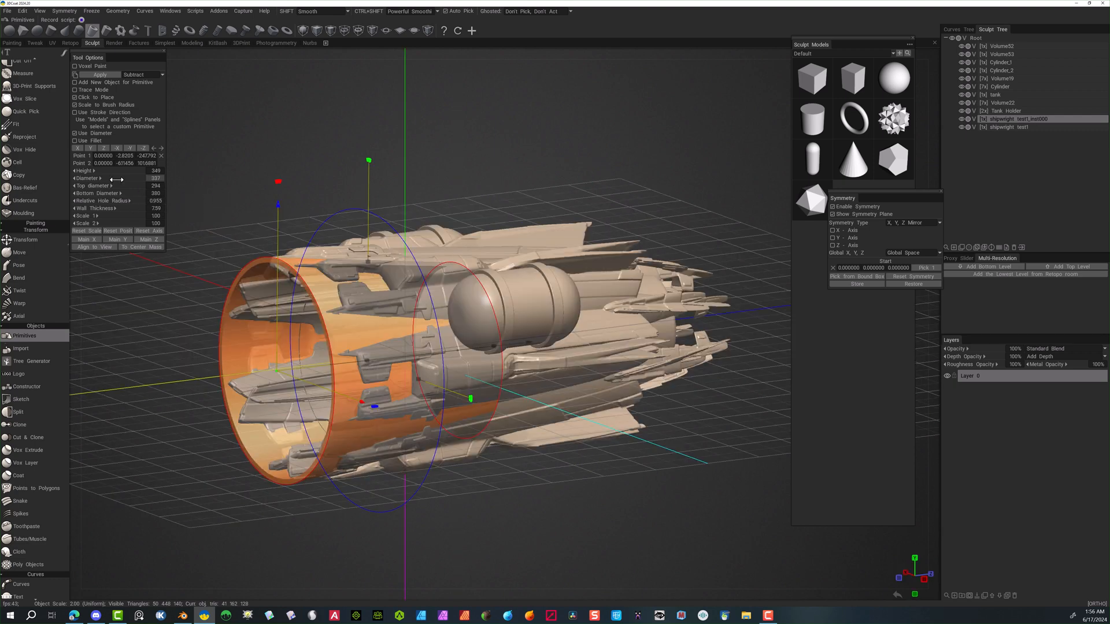
{"action": "left_click_drag", "start_coordinate": [118, 179], "coordinate": [119, 179]}
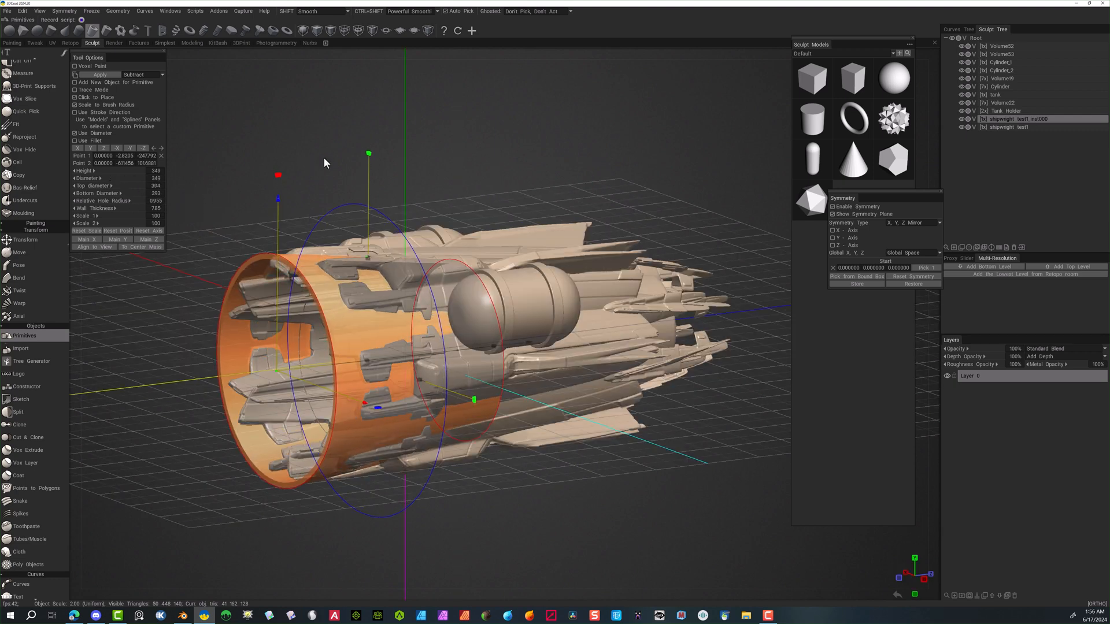
{"action": "left_click_drag", "start_coordinate": [443, 133], "coordinate": [227, 134], "text": "alt"}
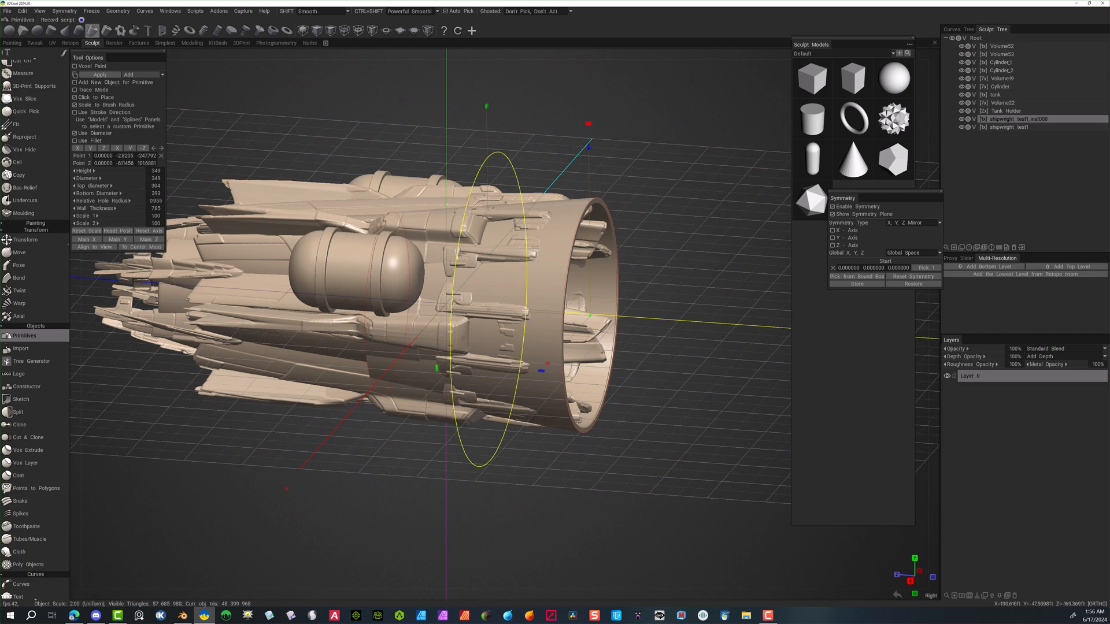
Slide the tube primitive back along the Z axis to about Z -500 and set its top diameter to 393
{"action": "scroll", "coordinate": [626, 179], "scroll_direction": "down", "scroll_amount": 4}
{"action": "left_click_drag", "start_coordinate": [627, 183], "coordinate": [656, 226]}
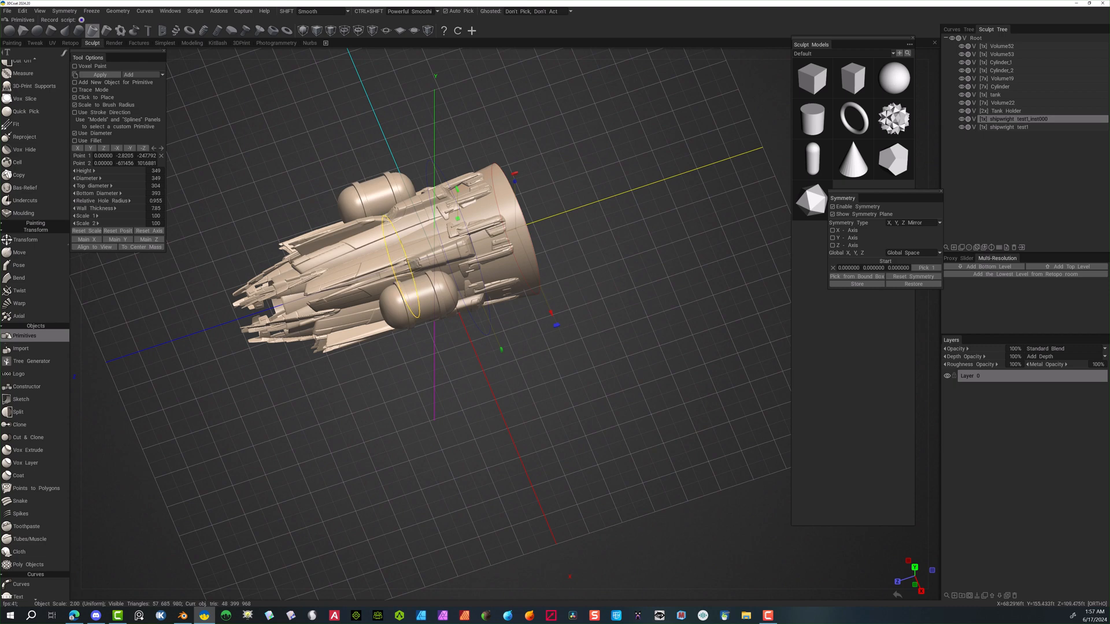
{"action": "left_click_drag", "start_coordinate": [356, 283], "coordinate": [438, 253]}
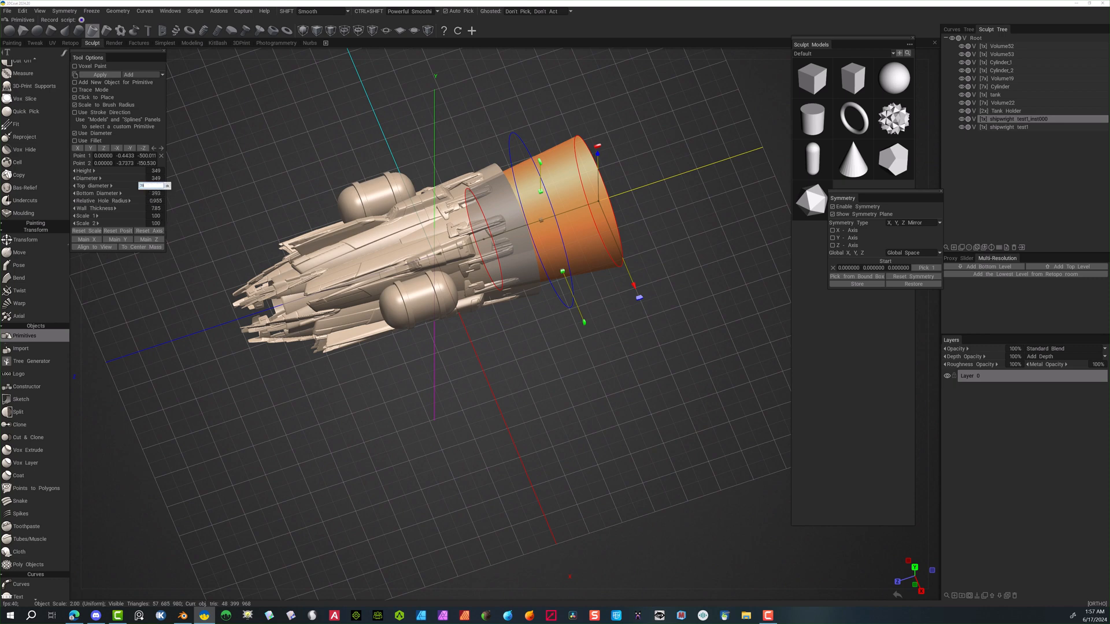
{"action": "key", "text": "Return"}
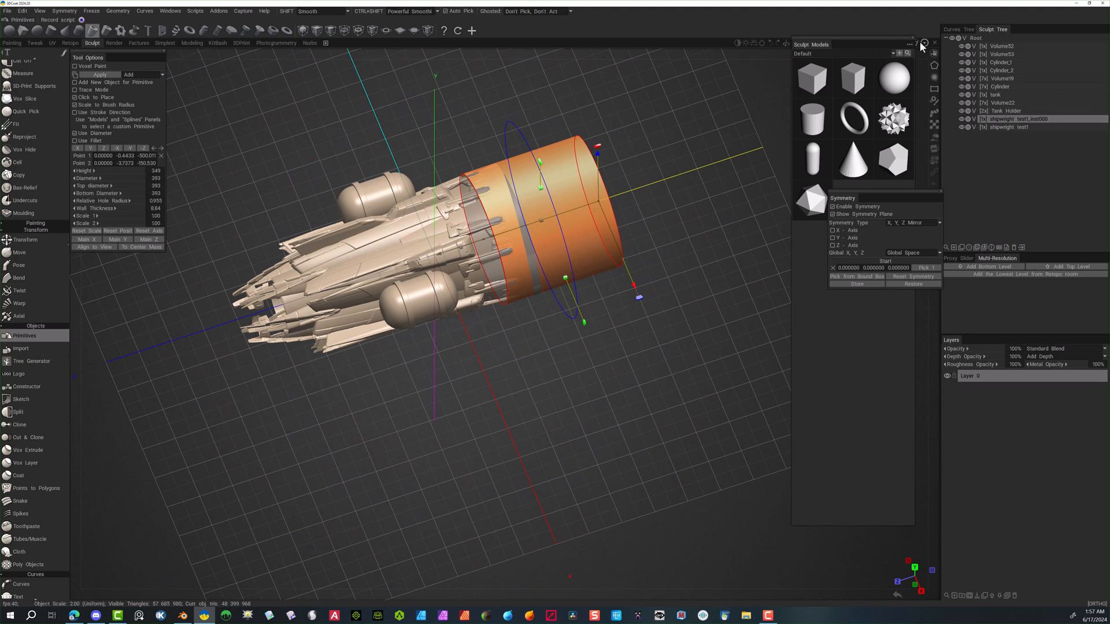
Shorten the rear tube to height 254 in the Right view, set its top diameter to 399 and add it to the hull
{"action": "left_click", "coordinate": [935, 55]}
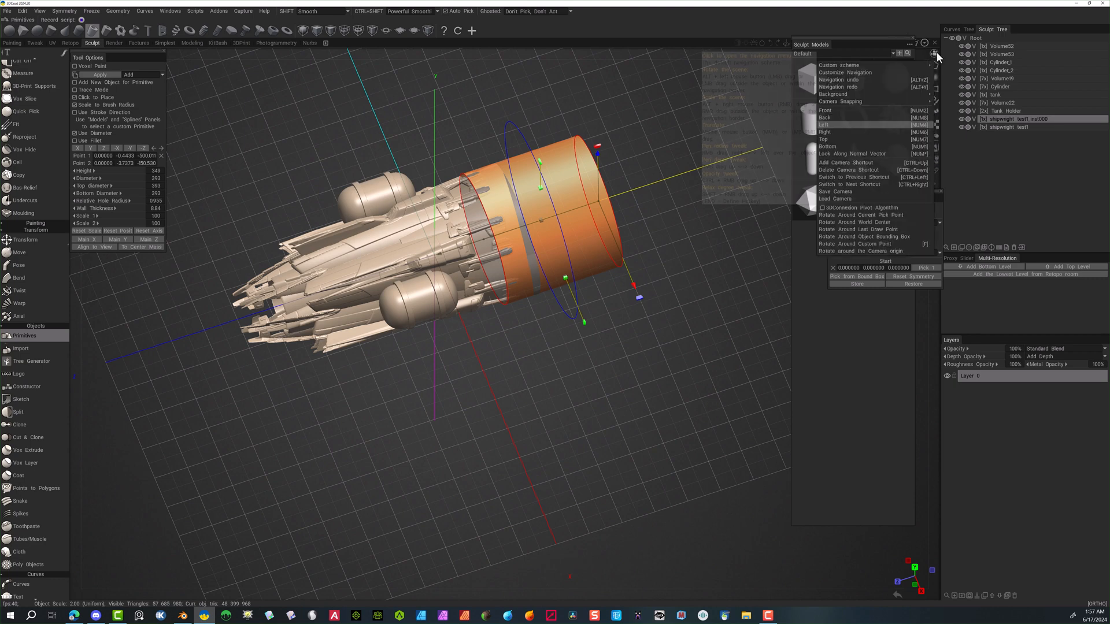
{"action": "left_click", "coordinate": [834, 131]}
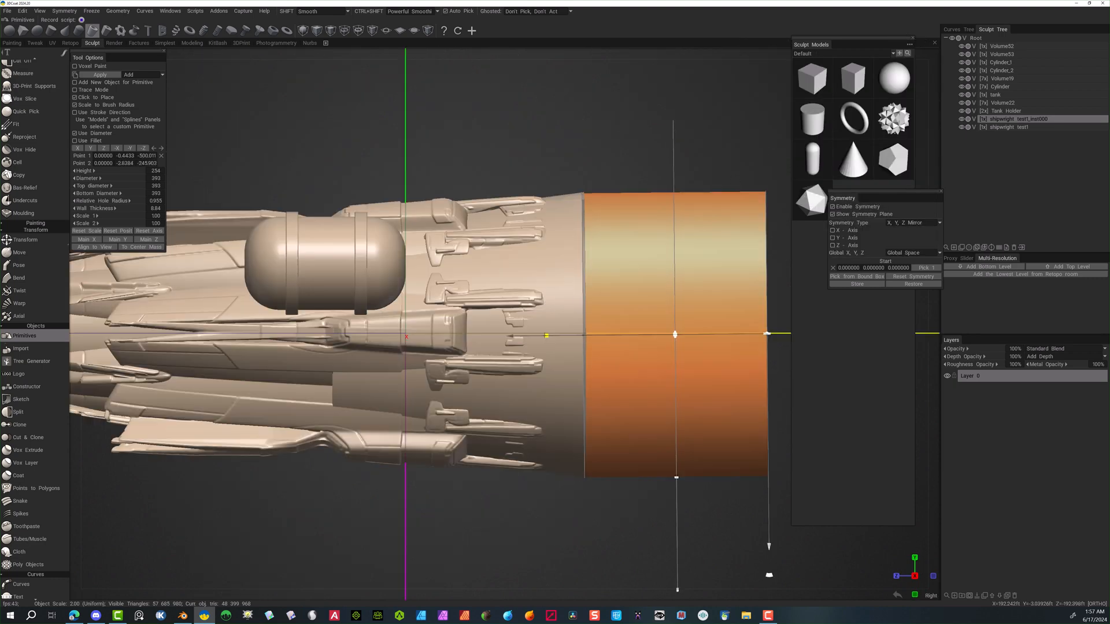
{"action": "scroll", "coordinate": [546, 503], "scroll_direction": "down", "scroll_amount": 3}
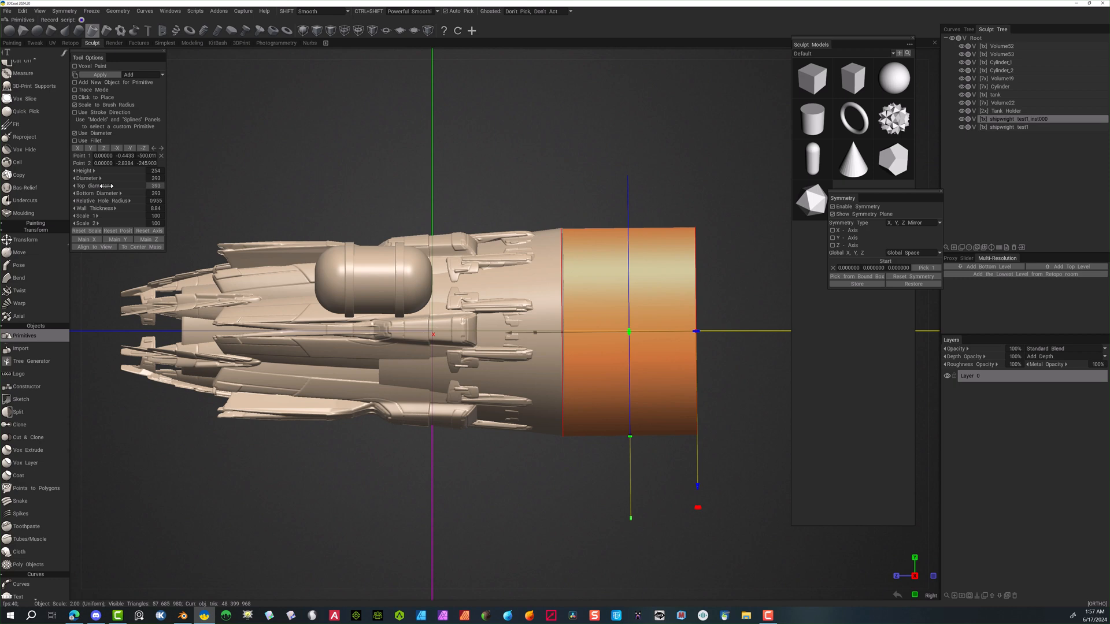
{"action": "left_click_drag", "start_coordinate": [109, 185], "coordinate": [111, 186]}
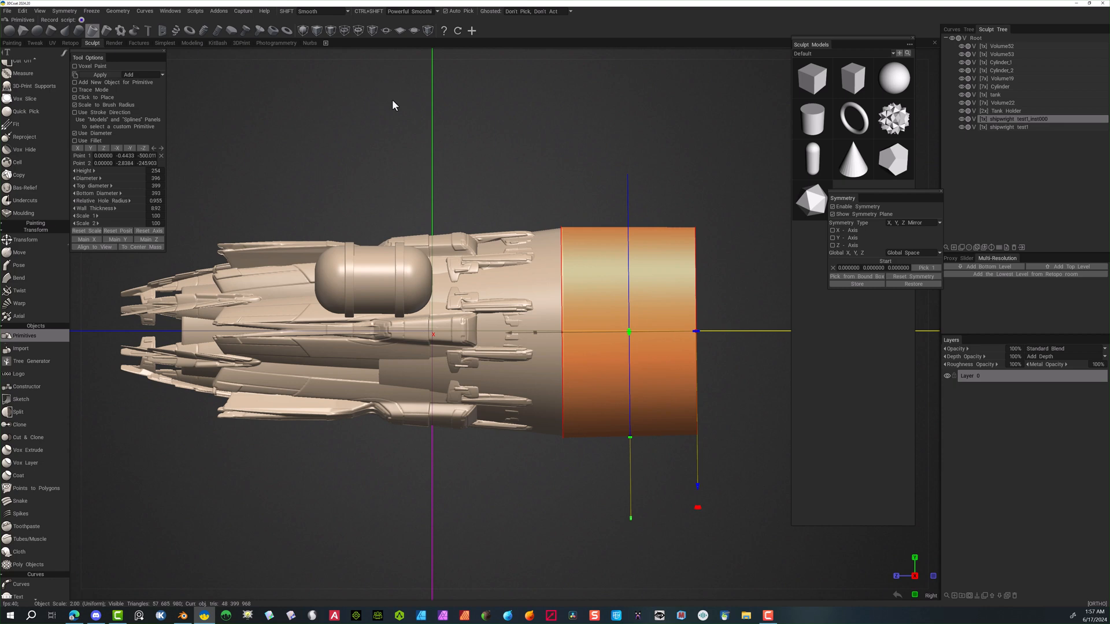
{"action": "key", "text": "Return"}
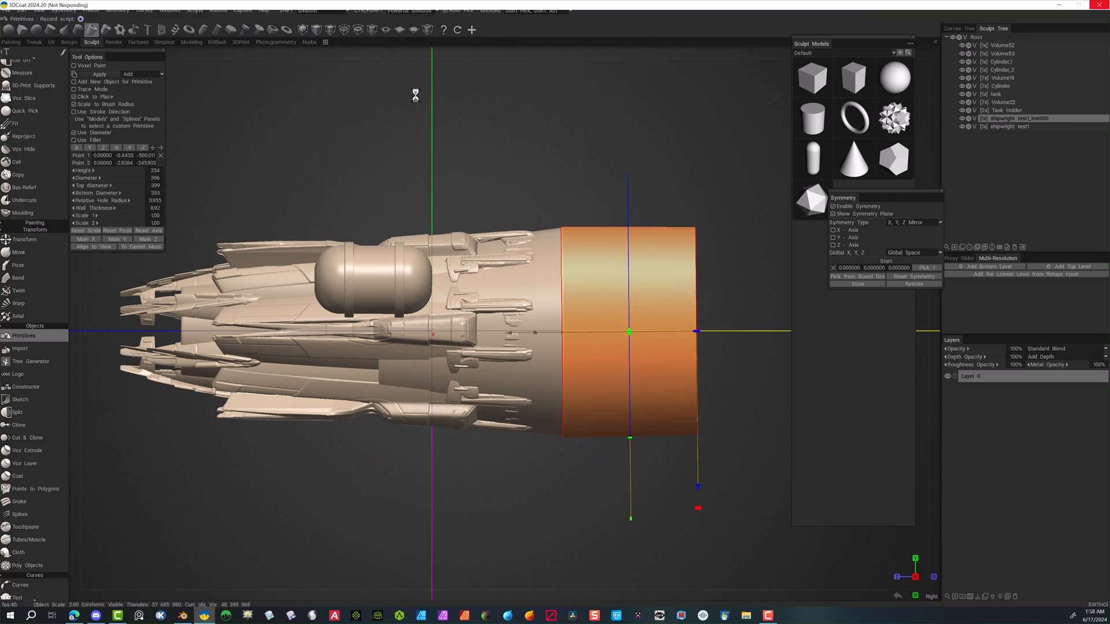
{"action": "left_click_drag", "start_coordinate": [466, 90], "coordinate": [643, 99], "text": "alt"}
{"action": "scroll", "coordinate": [572, 125], "scroll_direction": "down", "scroll_amount": 1}
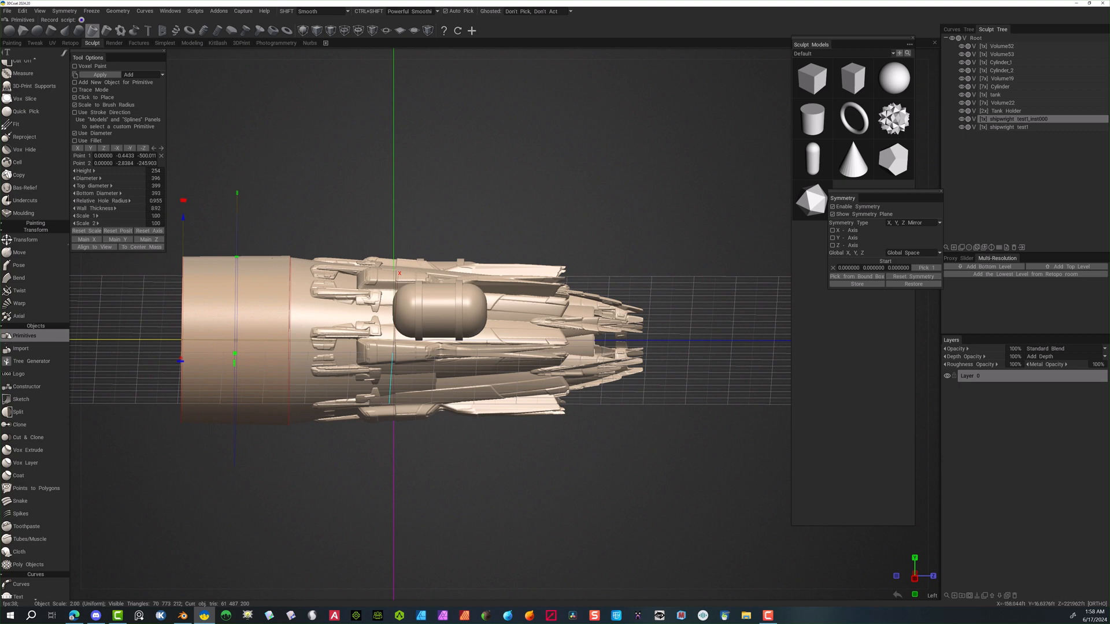
{"action": "left_click_drag", "start_coordinate": [636, 180], "coordinate": [619, 206]}
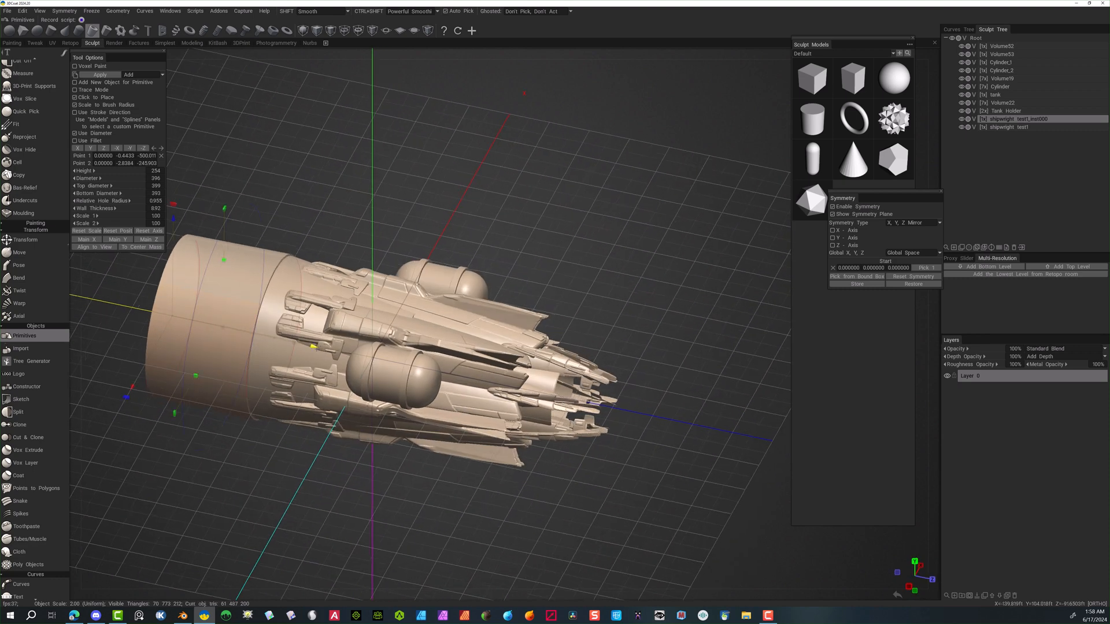
Slide the thin ring to about Z -260 on the hull, enlarge its diameter to 406 with an outer fillet, and add it
{"action": "left_click_drag", "start_coordinate": [294, 342], "coordinate": [203, 322]}
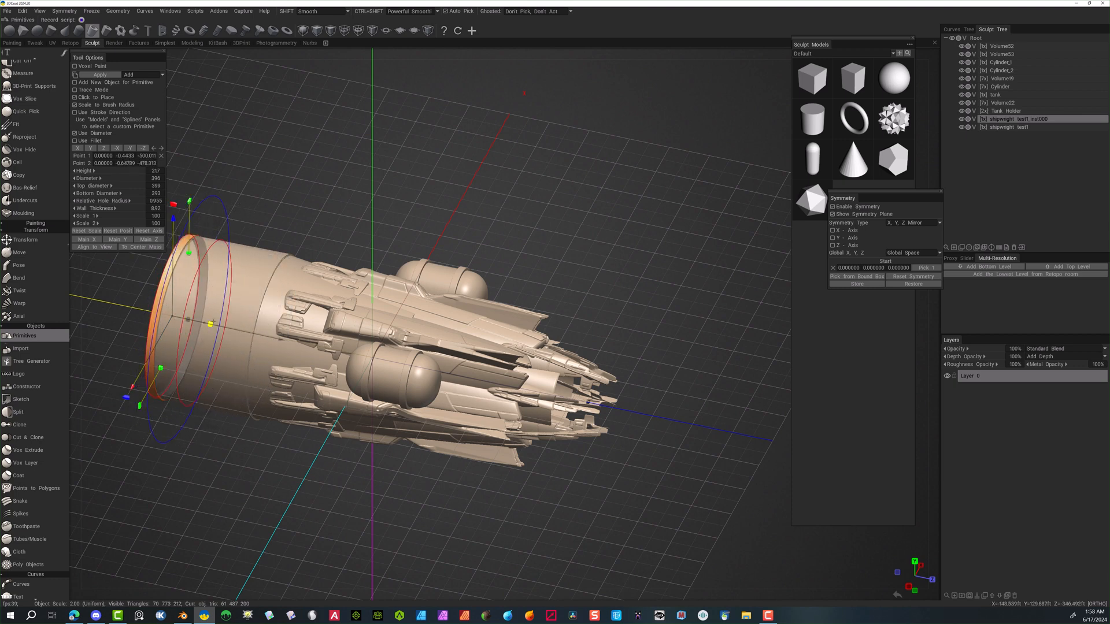
{"action": "left_click_drag", "start_coordinate": [279, 340], "coordinate": [376, 360]}
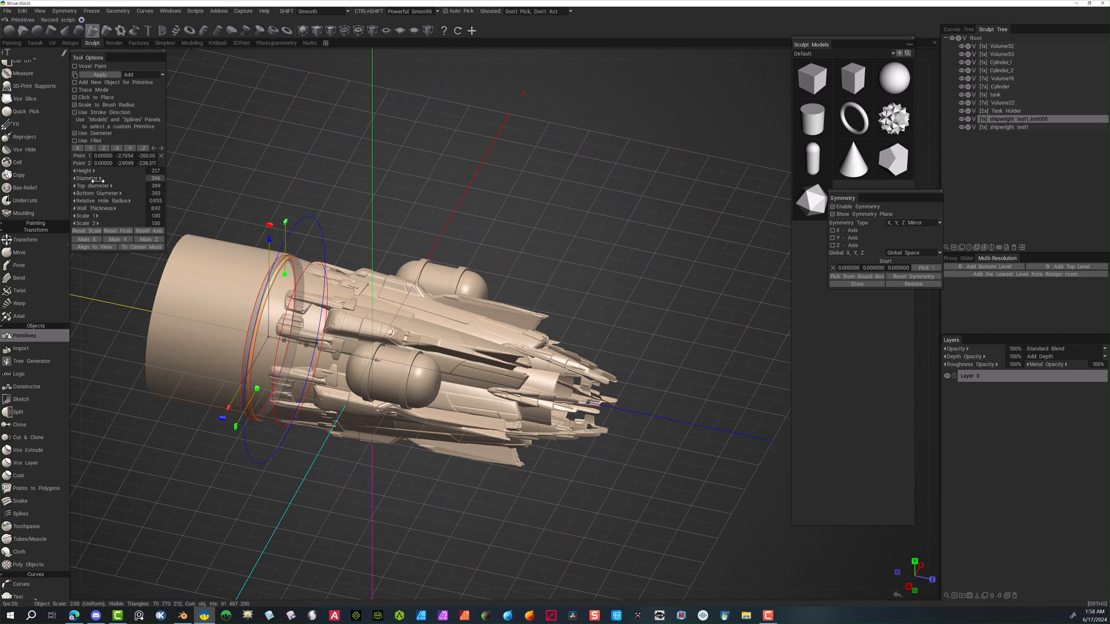
{"action": "left_click_drag", "start_coordinate": [95, 180], "coordinate": [100, 184]}
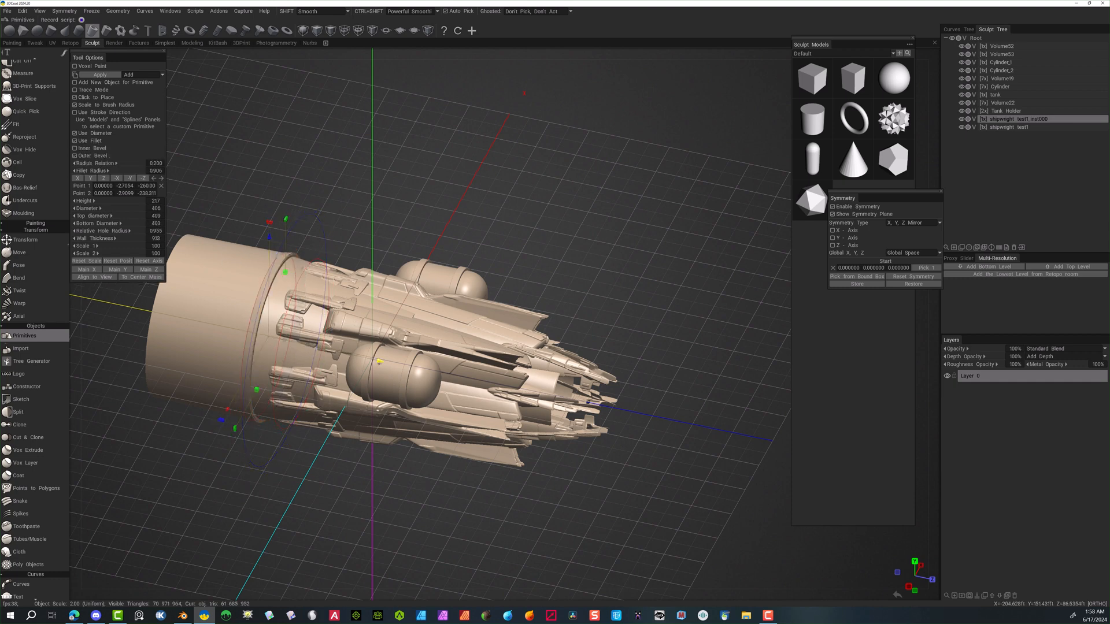
Add a 76.6 high band to the rear hull at about Z -465 and slide the primitive forward to about Z -356
{"action": "left_click_drag", "start_coordinate": [379, 362], "coordinate": [324, 349]}
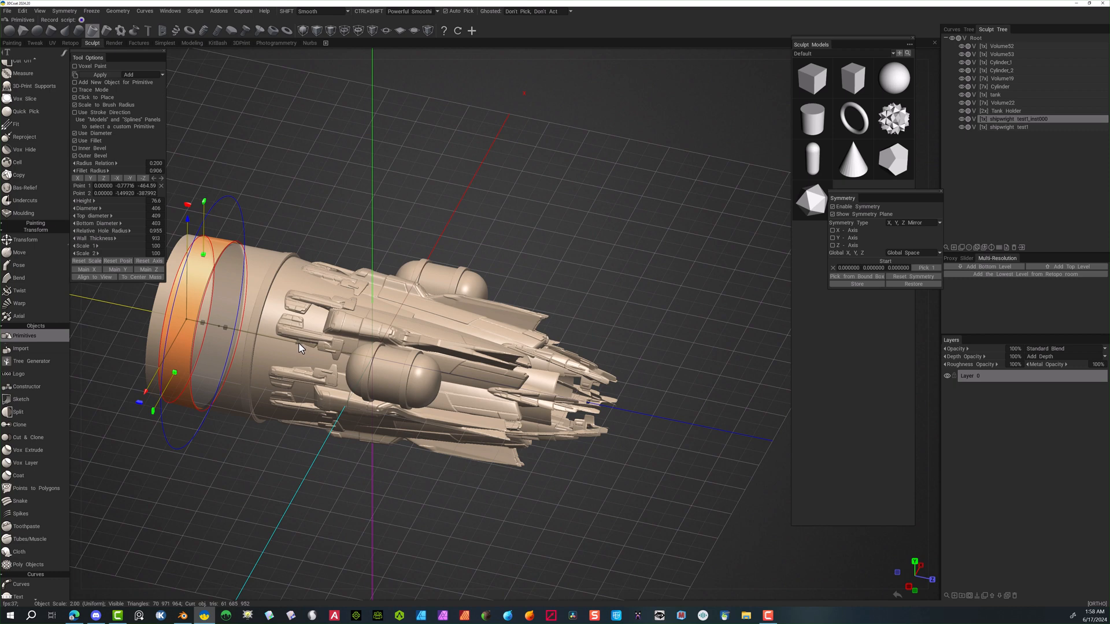
{"action": "key", "text": "Return"}
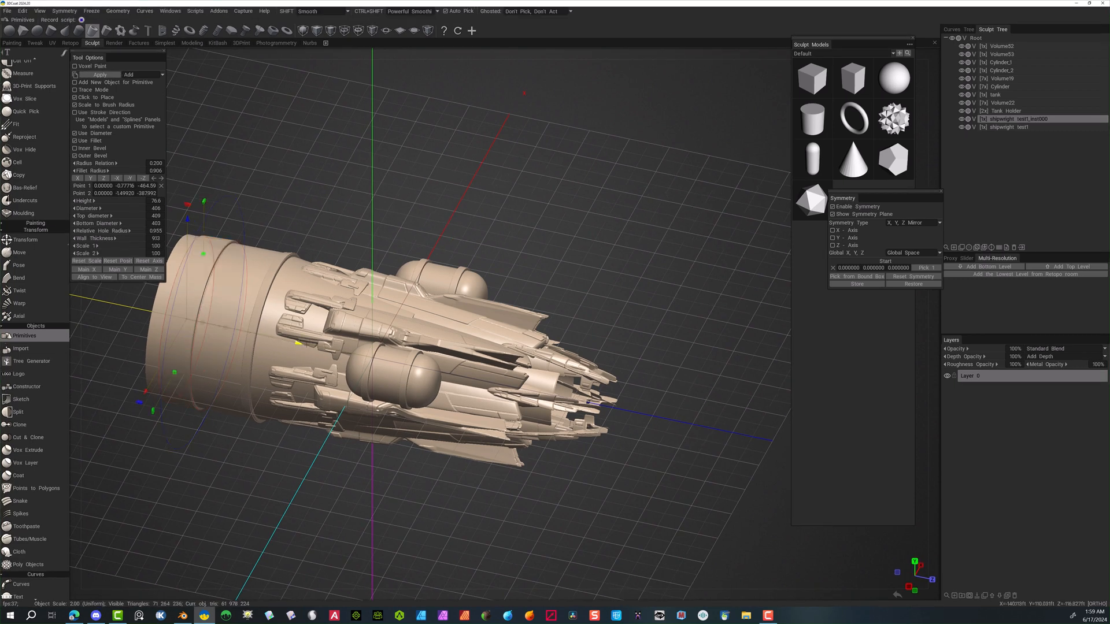
{"action": "left_click_drag", "start_coordinate": [299, 343], "coordinate": [342, 352]}
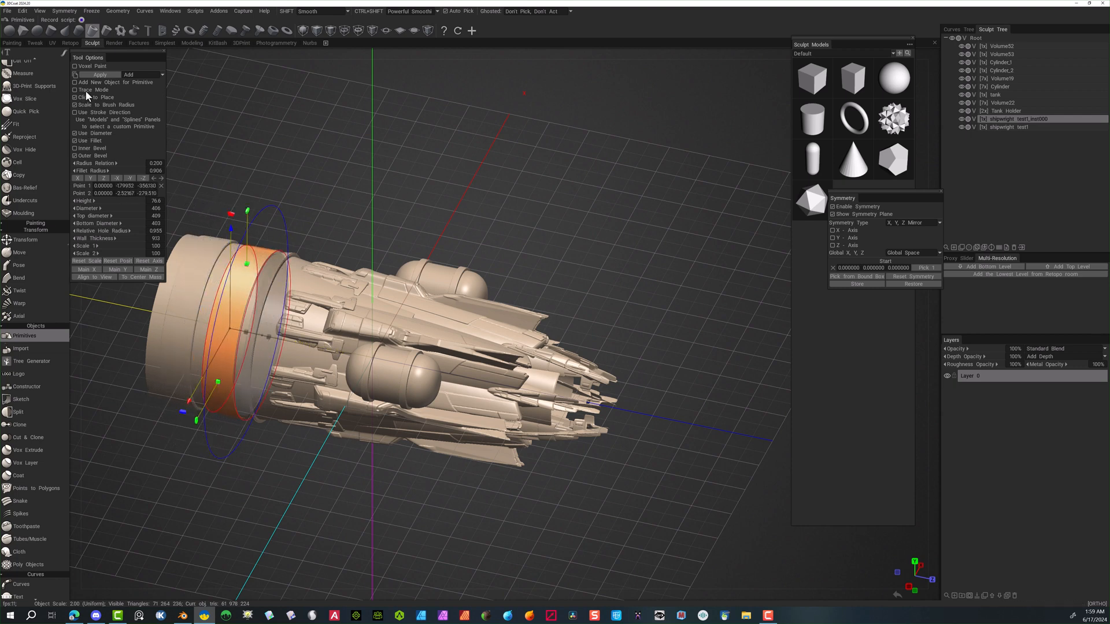
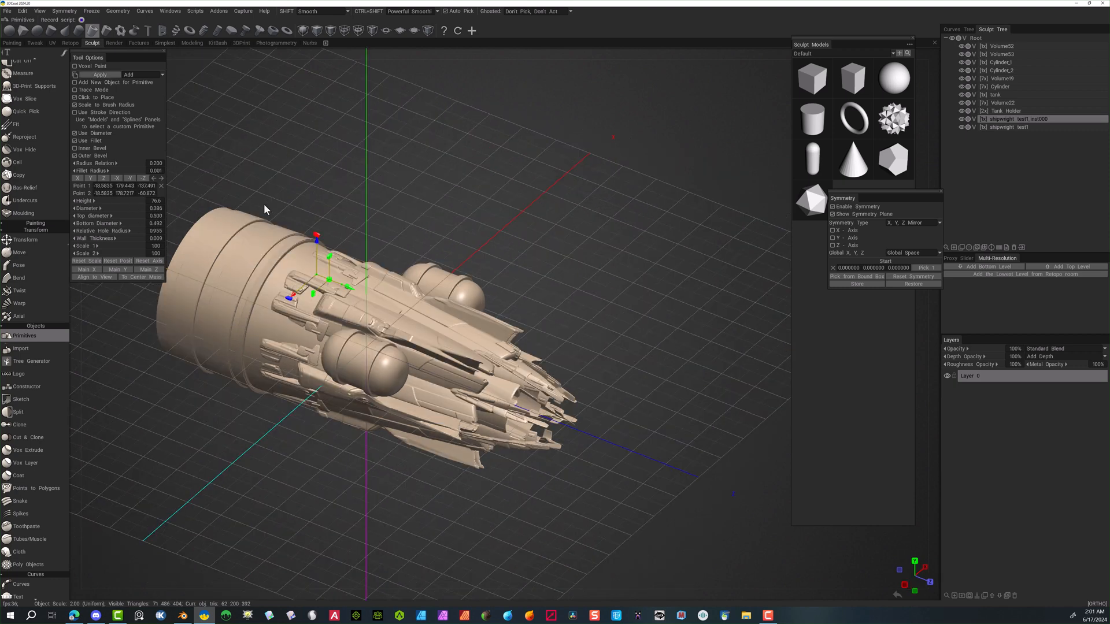
Enlarge the ring primitive to diameter 373 and align it with the hull's axis at about Z -360 in the Left view
{"action": "right_click_drag", "start_coordinate": [331, 203], "coordinate": [512, 188]}
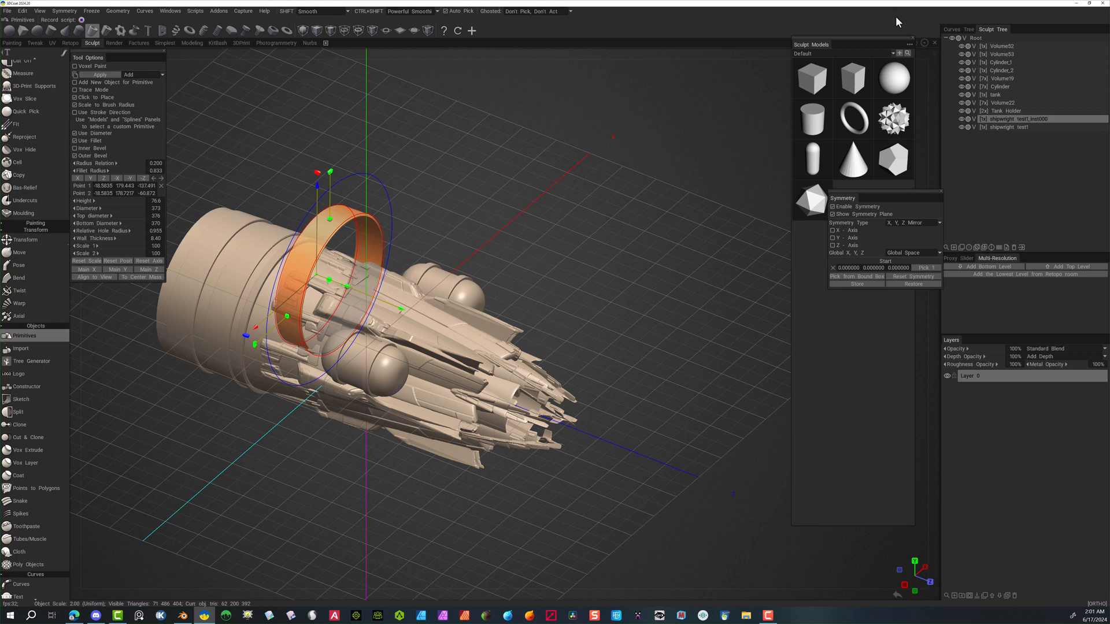
{"action": "left_click", "coordinate": [925, 42]}
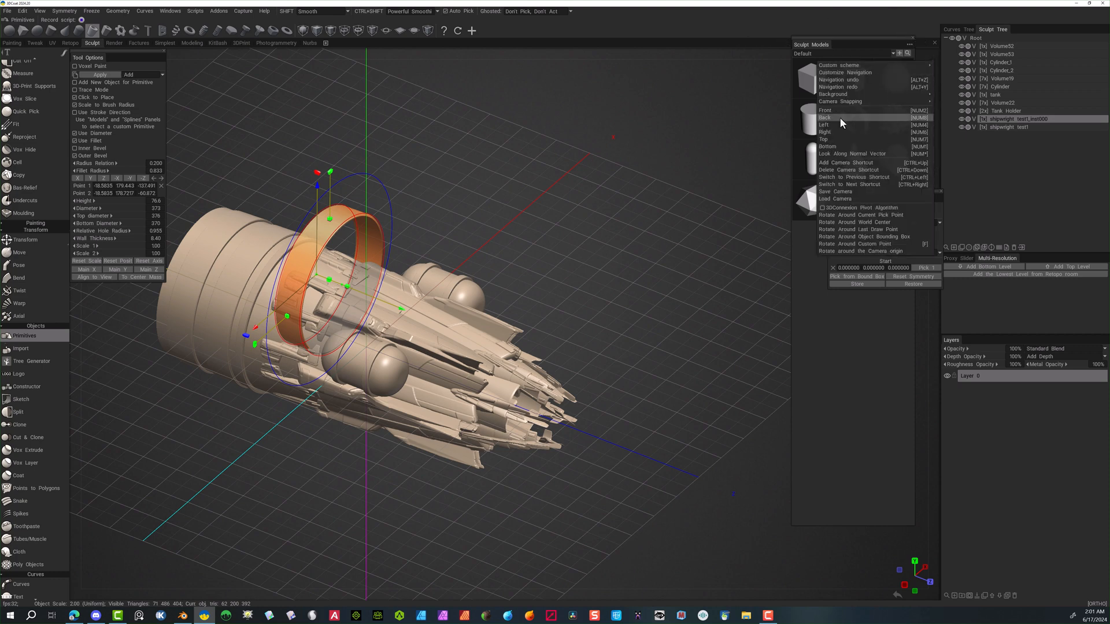
{"action": "left_click", "coordinate": [826, 125]}
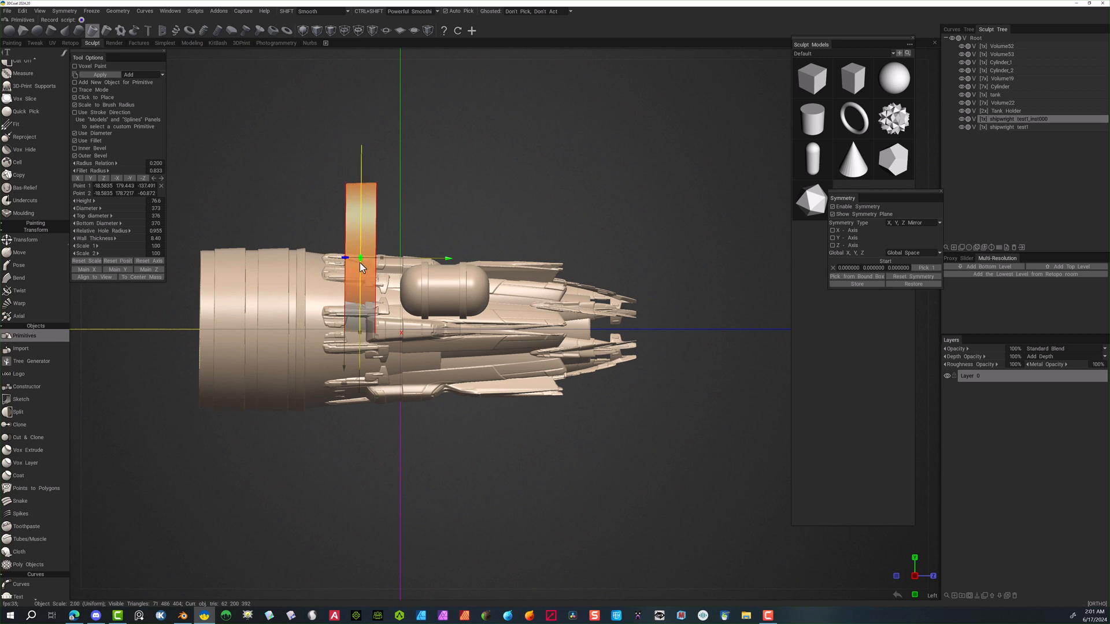
{"action": "left_click_drag", "start_coordinate": [344, 379], "coordinate": [343, 443]}
{"action": "left_click_drag", "start_coordinate": [447, 327], "coordinate": [358, 329]}
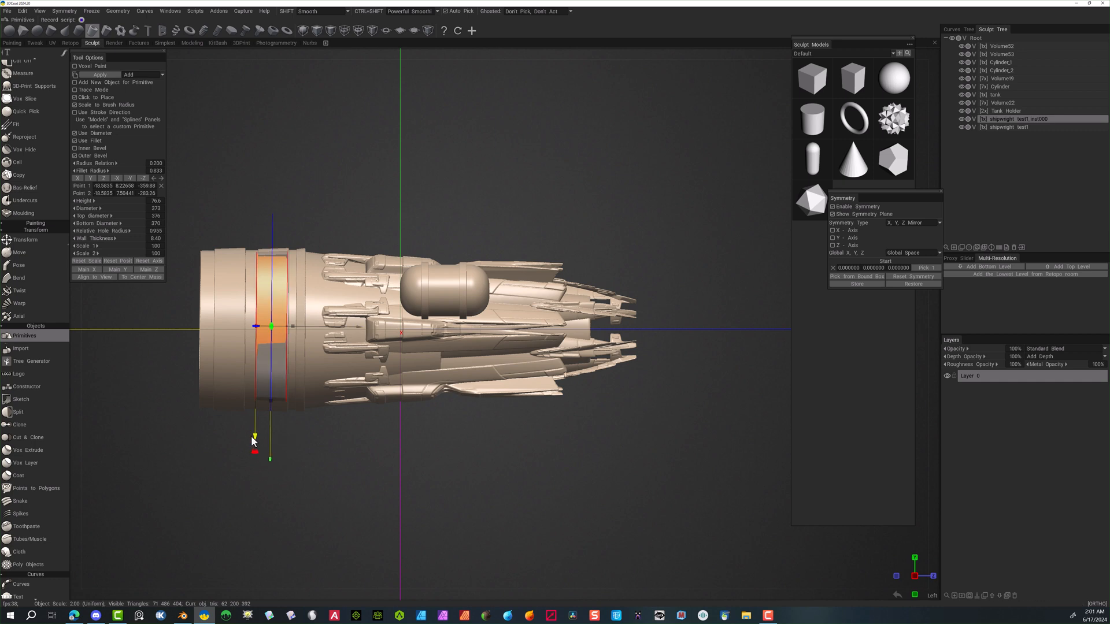
{"action": "left_click_drag", "start_coordinate": [255, 440], "coordinate": [255, 443]}
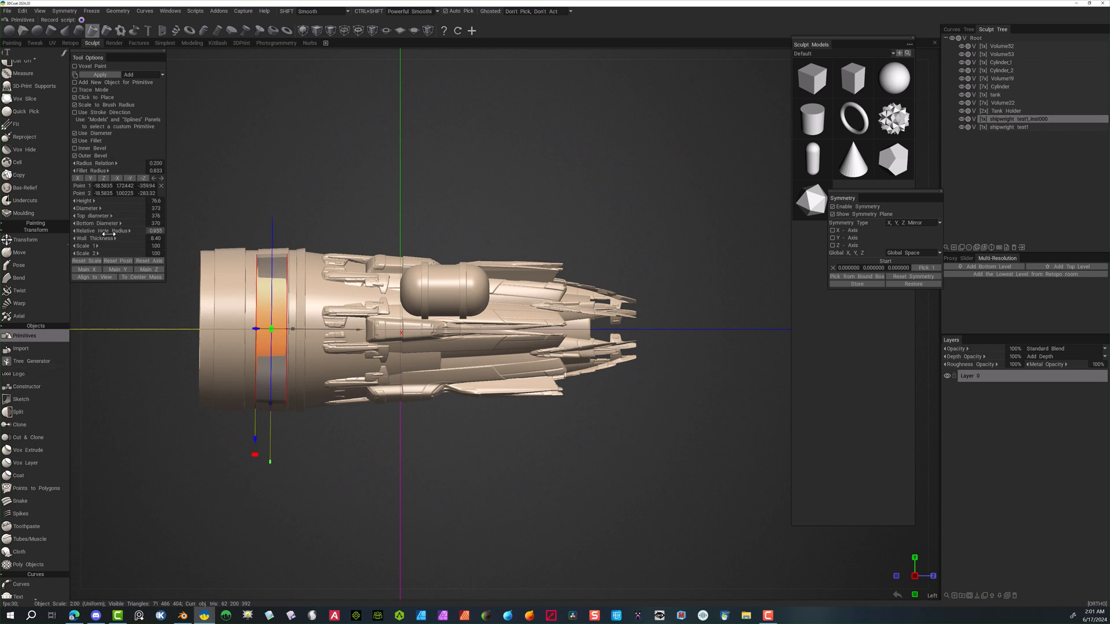
Set the ring's diameter to 415, shorten its height to 18 and slide it forward to about Z -325
{"action": "left_click_drag", "start_coordinate": [103, 209], "coordinate": [152, 208]}
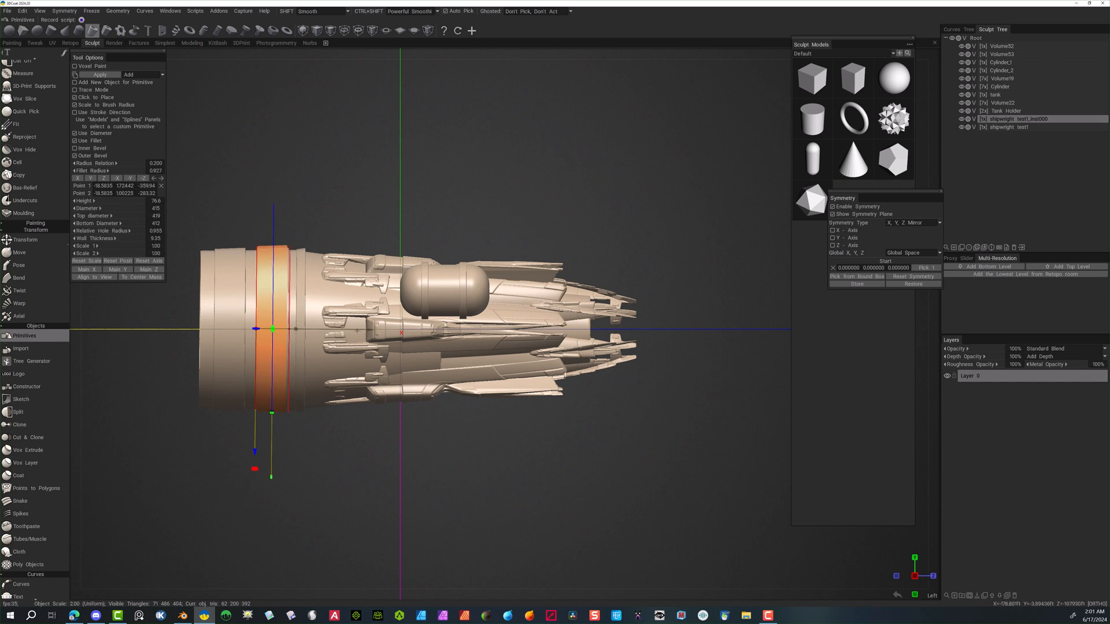
{"action": "left_click_drag", "start_coordinate": [295, 329], "coordinate": [272, 332]}
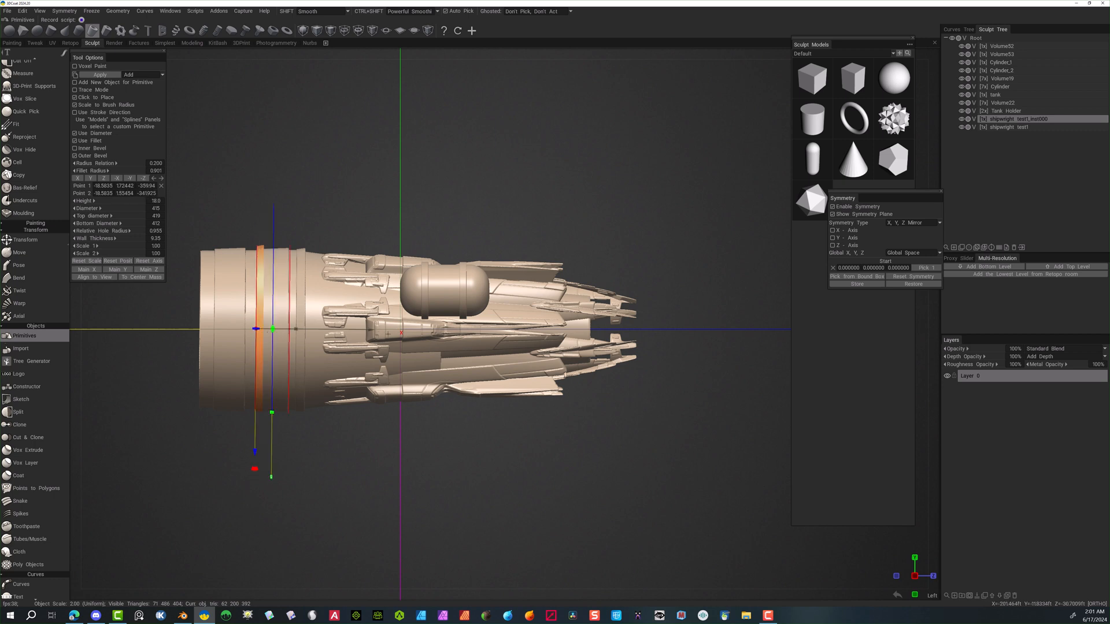
{"action": "left_click_drag", "start_coordinate": [254, 469], "coordinate": [268, 466]}
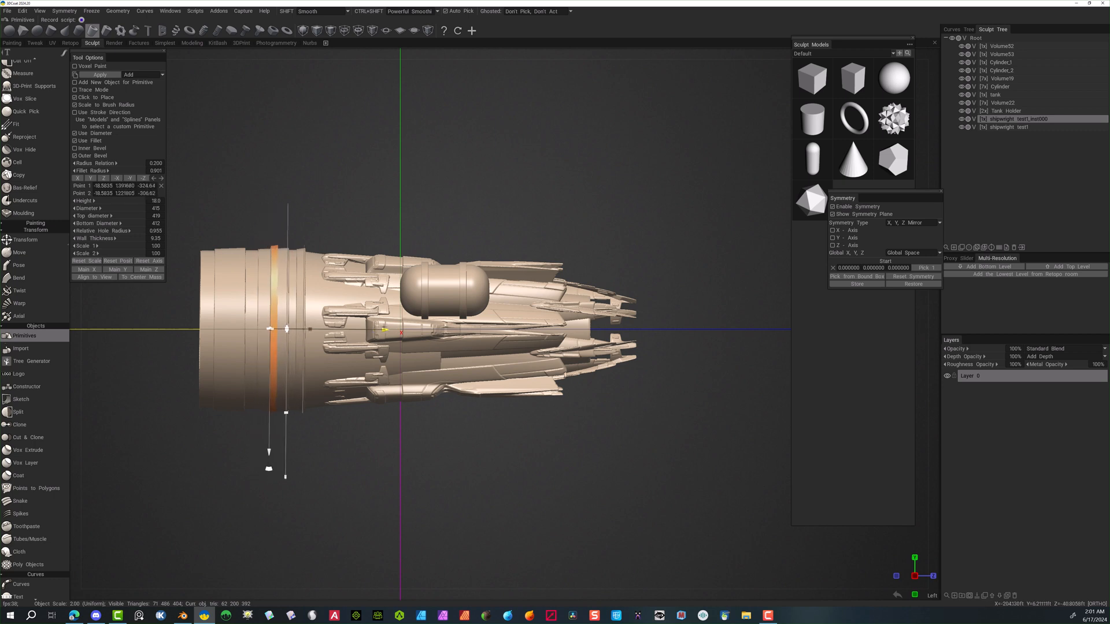
{"action": "left_click_drag", "start_coordinate": [398, 187], "coordinate": [478, 183], "text": "alt"}
{"action": "middle_click_drag", "start_coordinate": [478, 183], "coordinate": [598, 195]}
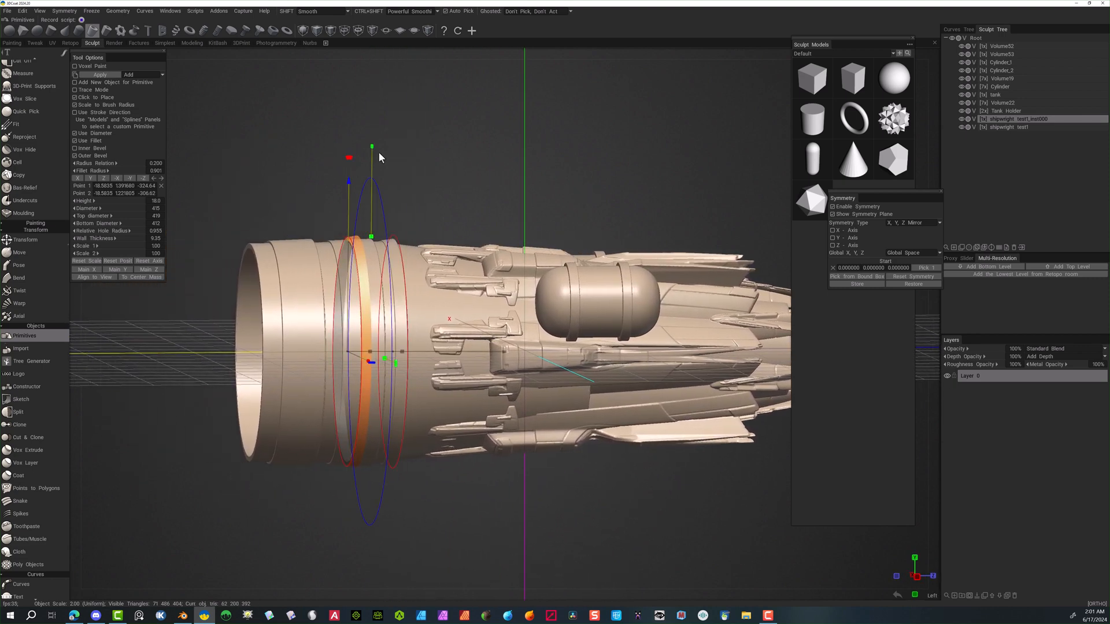
Set the ring's bottom diameter to 419 and its wall thickness to 14
{"action": "left_click", "coordinate": [155, 224]}
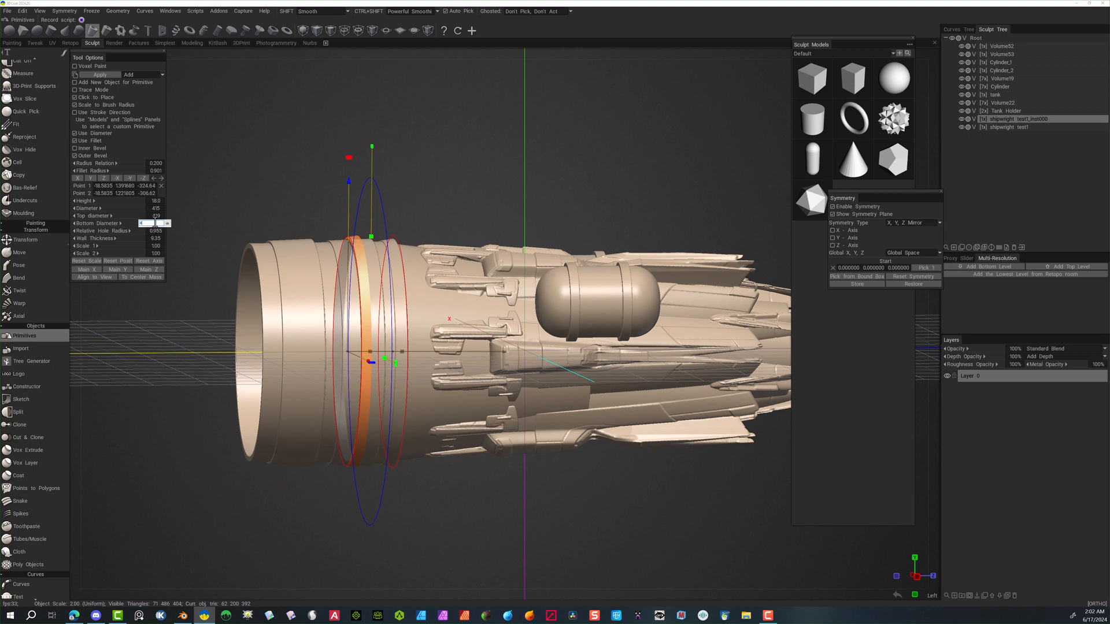
{"action": "type", "text": "419"}
{"action": "key", "text": "Return"}
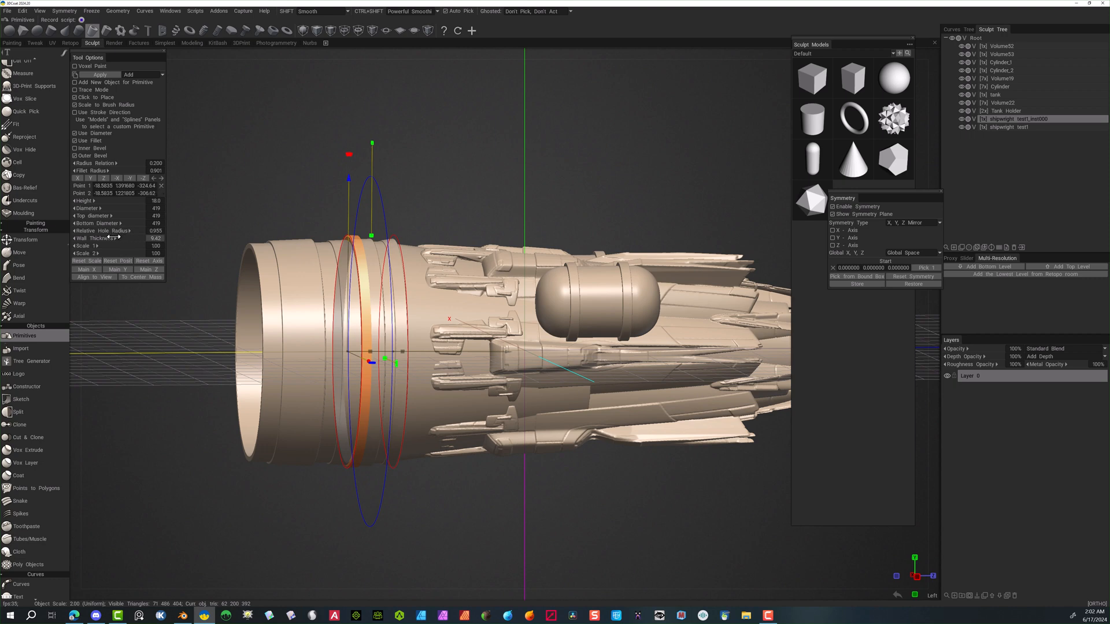
{"action": "left_click_drag", "start_coordinate": [119, 237], "coordinate": [131, 238]}
{"action": "left_click_drag", "start_coordinate": [197, 166], "coordinate": [206, 167]}
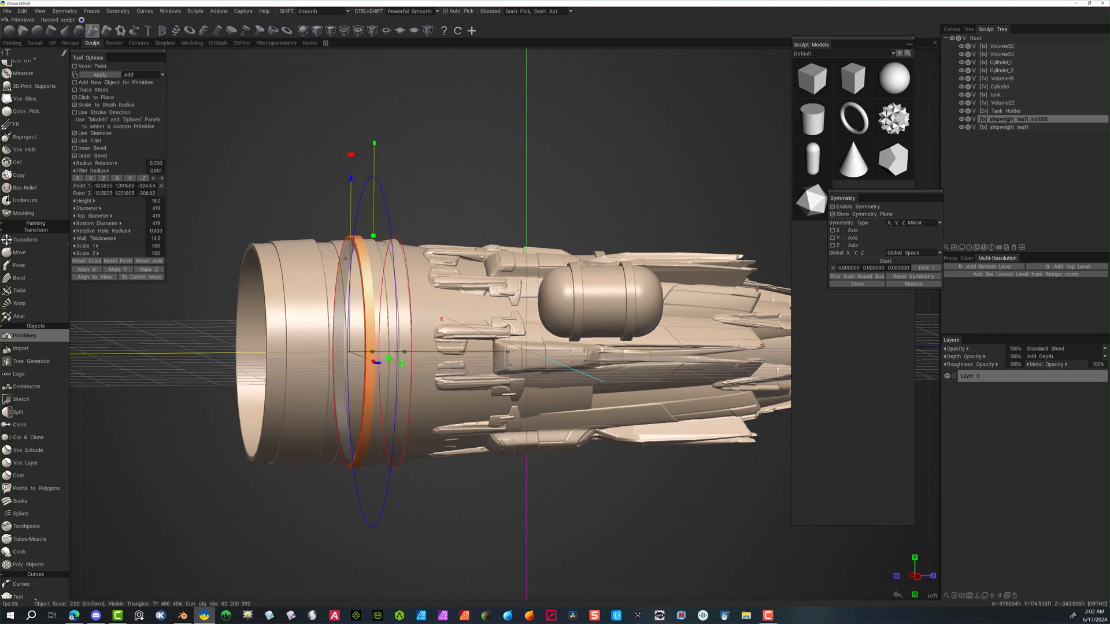
Shift the ring to about Z -320, reduce its diameter to 404 and set it to subtract from shipwright test1_inst000
{"action": "key", "text": "h"}
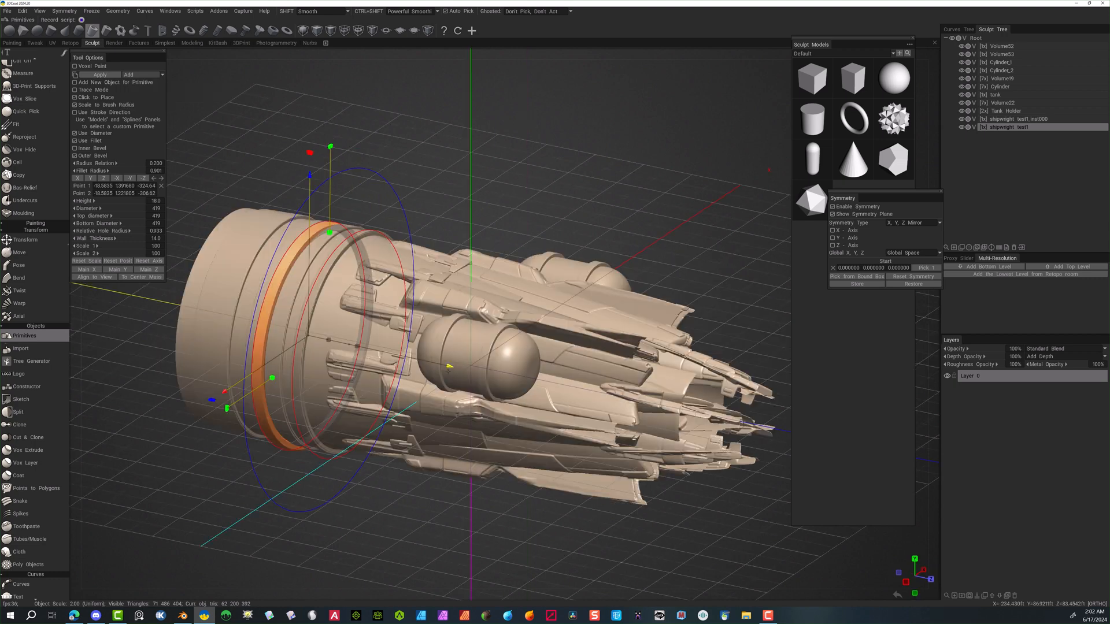
{"action": "mouse_move", "coordinate": [449, 366]}
{"action": "left_mouse_down"}
{"action": "mouse_move", "coordinate": [383, 354]}
{"action": "mouse_move", "coordinate": [450, 375]}
{"action": "left_mouse_up"}
{"action": "left_click_drag", "start_coordinate": [472, 189], "coordinate": [498, 152], "text": "alt"}
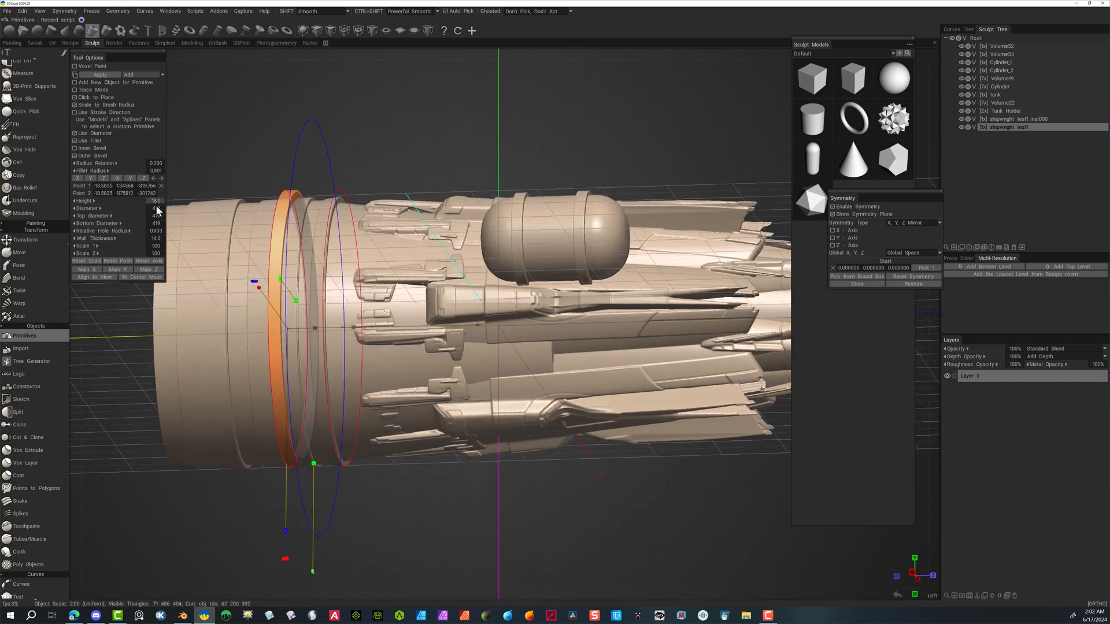
{"action": "left_click_drag", "start_coordinate": [100, 209], "coordinate": [95, 211]}
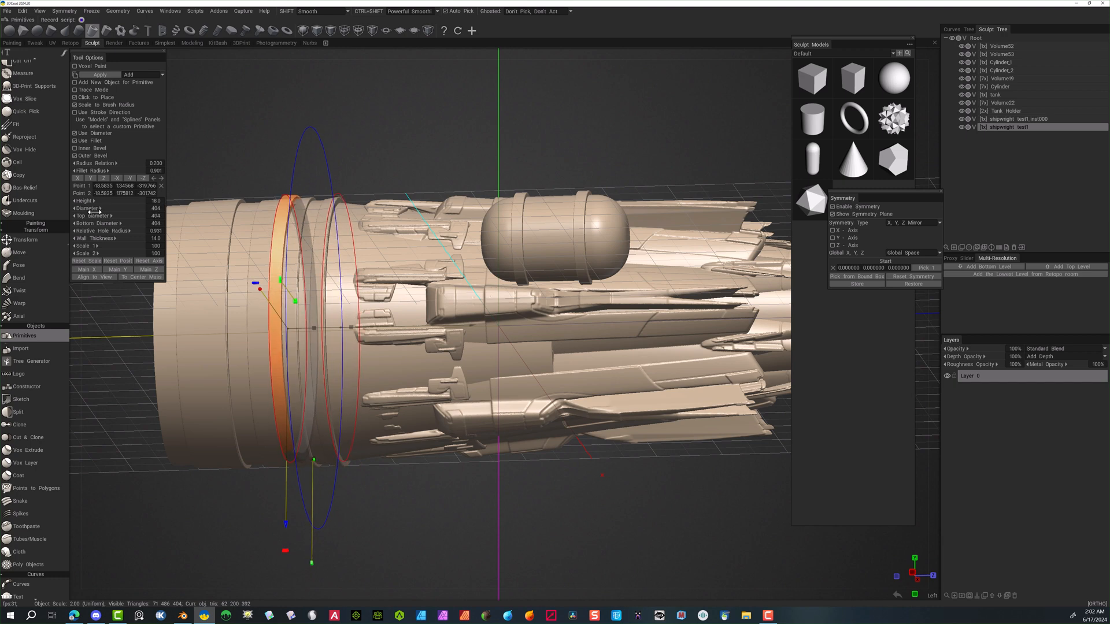
{"action": "key", "text": "h"}
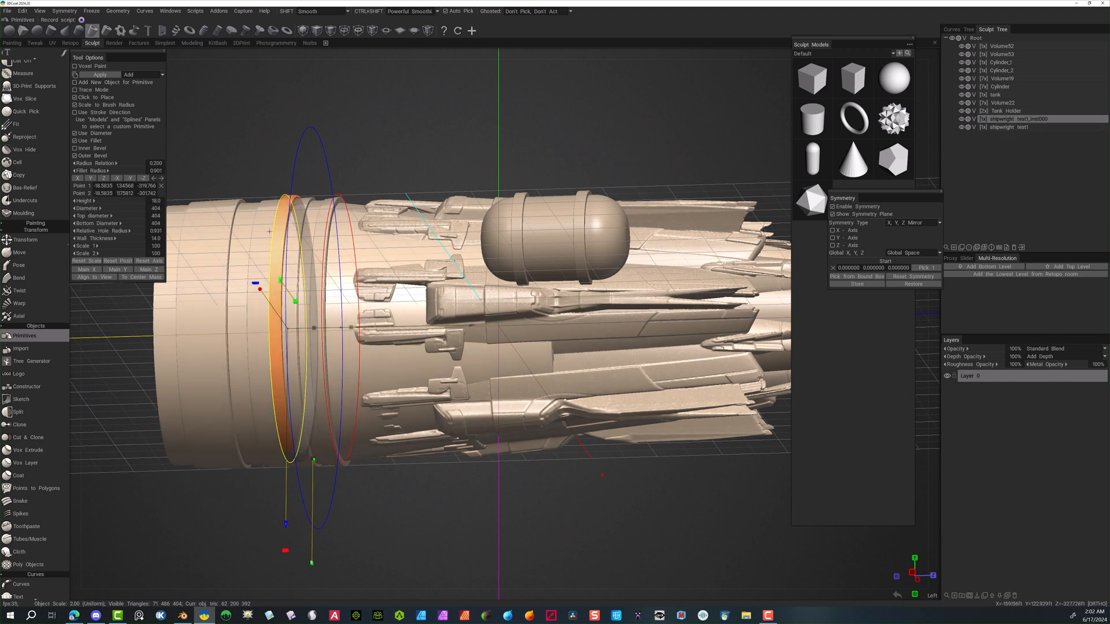
{"action": "left_click", "coordinate": [143, 75]}
{"action": "left_click", "coordinate": [139, 90]}
Try to cut grooves into the rear tube with the ring at about Z -320 and about Z -433
{"action": "left_click", "coordinate": [100, 74]}
{"action": "left_click_drag", "start_coordinate": [314, 328], "coordinate": [240, 329]}
{"action": "key", "text": "Return"}
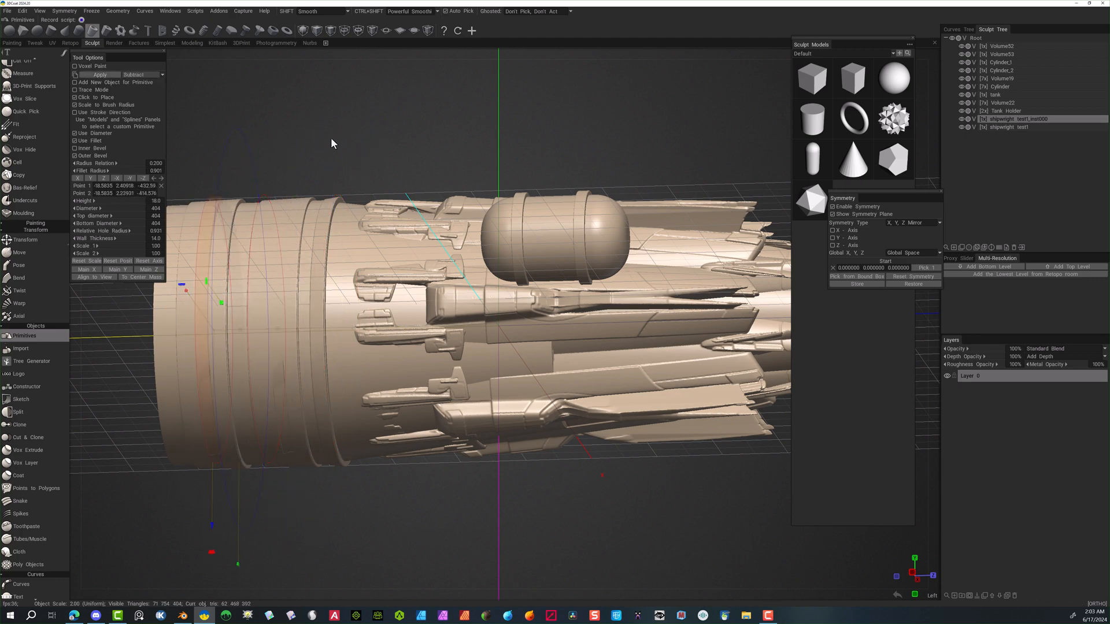
{"action": "left_click_drag", "start_coordinate": [329, 155], "coordinate": [318, 91]}
{"action": "key", "text": "ctrl+z"}
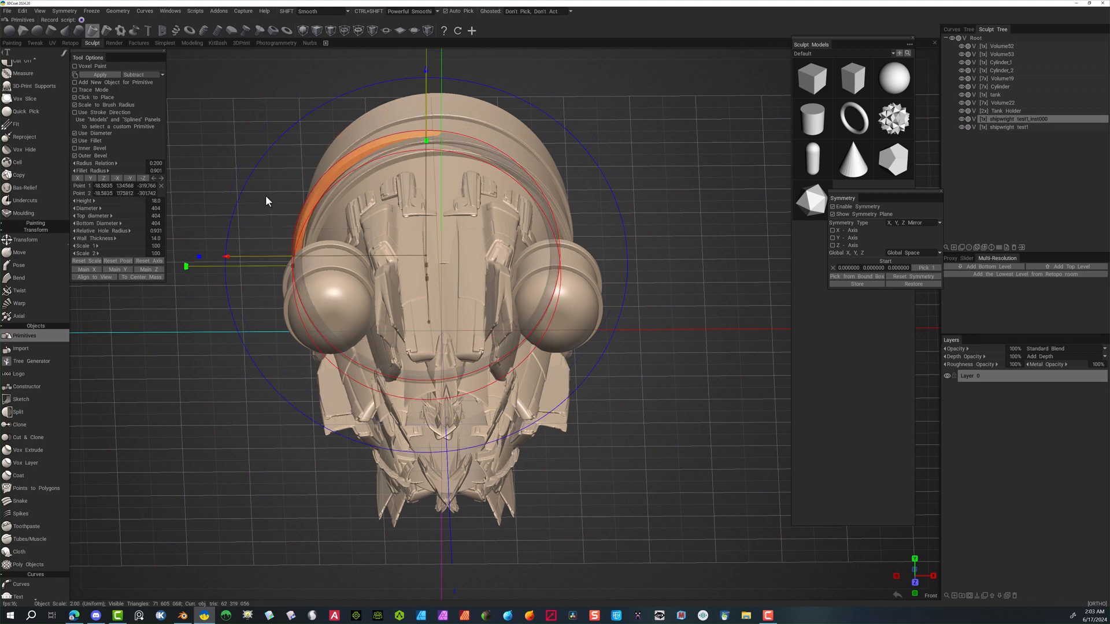
Centre the ring on the hull in the Front view, enlarge its diameter to 425 and subtract it from the tube
{"action": "left_click_drag", "start_coordinate": [670, 231], "coordinate": [673, 179]}
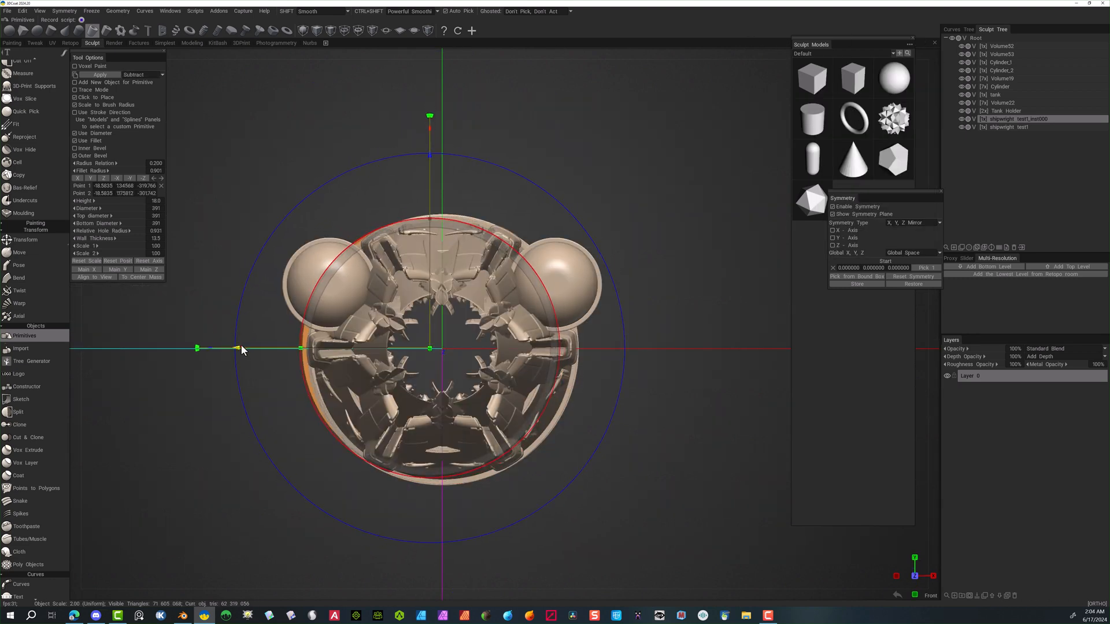
{"action": "left_click_drag", "start_coordinate": [242, 347], "coordinate": [255, 347]}
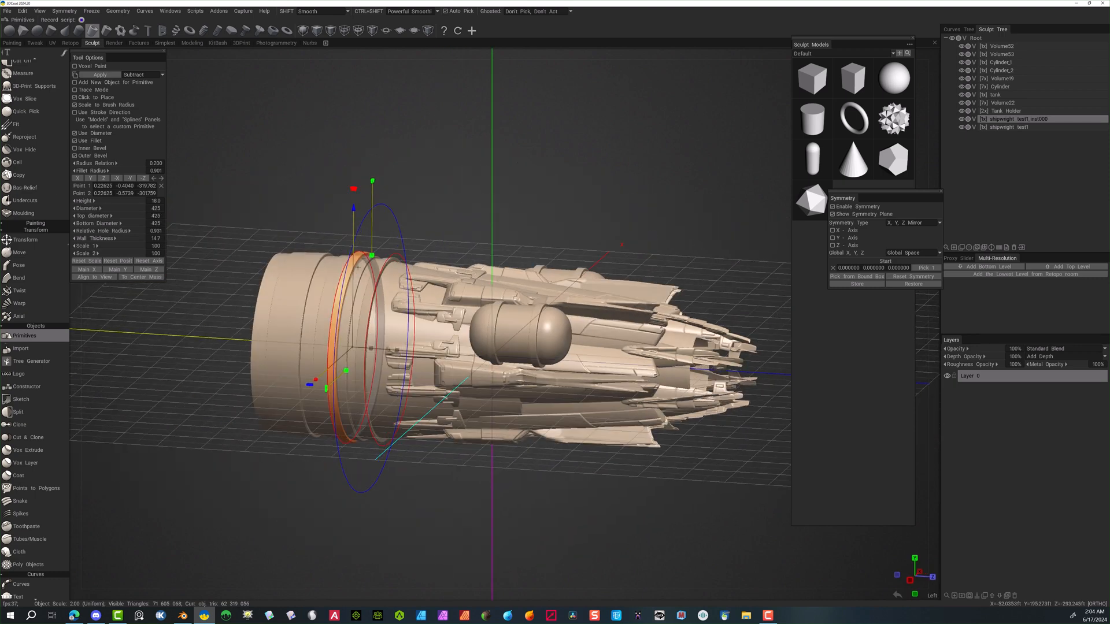
{"action": "left_click", "coordinate": [99, 75]}
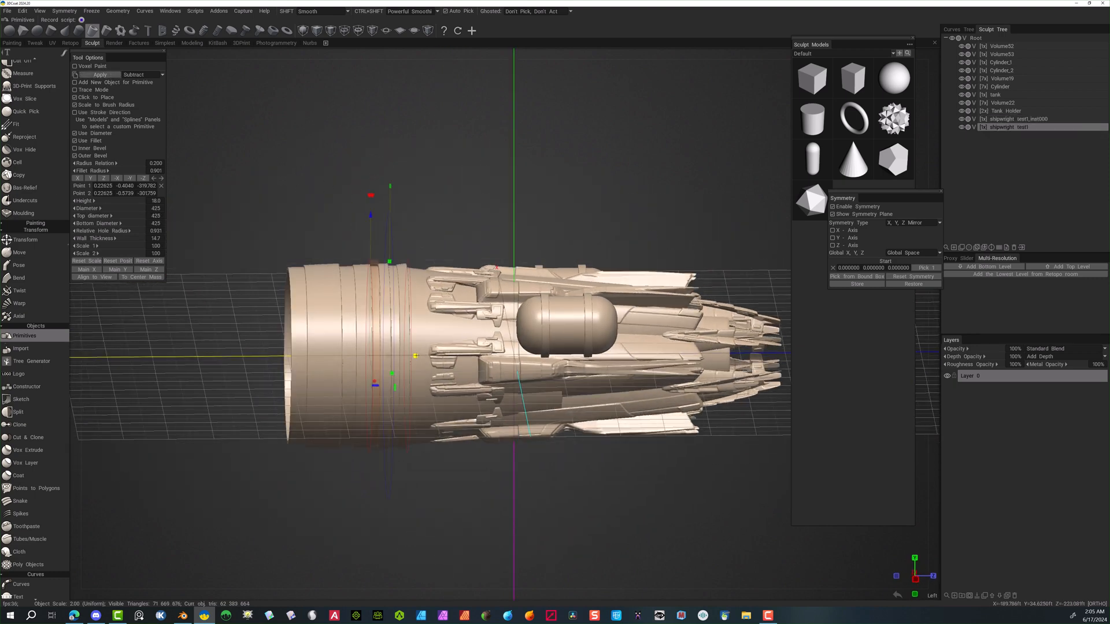
Slide the ring forward to about Z -197 and taper it to a top diameter of 390 and a bottom diameter of 404
{"action": "left_click_drag", "start_coordinate": [376, 352], "coordinate": [434, 353]}
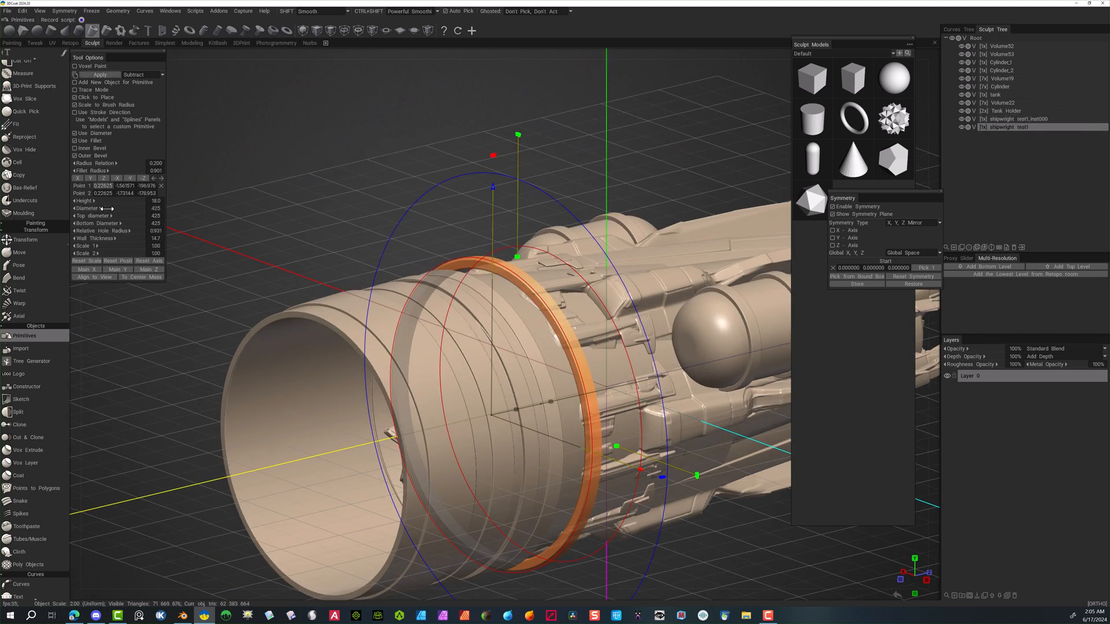
{"action": "left_click_drag", "start_coordinate": [107, 209], "coordinate": [92, 209]}
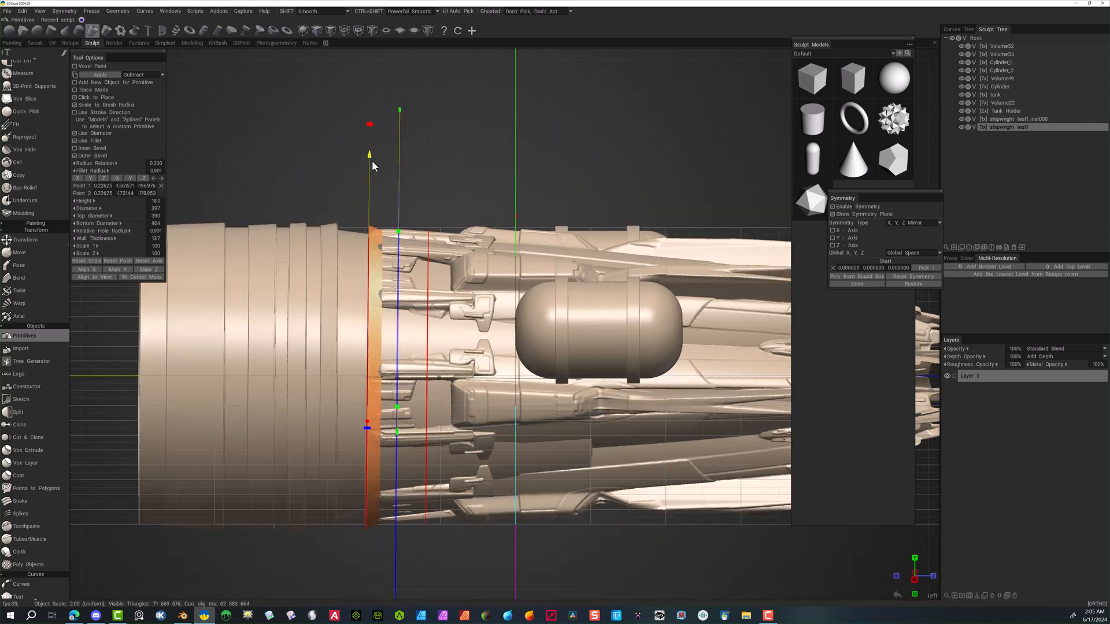
{"action": "left_click_drag", "start_coordinate": [561, 366], "coordinate": [559, 367]}
{"action": "left_click_drag", "start_coordinate": [106, 224], "coordinate": [105, 215]}
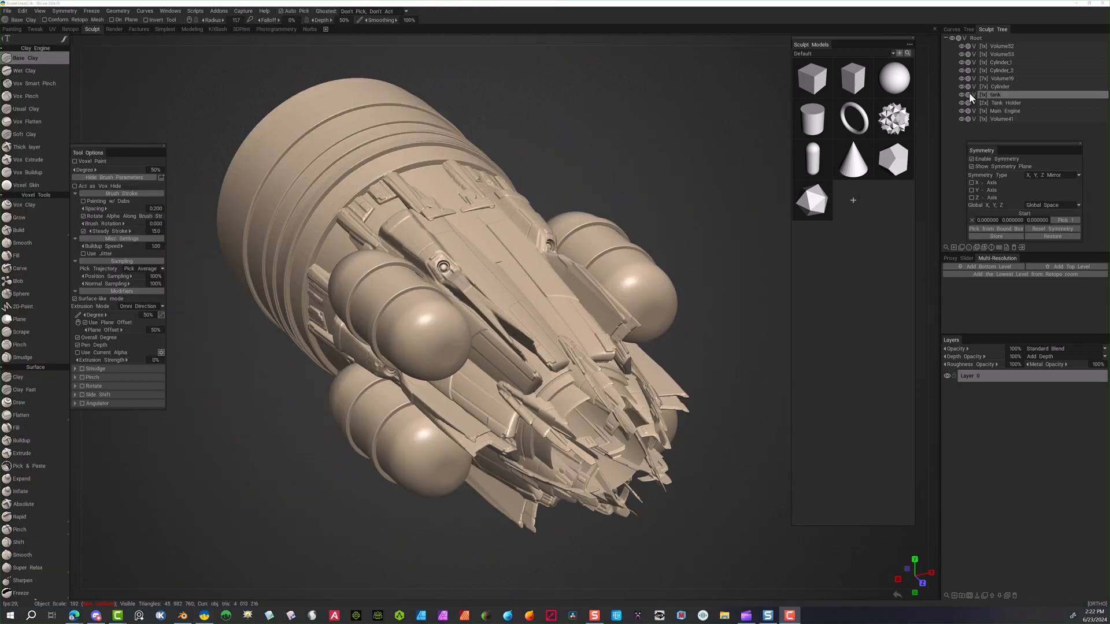
Hide the tank, Main Engine, Volume41, Cylinder_2 and Cylinder_1 volumes to isolate the tank holder rings
{"action": "left_click", "coordinate": [962, 94]}
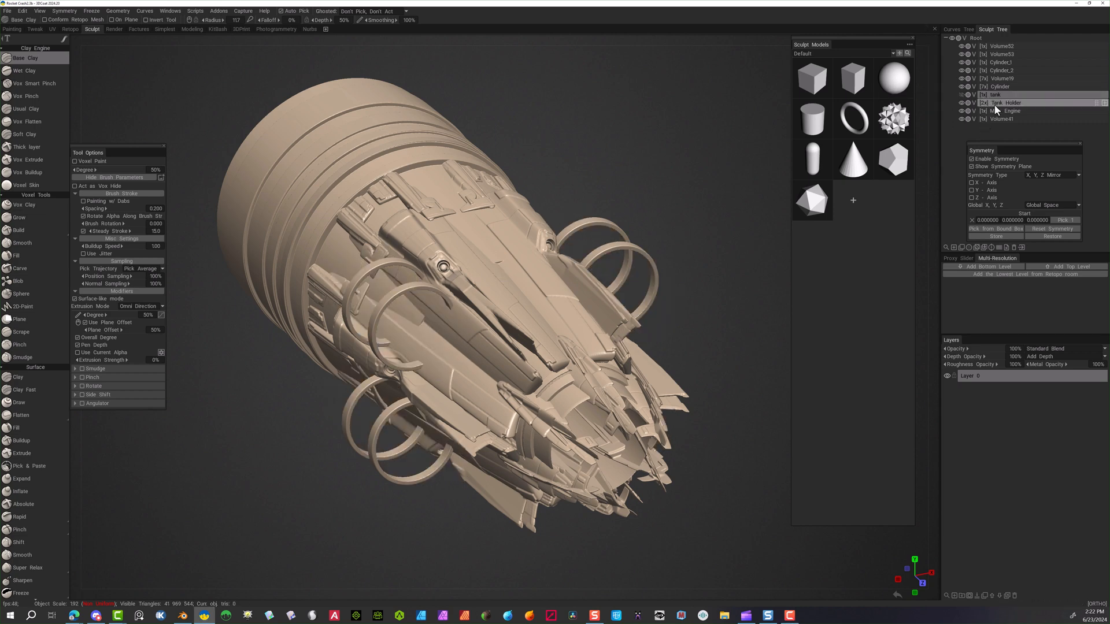
{"action": "left_click", "coordinate": [962, 110]}
{"action": "left_click", "coordinate": [962, 119]}
{"action": "left_click", "coordinate": [962, 70]}
{"action": "left_click", "coordinate": [962, 62]}
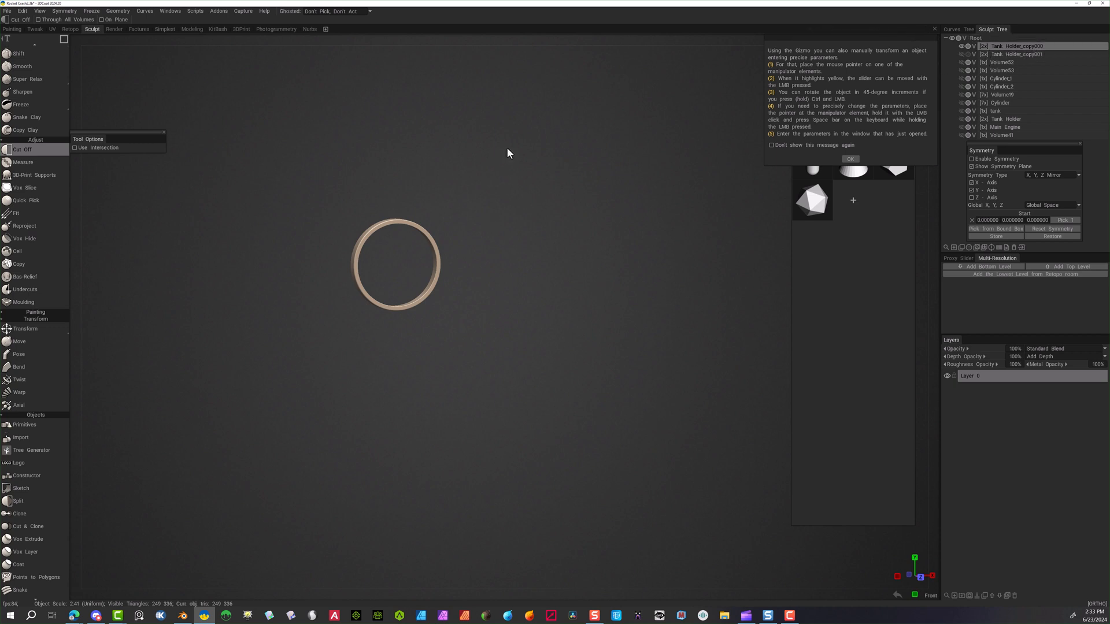
Show Tank Holder_copy001 alongside Tank Holder_copy000 and bring all four holder rings into the Front view
{"action": "left_click_drag", "start_coordinate": [490, 213], "coordinate": [509, 224]}
{"action": "left_click", "coordinate": [961, 54]}
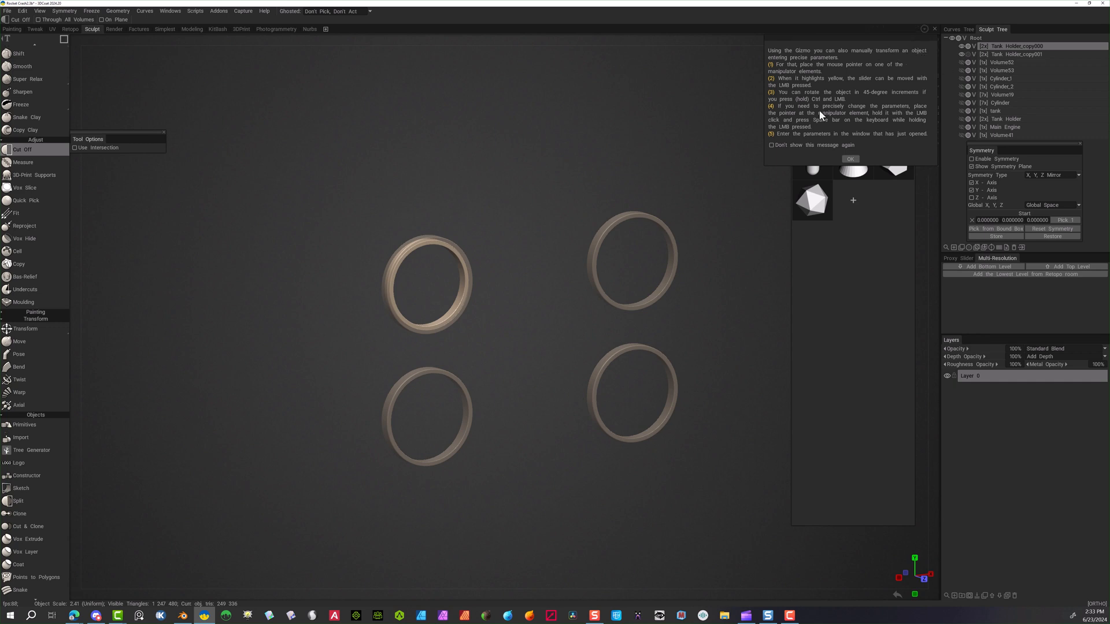
{"action": "mouse_move", "coordinate": [432, 189]}
{"action": "left_mouse_down"}
{"action": "mouse_move", "coordinate": [459, 188]}
{"action": "mouse_move", "coordinate": [434, 185]}
{"action": "left_mouse_up"}
{"action": "right_click_drag", "start_coordinate": [432, 185], "coordinate": [496, 192], "text": "alt"}
{"action": "left_click_drag", "start_coordinate": [496, 192], "coordinate": [450, 198], "text": "alt"}
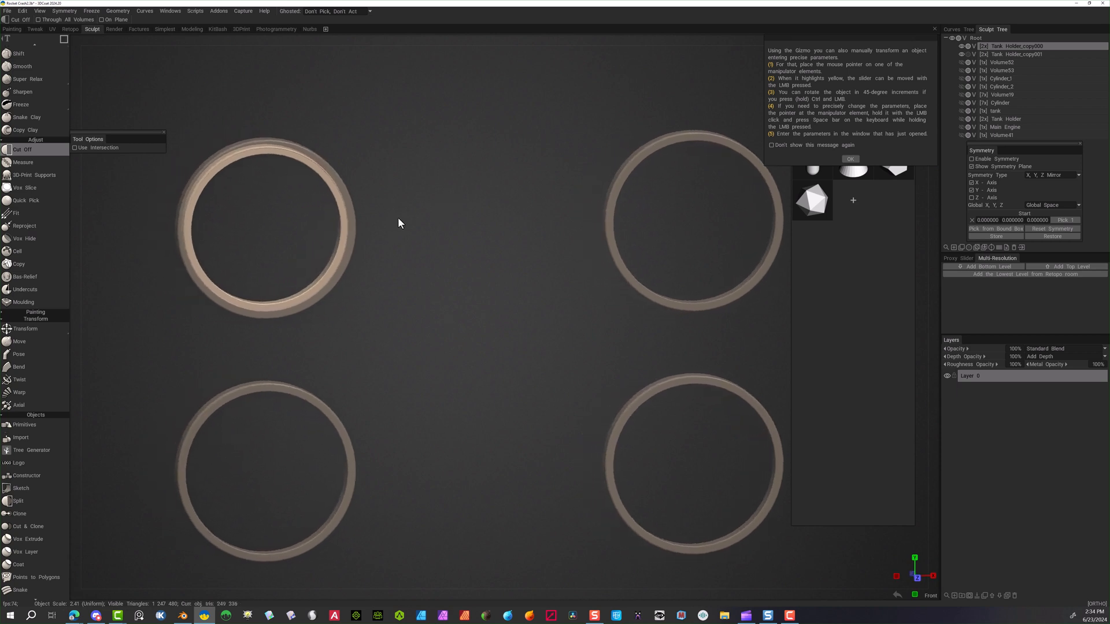
Move the transform gizmo to the centre of the Tank Holder_copy000 ring and scale the ring up slightly larger than the original holder
{"action": "key", "text": "s"}
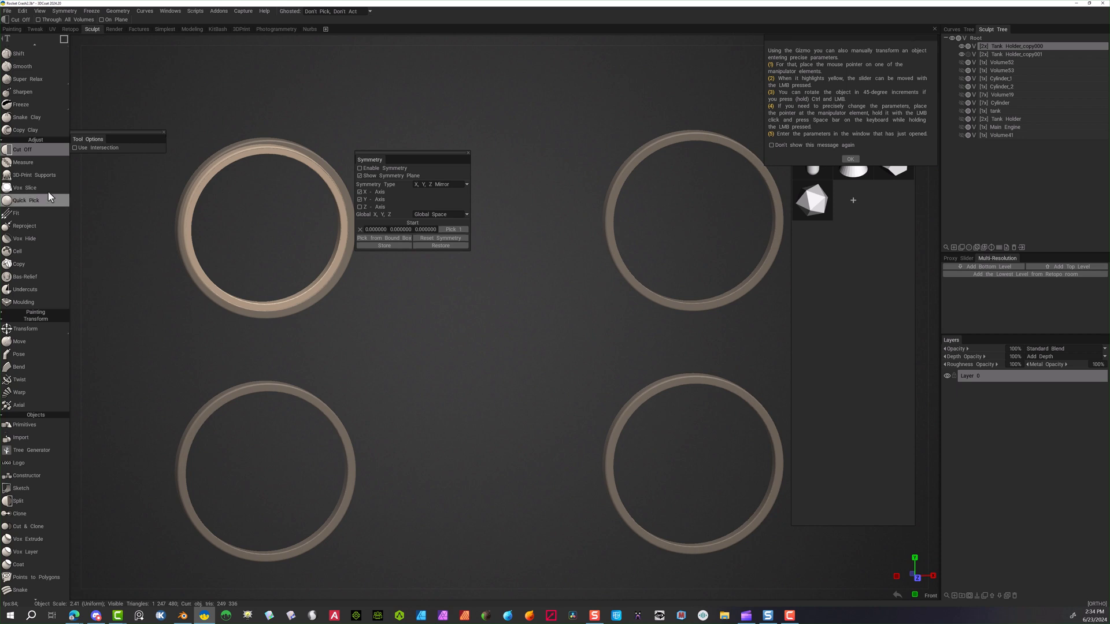
{"action": "left_click", "coordinate": [28, 331]}
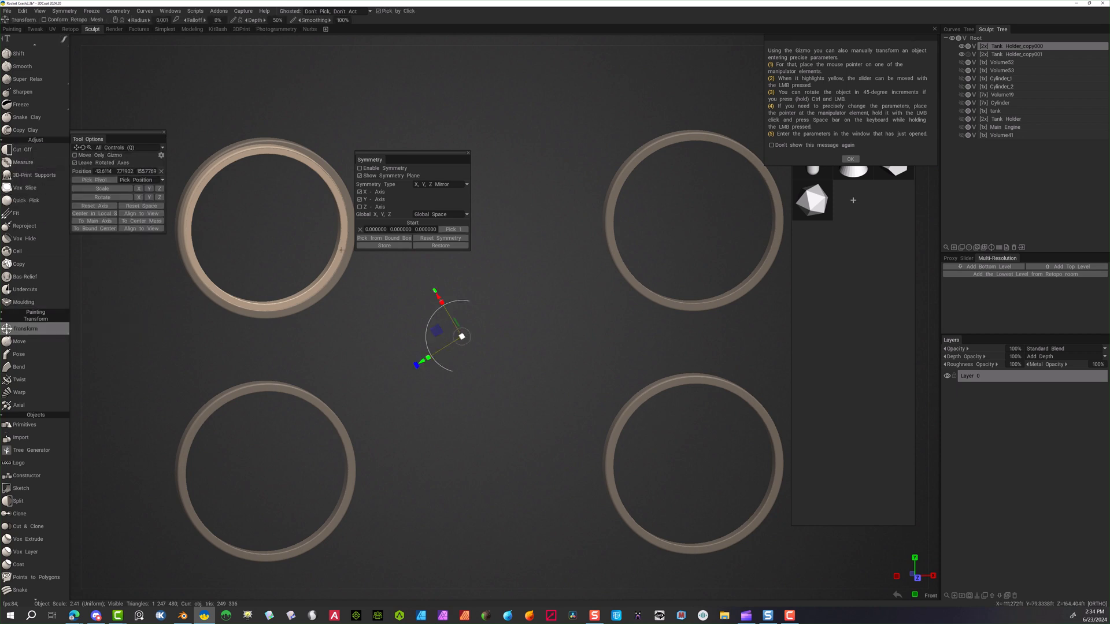
{"action": "left_click", "coordinate": [145, 222]}
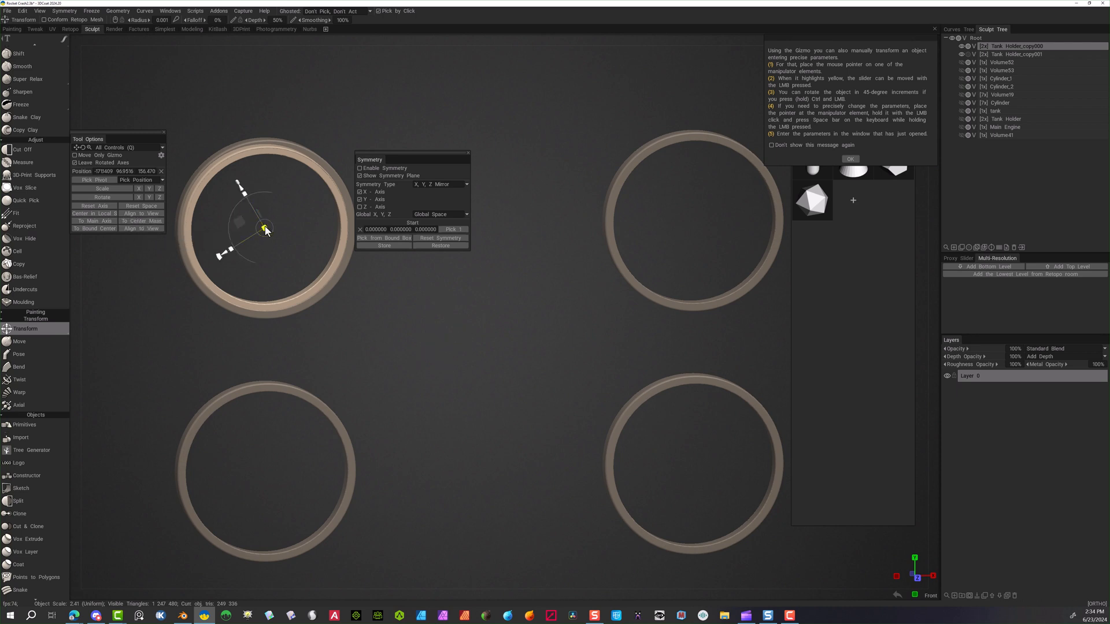
{"action": "left_click_drag", "start_coordinate": [265, 229], "coordinate": [269, 227]}
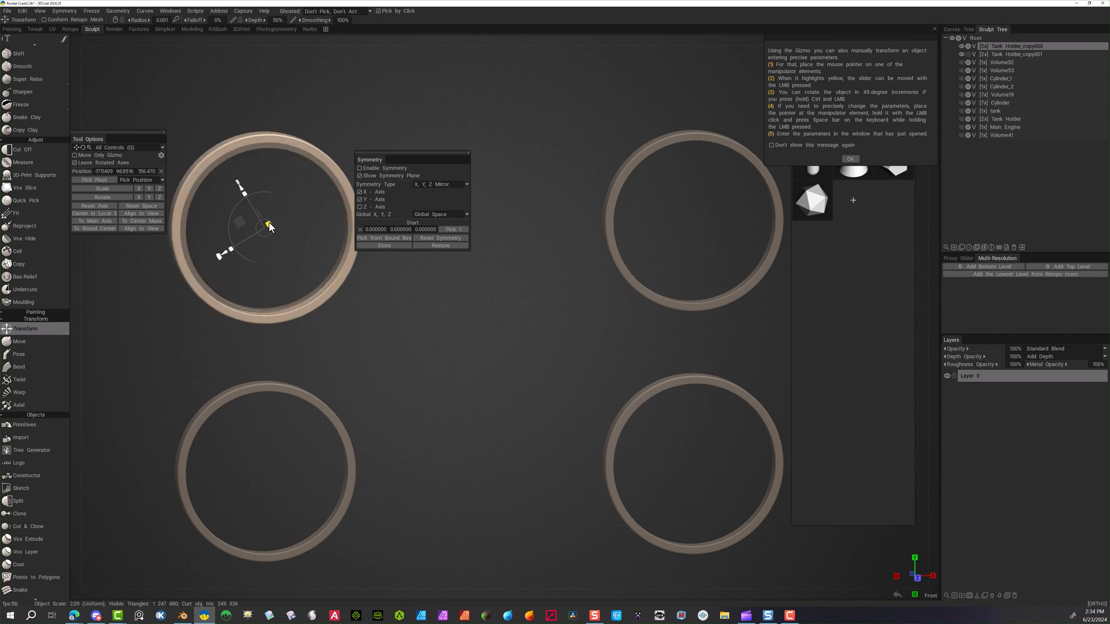
{"action": "left_click_drag", "start_coordinate": [325, 114], "coordinate": [422, 161], "text": "alt"}
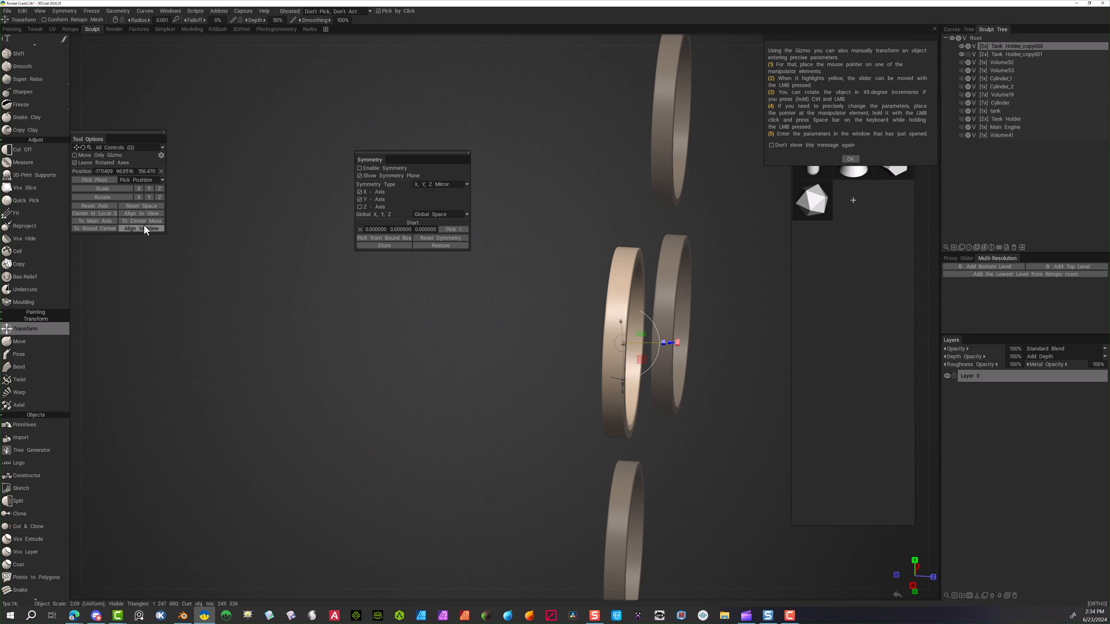
Narrow the enlarged ring along its depth with the gizmo axes reset, position it at about Z 159 and fine-tune its overall size
{"action": "left_click", "coordinate": [99, 209]}
{"action": "left_click_drag", "start_coordinate": [362, 319], "coordinate": [408, 345]}
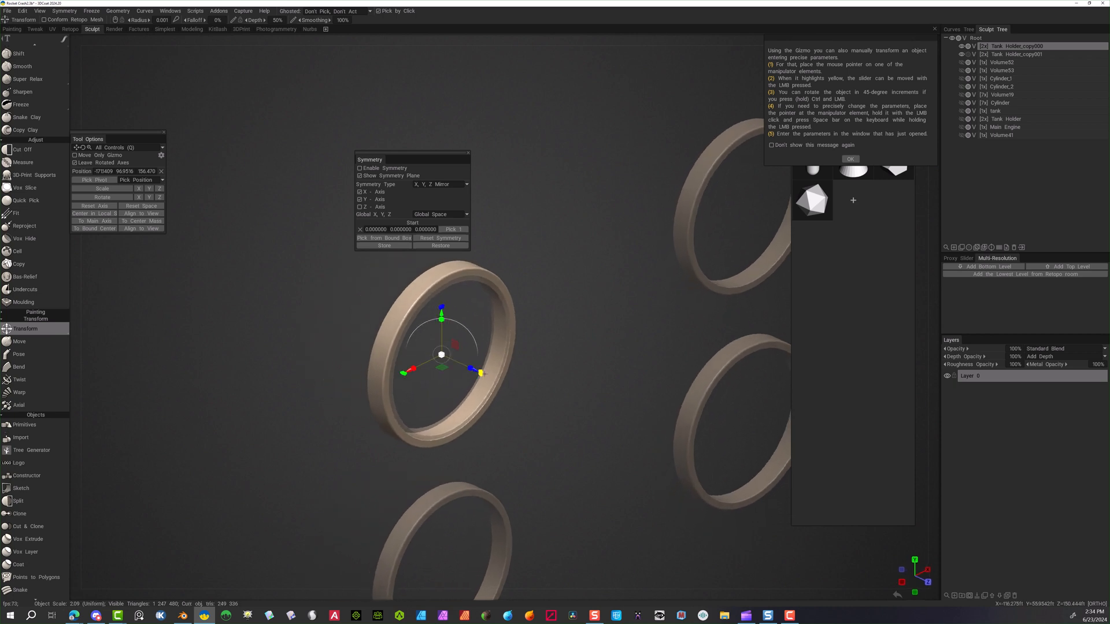
{"action": "mouse_move", "coordinate": [476, 373]}
{"action": "left_mouse_down"}
{"action": "mouse_move", "coordinate": [461, 392]}
{"action": "mouse_move", "coordinate": [465, 371]}
{"action": "mouse_move", "coordinate": [443, 354]}
{"action": "mouse_move", "coordinate": [480, 379]}
{"action": "left_mouse_up"}
{"action": "key", "text": "ctrl+z"}
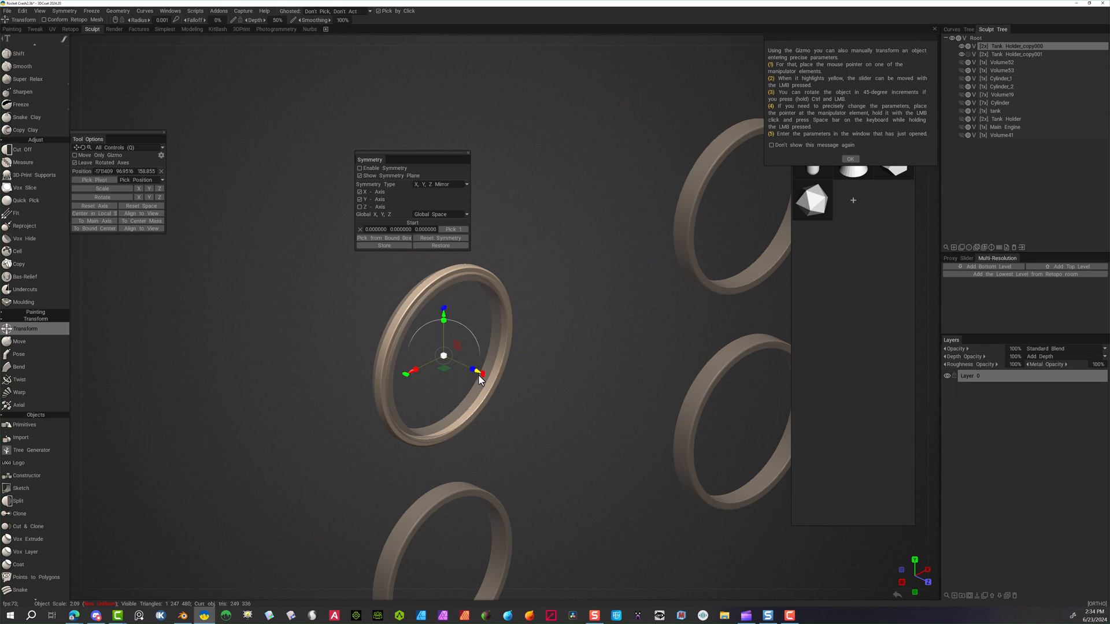
{"action": "left_click_drag", "start_coordinate": [309, 350], "coordinate": [330, 339], "text": "alt"}
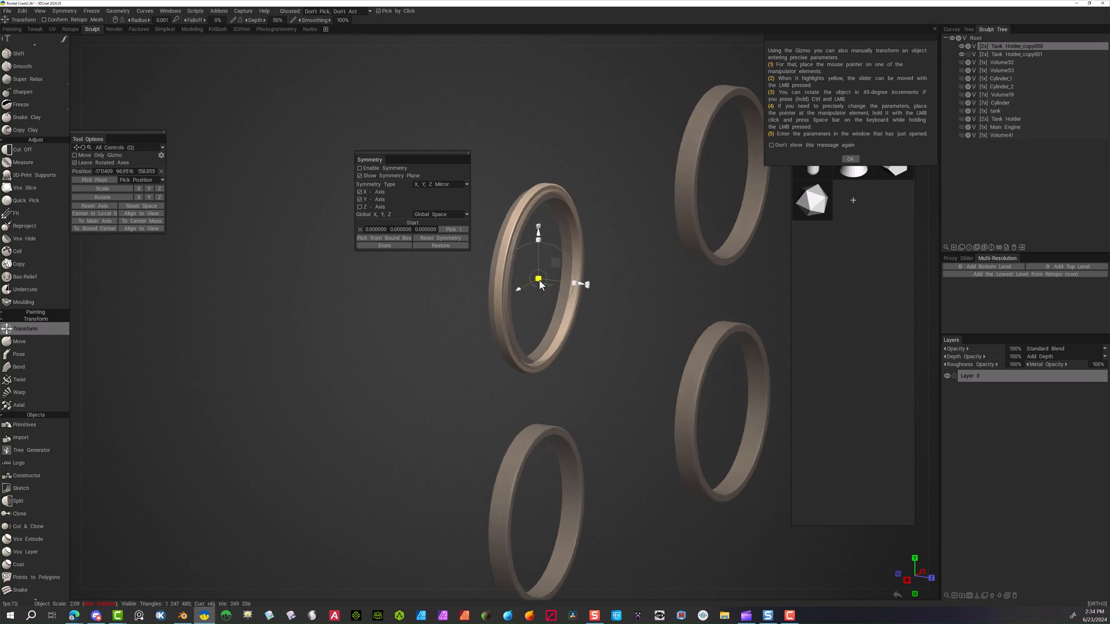
{"action": "left_click_drag", "start_coordinate": [540, 285], "coordinate": [542, 284]}
{"action": "left_click_drag", "start_coordinate": [542, 283], "coordinate": [539, 285]}
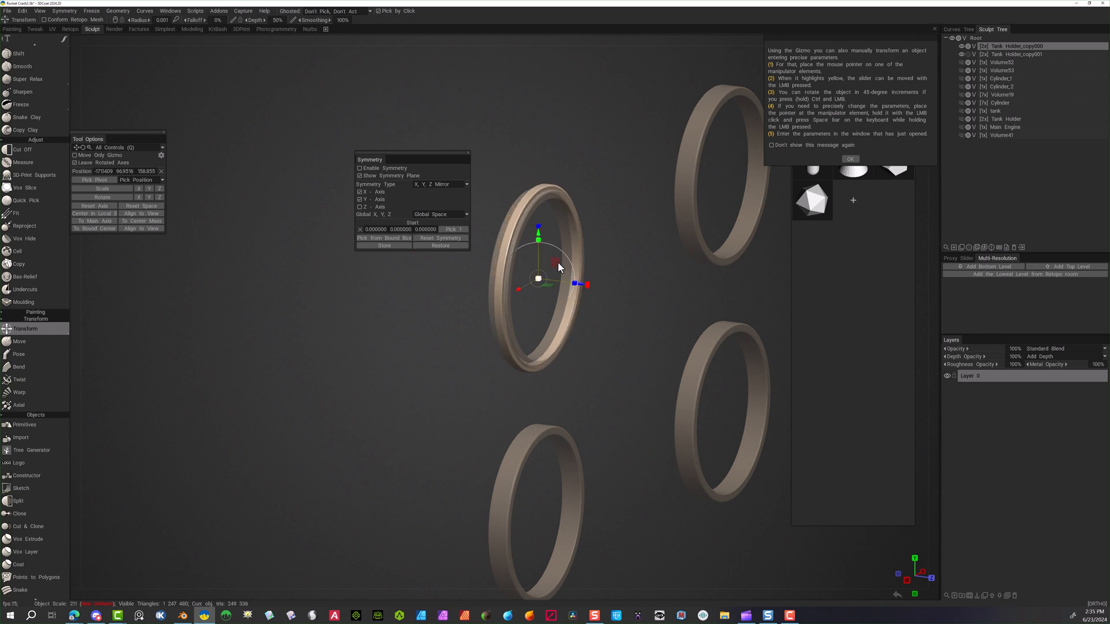
{"action": "left_click_drag", "start_coordinate": [584, 151], "coordinate": [544, 152], "text": "alt"}
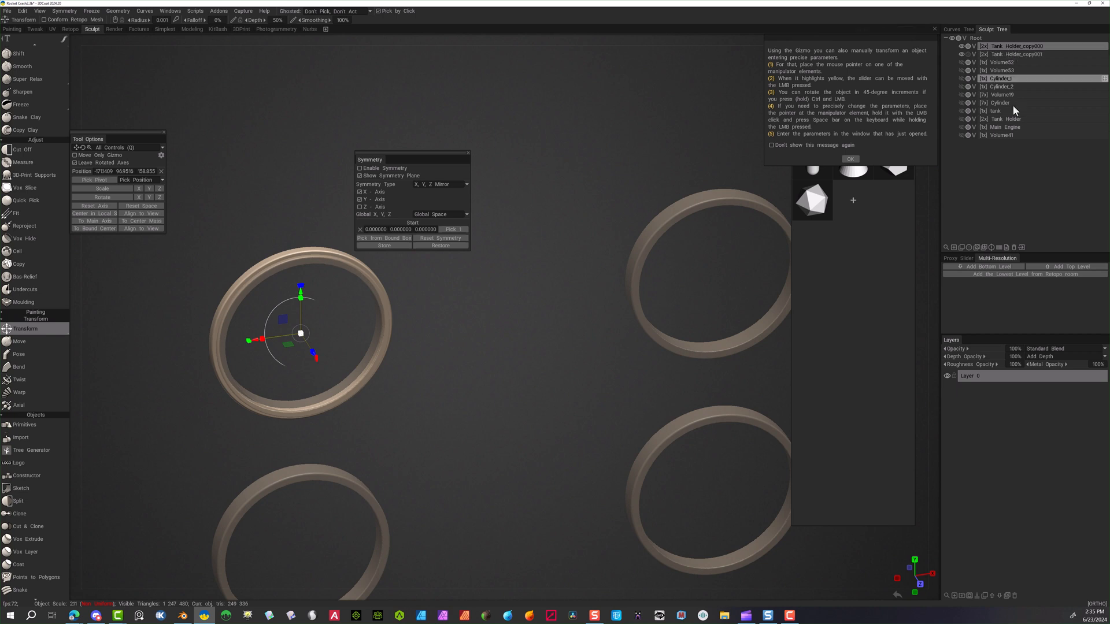
Duplicate the narrowed ring as a spare and subtract Tank Holder_copy000 from Tank Holder
{"action": "left_click", "coordinate": [961, 247]}
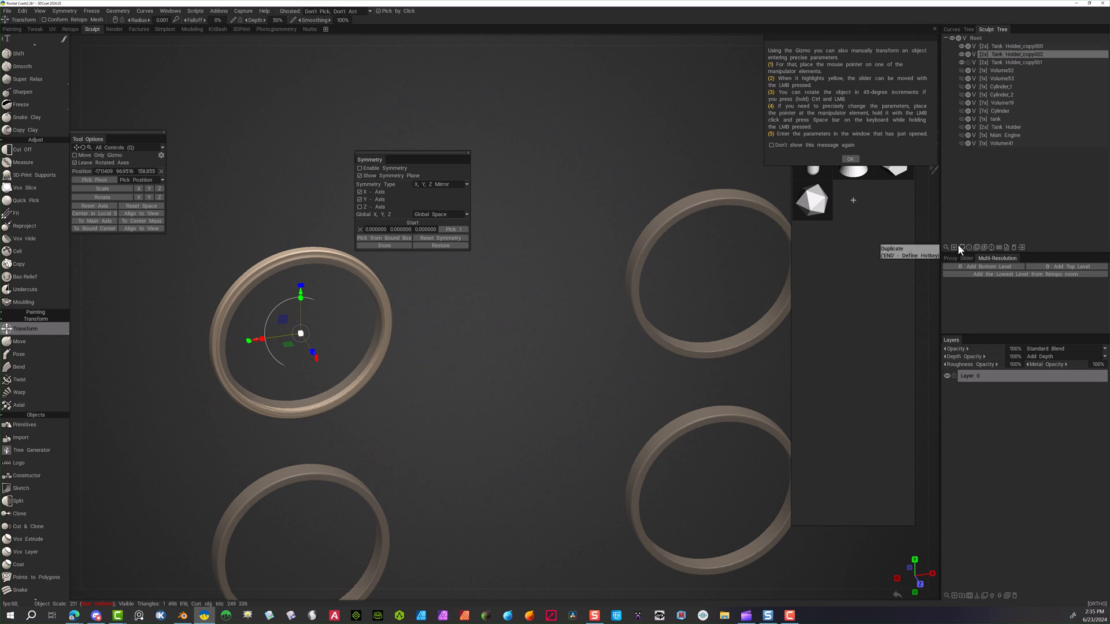
{"action": "left_click", "coordinate": [1007, 47]}
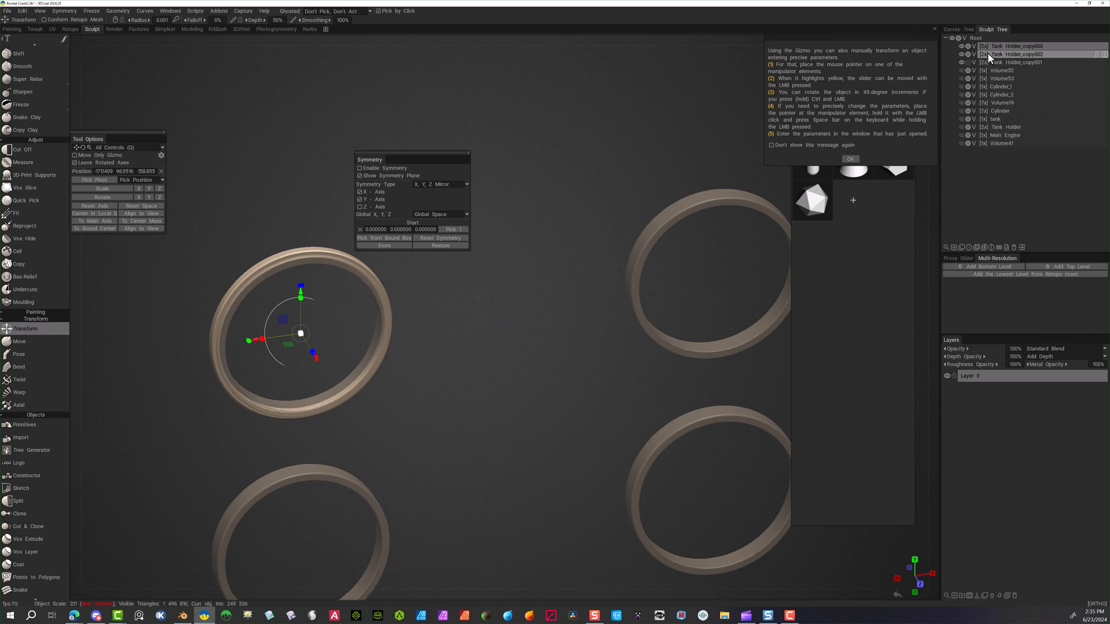
{"action": "right_click", "coordinate": [1056, 62]}
{"action": "mouse_move", "coordinate": [1043, 283]}
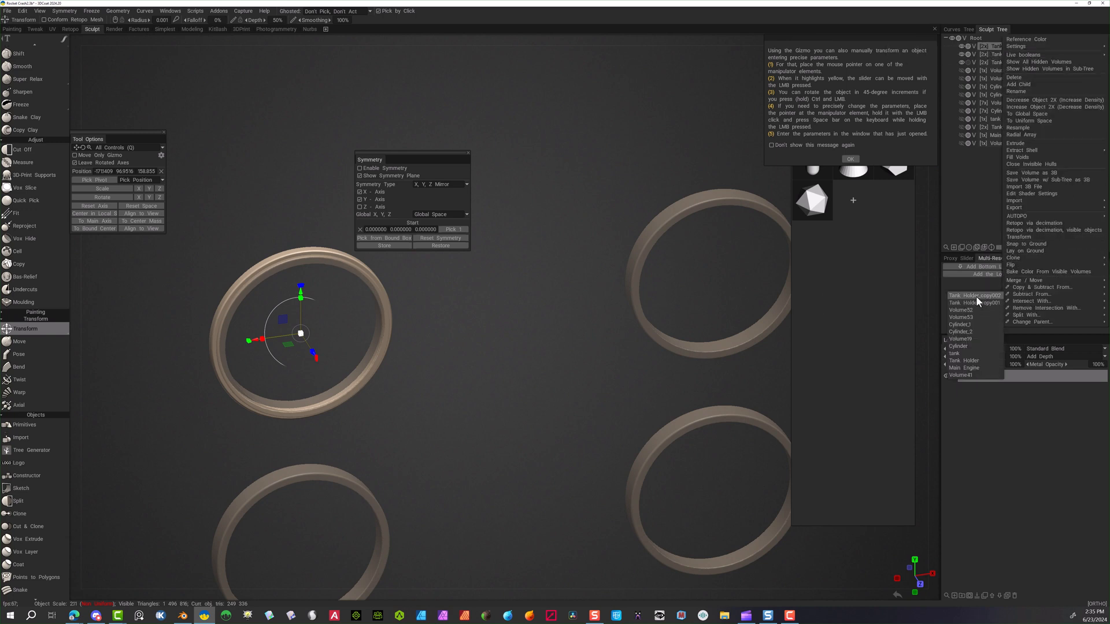
{"action": "left_click", "coordinate": [972, 363]}
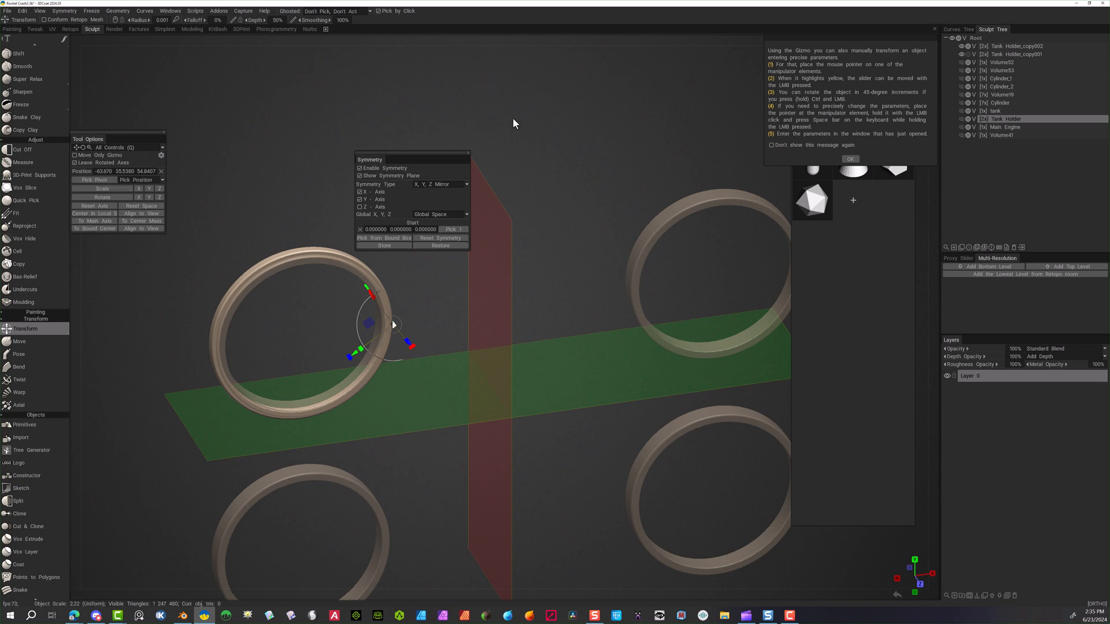
{"action": "left_click_drag", "start_coordinate": [650, 173], "coordinate": [699, 157], "text": "alt"}
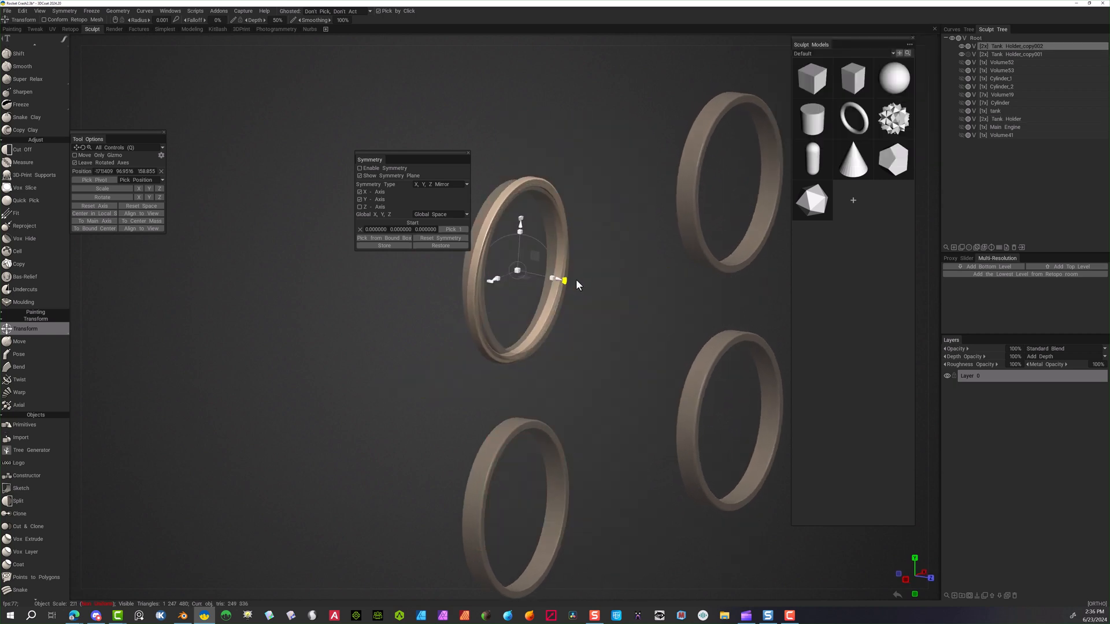
{"action": "left_click_drag", "start_coordinate": [576, 283], "coordinate": [624, 315]}
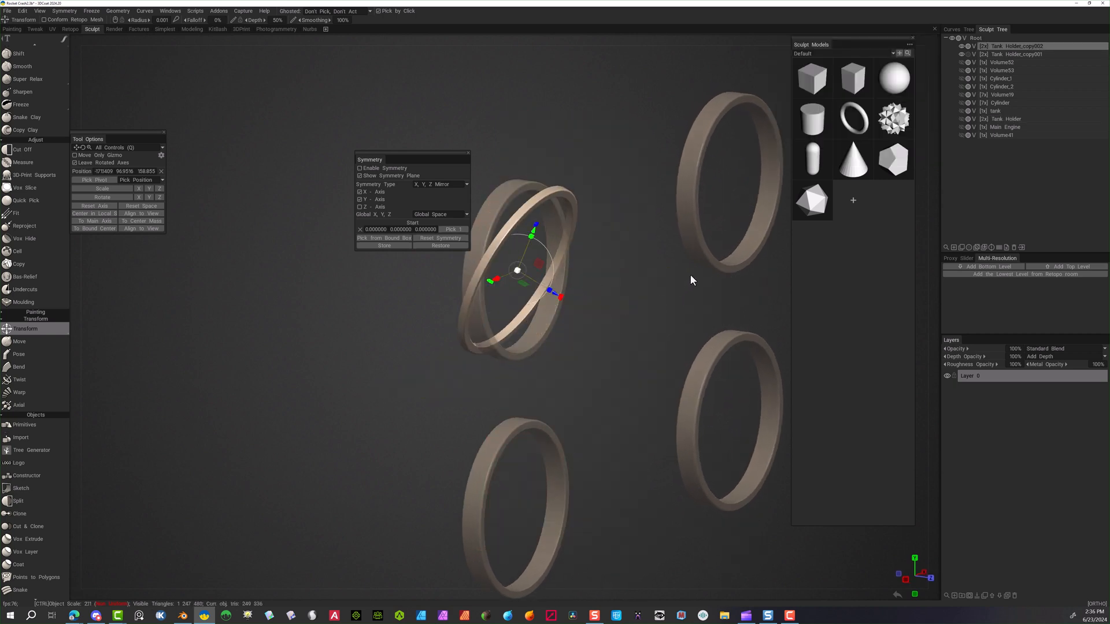
{"action": "key", "text": "ctrl+z"}
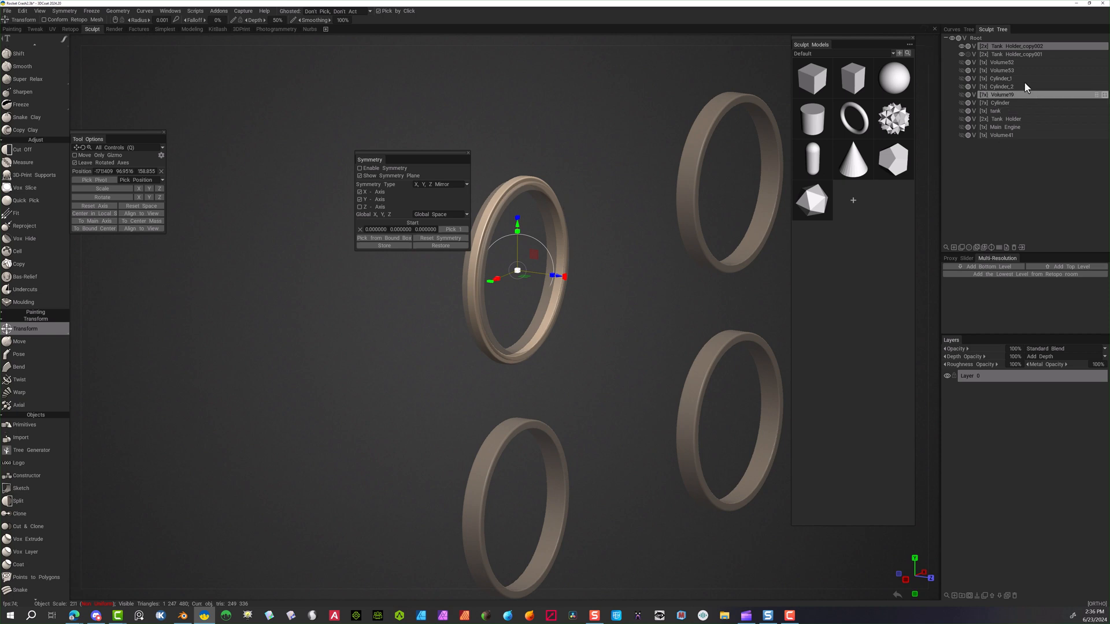
Show the Tank Holder volume and duplicate the narrow Tank Holder_copy002 ring
{"action": "left_click", "coordinate": [961, 53]}
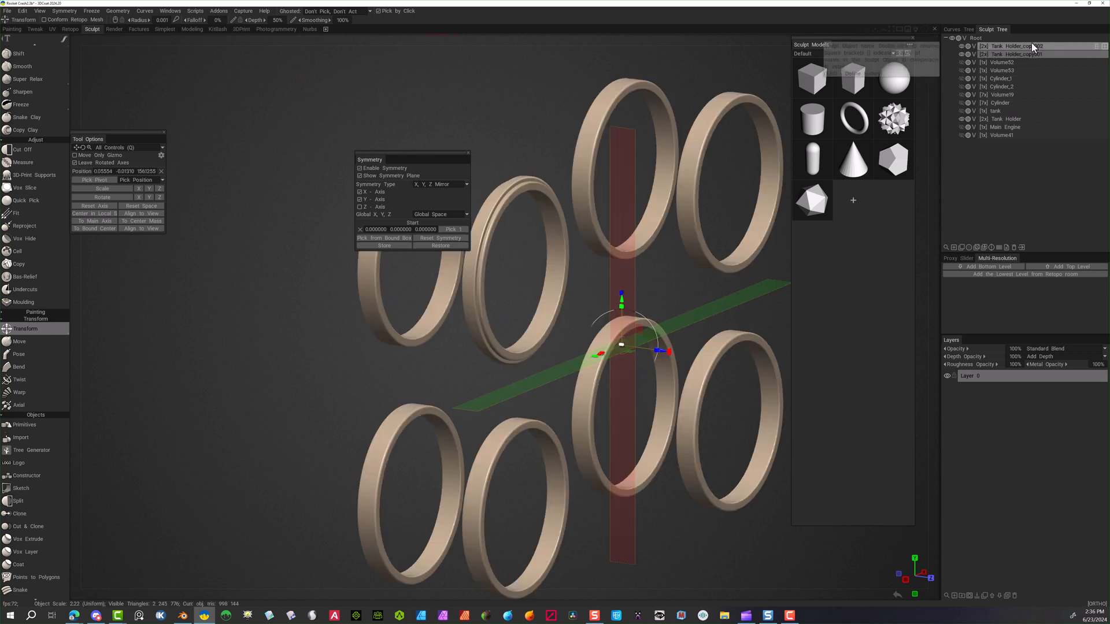
{"action": "left_click", "coordinate": [1075, 61]}
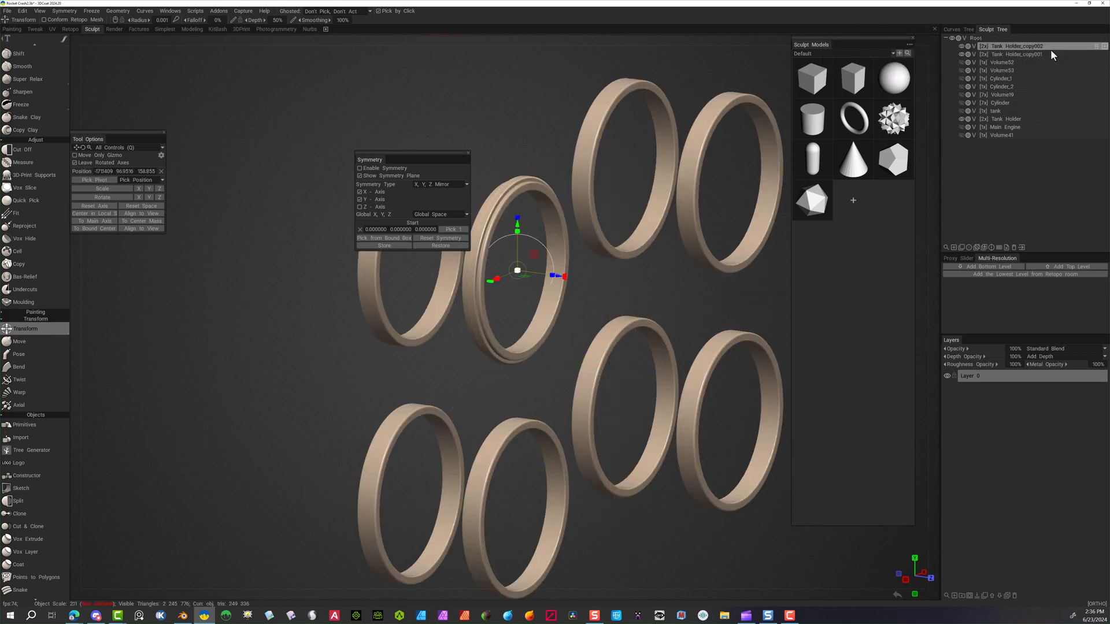
{"action": "left_click", "coordinate": [961, 246]}
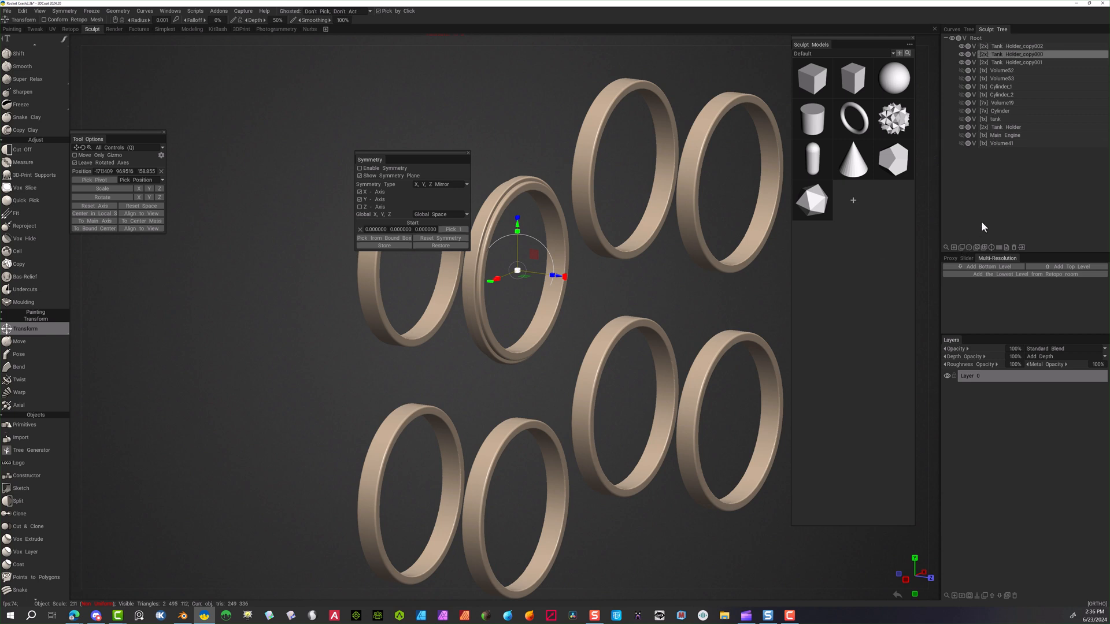
Subtract the new duplicate ring, Tank Holder_copy000, from Tank Holder_copy001 to cut a groove into the holder
{"action": "right_click", "coordinate": [1097, 55]}
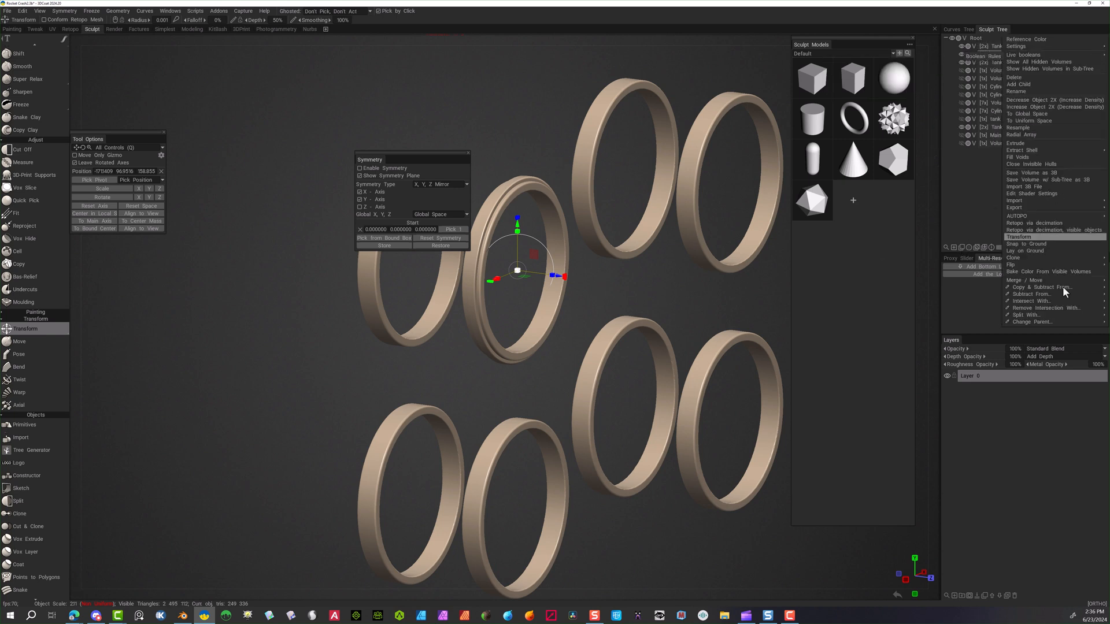
{"action": "mouse_move", "coordinate": [1073, 293]}
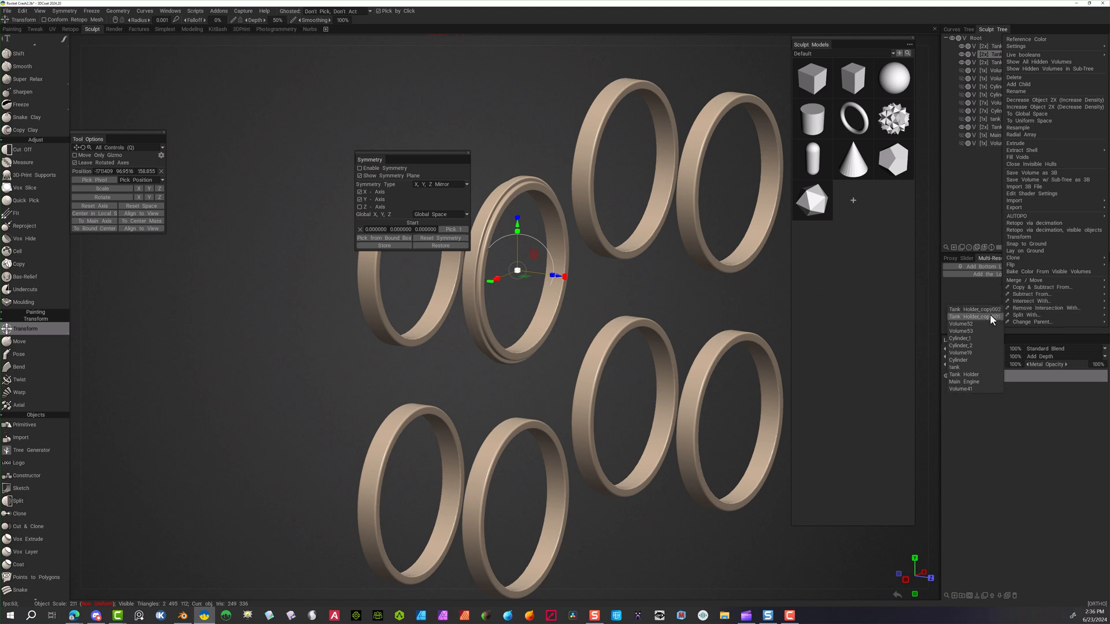
{"action": "left_click", "coordinate": [990, 314]}
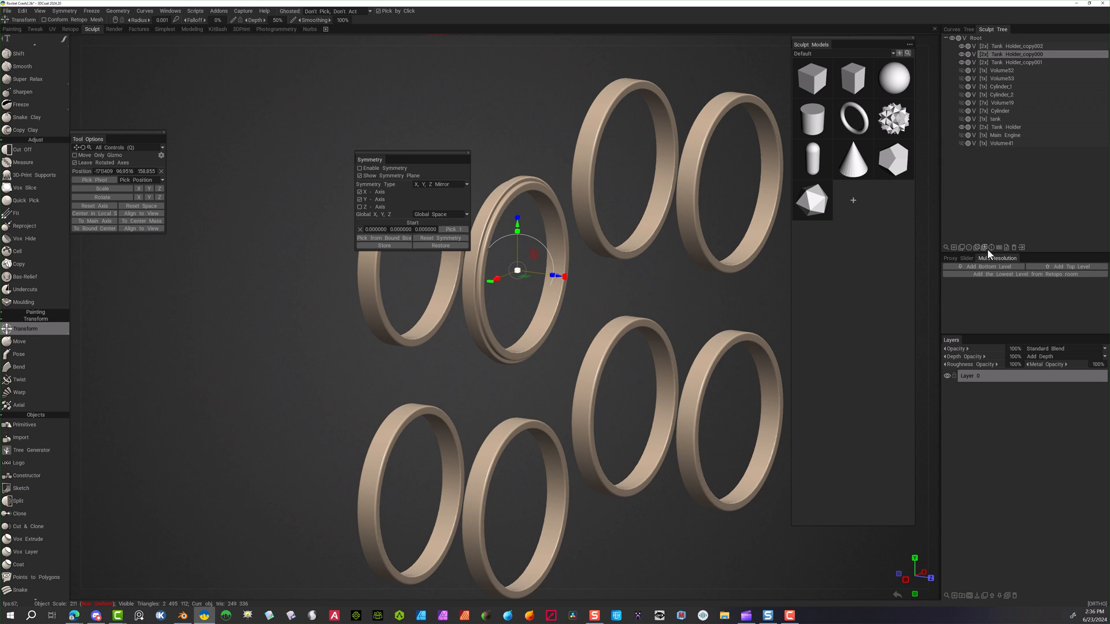
{"action": "right_click", "coordinate": [1098, 53]}
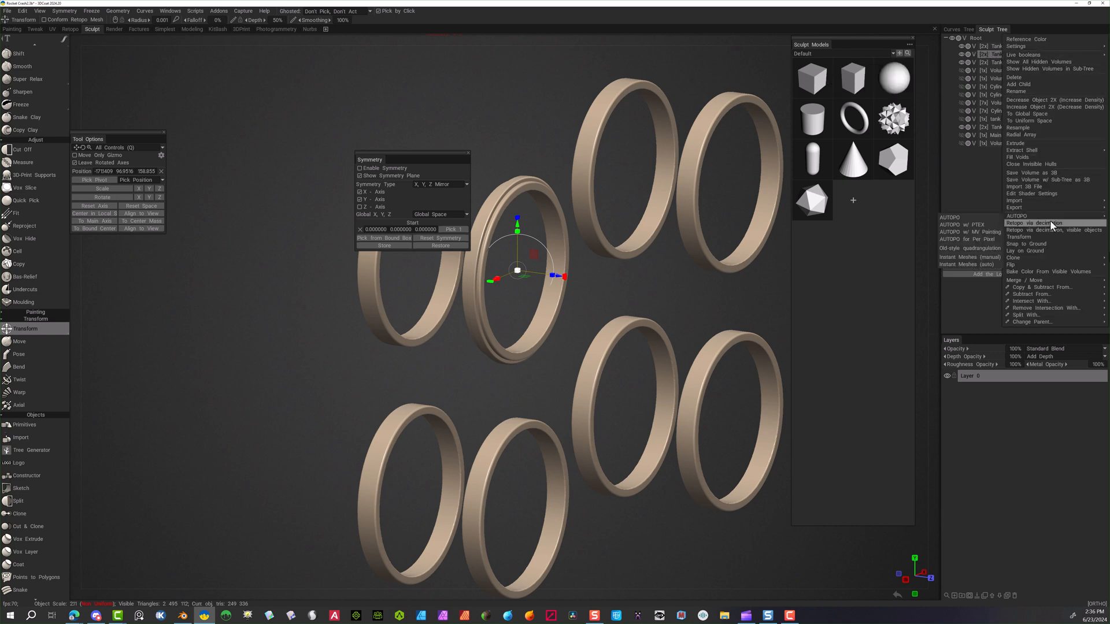
{"action": "mouse_move", "coordinate": [1064, 289]}
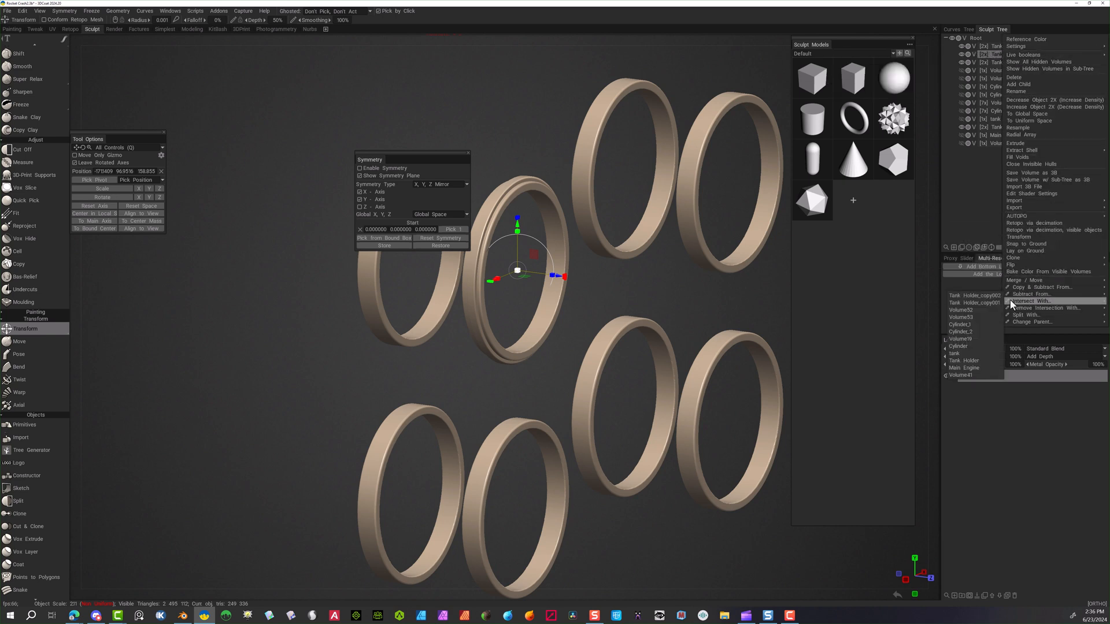
{"action": "left_click", "coordinate": [973, 302]}
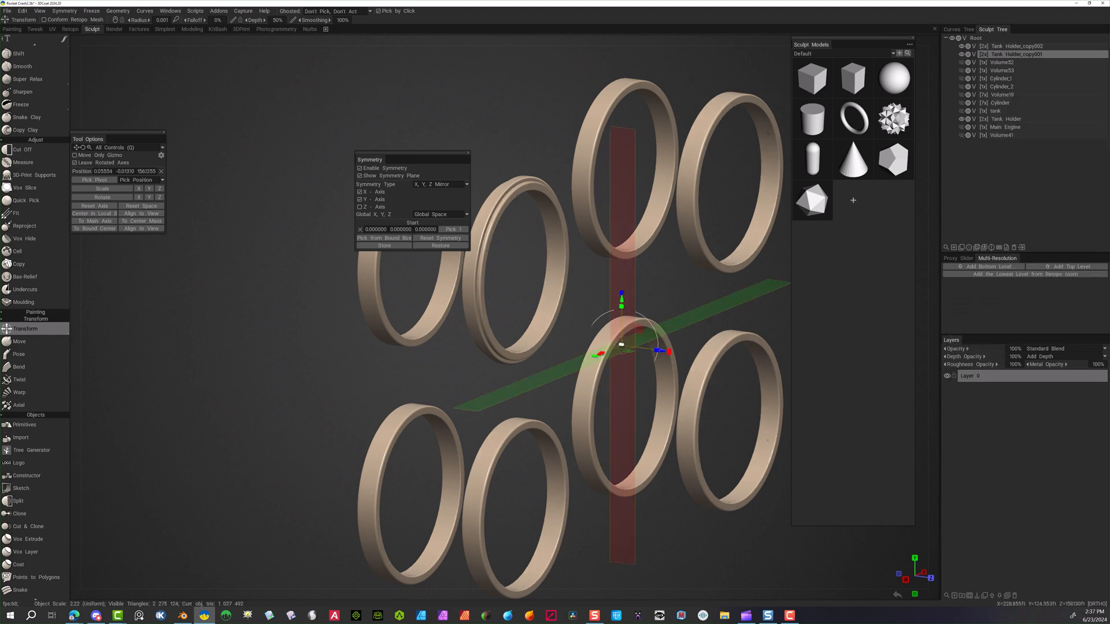
Hide Tank Holder, then rescale the Tank Holder_copy002 ring and slide it along Z to about 163, beside the groove
{"action": "left_click", "coordinate": [962, 119]}
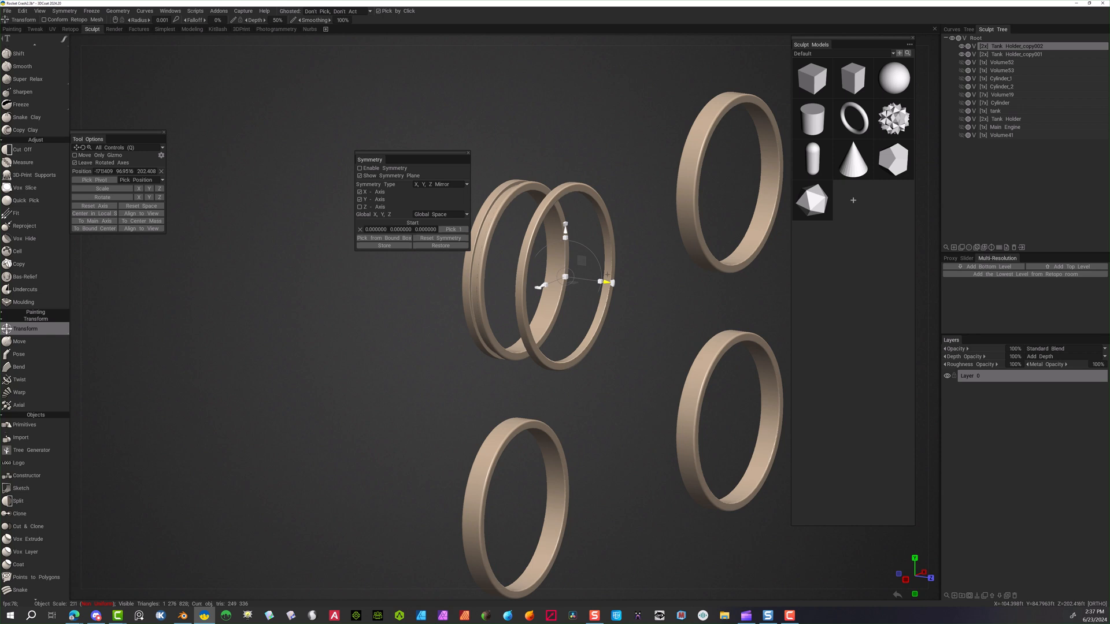
{"action": "left_click_drag", "start_coordinate": [606, 283], "coordinate": [526, 279]}
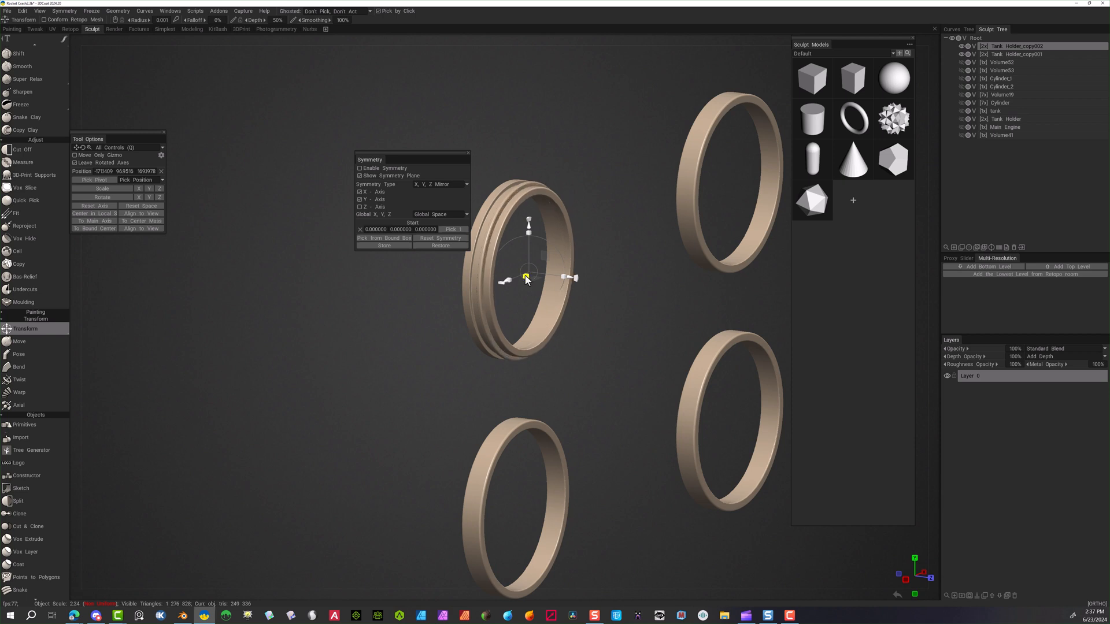
{"action": "left_click_drag", "start_coordinate": [527, 279], "coordinate": [564, 277]}
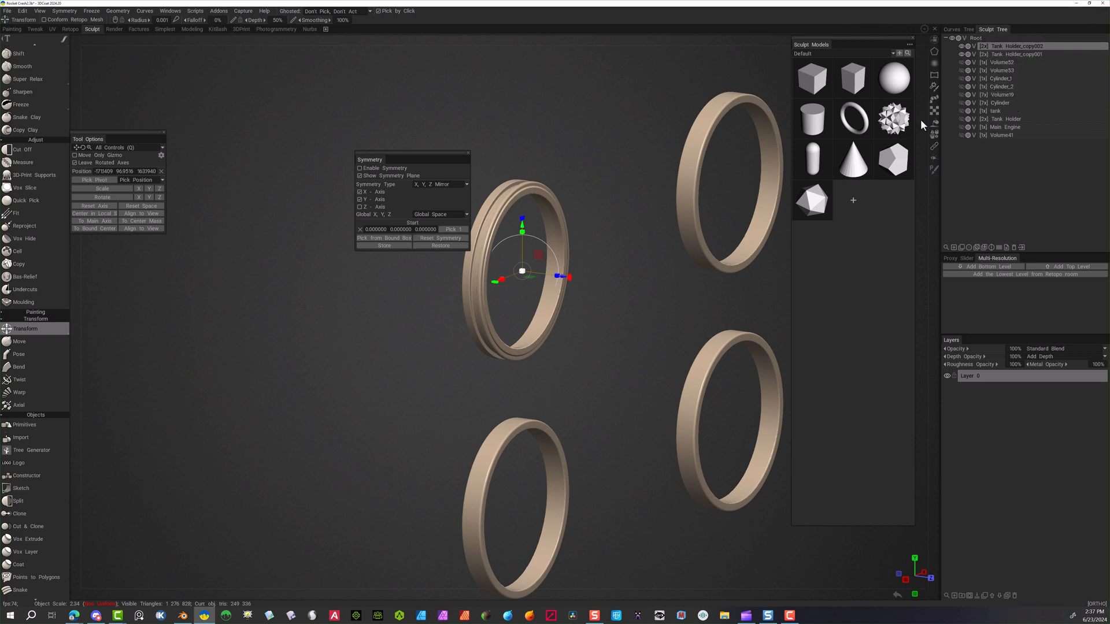
Merge the visible Tank Holder_copy002 ring and Tank Holder_copy001 into a single volume
{"action": "mouse_move", "coordinate": [718, 149]}
{"action": "left_mouse_down", "text": "alt"}
{"action": "mouse_move", "coordinate": [754, 148]}
{"action": "mouse_move", "coordinate": [751, 123]}
{"action": "mouse_move", "coordinate": [709, 144]}
{"action": "mouse_move", "coordinate": [714, 156]}
{"action": "left_mouse_up", "text": "alt"}
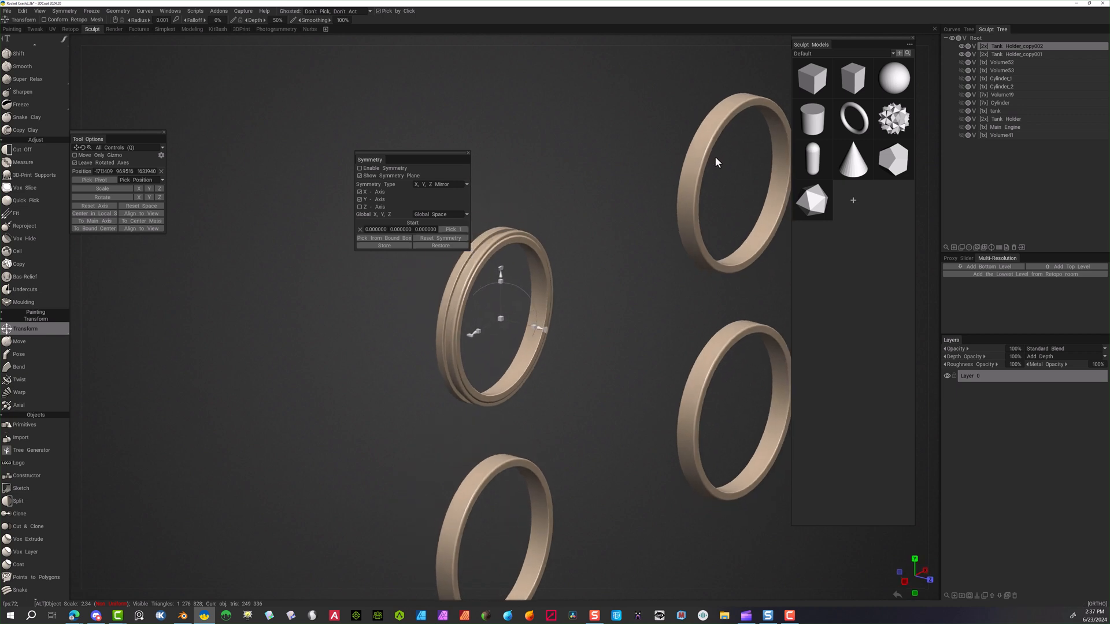
{"action": "left_click", "coordinate": [1097, 54], "text": "ctrl"}
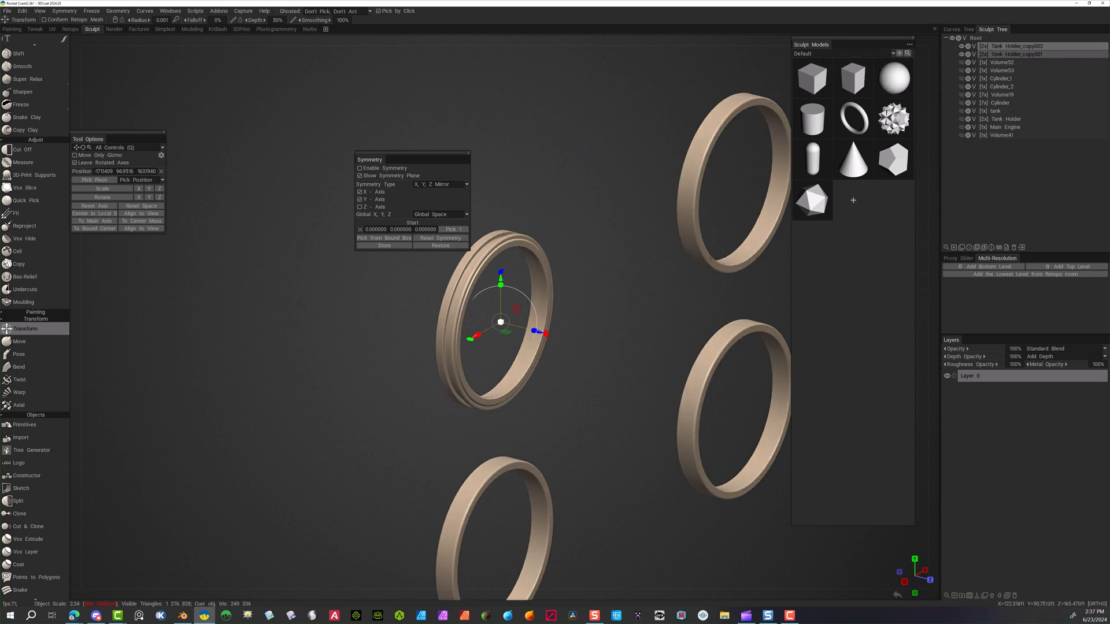
{"action": "right_click", "coordinate": [1098, 53]}
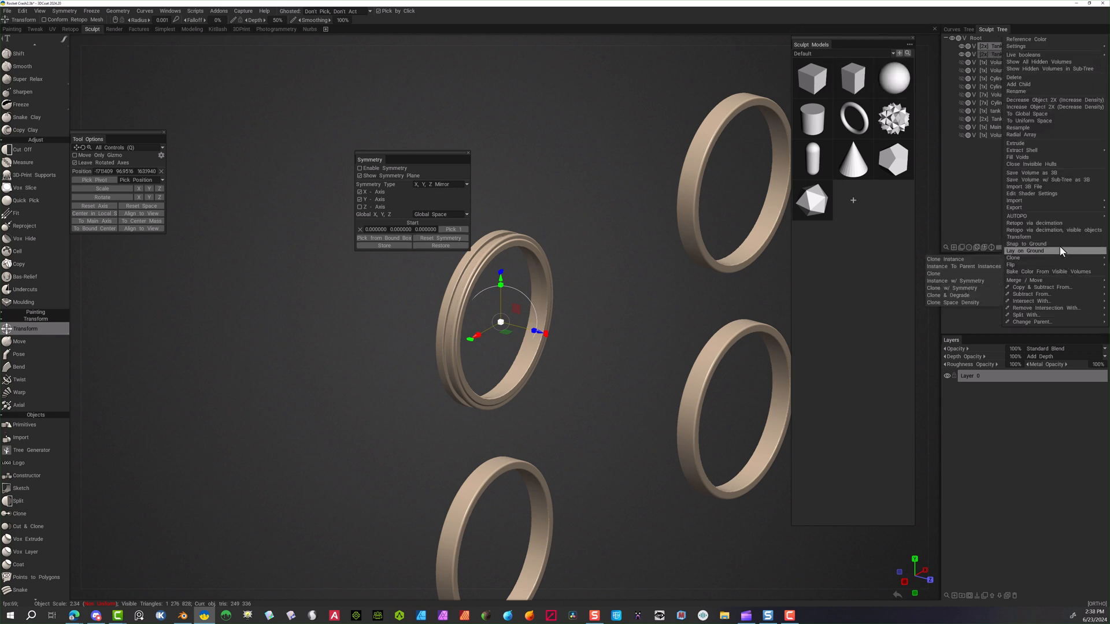
{"action": "mouse_move", "coordinate": [1049, 282]}
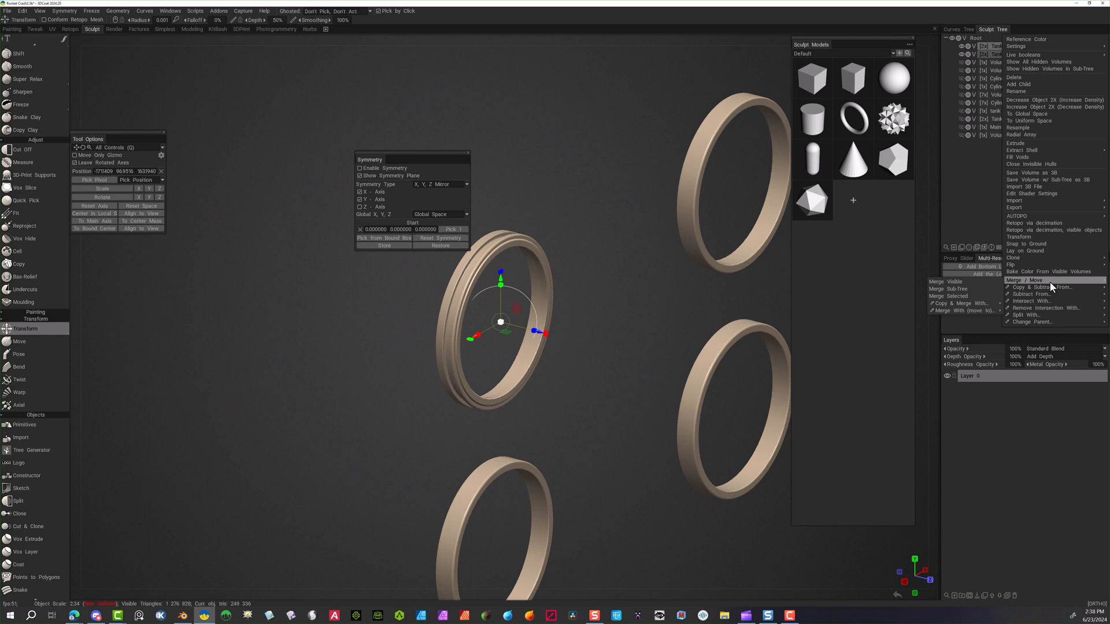
{"action": "left_click", "coordinate": [980, 283]}
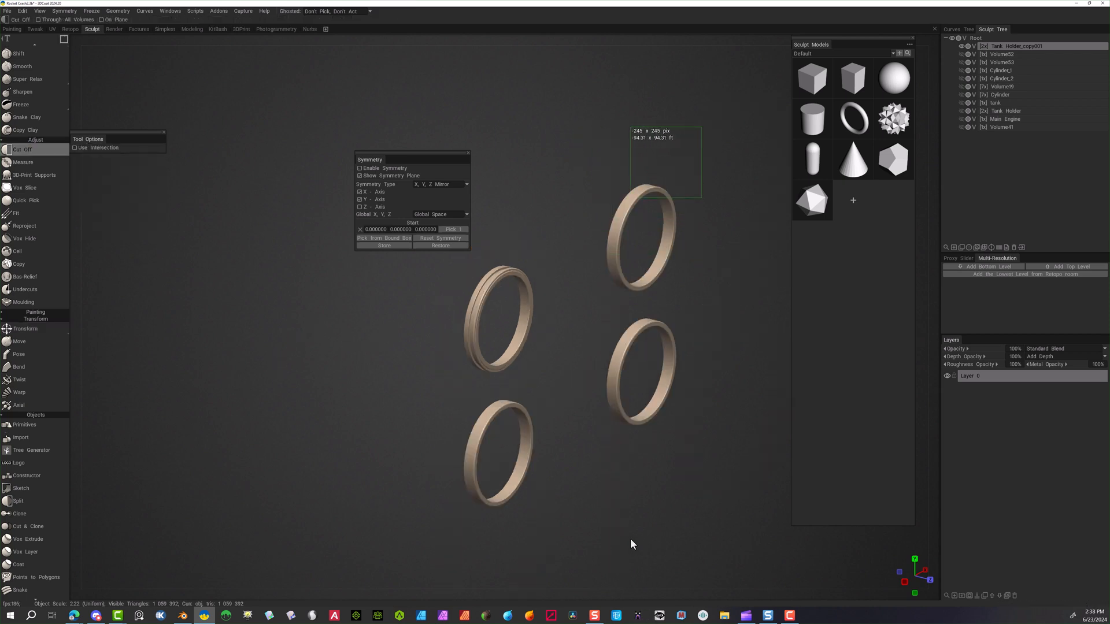
Cut away the three plain rings of Tank Holder_copy001 with Cut Off, keeping only the grooved ring
{"action": "left_click_drag", "start_coordinate": [630, 539], "coordinate": [584, 407]}
{"action": "left_click_drag", "start_coordinate": [717, 215], "coordinate": [589, 340]}
{"action": "left_click_drag", "start_coordinate": [721, 288], "coordinate": [587, 494]}
{"action": "left_click_drag", "start_coordinate": [737, 335], "coordinate": [473, 582]}
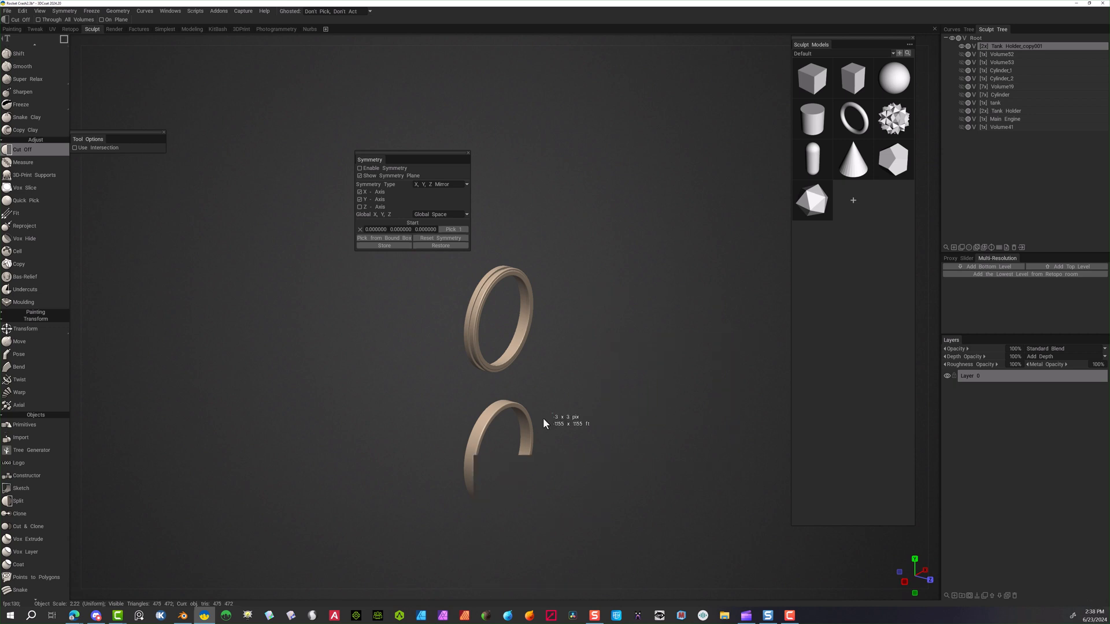
{"action": "left_click_drag", "start_coordinate": [553, 414], "coordinate": [445, 516]}
{"action": "left_click_drag", "start_coordinate": [536, 405], "coordinate": [404, 481]}
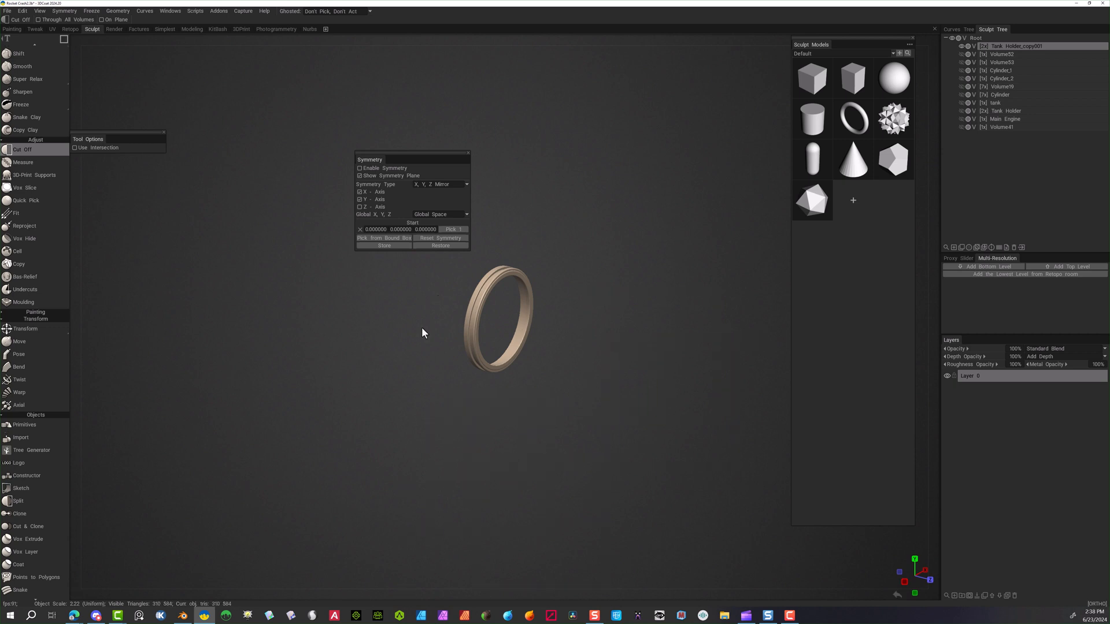
Enable symmetry and try mirroring the grooved ring across the X and Y axes with Symm Copy
{"action": "left_click", "coordinate": [360, 175]}
{"action": "left_click", "coordinate": [360, 168]}
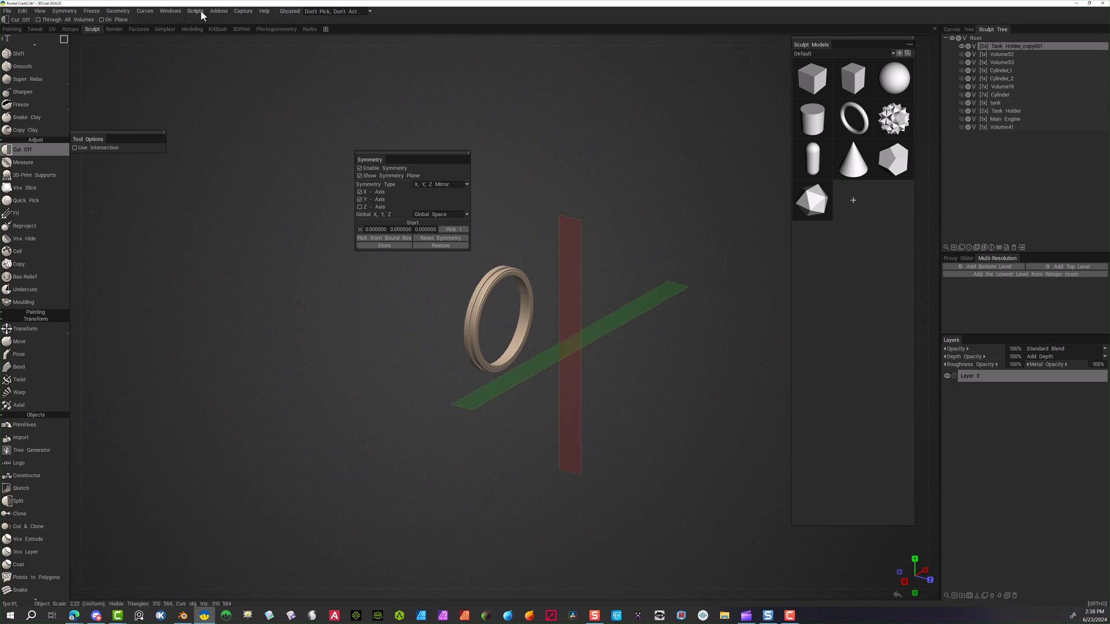
{"action": "left_click", "coordinate": [123, 11]}
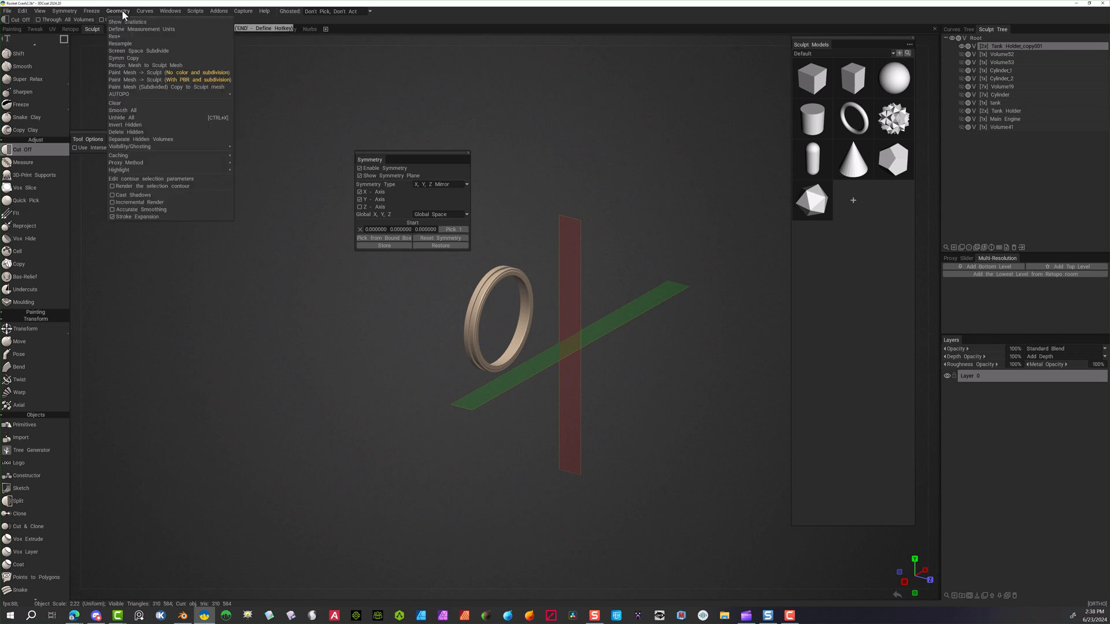
{"action": "left_click", "coordinate": [146, 57]}
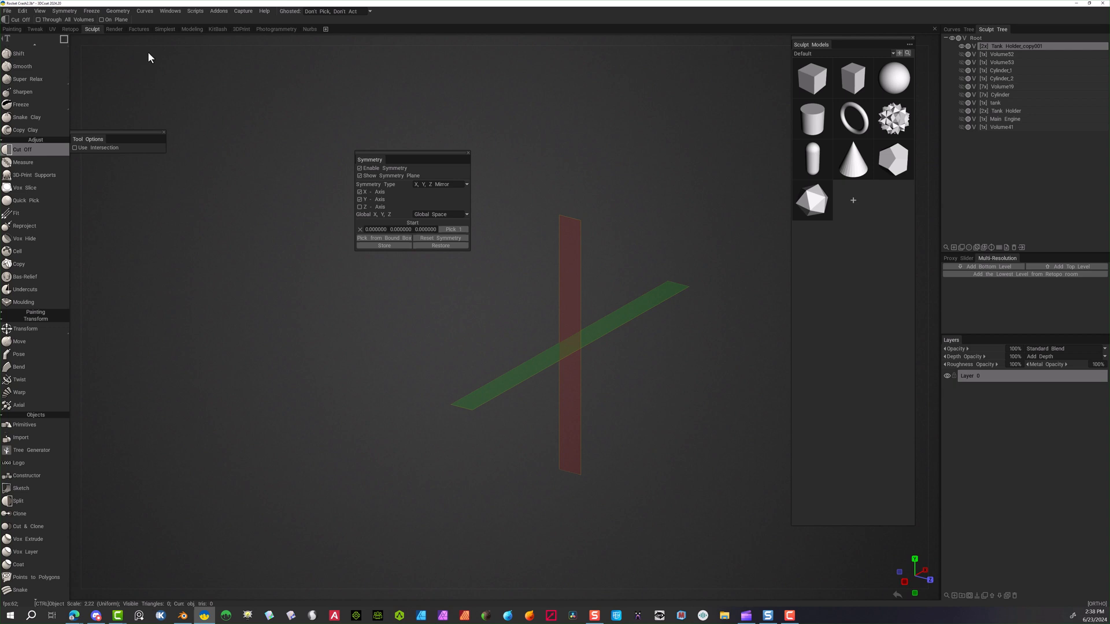
{"action": "key", "text": "ctrl+z"}
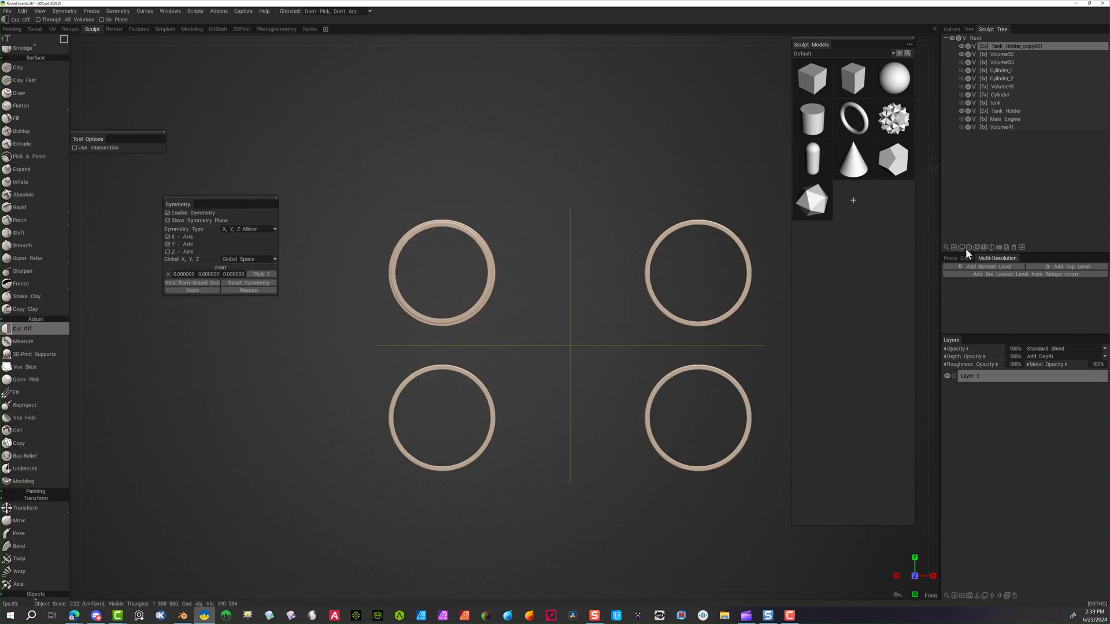
Duplicate the grooved ring and slide the copy along X to about 341, over the plain ring beside it
{"action": "left_click", "coordinate": [962, 247]}
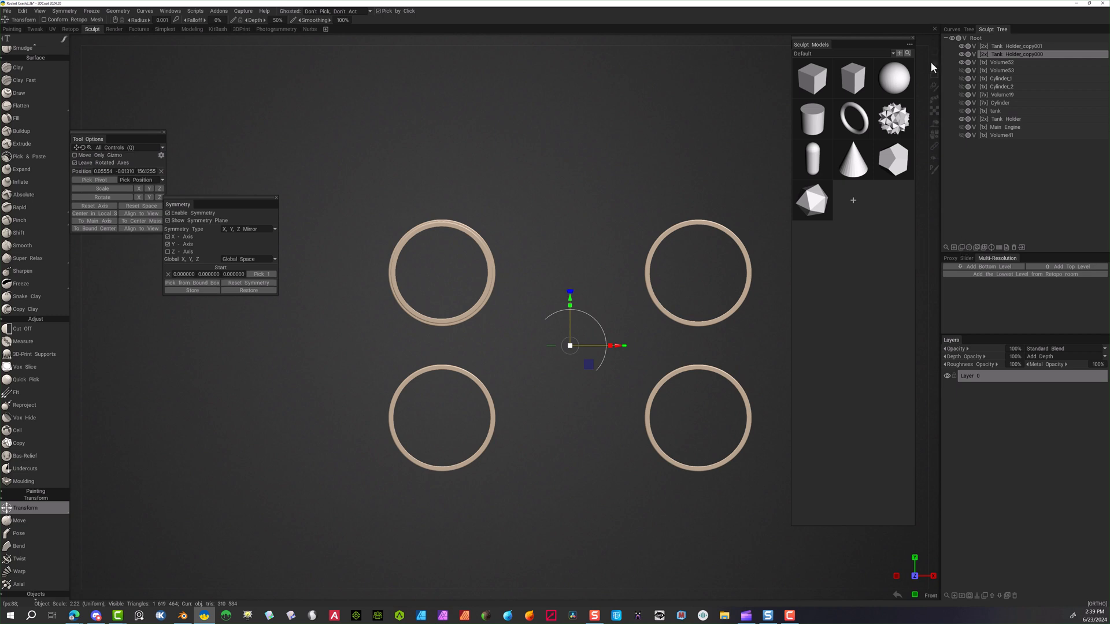
{"action": "left_click_drag", "start_coordinate": [619, 346], "coordinate": [874, 341]}
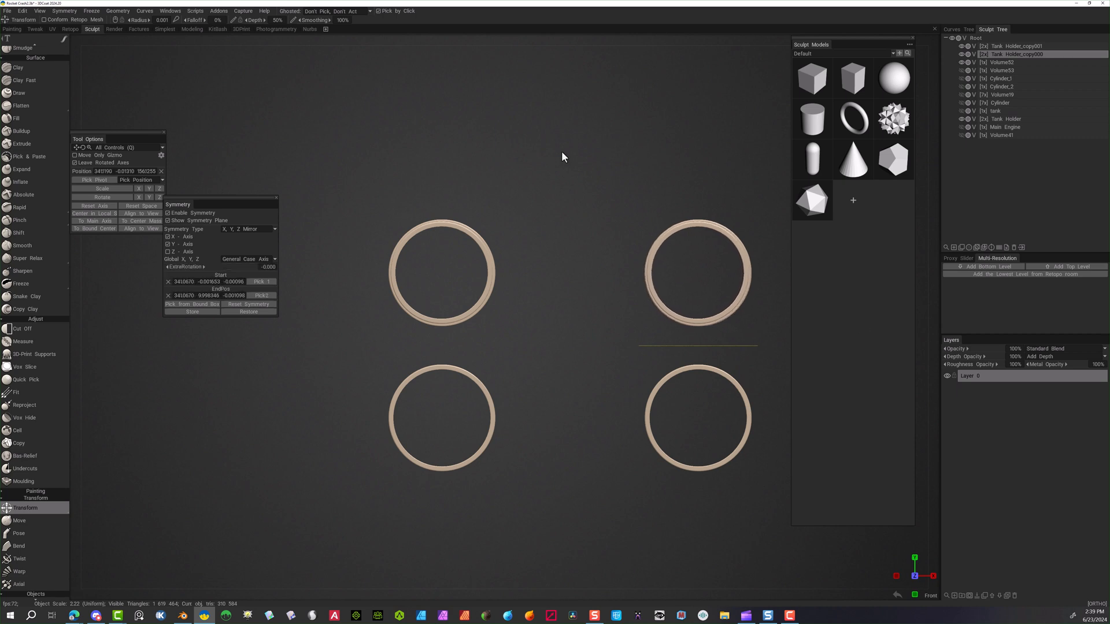
Try to mirror the duplicate grooved ring onto the lower tank holders with Symm Copy
{"action": "mouse_move", "coordinate": [562, 171]}
{"action": "left_mouse_down", "text": "alt"}
{"action": "mouse_move", "coordinate": [595, 196]}
{"action": "mouse_move", "coordinate": [647, 190]}
{"action": "mouse_move", "coordinate": [644, 180]}
{"action": "mouse_move", "coordinate": [588, 192]}
{"action": "mouse_move", "coordinate": [555, 165]}
{"action": "mouse_move", "coordinate": [563, 171]}
{"action": "left_mouse_up", "text": "alt"}
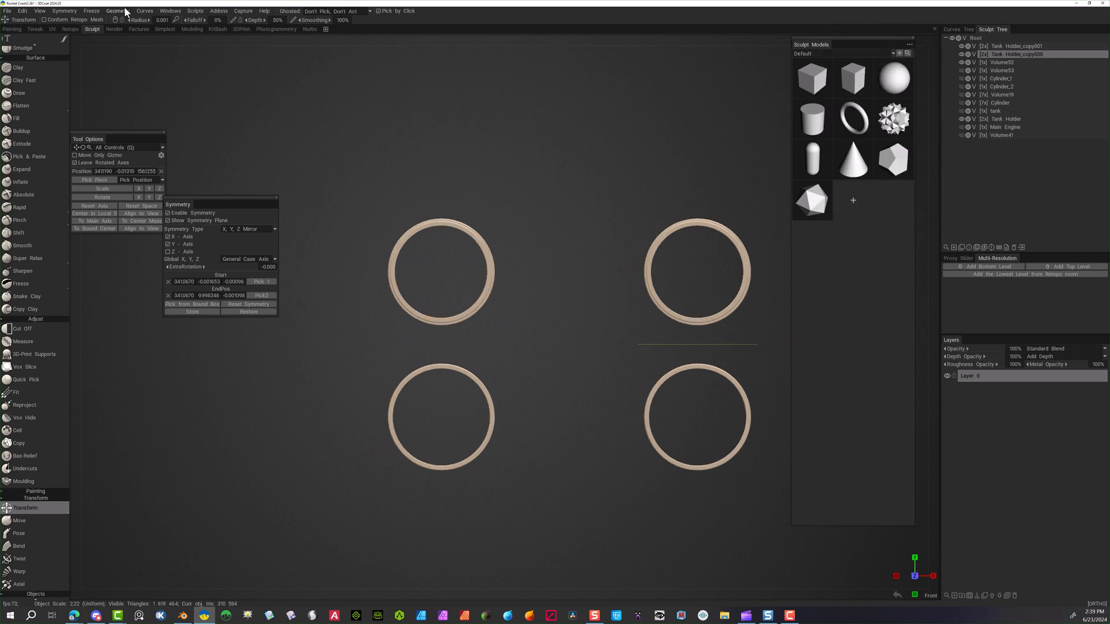
{"action": "left_click", "coordinate": [122, 11]}
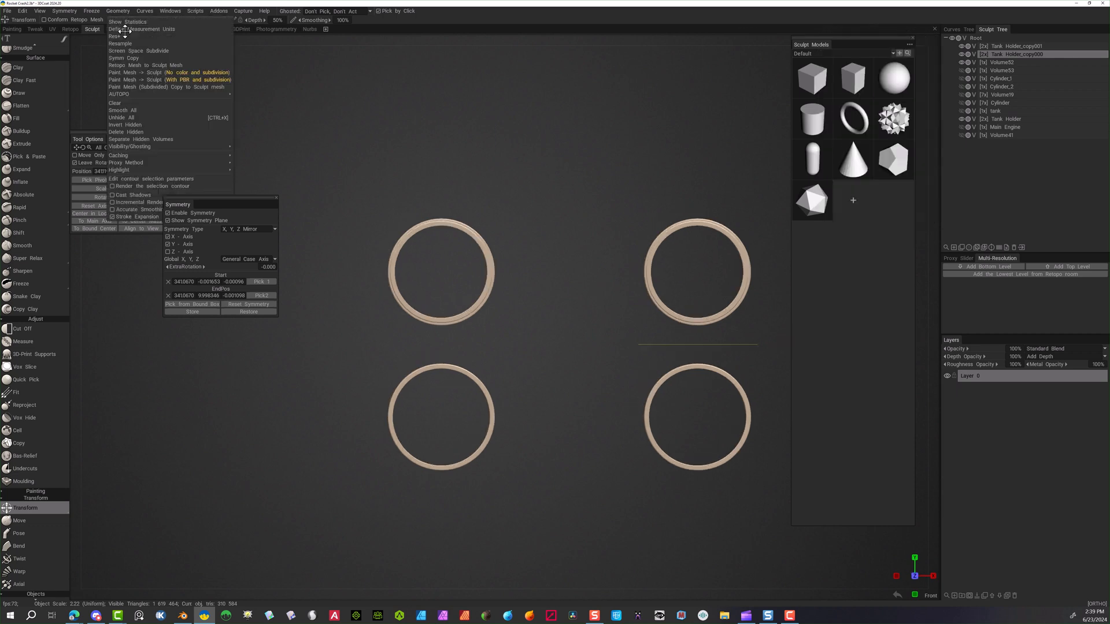
{"action": "left_click", "coordinate": [146, 58]}
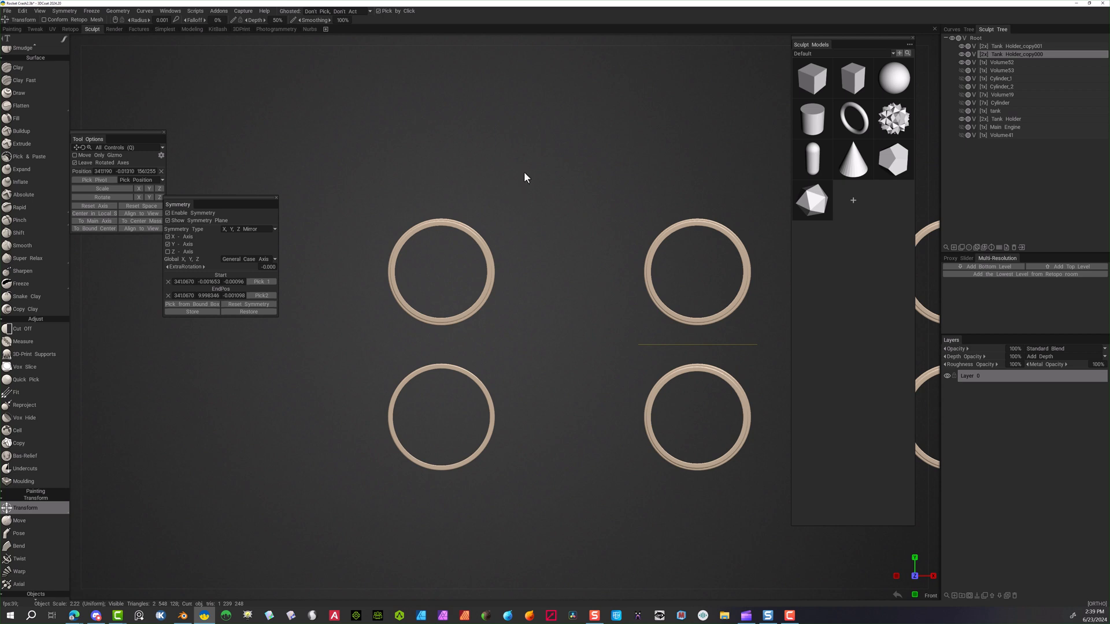
{"action": "left_click_drag", "start_coordinate": [549, 203], "coordinate": [518, 199], "text": "alt"}
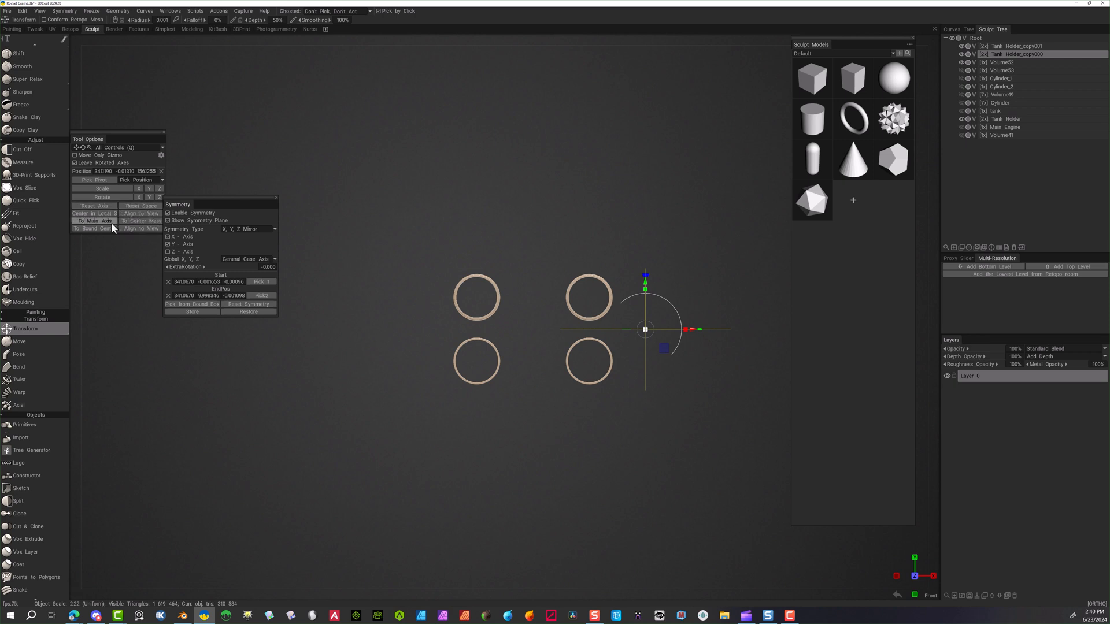
Show the scene axes, align the gizmo to the main axis and move only the gizmo along X to the origin
{"action": "left_click", "coordinate": [108, 221]}
{"action": "left_click", "coordinate": [40, 11]}
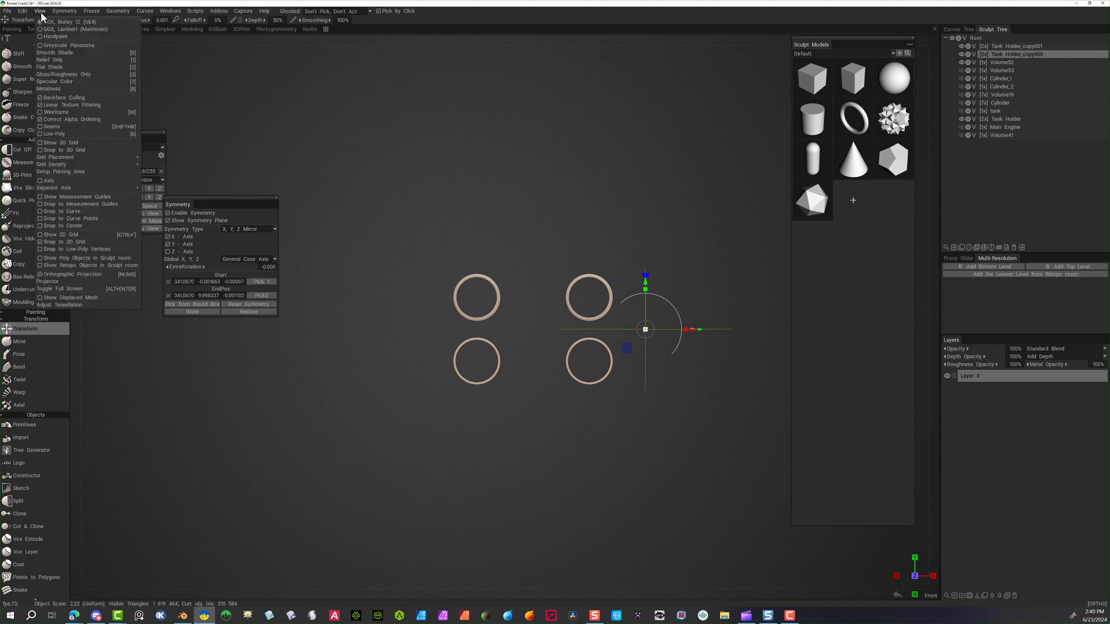
{"action": "left_click", "coordinate": [39, 180]}
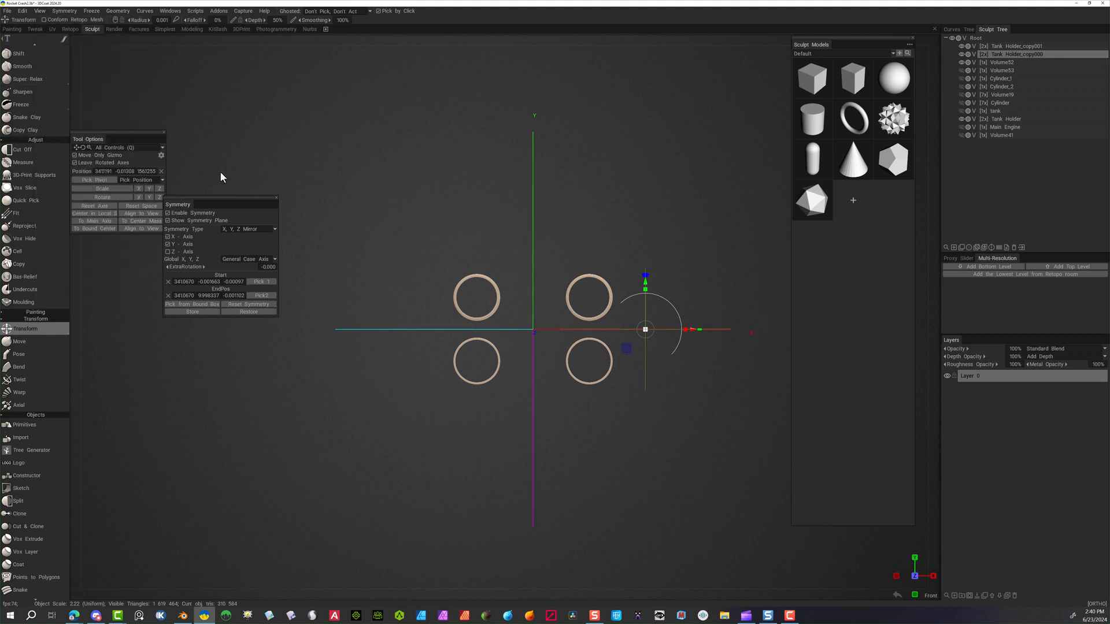
{"action": "left_click_drag", "start_coordinate": [685, 331], "coordinate": [578, 336]}
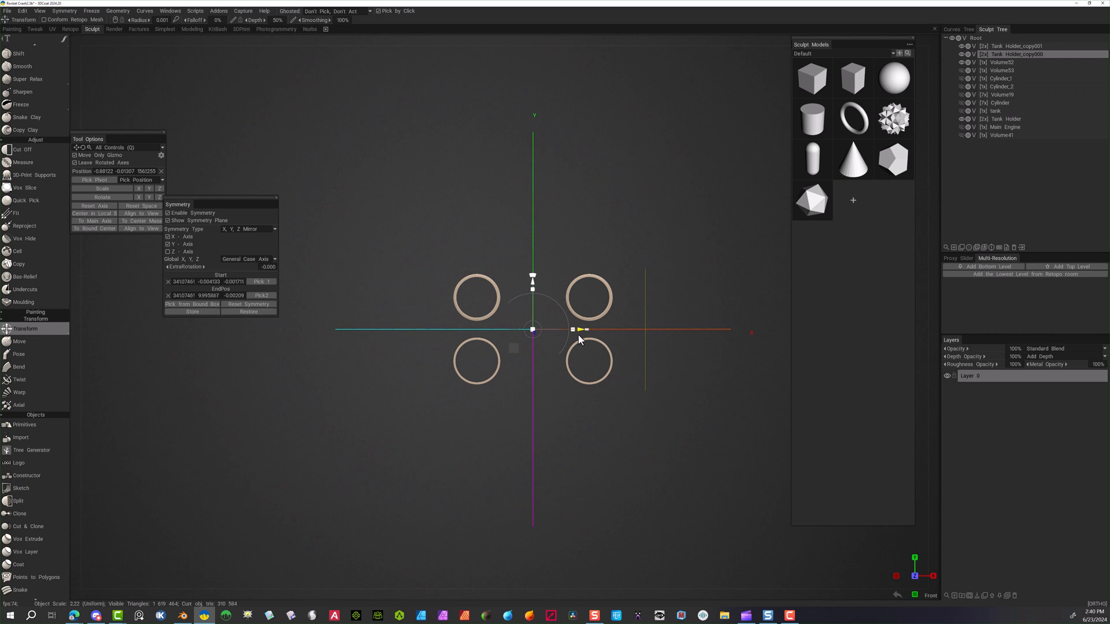
{"action": "left_click_drag", "start_coordinate": [578, 339], "coordinate": [579, 340]}
{"action": "left_click", "coordinate": [75, 155]}
Try Symm Copy on the duplicate ring with its gizmo at the origin, and undo the copy
{"action": "left_click", "coordinate": [127, 11]}
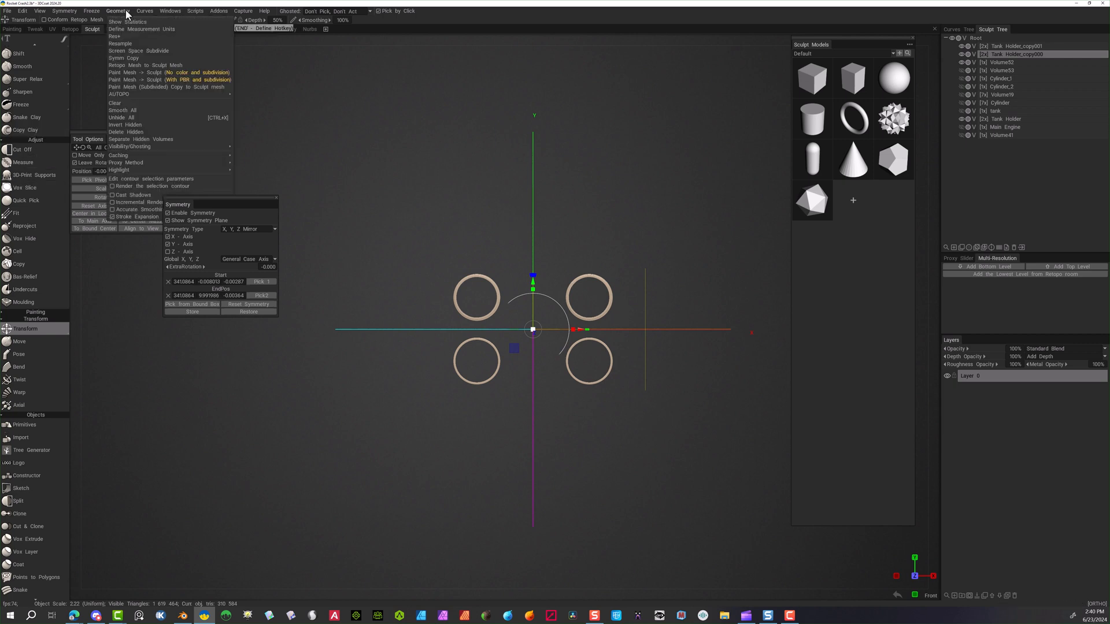
{"action": "left_click", "coordinate": [142, 58]}
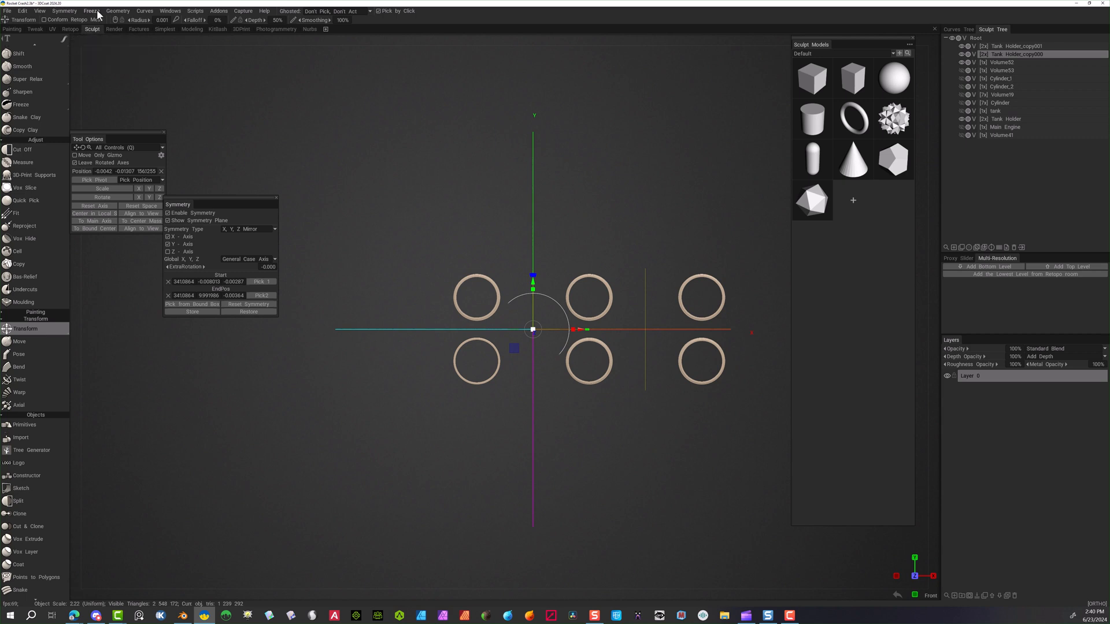
{"action": "left_click", "coordinate": [23, 11]}
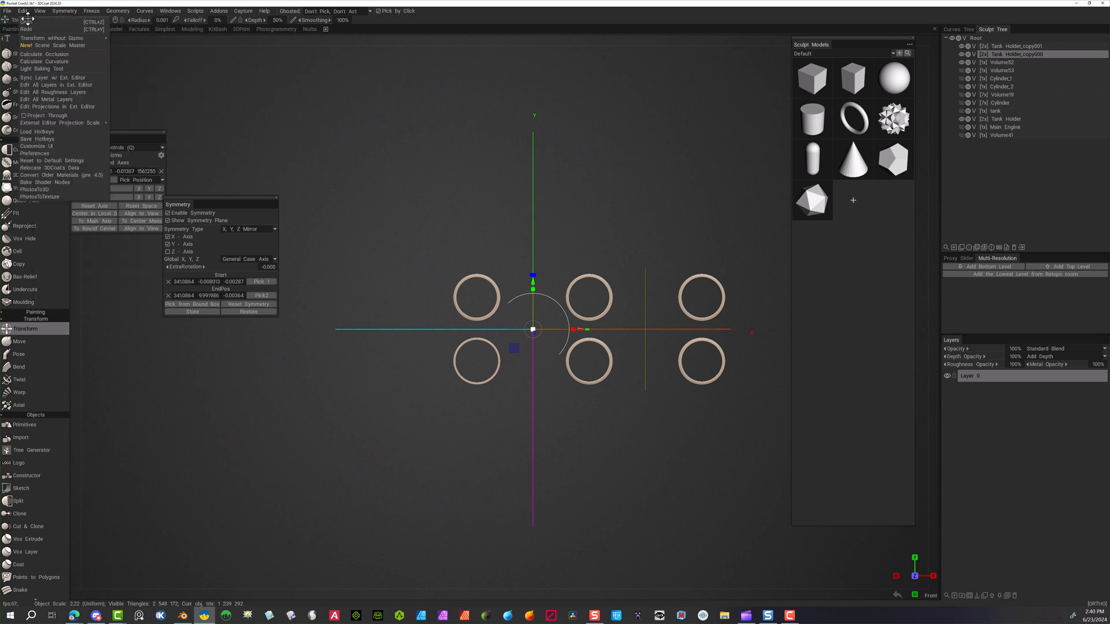
{"action": "left_click", "coordinate": [26, 21]}
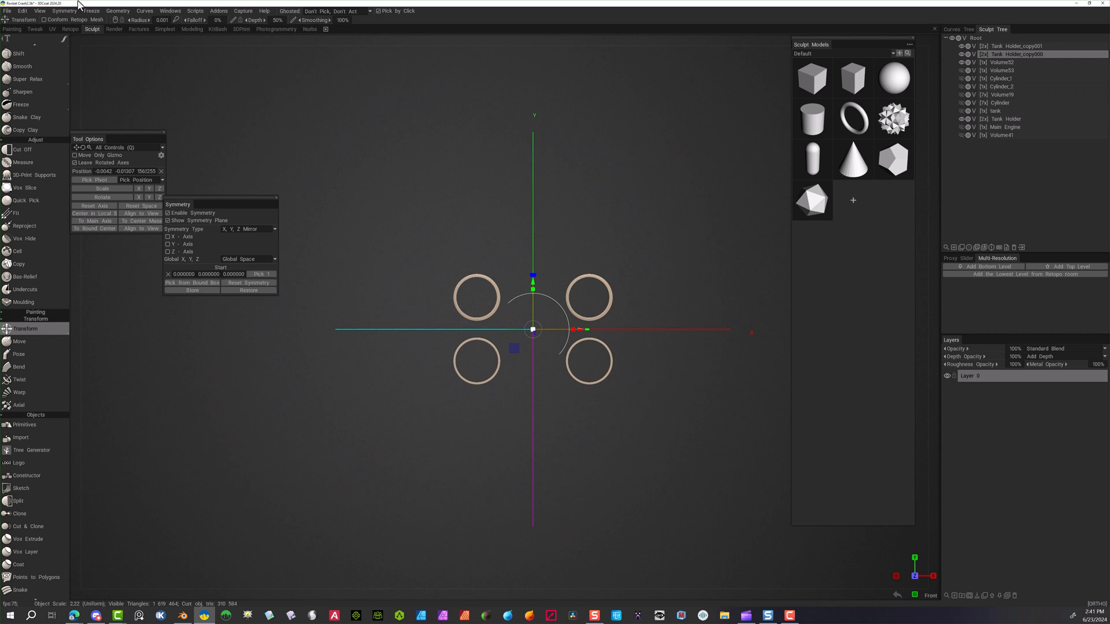
Enable symmetry on the X and Y axes and apply a symmetry copy to Tank Holder_copy000
{"action": "mouse_move", "coordinate": [64, 12]}
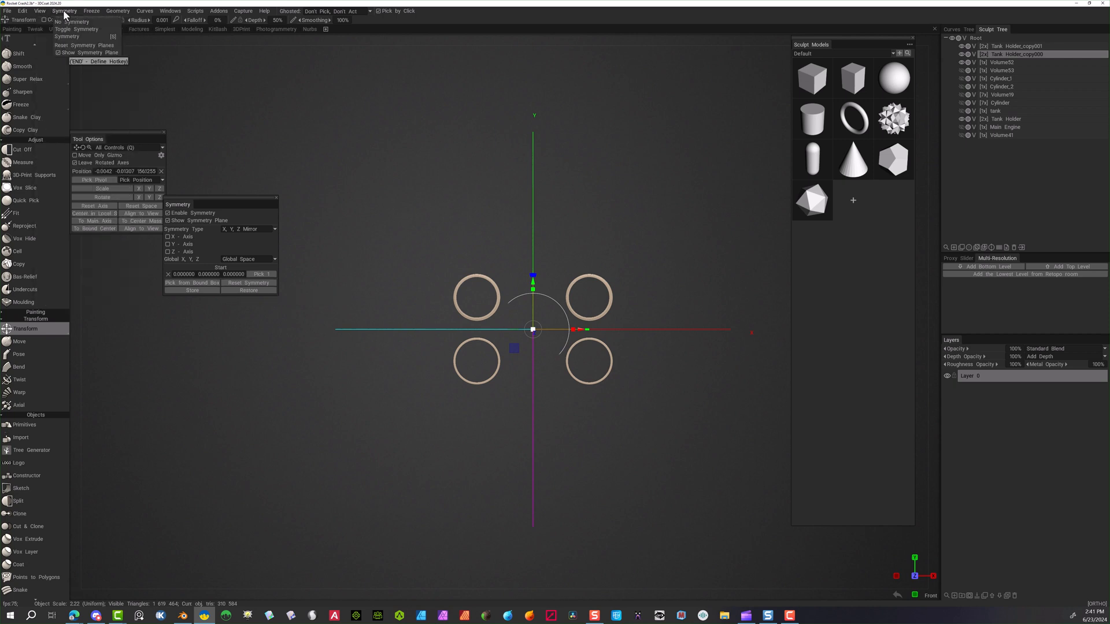
{"action": "mouse_move", "coordinate": [114, 13]}
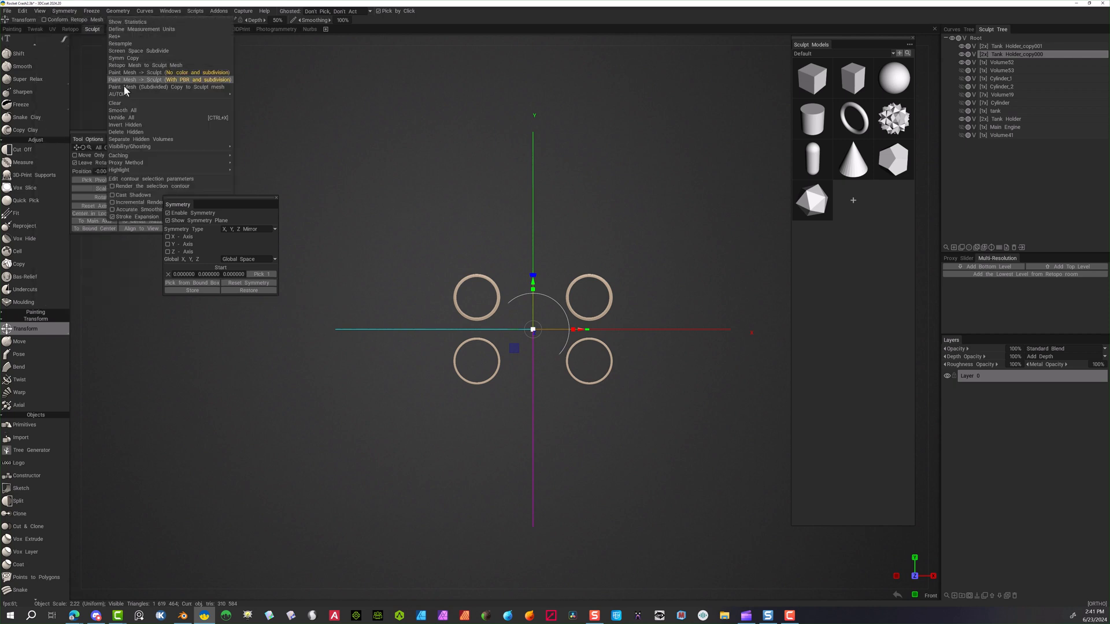
{"action": "left_click", "coordinate": [130, 58]}
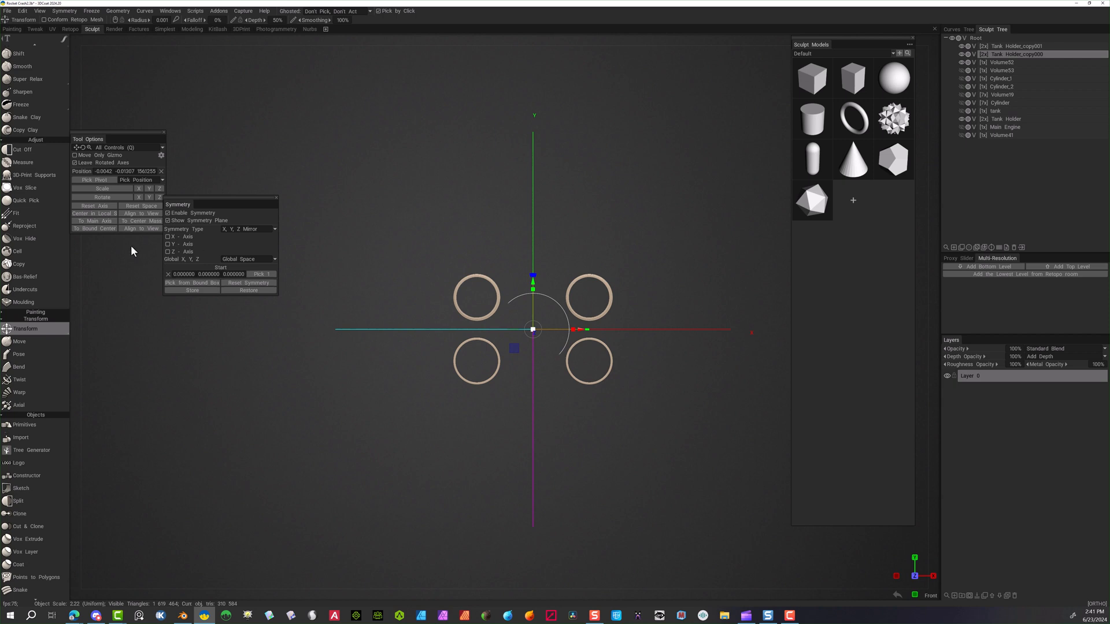
{"action": "left_click", "coordinate": [167, 244]}
{"action": "left_click", "coordinate": [118, 11]}
{"action": "left_click", "coordinate": [125, 58]}
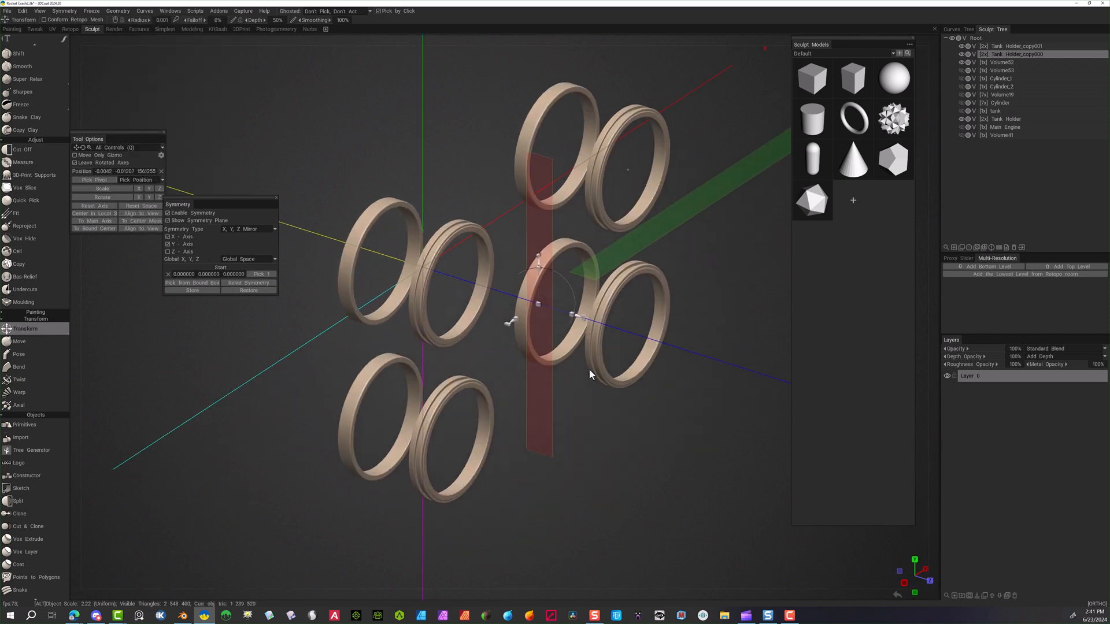
Toggle the visibility of Tank Holder_copy000 and Tank Holder_copy001 to check which rings each volume contains
{"action": "middle_click_drag", "start_coordinate": [589, 368], "coordinate": [629, 333]}
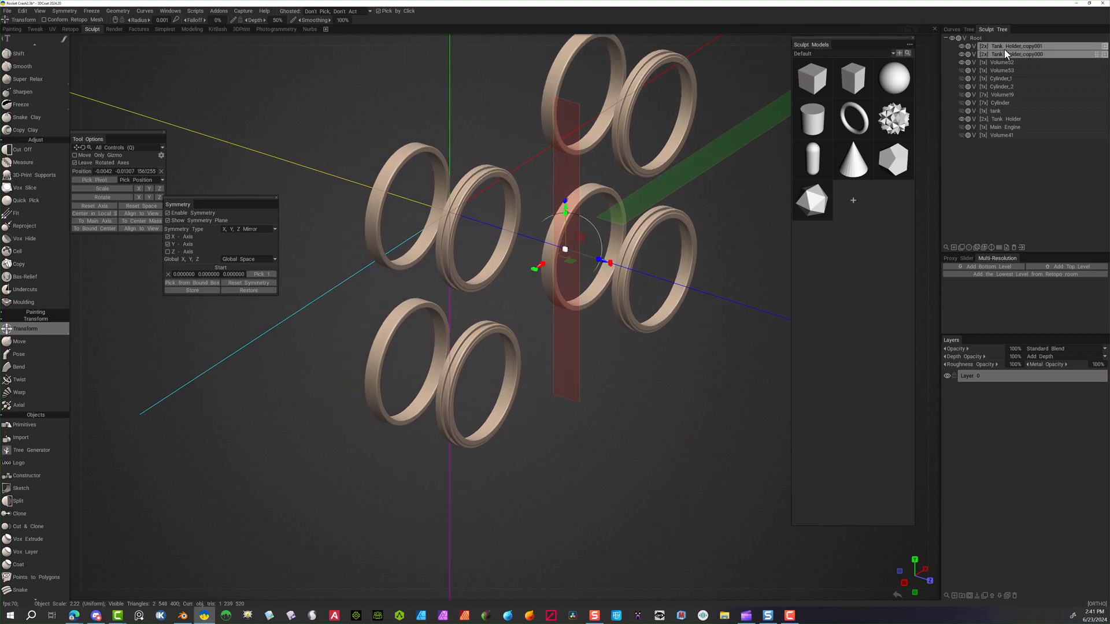
{"action": "left_click", "coordinate": [962, 54]}
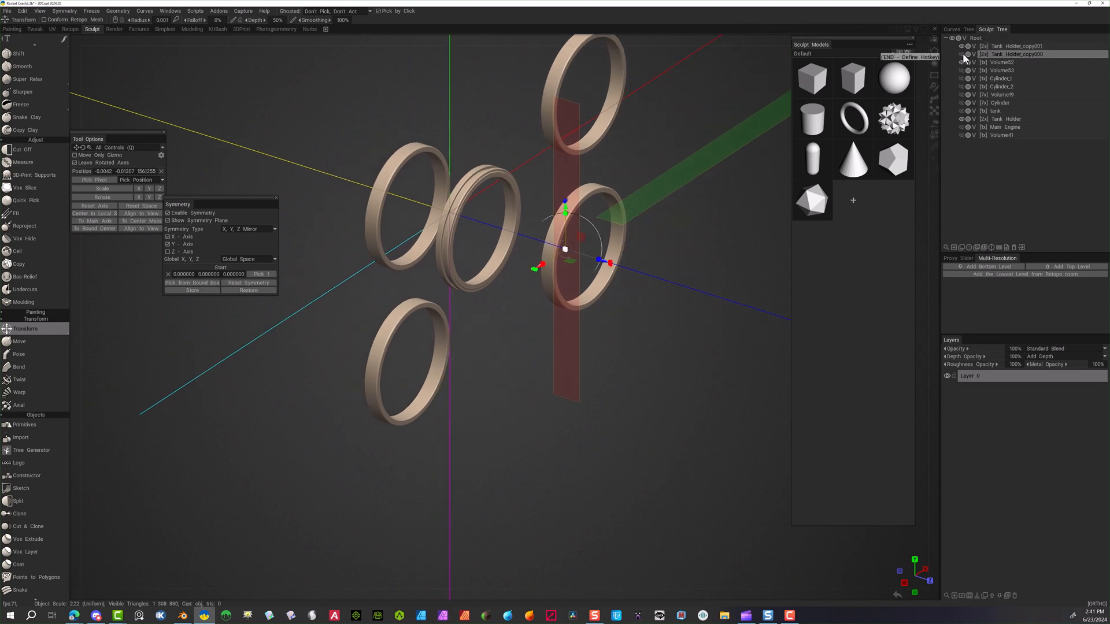
{"action": "left_click", "coordinate": [962, 46]}
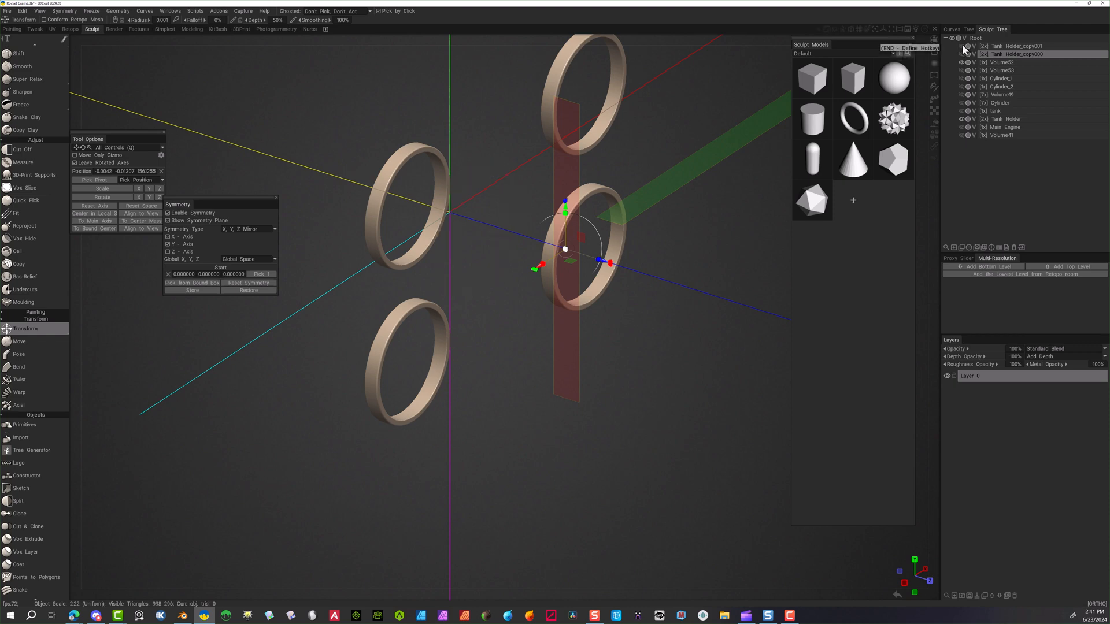
{"action": "left_click", "coordinate": [962, 45]}
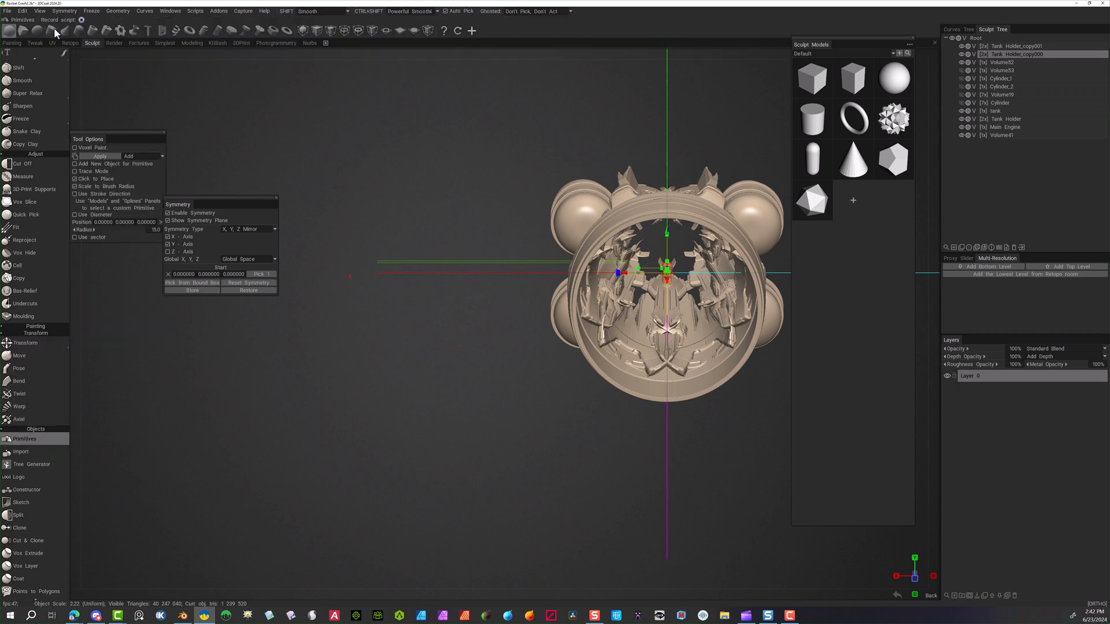
Add a cylinder primitive and place it beyond the engine's wide open end, at about Z -623, working in the Right view
{"action": "left_click", "coordinate": [53, 32]}
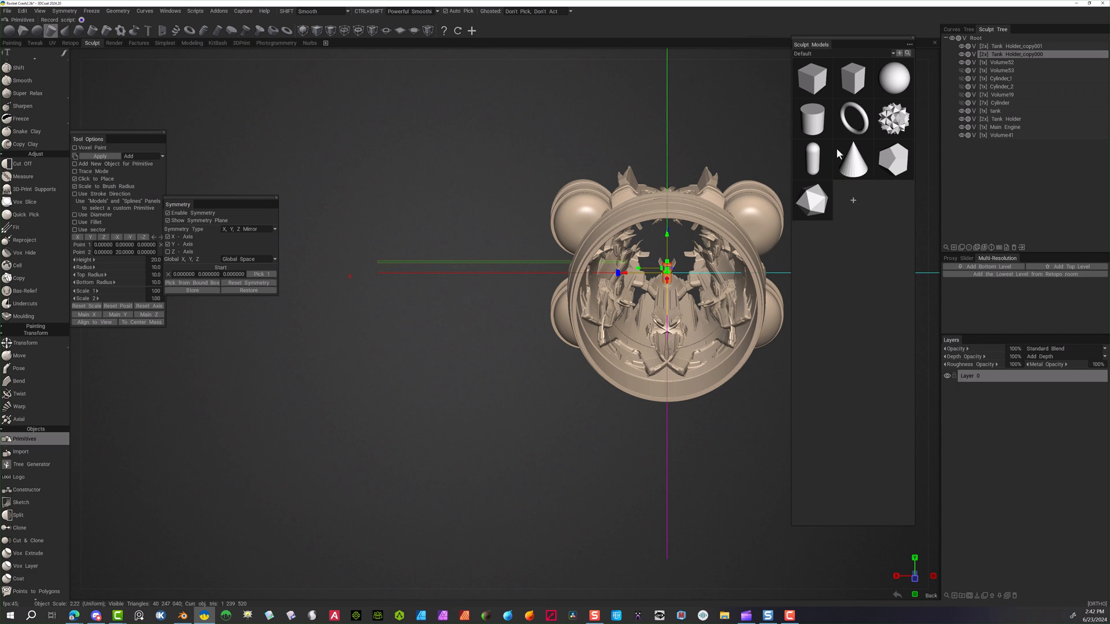
{"action": "left_click", "coordinate": [935, 55]}
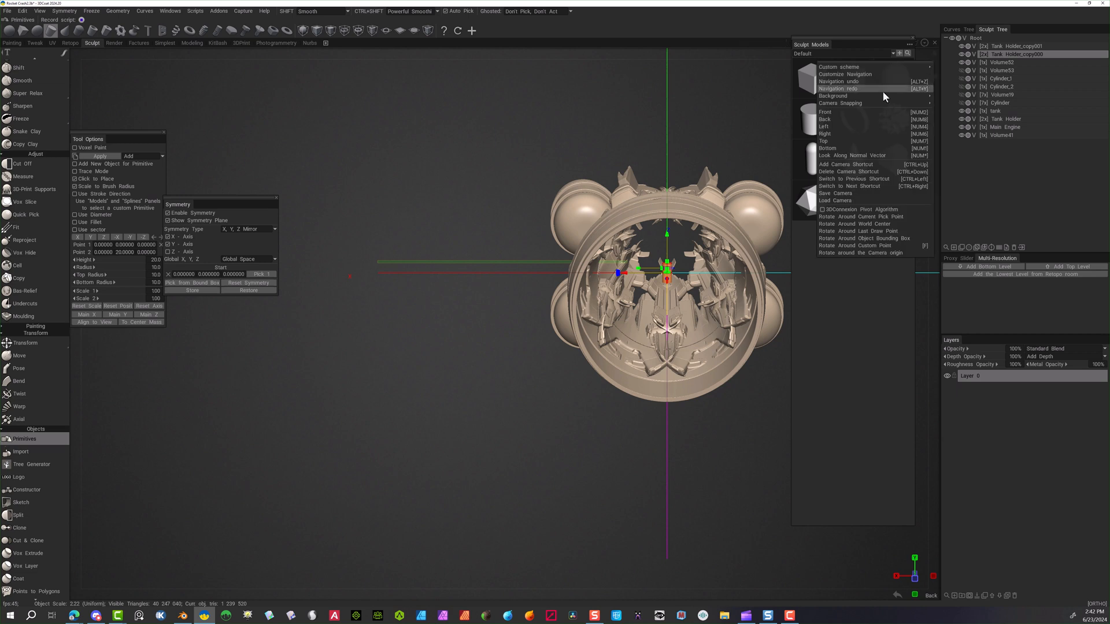
{"action": "left_click", "coordinate": [846, 132]}
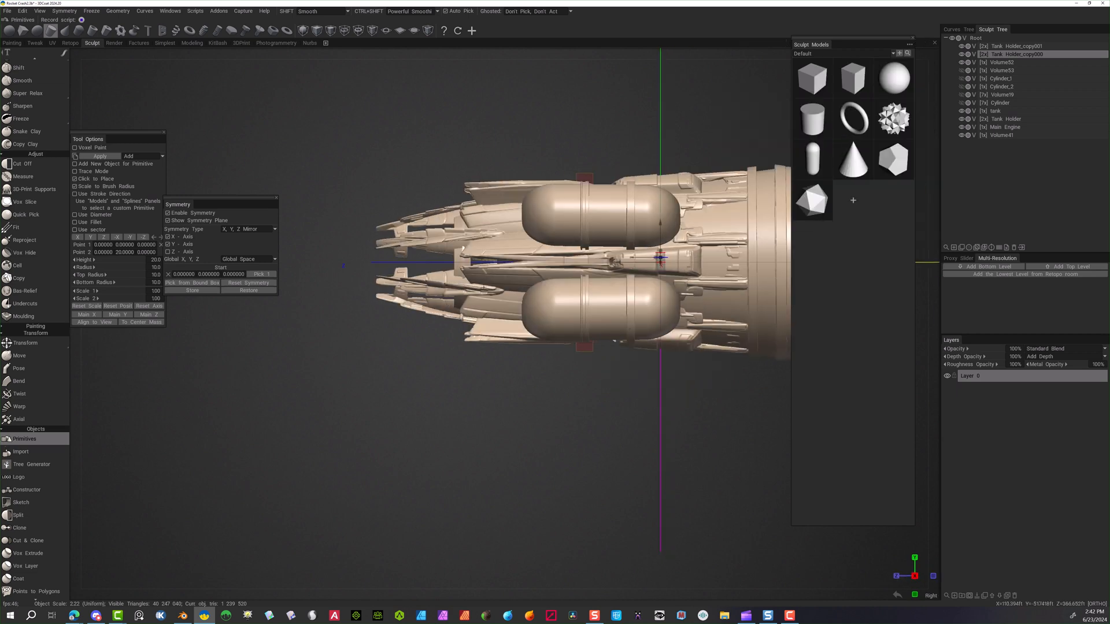
{"action": "right_click_drag", "start_coordinate": [407, 335], "coordinate": [320, 354]}
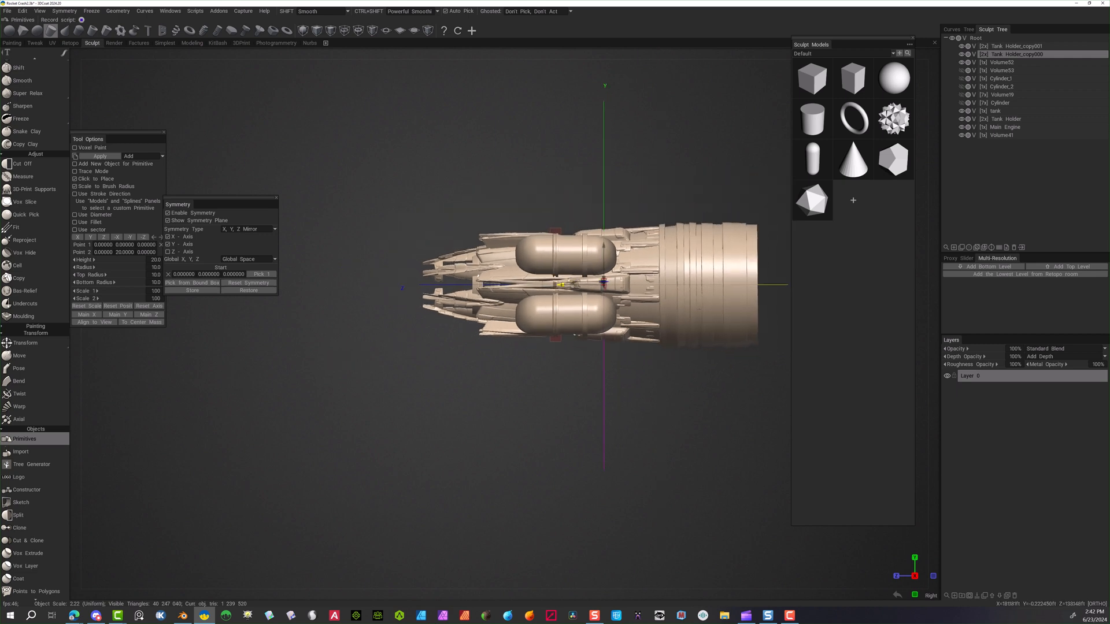
{"action": "right_click_drag", "start_coordinate": [511, 384], "coordinate": [581, 389]}
{"action": "mouse_move", "coordinate": [581, 391]}
{"action": "middle_mouse_down"}
{"action": "mouse_move", "coordinate": [270, 412]}
{"action": "mouse_move", "coordinate": [176, 431]}
{"action": "middle_mouse_up"}
{"action": "right_click_drag", "start_coordinate": [442, 454], "coordinate": [643, 445]}
{"action": "right_click_drag", "start_coordinate": [665, 317], "coordinate": [697, 323]}
{"action": "middle_click_drag", "start_coordinate": [697, 328], "coordinate": [476, 310]}
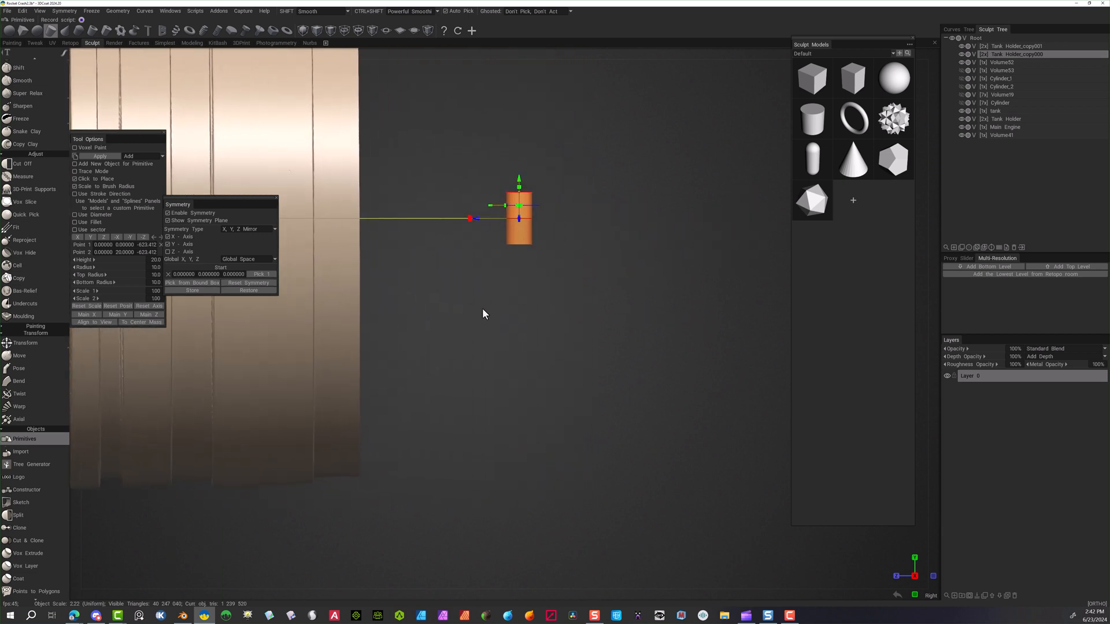
Rotate the cylinder 90° to lie along the engine's long axis, disable symmetry, and shift it closer to the open end
{"action": "left_click_drag", "start_coordinate": [471, 220], "coordinate": [524, 133]}
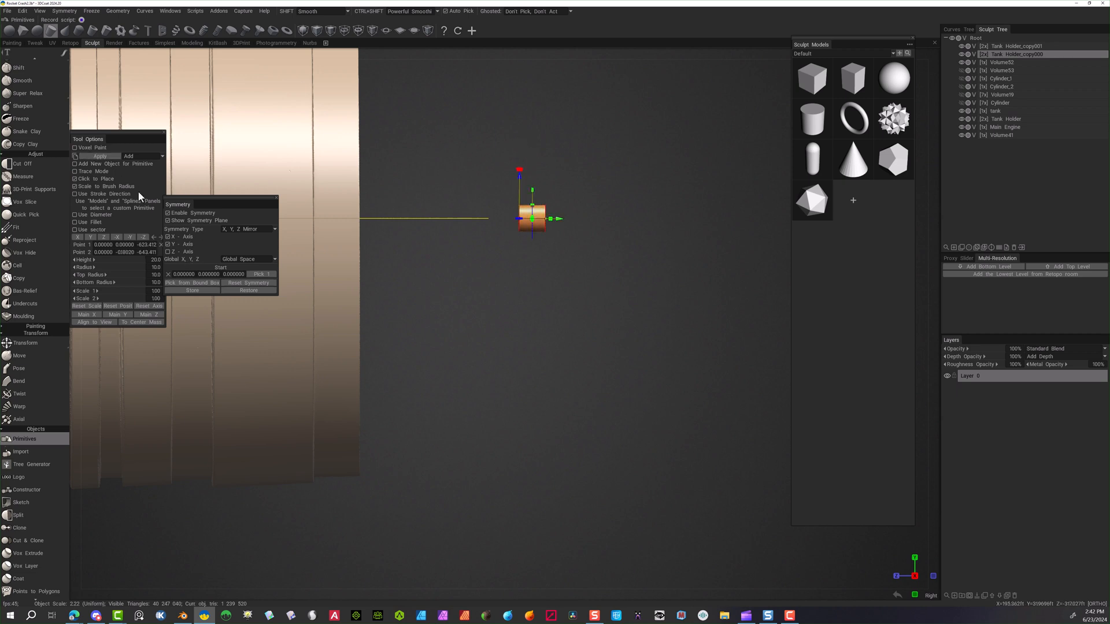
{"action": "left_click", "coordinate": [168, 212]}
{"action": "left_click_drag", "start_coordinate": [563, 220], "coordinate": [456, 225]}
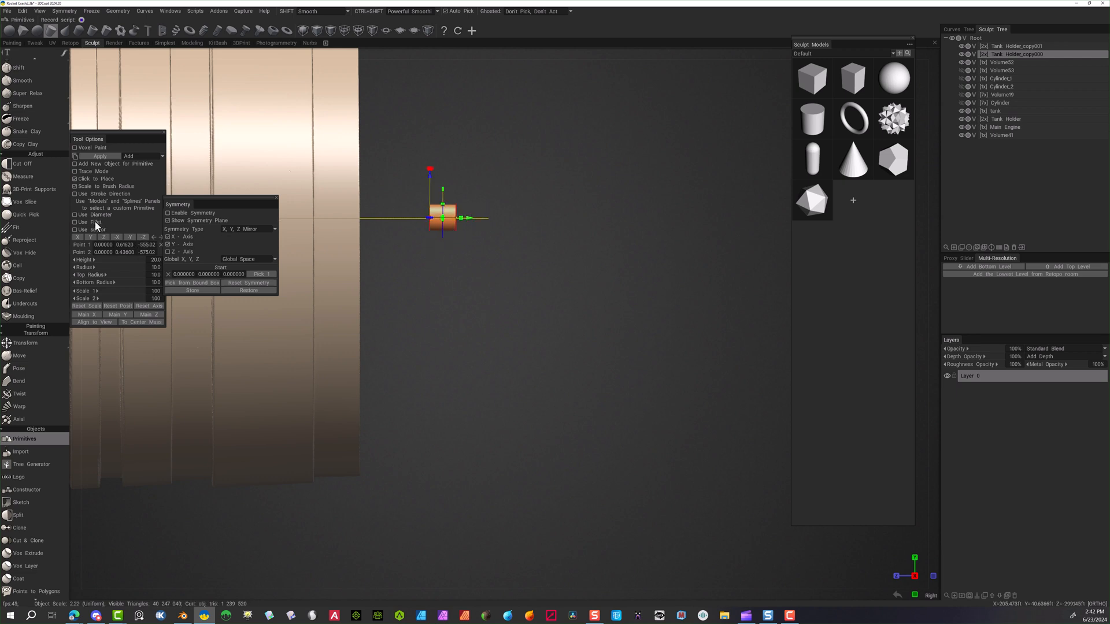
Enlarge the cylinder's radius to 190 and move it up against the rim of the engine's open end
{"action": "left_click_drag", "start_coordinate": [97, 268], "coordinate": [216, 262]}
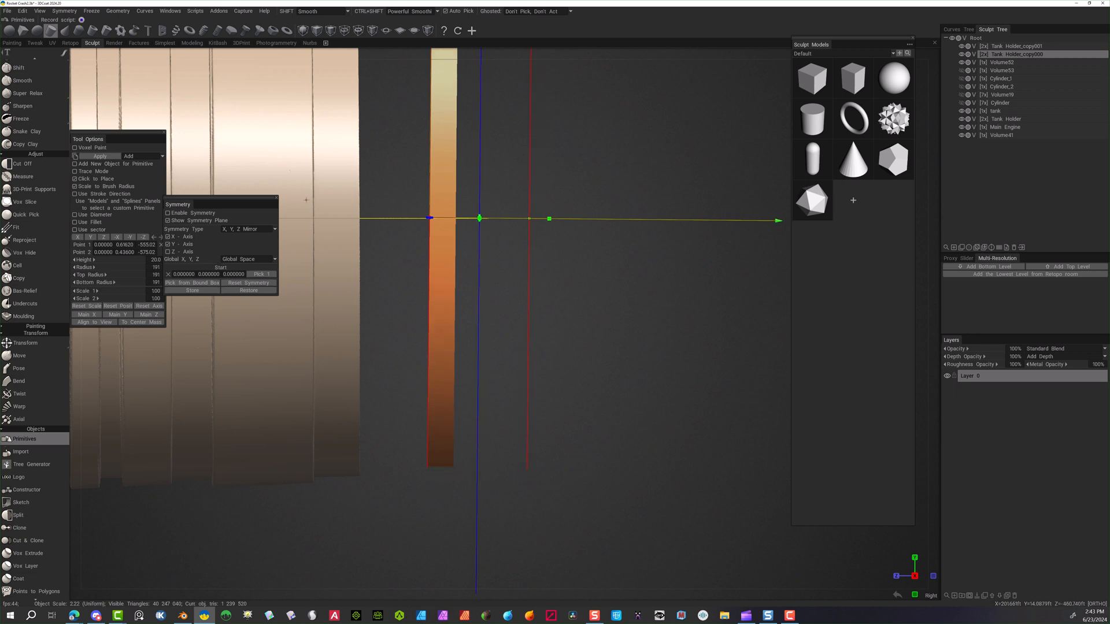
{"action": "scroll", "coordinate": [561, 249], "scroll_direction": "down", "scroll_amount": 3}
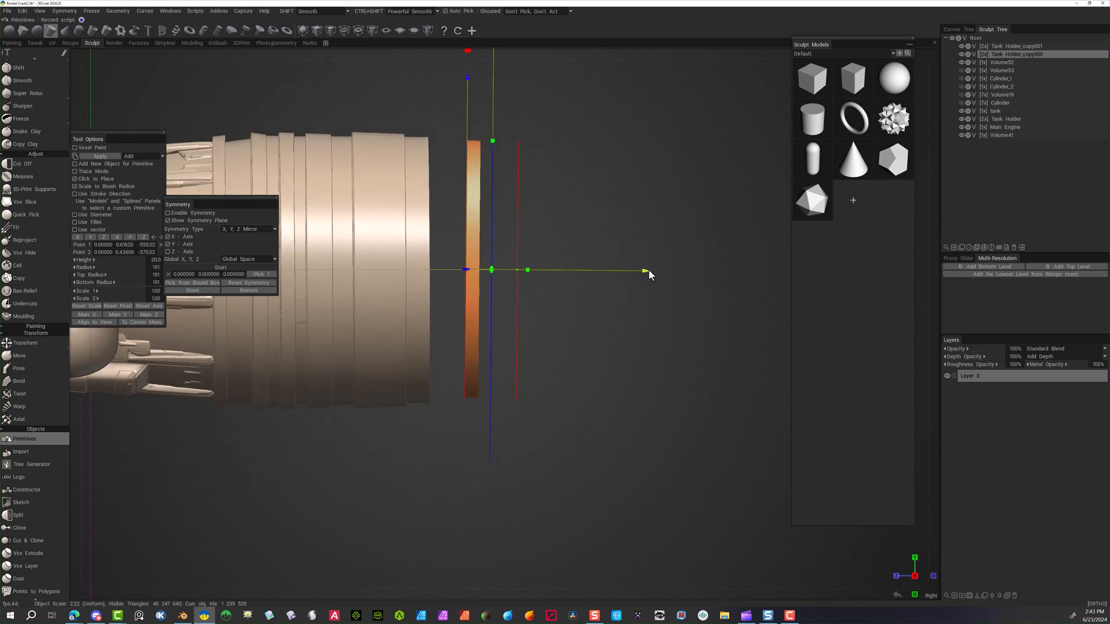
{"action": "left_click_drag", "start_coordinate": [648, 269], "coordinate": [602, 270]}
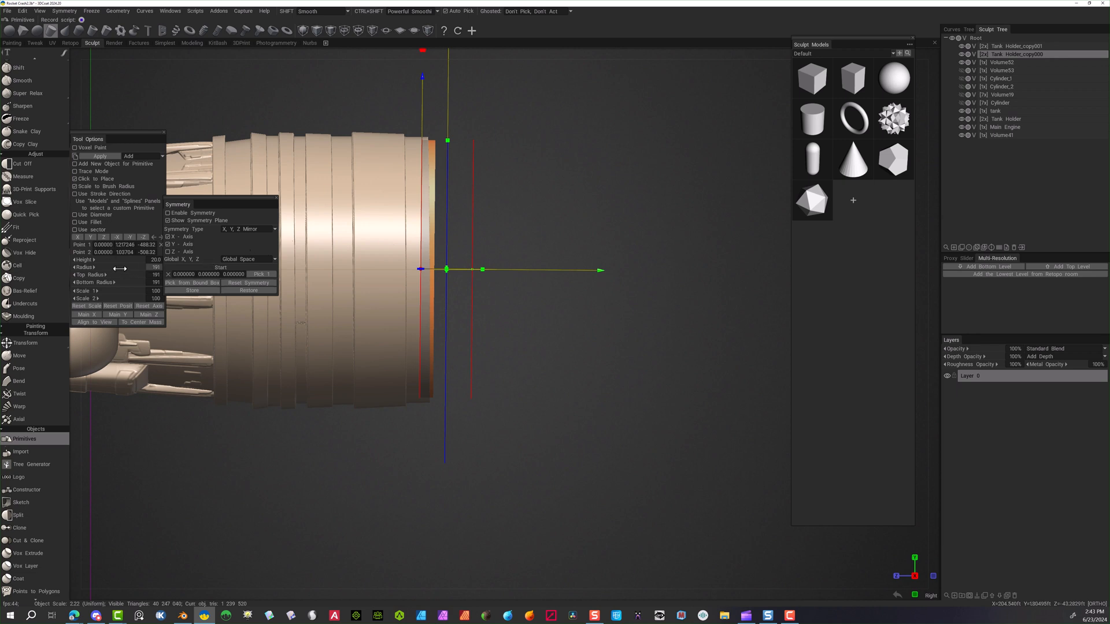
{"action": "left_click_drag", "start_coordinate": [120, 268], "coordinate": [123, 268]}
Lengthen the cylinder to a height of about 603 and slide it inside the engine body
{"action": "scroll", "coordinate": [629, 294], "scroll_direction": "down", "scroll_amount": 5}
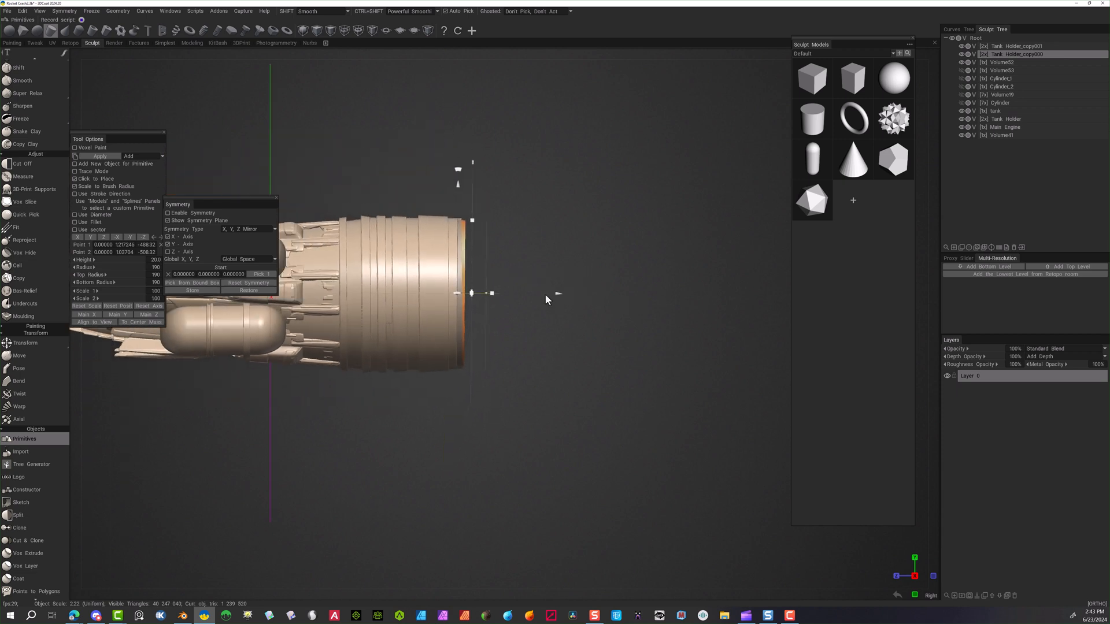
{"action": "left_click_drag", "start_coordinate": [497, 307], "coordinate": [726, 314]}
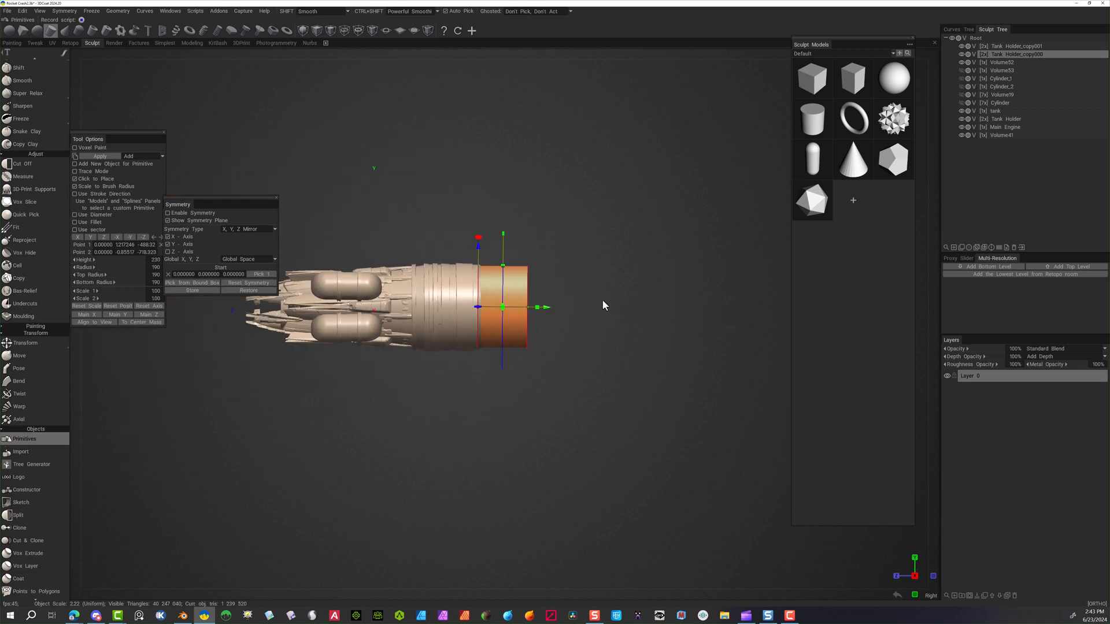
{"action": "left_click_drag", "start_coordinate": [546, 313], "coordinate": [500, 310]}
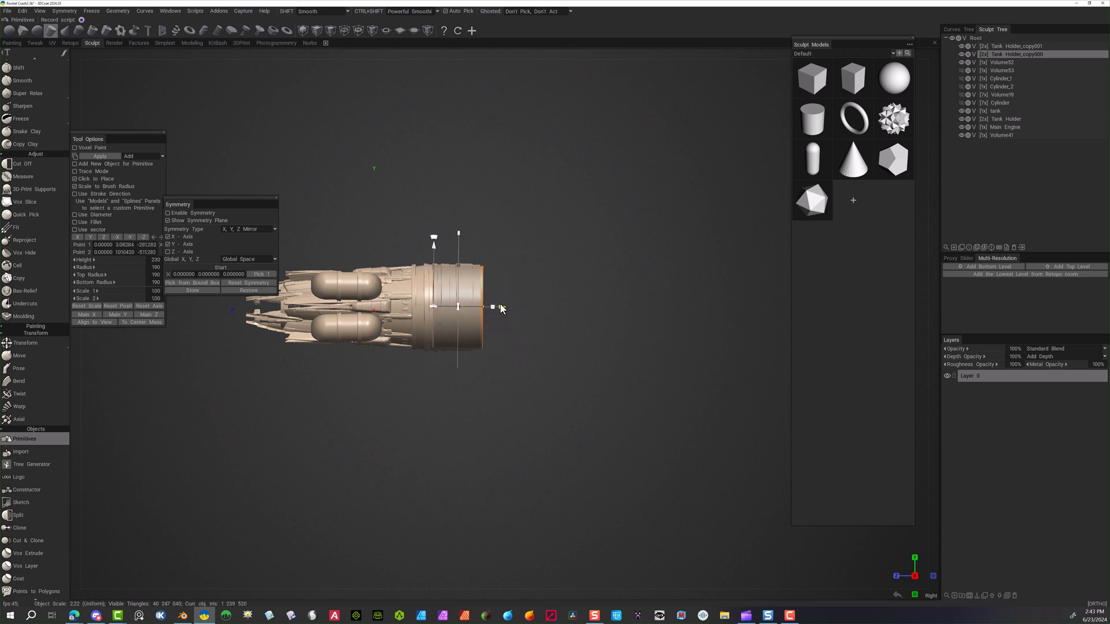
{"action": "left_click_drag", "start_coordinate": [499, 308], "coordinate": [433, 314]}
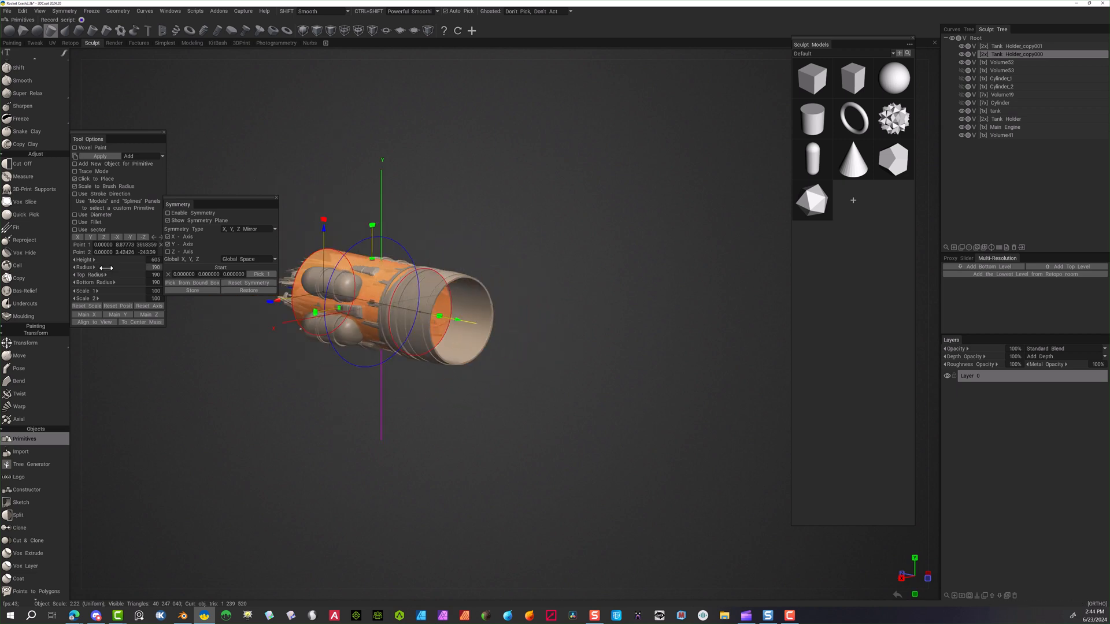
Taper the cylinder inside the engine by setting its top radius to 181 and its bottom radius to about 103
{"action": "left_click_drag", "start_coordinate": [104, 267], "coordinate": [103, 268]}
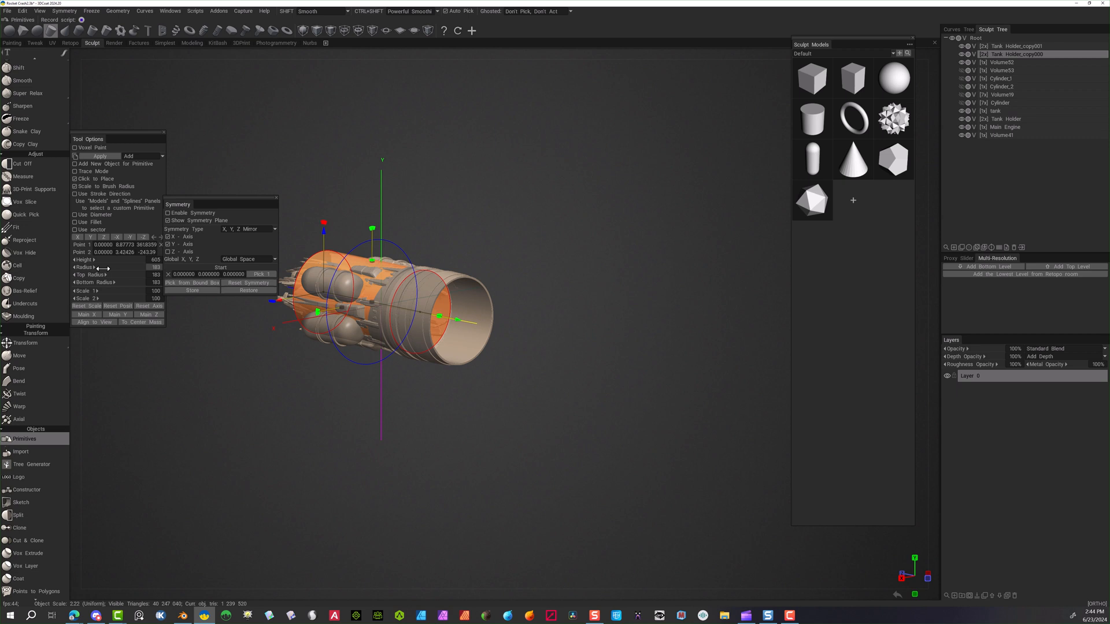
{"action": "left_click_drag", "start_coordinate": [265, 396], "coordinate": [423, 391], "text": "alt"}
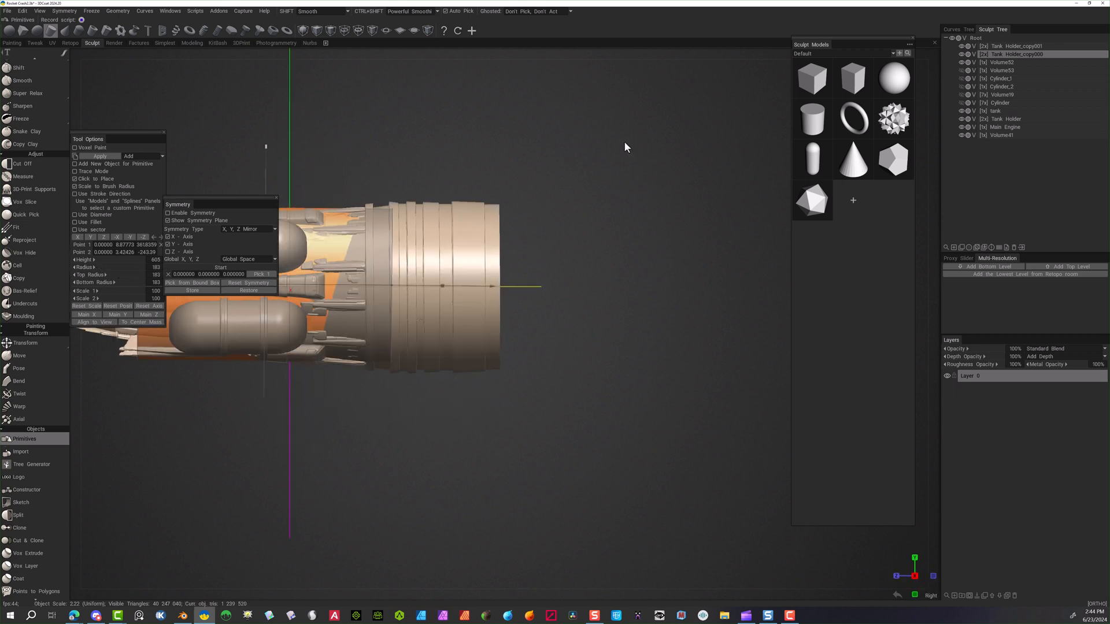
{"action": "middle_click_drag", "start_coordinate": [403, 120], "coordinate": [656, 108], "text": "alt"}
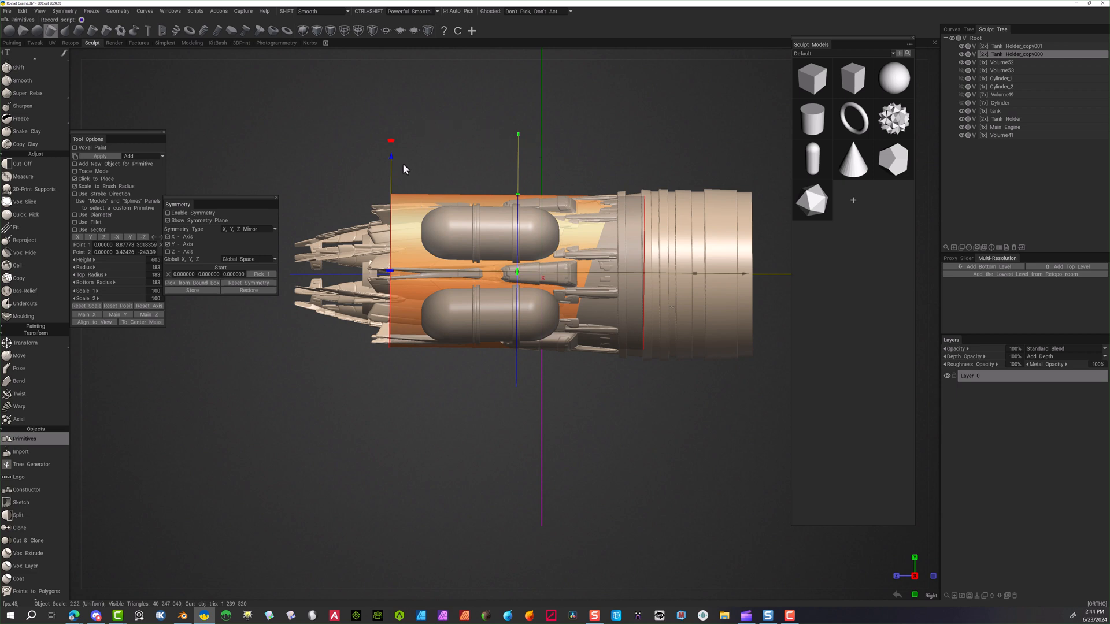
{"action": "left_click_drag", "start_coordinate": [95, 276], "coordinate": [91, 275]}
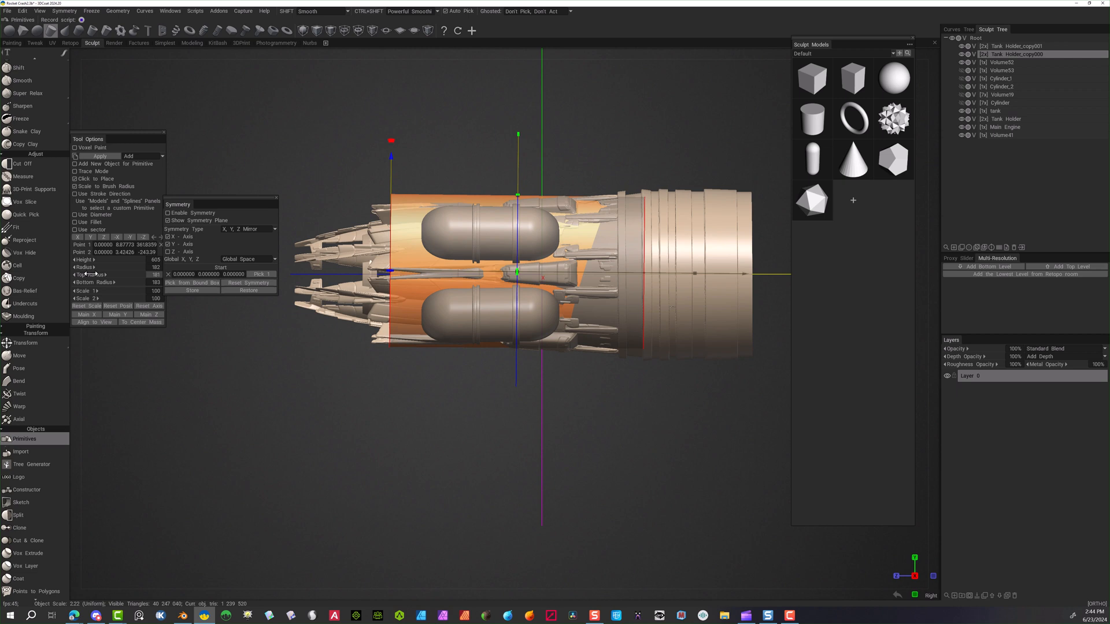
{"action": "left_click_drag", "start_coordinate": [96, 283], "coordinate": [75, 286]}
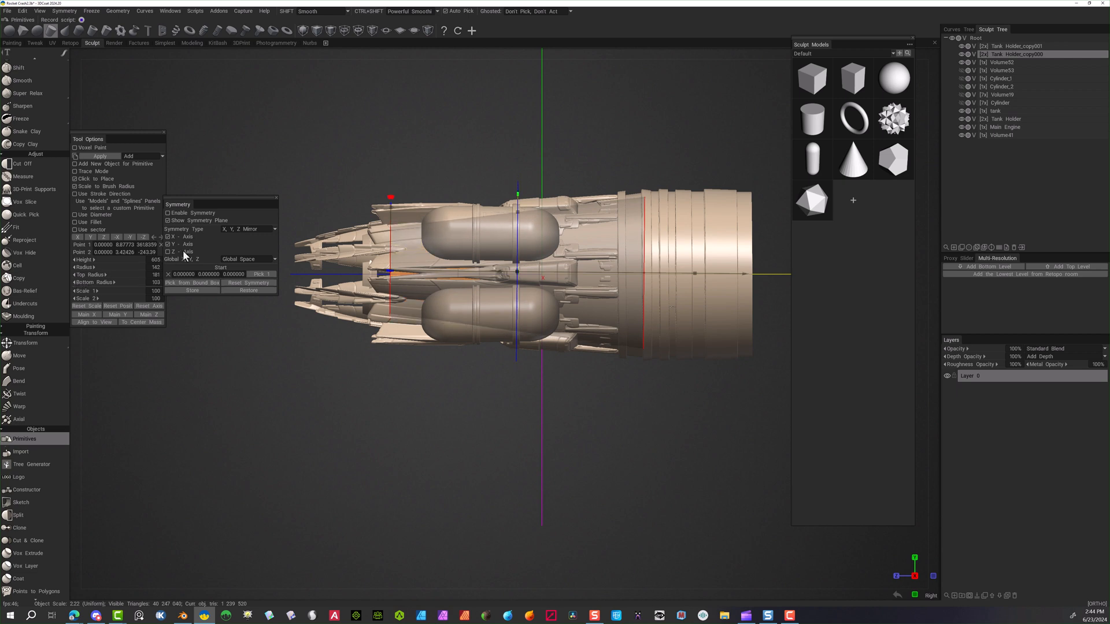
Shorten the tapered cylinder to a height of about 457, reposition it along the engine's axis, and set its bottom radius to 104
{"action": "left_click_drag", "start_coordinate": [747, 275], "coordinate": [729, 275]}
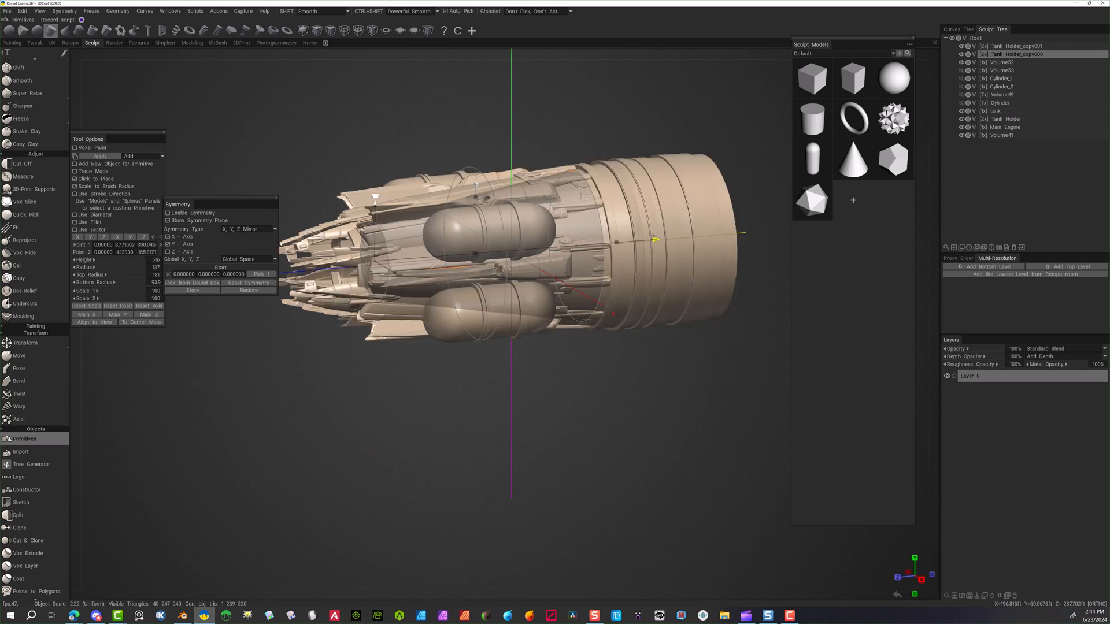
{"action": "left_click_drag", "start_coordinate": [654, 237], "coordinate": [662, 237]}
{"action": "left_click_drag", "start_coordinate": [512, 411], "coordinate": [469, 415]}
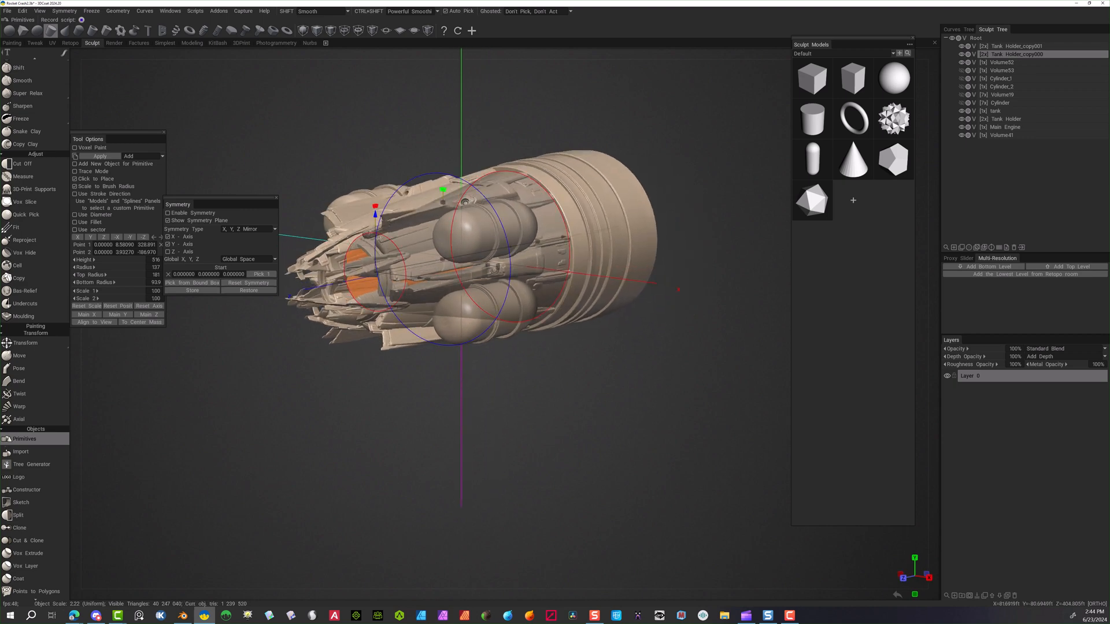
{"action": "left_click_drag", "start_coordinate": [537, 242], "coordinate": [515, 246]}
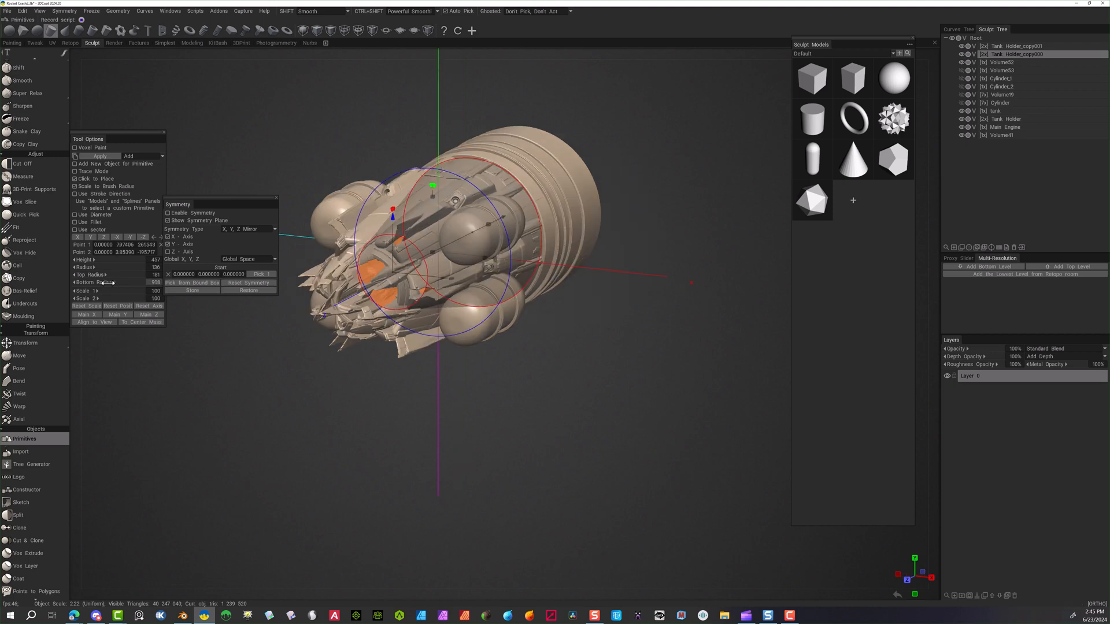
{"action": "mouse_move", "coordinate": [108, 283]}
{"action": "left_mouse_down"}
{"action": "mouse_move", "coordinate": [87, 283]}
{"action": "mouse_move", "coordinate": [122, 283]}
{"action": "mouse_move", "coordinate": [113, 284]}
{"action": "left_mouse_up"}
Hide the tank and all the Tank Holder volumes, keeping Main Engine and Volume41 visible
{"action": "mouse_move", "coordinate": [287, 408]}
{"action": "left_mouse_down", "text": "alt"}
{"action": "mouse_move", "coordinate": [352, 370]}
{"action": "mouse_move", "coordinate": [297, 401]}
{"action": "mouse_move", "coordinate": [305, 422]}
{"action": "mouse_move", "coordinate": [309, 377]}
{"action": "mouse_move", "coordinate": [243, 386]}
{"action": "left_mouse_up", "text": "alt"}
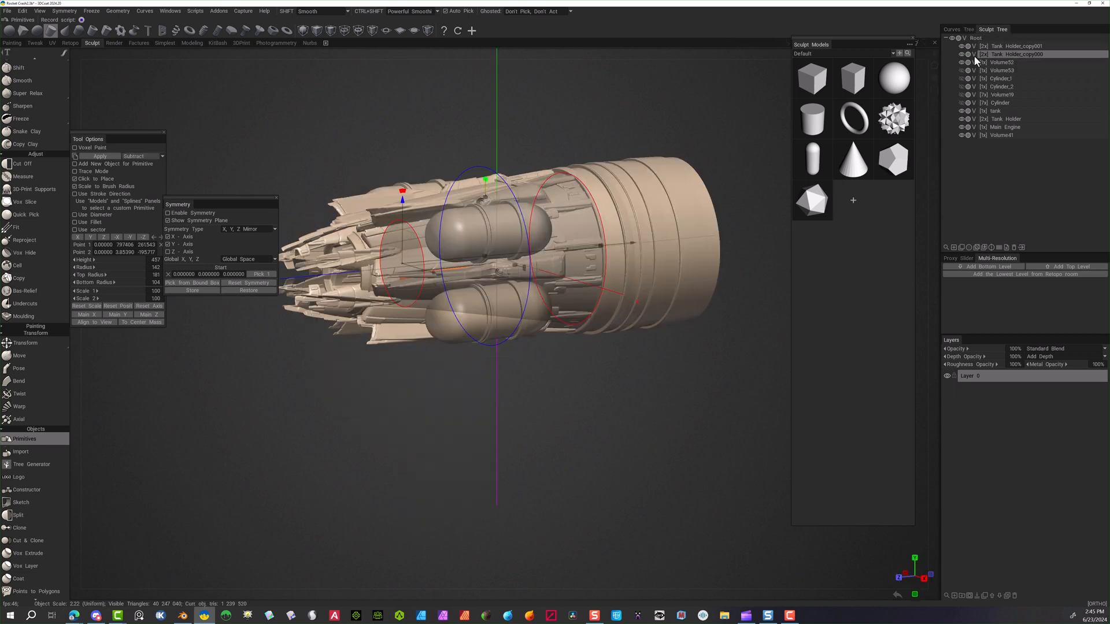
{"action": "left_click", "coordinate": [962, 110]}
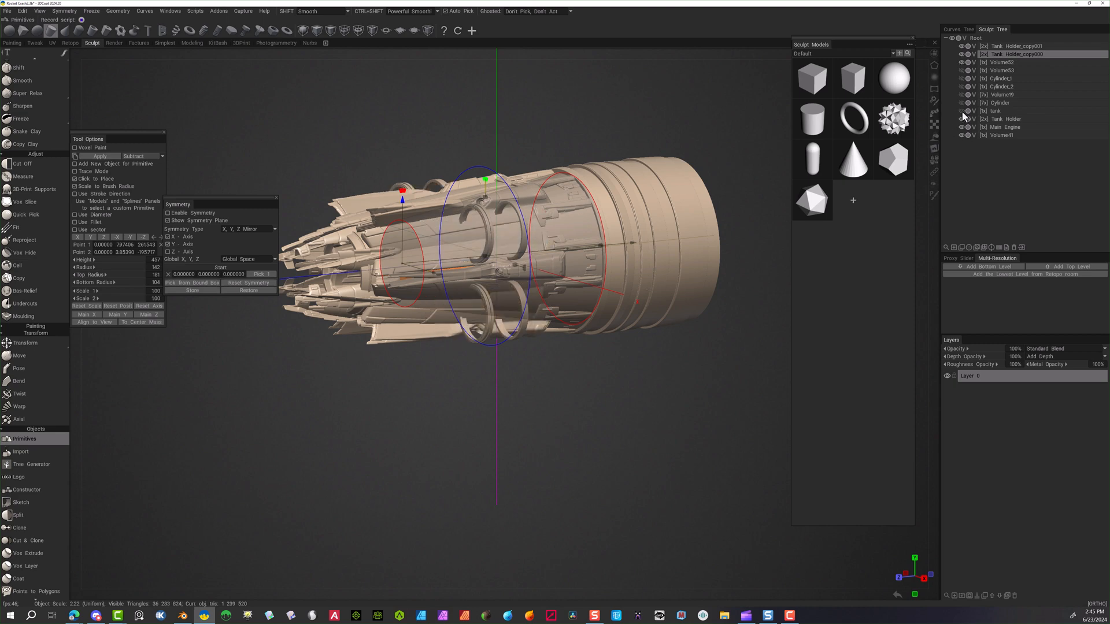
{"action": "left_click", "coordinate": [962, 53]}
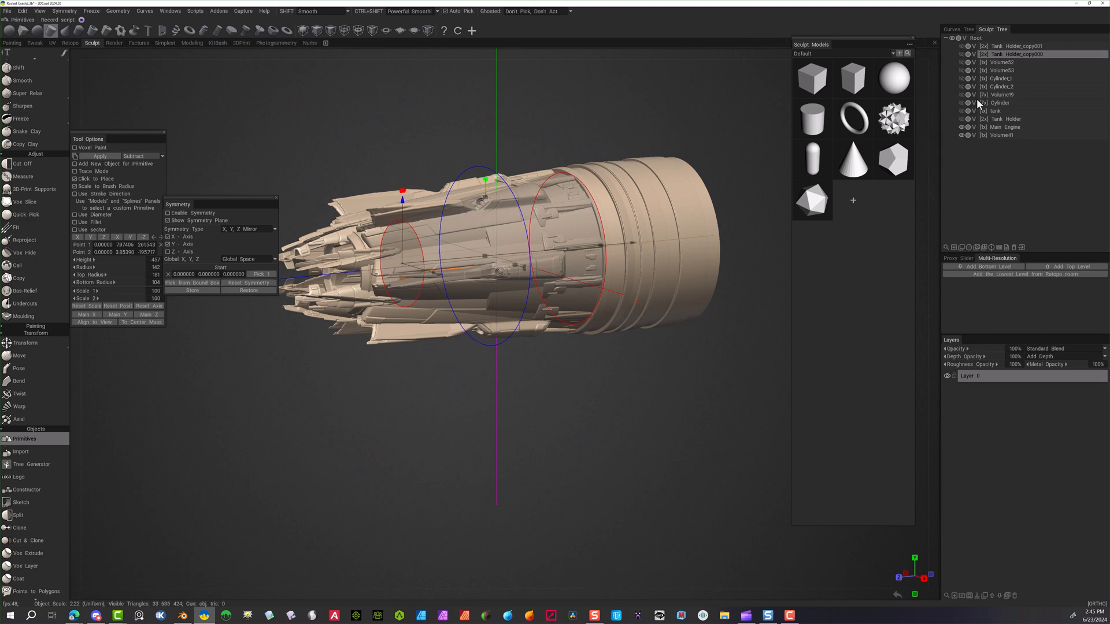
Subtract the tapered cylinder from the Main Engine volume and inspect the hollowed interior
{"action": "left_click", "coordinate": [1005, 126]}
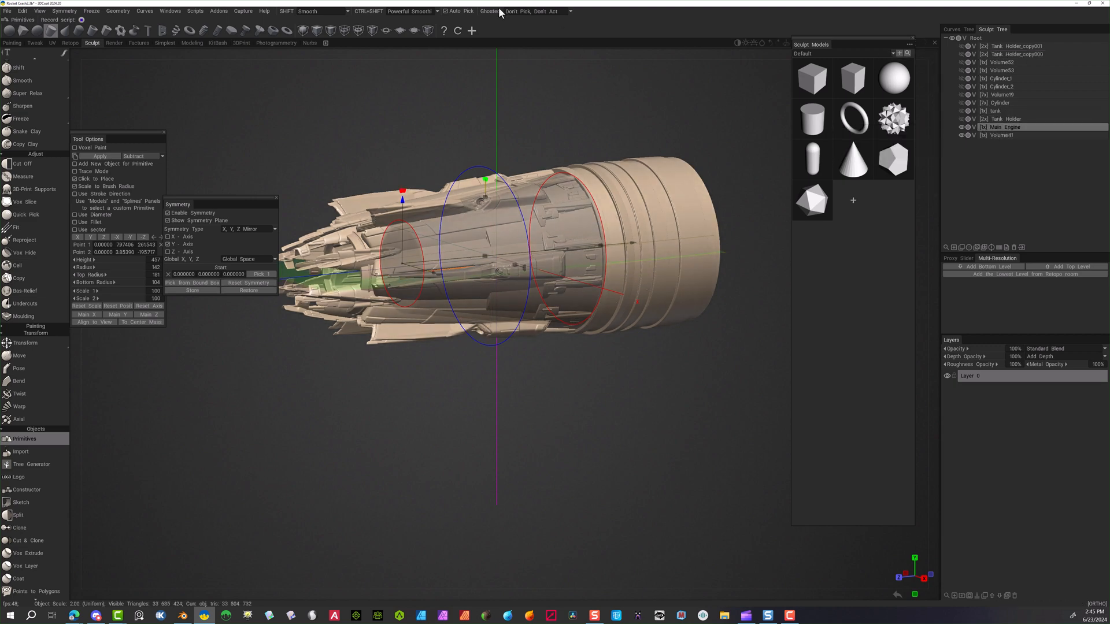
{"action": "left_click", "coordinate": [106, 156]}
{"action": "middle_click_drag", "start_coordinate": [633, 469], "coordinate": [640, 443]}
{"action": "left_click_drag", "start_coordinate": [639, 443], "coordinate": [532, 448], "text": "alt"}
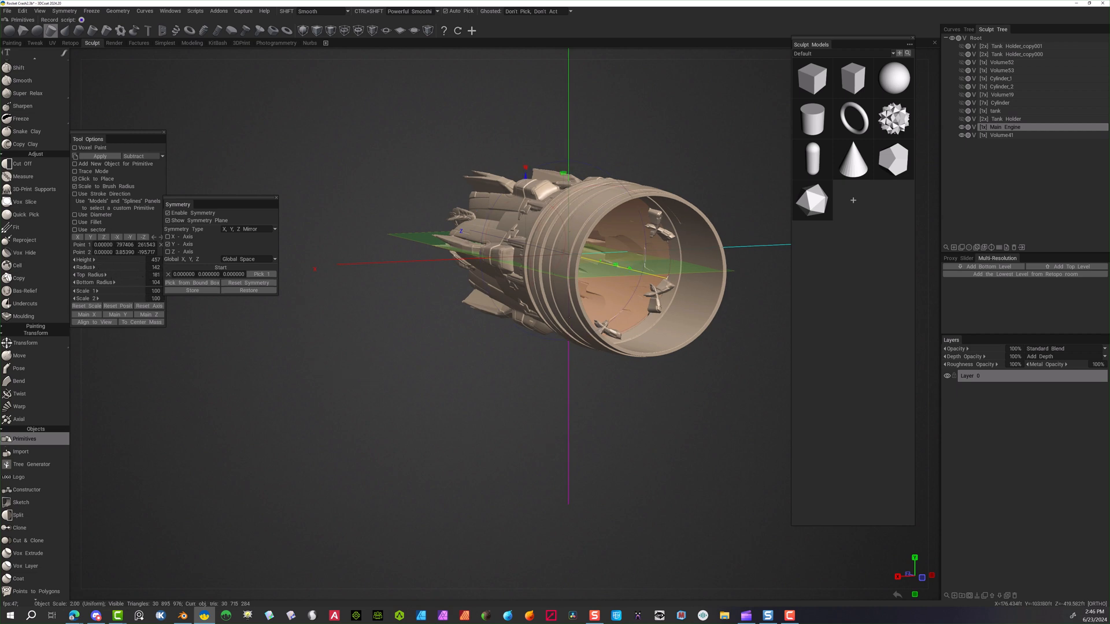
Move the tapered cylinder along the engine's axis into the ringed section, with height about 276, top radius 188 and bottom radius about 159
{"action": "mouse_move", "coordinate": [389, 405]}
{"action": "left_mouse_down"}
{"action": "mouse_move", "coordinate": [359, 397]}
{"action": "mouse_move", "coordinate": [378, 400]}
{"action": "left_mouse_up"}
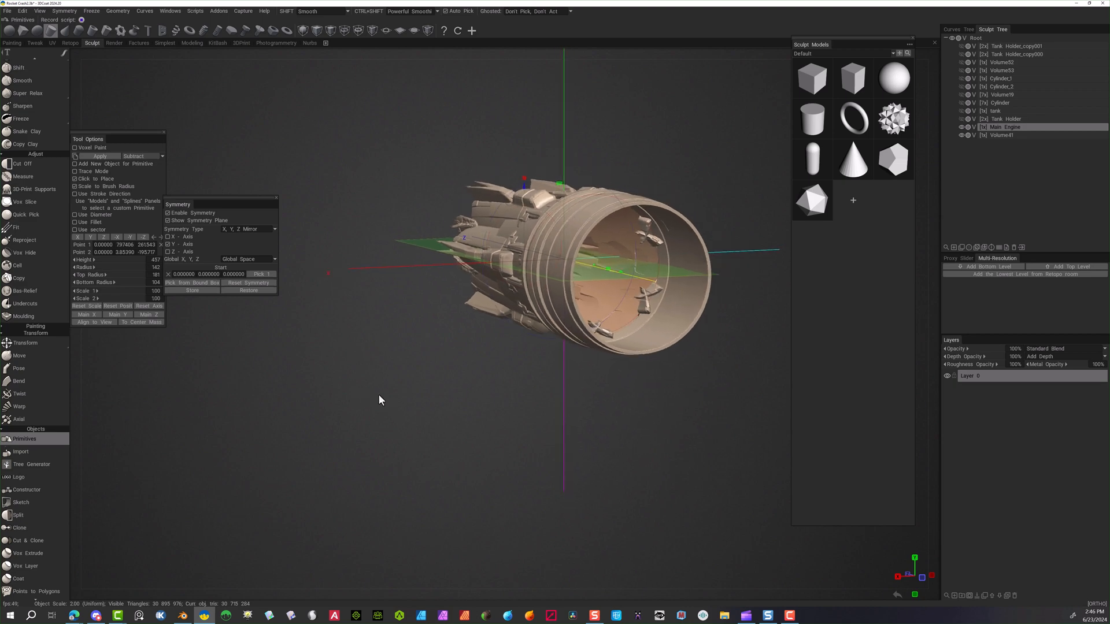
{"action": "right_click_drag", "start_coordinate": [379, 396], "coordinate": [339, 393]}
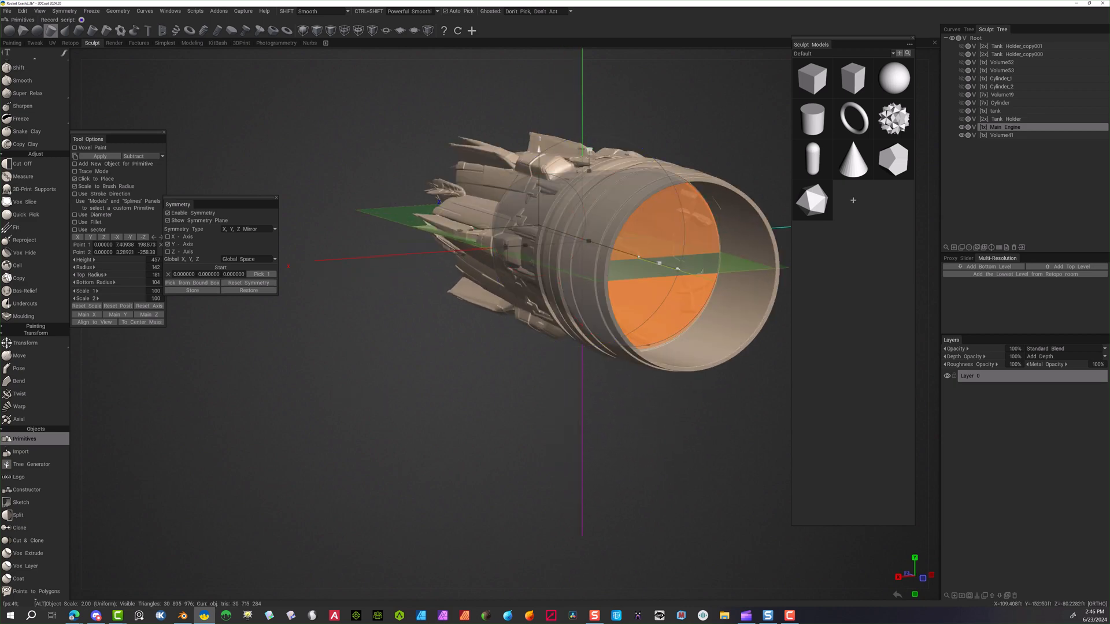
{"action": "left_click_drag", "start_coordinate": [521, 368], "coordinate": [587, 365]}
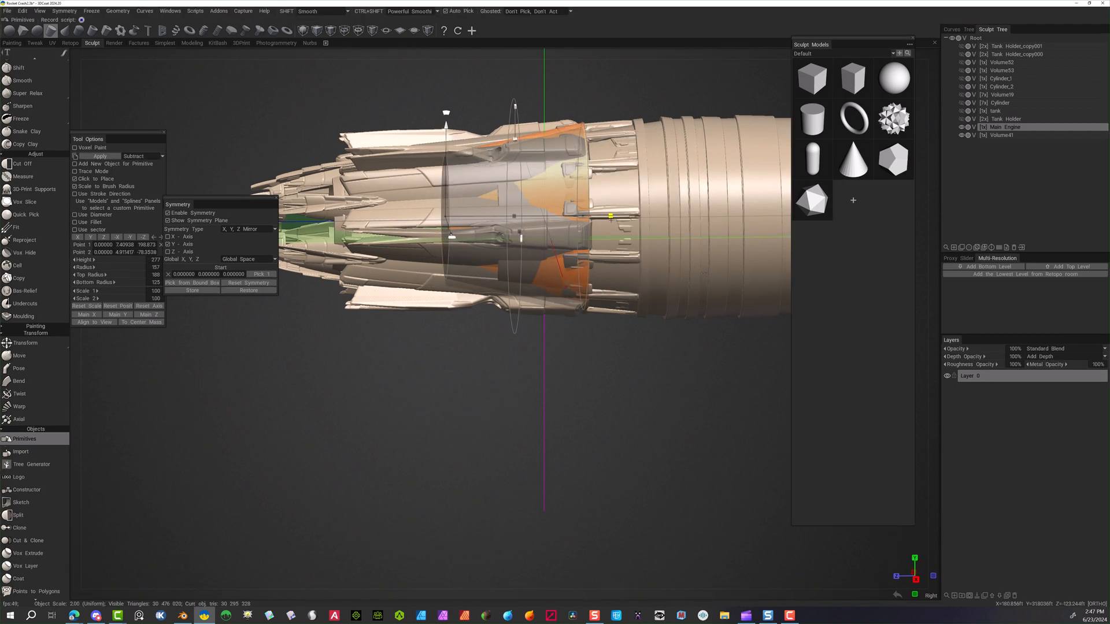
{"action": "left_click_drag", "start_coordinate": [636, 216], "coordinate": [760, 203]}
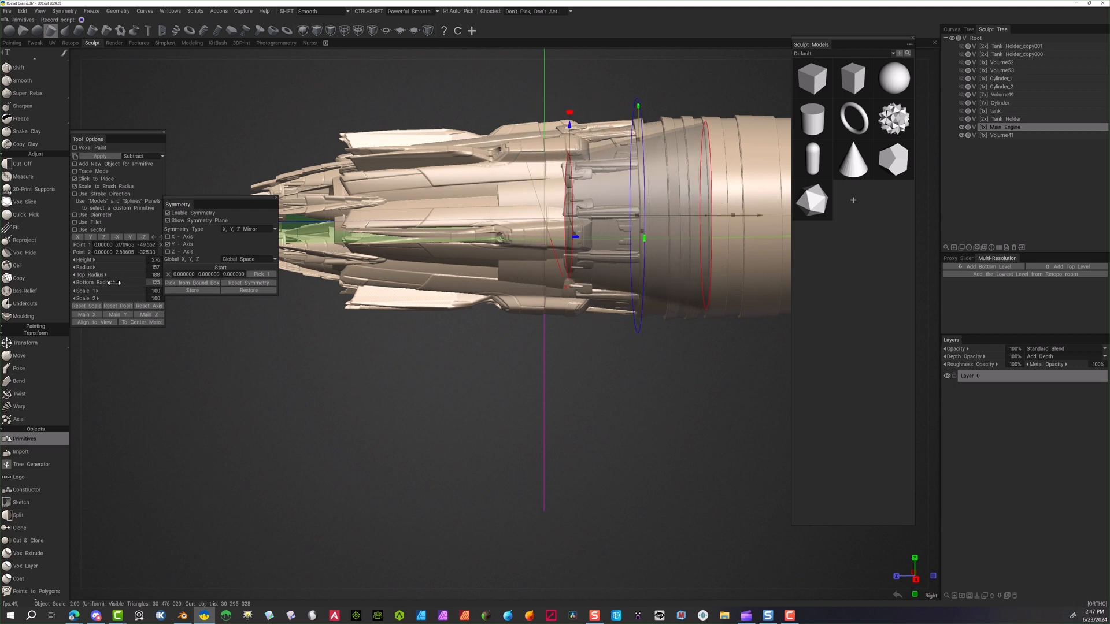
{"action": "left_click_drag", "start_coordinate": [117, 282], "coordinate": [126, 282]}
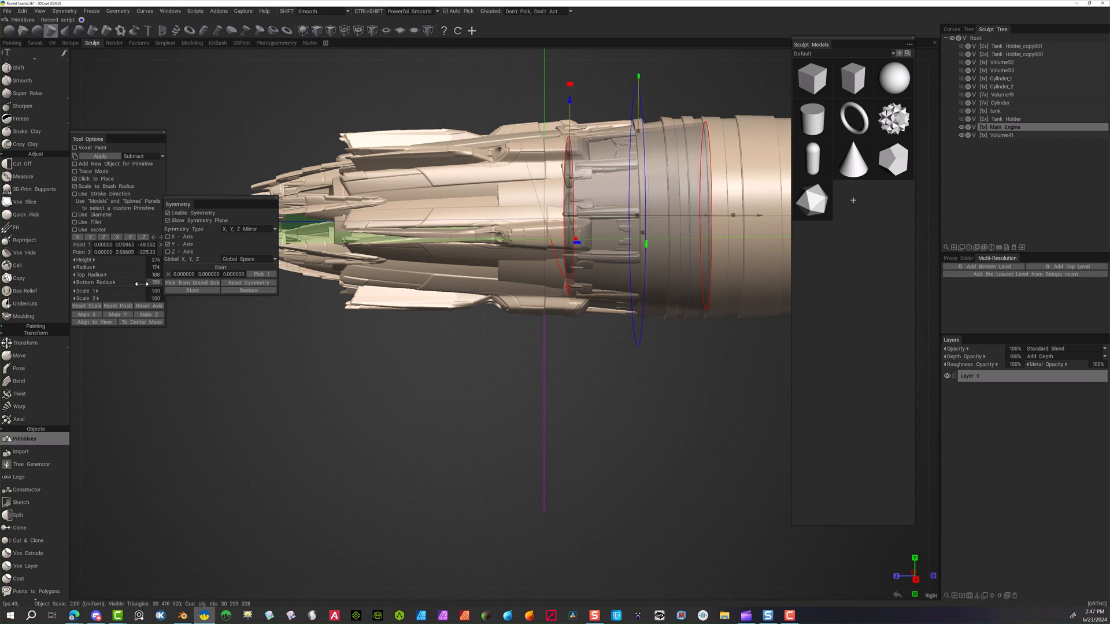
Subtract the repositioned tapered cylinder from the Main Engine volume and inspect the cavity from the open end
{"action": "right_click_drag", "start_coordinate": [389, 387], "coordinate": [358, 383]}
{"action": "left_click_drag", "start_coordinate": [362, 387], "coordinate": [377, 370]}
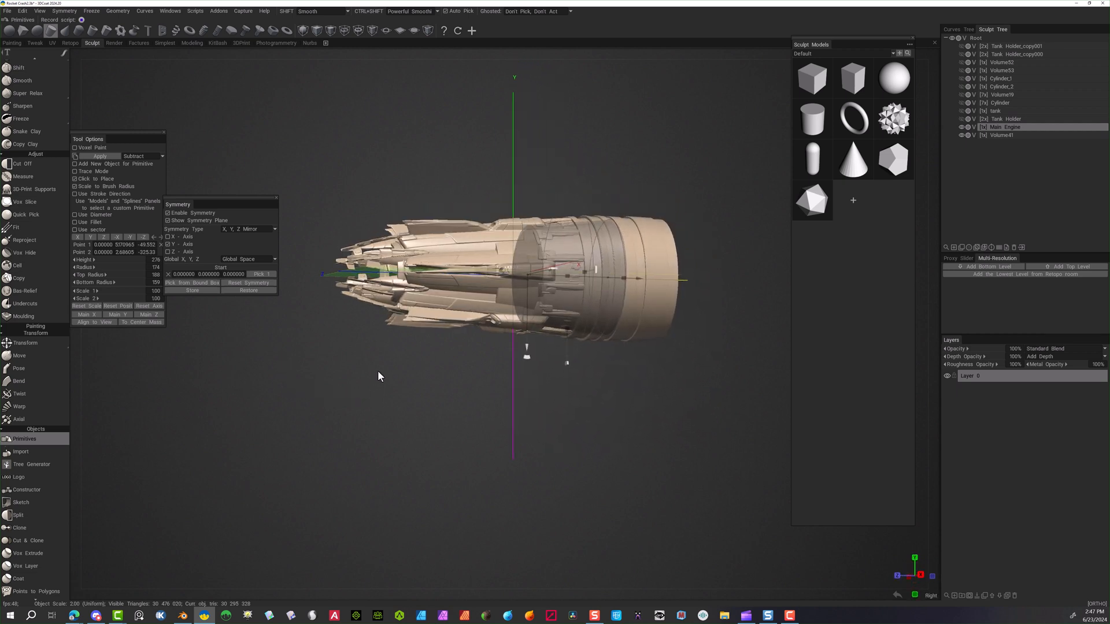
{"action": "left_click", "coordinate": [115, 155]}
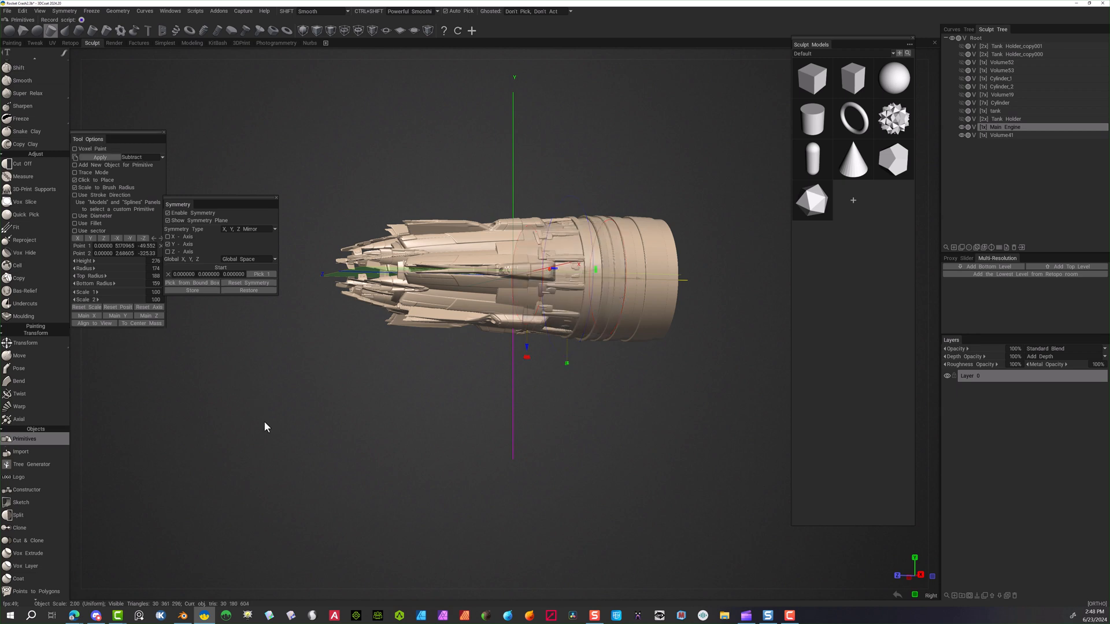
{"action": "left_click_drag", "start_coordinate": [441, 403], "coordinate": [243, 347]}
Start a tube primitive and place it on the engine's axis just beyond the open end
{"action": "left_click", "coordinate": [91, 30]}
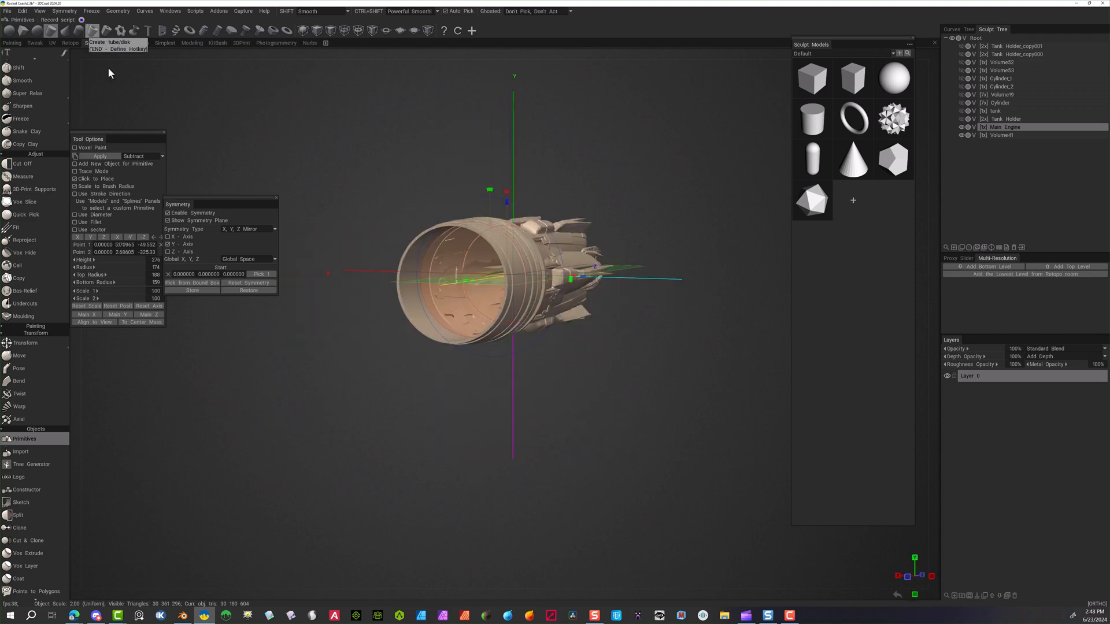
{"action": "right_click_drag", "start_coordinate": [311, 330], "coordinate": [462, 353]}
{"action": "left_click_drag", "start_coordinate": [466, 388], "coordinate": [393, 404]}
{"action": "right_click_drag", "start_coordinate": [436, 412], "coordinate": [376, 350]}
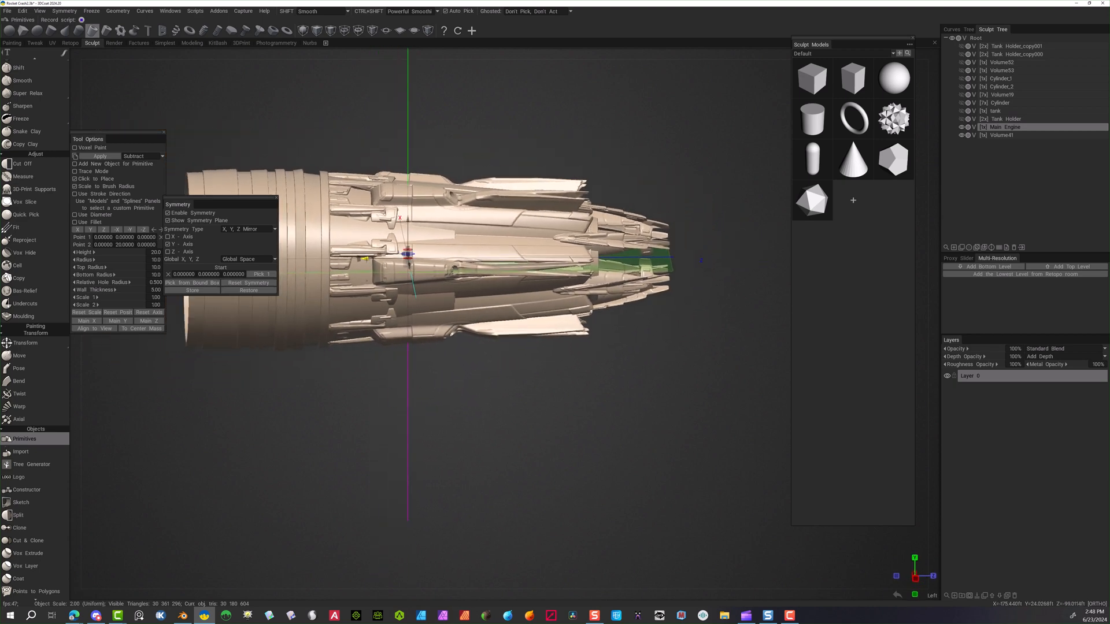
{"action": "scroll", "coordinate": [438, 454], "scroll_direction": "down", "scroll_amount": 4}
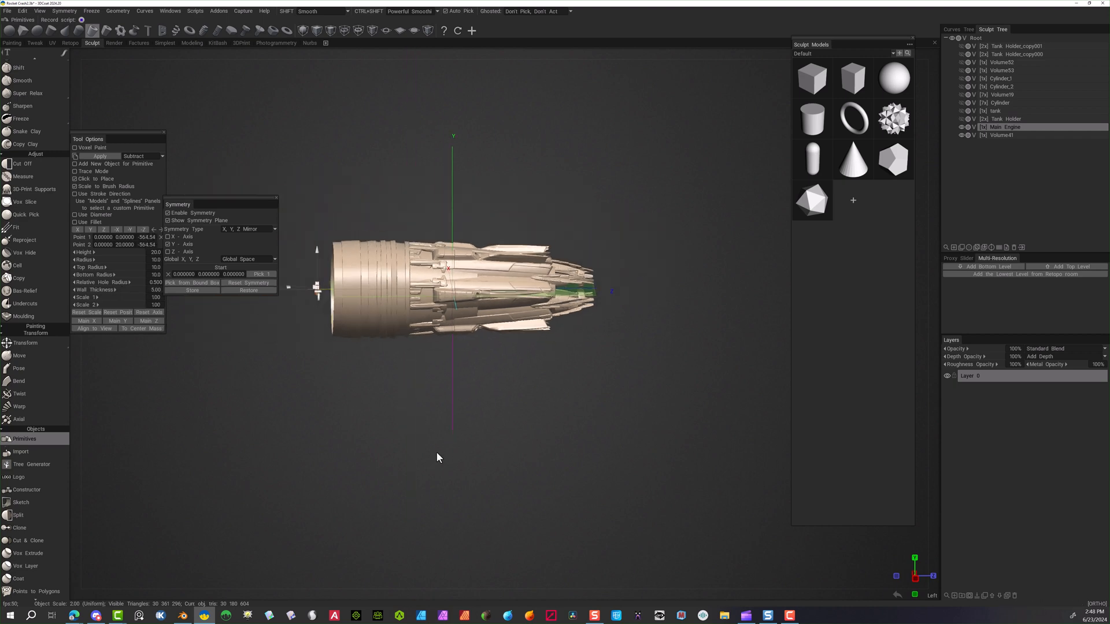
{"action": "middle_click_drag", "start_coordinate": [461, 437], "coordinate": [551, 439]}
{"action": "right_click_drag", "start_coordinate": [551, 440], "coordinate": [665, 441]}
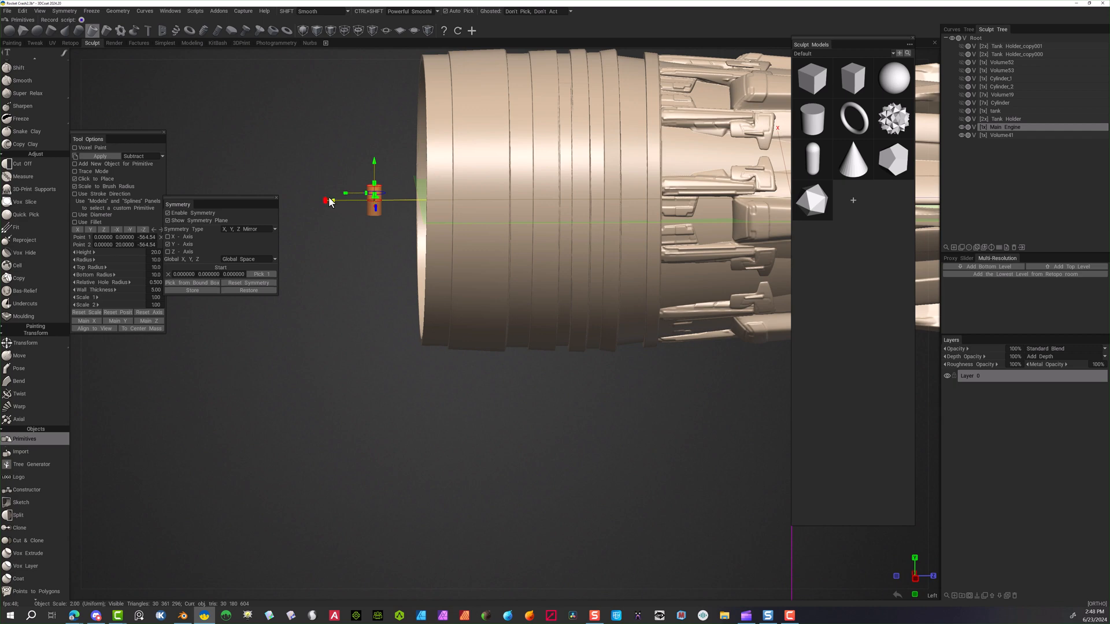
Disable symmetry and rotate the tube until its axis runs along the engine's length
{"action": "left_click", "coordinate": [168, 213]}
{"action": "left_click_drag", "start_coordinate": [328, 205], "coordinate": [358, 162]}
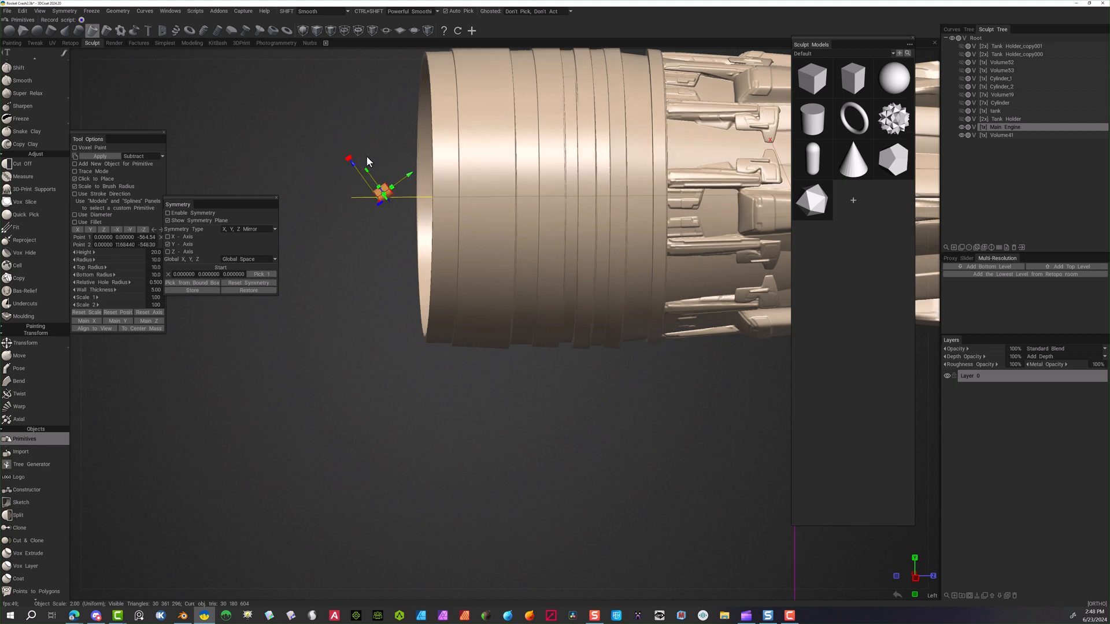
{"action": "left_click", "coordinate": [933, 53]}
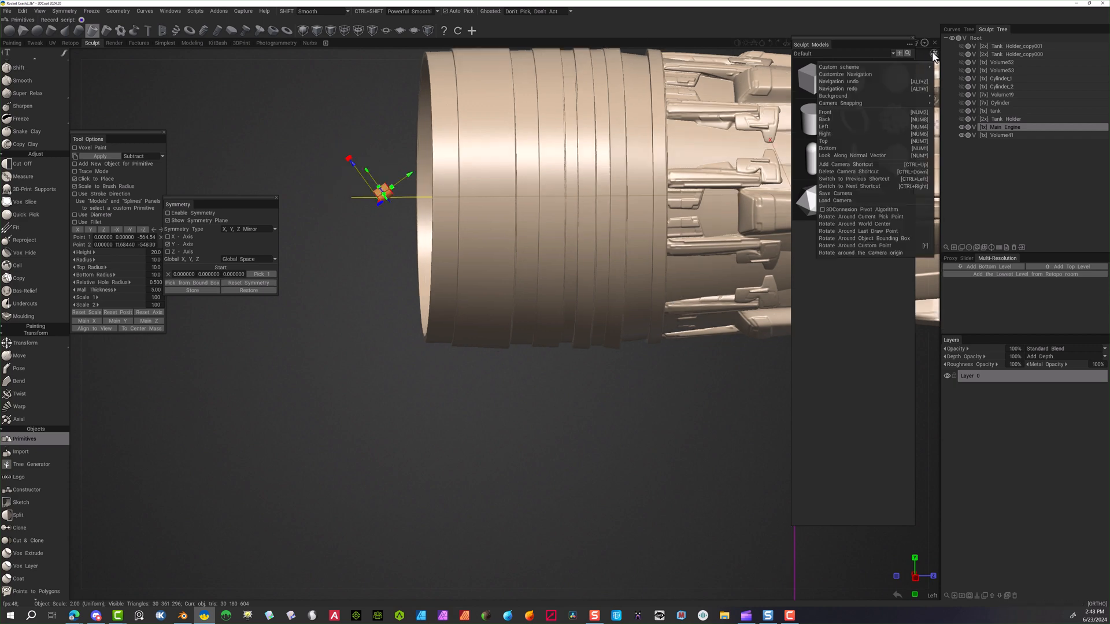
{"action": "left_click", "coordinate": [833, 133]}
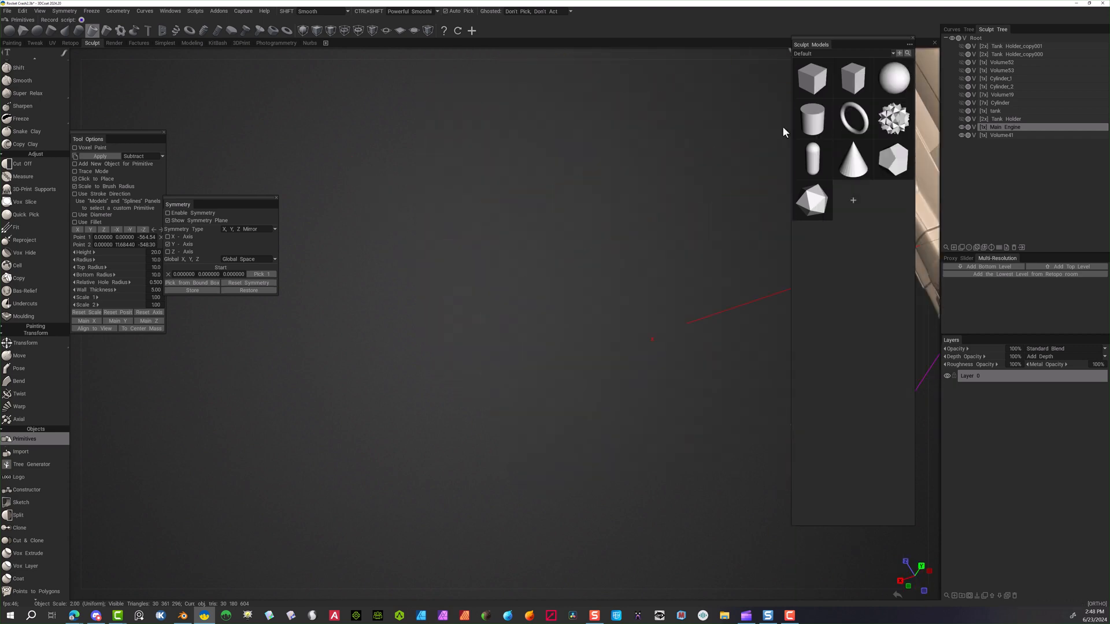
{"action": "right_click_drag", "start_coordinate": [466, 291], "coordinate": [340, 294]}
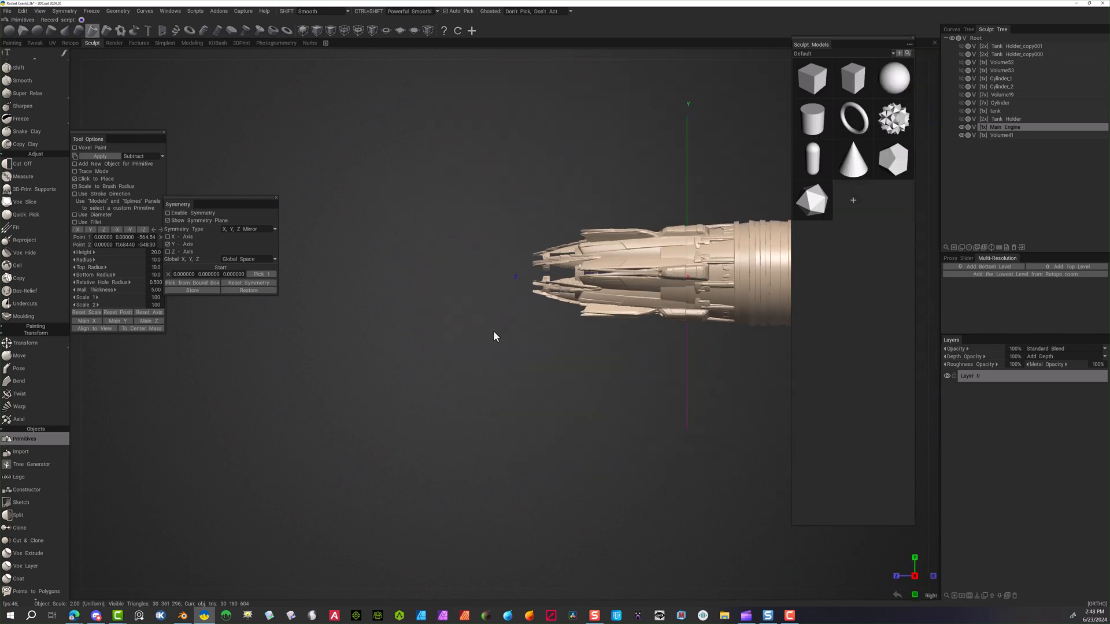
{"action": "middle_click_drag", "start_coordinate": [491, 328], "coordinate": [282, 281]}
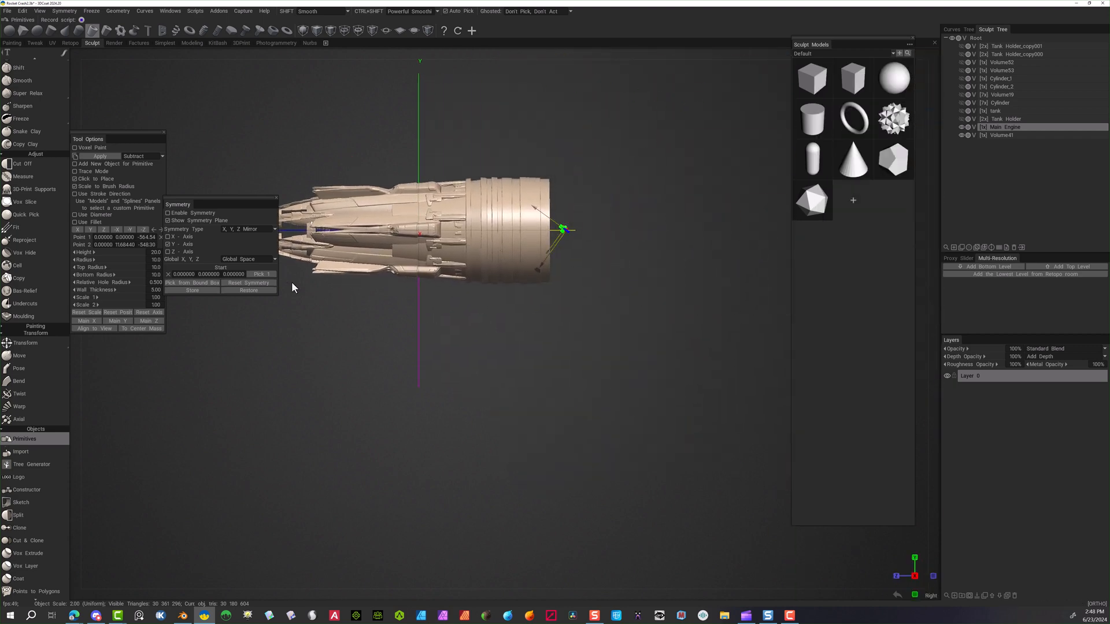
{"action": "right_click_drag", "start_coordinate": [597, 303], "coordinate": [788, 303]}
{"action": "middle_click_drag", "start_coordinate": [648, 309], "coordinate": [439, 467]}
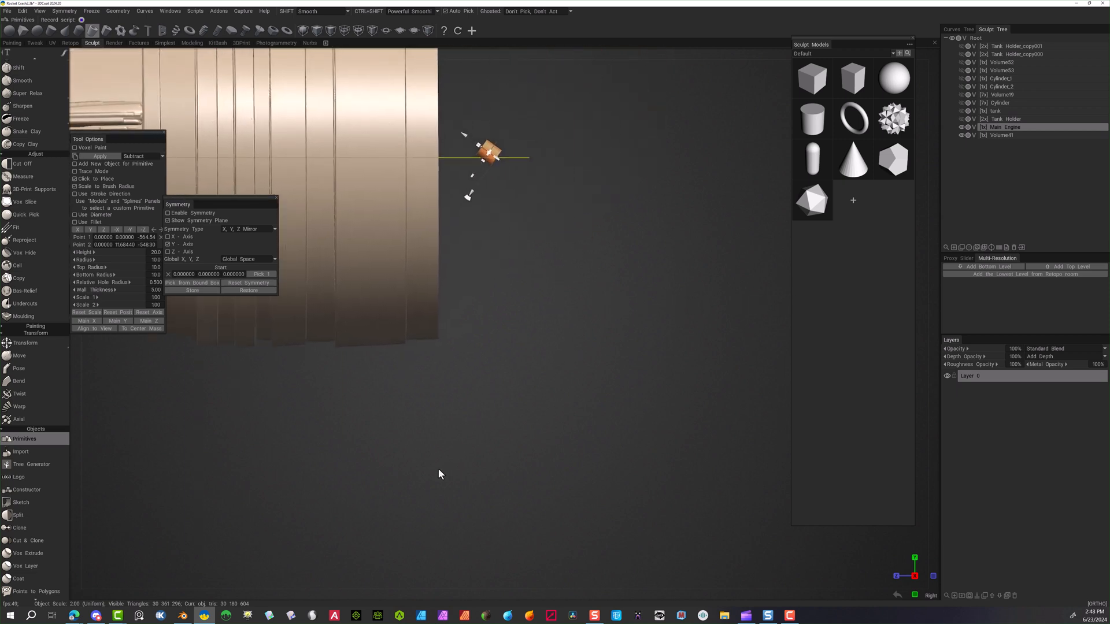
{"action": "left_click_drag", "start_coordinate": [470, 202], "coordinate": [497, 209]}
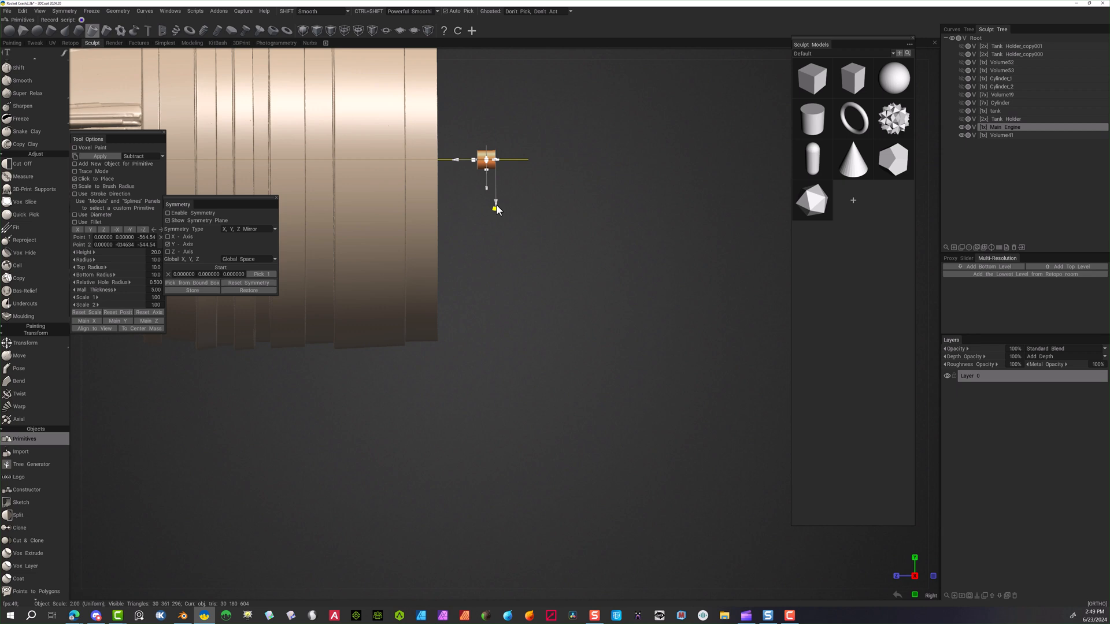
Extend the tube through the engine to a height of about 1197, tapering it with top radius 70.2 and bottom radius 193
{"action": "scroll", "coordinate": [496, 207], "scroll_direction": "down", "scroll_amount": 3}
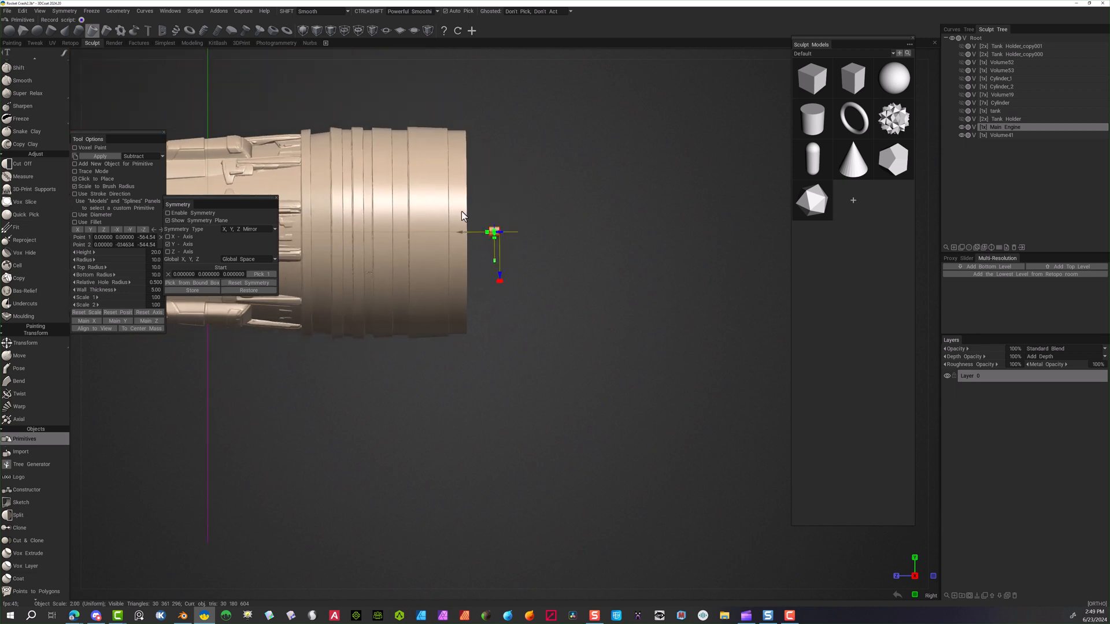
{"action": "left_click_drag", "start_coordinate": [95, 262], "coordinate": [289, 257]}
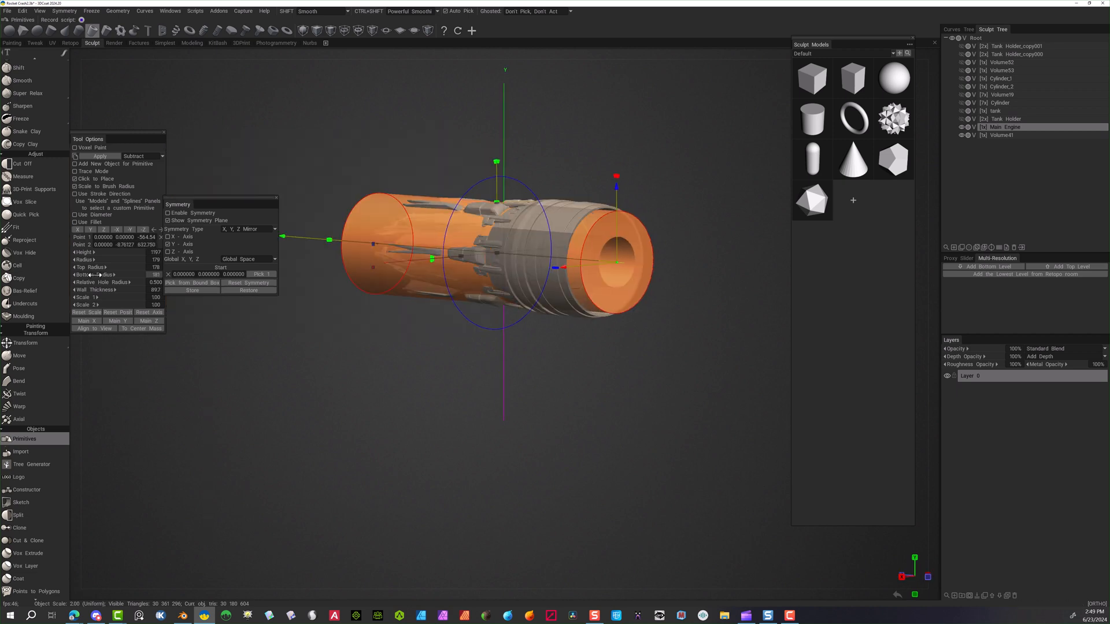
{"action": "left_click_drag", "start_coordinate": [94, 276], "coordinate": [66, 276]}
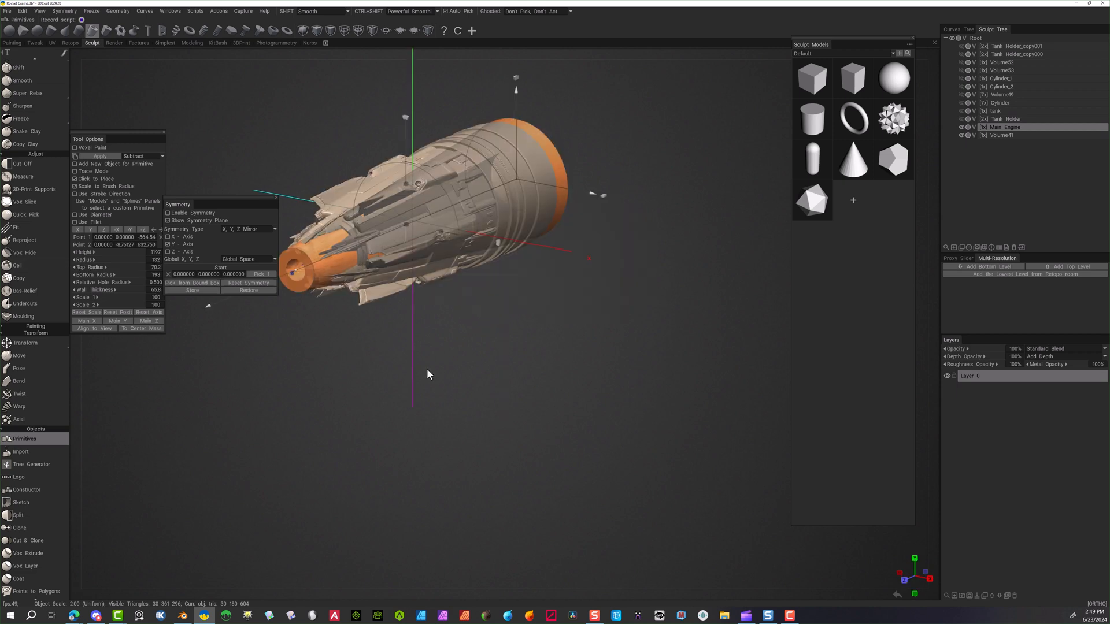
{"action": "right_click_drag", "start_coordinate": [426, 368], "coordinate": [364, 379], "text": "alt"}
{"action": "left_click_drag", "start_coordinate": [365, 379], "coordinate": [322, 371], "text": "alt"}
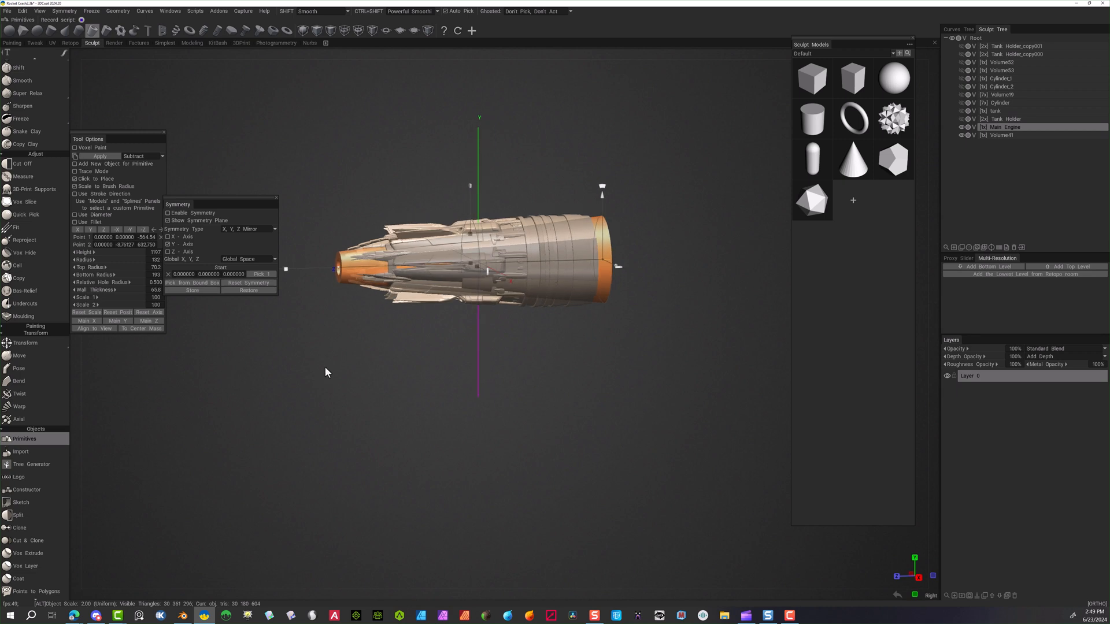
Shorten the tube to a height of about 913 and set its top radius to 100 and bottom radius to 192
{"action": "left_click_drag", "start_coordinate": [286, 269], "coordinate": [310, 267]}
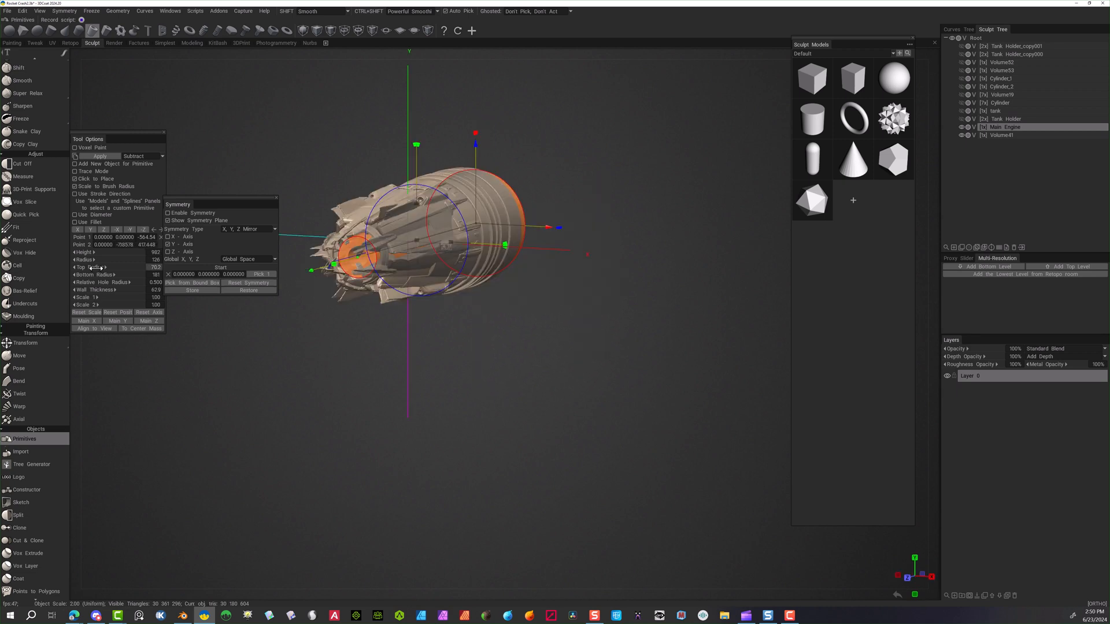
{"action": "left_click_drag", "start_coordinate": [95, 268], "coordinate": [109, 268]}
{"action": "left_click_drag", "start_coordinate": [570, 341], "coordinate": [500, 331]}
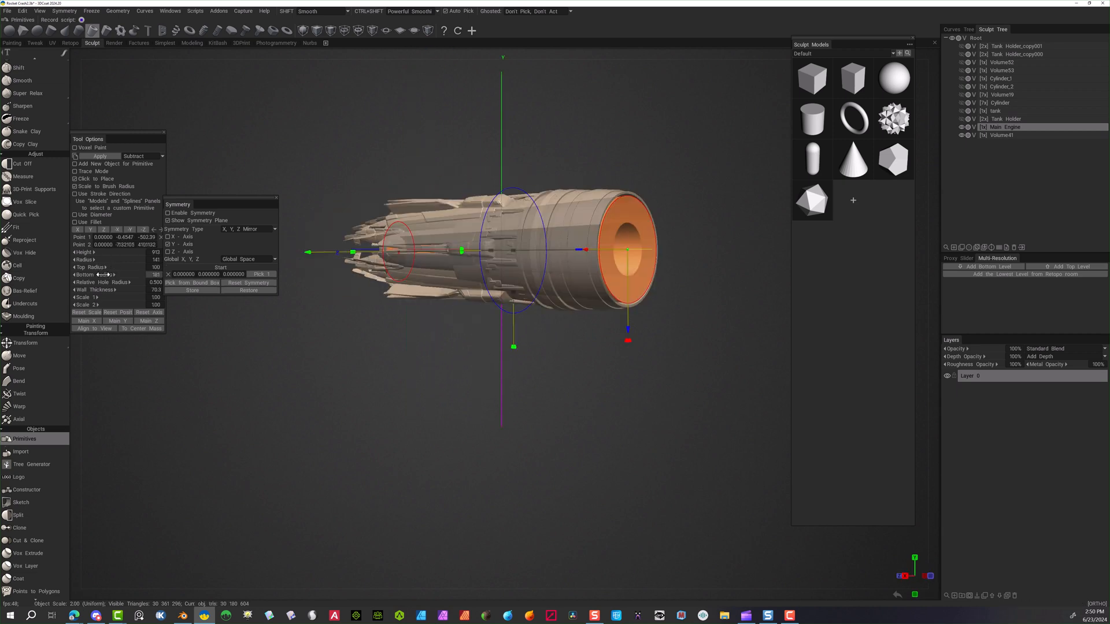
{"action": "left_click_drag", "start_coordinate": [102, 275], "coordinate": [104, 274]}
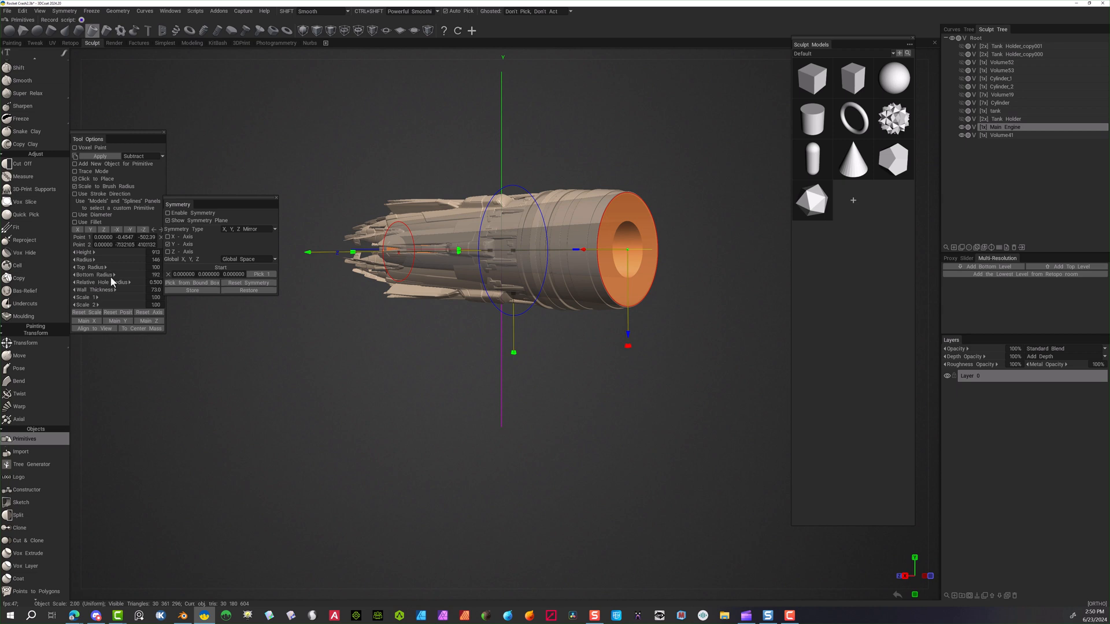
Thin the tube wall with a relative hole radius of 0.900 and add the tube to the Main Engine volume
{"action": "left_click_drag", "start_coordinate": [317, 317], "coordinate": [459, 305], "text": "alt"}
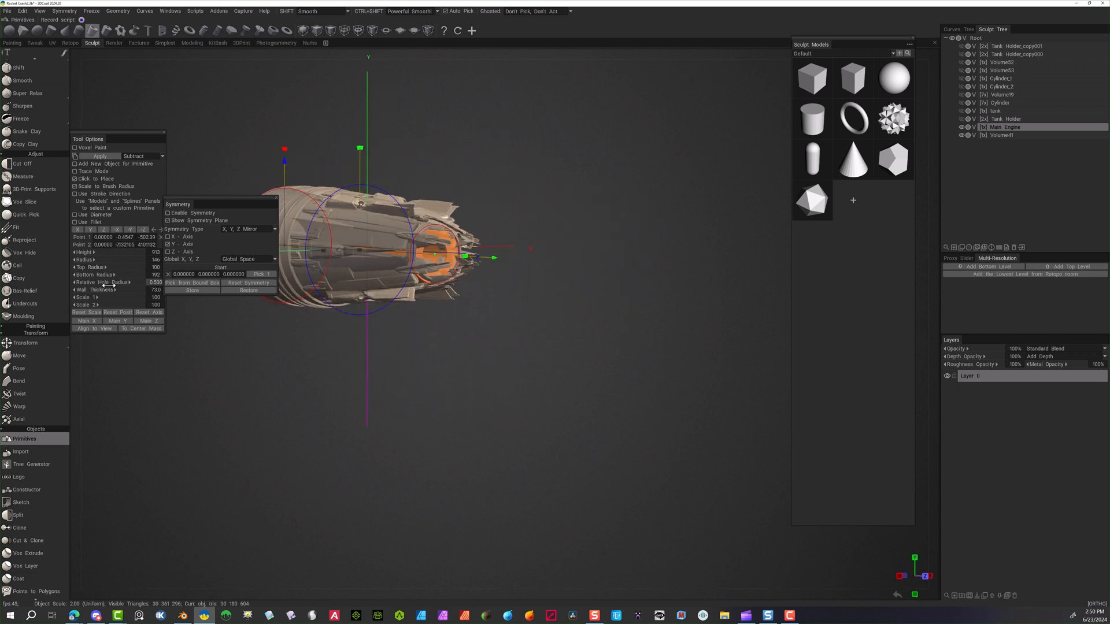
{"action": "left_click_drag", "start_coordinate": [106, 287], "coordinate": [67, 282]}
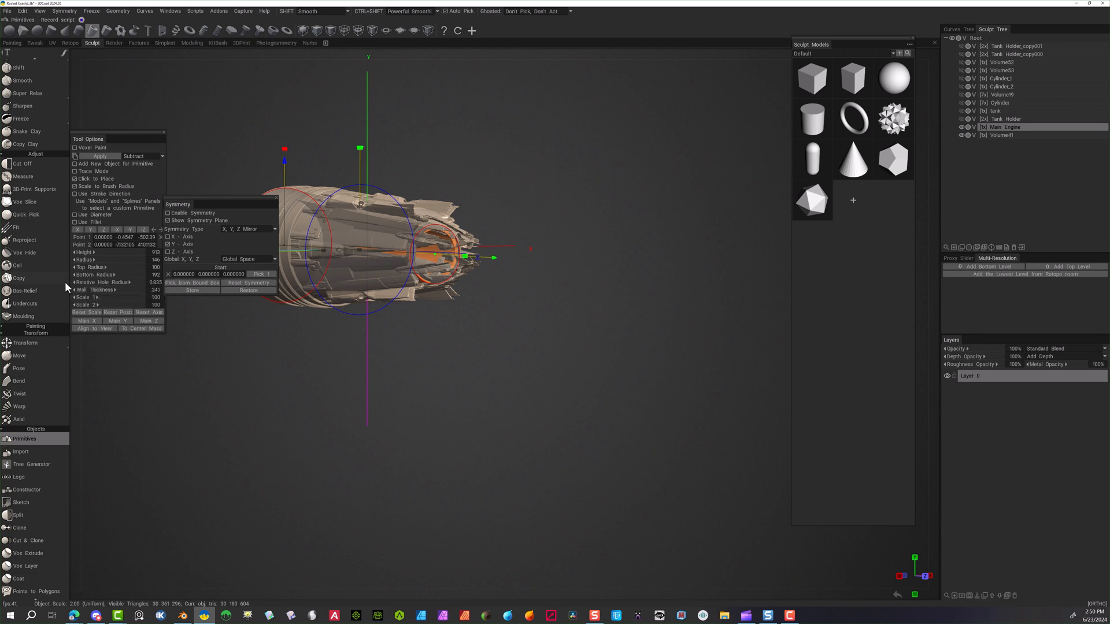
{"action": "left_click_drag", "start_coordinate": [539, 190], "coordinate": [363, 198], "text": "alt"}
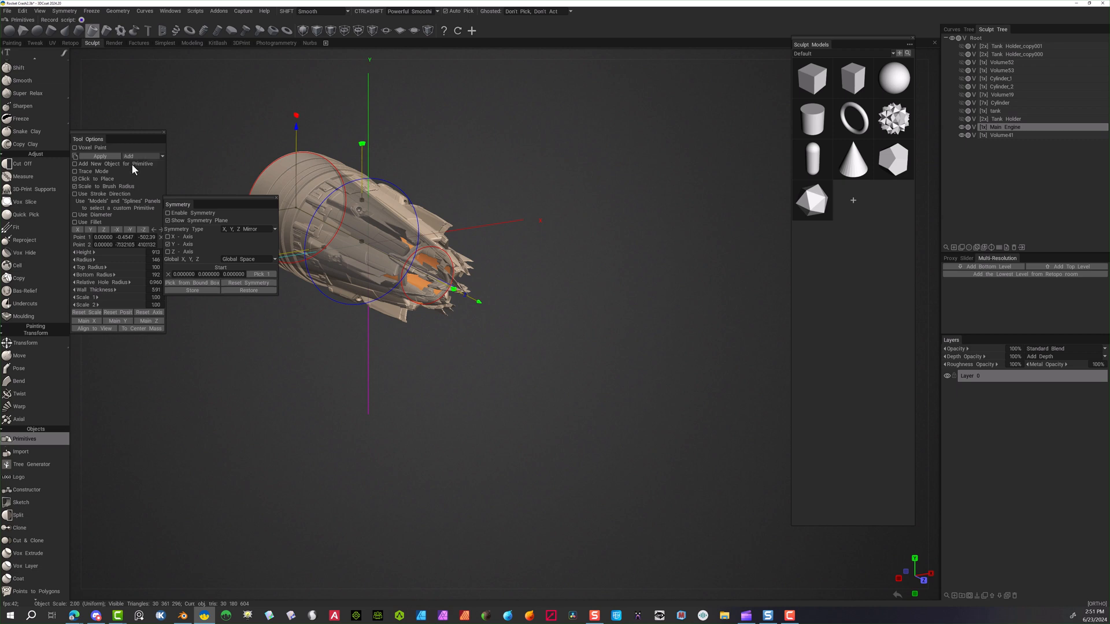
{"action": "left_click", "coordinate": [108, 156]}
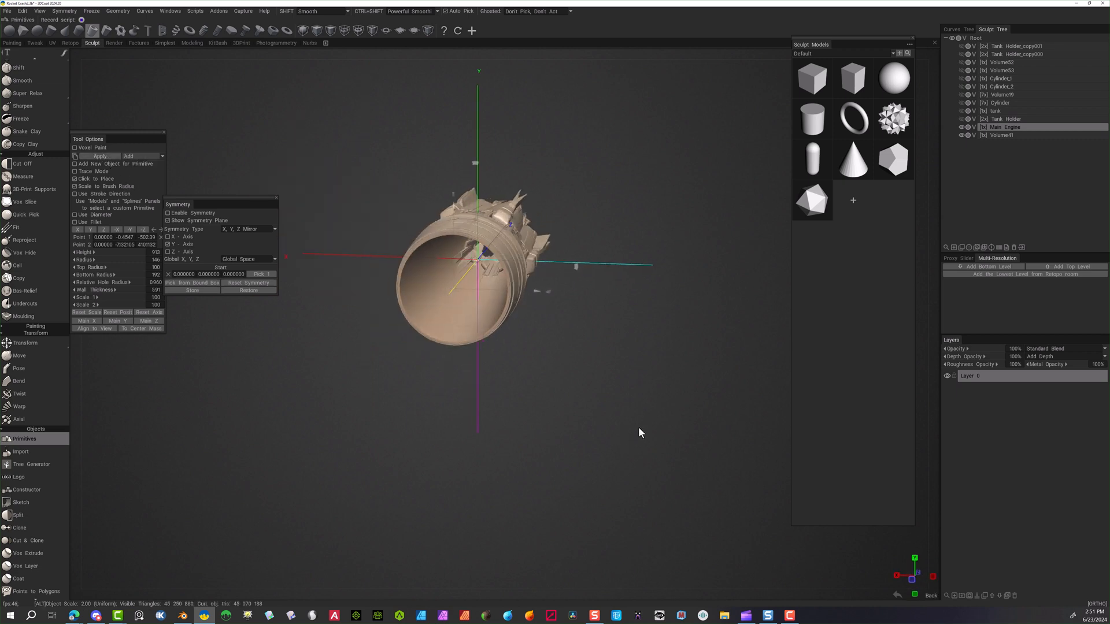
{"action": "left_click_drag", "start_coordinate": [639, 427], "coordinate": [478, 445], "text": "alt"}
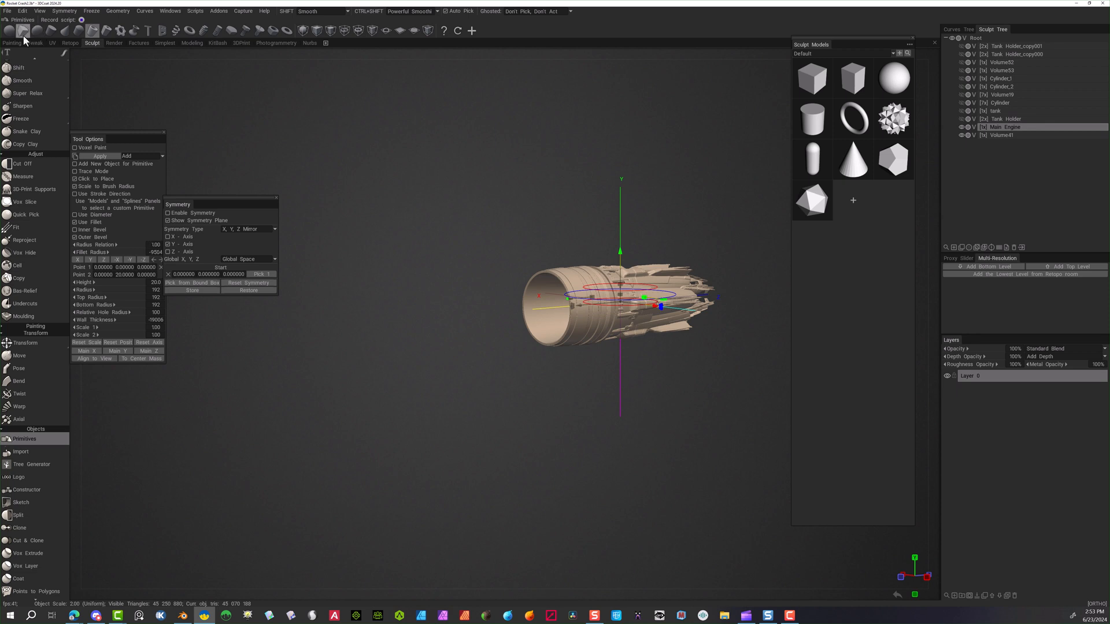
Position a cylinder primitive at the engine's open end with top and bottom radii of 190 and a fillet radius of 50
{"action": "left_click", "coordinate": [50, 32]}
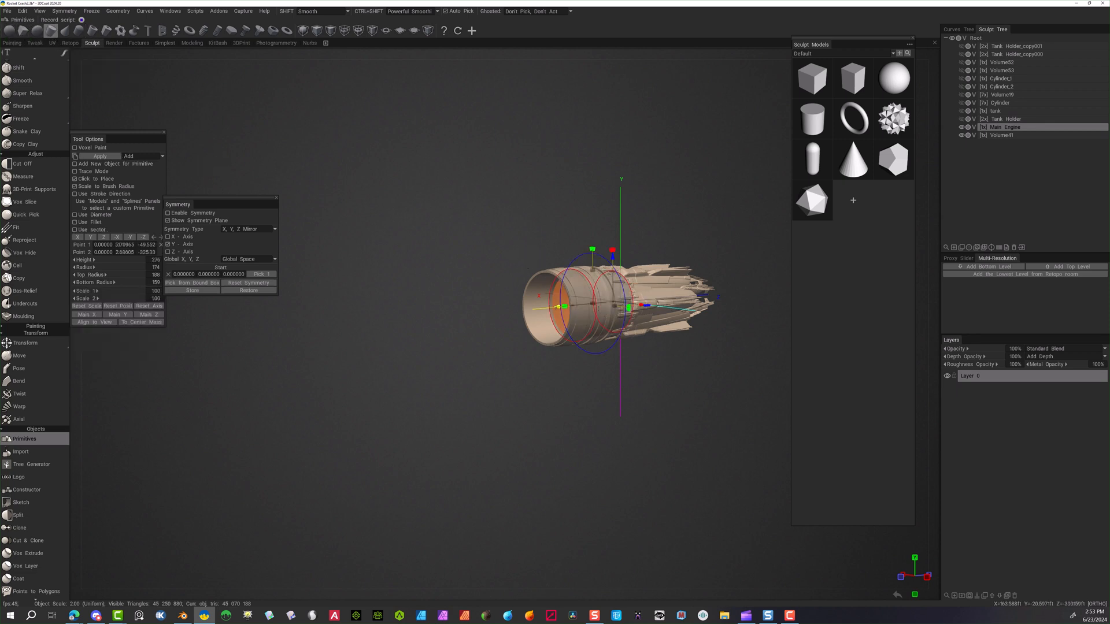
{"action": "left_click_drag", "start_coordinate": [558, 306], "coordinate": [492, 318]}
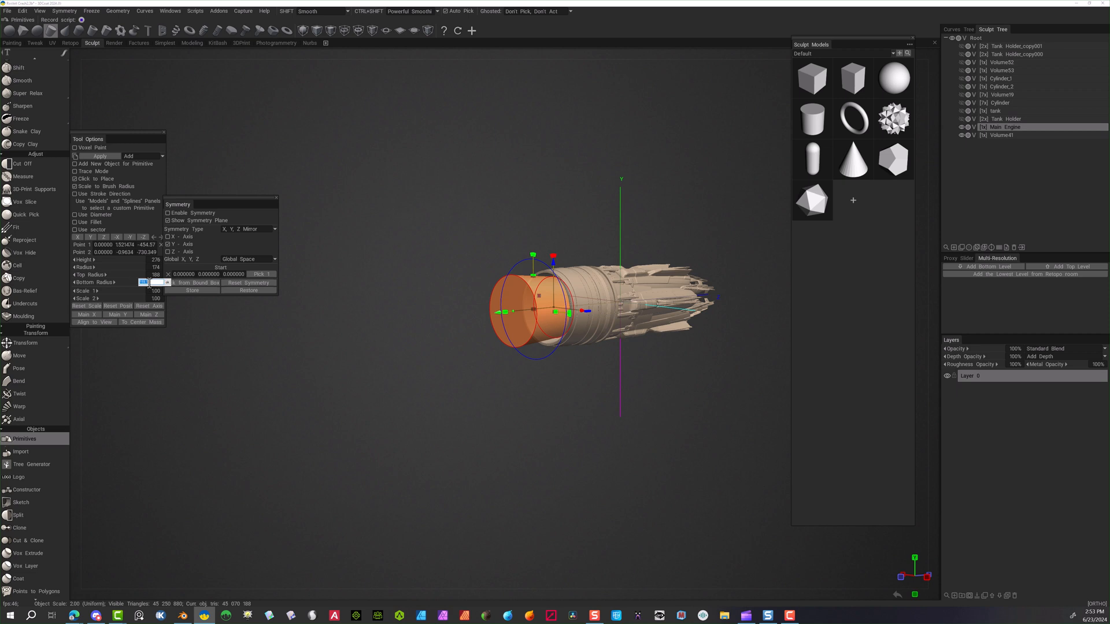
{"action": "type", "text": "90"}
{"action": "key", "text": "Return"}
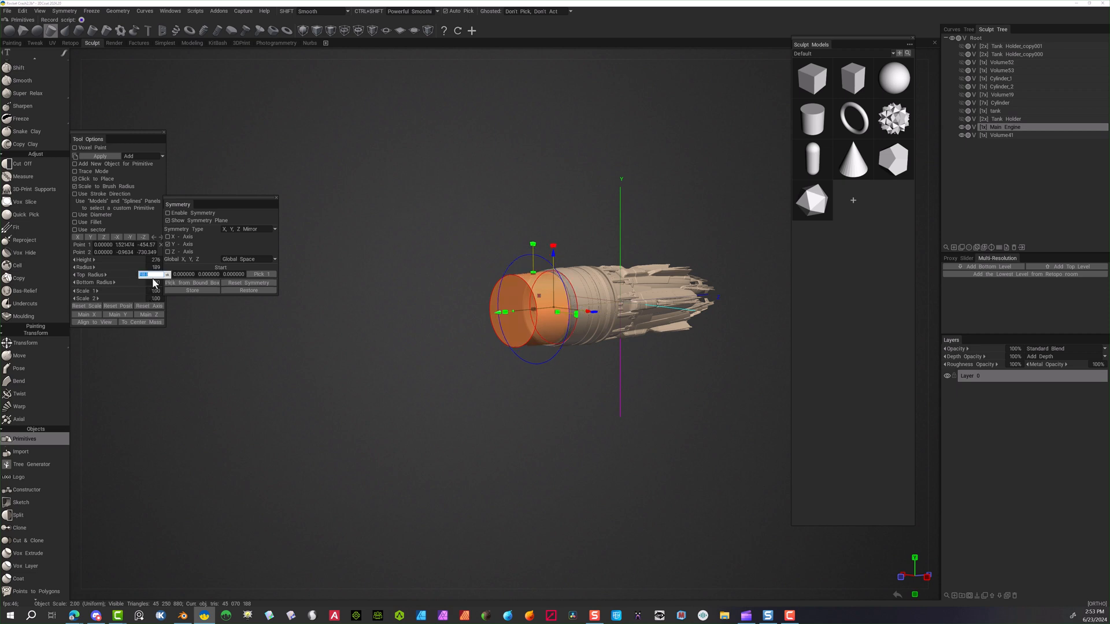
{"action": "type", "text": "190"}
{"action": "key", "text": "Return"}
{"action": "left_click", "coordinate": [75, 222]}
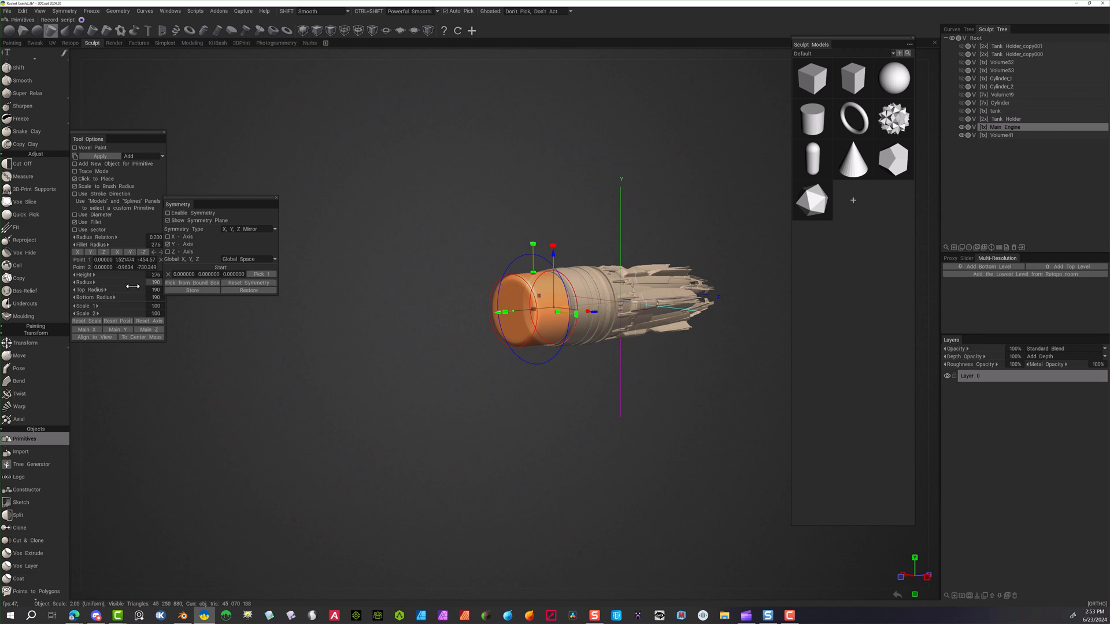
{"action": "left_click_drag", "start_coordinate": [92, 244], "coordinate": [126, 245]}
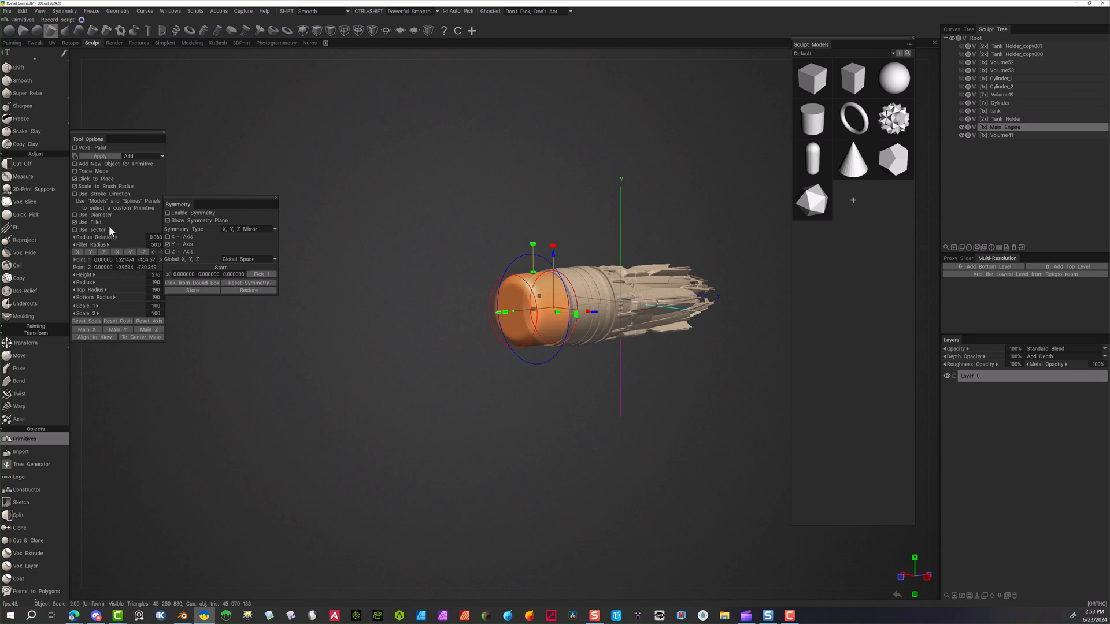
Round the cylinder into a capsule with fillet radius about 159 and height about 499, and place it in its own new volume
{"action": "left_click_drag", "start_coordinate": [113, 237], "coordinate": [134, 238]}
{"action": "left_click_drag", "start_coordinate": [131, 237], "coordinate": [136, 237]}
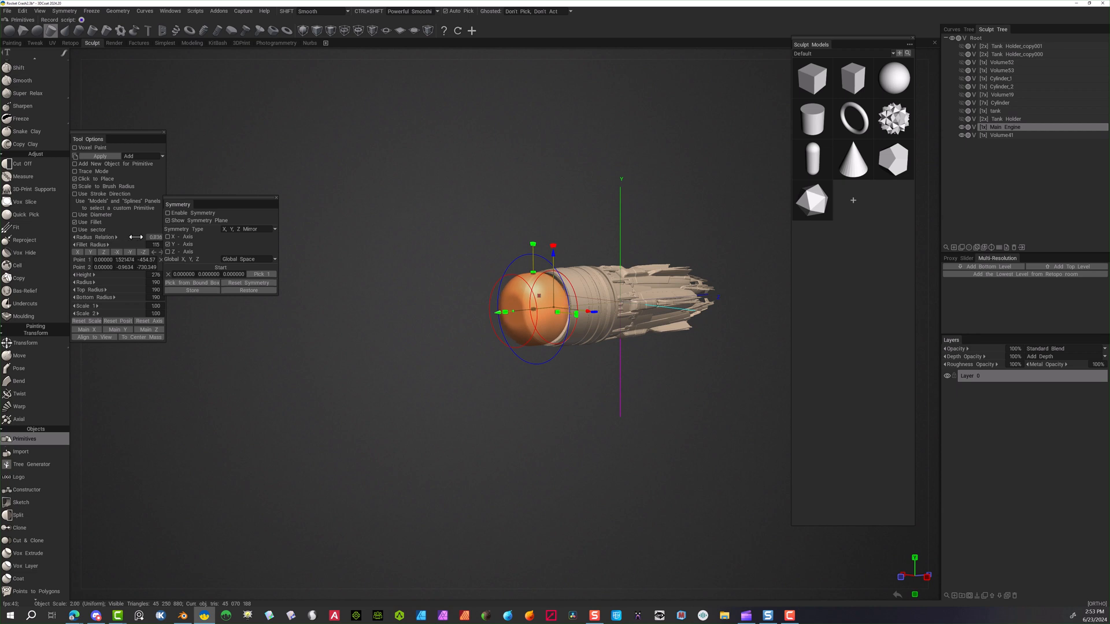
{"action": "left_click_drag", "start_coordinate": [364, 296], "coordinate": [403, 370]}
{"action": "scroll", "coordinate": [431, 310], "scroll_direction": "up", "scroll_amount": 1}
{"action": "left_click_drag", "start_coordinate": [432, 294], "coordinate": [381, 299]}
{"action": "mouse_move", "coordinate": [494, 188]}
{"action": "left_mouse_down"}
{"action": "mouse_move", "coordinate": [440, 237]}
{"action": "mouse_move", "coordinate": [436, 228]}
{"action": "mouse_move", "coordinate": [490, 197]}
{"action": "left_mouse_up"}
{"action": "scroll", "coordinate": [598, 412], "scroll_direction": "up", "scroll_amount": 3}
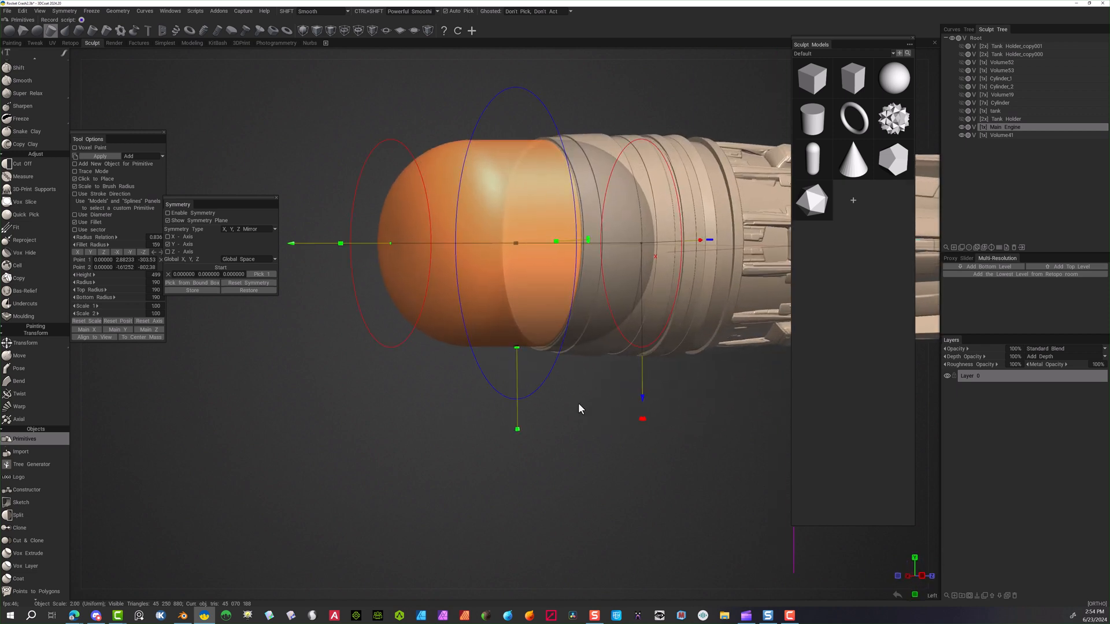
{"action": "scroll", "coordinate": [442, 434], "scroll_direction": "up", "scroll_amount": 3}
{"action": "left_click_drag", "start_coordinate": [441, 429], "coordinate": [424, 427]}
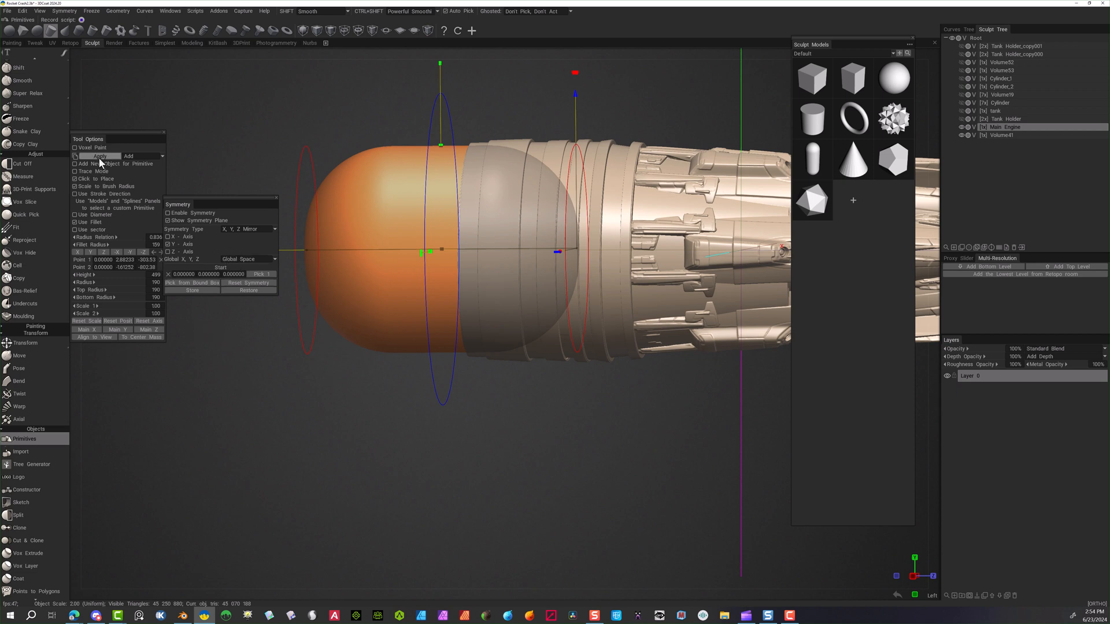
{"action": "left_click", "coordinate": [954, 247]}
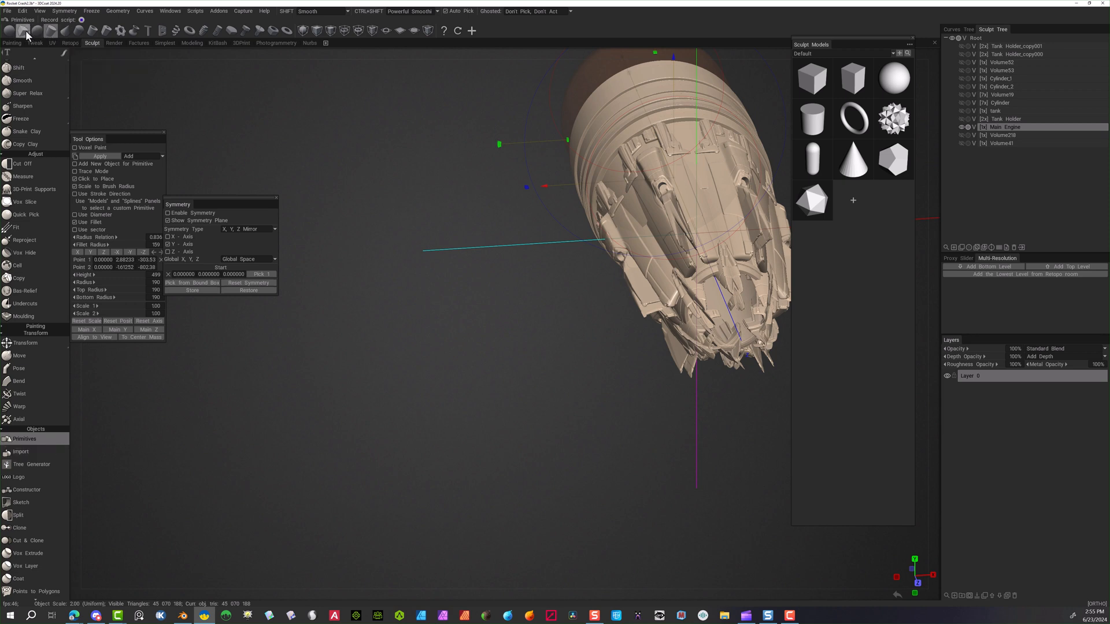
Set up a filleted 50 × 50 × 50 box primitive for the engine from the back view and reset its position to the origin
{"action": "left_click", "coordinate": [23, 30]}
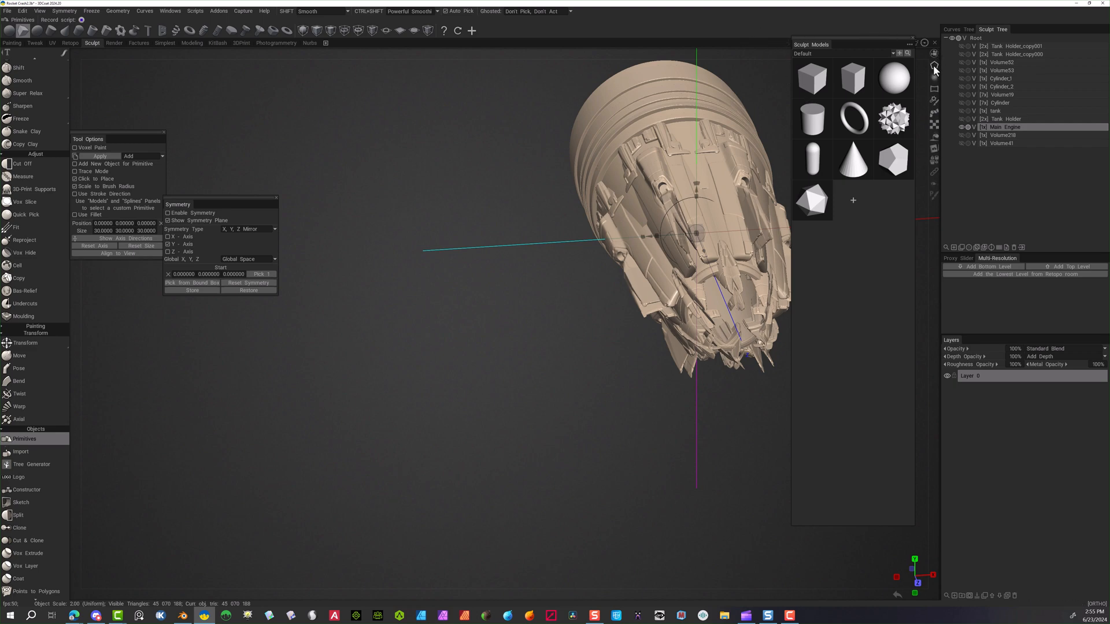
{"action": "left_click", "coordinate": [935, 52]}
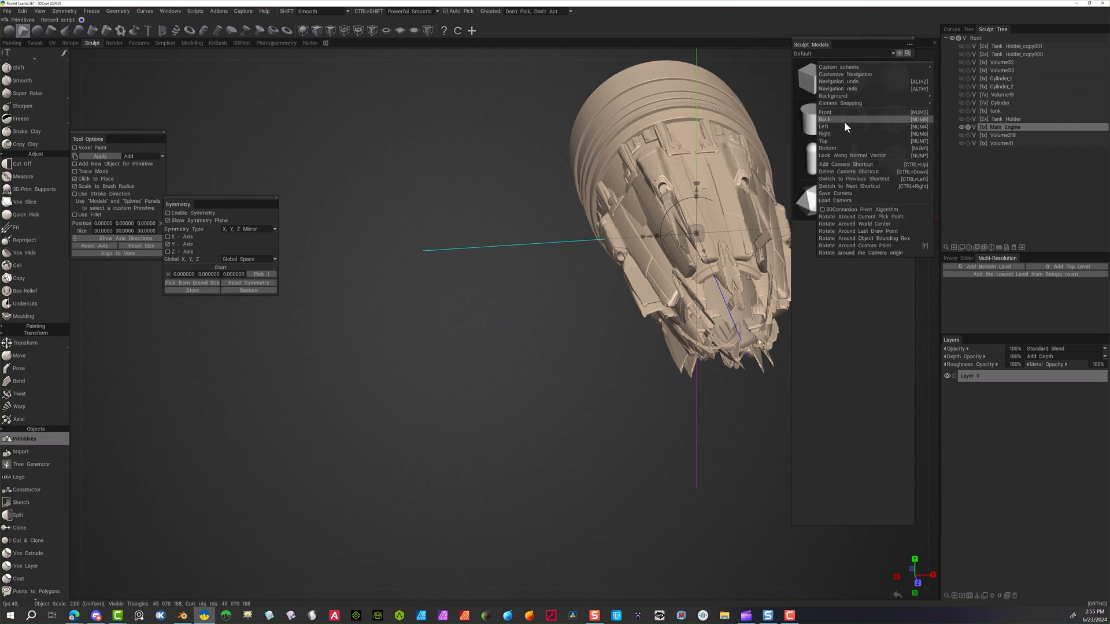
{"action": "left_click", "coordinate": [842, 119]}
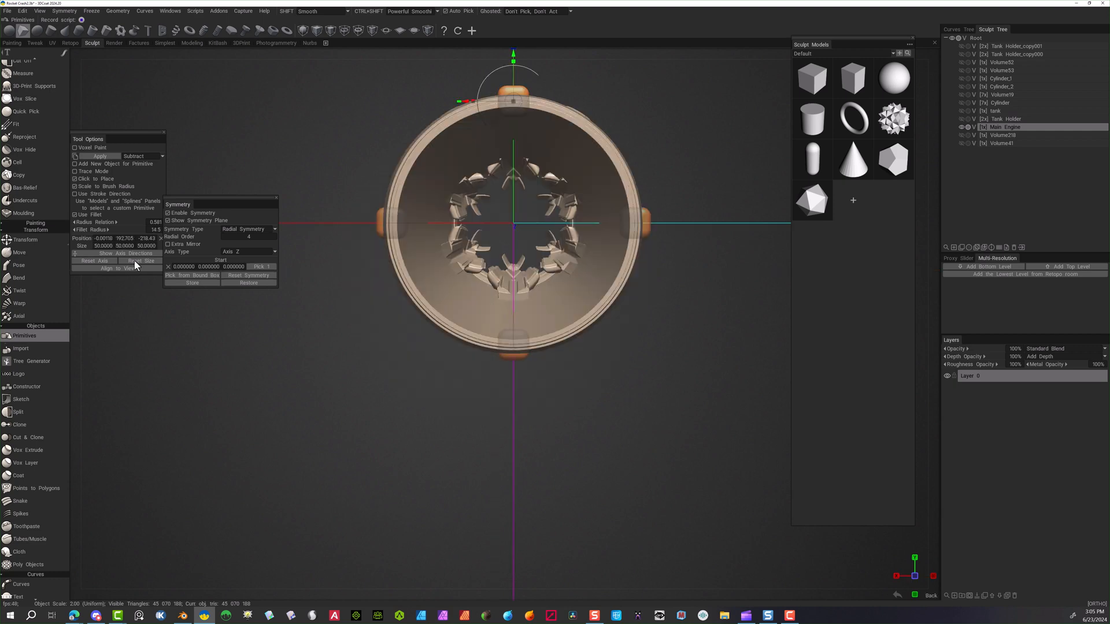
{"action": "left_click", "coordinate": [109, 254]}
{"action": "left_click", "coordinate": [115, 290]}
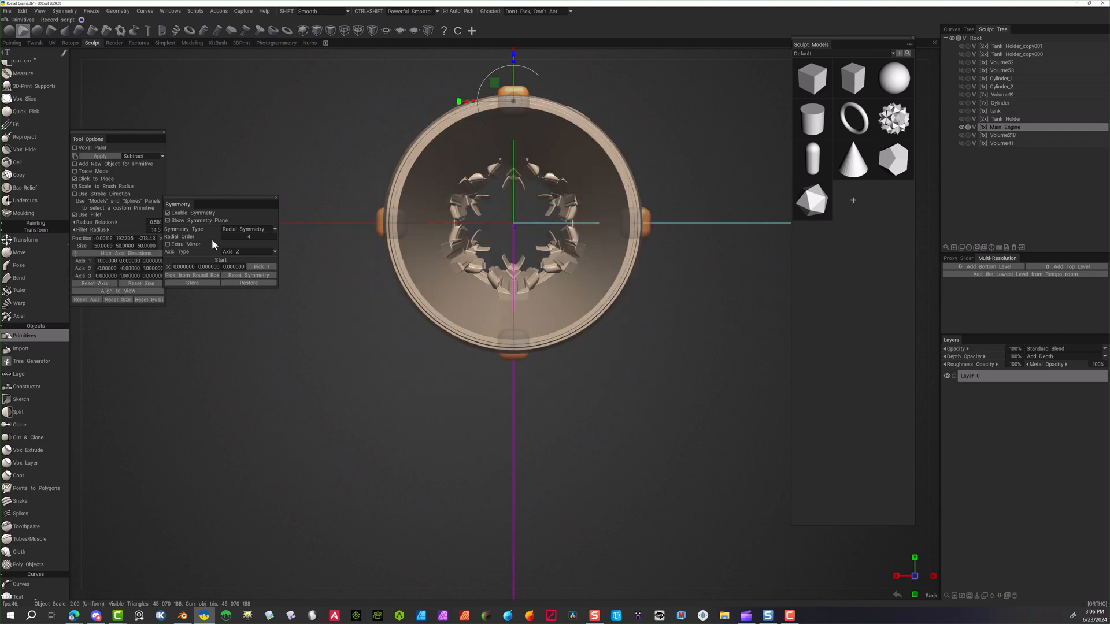
{"action": "left_click", "coordinate": [149, 299]}
Move the box onto the engine's outer band, flatten it to about 50 × 50 × 21.6, and subtract it with four-fold radial symmetry
{"action": "left_click_drag", "start_coordinate": [512, 170], "coordinate": [513, 85]}
{"action": "left_click_drag", "start_coordinate": [347, 174], "coordinate": [435, 184]}
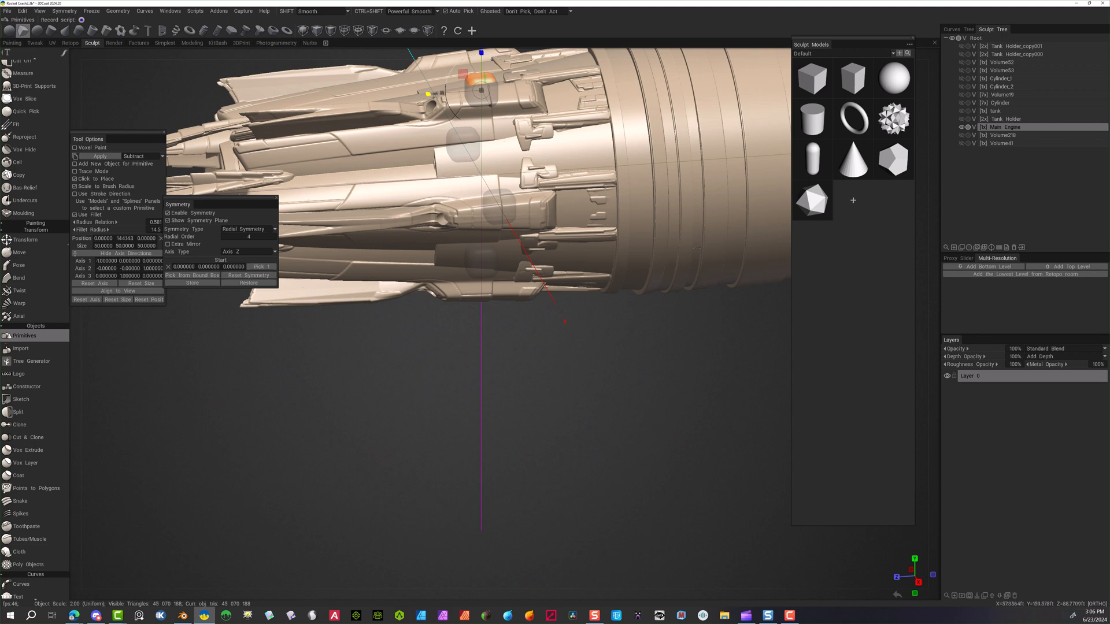
{"action": "left_click_drag", "start_coordinate": [435, 93], "coordinate": [583, 82]}
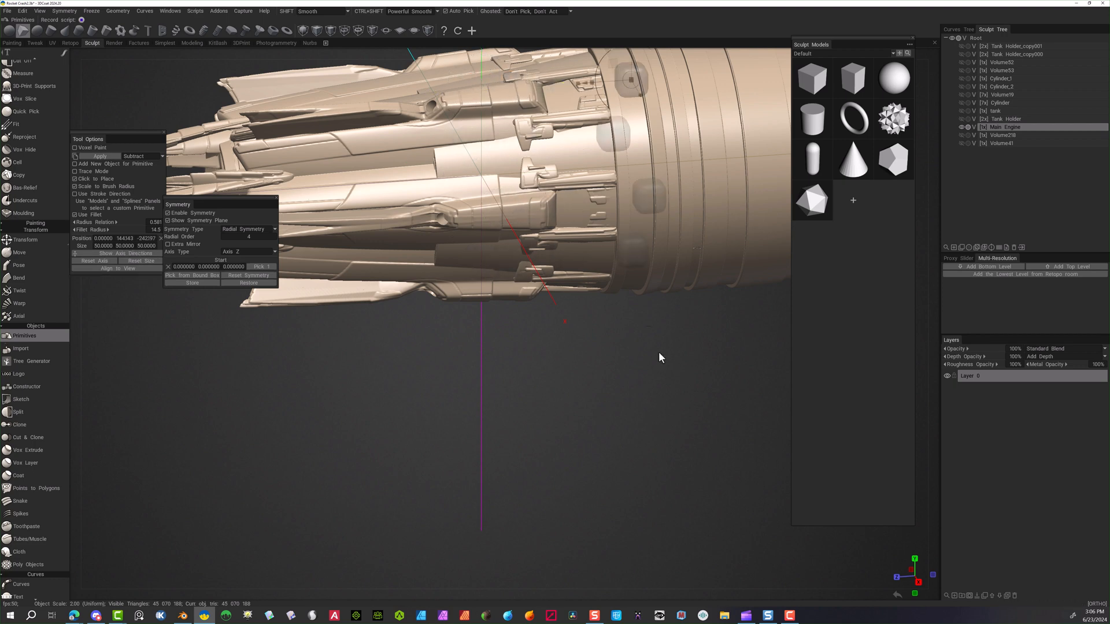
{"action": "scroll", "coordinate": [583, 82], "scroll_direction": "down", "scroll_amount": 3}
{"action": "left_click_drag", "start_coordinate": [577, 137], "coordinate": [660, 93]}
{"action": "scroll", "coordinate": [688, 169], "scroll_direction": "up", "scroll_amount": 3}
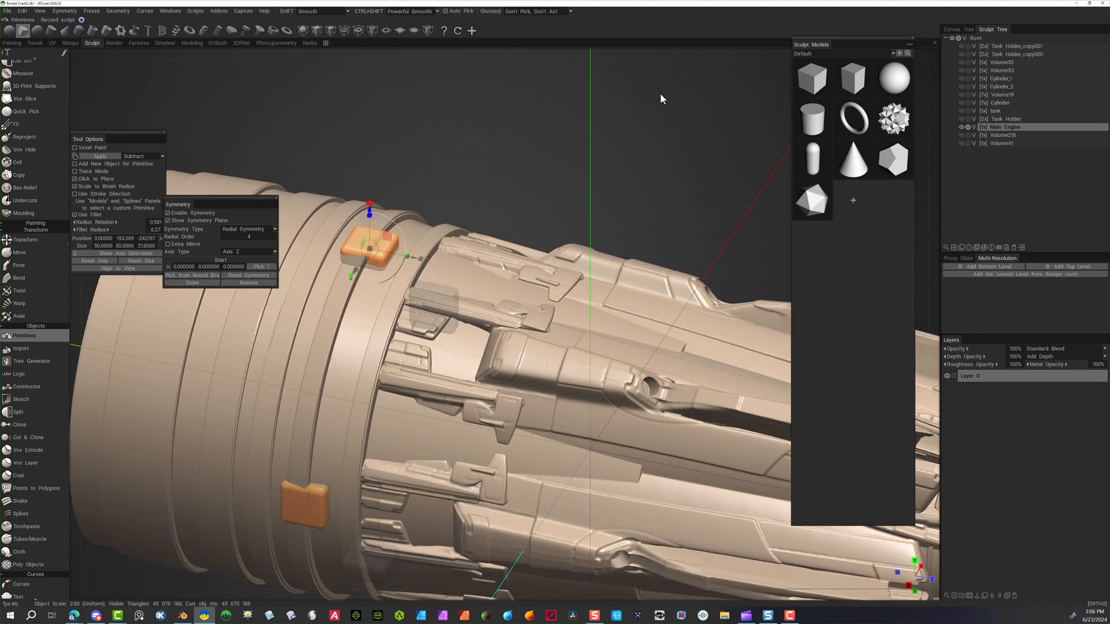
{"action": "left_click", "coordinate": [116, 156]}
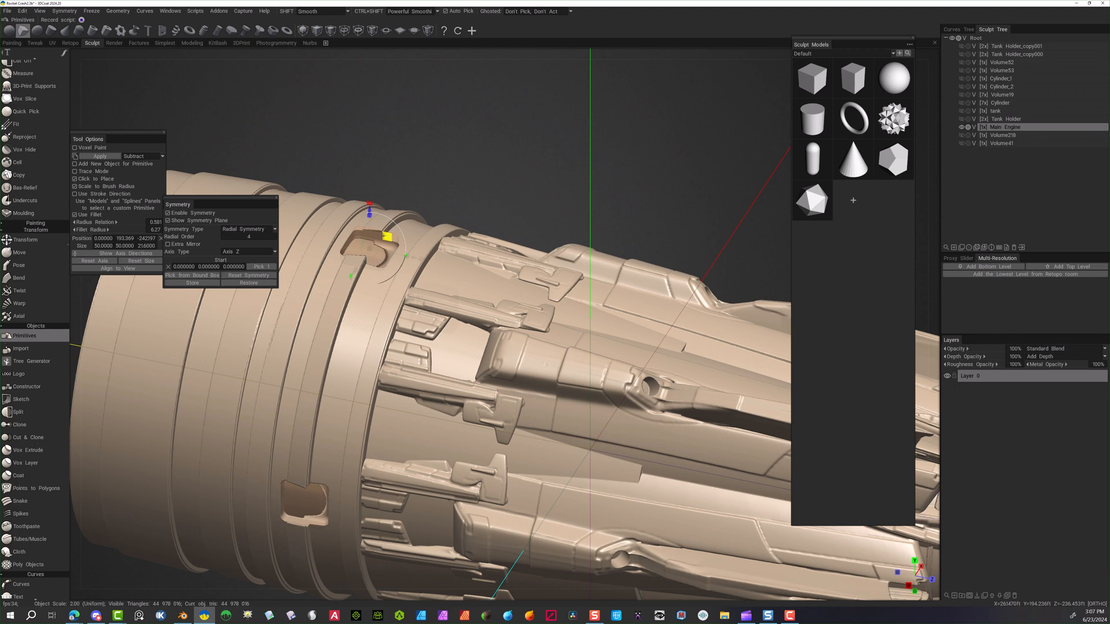
Sink the box slightly into the band, size it about 44.2 × 50 × 21.6, and add it inside the four recesses
{"action": "left_click_drag", "start_coordinate": [370, 210], "coordinate": [370, 216]}
{"action": "left_click", "coordinate": [162, 156]}
{"action": "left_click", "coordinate": [113, 155]}
{"action": "mouse_move", "coordinate": [477, 136]}
{"action": "left_mouse_down"}
{"action": "mouse_move", "coordinate": [481, 161]}
{"action": "mouse_move", "coordinate": [474, 134]}
{"action": "left_mouse_up"}
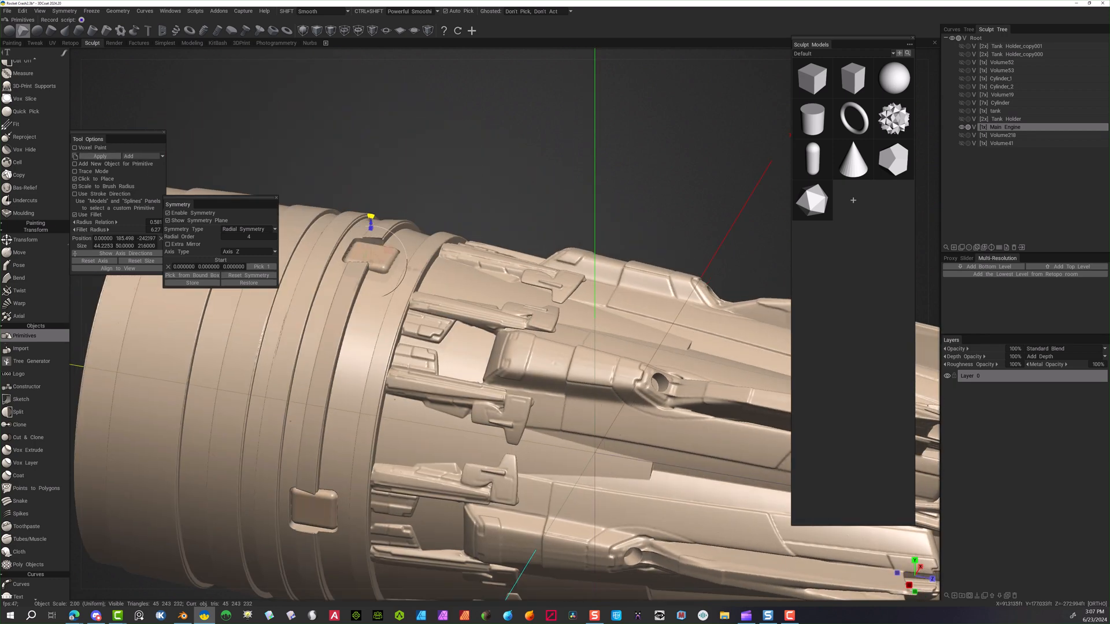
Raise the box, shrink it to about 36.4 × 39.5 × 21.6, and subtract it from the filled recesses
{"action": "left_click_drag", "start_coordinate": [370, 219], "coordinate": [371, 207]}
{"action": "left_click_drag", "start_coordinate": [407, 257], "coordinate": [359, 271]}
{"action": "left_click_drag", "start_coordinate": [371, 212], "coordinate": [371, 215]}
{"action": "left_click", "coordinate": [105, 156]}
{"action": "left_click_drag", "start_coordinate": [453, 166], "coordinate": [636, 173]}
{"action": "scroll", "coordinate": [523, 141], "scroll_direction": "down", "scroll_amount": 4}
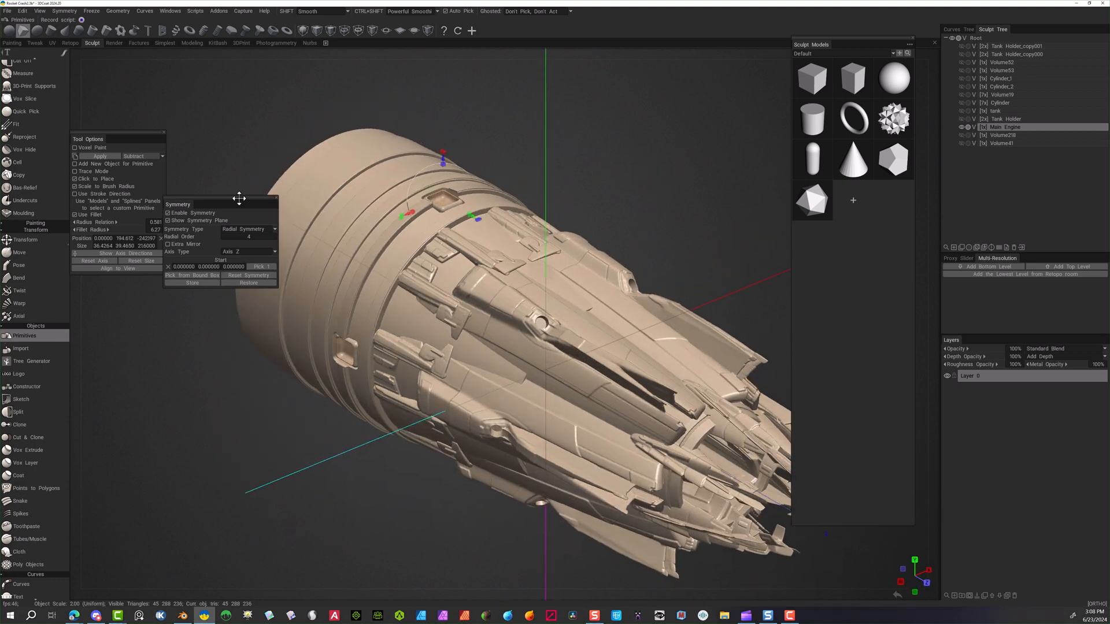
Resize the box within the recess, adjust its fillet radius, and subtract it again from the engine
{"action": "scroll", "coordinate": [498, 127], "scroll_direction": "up", "scroll_amount": 3}
{"action": "left_click_drag", "start_coordinate": [479, 213], "coordinate": [431, 206]}
{"action": "left_click_drag", "start_coordinate": [453, 159], "coordinate": [453, 193]}
{"action": "left_click_drag", "start_coordinate": [74, 229], "coordinate": [78, 229]}
{"action": "left_click_drag", "start_coordinate": [453, 163], "coordinate": [452, 164]}
{"action": "left_click_drag", "start_coordinate": [483, 221], "coordinate": [478, 219]}
{"action": "left_click", "coordinate": [116, 156]}
{"action": "left_click_drag", "start_coordinate": [448, 167], "coordinate": [401, 214]}
Add a small raised box about 9.3 by 29.3, with fillet radius 0.828, inside each recess using radial symmetry
{"action": "left_click", "coordinate": [147, 166]}
{"action": "left_click_drag", "start_coordinate": [355, 89], "coordinate": [393, 75]}
{"action": "mouse_move", "coordinate": [528, 120]}
{"action": "left_mouse_down"}
{"action": "mouse_move", "coordinate": [530, 153]}
{"action": "mouse_move", "coordinate": [528, 117]}
{"action": "left_mouse_up"}
{"action": "left_click_drag", "start_coordinate": [227, 95], "coordinate": [295, 98]}
{"action": "left_click_drag", "start_coordinate": [475, 144], "coordinate": [543, 172]}
{"action": "left_click_drag", "start_coordinate": [509, 38], "coordinate": [510, 33]}
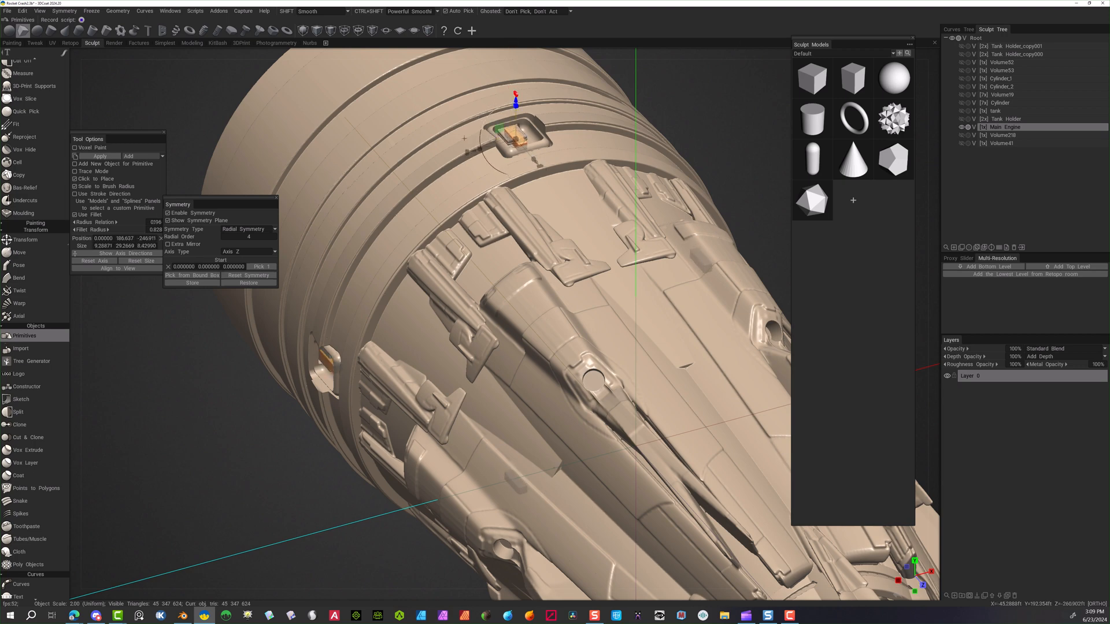
{"action": "left_click", "coordinate": [112, 156]}
{"action": "left_click_drag", "start_coordinate": [238, 431], "coordinate": [482, 166]}
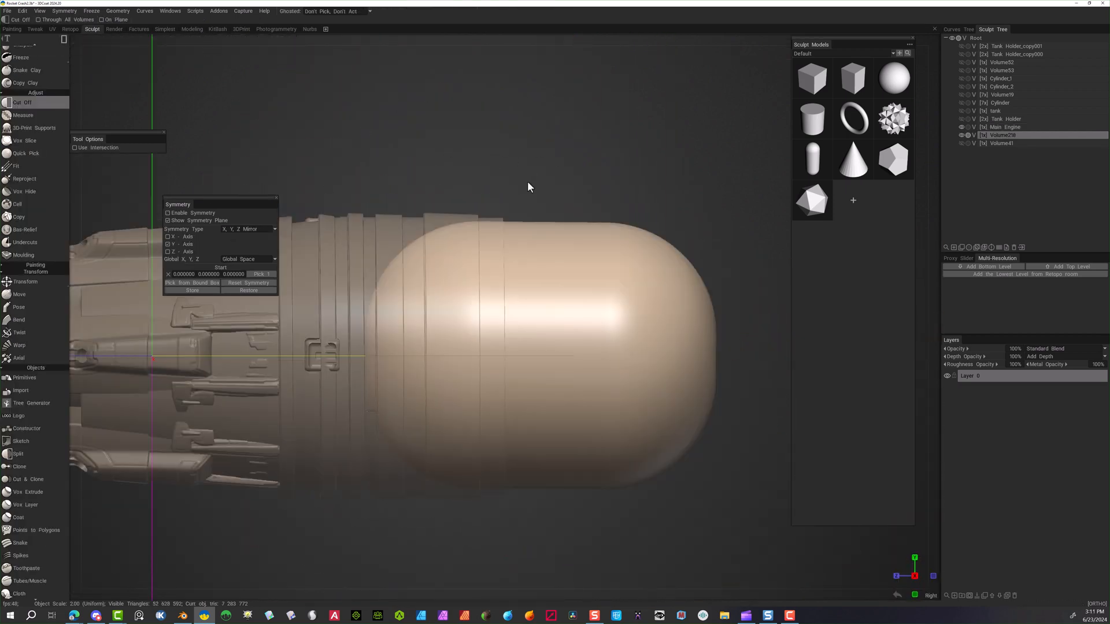
Try to cut off the capsule's inner end inside the engine and show the cut face from the front
{"action": "left_click_drag", "start_coordinate": [483, 179], "coordinate": [341, 575]}
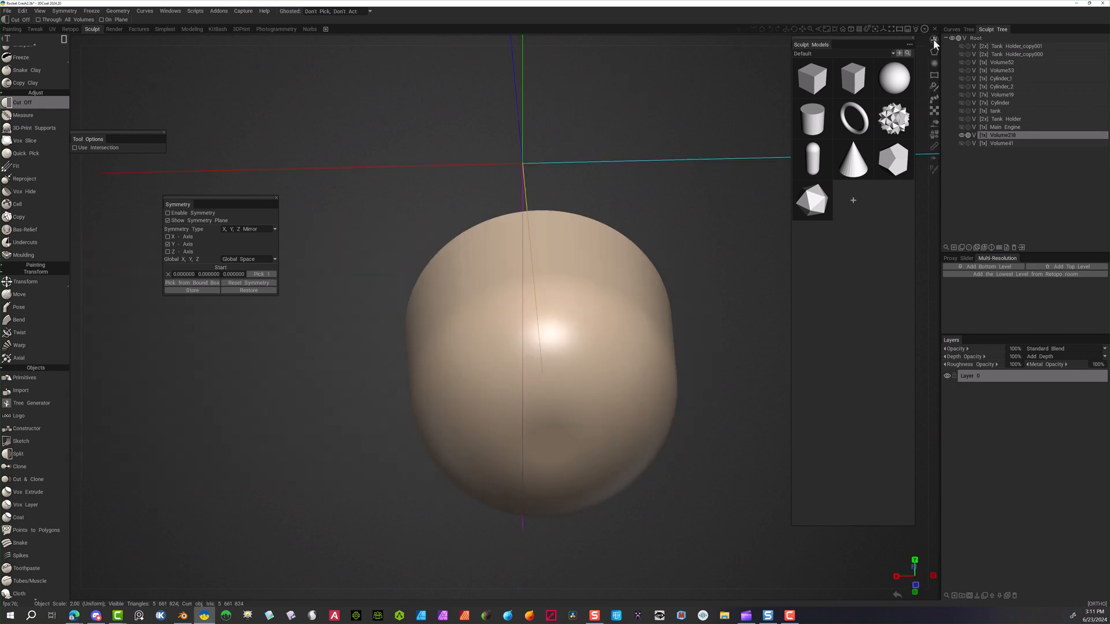
{"action": "left_click", "coordinate": [934, 41]}
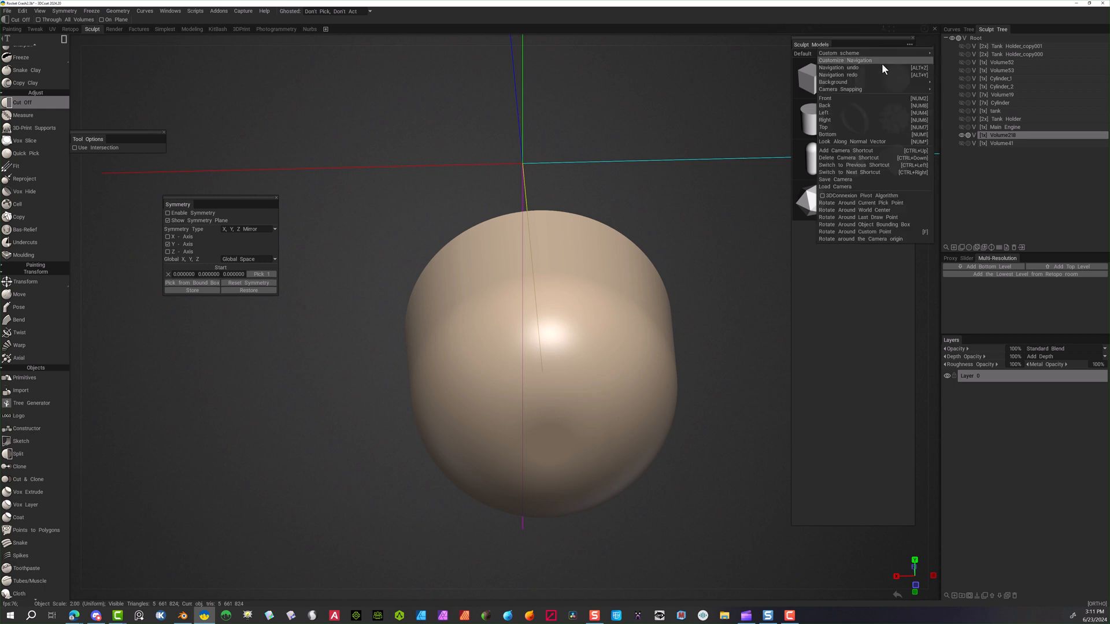
{"action": "left_click", "coordinate": [843, 98]}
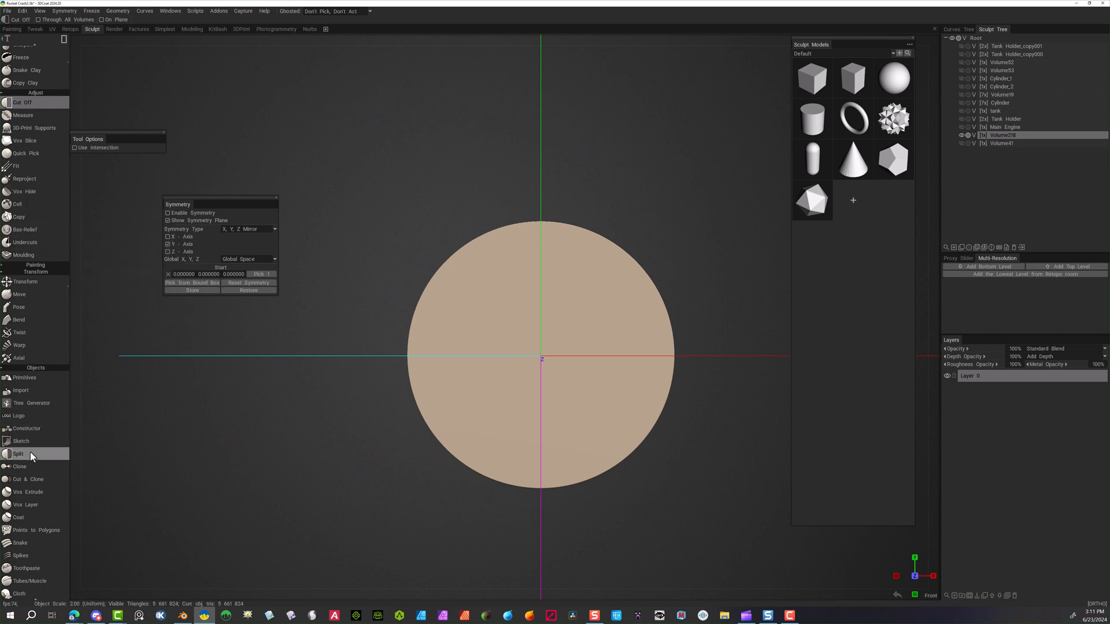
Create a Vox Layer on the capsule from mirrored, rounded wedge selections above and below its centre, with offset 0.5 and thickness 2
{"action": "left_click", "coordinate": [26, 504]}
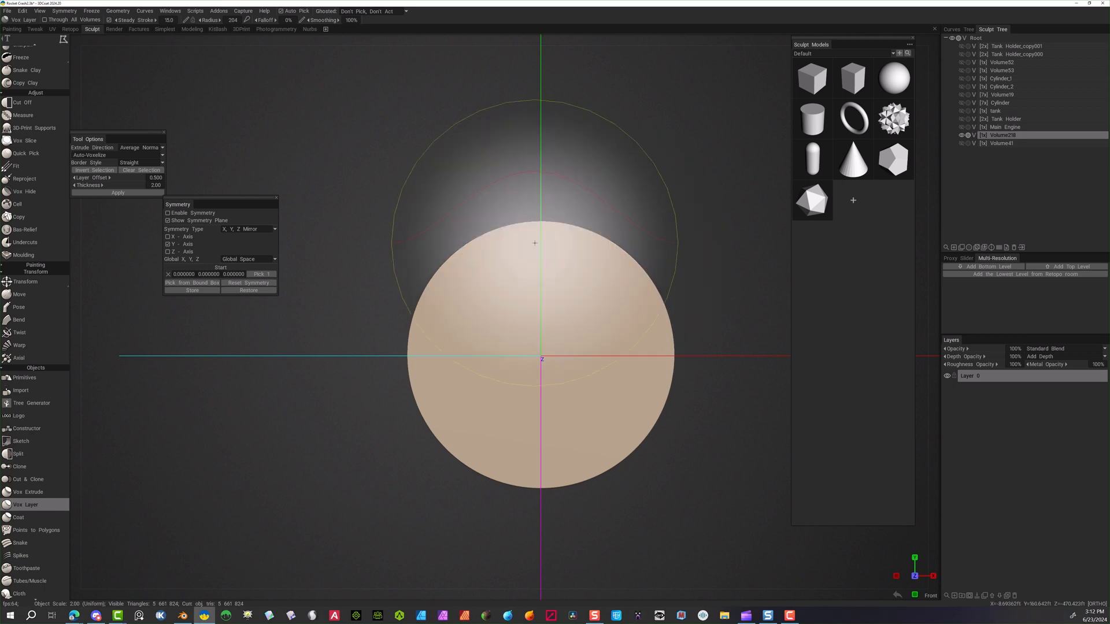
{"action": "mouse_move", "coordinate": [62, 42]}
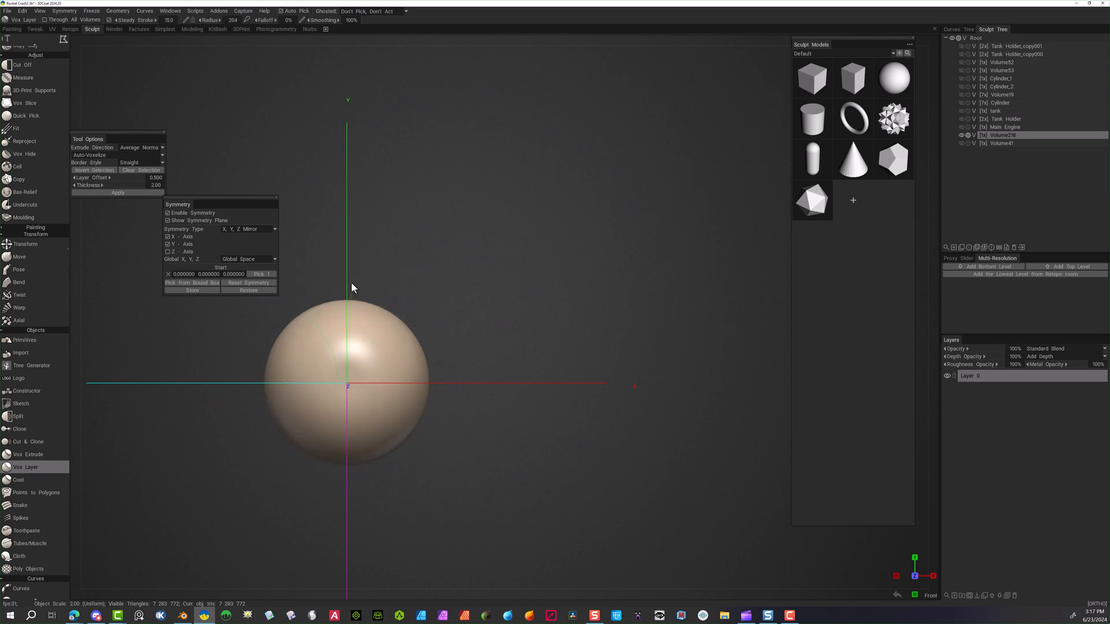
{"action": "mouse_move", "coordinate": [63, 39]}
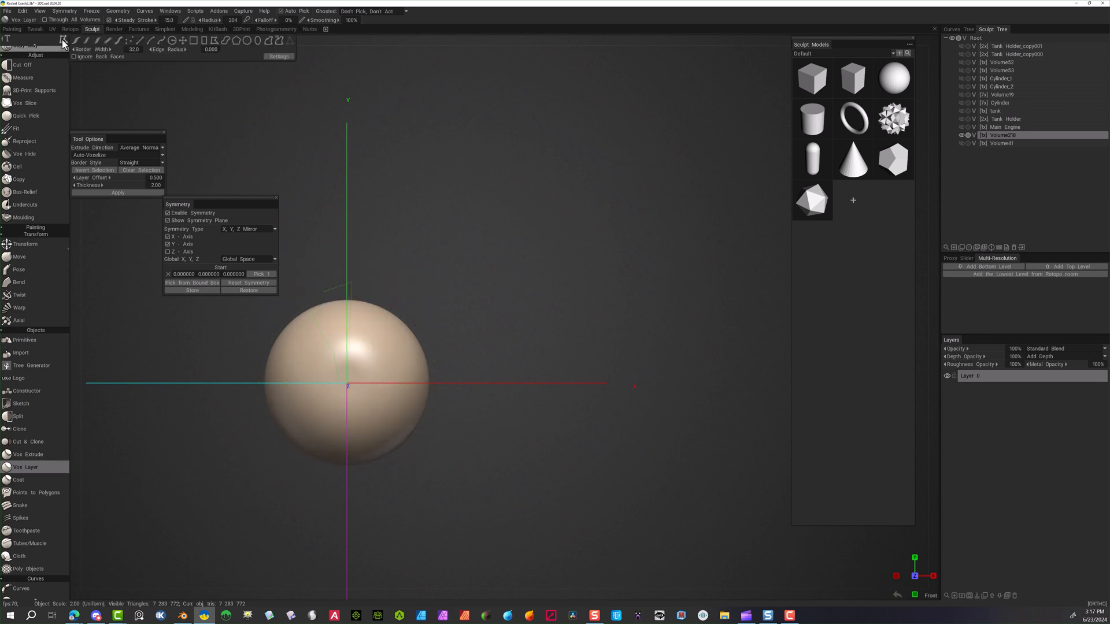
{"action": "left_click_drag", "start_coordinate": [158, 50], "coordinate": [169, 50]}
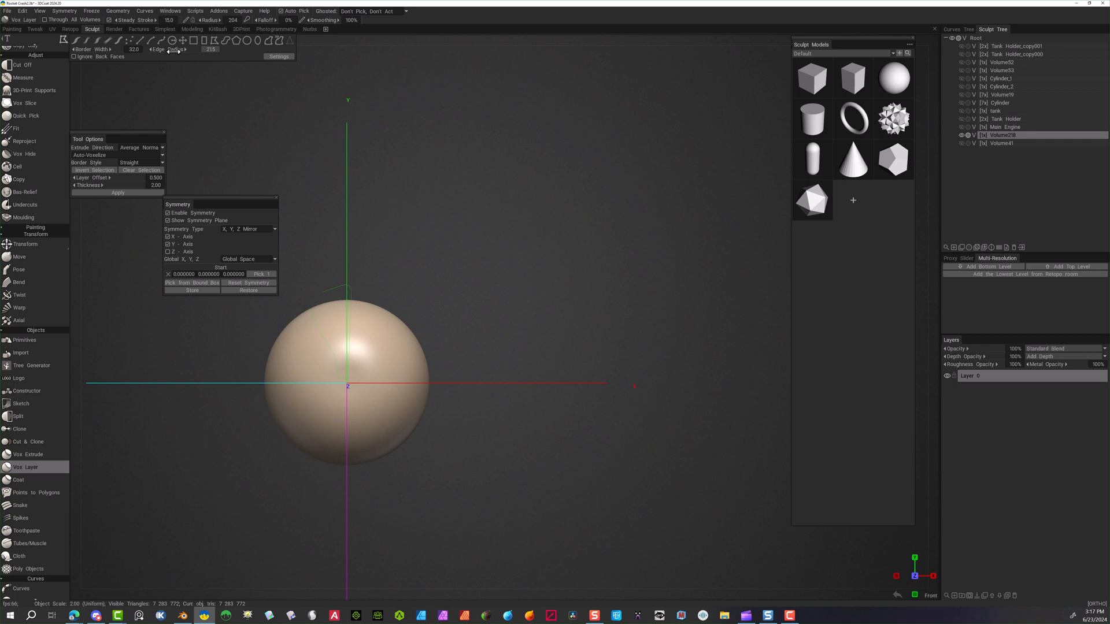
{"action": "left_click_drag", "start_coordinate": [316, 300], "coordinate": [310, 306]}
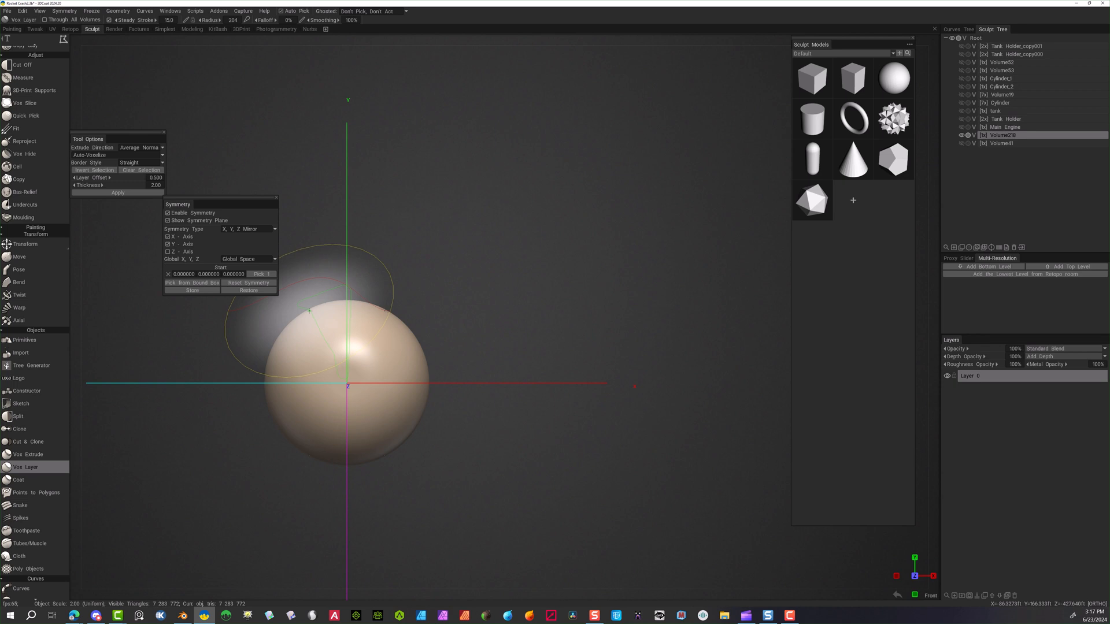
{"action": "left_click", "coordinate": [309, 311]}
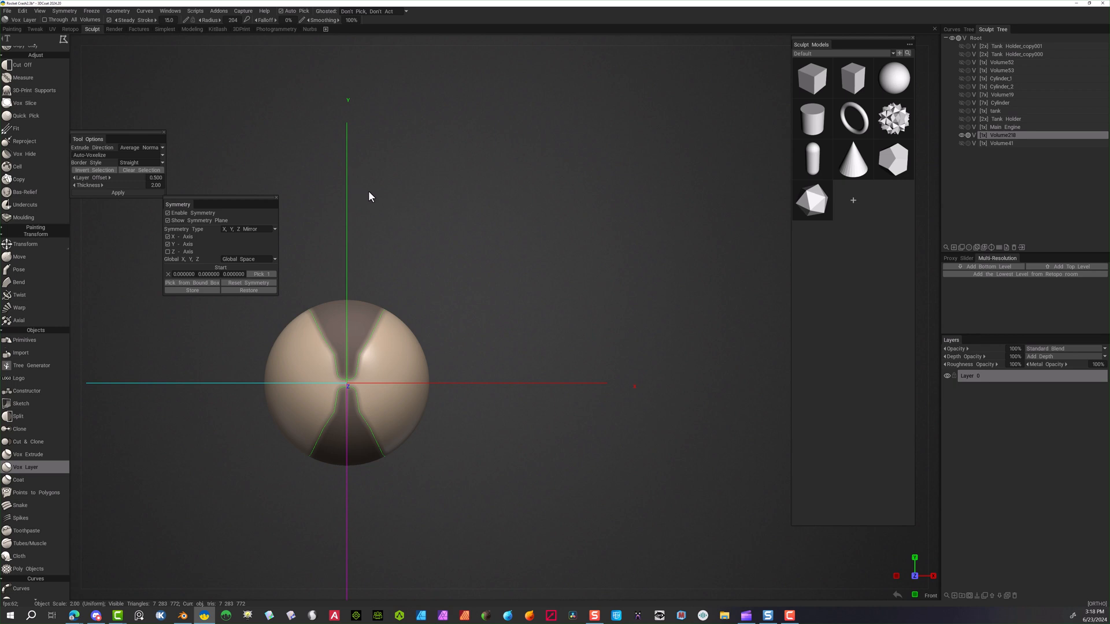
{"action": "key", "text": "Return"}
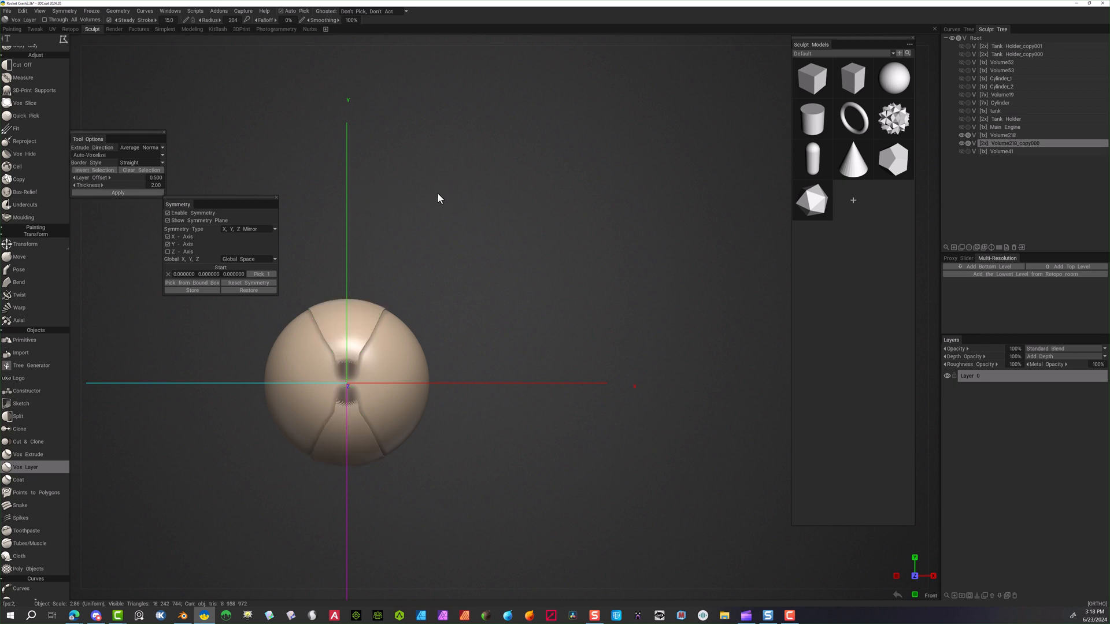
Select mirrored rounded wedges on both sides of the original capsule volume from the front and set the Vox Layer offset to about 0.38
{"action": "mouse_move", "coordinate": [521, 267]}
{"action": "left_mouse_down", "text": "alt"}
{"action": "mouse_move", "coordinate": [364, 273]}
{"action": "mouse_move", "coordinate": [778, 281]}
{"action": "mouse_move", "coordinate": [592, 300]}
{"action": "mouse_move", "coordinate": [582, 285]}
{"action": "mouse_move", "coordinate": [497, 283]}
{"action": "left_mouse_up", "text": "alt"}
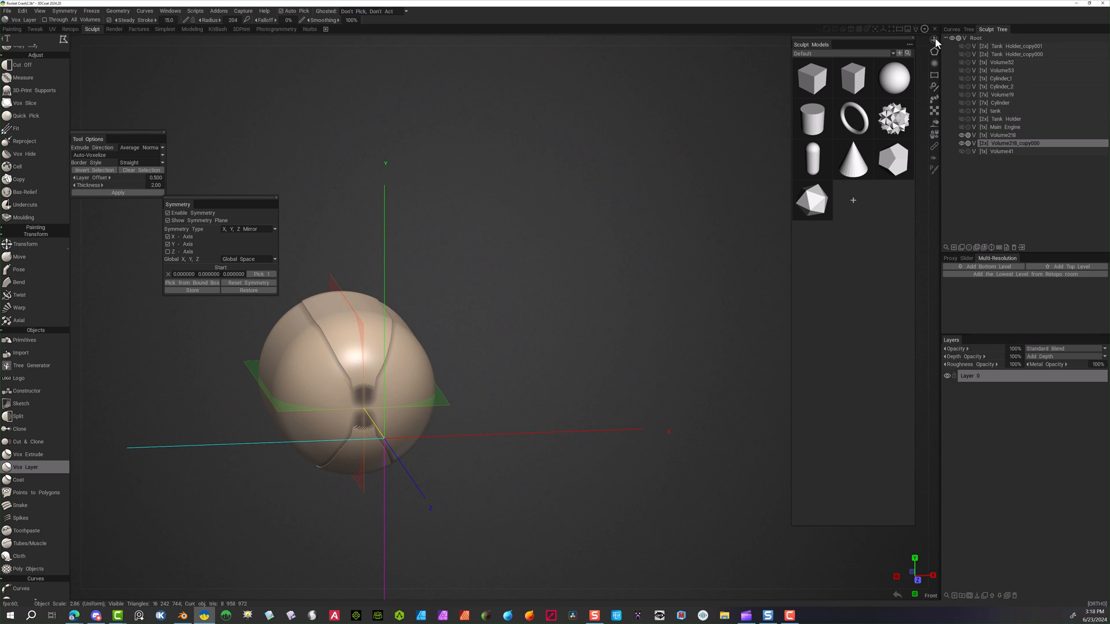
{"action": "mouse_move", "coordinate": [935, 38]}
{"action": "left_click", "coordinate": [833, 97]}
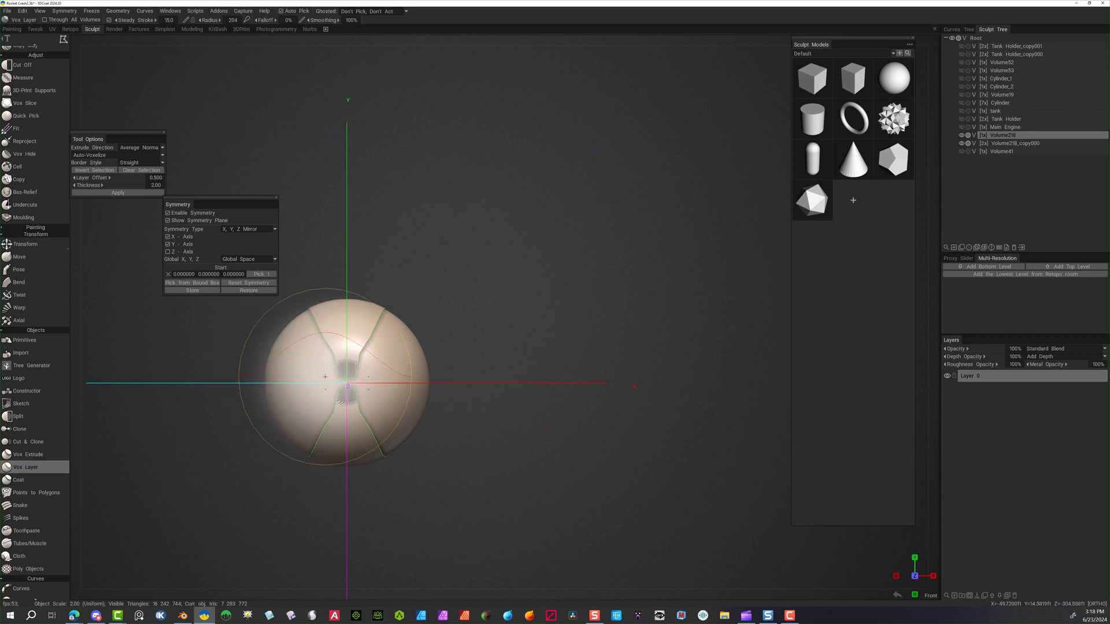
{"action": "left_click_drag", "start_coordinate": [235, 367], "coordinate": [272, 345]}
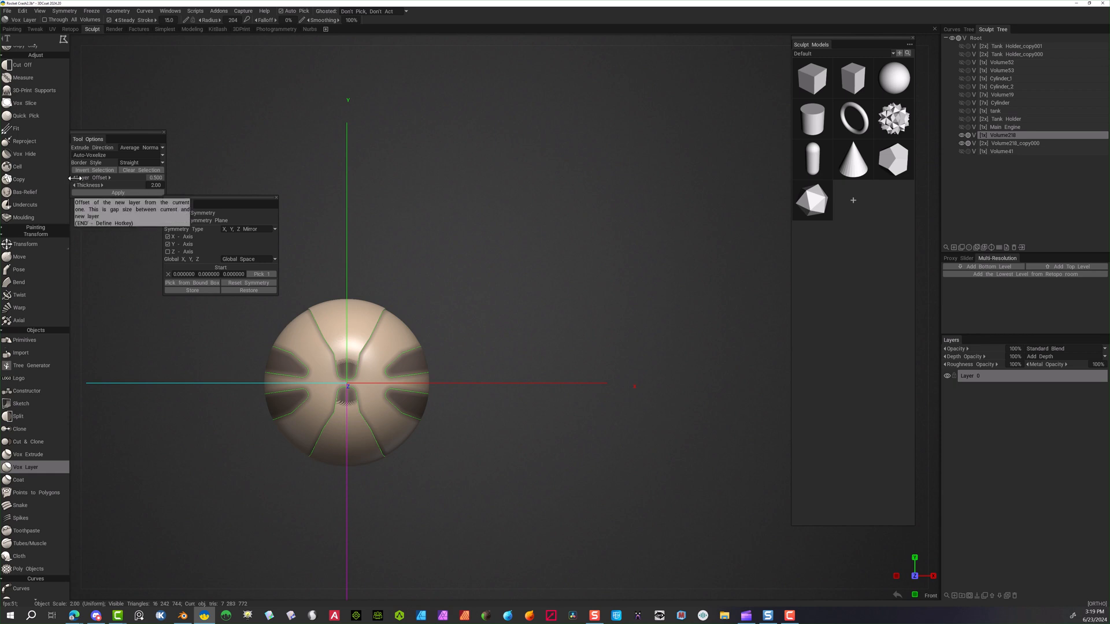
{"action": "left_click_drag", "start_coordinate": [76, 178], "coordinate": [72, 183]}
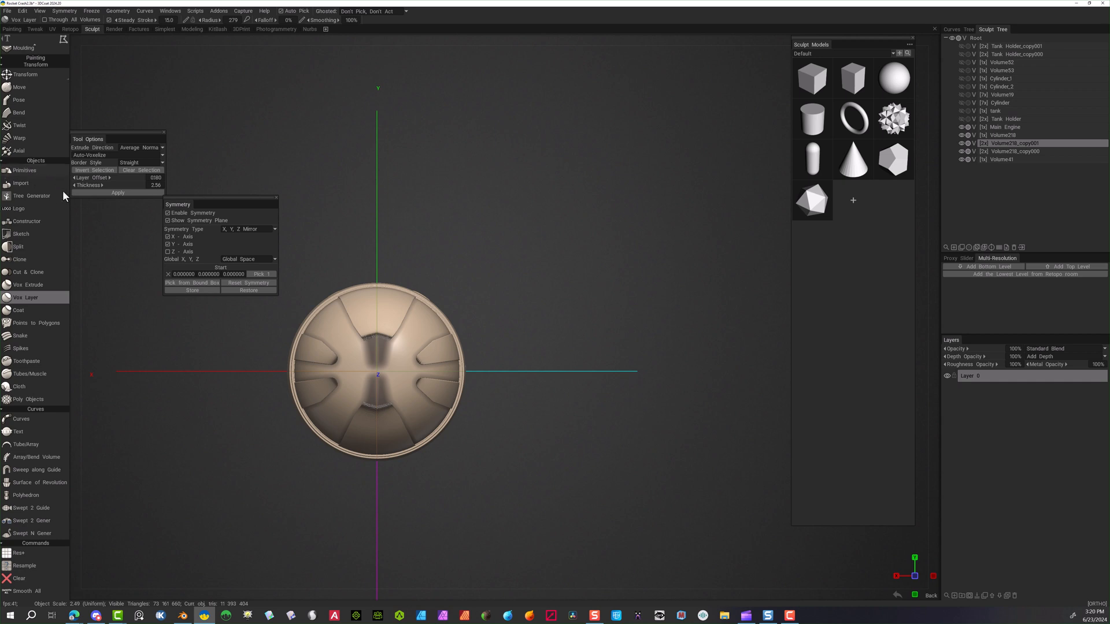
Create a cylinder primitive and move it along the engine's axis to just beyond the capsule's rounded tip
{"action": "left_click", "coordinate": [24, 170]}
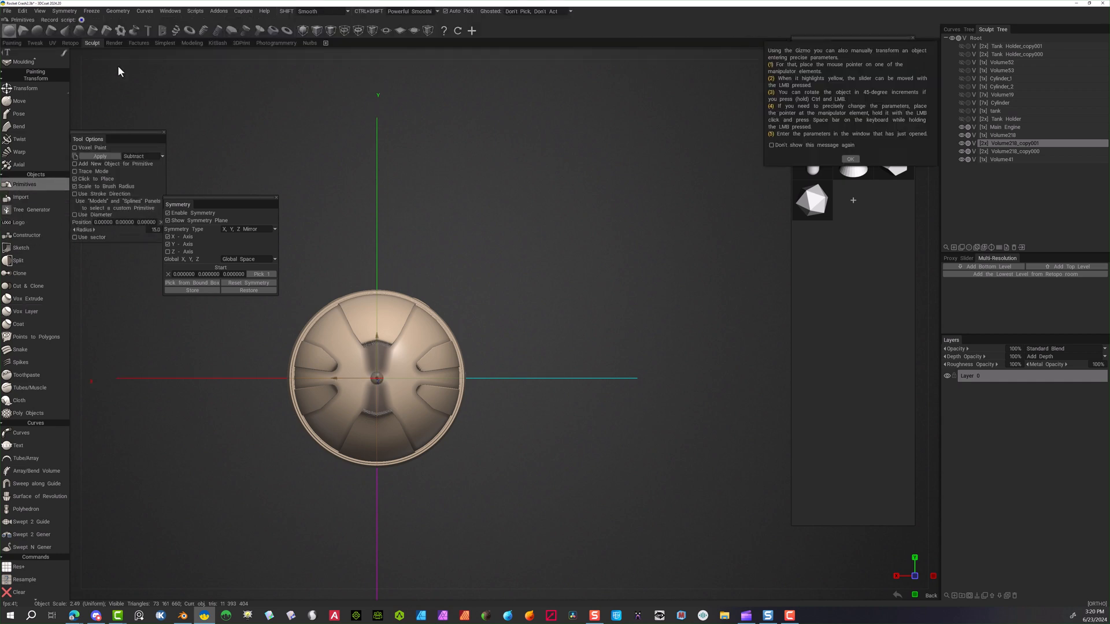
{"action": "left_click", "coordinate": [40, 30]}
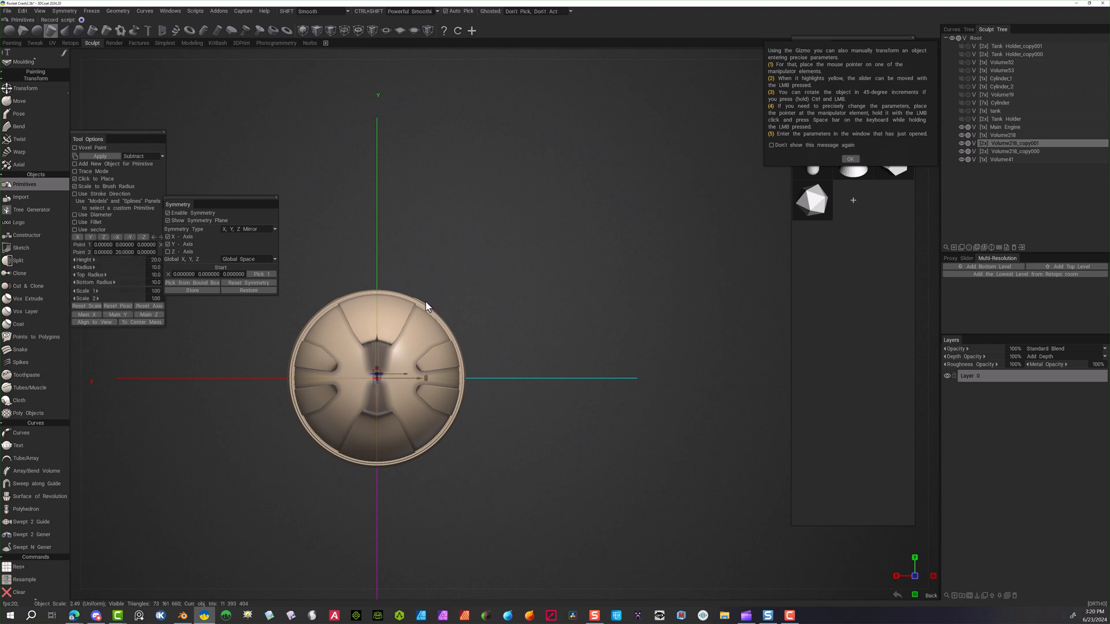
{"action": "right_click_drag", "start_coordinate": [502, 377], "coordinate": [691, 387]}
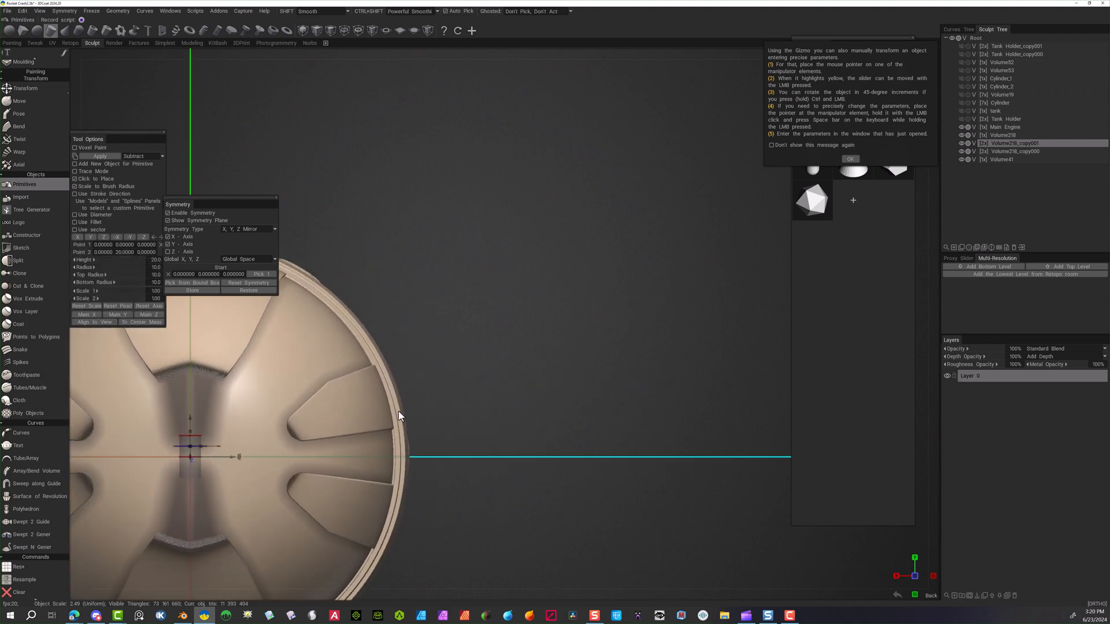
{"action": "left_click_drag", "start_coordinate": [441, 395], "coordinate": [563, 197], "text": "alt"}
{"action": "right_click_drag", "start_coordinate": [564, 197], "coordinate": [500, 155], "text": "alt"}
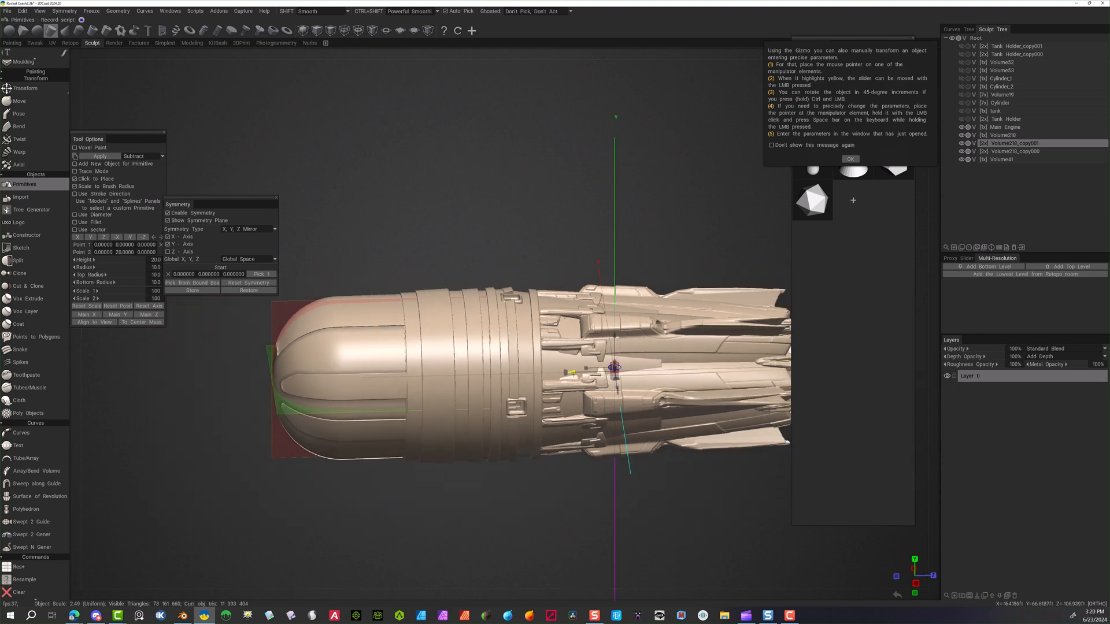
{"action": "left_click_drag", "start_coordinate": [572, 373], "coordinate": [180, 382]}
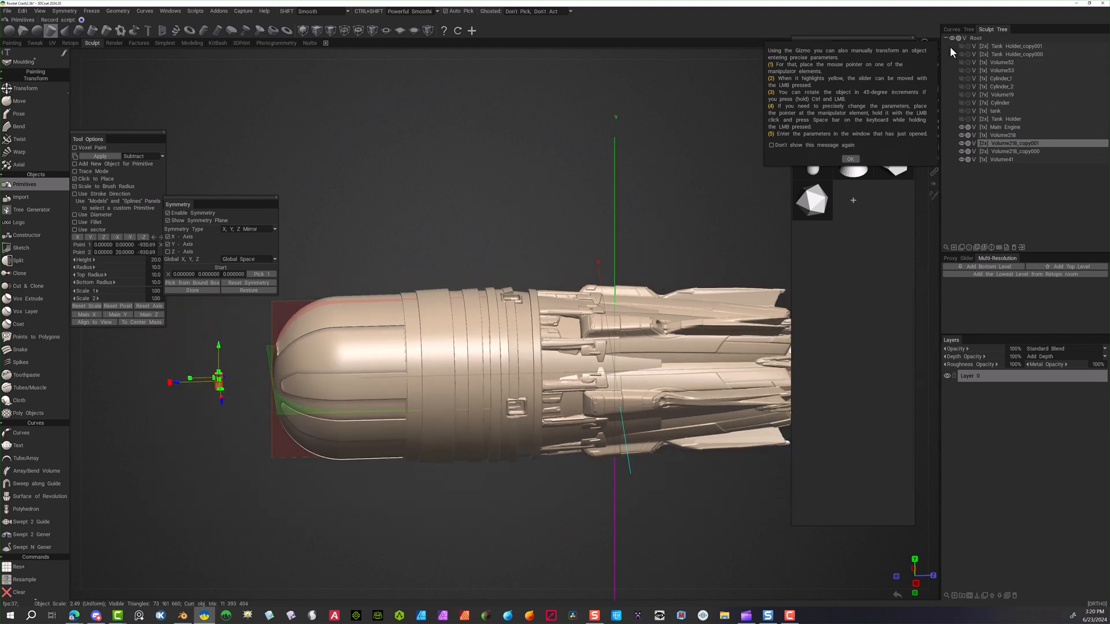
Align the cylinder with the engine's axis, disable symmetry, and move the cylinder against the capsule's tip
{"action": "left_click", "coordinate": [850, 159]}
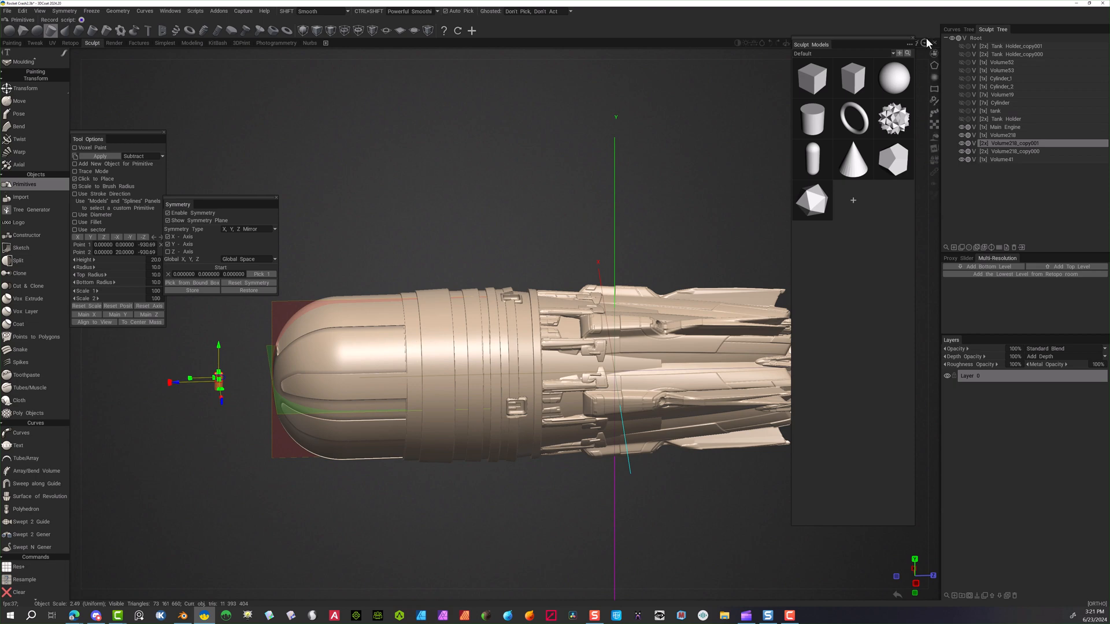
{"action": "left_click", "coordinate": [935, 54]}
{"action": "left_click", "coordinate": [837, 131]}
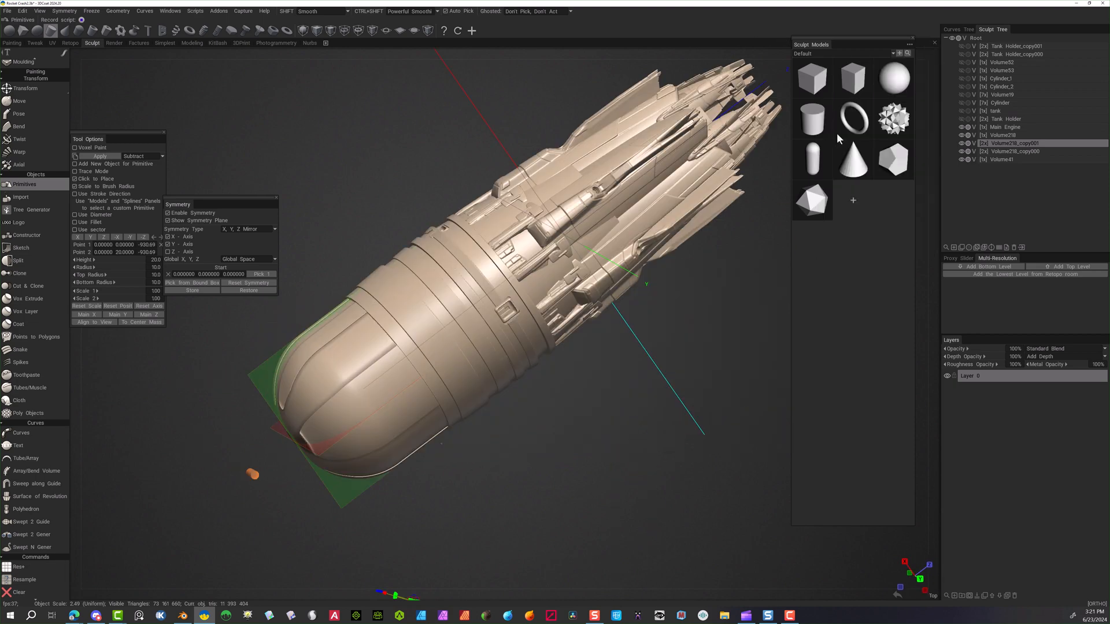
{"action": "scroll", "coordinate": [595, 415], "scroll_direction": "up", "scroll_amount": 5}
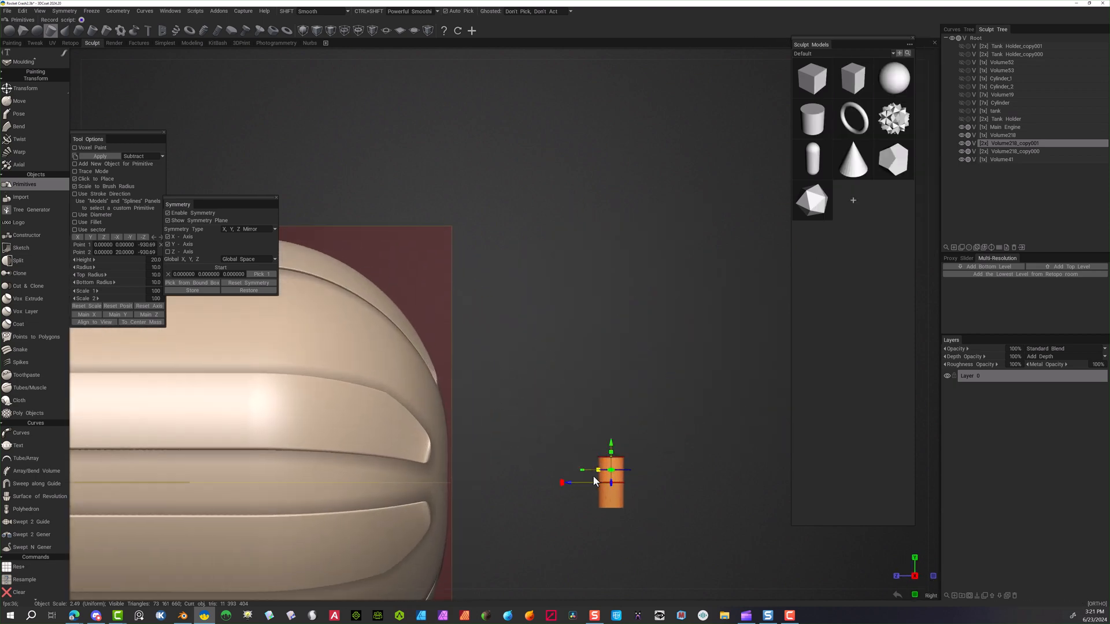
{"action": "left_click_drag", "start_coordinate": [563, 485], "coordinate": [609, 373]}
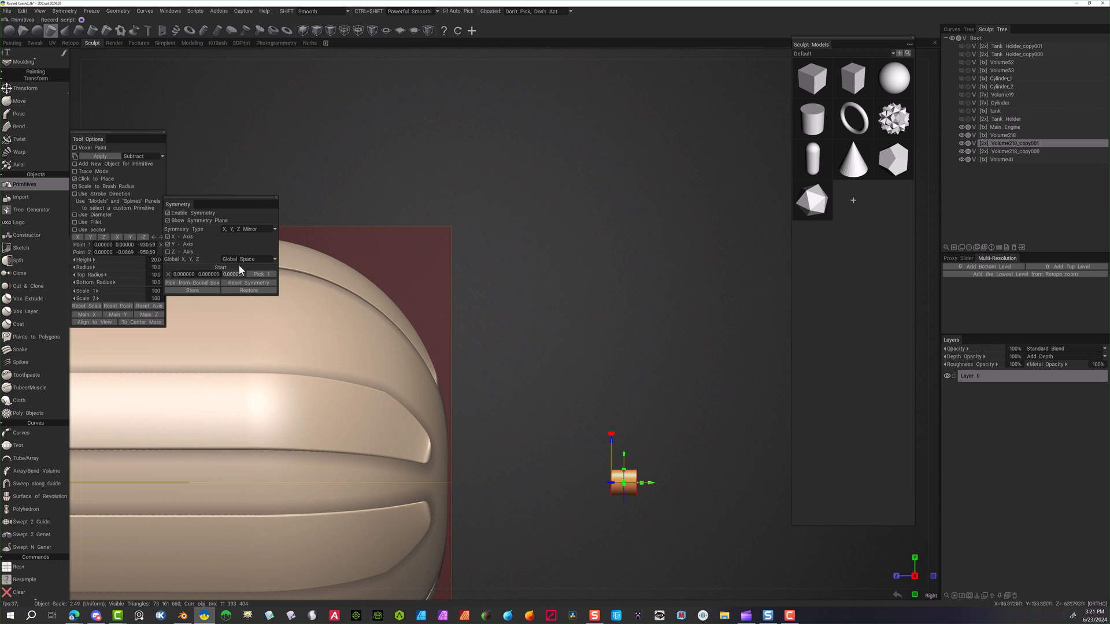
{"action": "left_click", "coordinate": [168, 212]}
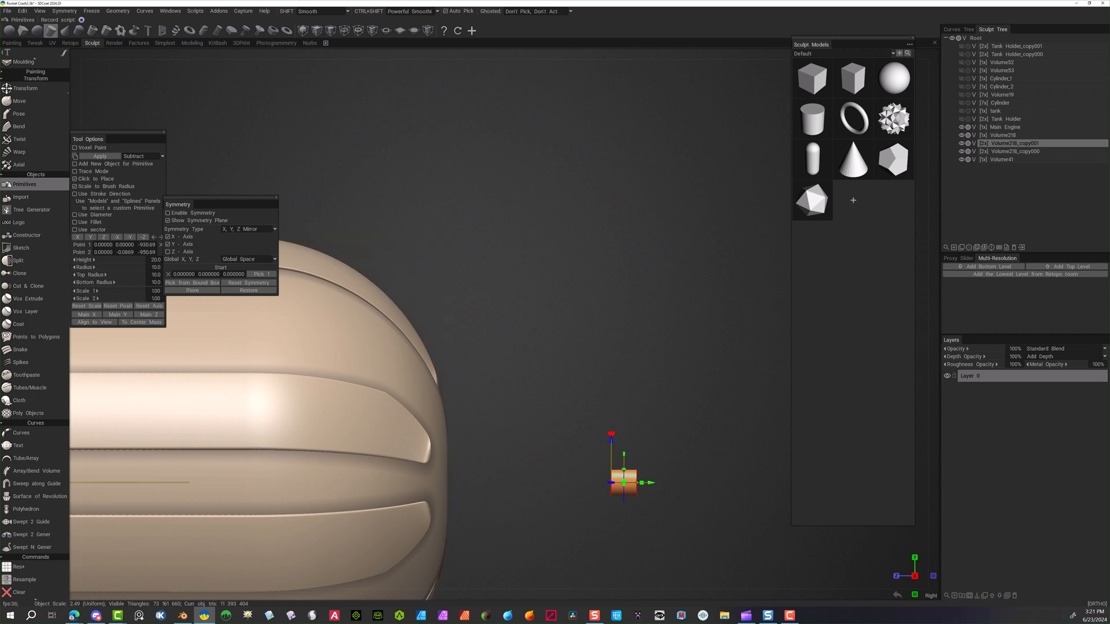
{"action": "left_click_drag", "start_coordinate": [652, 488], "coordinate": [472, 483]}
{"action": "left_click_drag", "start_coordinate": [545, 362], "coordinate": [559, 337], "text": "alt"}
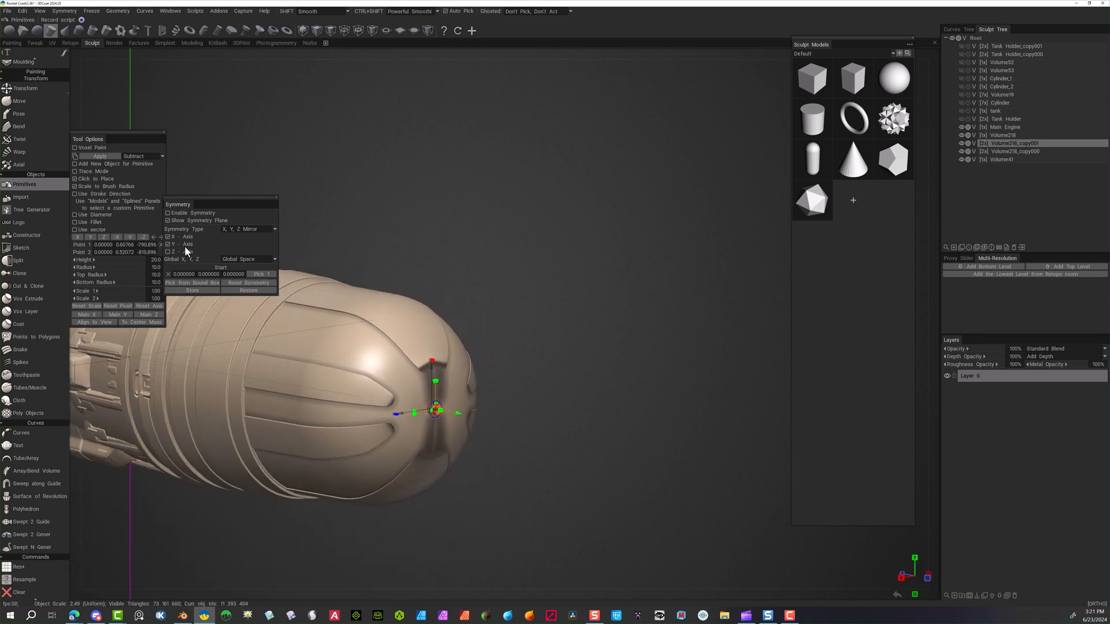
Resize the cylinder to radius 111 and height 37.5 with fillet radius 3.75, and subtract it from the original capsule volume's tip
{"action": "left_click_drag", "start_coordinate": [106, 266], "coordinate": [193, 261]}
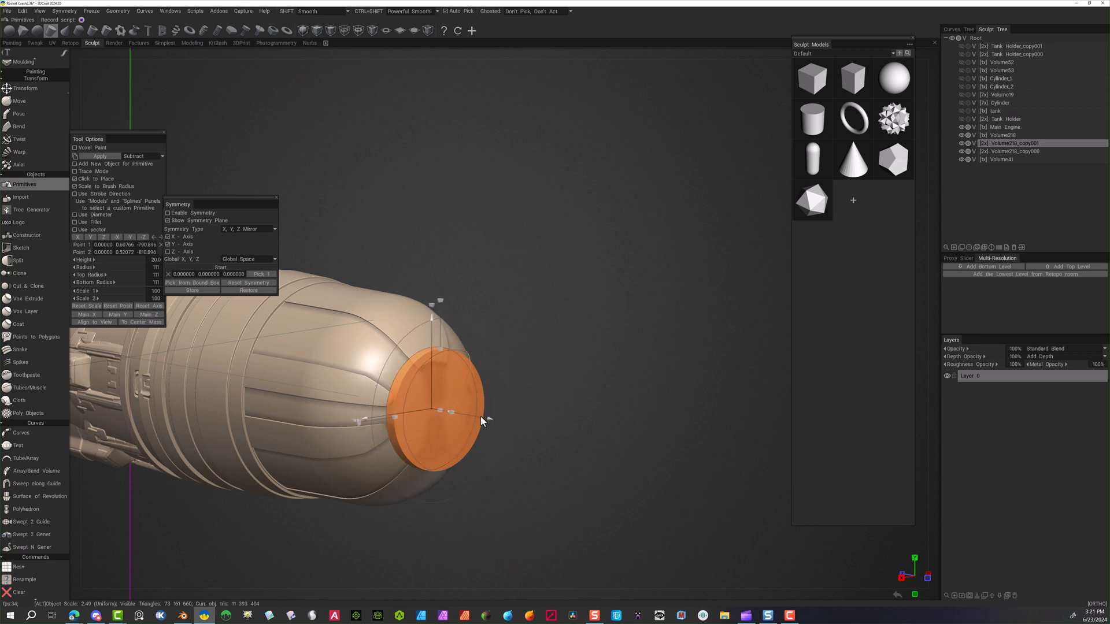
{"action": "left_click_drag", "start_coordinate": [489, 419], "coordinate": [481, 415]}
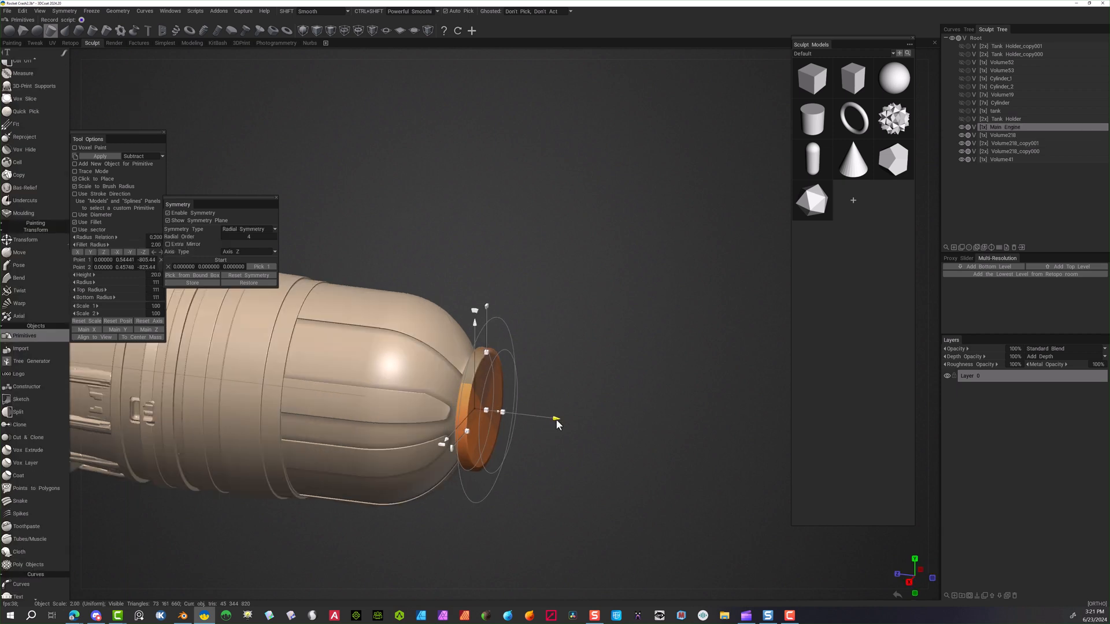
{"action": "left_click_drag", "start_coordinate": [556, 418], "coordinate": [524, 418]}
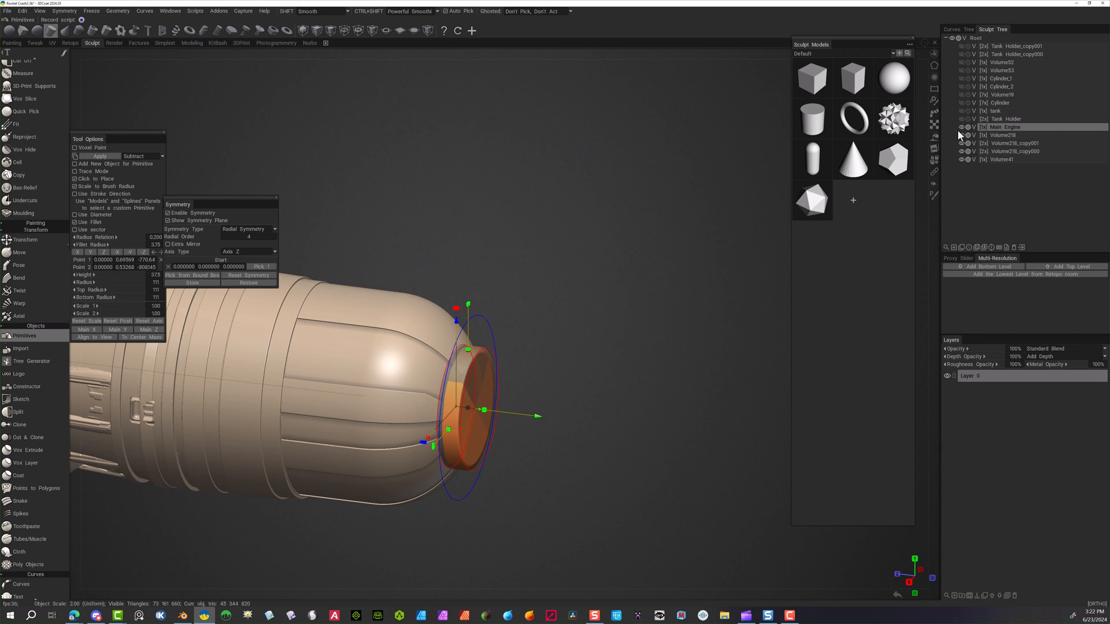
{"action": "left_click", "coordinate": [168, 213]}
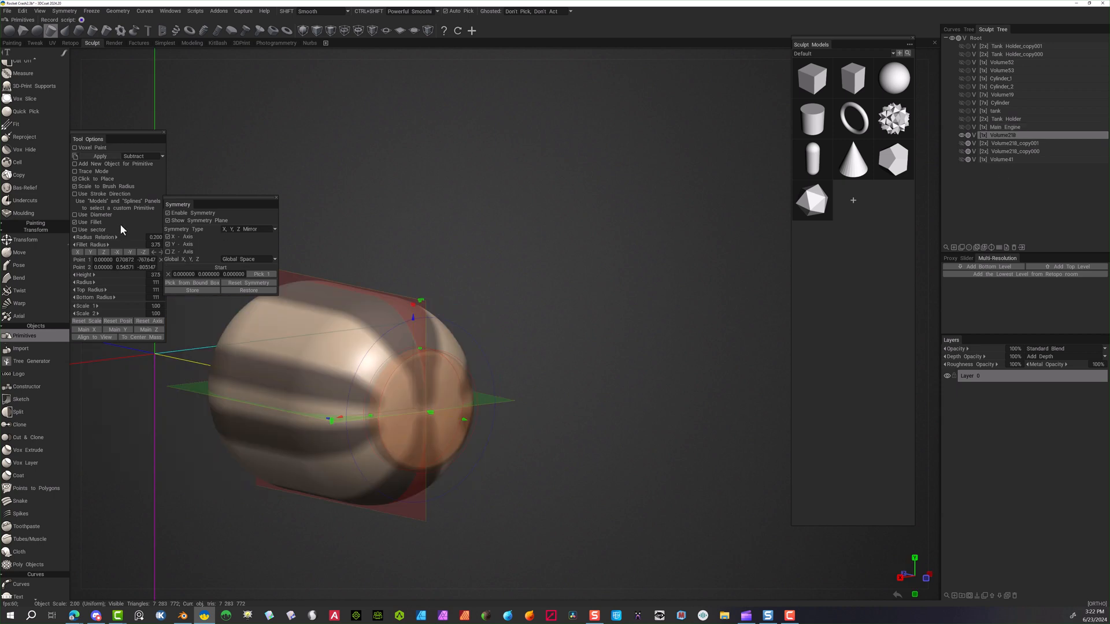
{"action": "key", "text": "Return"}
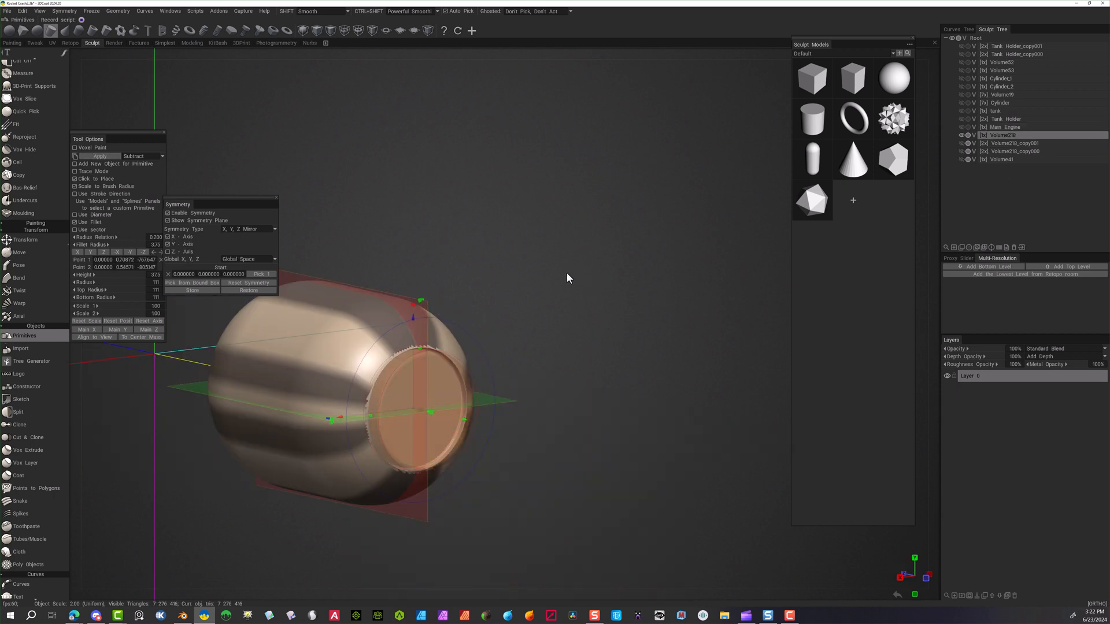
{"action": "left_click_drag", "start_coordinate": [547, 283], "coordinate": [577, 312], "text": "alt"}
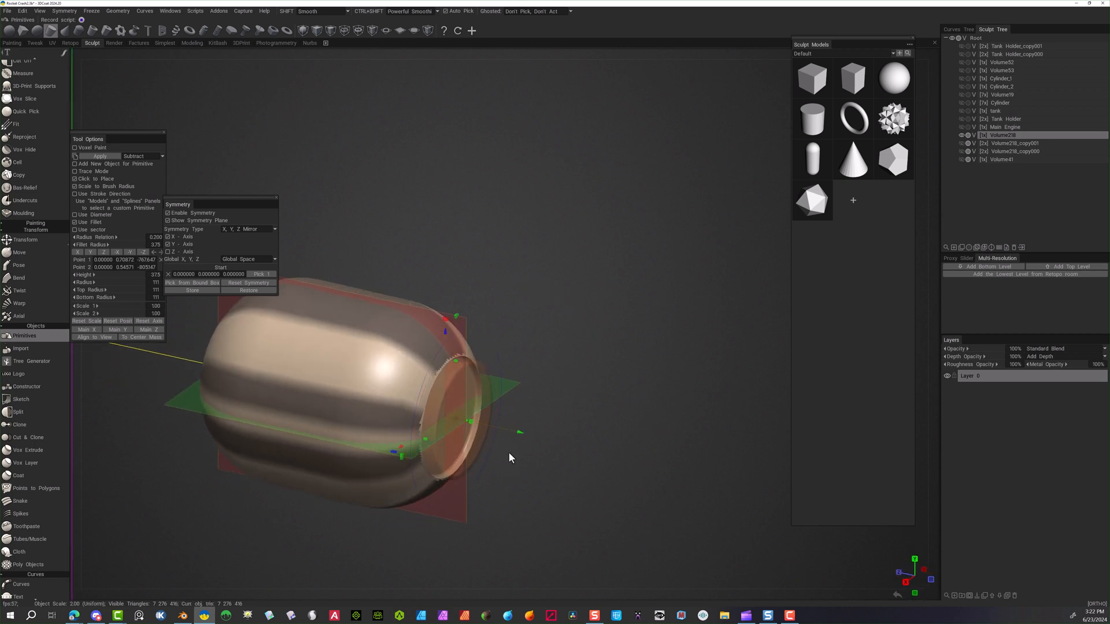
Add a 10.1-high filleted disc inside the recess and a tapered cylinder with height 34.5, top radius 70.3 and bottom radius 97.8
{"action": "mouse_move", "coordinate": [516, 434]}
{"action": "left_mouse_down"}
{"action": "mouse_move", "coordinate": [463, 420]}
{"action": "mouse_move", "coordinate": [533, 434]}
{"action": "mouse_move", "coordinate": [519, 431]}
{"action": "left_mouse_up"}
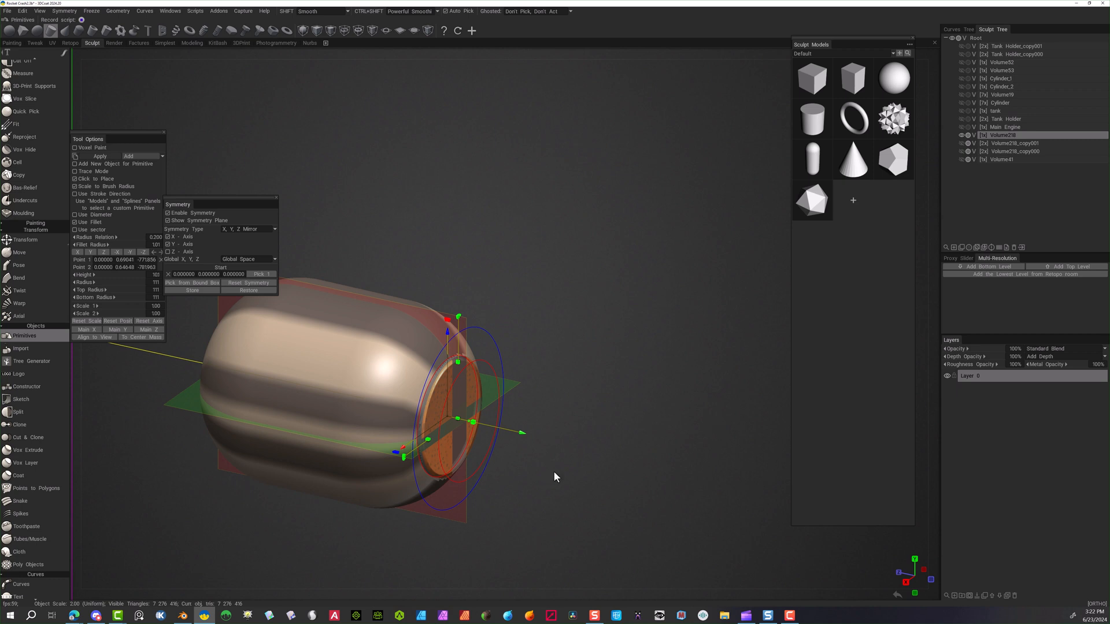
{"action": "left_click_drag", "start_coordinate": [519, 432], "coordinate": [523, 436]}
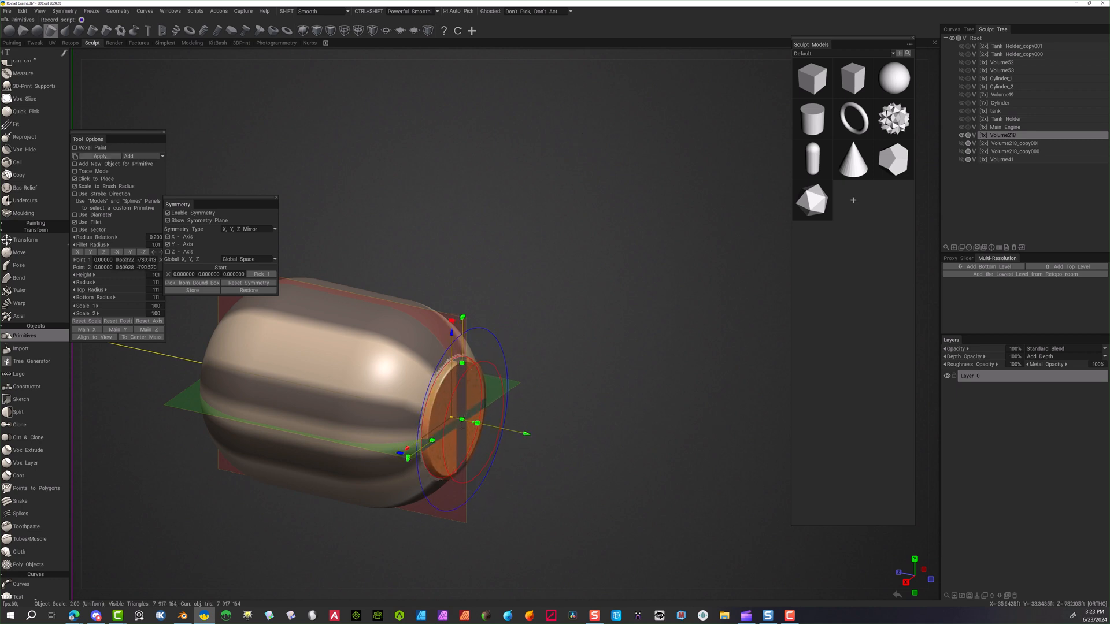
{"action": "left_click_drag", "start_coordinate": [462, 420], "coordinate": [513, 430]}
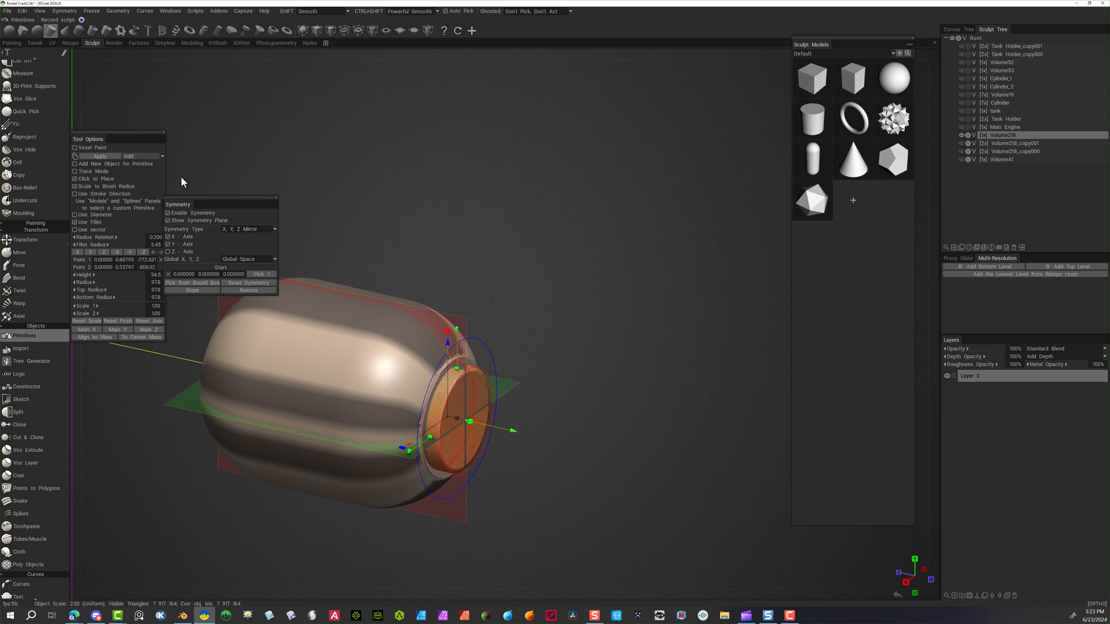
{"action": "left_click_drag", "start_coordinate": [95, 289], "coordinate": [92, 288]}
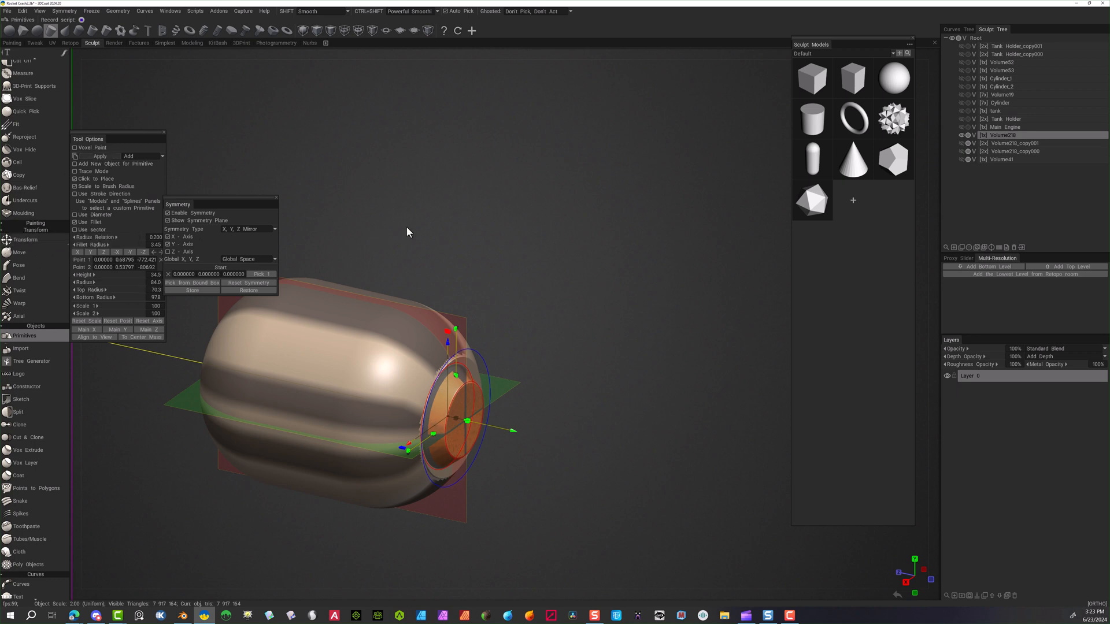
{"action": "key", "text": "Return"}
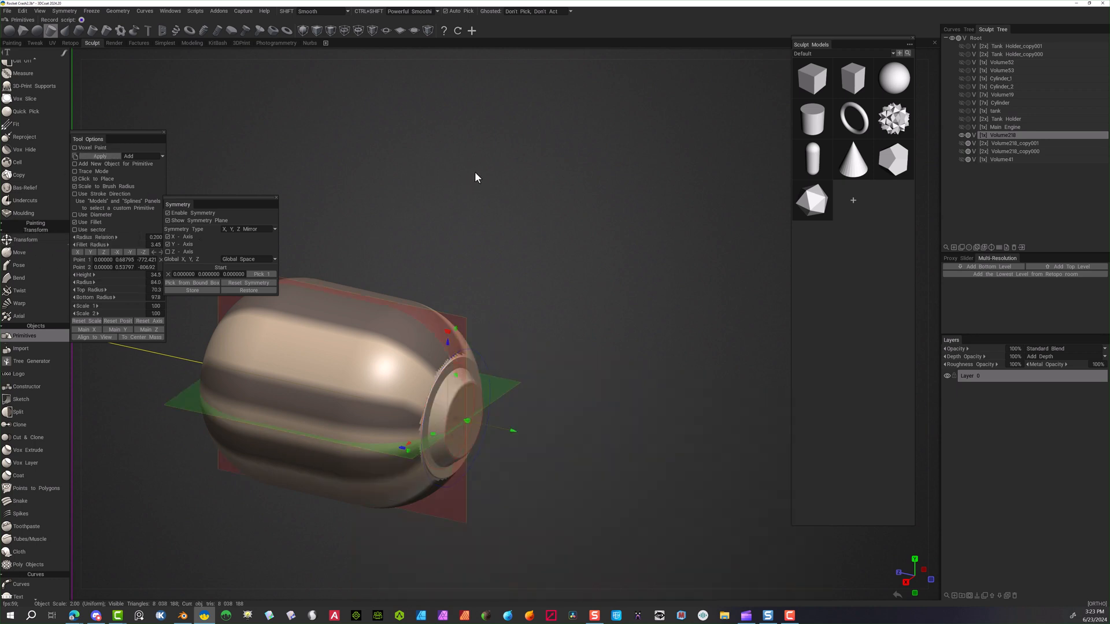
Subtract a smaller tapered cylinder from the raised tip with height 23.4, top radius 47.6, bottom radius 66.2 and fillet radius 2.34
{"action": "left_click_drag", "start_coordinate": [564, 184], "coordinate": [332, 179], "text": "alt"}
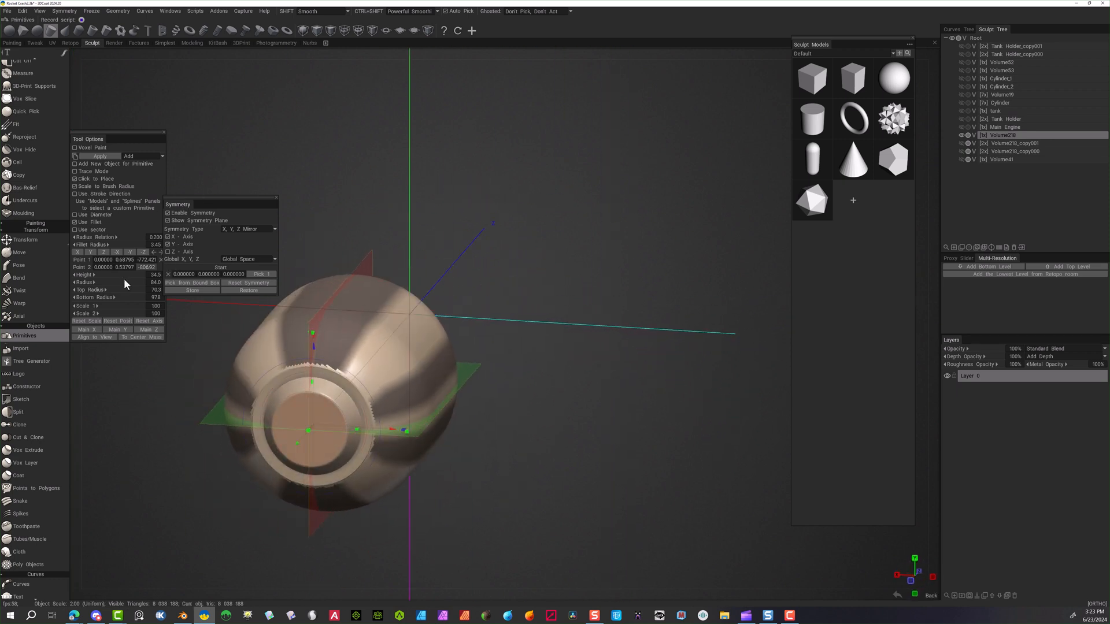
{"action": "left_click_drag", "start_coordinate": [480, 188], "coordinate": [442, 196], "text": "alt"}
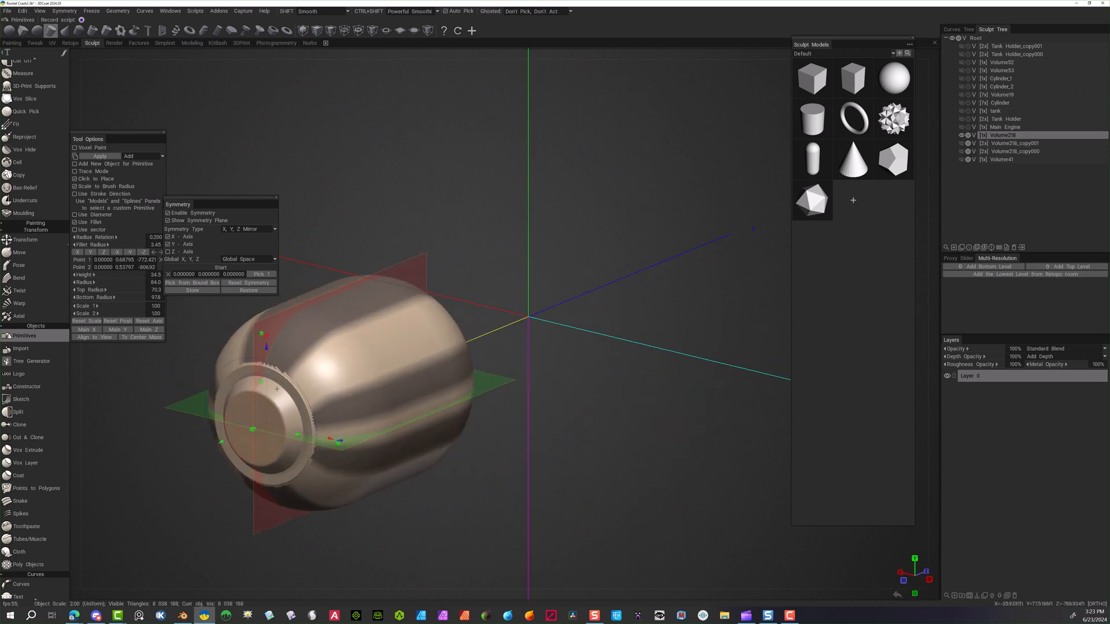
{"action": "mouse_move", "coordinate": [221, 441]}
{"action": "left_mouse_down"}
{"action": "mouse_move", "coordinate": [208, 447]}
{"action": "mouse_move", "coordinate": [252, 430]}
{"action": "mouse_move", "coordinate": [230, 438]}
{"action": "left_mouse_up"}
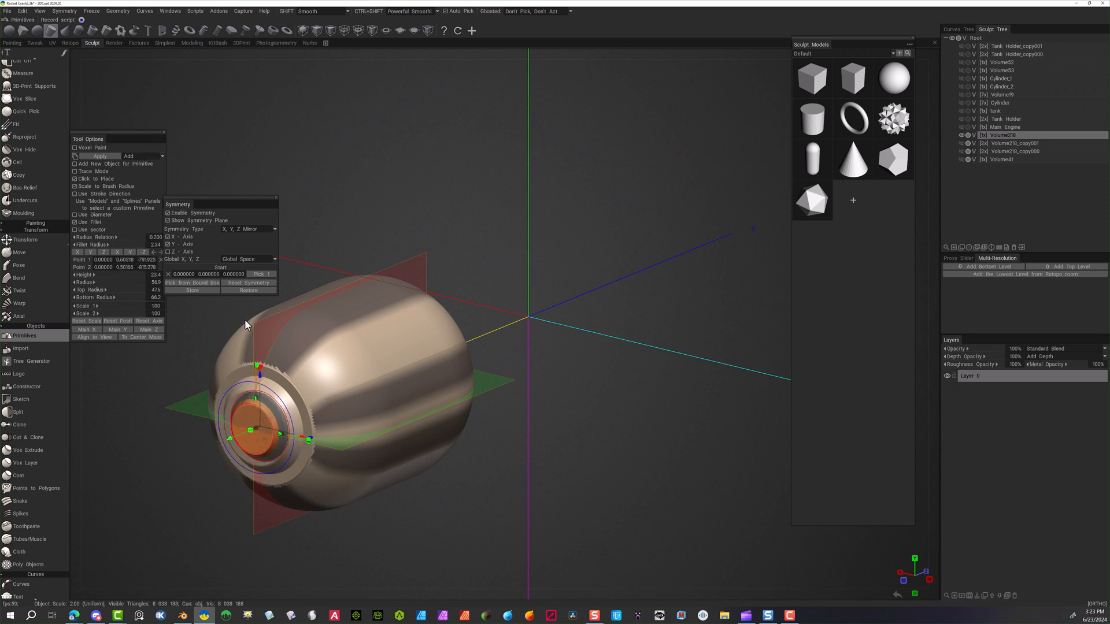
{"action": "left_click", "coordinate": [156, 170]}
{"action": "key", "text": "Return"}
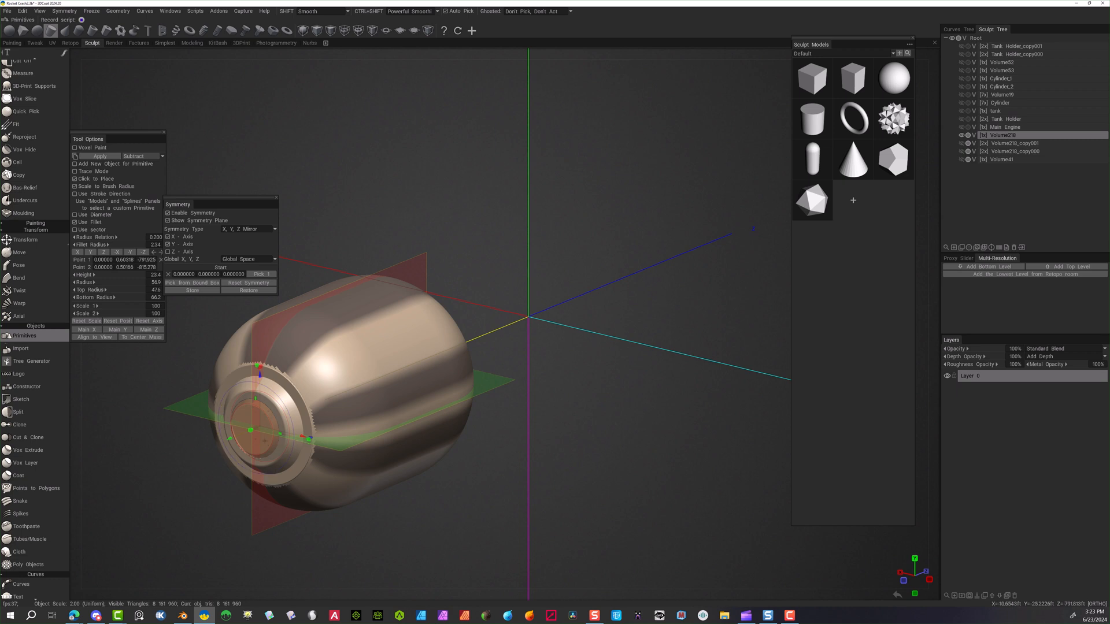
Show both panel layers and fit the tapered cylinder over the capsule's tip with height 41.7, top radius 84.8 and bottom radius 118
{"action": "left_click_drag", "start_coordinate": [251, 431], "coordinate": [124, 484]}
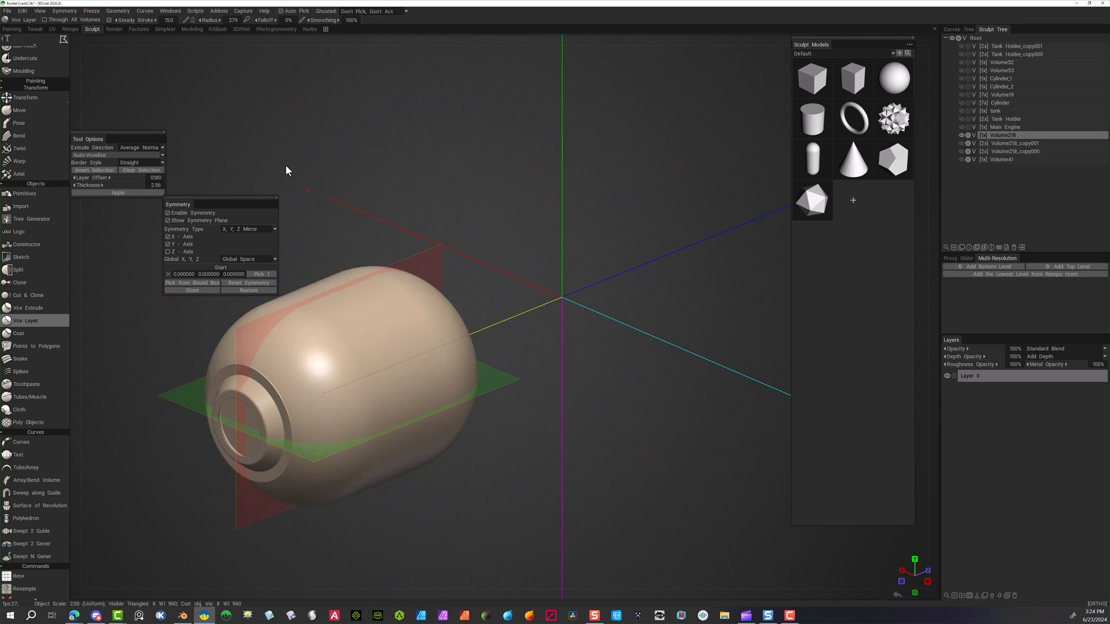
{"action": "left_click", "coordinate": [961, 143]}
{"action": "left_click", "coordinate": [962, 151]}
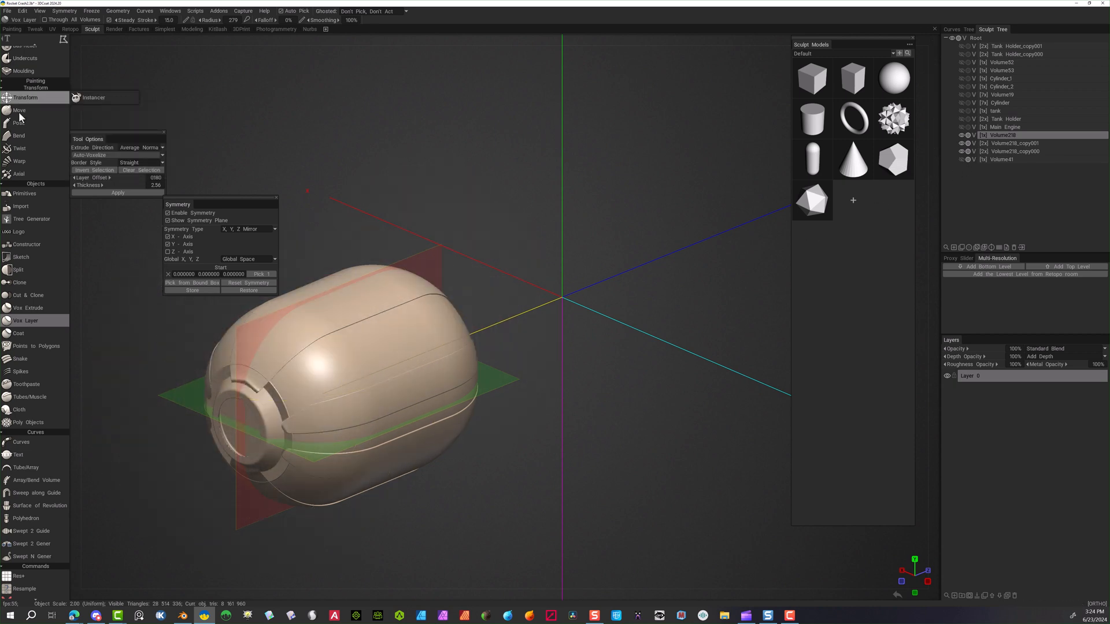
{"action": "left_click", "coordinate": [25, 193]}
{"action": "left_click_drag", "start_coordinate": [182, 456], "coordinate": [292, 417]}
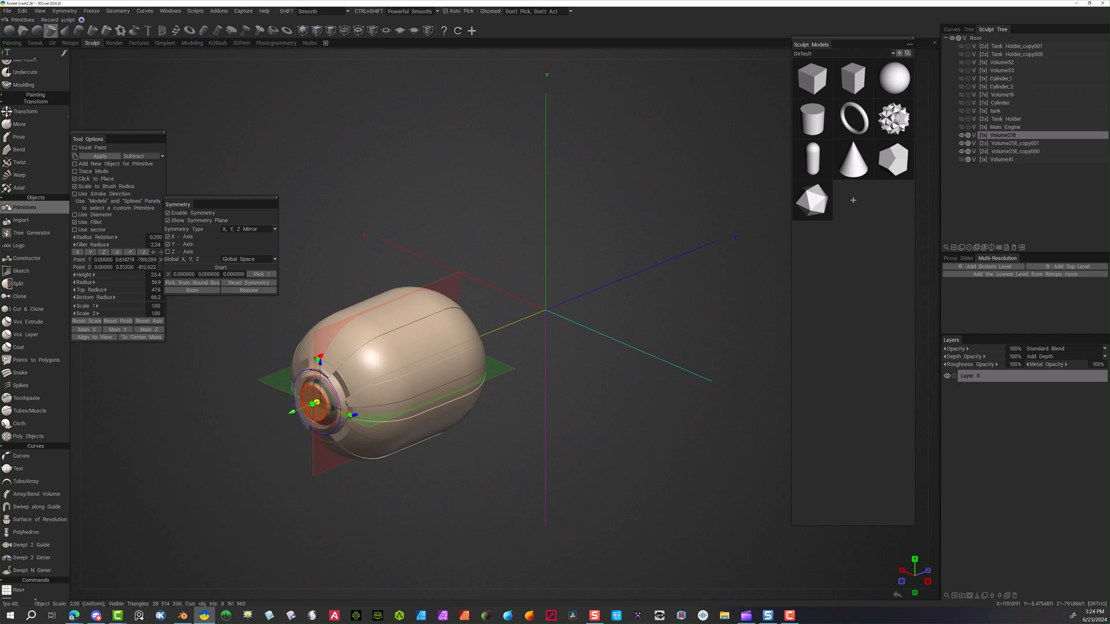
{"action": "left_click_drag", "start_coordinate": [316, 404], "coordinate": [277, 417]}
{"action": "mouse_move", "coordinate": [536, 273]}
{"action": "left_mouse_down"}
{"action": "mouse_move", "coordinate": [585, 209]}
{"action": "mouse_move", "coordinate": [570, 206]}
{"action": "mouse_move", "coordinate": [574, 223]}
{"action": "left_mouse_up"}
Subtract the enlarged tapered cylinder from both panel layers and from the original capsule volume
{"action": "left_click", "coordinate": [994, 152]}
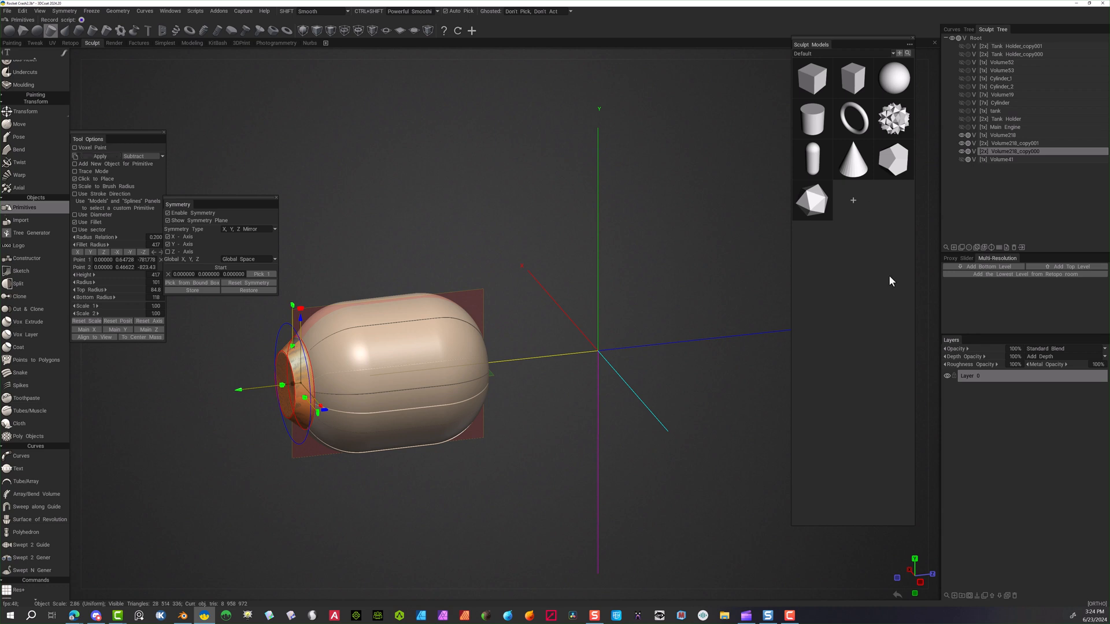
{"action": "left_click", "coordinate": [1011, 144]}
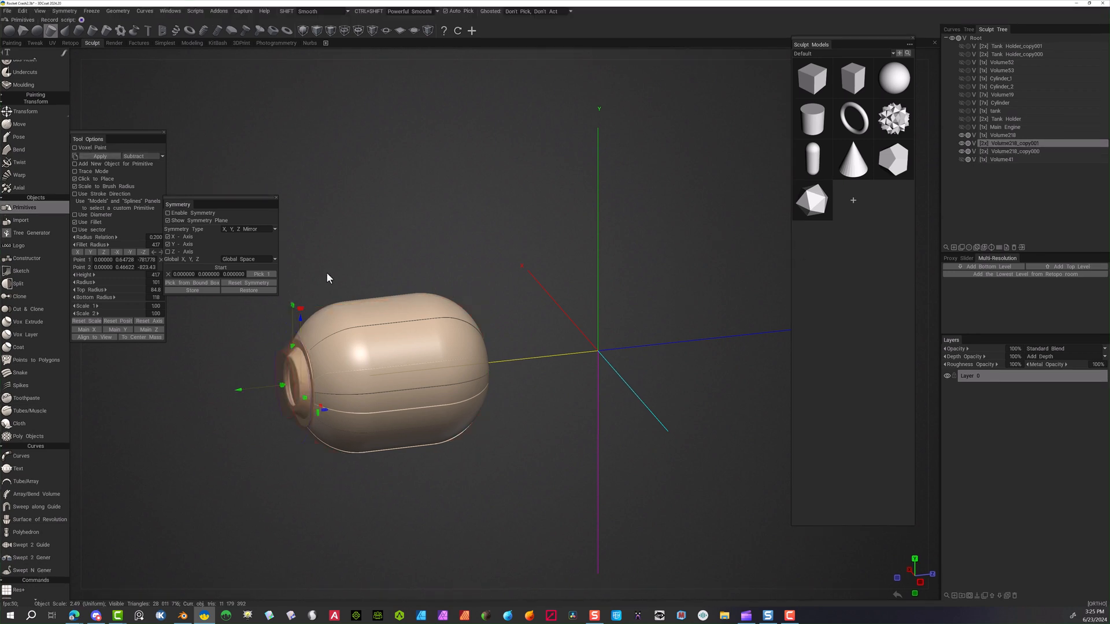
{"action": "left_click", "coordinate": [106, 154]}
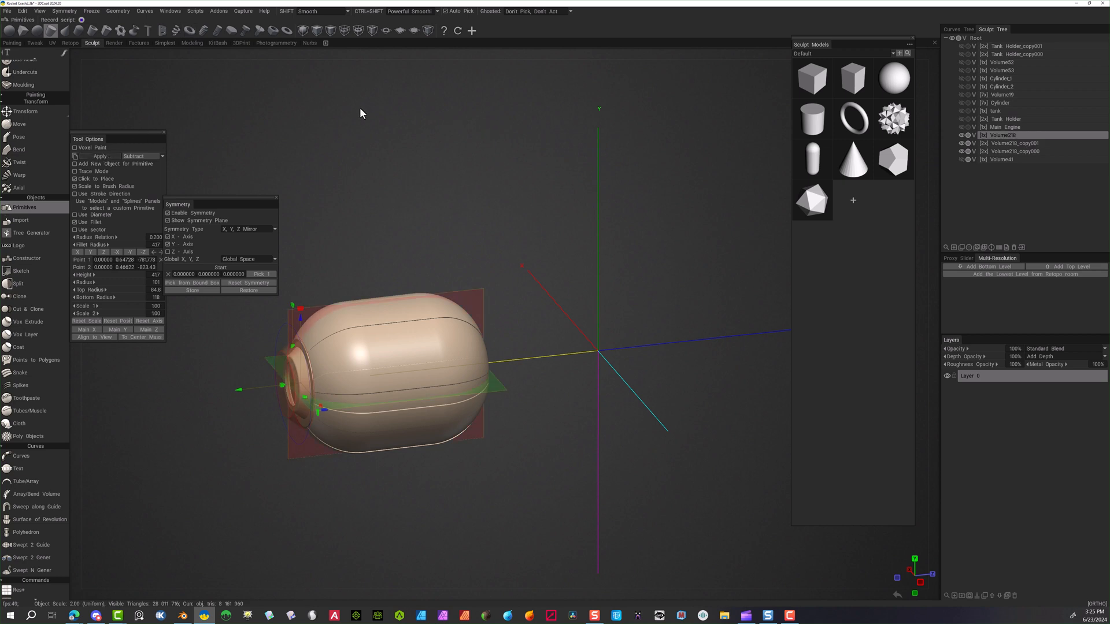
{"action": "key", "text": "ctrl+z"}
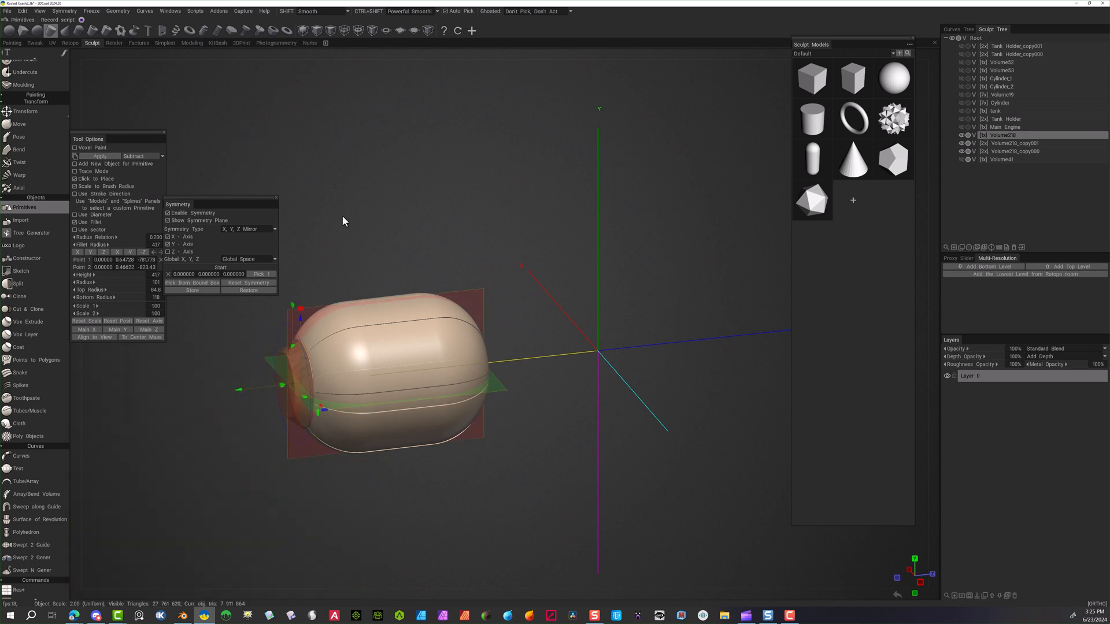
Move the tapered cylinder aside to check the cut tip, and place it back on the tip with the main engine visible
{"action": "mouse_move", "coordinate": [237, 390]}
{"action": "left_mouse_down"}
{"action": "mouse_move", "coordinate": [110, 413]}
{"action": "mouse_move", "coordinate": [262, 395]}
{"action": "left_mouse_up"}
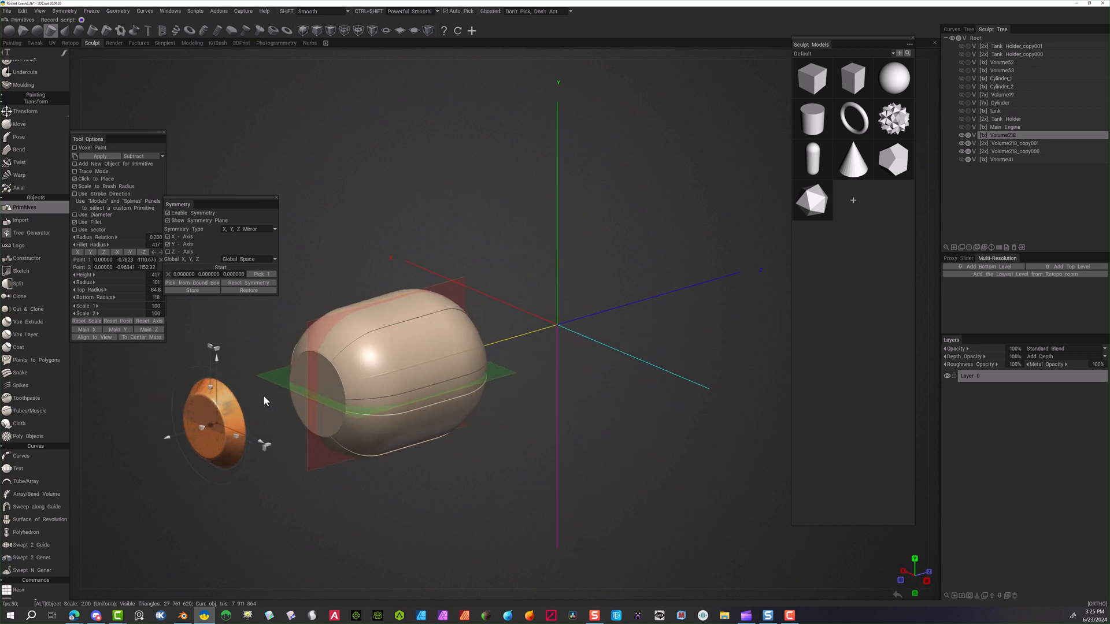
{"action": "left_click", "coordinate": [962, 136]}
{"action": "left_click", "coordinate": [961, 135]}
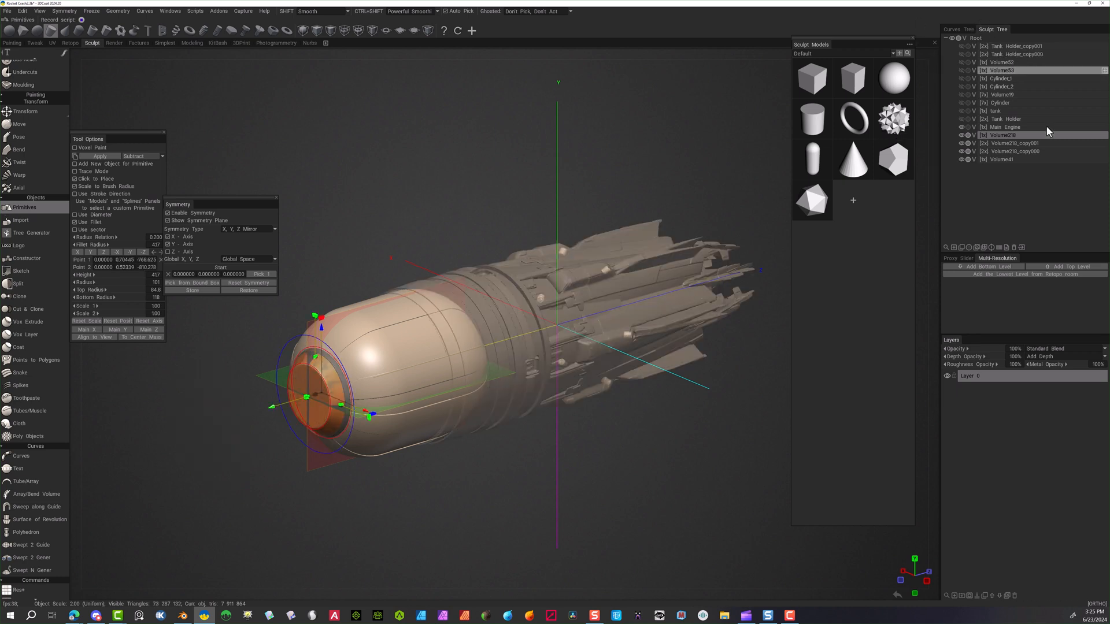
Add the tapered cylinder to the capsule's tip using the Add operation
{"action": "left_click", "coordinate": [129, 157]}
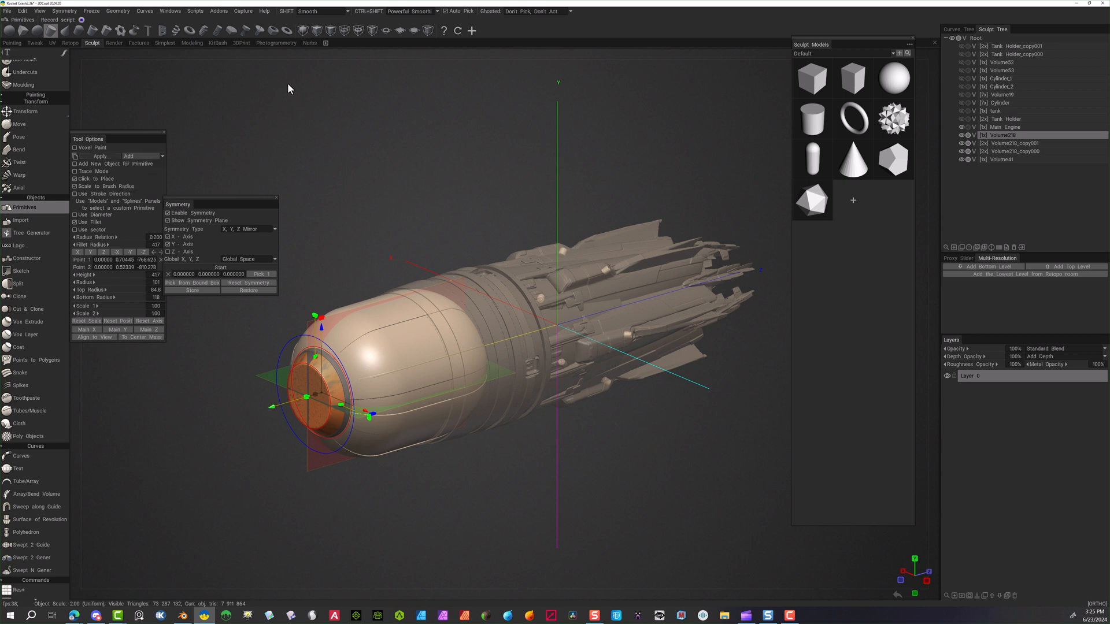
{"action": "left_click_drag", "start_coordinate": [324, 245], "coordinate": [326, 315], "text": "alt"}
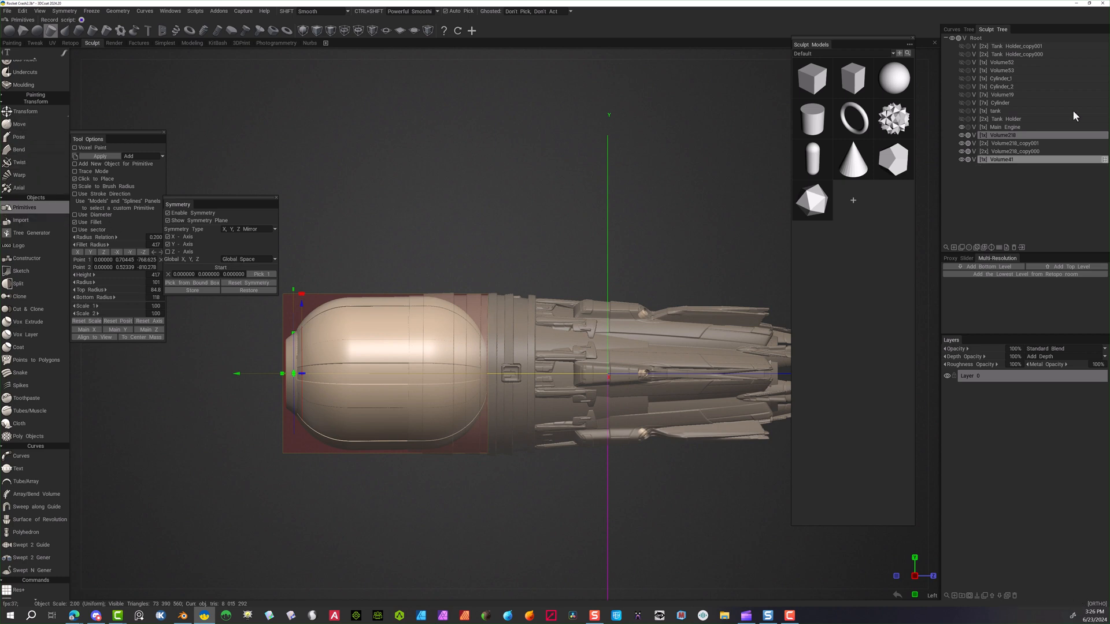
Cut the rounded rear end off the capsule and both panel layers, and show the main engine and Tank Holder
{"action": "left_click", "coordinate": [961, 127]}
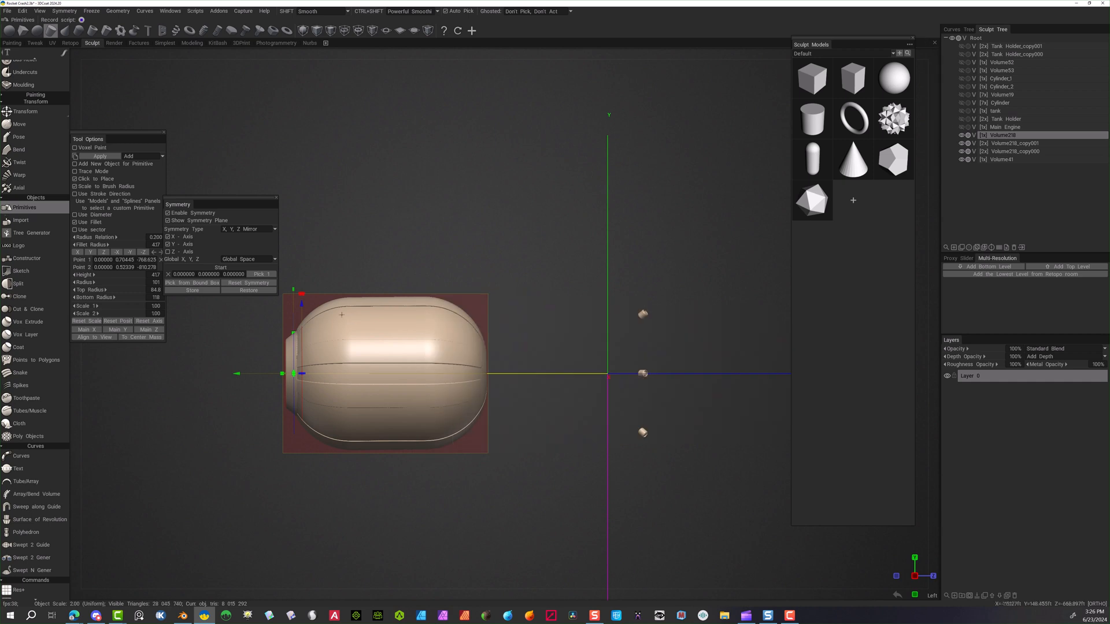
{"action": "scroll", "coordinate": [22, 163], "scroll_direction": "up", "scroll_amount": 5}
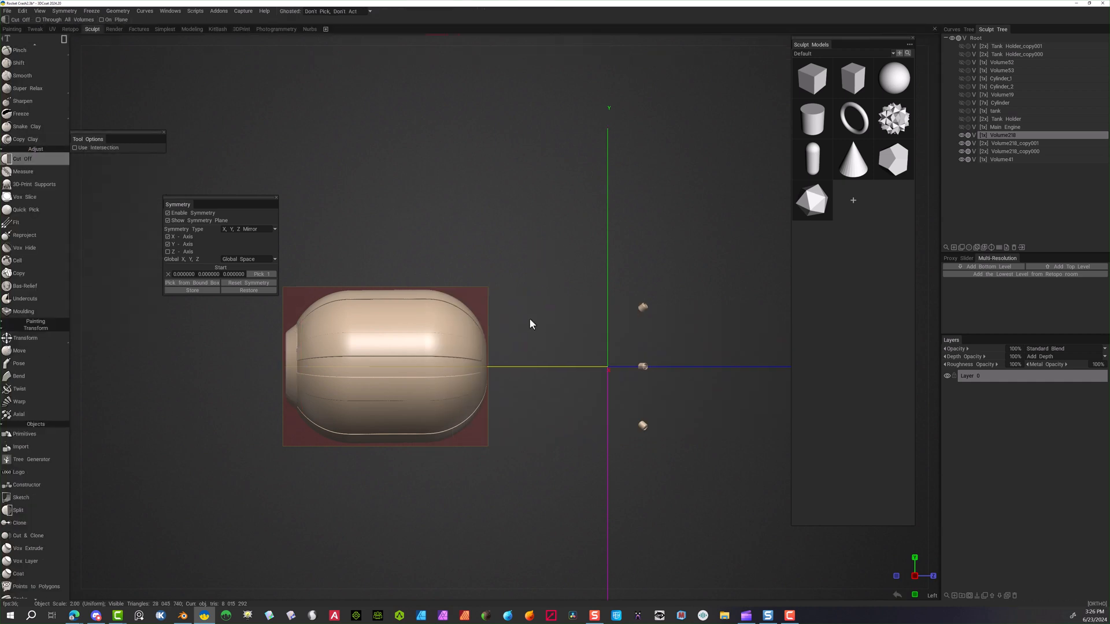
{"action": "left_click_drag", "start_coordinate": [459, 493], "coordinate": [431, 504]}
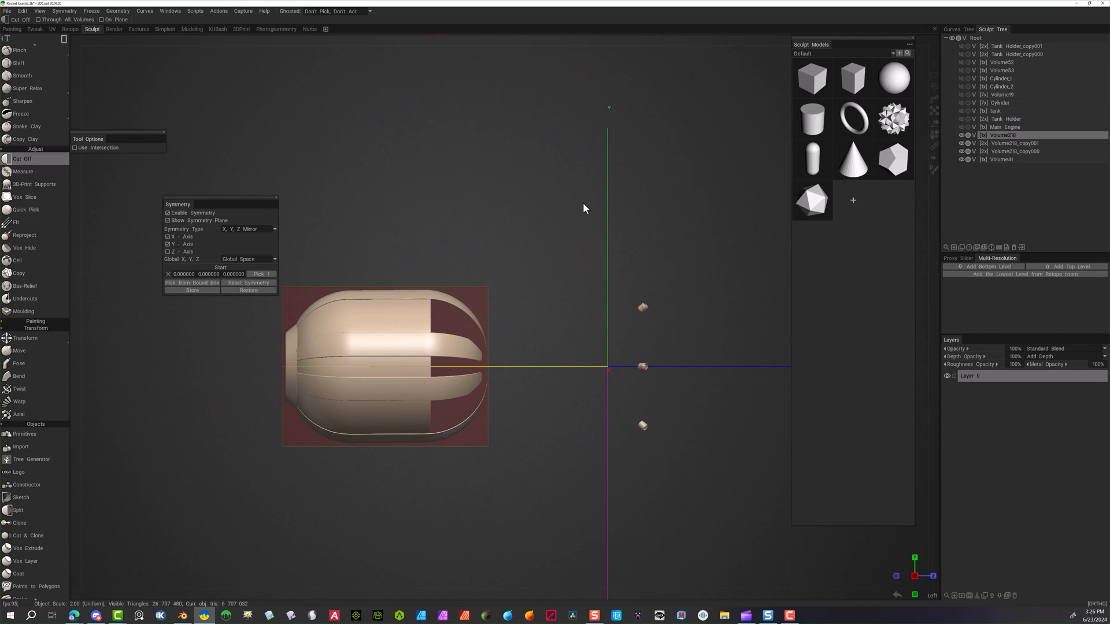
{"action": "left_click_drag", "start_coordinate": [435, 477], "coordinate": [431, 480]}
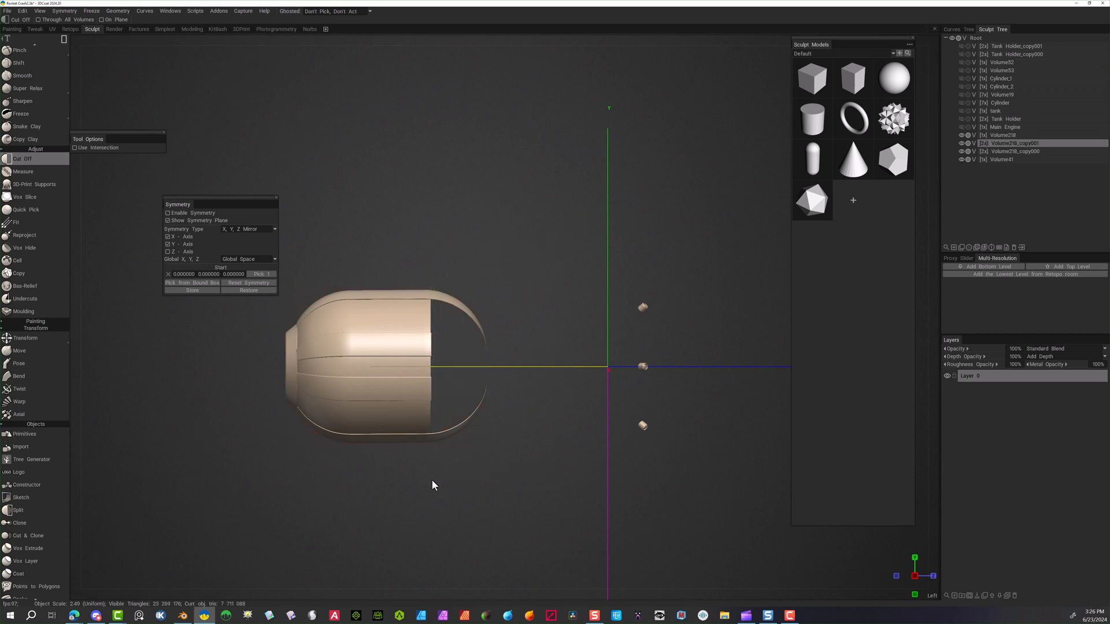
{"action": "left_click", "coordinate": [1002, 151]}
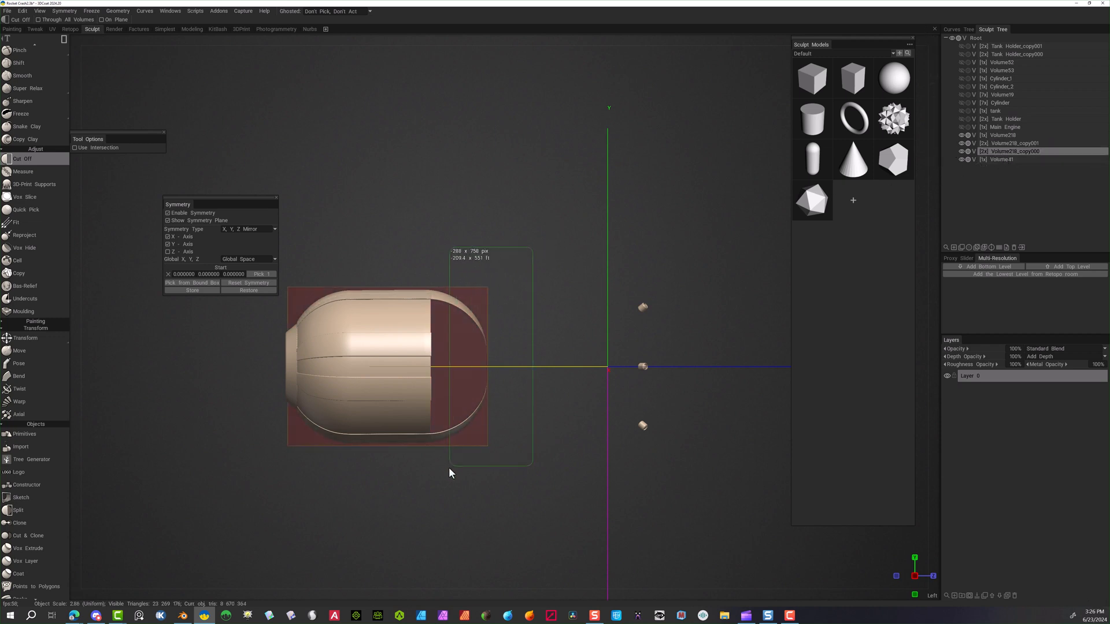
{"action": "left_click_drag", "start_coordinate": [432, 488], "coordinate": [431, 488]}
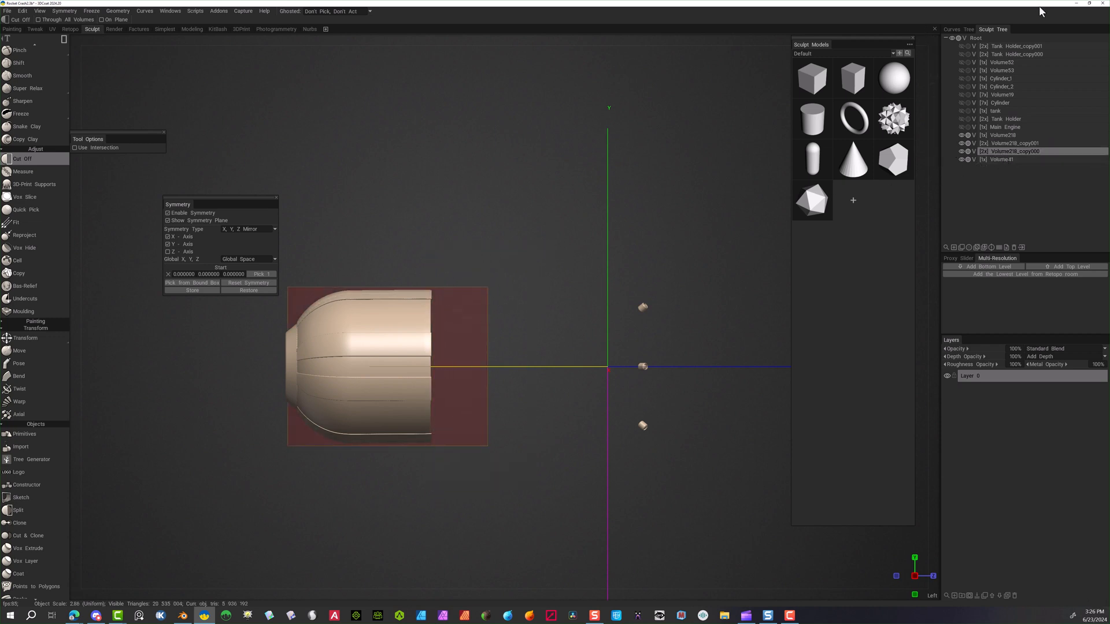
{"action": "left_click", "coordinate": [962, 127]}
{"action": "left_click", "coordinate": [961, 119]}
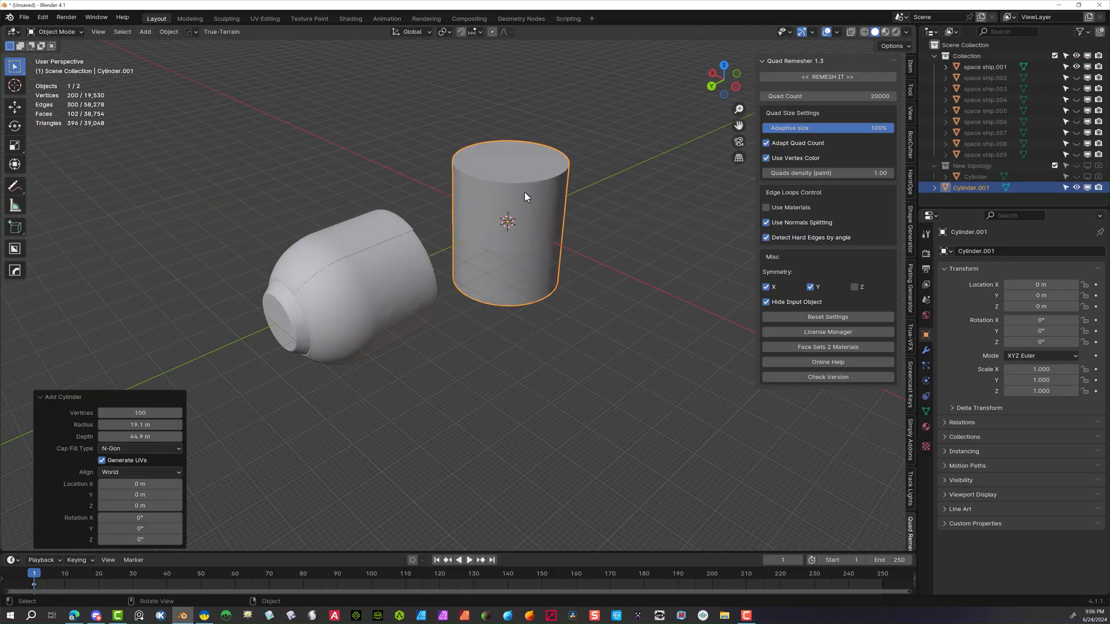
In Blender, rotate the new cylinder 90° about X and fit it over the capsule with depth 37.2 m at Y 68.7 m
{"action": "key", "text": "ctrl+KP_3"}
{"action": "left_click", "coordinate": [140, 517]}
{"action": "type", "text": "90"}
{"action": "key", "text": "Return"}
{"action": "left_click_drag", "start_coordinate": [140, 495], "coordinate": [394, 495]}
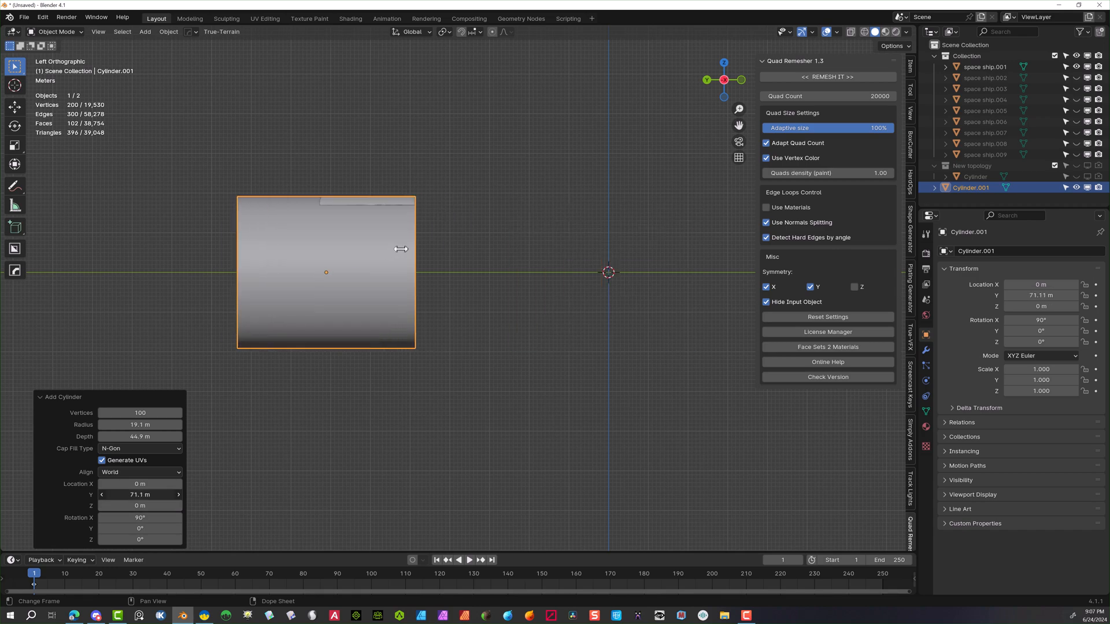
{"action": "key", "text": "alt+z"}
{"action": "scroll", "coordinate": [395, 248], "scroll_direction": "up", "scroll_amount": 2}
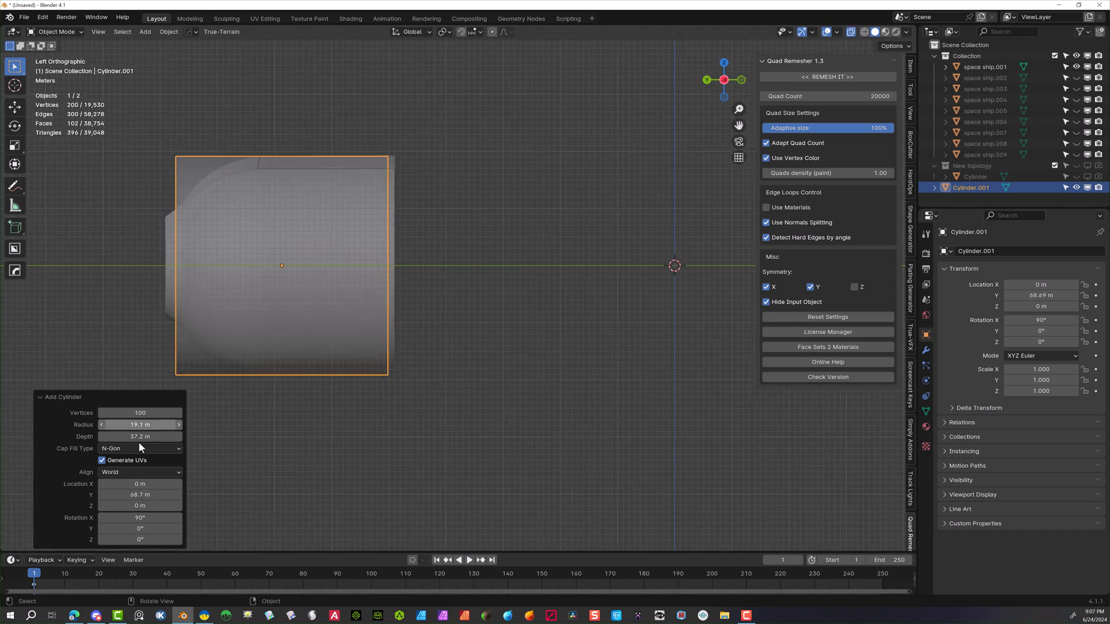
Turn on Screencast Keys and bevel the cylinder's front cap edge with 5 segments to follow the capsule's dome
{"action": "middle_click_drag", "start_coordinate": [133, 338], "coordinate": [248, 324]}
{"action": "key", "text": "Tab"}
{"action": "left_click", "coordinate": [52, 344]}
{"action": "key", "text": "2"}
{"action": "key", "text": "ctrl+KP_3"}
{"action": "left_click", "coordinate": [863, 32]}
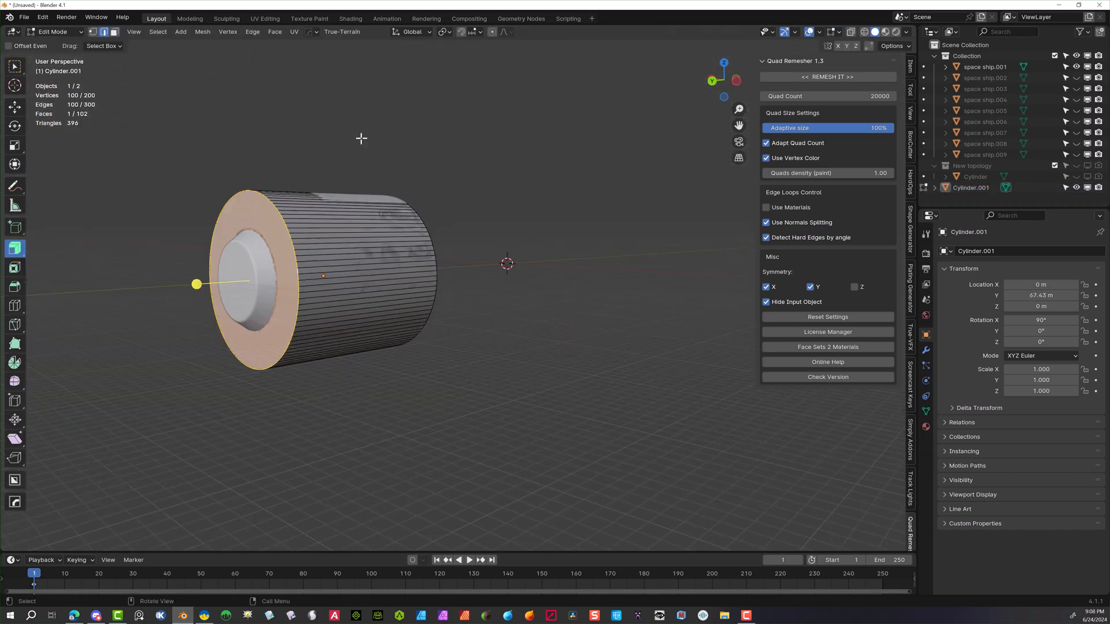
{"action": "scroll", "coordinate": [212, 100], "scroll_direction": "up", "scroll_amount": 2}
{"action": "middle_click_drag", "start_coordinate": [213, 99], "coordinate": [447, 134], "text": "shift"}
{"action": "left_click", "coordinate": [910, 384]}
{"action": "left_click", "coordinate": [770, 61]}
{"action": "key", "text": "ctrl+b"}
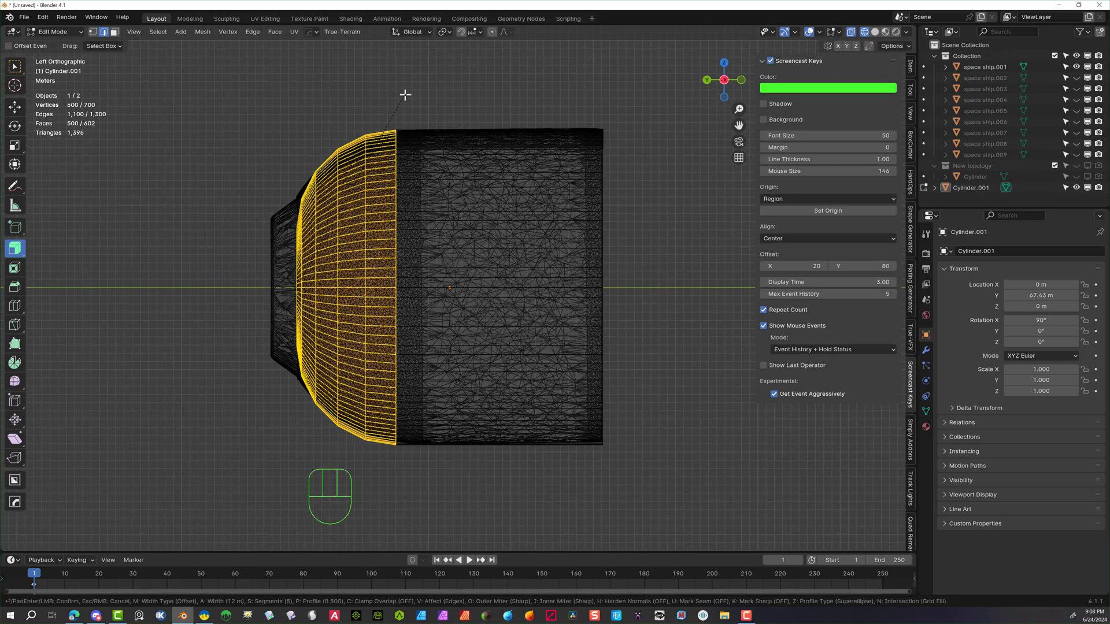
{"action": "left_click", "coordinate": [446, 106]}
Adjust the bevelled front section against the capsule and delete the innermost faces at its front end
{"action": "key", "text": "g"}
{"action": "left_click", "coordinate": [522, 315]}
{"action": "left_click", "coordinate": [243, 165]}
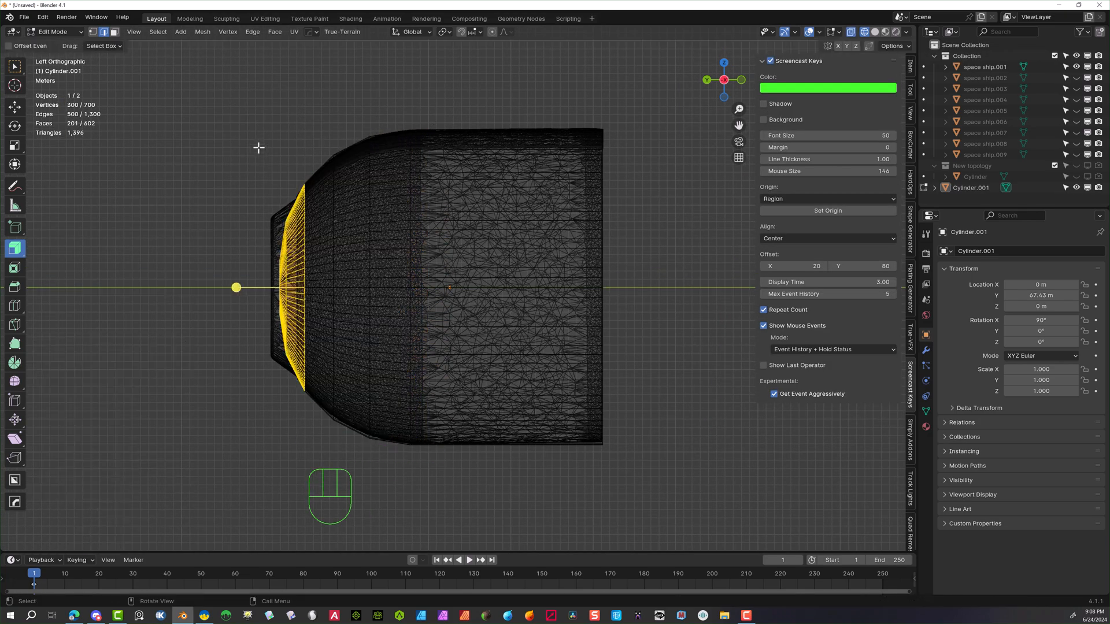
{"action": "key", "text": "x"}
{"action": "key", "text": "f"}
Move the cylinder's front ring along Y to line up with the base of the capsule's tip
{"action": "left_click_drag", "start_coordinate": [272, 168], "coordinate": [318, 405]}
{"action": "scroll", "coordinate": [293, 233], "scroll_direction": "up", "scroll_amount": 3}
{"action": "key", "text": "g"}
{"action": "key", "text": "y"}
{"action": "left_click", "coordinate": [250, 220]}
{"action": "scroll", "coordinate": [364, 298], "scroll_direction": "down", "scroll_amount": 2}
Scale the dome's edge rings to match the capsule's outline
{"action": "left_click_drag", "start_coordinate": [289, 110], "coordinate": [330, 474]}
{"action": "key", "text": "s"}
{"action": "left_click", "coordinate": [373, 480]}
{"action": "left_click_drag", "start_coordinate": [379, 81], "coordinate": [424, 503]}
{"action": "key", "text": "s"}
{"action": "left_click", "coordinate": [428, 503]}
Fill the open front end of the cylinder with a single face
{"action": "left_click", "coordinate": [179, 141]}
{"action": "left_click_drag", "start_coordinate": [191, 145], "coordinate": [281, 439]}
{"action": "left_click", "coordinate": [1076, 67]}
{"action": "middle_click_drag", "start_coordinate": [188, 309], "coordinate": [613, 223]}
{"action": "scroll", "coordinate": [612, 223], "scroll_direction": "up", "scroll_amount": 3}
{"action": "left_click", "coordinate": [612, 223]}
{"action": "left_click", "coordinate": [593, 277], "text": "alt"}
{"action": "left_click", "coordinate": [1076, 67]}
{"action": "key", "text": "f"}
{"action": "middle_click_drag", "start_coordinate": [636, 260], "coordinate": [365, 155]}
{"action": "scroll", "coordinate": [365, 155], "scroll_direction": "up", "scroll_amount": 2}
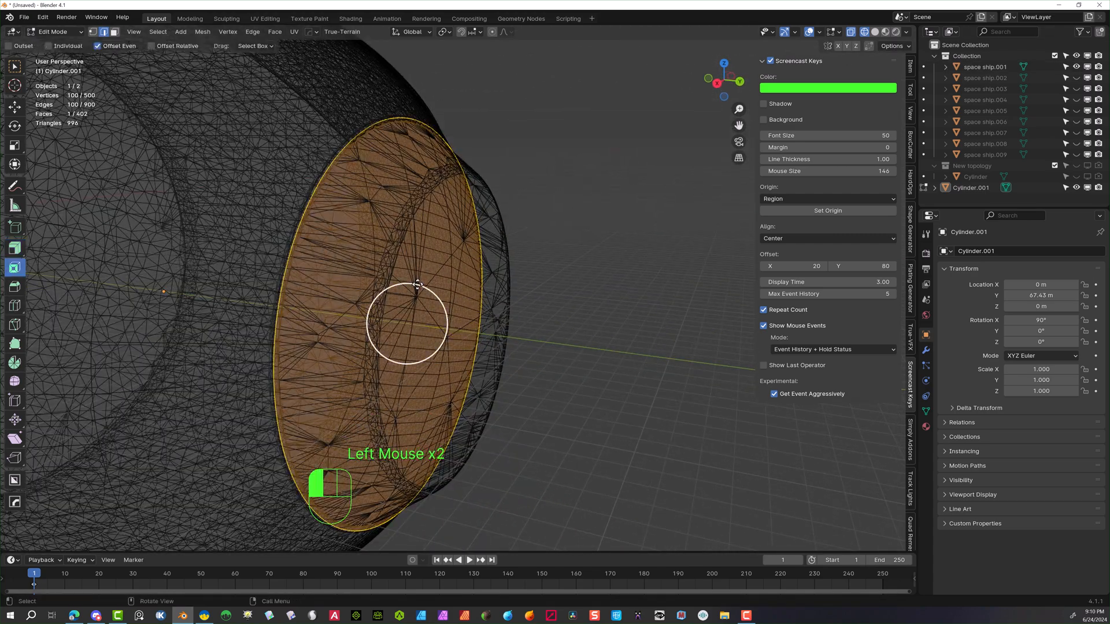
Inset the front face, extrude it forward to form the raised tip and scale its end to 0.789
{"action": "left_click_drag", "start_coordinate": [418, 285], "coordinate": [414, 289]}
{"action": "left_click_drag", "start_coordinate": [14, 248], "coordinate": [59, 252]}
{"action": "left_click", "coordinate": [717, 83]}
{"action": "left_click_drag", "start_coordinate": [540, 272], "coordinate": [560, 273]}
{"action": "key", "text": "s"}
{"action": "left_click", "coordinate": [671, 168]}
Bevel the outer edge of the raised tip about 0.36 m wide with 5 segments
{"action": "middle_click_drag", "start_coordinate": [671, 168], "coordinate": [642, 179]}
{"action": "key", "text": "ctrl+b"}
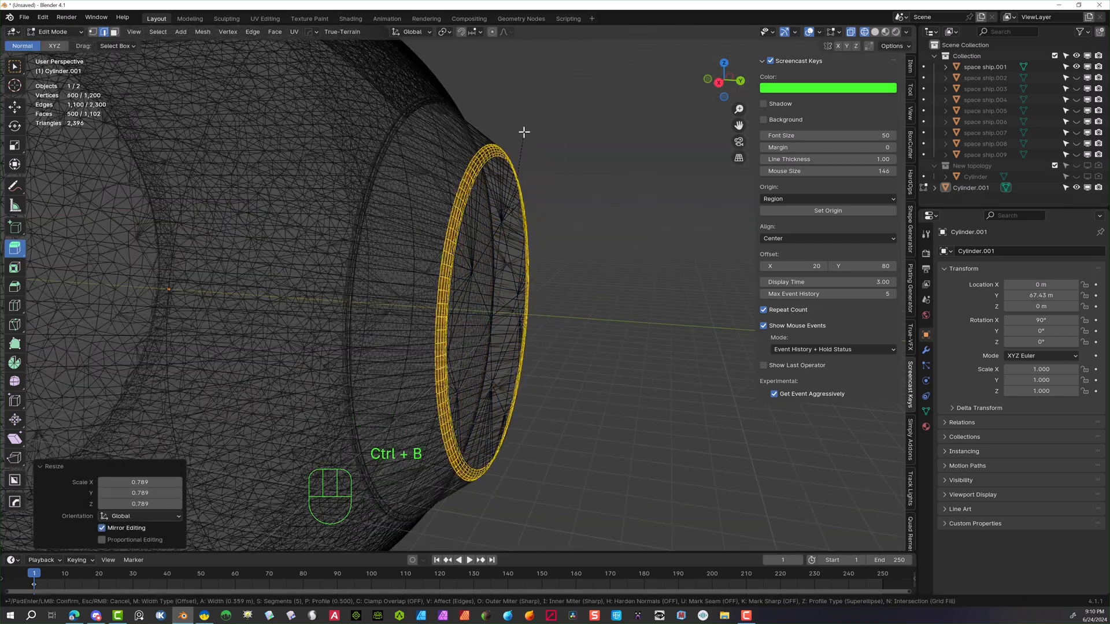
{"action": "left_click", "coordinate": [524, 130]}
{"action": "left_click", "coordinate": [523, 130]}
{"action": "left_click", "coordinate": [1076, 66]}
Bevel the edge loop where the raised tip meets the dome
{"action": "middle_click_drag", "start_coordinate": [427, 116], "coordinate": [427, 120]}
{"action": "left_click", "coordinate": [472, 116]}
{"action": "scroll", "coordinate": [714, 148], "scroll_direction": "up", "scroll_amount": 2}
{"action": "scroll", "coordinate": [713, 149], "scroll_direction": "down", "scroll_amount": 2}
{"action": "left_click", "coordinate": [713, 148]}
{"action": "middle_click_drag", "start_coordinate": [713, 149], "coordinate": [544, 150]}
{"action": "left_click", "coordinate": [374, 165], "text": "alt"}
{"action": "key", "text": "ctrl+b"}
{"action": "left_click", "coordinate": [375, 159]}
{"action": "left_click", "coordinate": [446, 218]}
{"action": "scroll", "coordinate": [446, 218], "scroll_direction": "down", "scroll_amount": 2}
{"action": "left_click", "coordinate": [446, 218]}
{"action": "scroll", "coordinate": [446, 218], "scroll_direction": "down", "scroll_amount": 2}
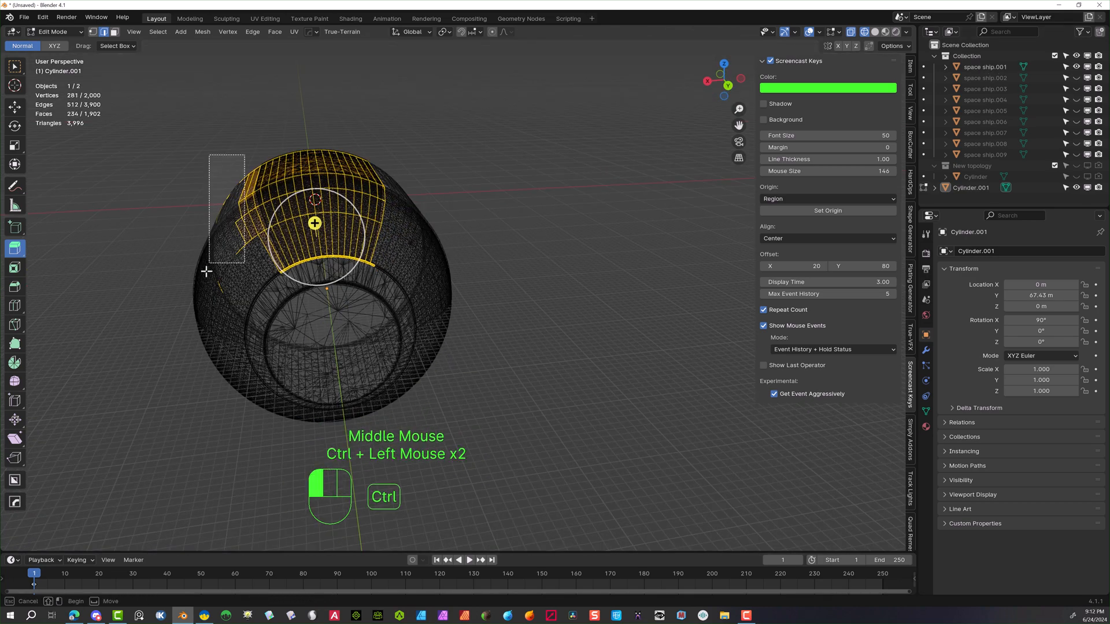
Try to trim the selection to a panel area on the body's upper side, and undo the selection changes
{"action": "left_click_drag", "start_coordinate": [228, 237], "coordinate": [225, 240], "text": "ctrl"}
{"action": "key", "text": "KP_7"}
{"action": "left_click", "coordinate": [684, 275], "text": "ctrl"}
{"action": "middle_click_drag", "start_coordinate": [684, 275], "coordinate": [715, 191]}
{"action": "left_click", "coordinate": [714, 191]}
{"action": "right_click", "coordinate": [714, 191]}
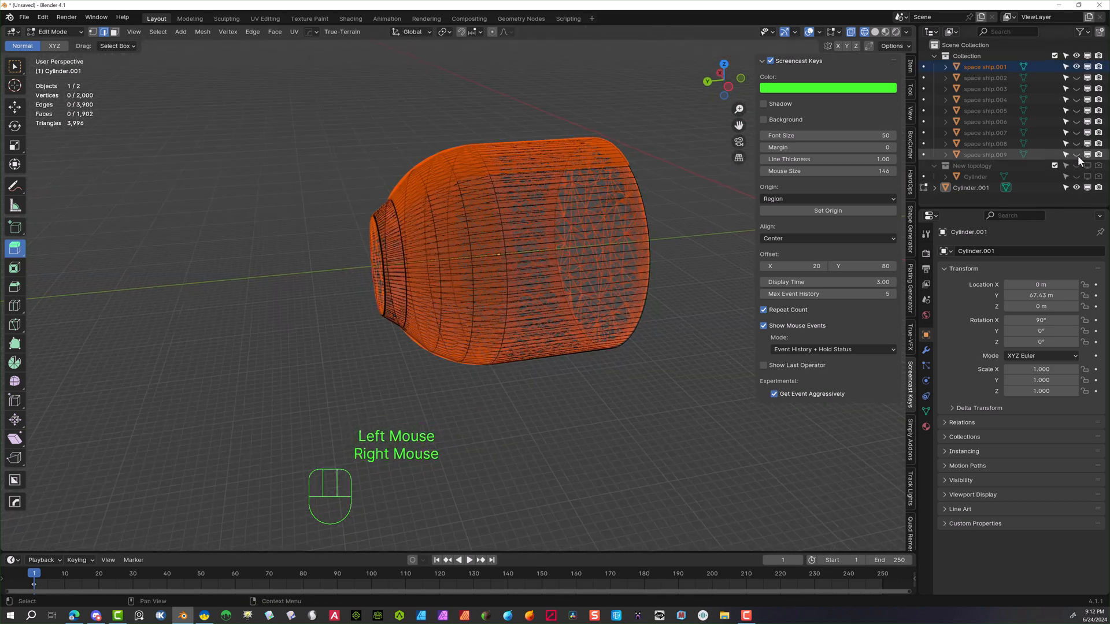
{"action": "middle_click_drag", "start_coordinate": [347, 116], "coordinate": [404, 194]}
{"action": "key", "text": "ctrl+z"}
{"action": "key", "text": "ctrl+z"}
{"action": "key", "text": "ctrl+z"}
{"action": "key", "text": "ctrl+z"}
{"action": "key", "text": "ctrl+z"}
Try to remove surplus edges around the panel area with a box deselection, and undo it
{"action": "scroll", "coordinate": [280, 262], "scroll_direction": "up", "scroll_amount": 3}
{"action": "scroll", "coordinate": [279, 263], "scroll_direction": "down", "scroll_amount": 2}
{"action": "left_click", "coordinate": [174, 289], "text": "ctrl"}
{"action": "middle_click_drag", "start_coordinate": [173, 290], "coordinate": [242, 243]}
{"action": "scroll", "coordinate": [243, 243], "scroll_direction": "up", "scroll_amount": 5}
{"action": "left_click_drag", "start_coordinate": [739, 124], "coordinate": [827, 125]}
{"action": "scroll", "coordinate": [540, 245], "scroll_direction": "down", "scroll_amount": 3}
{"action": "middle_click_drag", "start_coordinate": [539, 245], "coordinate": [222, 252]}
{"action": "scroll", "coordinate": [221, 253], "scroll_direction": "up", "scroll_amount": 5}
{"action": "scroll", "coordinate": [221, 253], "scroll_direction": "down", "scroll_amount": 2}
{"action": "left_click_drag", "start_coordinate": [248, 347], "coordinate": [399, 231], "text": "ctrl"}
{"action": "scroll", "coordinate": [448, 219], "scroll_direction": "down", "scroll_amount": 3}
{"action": "key", "text": "ctrl+z"}
Try to trim the panel selection edge by edge along its border
{"action": "scroll", "coordinate": [448, 265], "scroll_direction": "up", "scroll_amount": 3}
{"action": "left_click", "coordinate": [314, 311], "text": "ctrl"}
{"action": "left_click", "coordinate": [352, 278], "text": "ctrl"}
{"action": "left_click", "coordinate": [393, 247], "text": "ctrl"}
{"action": "left_click", "coordinate": [501, 197], "text": "ctrl"}
{"action": "scroll", "coordinate": [300, 223], "scroll_direction": "up", "scroll_amount": 2}
{"action": "scroll", "coordinate": [300, 223], "scroll_direction": "down", "scroll_amount": 1}
{"action": "left_click", "coordinate": [521, 212]}
{"action": "key", "text": "ctrl+z"}
{"action": "left_click", "coordinate": [533, 136], "text": "ctrl"}
{"action": "left_click", "coordinate": [529, 128], "text": "ctrl+alt"}
{"action": "scroll", "coordinate": [485, 188], "scroll_direction": "down", "scroll_amount": 7}
Select neighbouring lengthwise loops along the middle of the body's upper side for the panel, working from the top view
{"action": "left_click", "coordinate": [724, 65]}
{"action": "scroll", "coordinate": [503, 221], "scroll_direction": "up", "scroll_amount": 2}
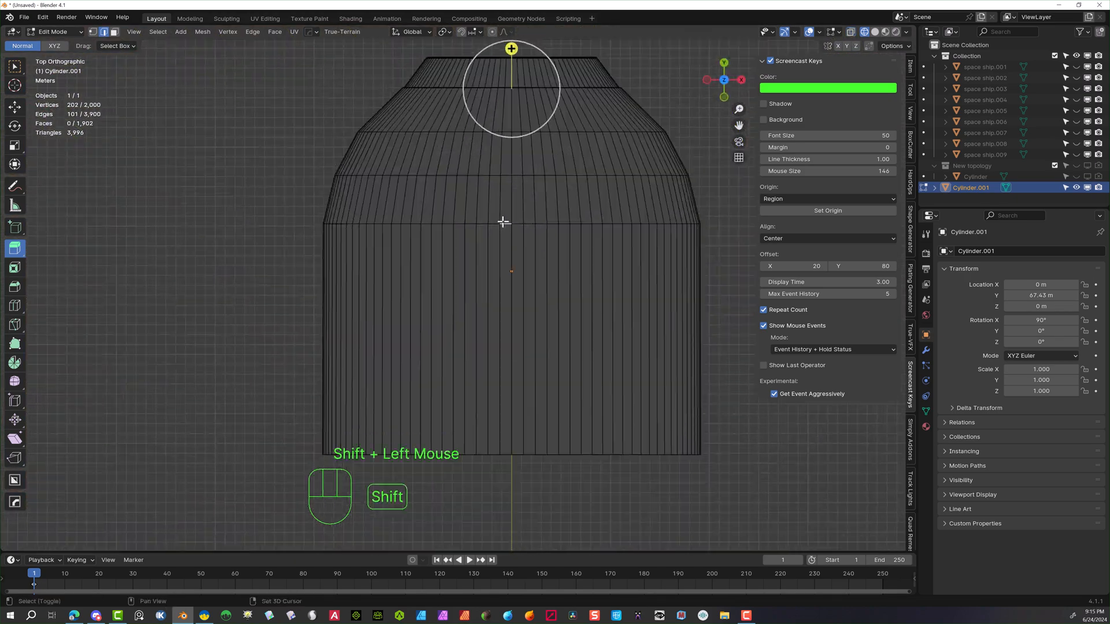
{"action": "left_click", "coordinate": [506, 225], "text": "alt"}
{"action": "left_click", "coordinate": [458, 223], "text": "alt+shift"}
{"action": "left_click", "coordinate": [564, 224], "text": "alt+shift"}
{"action": "left_click", "coordinate": [447, 223], "text": "alt+shift"}
{"action": "left_click", "coordinate": [1075, 66]}
{"action": "left_click", "coordinate": [576, 223], "text": "alt+shift"}
{"action": "left_click", "coordinate": [586, 223], "text": "alt+shift"}
{"action": "scroll", "coordinate": [458, 287], "scroll_direction": "down", "scroll_amount": 1}
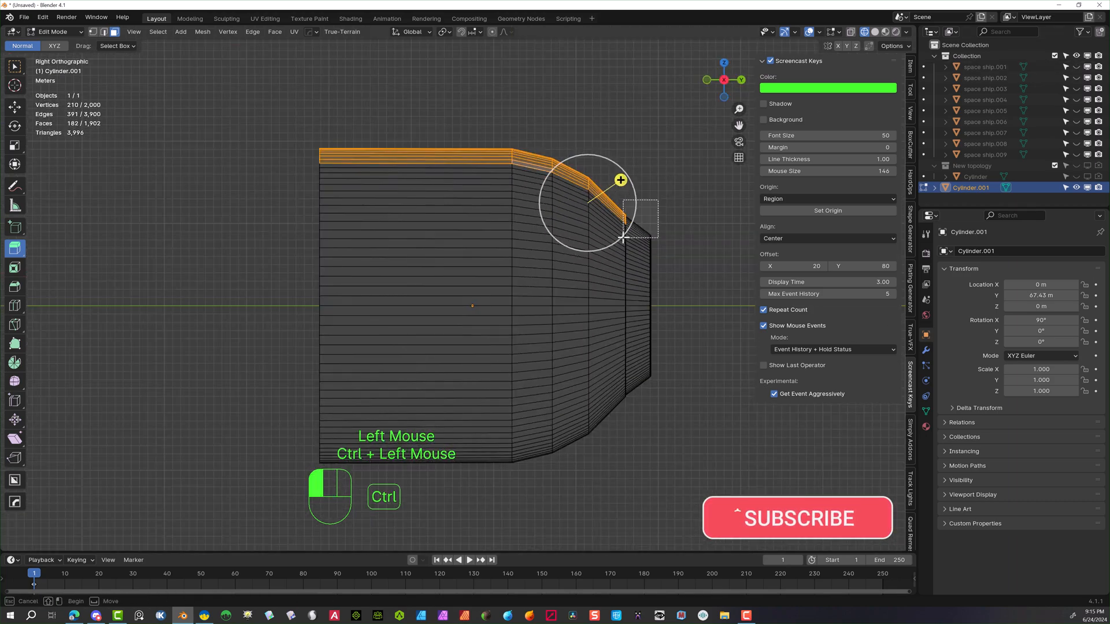
Limit the face selection to the upper panel strip ending at the raised tip
{"action": "middle_click_drag", "start_coordinate": [607, 211], "coordinate": [497, 138]}
{"action": "left_click", "coordinate": [604, 226], "text": "shift"}
{"action": "left_click_drag", "start_coordinate": [621, 191], "coordinate": [603, 208], "text": "shift"}
{"action": "middle_click_drag", "start_coordinate": [603, 208], "coordinate": [439, 215]}
Separate the duplicated panel faces into their own object, with a Solidify thickness of -0.17 m and Even Thickness on
{"action": "right_click", "coordinate": [962, 320]}
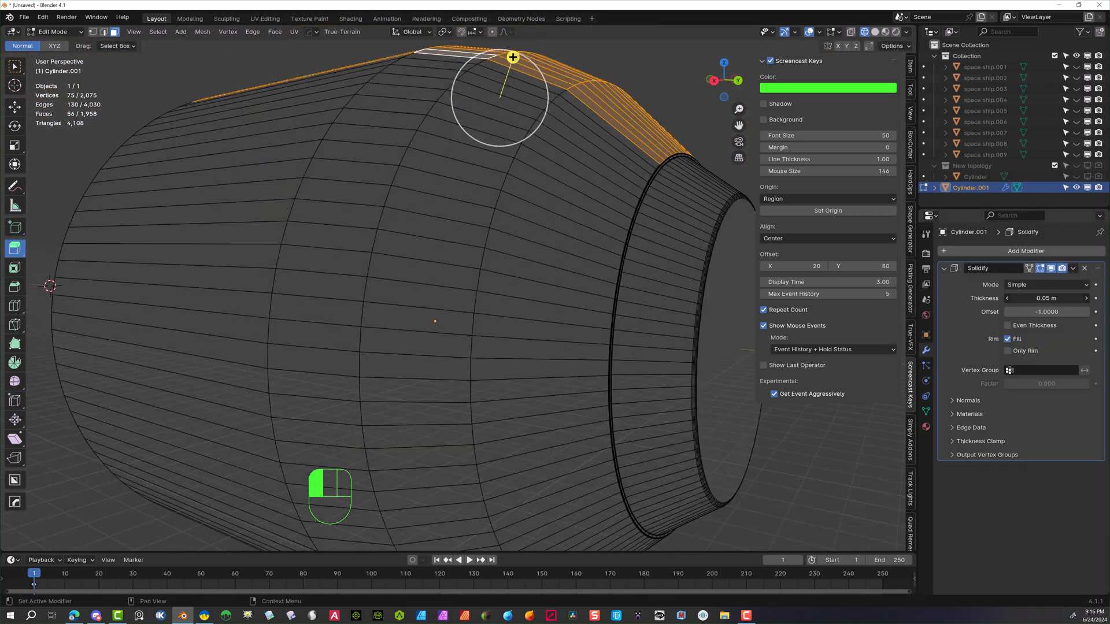
{"action": "left_click", "coordinate": [203, 32]}
{"action": "left_click", "coordinate": [303, 123]}
{"action": "scroll", "coordinate": [736, 267], "scroll_direction": "up", "scroll_amount": 2}
{"action": "scroll", "coordinate": [737, 267], "scroll_direction": "down", "scroll_amount": 3}
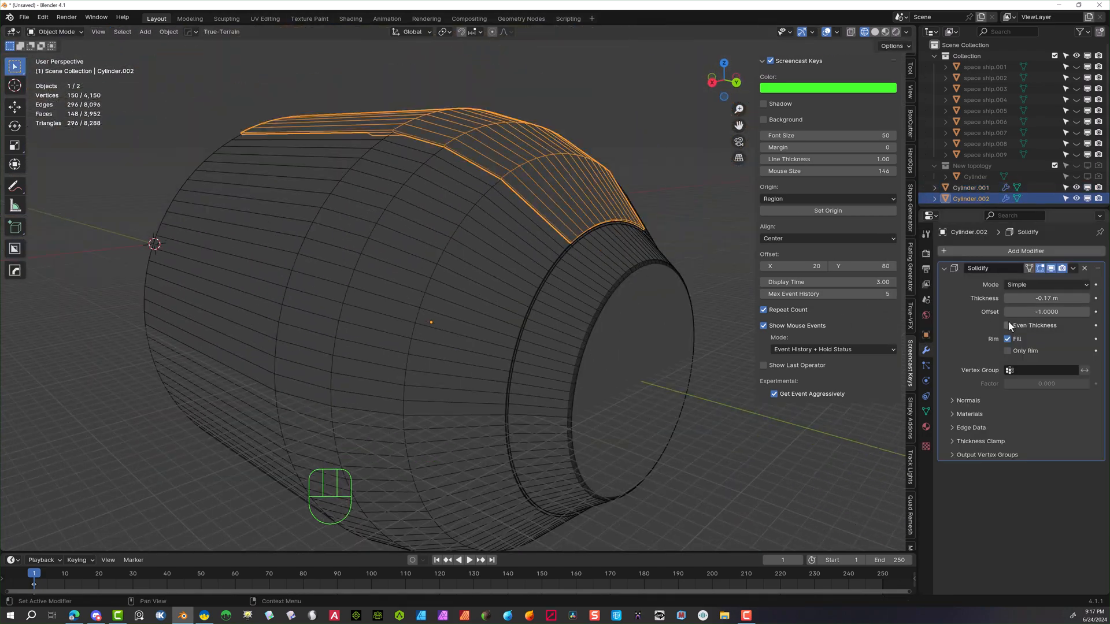
{"action": "left_click", "coordinate": [1008, 324]}
{"action": "middle_click_drag", "start_coordinate": [745, 283], "coordinate": [474, 230]}
Add loop cuts near the panel's ends to hold its edges
{"action": "left_click", "coordinate": [669, 121]}
{"action": "scroll", "coordinate": [453, 295], "scroll_direction": "up", "scroll_amount": 1}
{"action": "left_click", "coordinate": [56, 32]}
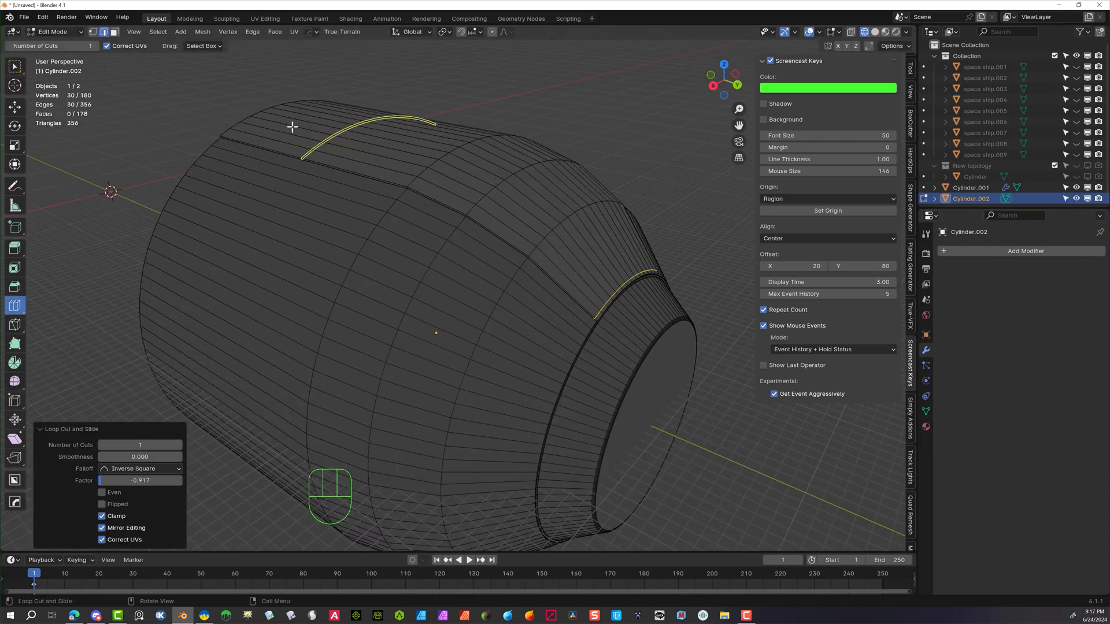
Add a Subdivision Surface modifier to the panel with viewport level 2
{"action": "left_click", "coordinate": [982, 251]}
{"action": "mouse_move", "coordinate": [971, 251]}
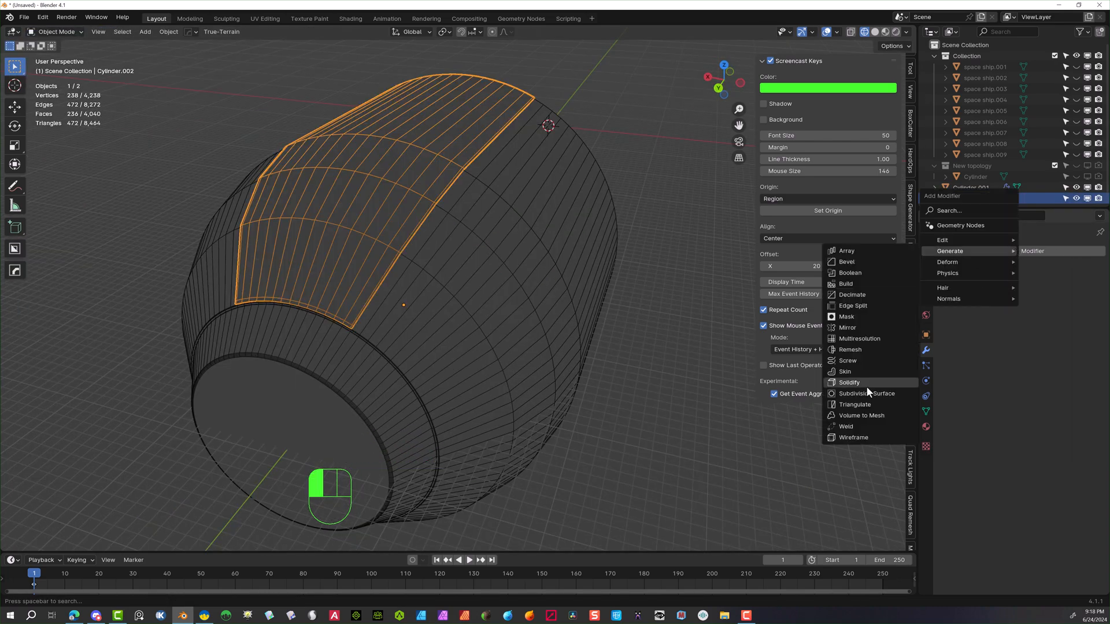
{"action": "left_click", "coordinate": [868, 392]}
{"action": "left_click", "coordinate": [1086, 298]}
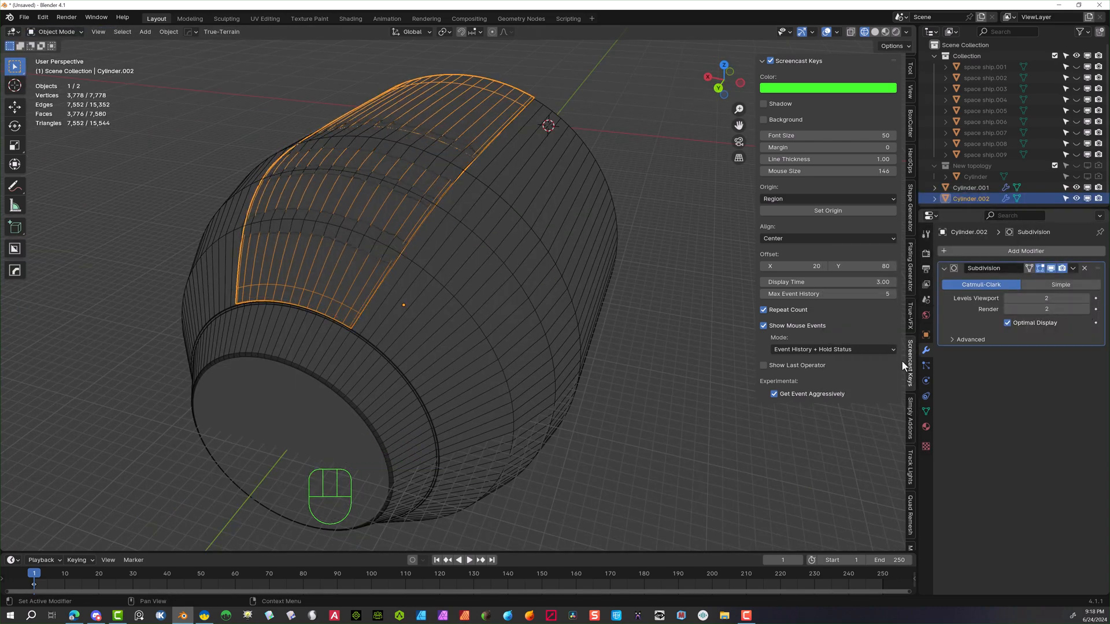
{"action": "middle_click_drag", "start_coordinate": [567, 116], "coordinate": [643, 91]}
{"action": "scroll", "coordinate": [642, 91], "scroll_direction": "down", "scroll_amount": 2}
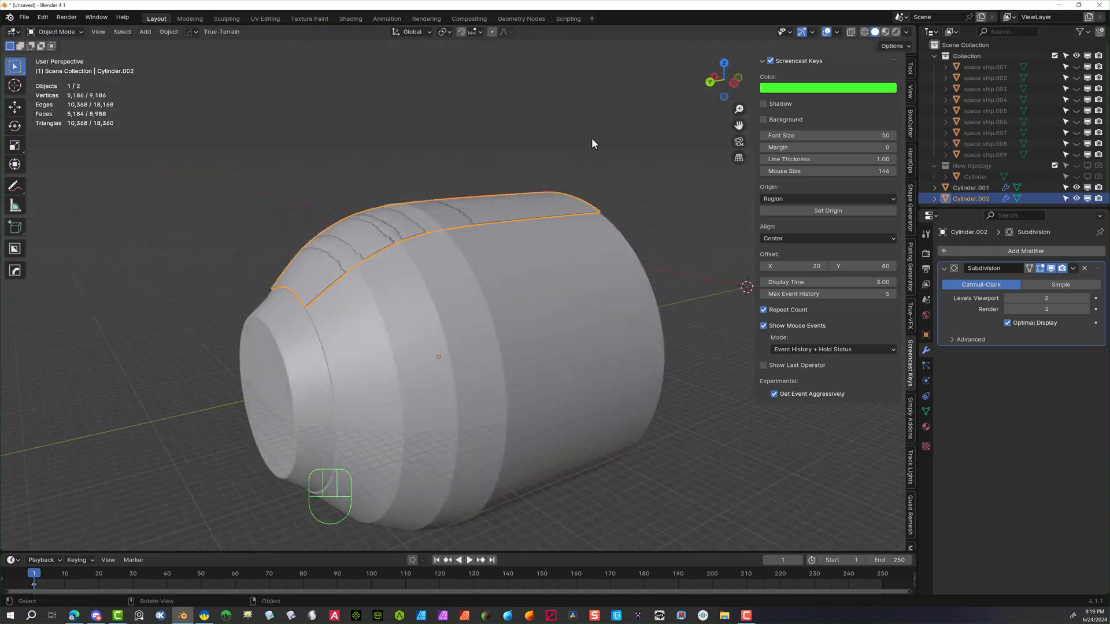
Remove the modifier from the body cylinder and open its mesh for editing
{"action": "left_click", "coordinate": [528, 341]}
{"action": "left_click", "coordinate": [1084, 268]}
{"action": "key", "text": "Tab"}
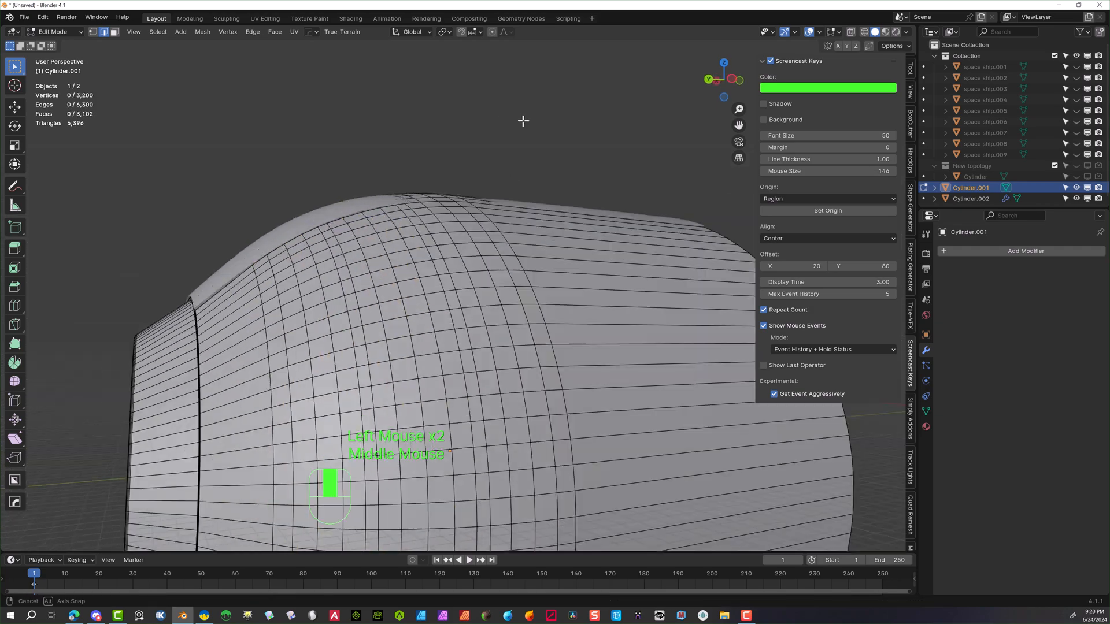
{"action": "middle_click_drag", "start_coordinate": [523, 119], "coordinate": [541, 211]}
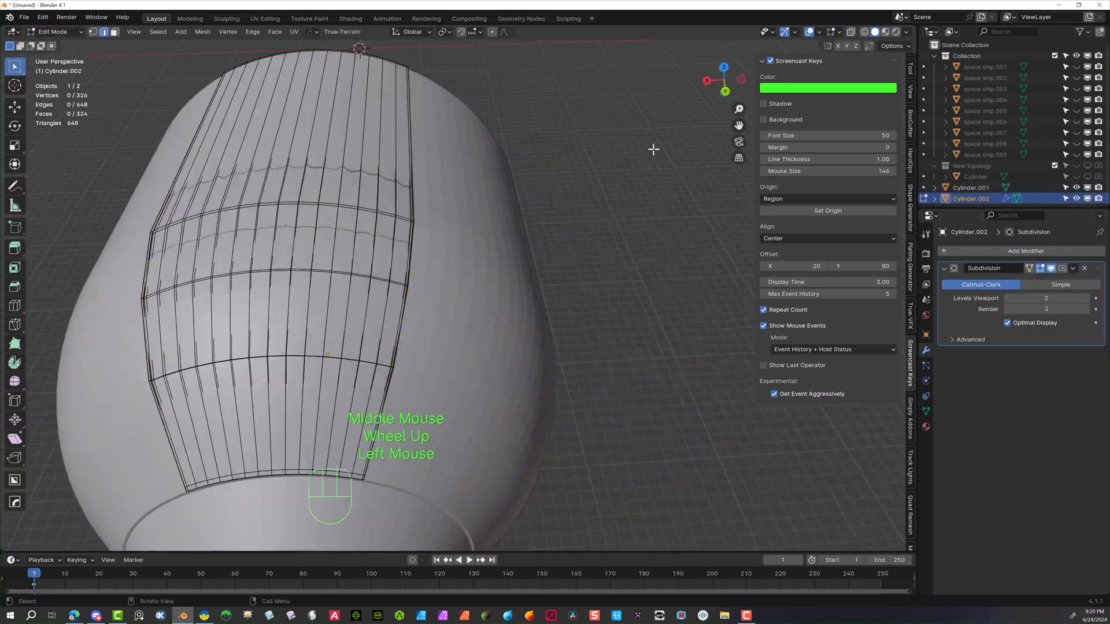
Circle-select the curved panel's outer faces in face selection mode and grow the selection, leaving the border faces out
{"action": "scroll", "coordinate": [652, 148], "scroll_direction": "up", "scroll_amount": 2}
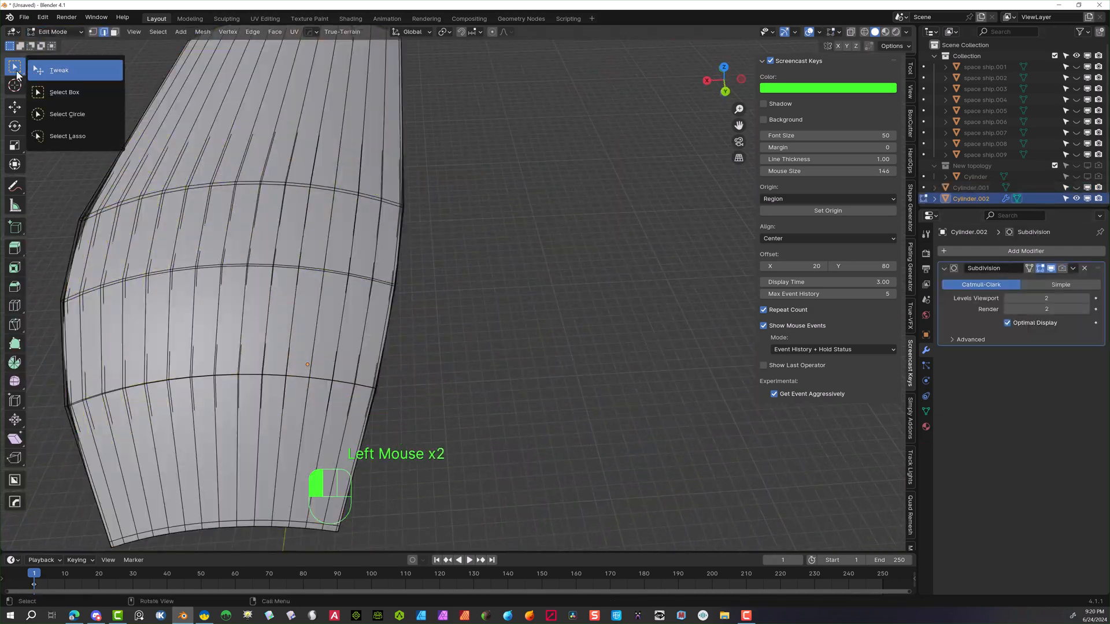
{"action": "left_click_drag", "start_coordinate": [17, 75], "coordinate": [49, 96]}
{"action": "left_click", "coordinate": [301, 110]}
{"action": "left_click", "coordinate": [114, 32]}
{"action": "left_click_drag", "start_coordinate": [387, 115], "coordinate": [148, 136]}
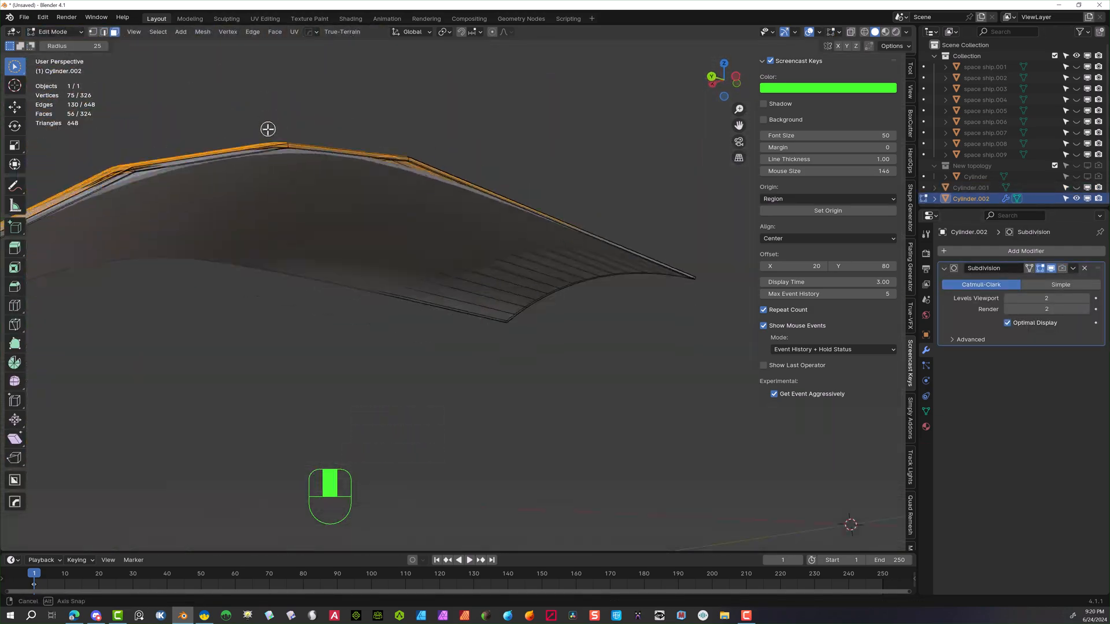
{"action": "scroll", "coordinate": [264, 129], "scroll_direction": "up", "scroll_amount": 1}
{"action": "key", "text": "ctrl+KP_Add"}
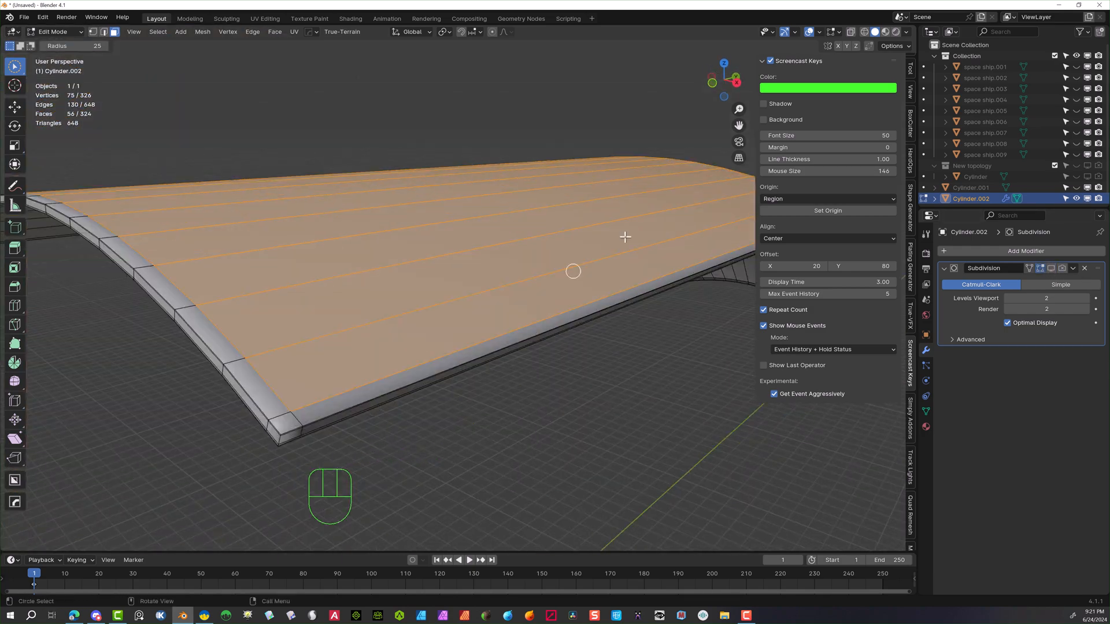
{"action": "scroll", "coordinate": [589, 167], "scroll_direction": "down", "scroll_amount": 2}
{"action": "middle_click_drag", "start_coordinate": [589, 167], "coordinate": [522, 159]}
{"action": "scroll", "coordinate": [369, 153], "scroll_direction": "up", "scroll_amount": 1}
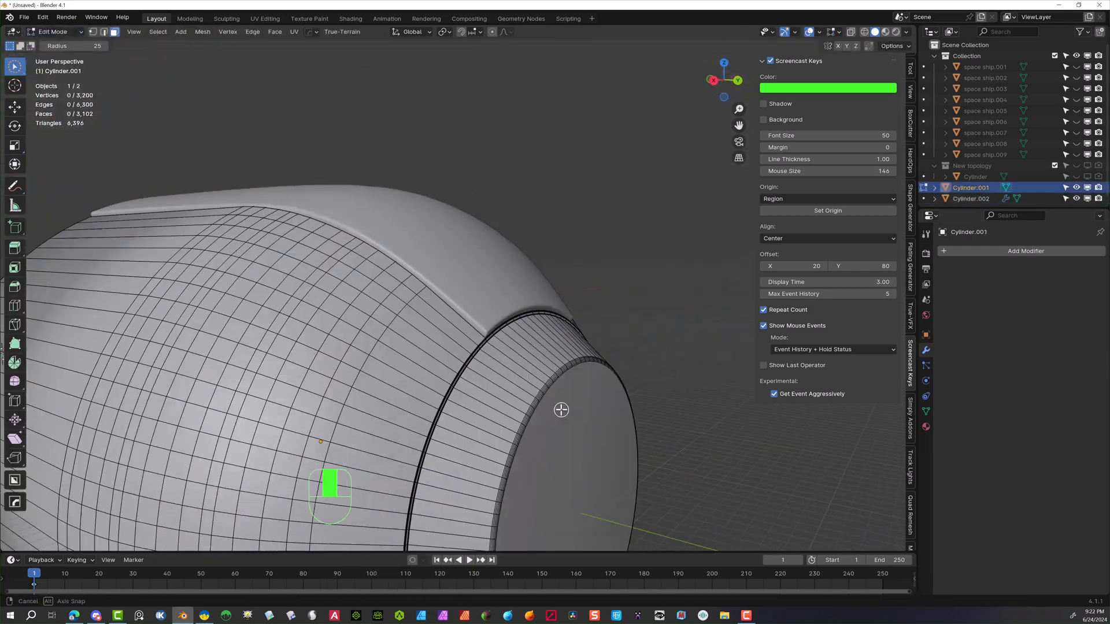
Remove the flat cap at the body's narrow nose and fill the open edge loop with a grid of faces
{"action": "left_click_drag", "start_coordinate": [560, 409], "coordinate": [339, 390]}
{"action": "left_click", "coordinate": [339, 390]}
{"action": "key", "text": "ctrl+z"}
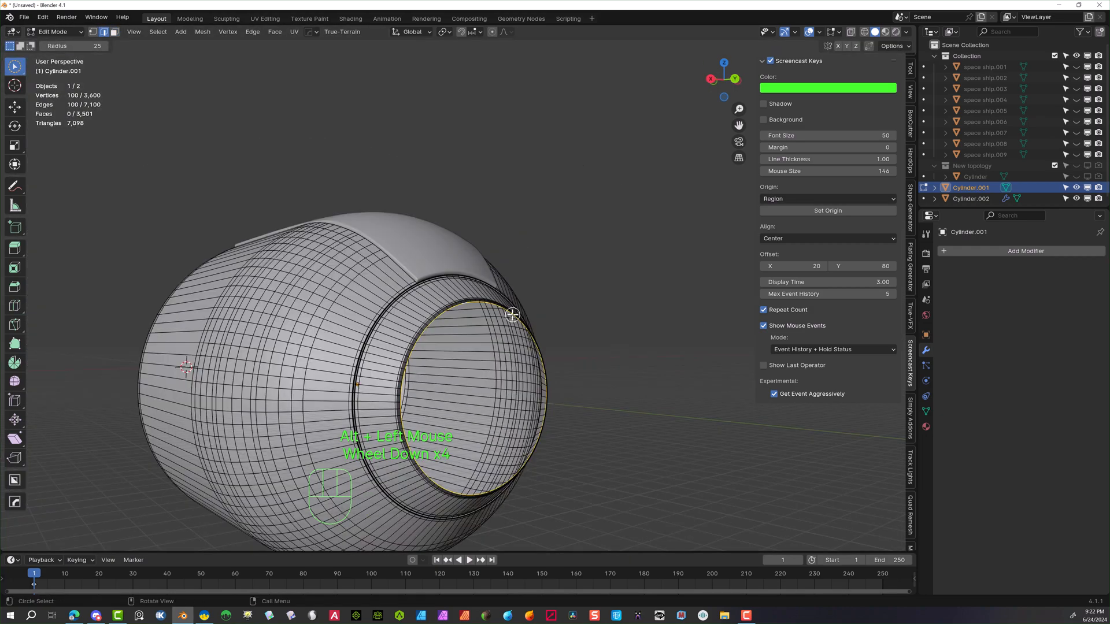
{"action": "right_click", "coordinate": [469, 183]}
{"action": "left_click", "coordinate": [306, 272]}
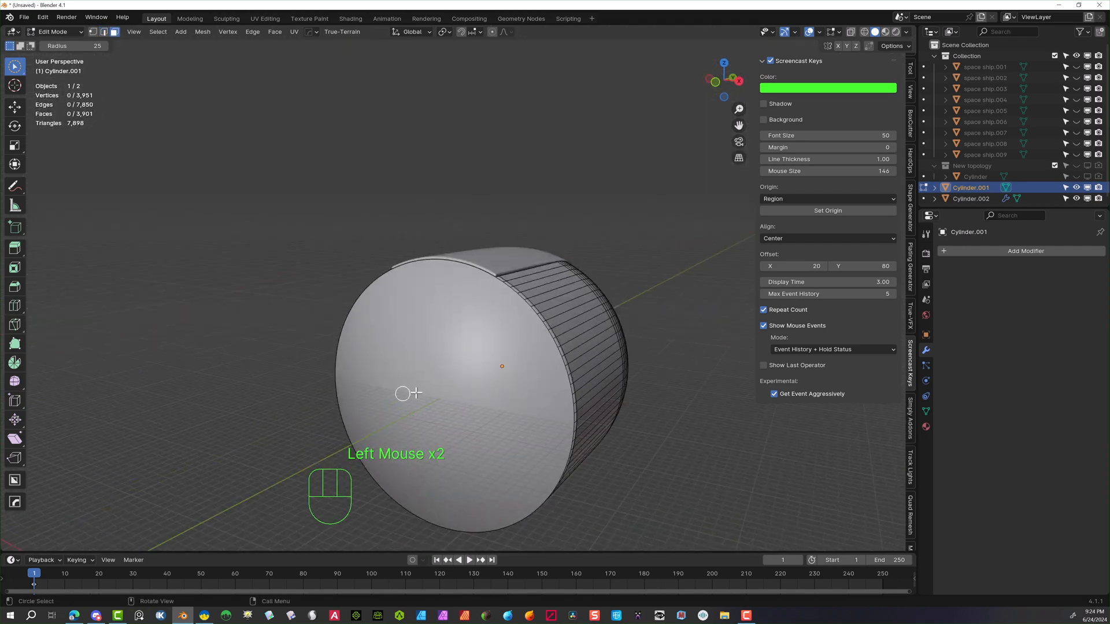
Try filling the body's whole wide rear end with a grid using span 26 and offset 3, then undo it
{"action": "scroll", "coordinate": [627, 282], "scroll_direction": "up", "scroll_amount": 4}
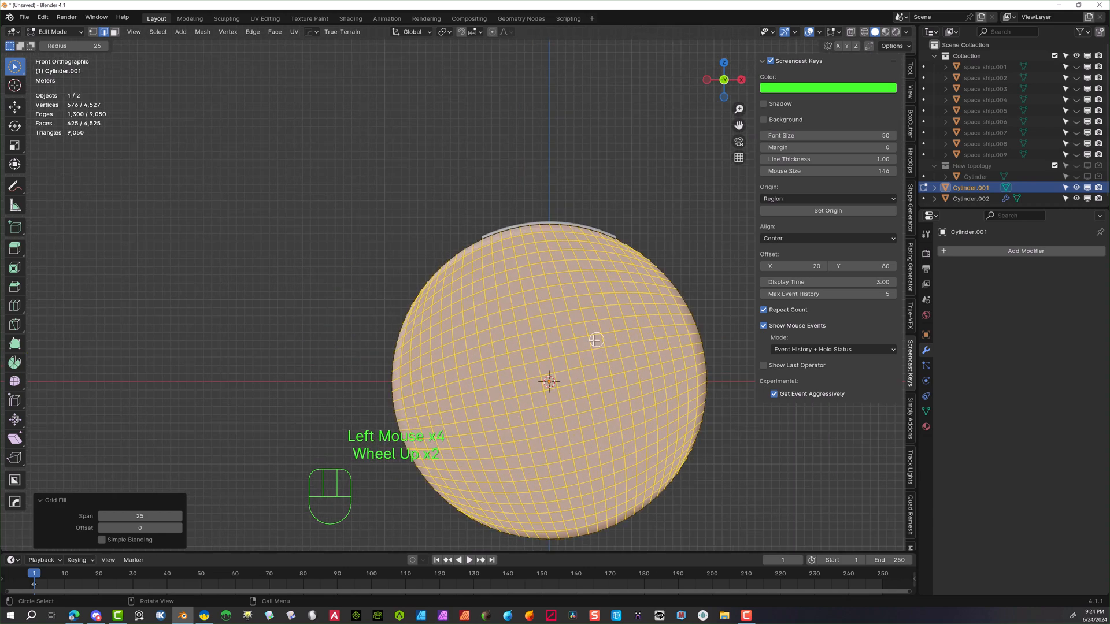
{"action": "left_click_drag", "start_coordinate": [174, 515], "coordinate": [179, 512]}
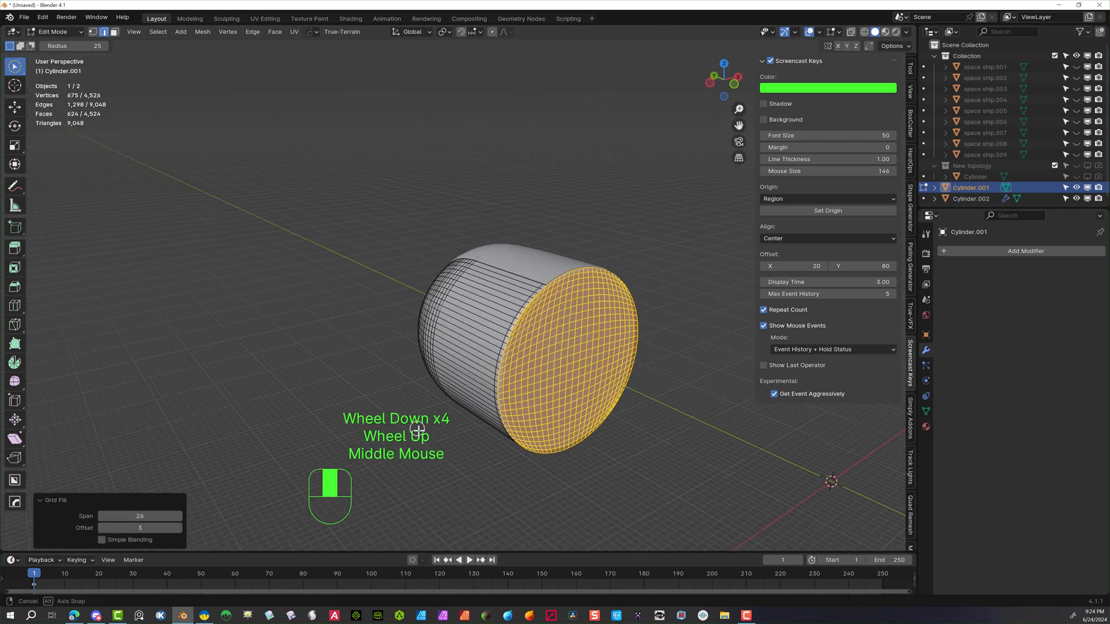
{"action": "key", "text": "ctrl+z"}
Fill the body's rear end with a single face, inset it by about 4.2 m and delete the inner face
{"action": "key", "text": "f"}
{"action": "left_click", "coordinate": [15, 267]}
{"action": "mouse_move", "coordinate": [595, 352]}
{"action": "left_mouse_down"}
{"action": "mouse_move", "coordinate": [601, 330]}
{"action": "mouse_move", "coordinate": [589, 360]}
{"action": "left_mouse_up"}
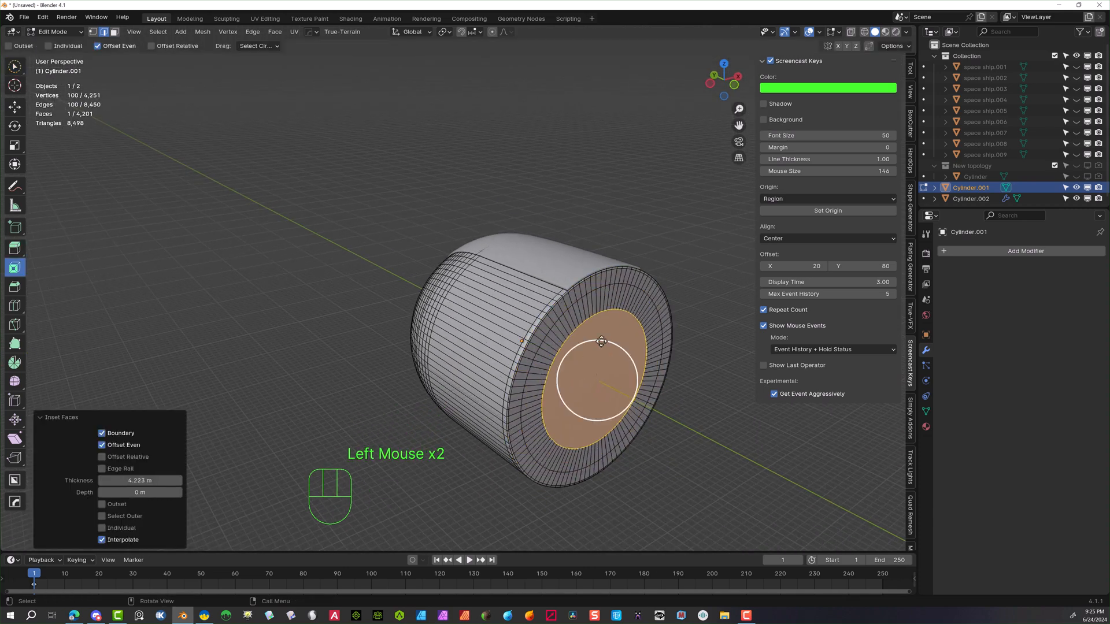
{"action": "key", "text": "Delete"}
Add loop cuts around the rear end's ring and grid-fill the remaining central hole
{"action": "scroll", "coordinate": [447, 310], "scroll_direction": "up", "scroll_amount": 4}
{"action": "left_click", "coordinate": [15, 305]}
{"action": "left_click", "coordinate": [627, 315]}
{"action": "key", "text": "ctrl+f"}
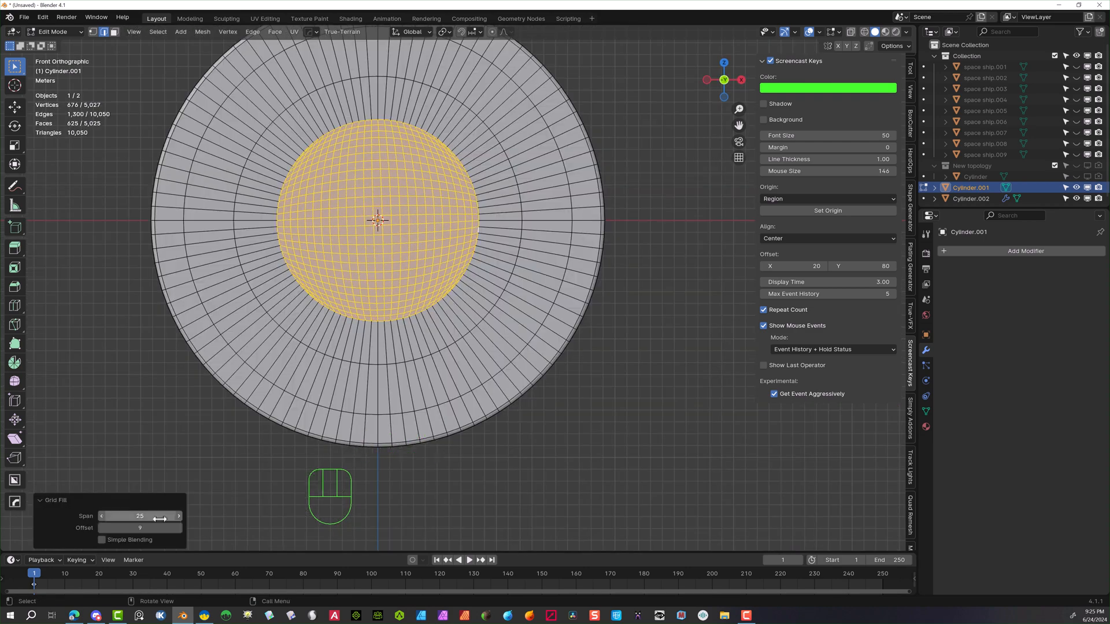
{"action": "middle_click_drag", "start_coordinate": [370, 289], "coordinate": [405, 260]}
{"action": "scroll", "coordinate": [404, 260], "scroll_direction": "down", "scroll_amount": 2}
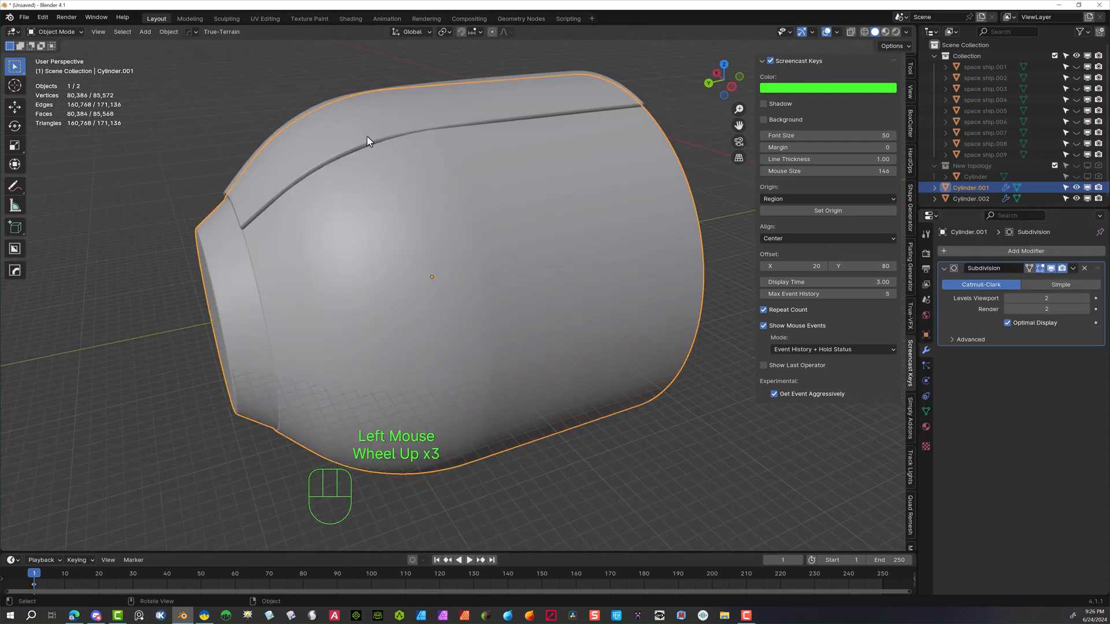
Create a collection named "Hide old", move space ship.001 into it and hide that collection
{"action": "mouse_move", "coordinate": [367, 137]}
{"action": "middle_mouse_down"}
{"action": "mouse_move", "coordinate": [476, 124]}
{"action": "mouse_move", "coordinate": [370, 134]}
{"action": "middle_mouse_up"}
{"action": "scroll", "coordinate": [370, 134], "scroll_direction": "down", "scroll_amount": 3}
{"action": "left_click", "coordinate": [1076, 67]}
{"action": "right_click", "coordinate": [979, 46]}
{"action": "left_click", "coordinate": [979, 45]}
{"action": "scroll", "coordinate": [978, 116], "scroll_direction": "down", "scroll_amount": 1}
{"action": "double_click", "coordinate": [970, 174]}
{"action": "type", "text": "Hide old"}
{"action": "left_click_drag", "start_coordinate": [983, 53], "coordinate": [970, 174]}
{"action": "left_click", "coordinate": [1076, 163]}
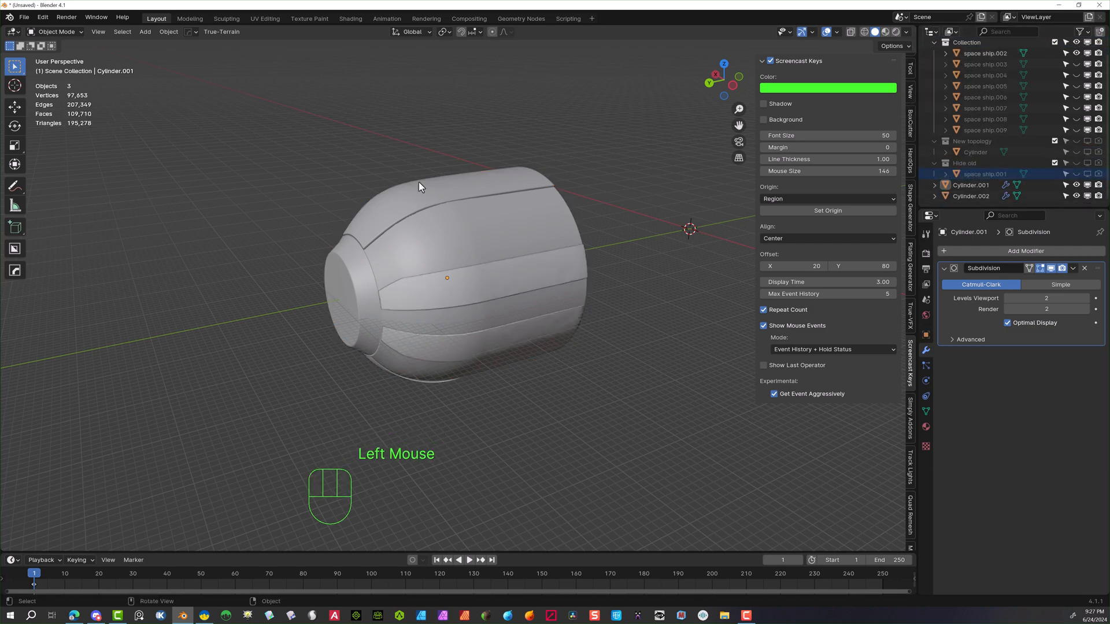
Extend the body's face selection along the outline of the exposed side panel, including its front end
{"action": "middle_click_drag", "start_coordinate": [421, 194], "coordinate": [455, 273]}
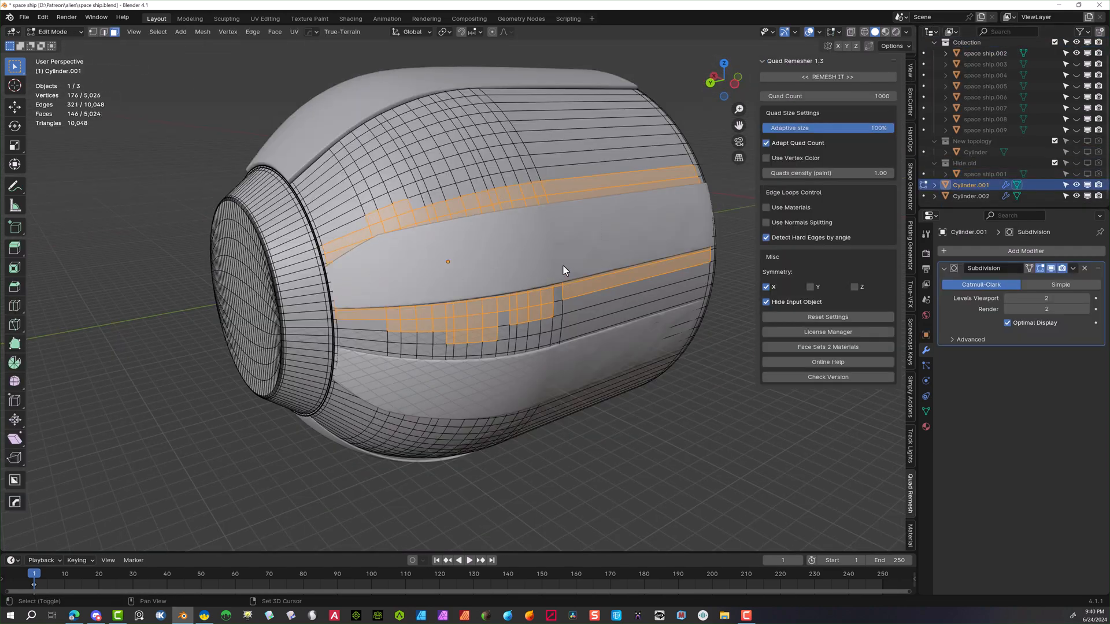
{"action": "middle_click_drag", "start_coordinate": [303, 268], "coordinate": [243, 260]}
{"action": "scroll", "coordinate": [599, 152], "scroll_direction": "down", "scroll_amount": 2}
{"action": "left_click", "coordinate": [562, 195], "text": "ctrl"}
{"action": "scroll", "coordinate": [592, 176], "scroll_direction": "up", "scroll_amount": 2}
{"action": "left_click", "coordinate": [593, 180], "text": "ctrl"}
{"action": "middle_click_drag", "start_coordinate": [284, 200], "coordinate": [345, 193]}
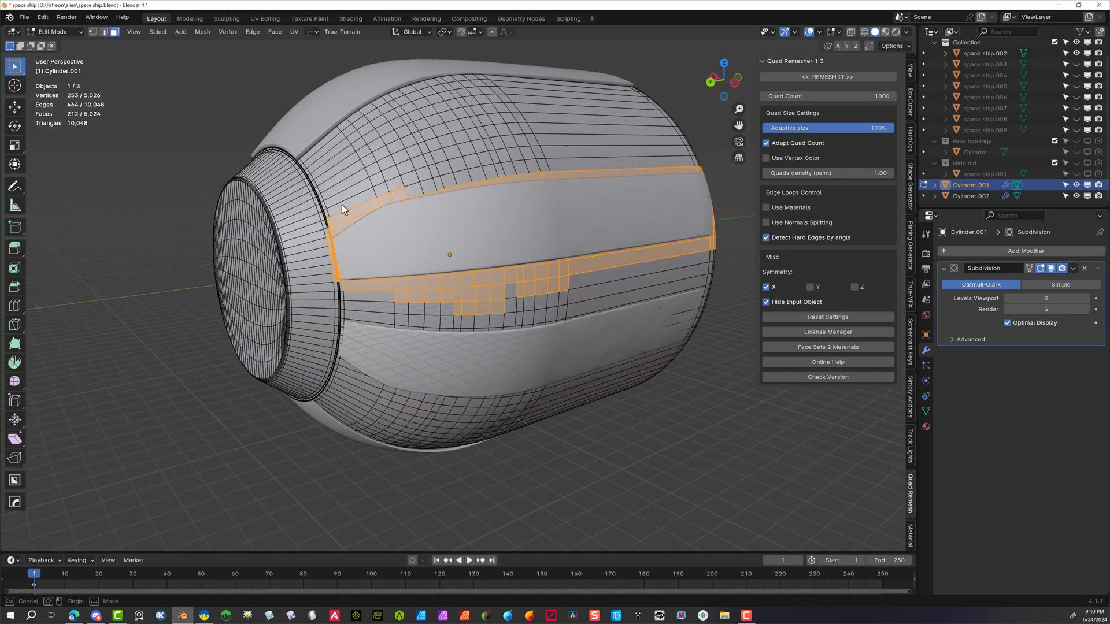
Deselect the surplus faces beyond the side panel's outline so the selection follows the panel's edges
{"action": "left_click_drag", "start_coordinate": [449, 300], "coordinate": [572, 266], "text": "ctrl"}
{"action": "middle_click_drag", "start_coordinate": [635, 269], "coordinate": [529, 272]}
{"action": "middle_click_drag", "start_coordinate": [414, 278], "coordinate": [304, 232]}
{"action": "scroll", "coordinate": [358, 350], "scroll_direction": "up", "scroll_amount": 5}
{"action": "scroll", "coordinate": [341, 345], "scroll_direction": "up", "scroll_amount": 4}
{"action": "left_click", "coordinate": [510, 302], "text": "ctrl"}
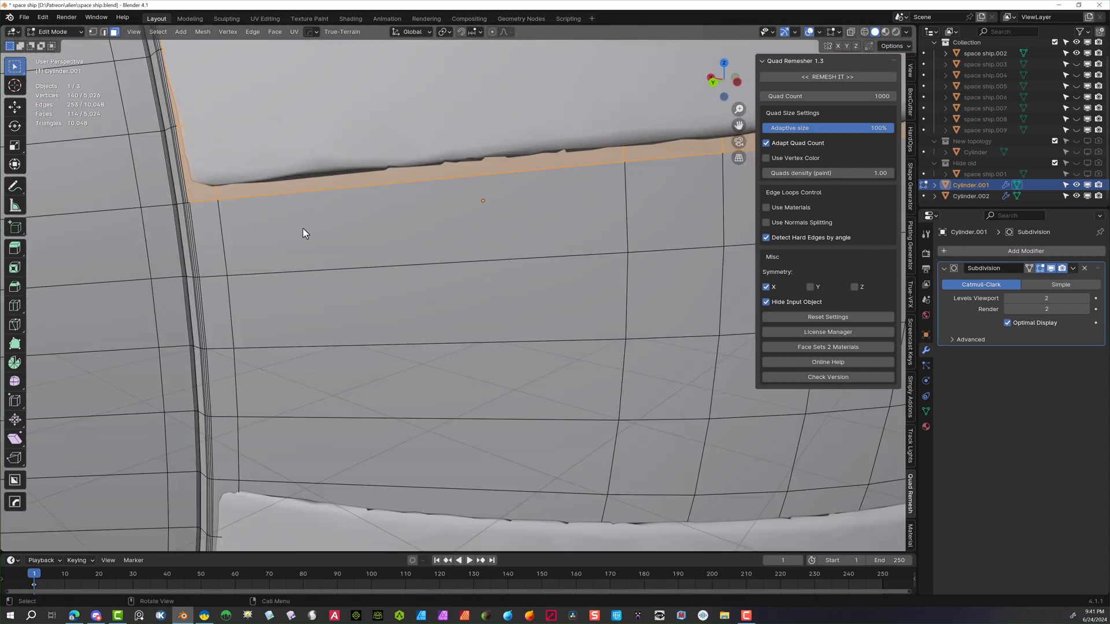
{"action": "scroll", "coordinate": [474, 278], "scroll_direction": "down", "scroll_amount": 7}
{"action": "middle_click_drag", "start_coordinate": [494, 170], "coordinate": [532, 202]}
{"action": "scroll", "coordinate": [489, 179], "scroll_direction": "down", "scroll_amount": 2}
{"action": "scroll", "coordinate": [533, 202], "scroll_direction": "up", "scroll_amount": 2}
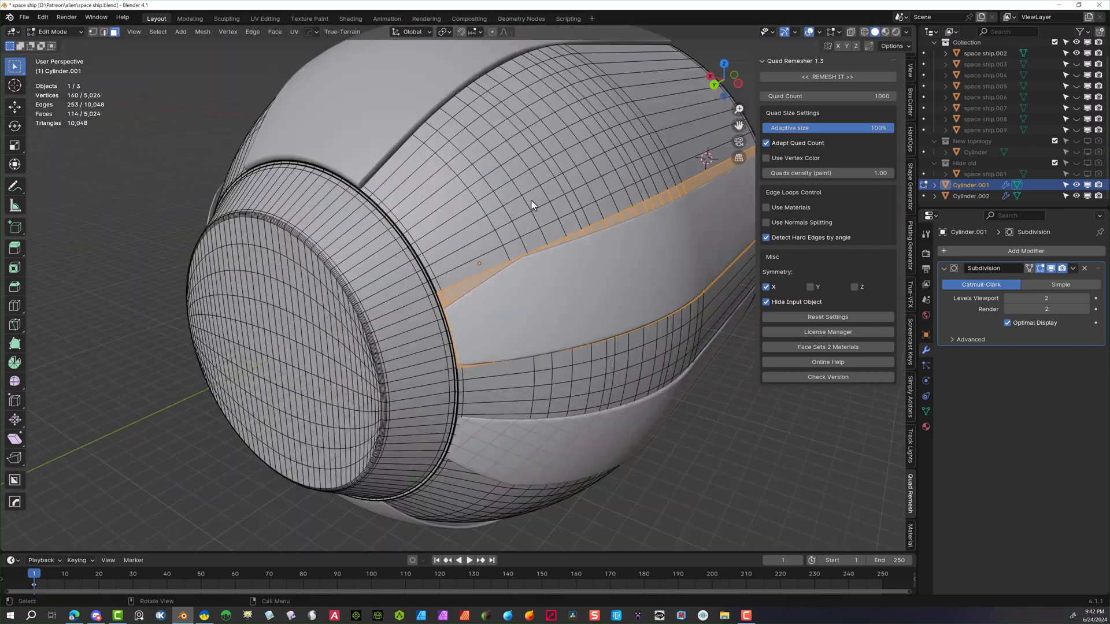
Hide the original space ship.002 panels and separate a duplicate of the selected side panel faces into their own object
{"action": "left_click", "coordinate": [1076, 53]}
{"action": "middle_click_drag", "start_coordinate": [722, 219], "coordinate": [586, 215]}
{"action": "key", "text": "shift+d"}
{"action": "right_click", "coordinate": [586, 215]}
{"action": "key", "text": "p"}
{"action": "key", "text": "Tab"}
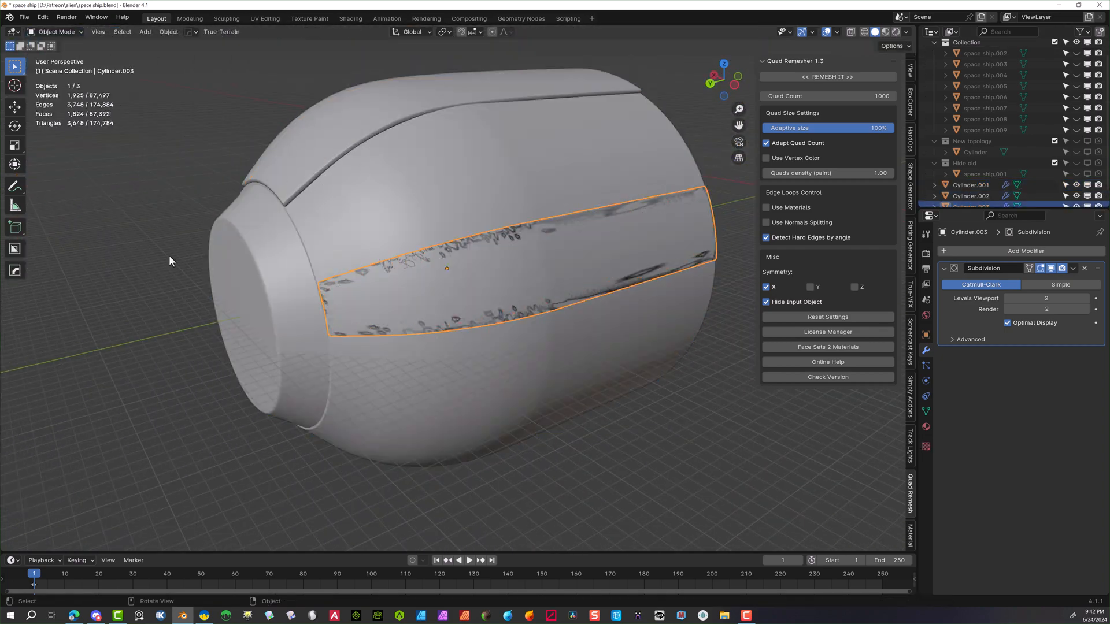
Isolate the new side panel beside the original space ship.002 panels and open its mesh for editing
{"action": "key", "text": "h"}
{"action": "key", "text": "shift+h"}
{"action": "middle_click_drag", "start_coordinate": [424, 257], "coordinate": [526, 151]}
{"action": "scroll", "coordinate": [1024, 175], "scroll_direction": "up", "scroll_amount": 2}
{"action": "left_click", "coordinate": [1076, 66]}
{"action": "scroll", "coordinate": [272, 268], "scroll_direction": "up", "scroll_amount": 6}
{"action": "key", "text": "Tab"}
Select the surplus row of faces along the side panel's long edge and delete it
{"action": "left_click", "coordinate": [514, 223]}
{"action": "left_click", "coordinate": [485, 229], "text": "shift"}
{"action": "left_click", "coordinate": [282, 266], "text": "shift"}
{"action": "left_click", "coordinate": [203, 291], "text": "ctrl"}
{"action": "middle_click_drag", "start_coordinate": [139, 295], "coordinate": [202, 330]}
{"action": "key", "text": "x"}
{"action": "left_click", "coordinate": [404, 252]}
{"action": "middle_click_drag", "start_coordinate": [272, 225], "coordinate": [422, 99]}
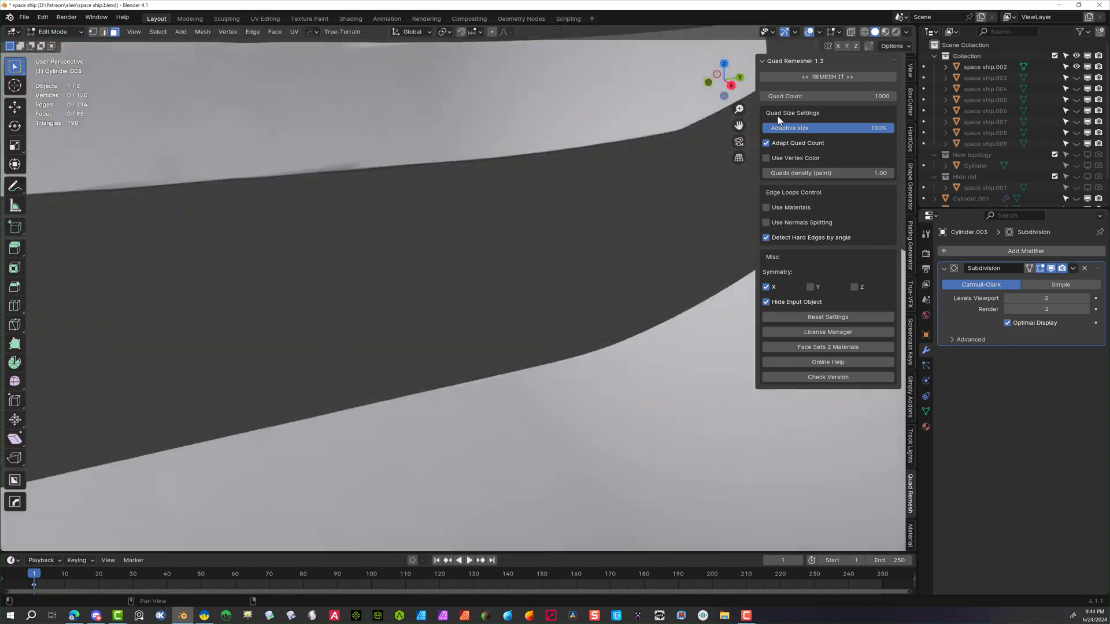
Add a Shrinkwrap modifier to the side panel, targeting space ship.002 with an offset of 0.02 m
{"action": "scroll", "coordinate": [422, 100], "scroll_direction": "down", "scroll_amount": 5}
{"action": "left_click_drag", "start_coordinate": [717, 179], "coordinate": [596, 286]}
{"action": "left_click", "coordinate": [963, 251]}
{"action": "mouse_move", "coordinate": [922, 301]}
{"action": "left_click", "coordinate": [1012, 393]}
{"action": "left_click", "coordinate": [1083, 397]}
{"action": "left_click", "coordinate": [601, 164]}
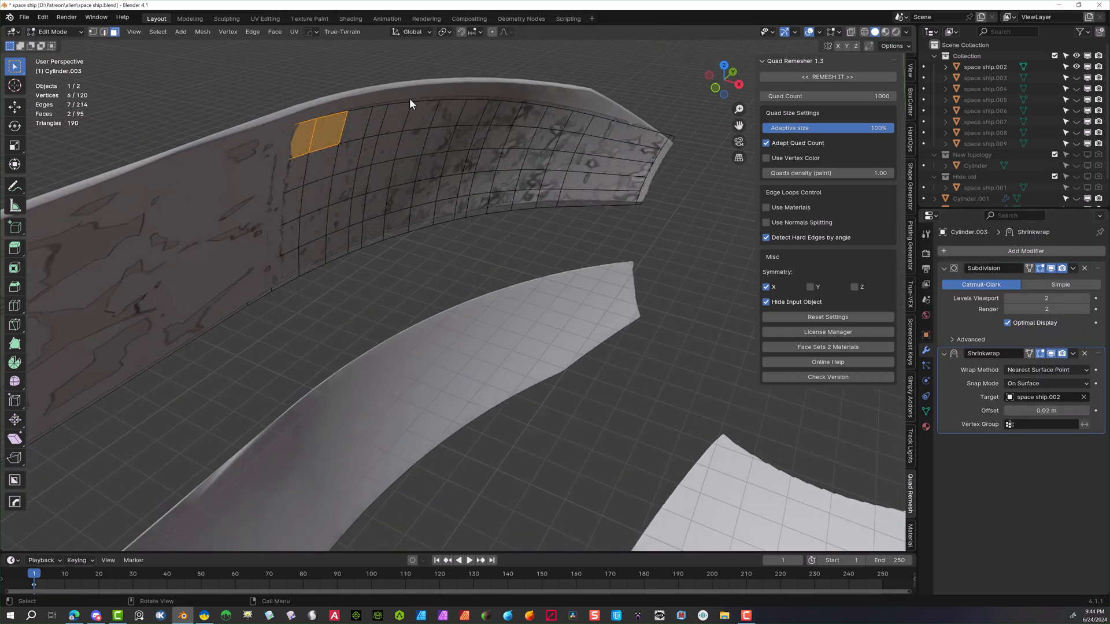
Try moving the side panel's border edges and vertices by hand onto the original's rim, then undo the moves
{"action": "middle_click_drag", "start_coordinate": [409, 99], "coordinate": [349, 190]}
{"action": "left_click", "coordinate": [515, 261], "text": "alt"}
{"action": "key", "text": "g"}
{"action": "left_click", "coordinate": [514, 255]}
{"action": "left_click", "coordinate": [550, 252]}
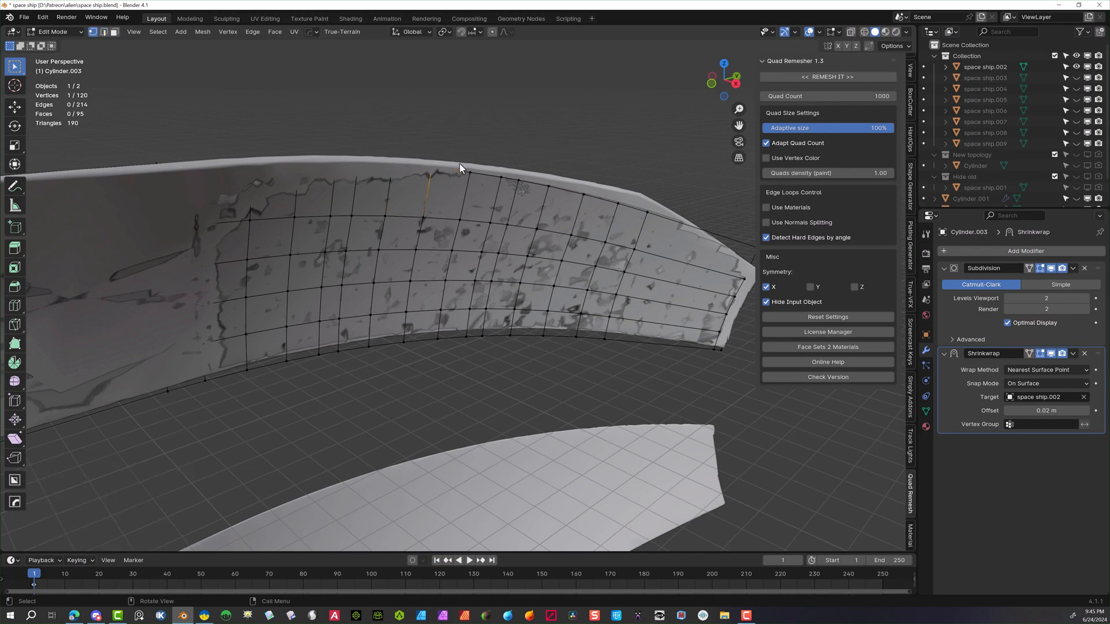
{"action": "left_click", "coordinate": [552, 225]}
{"action": "middle_click_drag", "start_coordinate": [552, 225], "coordinate": [451, 195]}
{"action": "scroll", "coordinate": [451, 195], "scroll_direction": "down", "scroll_amount": 5}
{"action": "key", "text": "ctrl+z"}
{"action": "key", "text": "ctrl+z"}
{"action": "key", "text": "ctrl+z"}
{"action": "key", "text": "ctrl+z"}
Extrude the side panel's long open edge toward the rim of the original panel
{"action": "middle_click_drag", "start_coordinate": [328, 246], "coordinate": [359, 290]}
{"action": "scroll", "coordinate": [586, 259], "scroll_direction": "up", "scroll_amount": 5}
{"action": "left_click", "coordinate": [358, 290], "text": "alt"}
{"action": "key", "text": "e"}
{"action": "left_click", "coordinate": [386, 224]}
Move individual vertices of the extruded edge onto the original panel's upper rim in vertex selection mode
{"action": "key", "text": "1"}
{"action": "left_click", "coordinate": [603, 319]}
{"action": "key", "text": "g"}
{"action": "middle_click_drag", "start_coordinate": [686, 268], "coordinate": [585, 275]}
{"action": "key", "text": "g"}
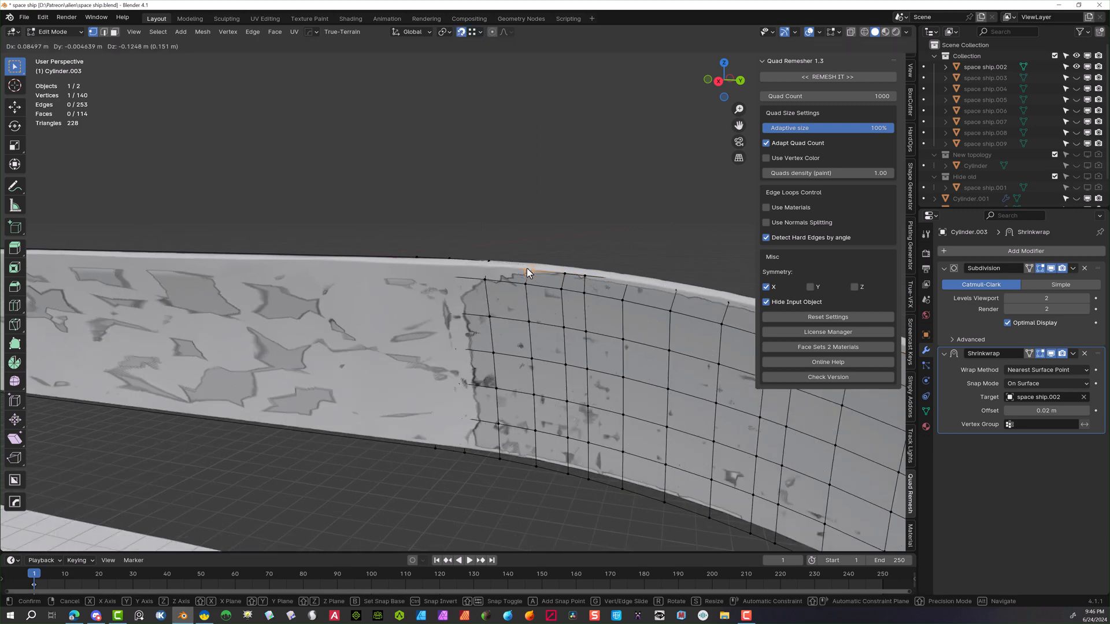
{"action": "middle_click_drag", "start_coordinate": [678, 295], "coordinate": [477, 286], "text": "alt"}
{"action": "left_click", "coordinate": [476, 287]}
{"action": "left_click", "coordinate": [503, 330]}
{"action": "key", "text": "g"}
{"action": "left_click", "coordinate": [508, 328]}
Adjust the snapping settings and move more upper border vertices onto the original's rim toward the narrow tip
{"action": "left_click", "coordinate": [462, 32]}
{"action": "left_click", "coordinate": [475, 32]}
{"action": "key", "text": "g"}
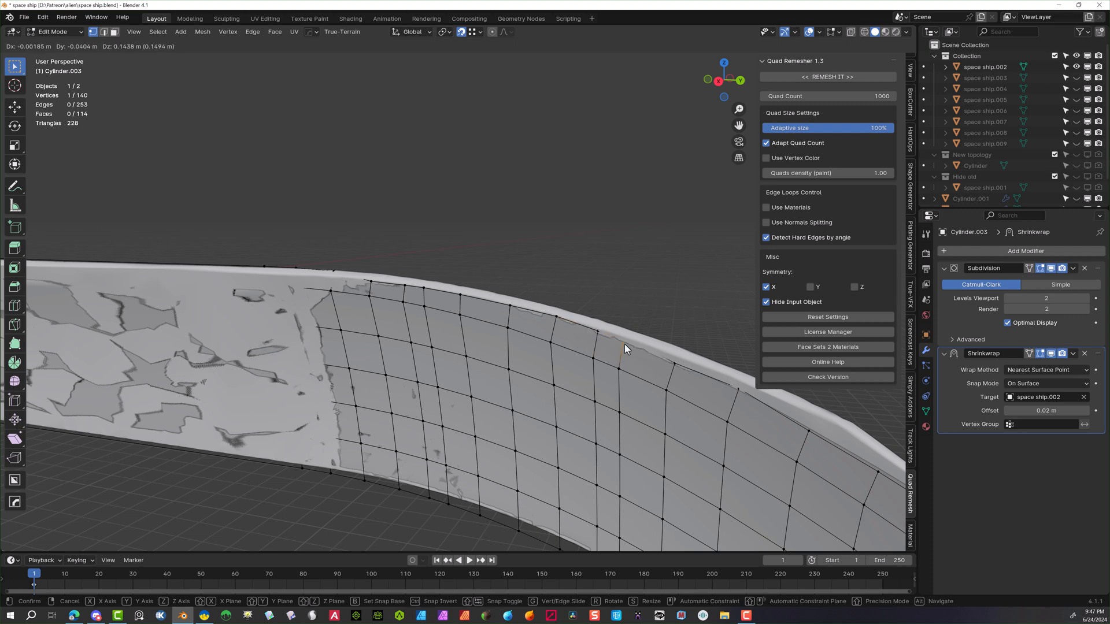
{"action": "left_click", "coordinate": [745, 395]}
{"action": "key", "text": "g"}
{"action": "scroll", "coordinate": [706, 387], "scroll_direction": "down", "scroll_amount": 1, "text": "alt"}
{"action": "left_click", "coordinate": [706, 387]}
{"action": "scroll", "coordinate": [707, 387], "scroll_direction": "down", "scroll_amount": 1}
{"action": "scroll", "coordinate": [605, 432], "scroll_direction": "down", "scroll_amount": 1}
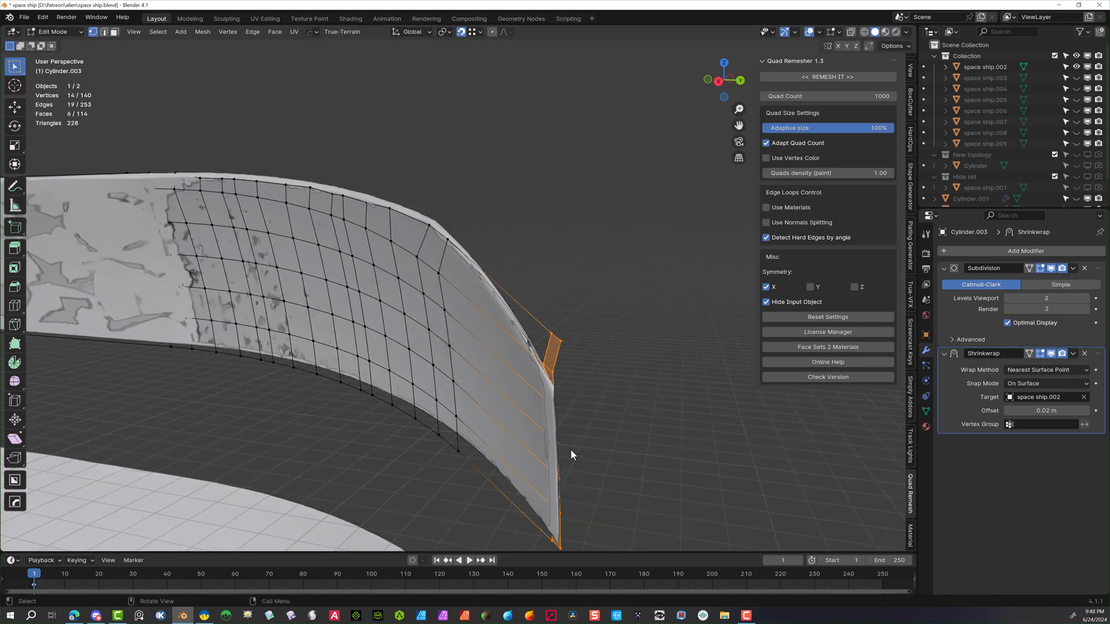
Move the vertices at the side panel's narrow tip onto the end edge of the original panel
{"action": "left_click", "coordinate": [554, 453]}
{"action": "left_click", "coordinate": [553, 514]}
{"action": "key", "text": "g"}
{"action": "left_click", "coordinate": [551, 530]}
{"action": "left_click", "coordinate": [546, 383]}
{"action": "key", "text": "g"}
{"action": "left_click", "coordinate": [557, 418]}
{"action": "middle_click_drag", "start_coordinate": [557, 418], "coordinate": [528, 413]}
Move three border vertices near the side panel's tip onto the edge of the original panel
{"action": "left_click", "coordinate": [626, 386]}
{"action": "key", "text": "g"}
{"action": "left_click", "coordinate": [616, 435]}
{"action": "left_click", "coordinate": [510, 357]}
{"action": "key", "text": "g"}
{"action": "left_click", "coordinate": [483, 412]}
{"action": "left_click", "coordinate": [520, 451]}
{"action": "key", "text": "g"}
{"action": "left_click", "coordinate": [484, 483]}
Align the remaining lower border vertices with the original's edge, working back toward the panel's long straight section
{"action": "scroll", "coordinate": [587, 435], "scroll_direction": "down", "scroll_amount": 1}
{"action": "left_click", "coordinate": [508, 485]}
{"action": "key", "text": "g"}
{"action": "left_click", "coordinate": [470, 491]}
{"action": "left_click", "coordinate": [519, 487]}
{"action": "middle_click_drag", "start_coordinate": [527, 426], "coordinate": [384, 432]}
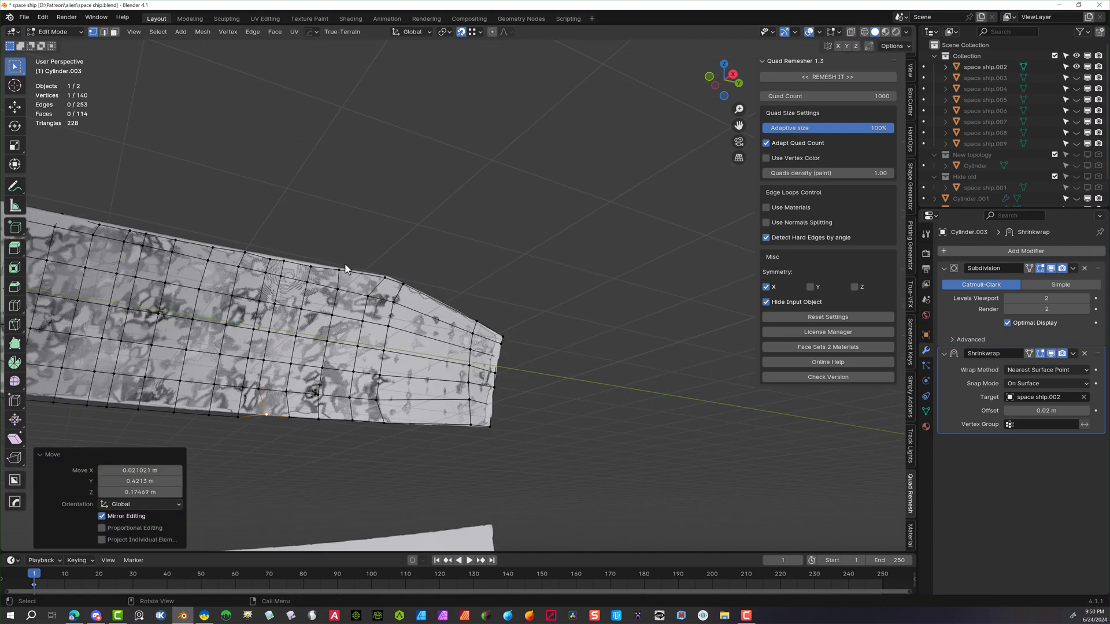
{"action": "middle_click_drag", "start_coordinate": [444, 274], "coordinate": [858, 260], "text": "shift"}
{"action": "left_click", "coordinate": [376, 364]}
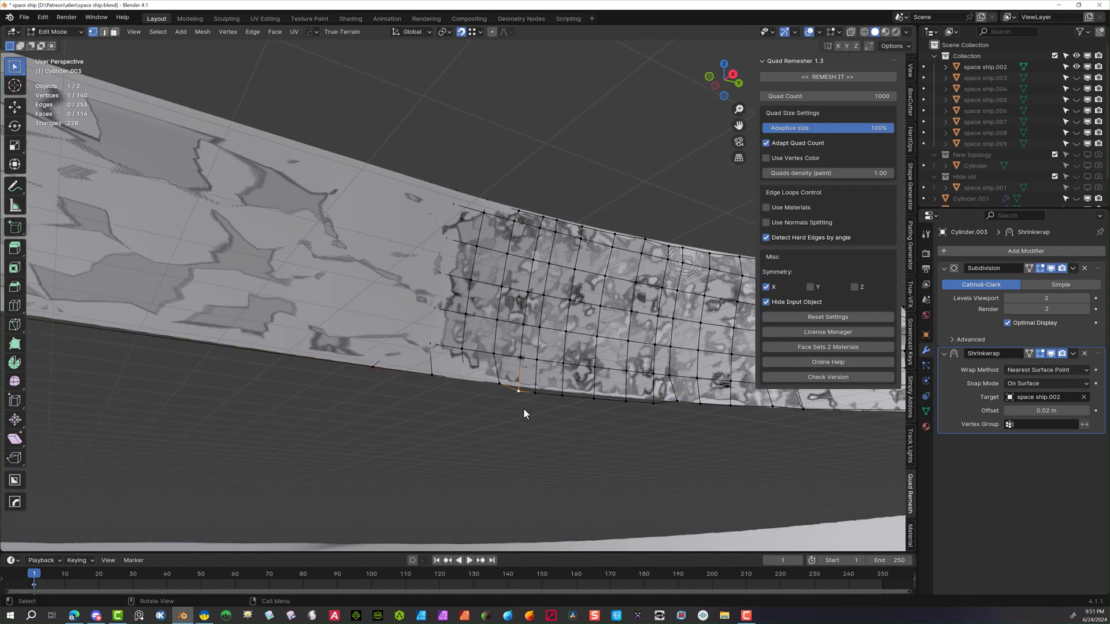
{"action": "left_click", "coordinate": [457, 399]}
{"action": "scroll", "coordinate": [458, 399], "scroll_direction": "down", "scroll_amount": 3}
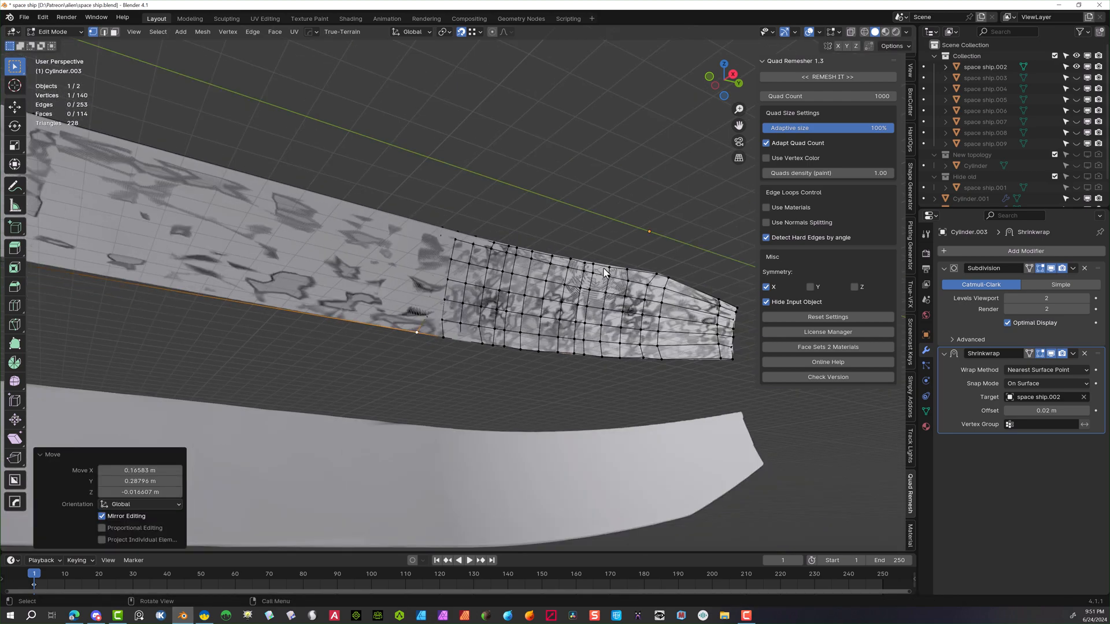
Move border vertices on both long edges near the start of the panel's dense grid onto the original's outline
{"action": "scroll", "coordinate": [459, 286], "scroll_direction": "up", "scroll_amount": 2}
{"action": "left_click", "coordinate": [648, 258]}
{"action": "key", "text": "g"}
{"action": "left_click", "coordinate": [463, 225]}
{"action": "scroll", "coordinate": [475, 289], "scroll_direction": "down", "scroll_amount": 2}
{"action": "left_click", "coordinate": [480, 342]}
{"action": "middle_click_drag", "start_coordinate": [485, 127], "coordinate": [541, 229]}
{"action": "left_click", "coordinate": [519, 208]}
{"action": "key", "text": "g"}
{"action": "left_click", "coordinate": [471, 238]}
{"action": "left_click", "coordinate": [471, 238]}
{"action": "key", "text": "g"}
{"action": "left_click", "coordinate": [460, 258]}
Slide upper border vertices along the Y axis and onto the rim where the straight section meets the dense grid
{"action": "middle_click_drag", "start_coordinate": [460, 258], "coordinate": [328, 255]}
{"action": "scroll", "coordinate": [460, 269], "scroll_direction": "up", "scroll_amount": 4}
{"action": "key", "text": "g"}
{"action": "key", "text": "y"}
{"action": "left_click", "coordinate": [406, 282]}
{"action": "key", "text": "g"}
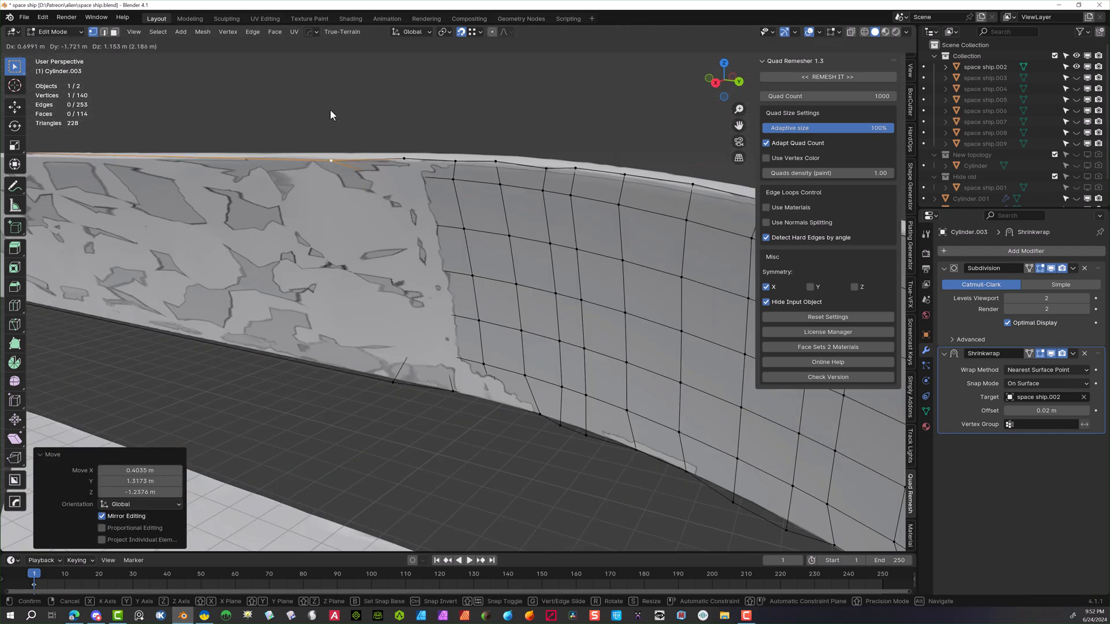
{"action": "left_click", "coordinate": [341, 179]}
Move interior vertices beside the dense grid into line with the new cross column on the original's surface
{"action": "left_click", "coordinate": [343, 260]}
{"action": "key", "text": "g"}
{"action": "left_click", "coordinate": [427, 289]}
{"action": "key", "text": "g"}
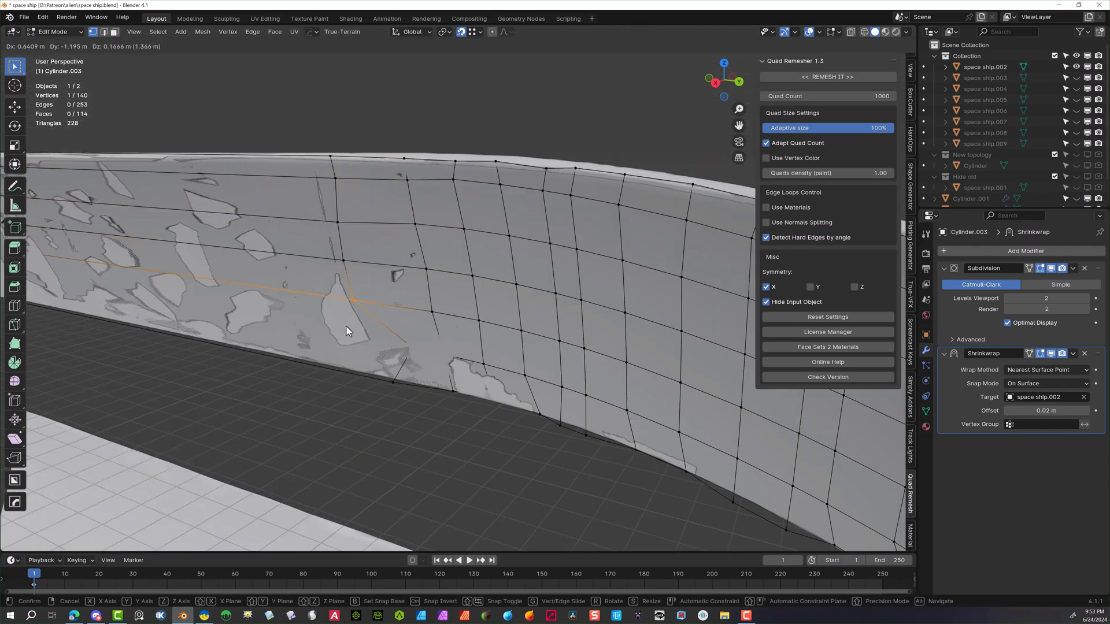
{"action": "left_click", "coordinate": [429, 397]}
Move the lower border vertices toward the narrow tip onto the original's lower edge
{"action": "left_click", "coordinate": [786, 529]}
{"action": "key", "text": "g"}
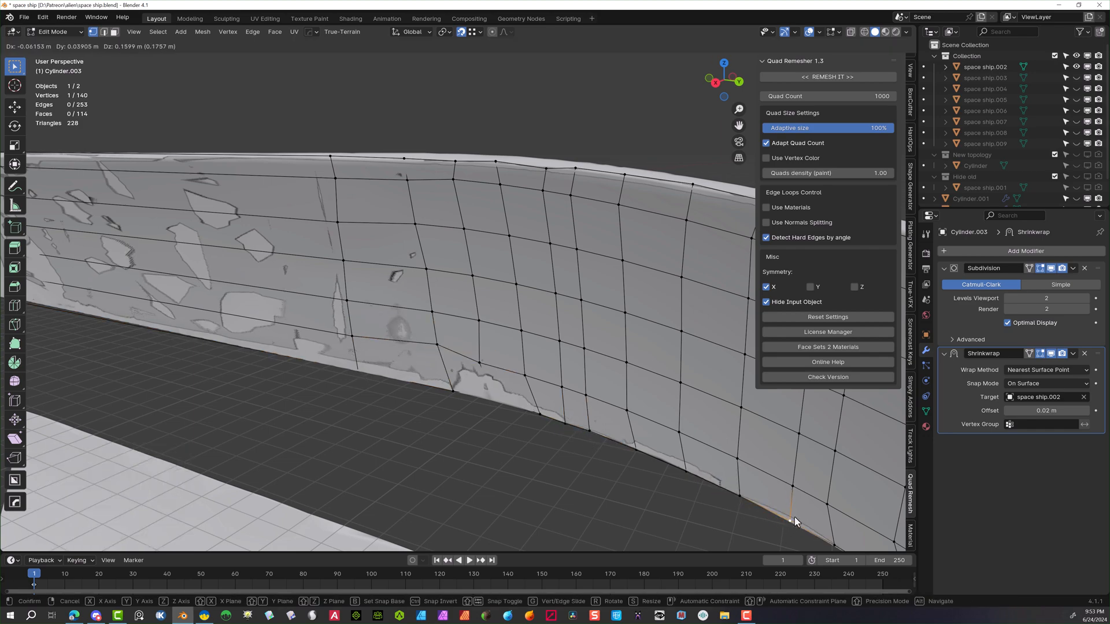
{"action": "left_click", "coordinate": [792, 518]}
{"action": "scroll", "coordinate": [712, 470], "scroll_direction": "down", "scroll_amount": 3}
{"action": "left_click", "coordinate": [716, 469]}
{"action": "scroll", "coordinate": [694, 460], "scroll_direction": "down", "scroll_amount": 3}
{"action": "left_click", "coordinate": [665, 445]}
{"action": "key", "text": "g"}
{"action": "left_click", "coordinate": [733, 427]}
Reposition an upper border vertex near the start of the panel's curve along the original's rim
{"action": "left_click", "coordinate": [496, 239]}
{"action": "key", "text": "g"}
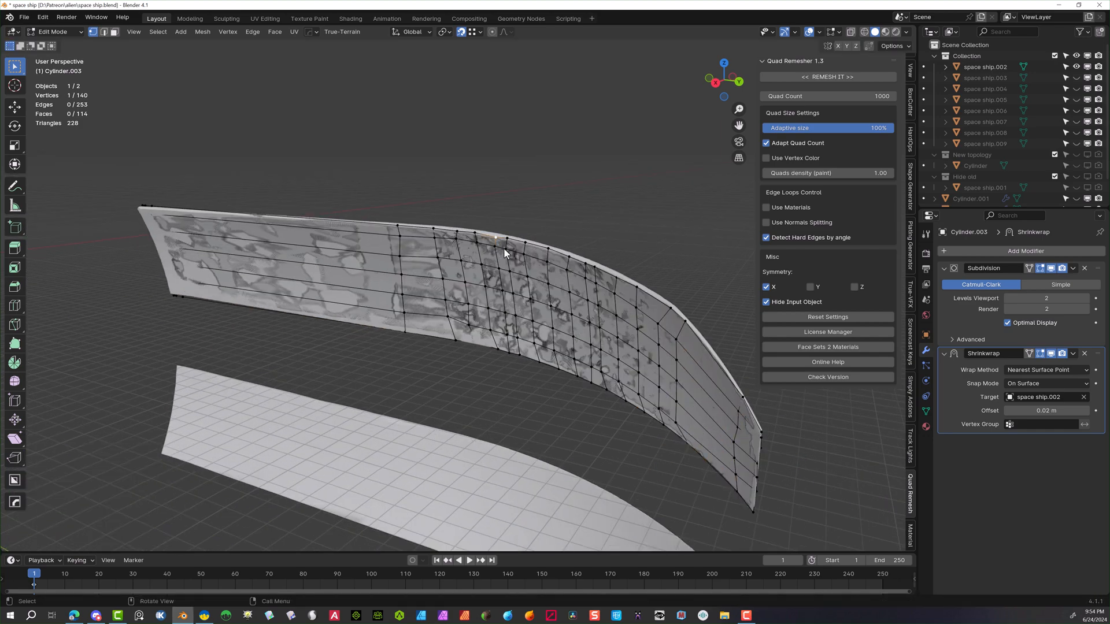
{"action": "left_click", "coordinate": [496, 239]}
{"action": "middle_click_drag", "start_coordinate": [496, 239], "coordinate": [370, 221]}
{"action": "left_click_drag", "start_coordinate": [370, 220], "coordinate": [243, 338]}
{"action": "key", "text": "KP_1"}
{"action": "key", "text": "g"}
Move the border vertices near the panel's wide end toward the original's rim
{"action": "scroll", "coordinate": [508, 345], "scroll_direction": "down", "scroll_amount": 5}
{"action": "middle_click_drag", "start_coordinate": [460, 186], "coordinate": [486, 313]}
{"action": "scroll", "coordinate": [485, 314], "scroll_direction": "up", "scroll_amount": 5}
{"action": "left_click", "coordinate": [317, 442]}
{"action": "key", "text": "g"}
{"action": "left_click", "coordinate": [370, 404]}
{"action": "scroll", "coordinate": [405, 359], "scroll_direction": "down", "scroll_amount": 6}
{"action": "scroll", "coordinate": [520, 109], "scroll_direction": "down", "scroll_amount": 4}
{"action": "scroll", "coordinate": [273, 209], "scroll_direction": "up", "scroll_amount": 5}
{"action": "left_click", "coordinate": [273, 208]}
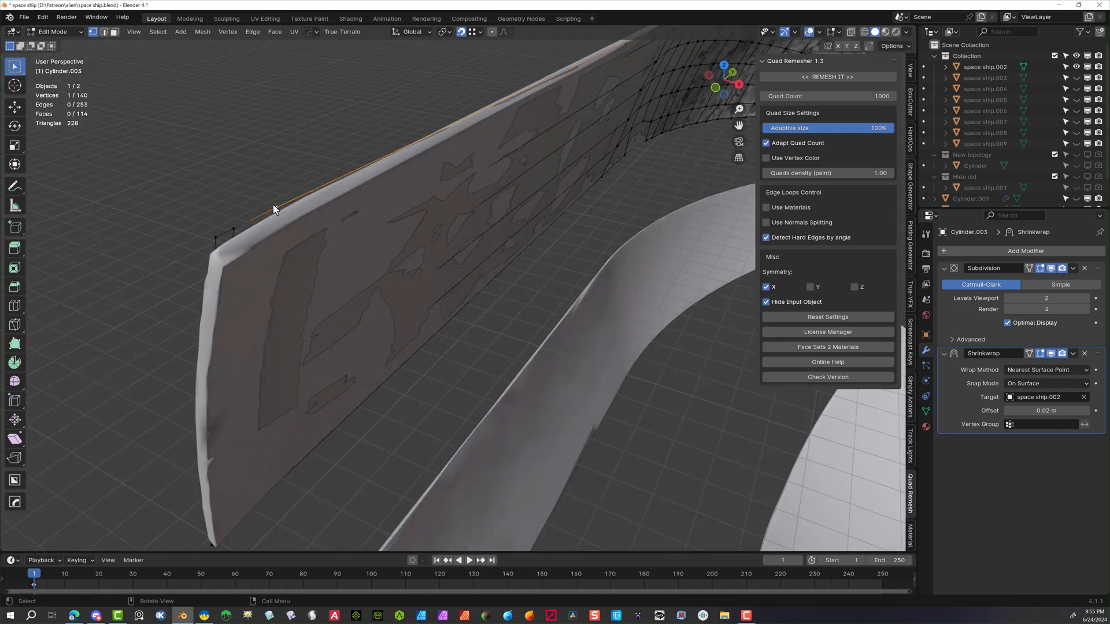
Spread the interior vertices near the wide end over the original's surface to form even quads
{"action": "left_click", "coordinate": [303, 265]}
{"action": "key", "text": "g"}
{"action": "left_click", "coordinate": [307, 296]}
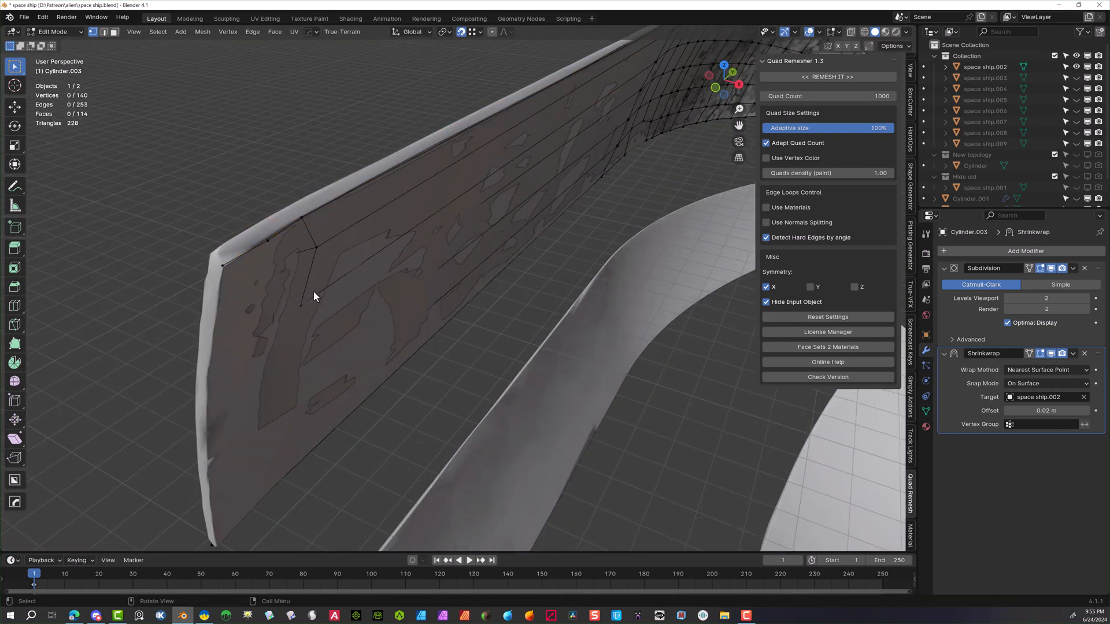
{"action": "left_click", "coordinate": [252, 429]}
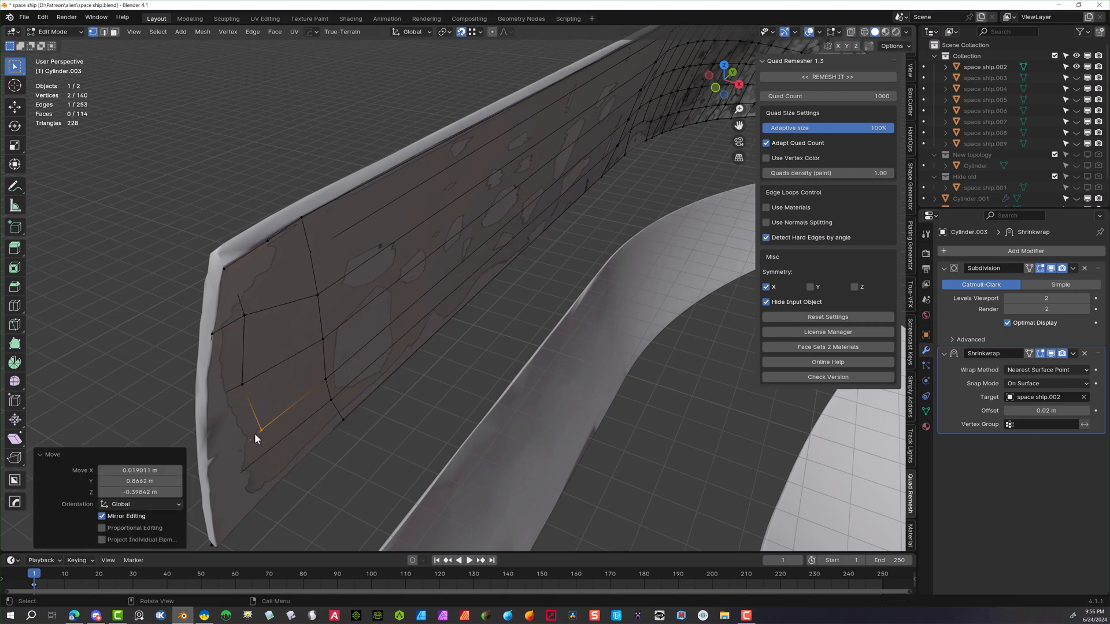
{"action": "middle_click_drag", "start_coordinate": [283, 481], "coordinate": [252, 444]}
{"action": "left_click_drag", "start_coordinate": [111, 259], "coordinate": [70, 310]}
{"action": "key", "text": "g"}
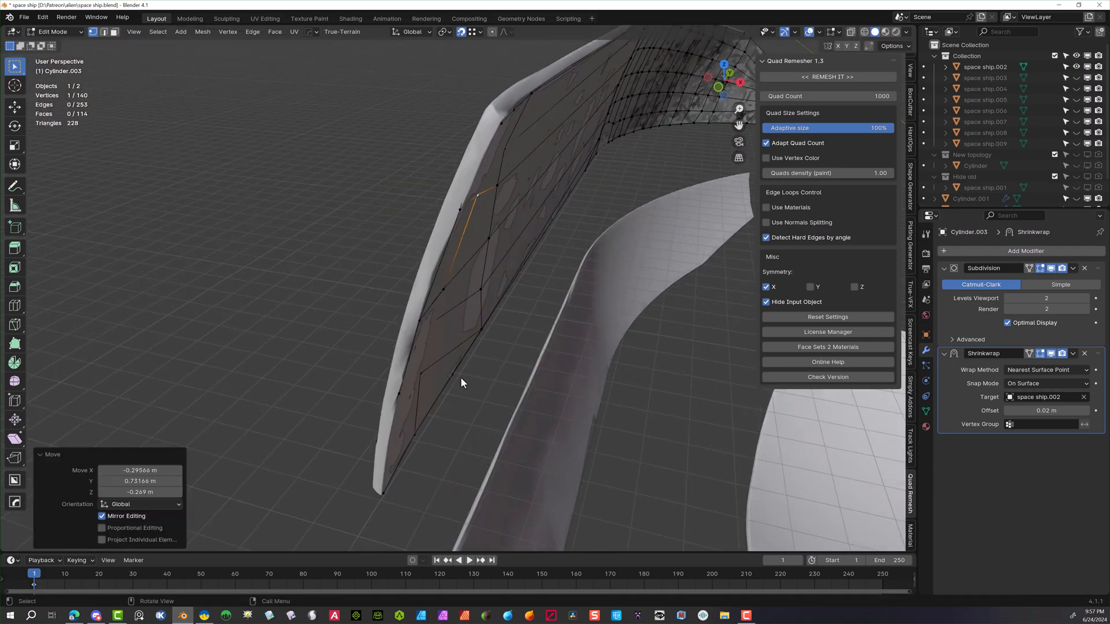
Reposition the interior and lower corner vertices at the wide end with the original panel hidden
{"action": "middle_click_drag", "start_coordinate": [434, 238], "coordinate": [323, 191]}
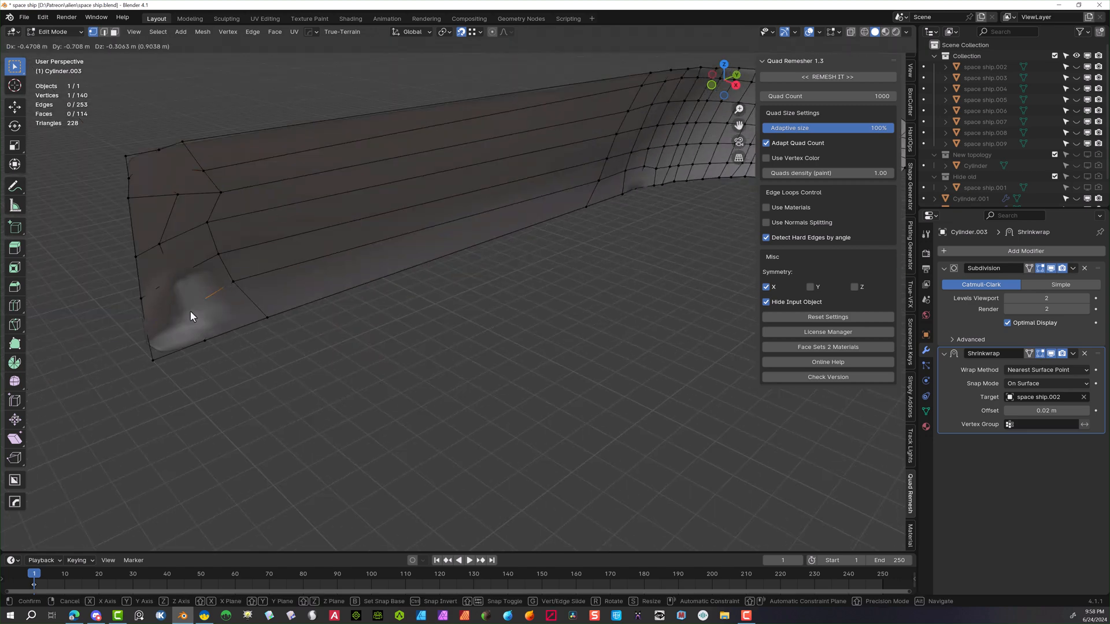
{"action": "key", "text": "g"}
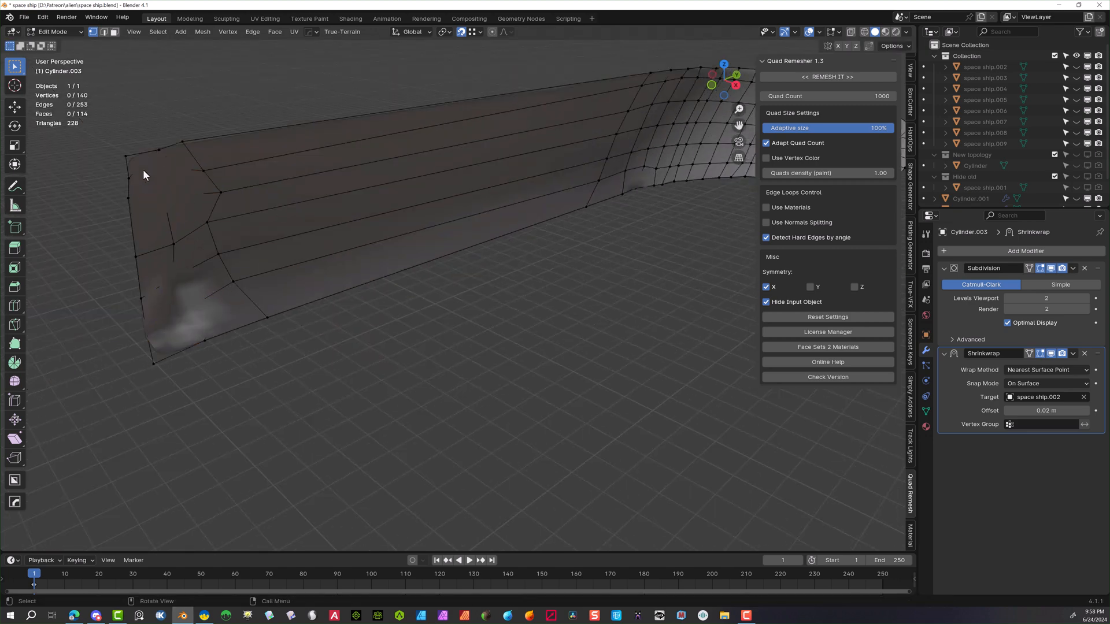
{"action": "left_click", "coordinate": [154, 363]}
{"action": "key", "text": "g"}
{"action": "left_click", "coordinate": [304, 294]}
Even out the interior and lower border vertices around the wide end, moving the last one along the X axis
{"action": "middle_click_drag", "start_coordinate": [304, 293], "coordinate": [597, 315]}
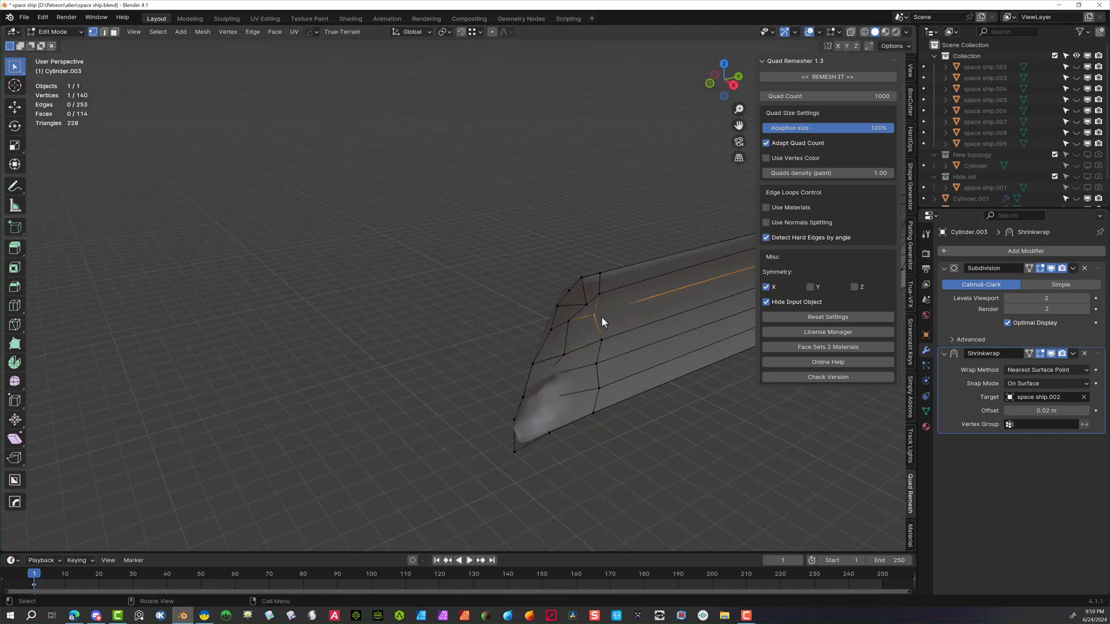
{"action": "left_click", "coordinate": [580, 351]}
{"action": "key", "text": "g"}
{"action": "left_click", "coordinate": [593, 345]}
{"action": "left_click", "coordinate": [560, 427]}
{"action": "key", "text": "g"}
{"action": "left_click", "coordinate": [581, 416]}
{"action": "left_click", "coordinate": [596, 419]}
{"action": "key", "text": "g"}
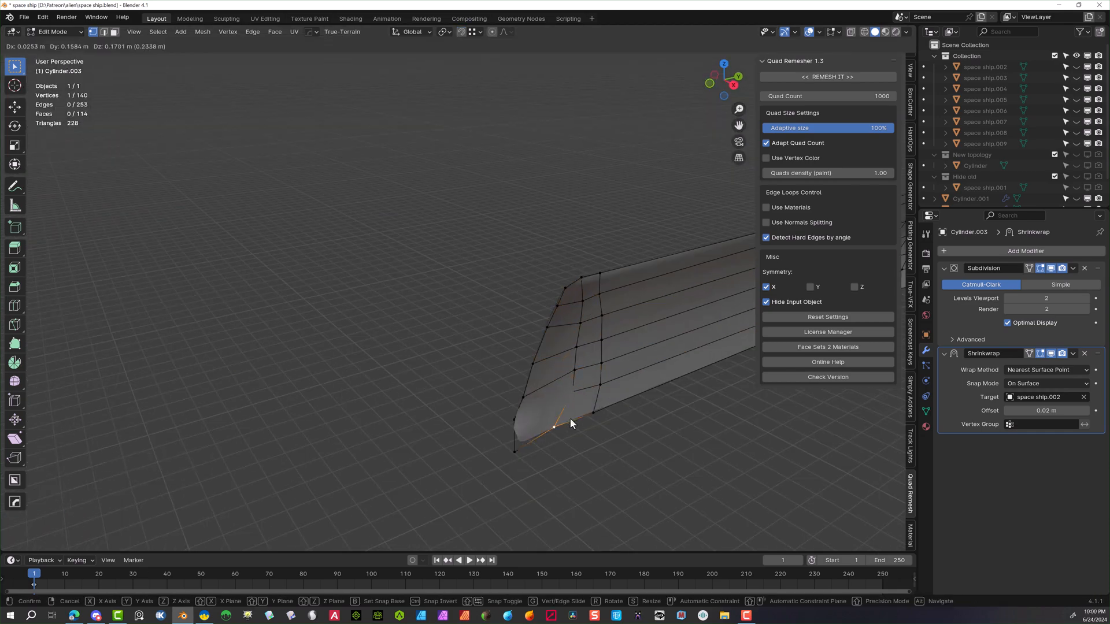
{"action": "key", "text": "x"}
{"action": "left_click", "coordinate": [512, 422]}
Shift a misaligned interior vertex near the wide end along the X axis to flatten the panel surface
{"action": "middle_click_drag", "start_coordinate": [512, 422], "coordinate": [666, 370]}
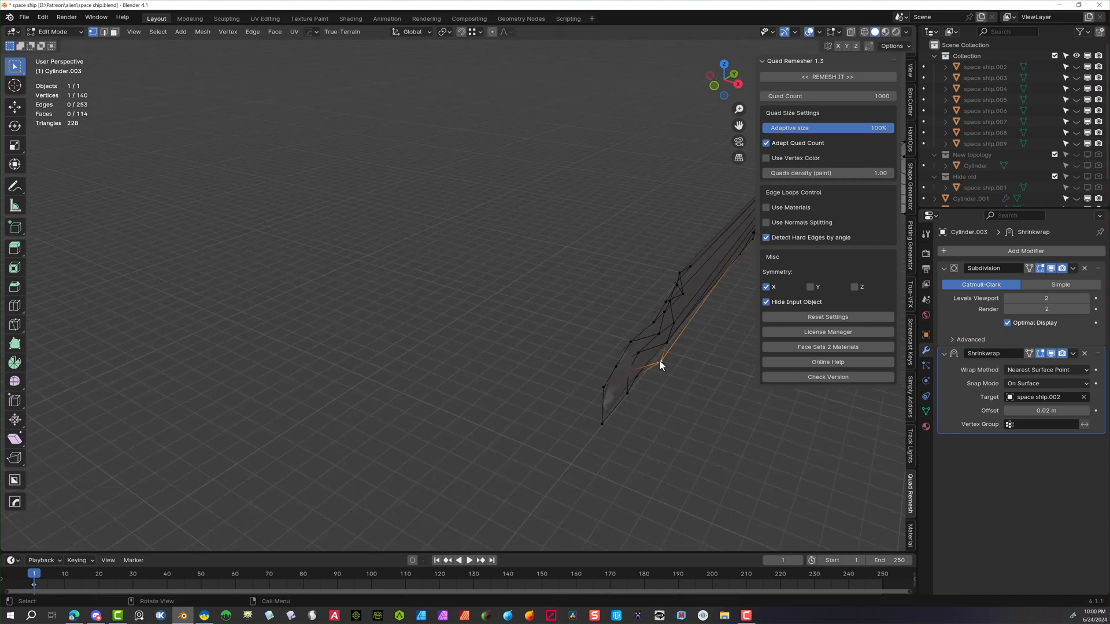
{"action": "left_click", "coordinate": [669, 341]}
{"action": "key", "text": "g"}
{"action": "key", "text": "x"}
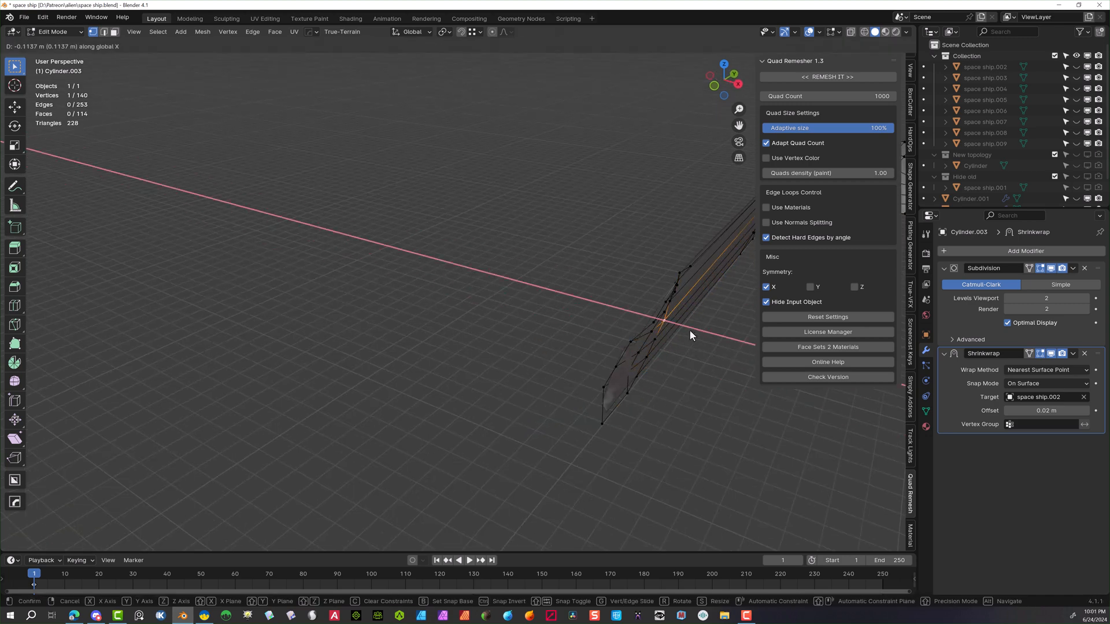
{"action": "left_click", "coordinate": [693, 332]}
Adjust the remaining vertices at the wide end from the panel's outer side and clear the selection
{"action": "middle_click_drag", "start_coordinate": [693, 332], "coordinate": [544, 254]}
{"action": "left_click", "coordinate": [541, 245]}
{"action": "key", "text": "g"}
{"action": "left_click", "coordinate": [512, 264]}
{"action": "key", "text": "g"}
{"action": "left_click", "coordinate": [555, 366]}
{"action": "middle_click_drag", "start_coordinate": [601, 151], "coordinate": [351, 138]}
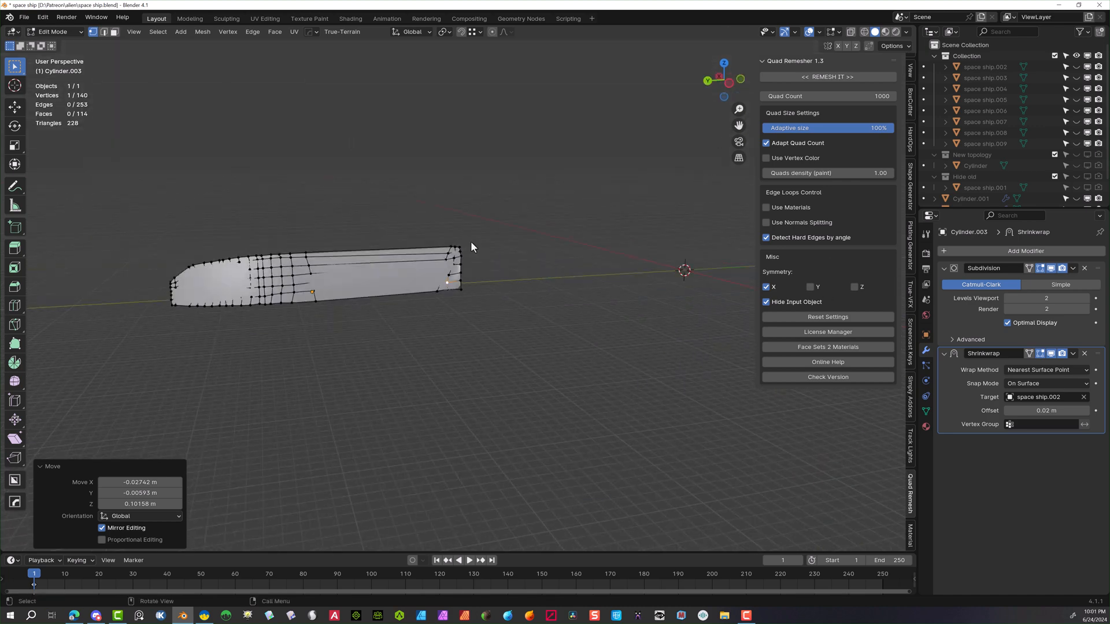
{"action": "scroll", "coordinate": [410, 286], "scroll_direction": "up", "scroll_amount": 5}
{"action": "key", "text": "g"}
{"action": "left_click", "coordinate": [403, 236]}
{"action": "key", "text": "alt+a"}
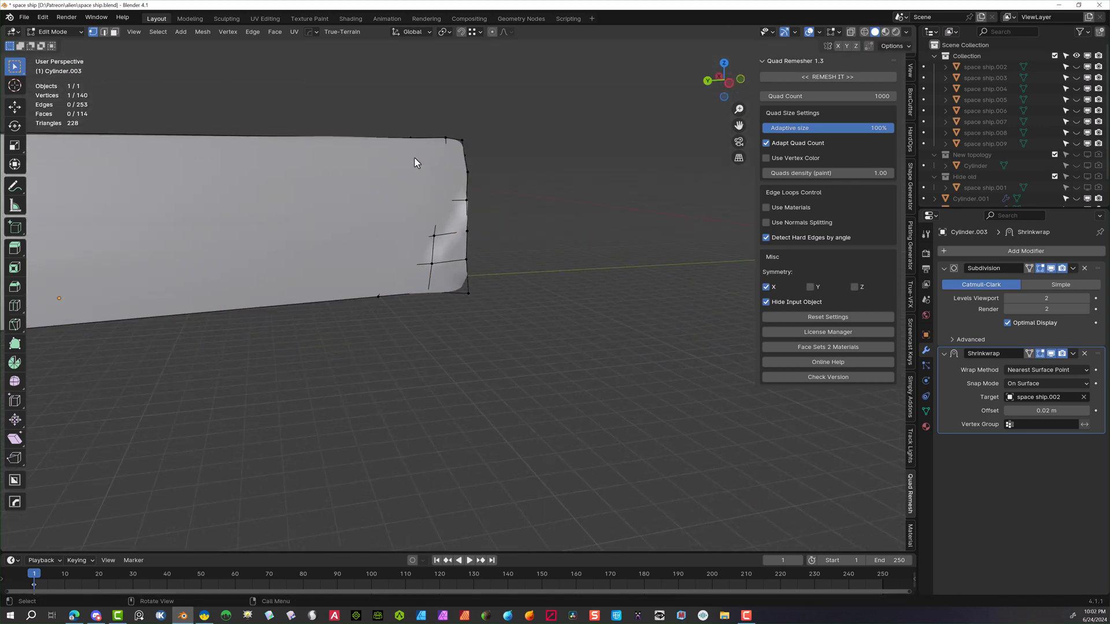
{"action": "scroll", "coordinate": [404, 178], "scroll_direction": "down", "scroll_amount": 4}
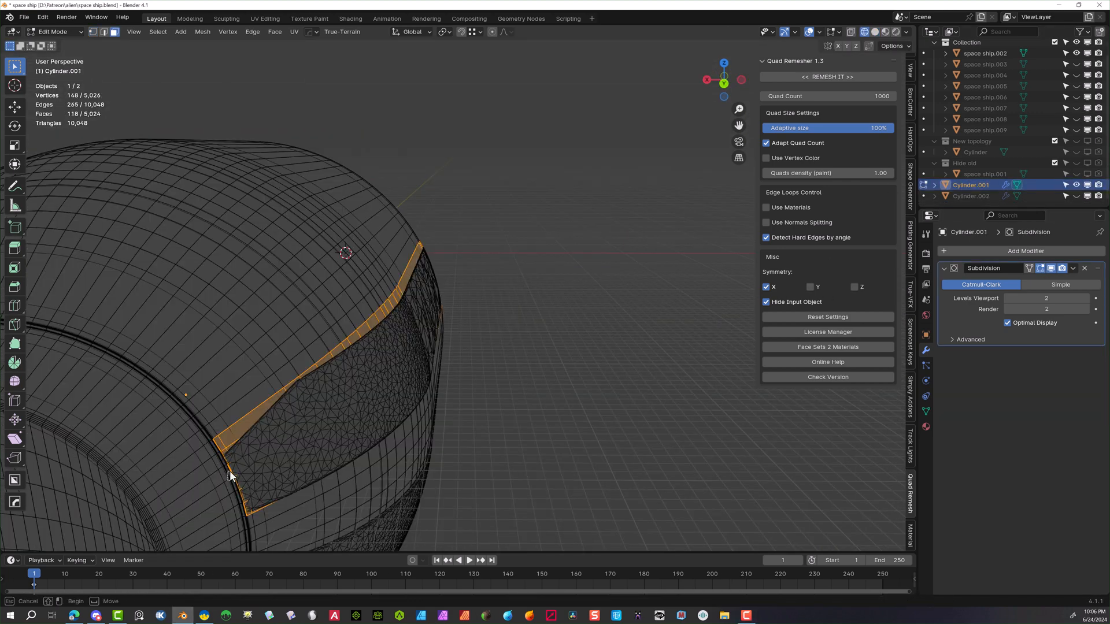
Duplicate the selected capsule faces around the side panel in place and separate the copy into its own object
{"action": "key", "text": "shift+d"}
{"action": "right_click", "coordinate": [597, 179]}
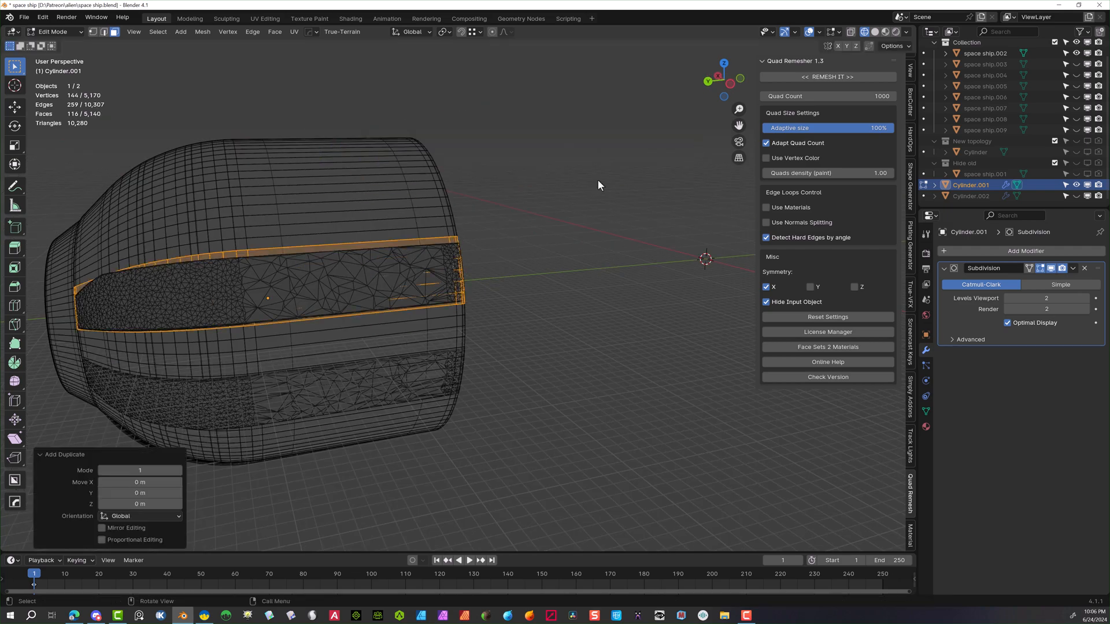
{"action": "left_click", "coordinate": [202, 32]}
{"action": "mouse_move", "coordinate": [232, 134]}
{"action": "left_click", "coordinate": [329, 135]}
{"action": "scroll", "coordinate": [440, 261], "scroll_direction": "up", "scroll_amount": 3}
{"action": "middle_click_drag", "start_coordinate": [432, 252], "coordinate": [567, 372]}
Isolate the separated faces alongside the original panels and open Cylinder.003 for face editing
{"action": "left_click", "coordinate": [1076, 54]}
{"action": "left_click", "coordinate": [1076, 185]}
{"action": "scroll", "coordinate": [1076, 104], "scroll_direction": "up", "scroll_amount": 1}
{"action": "left_click", "coordinate": [1076, 66]}
{"action": "left_click_drag", "start_coordinate": [15, 66], "coordinate": [64, 115]}
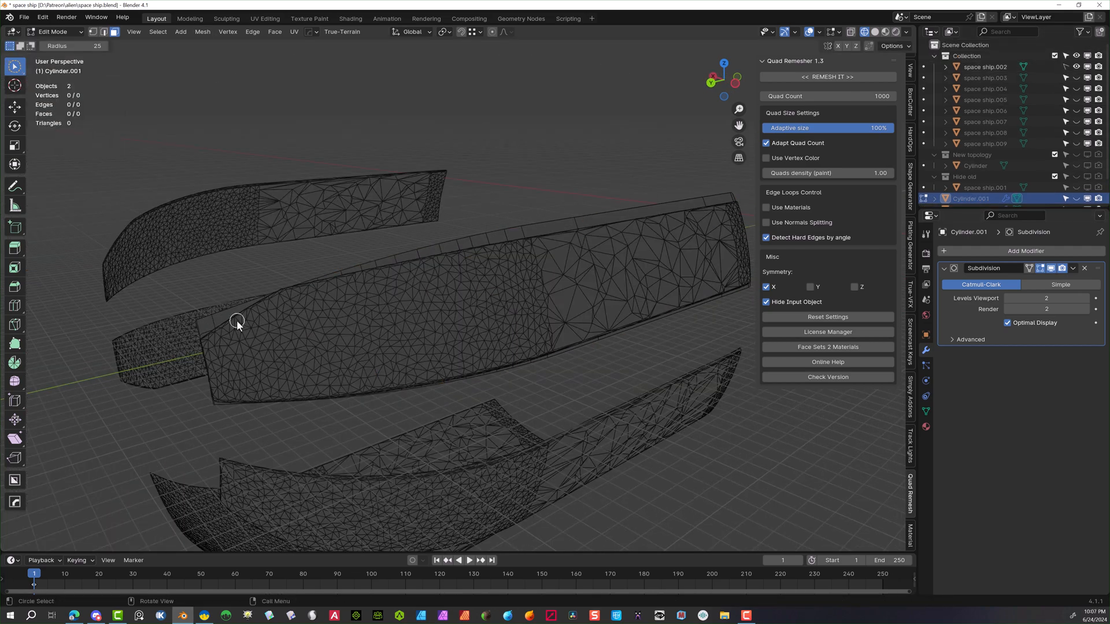
{"action": "scroll", "coordinate": [982, 174], "scroll_direction": "down", "scroll_amount": 1}
{"action": "left_click", "coordinate": [971, 196]}
{"action": "key", "text": "Tab"}
{"action": "left_click", "coordinate": [405, 258]}
{"action": "key", "text": "Tab"}
{"action": "left_click", "coordinate": [202, 322]}
Try to trim the separated piece by deleting the surplus faces at its corners and ends
{"action": "middle_click_drag", "start_coordinate": [509, 214], "coordinate": [565, 188]}
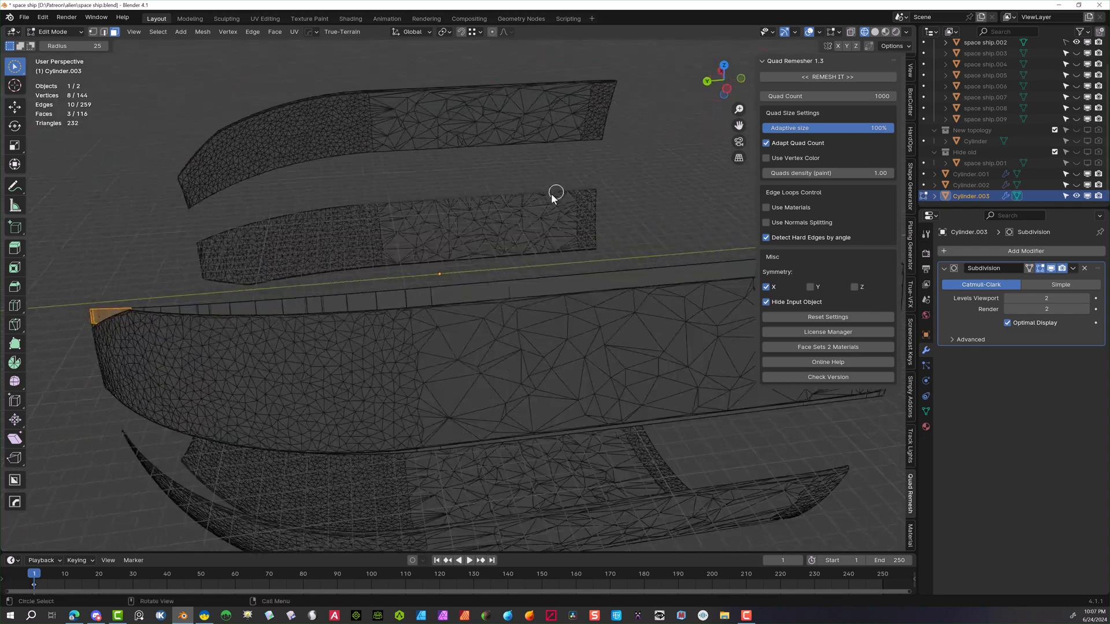
{"action": "scroll", "coordinate": [565, 189], "scroll_direction": "up", "scroll_amount": 1}
{"action": "key", "text": "x"}
{"action": "left_click", "coordinate": [517, 225]}
{"action": "left_click_drag", "start_coordinate": [382, 294], "coordinate": [536, 279]}
{"action": "scroll", "coordinate": [536, 279], "scroll_direction": "down", "scroll_amount": 1}
{"action": "left_click_drag", "start_coordinate": [739, 125], "coordinate": [514, 145]}
{"action": "key", "text": "x"}
{"action": "left_click", "coordinate": [529, 232]}
Compare the trimmed piece with the original panel and select a face loop along its border
{"action": "middle_click_drag", "start_coordinate": [529, 233], "coordinate": [682, 45]}
{"action": "left_click", "coordinate": [1076, 42]}
{"action": "left_click", "coordinate": [1076, 42]}
{"action": "middle_click_drag", "start_coordinate": [607, 150], "coordinate": [697, 159]}
{"action": "left_click_drag", "start_coordinate": [543, 221], "coordinate": [564, 231]}
{"action": "middle_click_drag", "start_coordinate": [648, 118], "coordinate": [666, 128]}
{"action": "key", "text": "alt+a"}
{"action": "left_click", "coordinate": [224, 105], "text": "alt"}
{"action": "scroll", "coordinate": [366, 300], "scroll_direction": "down", "scroll_amount": 5}
{"action": "middle_click_drag", "start_coordinate": [520, 289], "coordinate": [366, 300]}
{"action": "left_click", "coordinate": [14, 363]}
{"action": "left_click", "coordinate": [310, 205]}
{"action": "key", "text": "ctrl+z"}
{"action": "middle_click_drag", "start_coordinate": [428, 176], "coordinate": [520, 220]}
{"action": "left_click", "coordinate": [168, 46]}
{"action": "left_click_drag", "start_coordinate": [100, 111], "coordinate": [107, 105]}
{"action": "scroll", "coordinate": [299, 151], "scroll_direction": "up", "scroll_amount": 3}
{"action": "middle_click_drag", "start_coordinate": [298, 152], "coordinate": [219, 162]}
{"action": "left_click_drag", "start_coordinate": [140, 425], "coordinate": [104, 425]}
{"action": "middle_click_drag", "start_coordinate": [508, 272], "coordinate": [353, 277]}
{"action": "scroll", "coordinate": [389, 272], "scroll_direction": "down", "scroll_amount": 4}
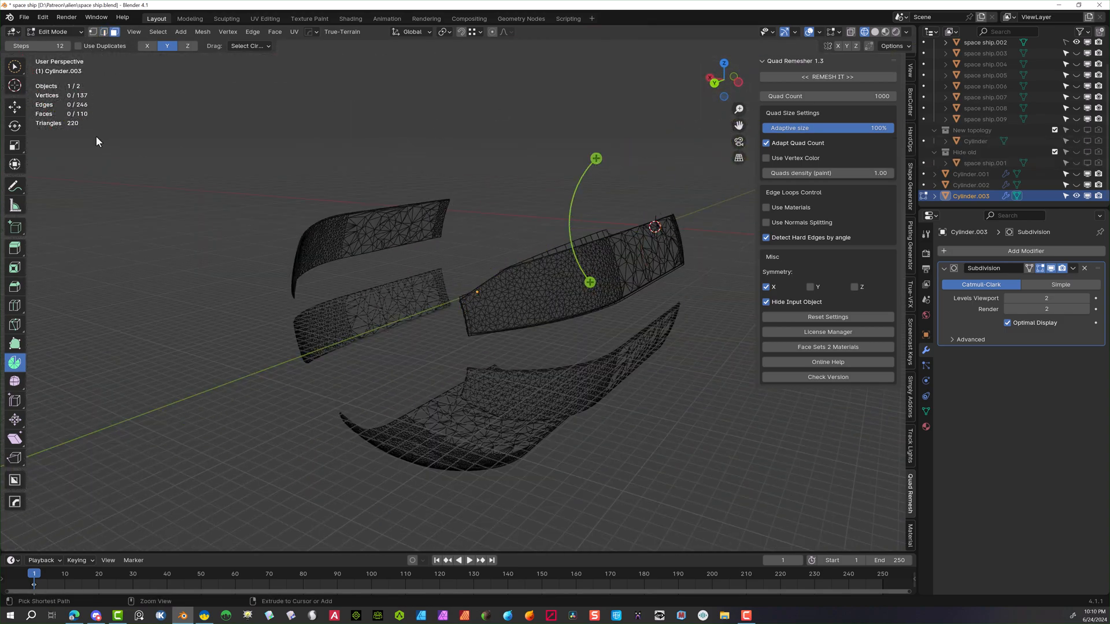
In left view, knife-cut the new panel along the original's upper edge from the wide end into the curved section
{"action": "left_click", "coordinate": [737, 82]}
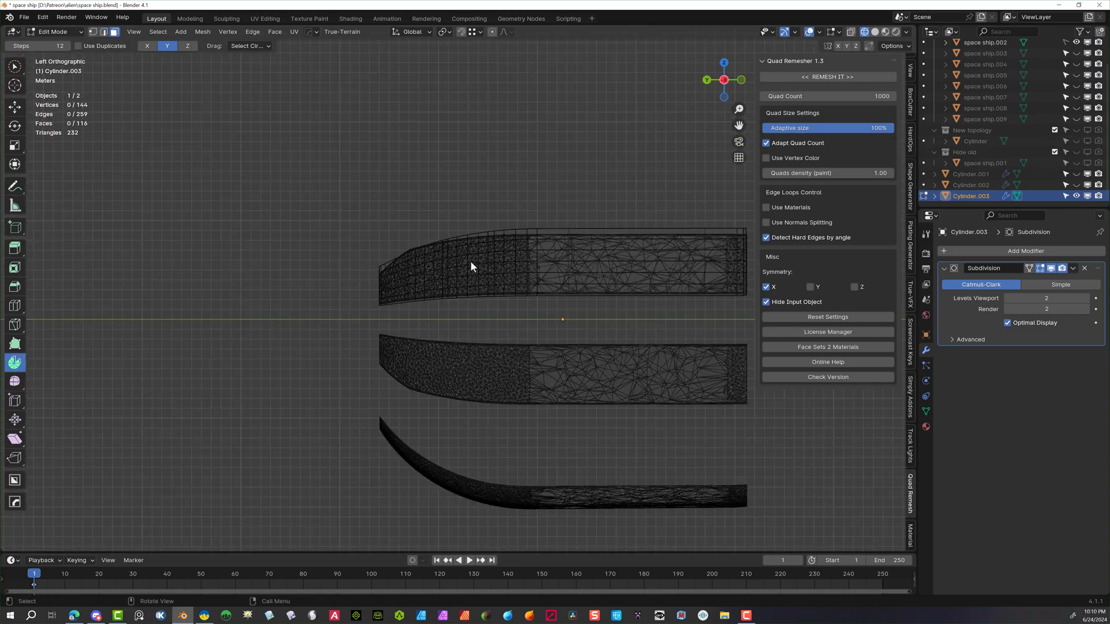
{"action": "scroll", "coordinate": [747, 236], "scroll_direction": "up", "scroll_amount": 5}
{"action": "middle_click_drag", "start_coordinate": [747, 236], "coordinate": [693, 266], "text": "shift"}
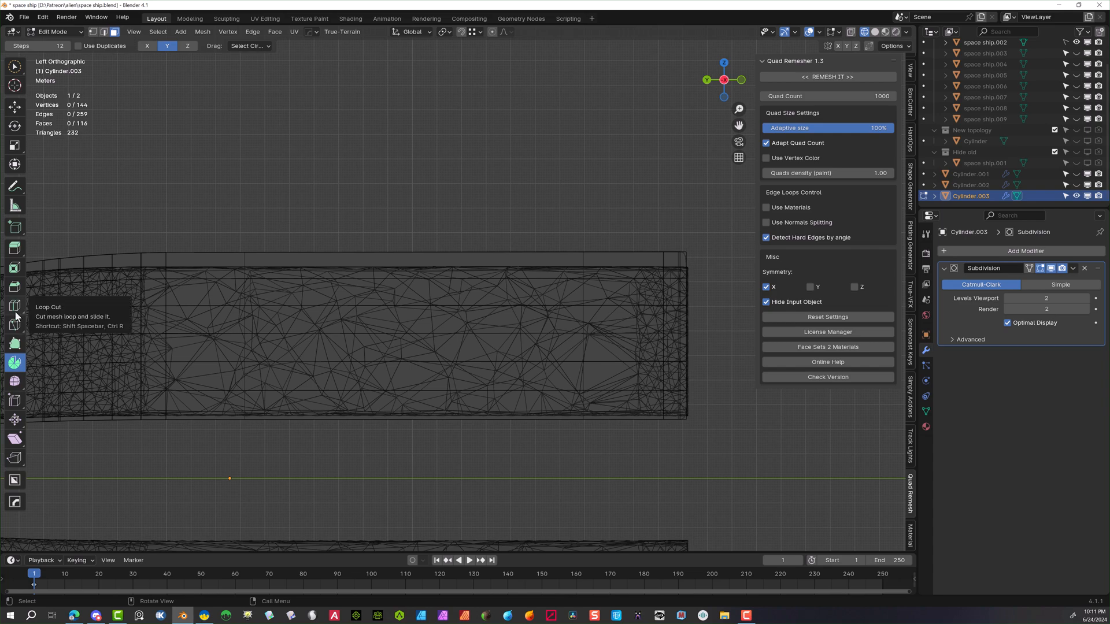
{"action": "scroll", "coordinate": [358, 244], "scroll_direction": "down", "scroll_amount": 1}
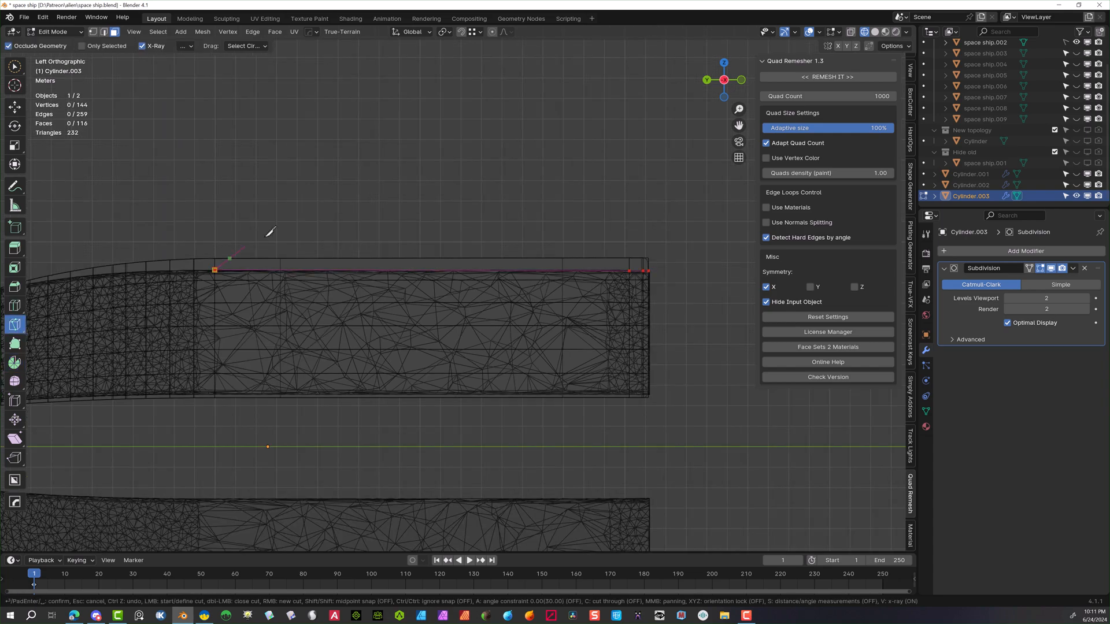
{"action": "left_click", "coordinate": [47, 280]}
{"action": "scroll", "coordinate": [151, 228], "scroll_direction": "down", "scroll_amount": 3}
{"action": "scroll", "coordinate": [151, 228], "scroll_direction": "up", "scroll_amount": 2}
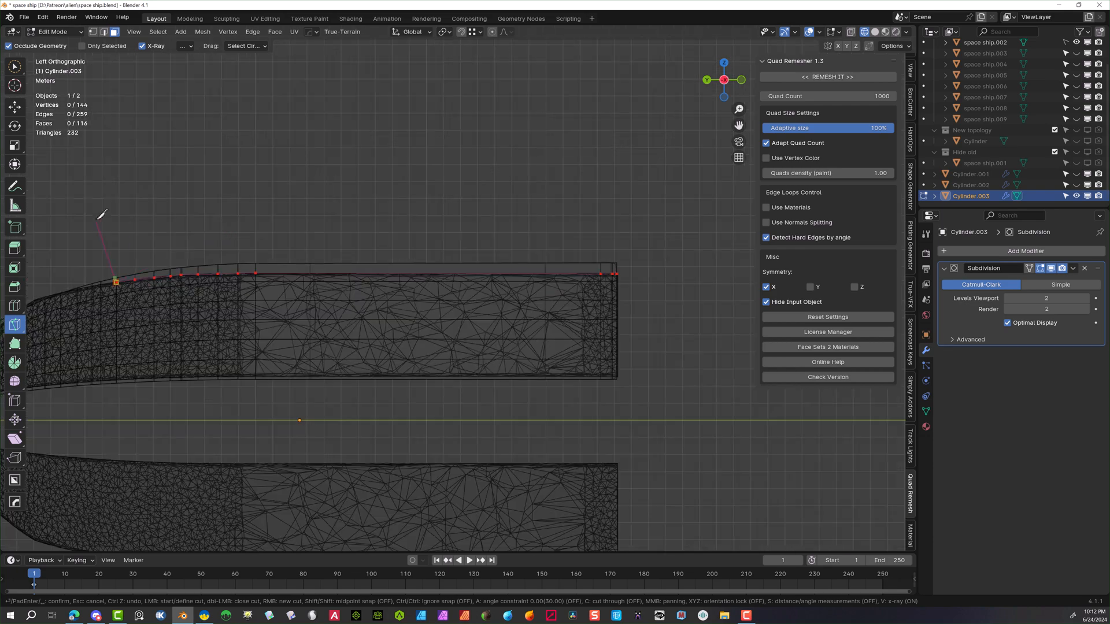
{"action": "key", "text": "Return"}
Hide the sidebar and turn off the Subdivision modifier's render and viewport display
{"action": "scroll", "coordinate": [558, 148], "scroll_direction": "down", "scroll_amount": 1}
{"action": "scroll", "coordinate": [557, 148], "scroll_direction": "up", "scroll_amount": 2}
{"action": "middle_click_drag", "start_coordinate": [111, 277], "coordinate": [257, 236], "text": "shift"}
{"action": "key", "text": "n"}
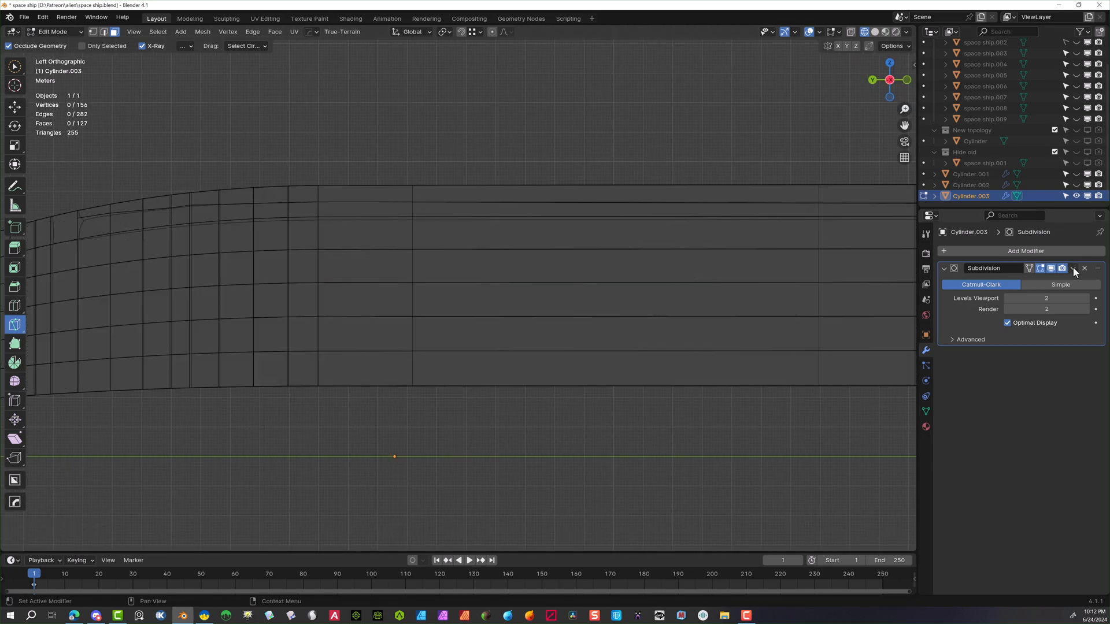
{"action": "left_click", "coordinate": [1062, 267]}
{"action": "left_click", "coordinate": [1050, 268]}
Knife-cut the new panel at its narrow tip to follow the original's upper edge
{"action": "scroll", "coordinate": [424, 181], "scroll_direction": "down", "scroll_amount": 1}
{"action": "middle_click_drag", "start_coordinate": [423, 181], "coordinate": [725, 105], "text": "shift"}
{"action": "scroll", "coordinate": [724, 105], "scroll_direction": "up", "scroll_amount": 2}
{"action": "left_click", "coordinate": [1076, 42]}
{"action": "key", "text": "Return"}
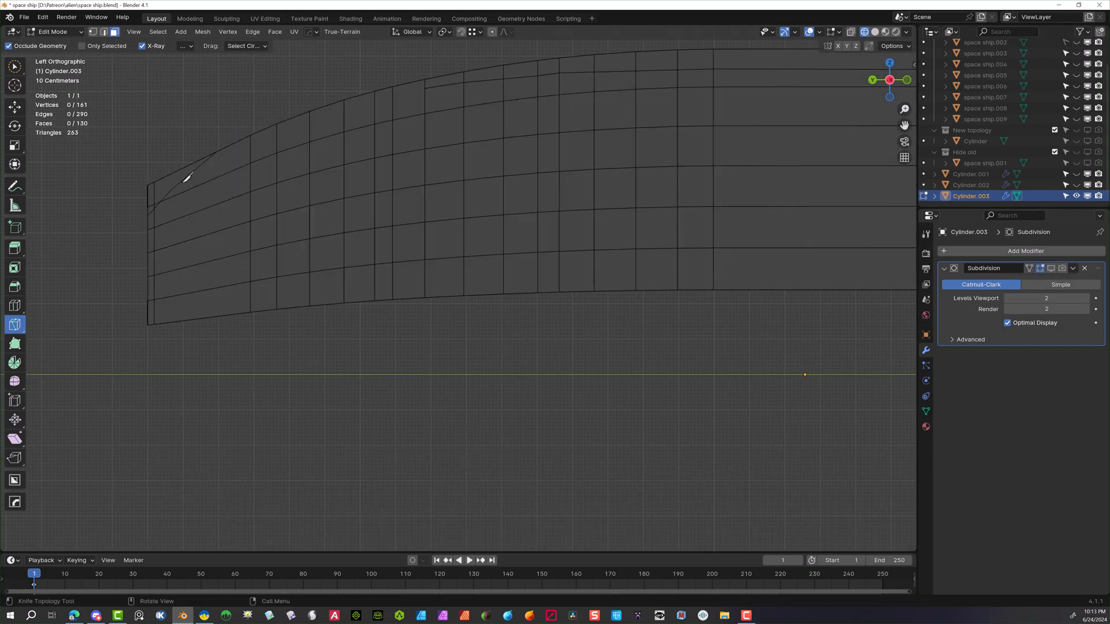
Finish knife-cutting the new panel along the original's upper edge and delete the surplus faces above the cut
{"action": "left_click_drag", "start_coordinate": [433, 81], "coordinate": [867, 61]}
{"action": "key", "text": "Escape"}
{"action": "middle_click_drag", "start_coordinate": [868, 61], "coordinate": [716, 13], "text": "shift"}
{"action": "key", "text": "x"}
{"action": "key", "text": "f"}
Show the original panel space ship.002 and knife-cut the new panel along its full lower edge
{"action": "scroll", "coordinate": [549, 59], "scroll_direction": "down", "scroll_amount": 1}
{"action": "middle_click_drag", "start_coordinate": [548, 59], "coordinate": [497, 87], "text": "shift"}
{"action": "scroll", "coordinate": [498, 87], "scroll_direction": "up", "scroll_amount": 1}
{"action": "left_click", "coordinate": [1075, 42]}
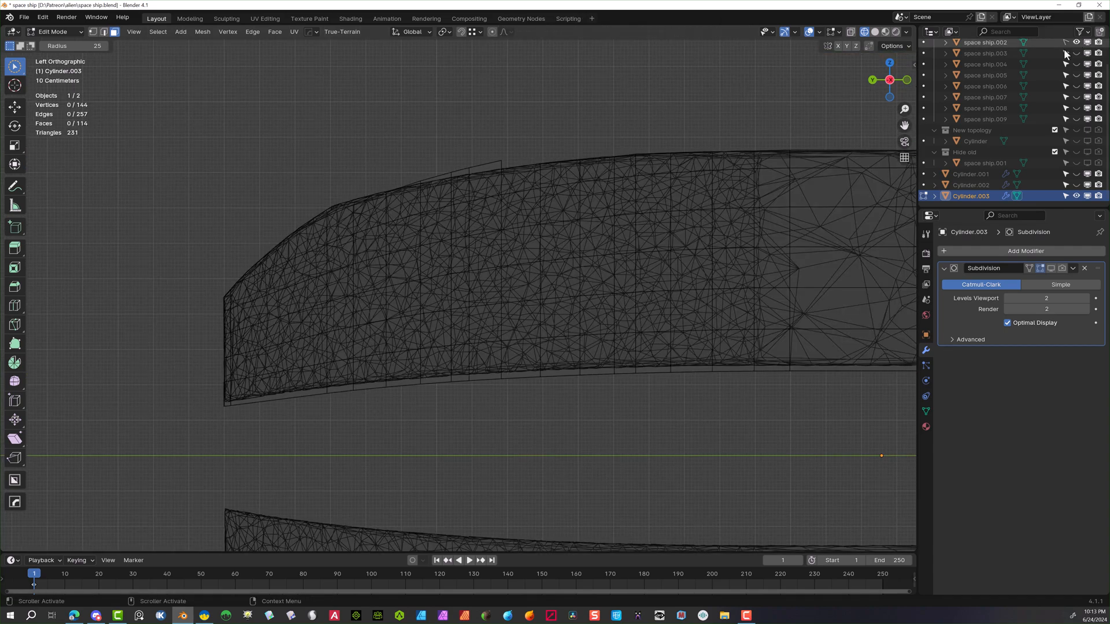
{"action": "scroll", "coordinate": [423, 181], "scroll_direction": "up", "scroll_amount": 3}
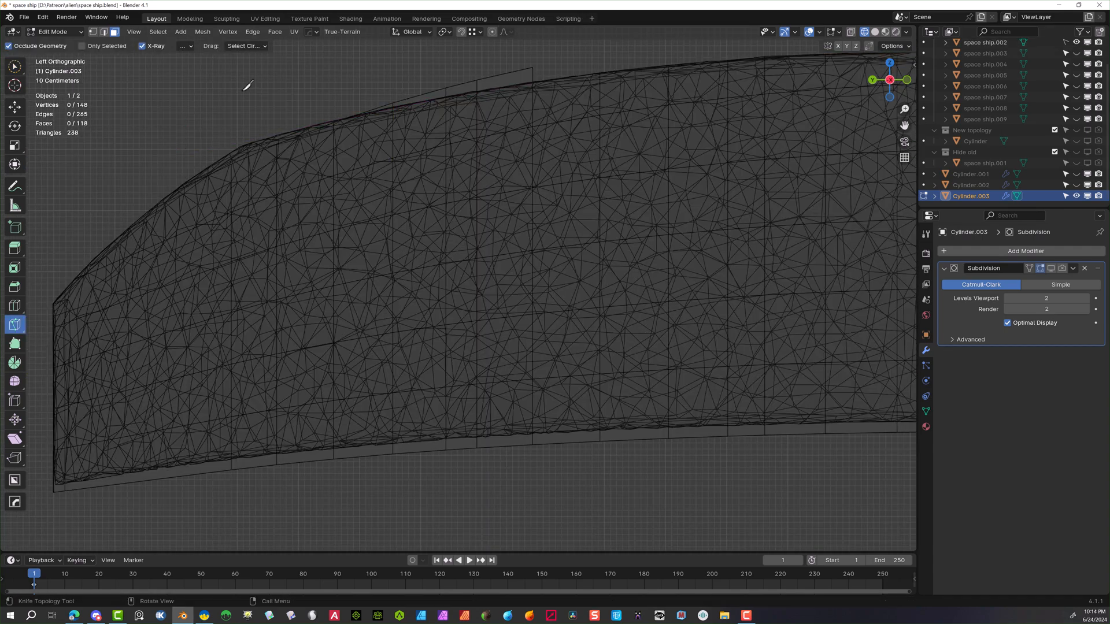
{"action": "scroll", "coordinate": [188, 272], "scroll_direction": "down", "scroll_amount": 1}
{"action": "left_click", "coordinate": [130, 450]}
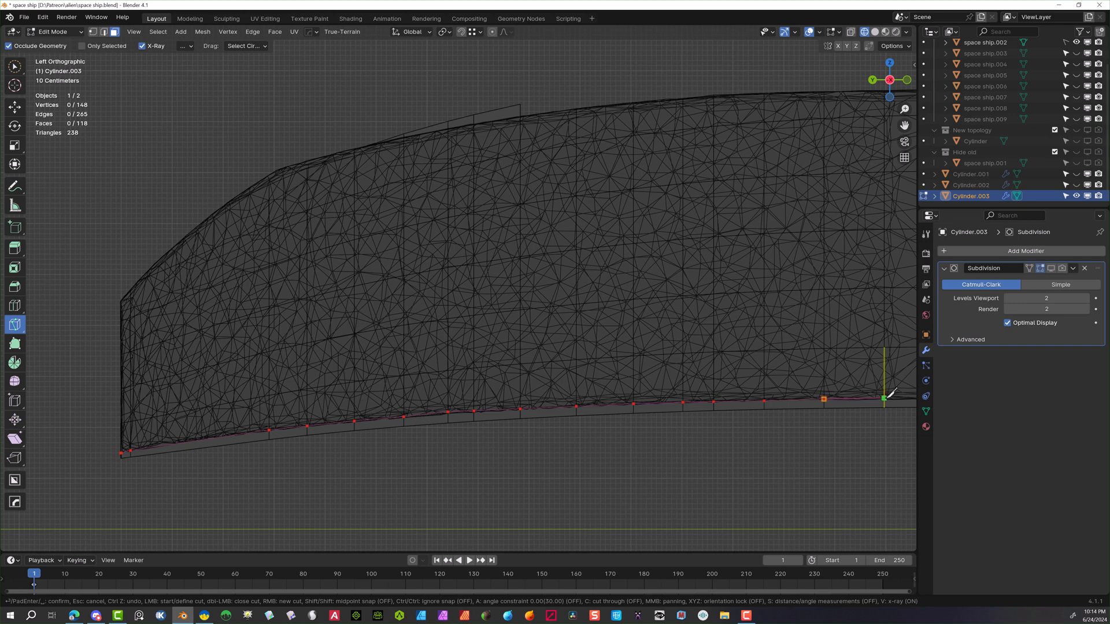
{"action": "left_click", "coordinate": [1075, 42]}
{"action": "middle_click_drag", "start_coordinate": [905, 129], "coordinate": [2, 139], "text": "shift"}
{"action": "middle_click_drag", "start_coordinate": [865, 100], "coordinate": [865, 123], "text": "ctrl"}
{"action": "left_click", "coordinate": [1076, 42]}
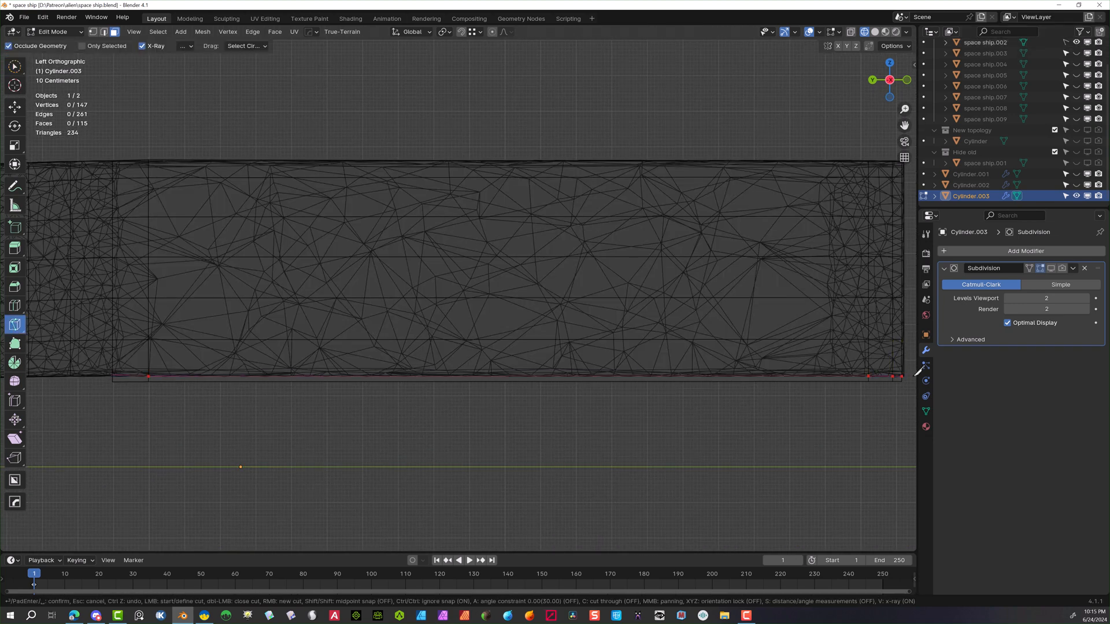
{"action": "key", "text": "Return"}
Delete the strip of faces below the lower cut and hide the original panel
{"action": "key", "text": "w"}
{"action": "left_click", "coordinate": [892, 379], "text": "alt"}
{"action": "key", "text": "x"}
{"action": "key", "text": "f"}
{"action": "left_click", "coordinate": [1076, 43]}
Delete the leftover sliver geometry at the new panel's narrow tip
{"action": "scroll", "coordinate": [451, 284], "scroll_direction": "down", "scroll_amount": 5}
{"action": "scroll", "coordinate": [125, 275], "scroll_direction": "up", "scroll_amount": 3}
{"action": "middle_click_drag", "start_coordinate": [125, 275], "coordinate": [476, 168], "text": "shift"}
{"action": "key", "text": "3"}
{"action": "scroll", "coordinate": [407, 129], "scroll_direction": "up", "scroll_amount": 5}
{"action": "left_click", "coordinate": [418, 274]}
{"action": "key", "text": "x"}
{"action": "left_click", "coordinate": [403, 283]}
{"action": "left_click_drag", "start_coordinate": [418, 274], "coordinate": [402, 249]}
{"action": "key", "text": "1"}
Knife-cut vertical edge lines down the narrow tip from the vertices on the panel's upper border
{"action": "scroll", "coordinate": [517, 104], "scroll_direction": "down", "scroll_amount": 2}
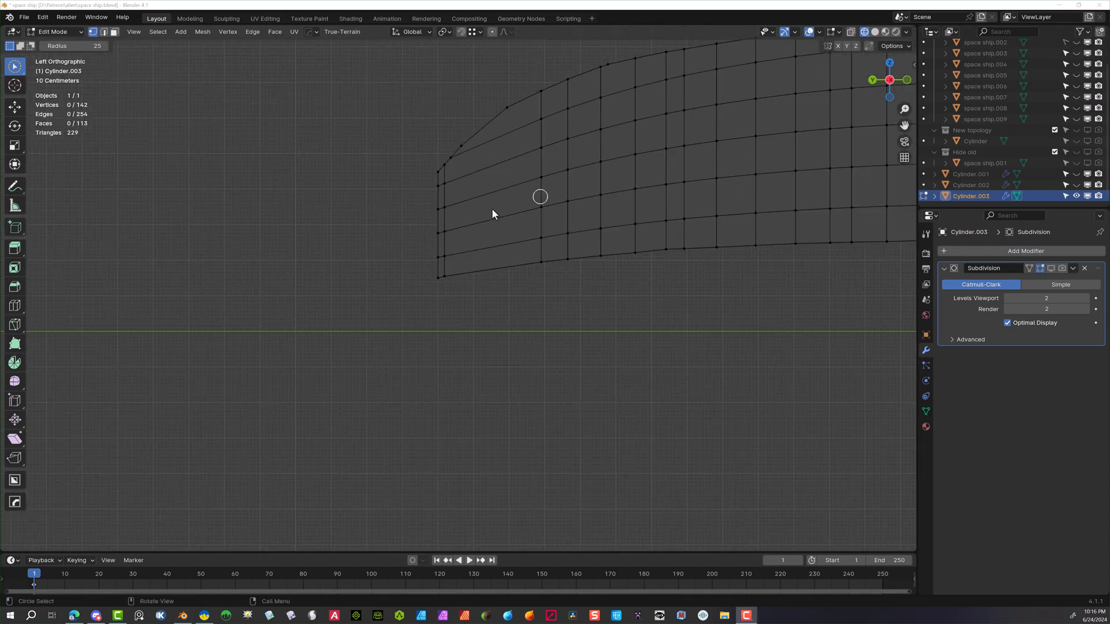
{"action": "key", "text": "Return"}
{"action": "key", "text": "Return"}
{"action": "left_click", "coordinate": [451, 158]}
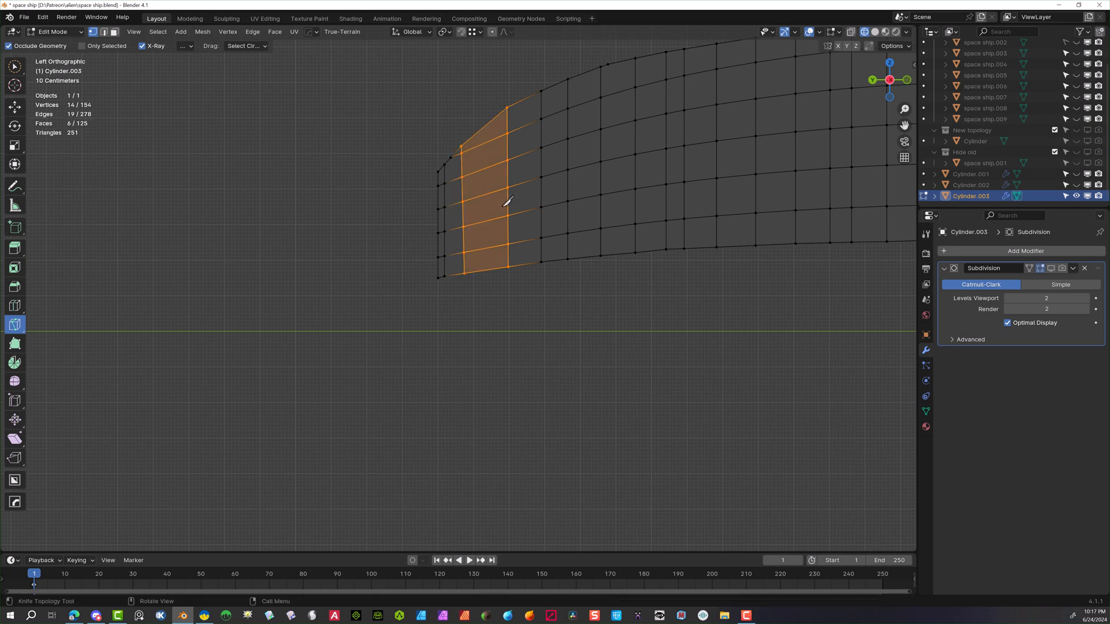
{"action": "left_click", "coordinate": [453, 276]}
{"action": "key", "text": "Return"}
Dissolve the unneeded short edge in the upper corner of the panel's narrow tip
{"action": "scroll", "coordinate": [405, 269], "scroll_direction": "down", "scroll_amount": 4}
{"action": "scroll", "coordinate": [339, 265], "scroll_direction": "up", "scroll_amount": 5}
{"action": "key", "text": "w"}
{"action": "key", "text": "alt+a"}
{"action": "middle_click_drag", "start_coordinate": [465, 119], "coordinate": [525, 265]}
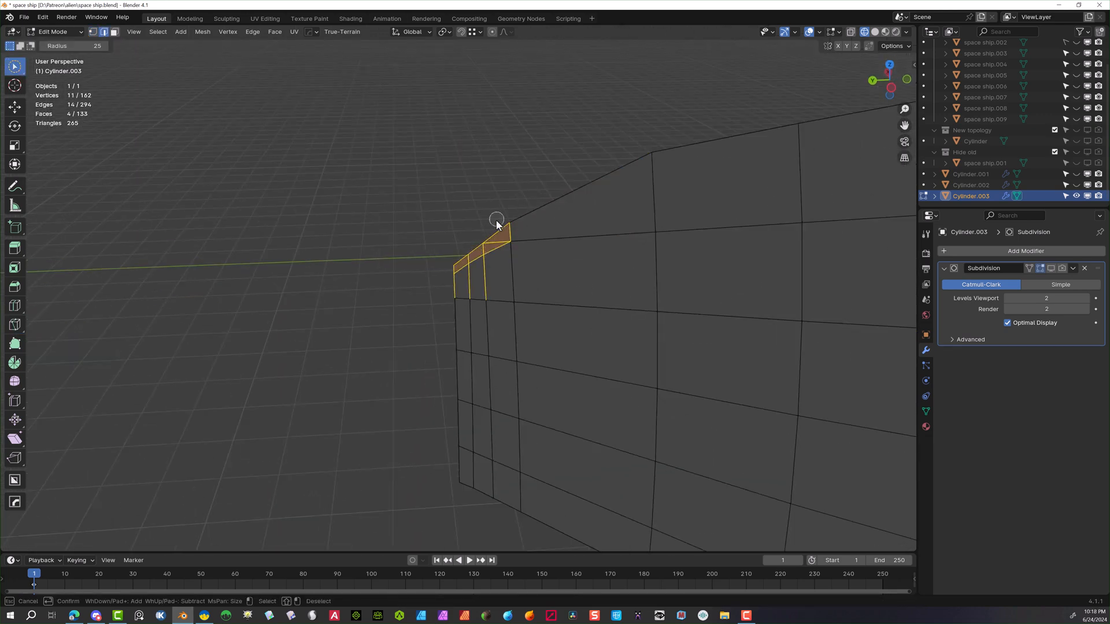
{"action": "key", "text": "ctrl+x"}
Dissolve the extra vertices along the panel's upper border
{"action": "scroll", "coordinate": [523, 185], "scroll_direction": "down", "scroll_amount": 4}
{"action": "middle_click_drag", "start_coordinate": [665, 99], "coordinate": [466, 113], "text": "shift"}
{"action": "key", "text": "1"}
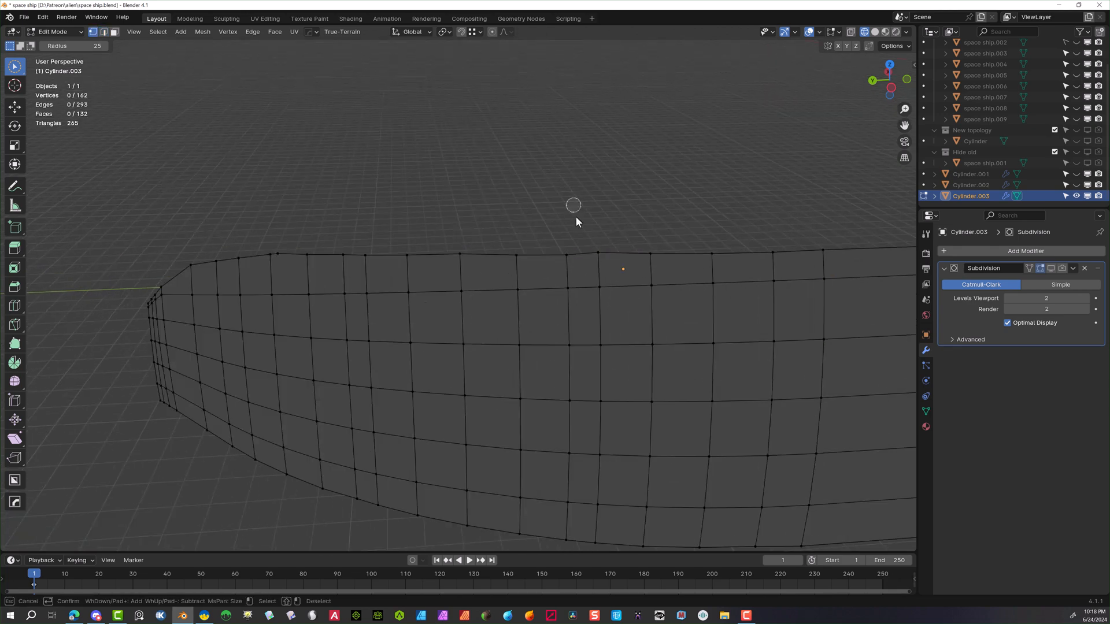
{"action": "key", "text": "x"}
{"action": "left_click", "coordinate": [309, 165]}
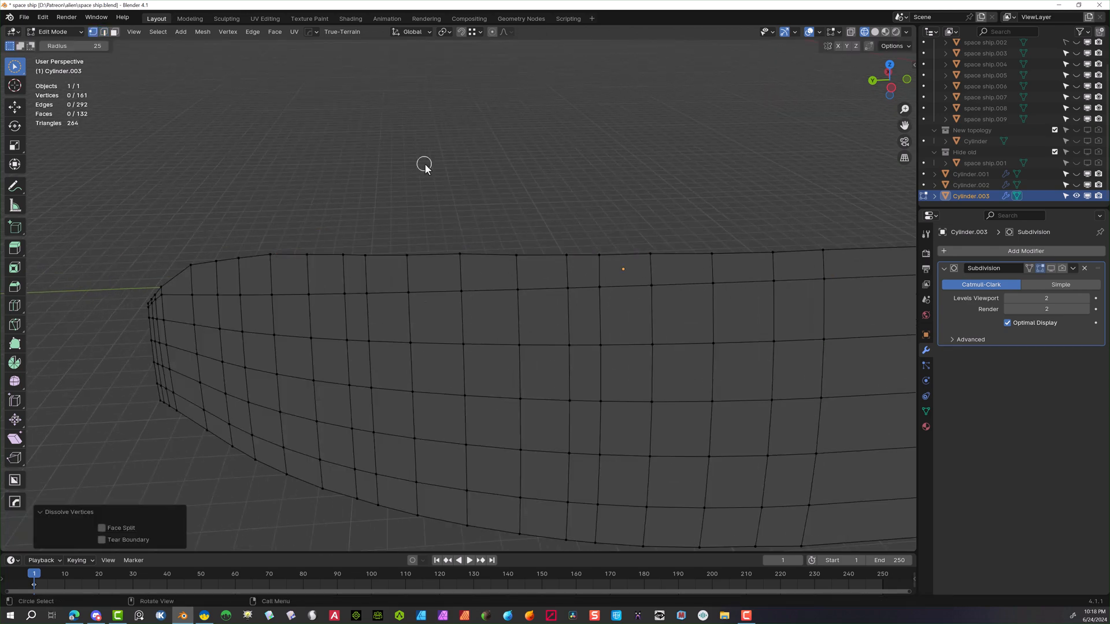
Switch to Object Mode and add a Solidify modifier with a thickness of -0.25 m to the side panel
{"action": "middle_click_drag", "start_coordinate": [424, 165], "coordinate": [479, 145]}
{"action": "scroll", "coordinate": [480, 145], "scroll_direction": "down", "scroll_amount": 5}
{"action": "left_click", "coordinate": [61, 32]}
{"action": "left_click", "coordinate": [70, 43]}
{"action": "scroll", "coordinate": [99, 91], "scroll_direction": "up", "scroll_amount": 5}
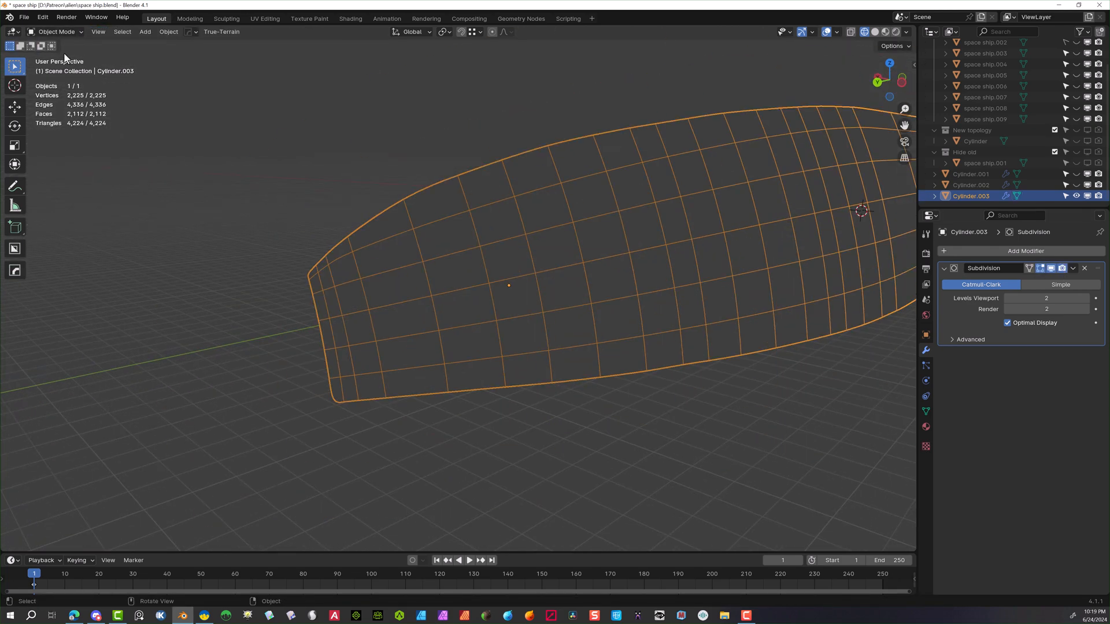
{"action": "left_click", "coordinate": [984, 251]}
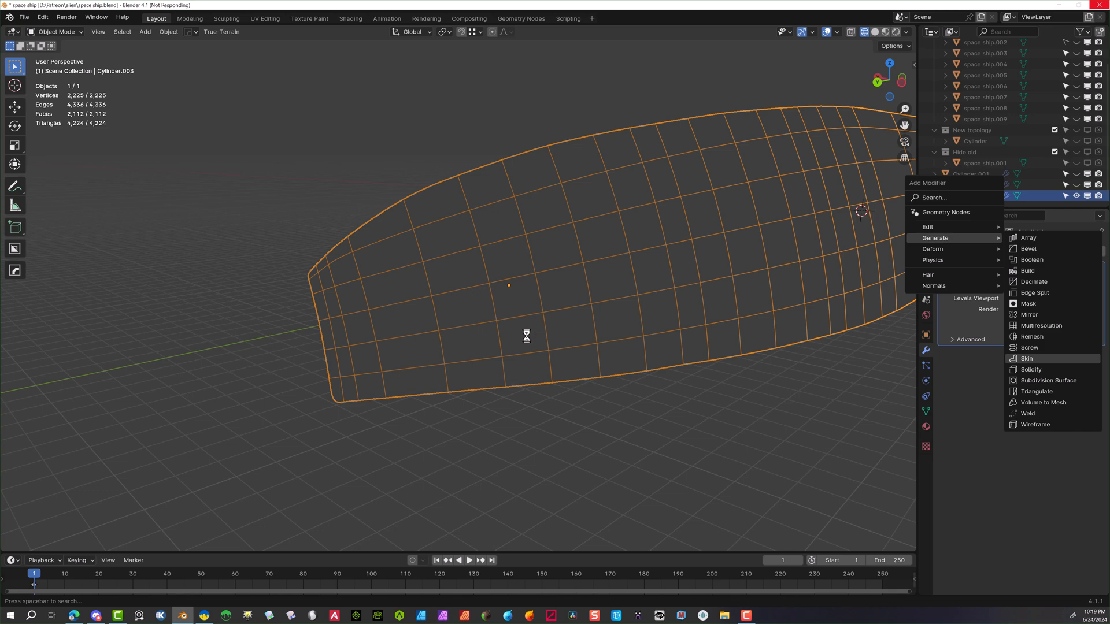
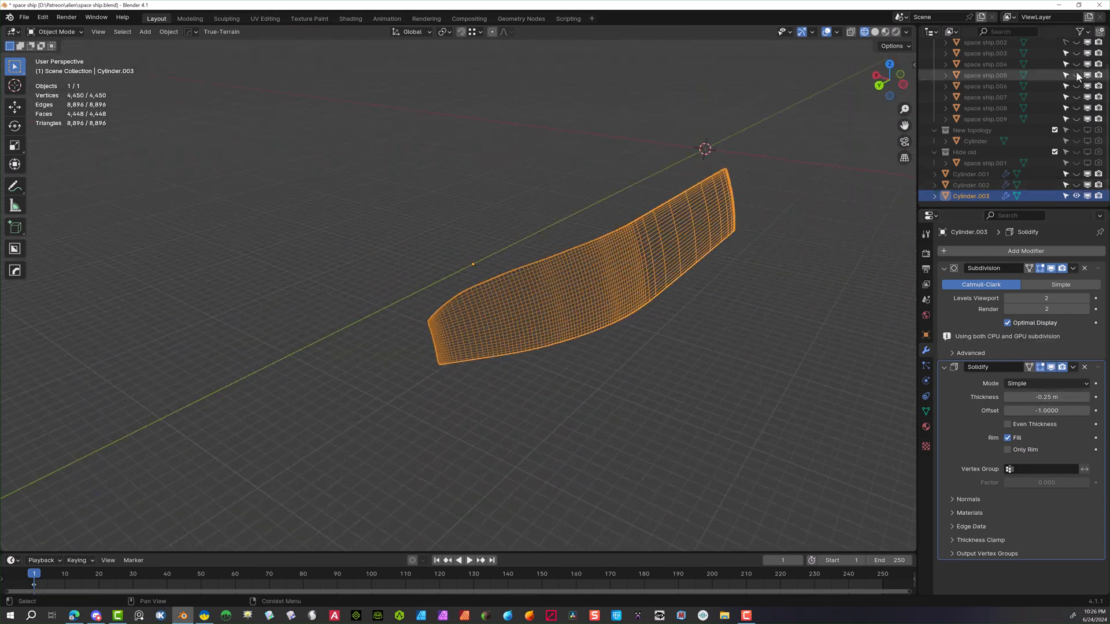
{"action": "scroll", "coordinate": [1076, 77], "scroll_direction": "up", "scroll_amount": 1}
{"action": "middle_click_drag", "start_coordinate": [636, 260], "coordinate": [751, 242]}
{"action": "scroll", "coordinate": [1074, 65], "scroll_direction": "down", "scroll_amount": 1}
Show Cylinder.001 and Cylinder.002 with the side panel and set the viewport to Material Preview shading
{"action": "left_click", "coordinate": [1076, 174]}
{"action": "left_click", "coordinate": [1076, 185]}
{"action": "scroll", "coordinate": [731, 231], "scroll_direction": "down", "scroll_amount": 2}
{"action": "left_click", "coordinate": [884, 32]}
{"action": "middle_click_drag", "start_coordinate": [804, 205], "coordinate": [526, 288]}
{"action": "scroll", "coordinate": [526, 293], "scroll_direction": "down", "scroll_amount": 2}
Mirror the side panel across the capsule on the X and Y axes with the HardOps Mirror tool
{"action": "left_click", "coordinate": [914, 65]}
{"action": "left_click", "coordinate": [911, 146]}
{"action": "left_click", "coordinate": [847, 177]}
{"action": "middle_click_drag", "start_coordinate": [440, 347], "coordinate": [351, 380]}
{"action": "left_click", "coordinate": [350, 380]}
Mirror the top panel to the capsule's underside across the Y axis with the HardOps Mirror tool
{"action": "left_click", "coordinate": [423, 202]}
{"action": "left_click", "coordinate": [847, 177]}
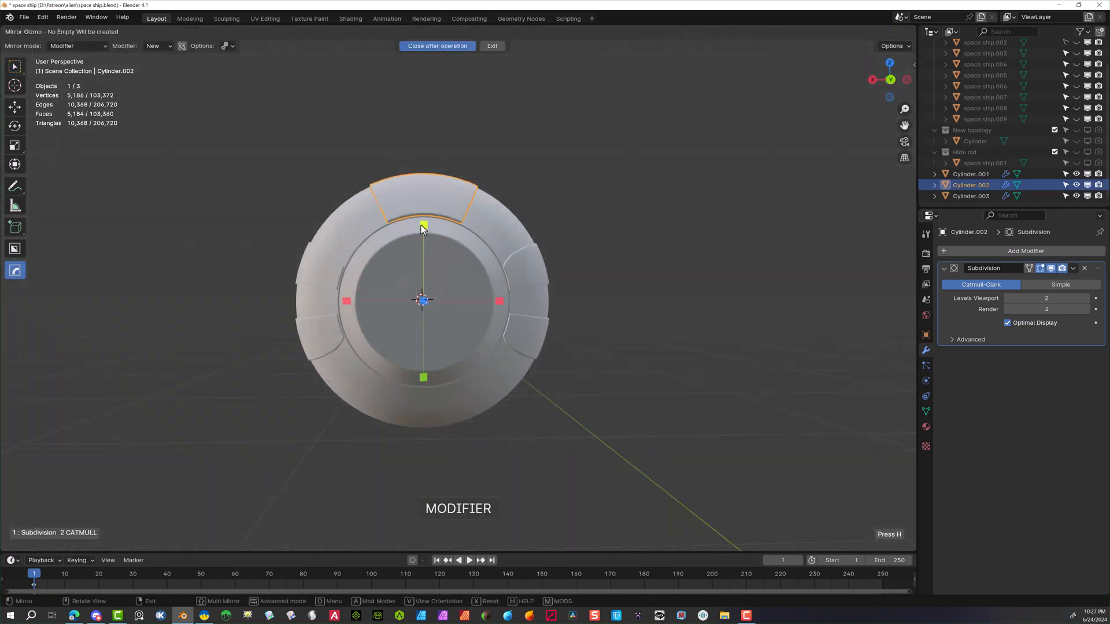
{"action": "left_click", "coordinate": [422, 225]}
{"action": "middle_click_drag", "start_coordinate": [301, 266], "coordinate": [161, 288]}
{"action": "middle_click_drag", "start_coordinate": [508, 249], "coordinate": [635, 243]}
{"action": "left_click", "coordinate": [423, 234]}
{"action": "left_click", "coordinate": [665, 231]}
Set the side panel's Subdivision viewport and render levels to 1
{"action": "left_click", "coordinate": [1076, 163]}
{"action": "middle_click_drag", "start_coordinate": [711, 255], "coordinate": [647, 271]}
{"action": "left_click", "coordinate": [523, 294]}
{"action": "middle_click_drag", "start_coordinate": [568, 394], "coordinate": [515, 370]}
{"action": "scroll", "coordinate": [474, 170], "scroll_direction": "up", "scroll_amount": 3}
{"action": "middle_click_drag", "start_coordinate": [474, 170], "coordinate": [370, 173]}
{"action": "left_click_drag", "start_coordinate": [1029, 298], "coordinate": [1029, 309]}
{"action": "type", "text": "1"}
{"action": "key", "text": "Return"}
{"action": "scroll", "coordinate": [578, 127], "scroll_direction": "up", "scroll_amount": 3}
{"action": "middle_click_drag", "start_coordinate": [578, 127], "coordinate": [675, 131]}
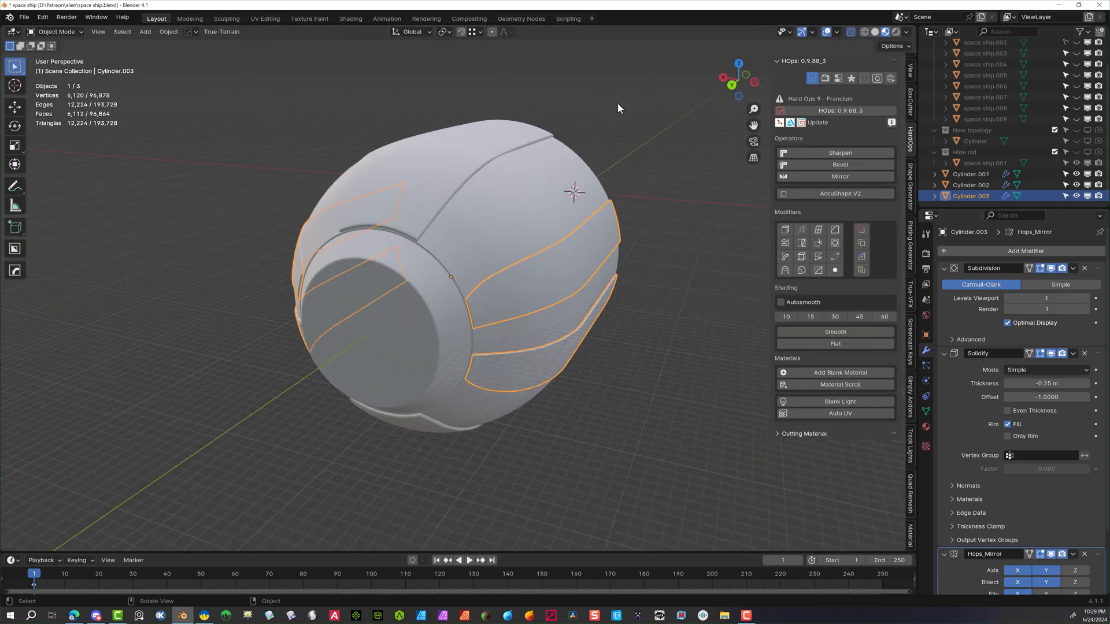
{"action": "middle_click_drag", "start_coordinate": [616, 102], "coordinate": [271, 347]}
Move space ship.002 to the Hide old collection and show the old capsule parts in place of the new ones
{"action": "left_click", "coordinate": [509, 243]}
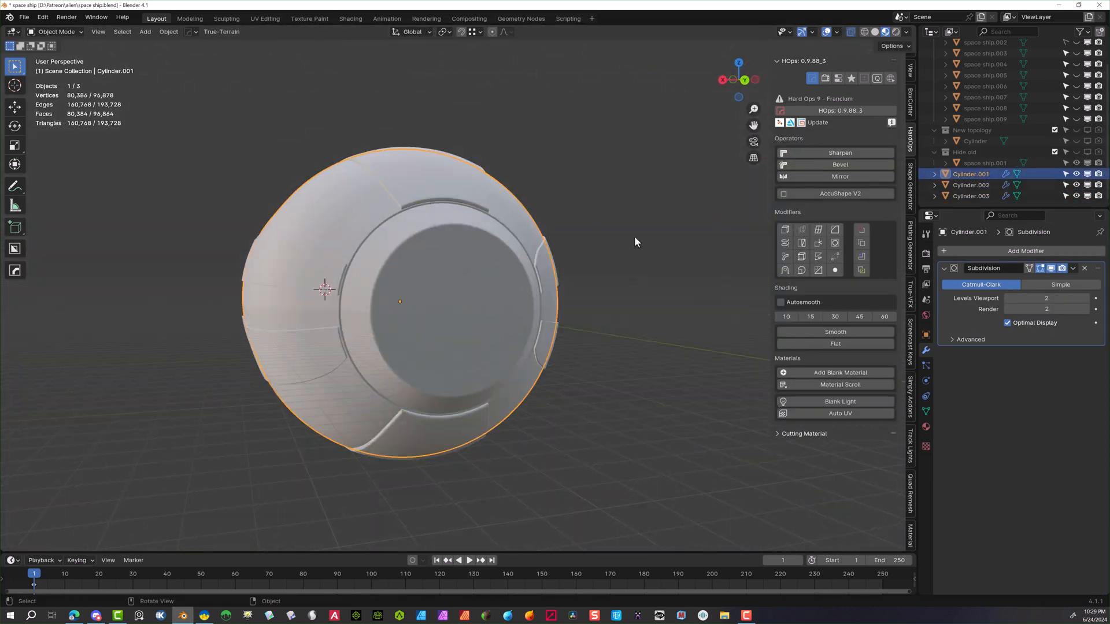
{"action": "middle_click_drag", "start_coordinate": [615, 241], "coordinate": [723, 249]}
{"action": "scroll", "coordinate": [1055, 178], "scroll_direction": "up", "scroll_amount": 1}
{"action": "left_click", "coordinate": [1050, 64]}
{"action": "key", "text": "m"}
{"action": "scroll", "coordinate": [1057, 162], "scroll_direction": "down", "scroll_amount": 1}
{"action": "left_click_drag", "start_coordinate": [1076, 196], "coordinate": [1075, 163]}
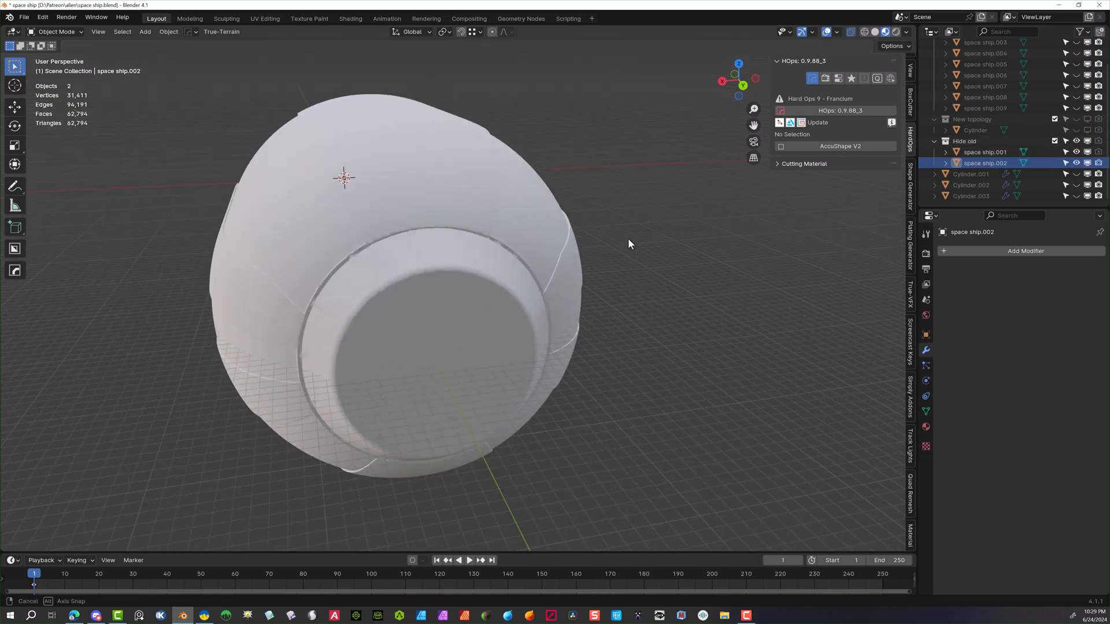
{"action": "middle_click_drag", "start_coordinate": [641, 242], "coordinate": [367, 414]}
Show space ship.004 and space ship.003, hide the rounded pods and delete the flat disc
{"action": "left_click", "coordinate": [1077, 78]}
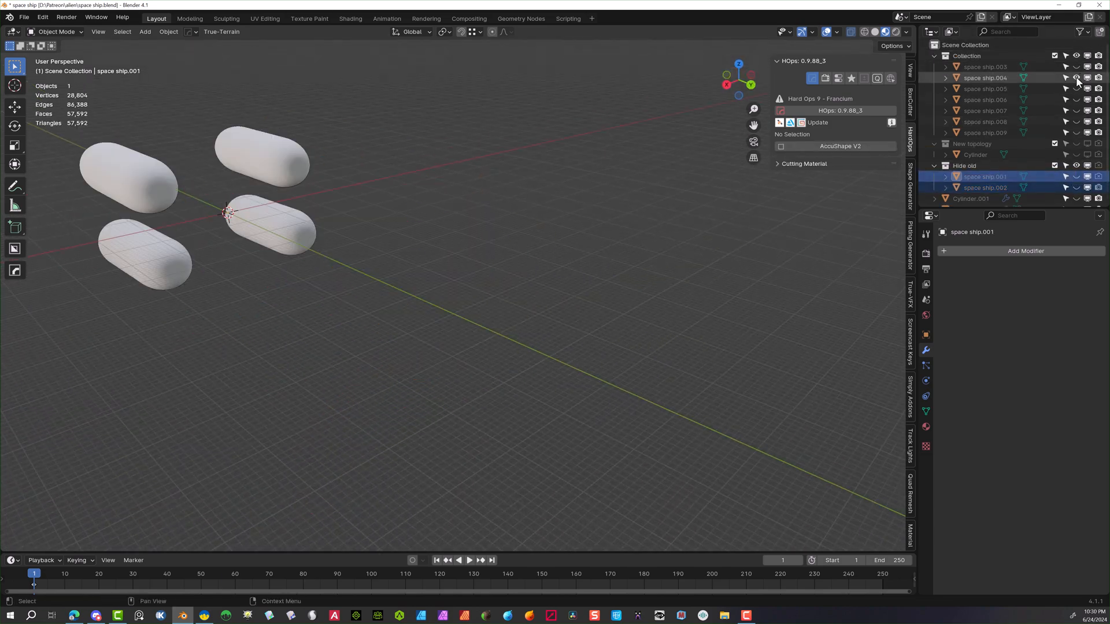
{"action": "left_click", "coordinate": [1076, 67]}
{"action": "left_click", "coordinate": [248, 168]}
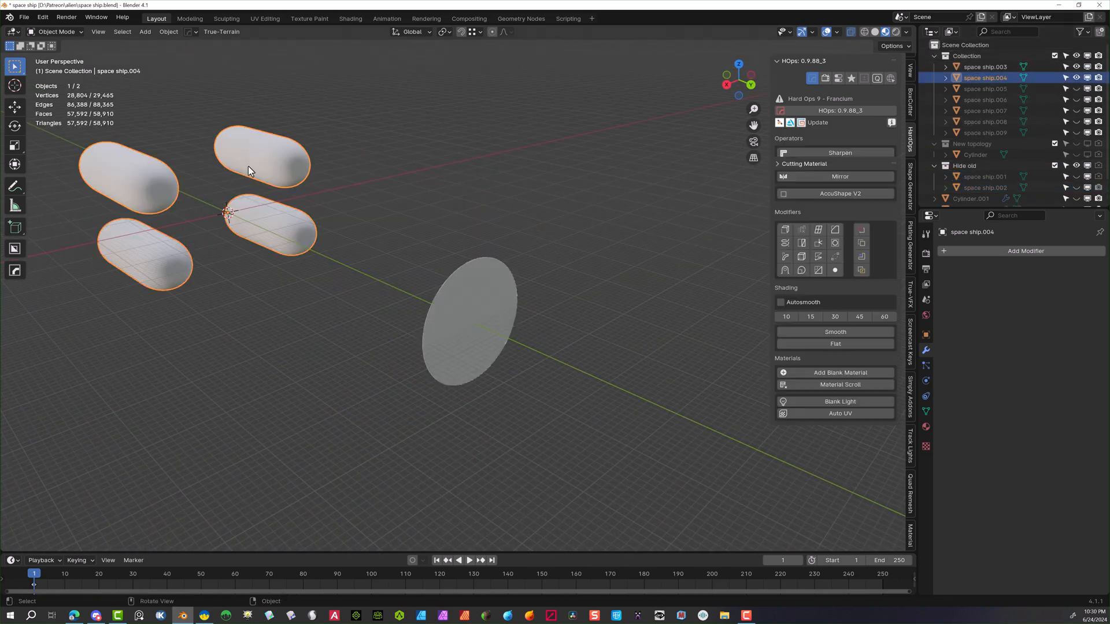
{"action": "key", "text": "h"}
{"action": "left_click", "coordinate": [989, 66]}
{"action": "key", "text": "x"}
Move the Cylinder object into the Hide old collection and show Cylinder.001, Cylinder.002 and Cylinder.003
{"action": "mouse_move", "coordinate": [1077, 78]}
{"action": "left_mouse_down"}
{"action": "mouse_move", "coordinate": [1077, 96]}
{"action": "mouse_move", "coordinate": [1076, 77]}
{"action": "left_mouse_up"}
{"action": "left_click", "coordinate": [1087, 133]}
{"action": "left_click_drag", "start_coordinate": [1076, 132], "coordinate": [1077, 144]}
{"action": "scroll", "coordinate": [620, 252], "scroll_direction": "up", "scroll_amount": 3}
{"action": "scroll", "coordinate": [620, 252], "scroll_direction": "down", "scroll_amount": 2}
{"action": "middle_click_drag", "start_coordinate": [621, 252], "coordinate": [532, 252]}
{"action": "left_click_drag", "start_coordinate": [976, 144], "coordinate": [964, 155]}
{"action": "left_click_drag", "start_coordinate": [1076, 165], "coordinate": [1076, 176]}
{"action": "middle_click_drag", "start_coordinate": [584, 173], "coordinate": [675, 169]}
{"action": "mouse_move", "coordinate": [1077, 163]}
{"action": "left_mouse_down"}
{"action": "mouse_move", "coordinate": [1076, 141]}
{"action": "mouse_move", "coordinate": [1076, 196]}
{"action": "left_mouse_up"}
{"action": "scroll", "coordinate": [457, 258], "scroll_direction": "up", "scroll_amount": 5}
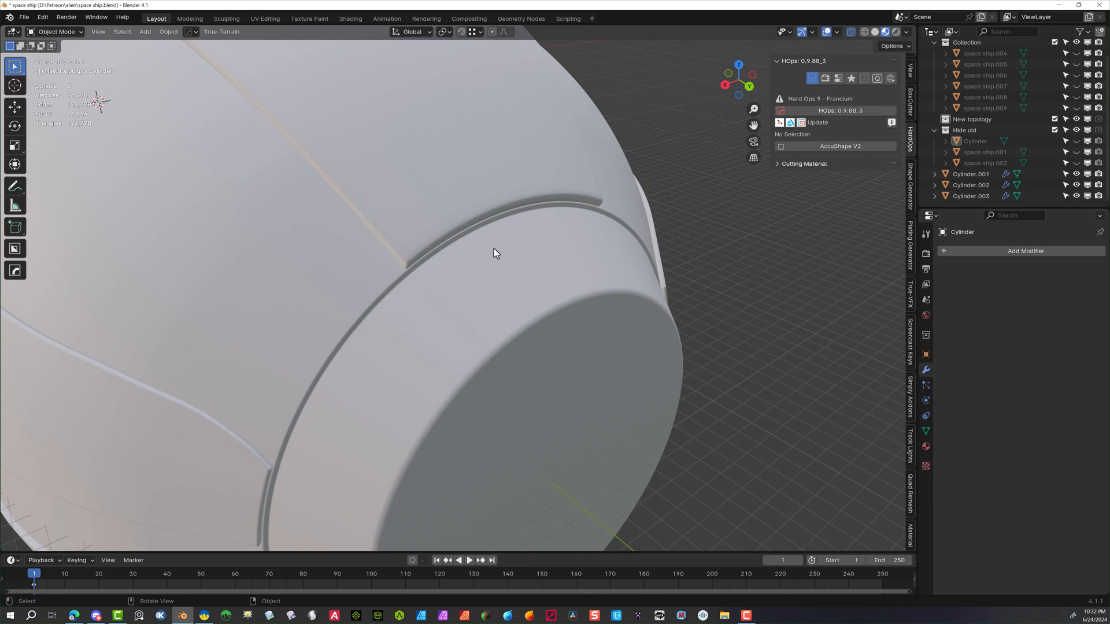
Select the top panel and the side panel and hide both, leaving the capsule body on display
{"action": "left_click", "coordinate": [494, 253]}
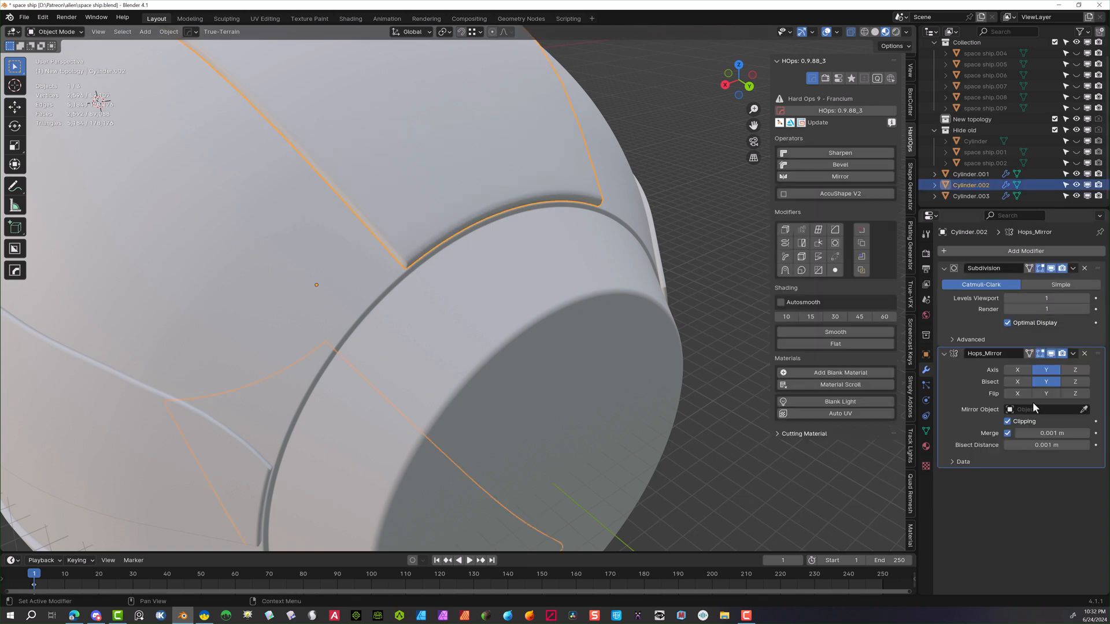
{"action": "scroll", "coordinate": [607, 312], "scroll_direction": "down", "scroll_amount": 4}
{"action": "middle_click_drag", "start_coordinate": [648, 323], "coordinate": [567, 301]}
{"action": "left_click", "coordinate": [567, 301]}
{"action": "left_click", "coordinate": [421, 164]}
{"action": "left_click", "coordinate": [620, 368], "text": "shift"}
{"action": "key", "text": "h"}
Set the capsule body's Subdivision viewport and render levels to 1 and open it in Edit Mode in side view
{"action": "left_click", "coordinate": [620, 368]}
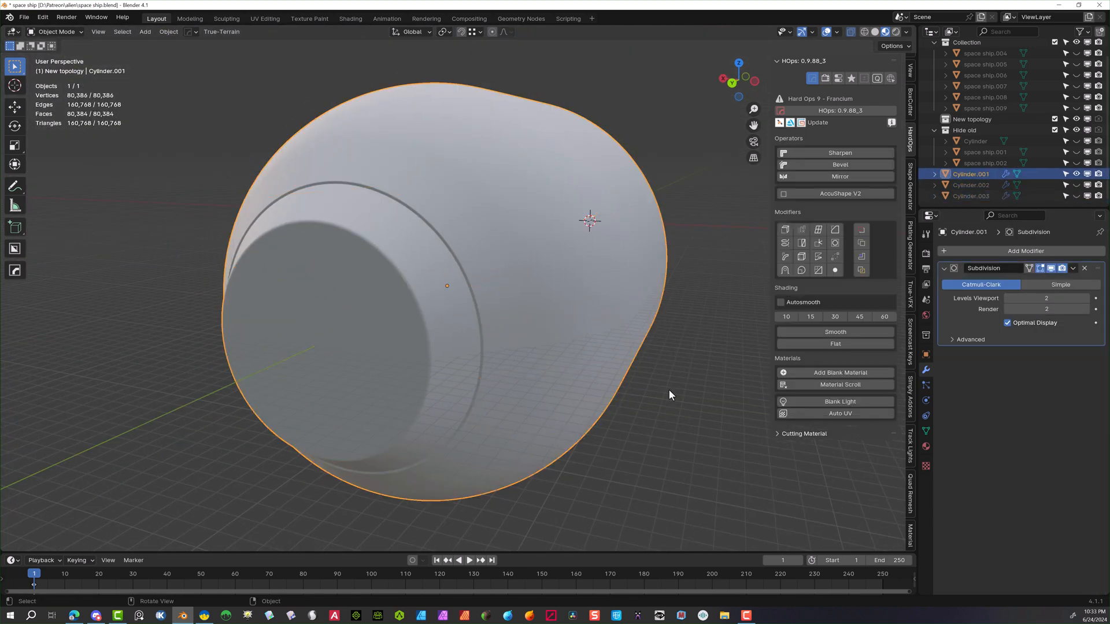
{"action": "middle_click_drag", "start_coordinate": [620, 368], "coordinate": [809, 364]}
{"action": "left_click_drag", "start_coordinate": [1045, 298], "coordinate": [1035, 309]}
{"action": "middle_click_drag", "start_coordinate": [740, 137], "coordinate": [666, 134]}
{"action": "key", "text": "Tab"}
{"action": "middle_click_drag", "start_coordinate": [292, 228], "coordinate": [521, 295]}
{"action": "left_click", "coordinate": [751, 82]}
{"action": "left_click", "coordinate": [721, 80]}
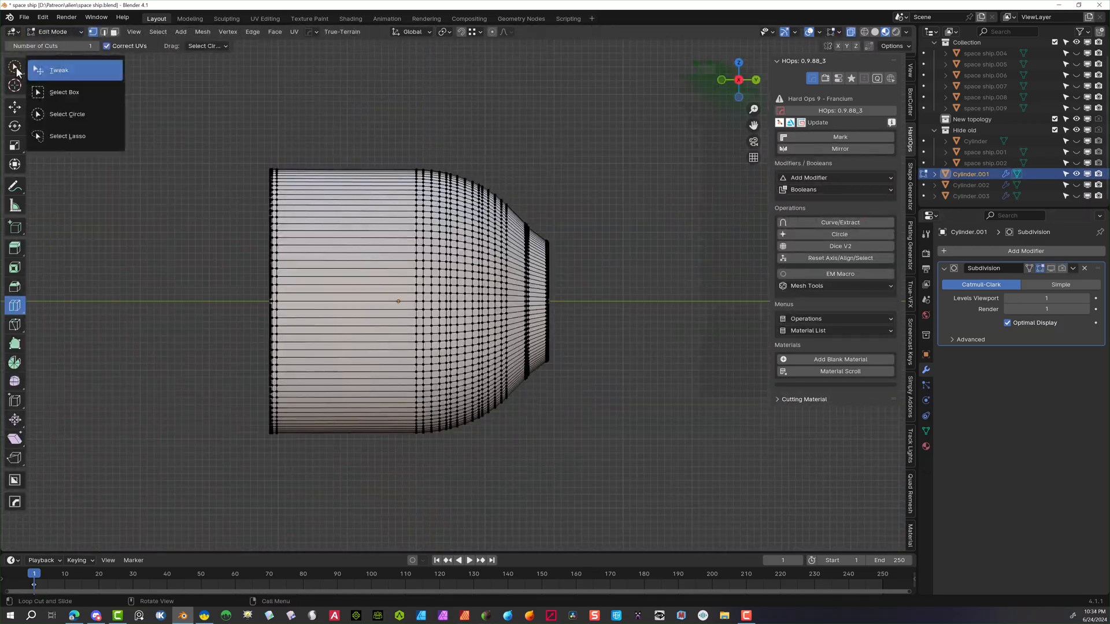
In wireframe shading, box-select a block of faces around the capsule body's narrow end and delete it
{"action": "left_click", "coordinate": [16, 67]}
{"action": "scroll", "coordinate": [557, 310], "scroll_direction": "up", "scroll_amount": 8}
{"action": "middle_click_drag", "start_coordinate": [557, 173], "coordinate": [519, 172]}
{"action": "left_click", "coordinate": [733, 81]}
{"action": "left_click", "coordinate": [865, 31]}
{"action": "left_click_drag", "start_coordinate": [528, 182], "coordinate": [445, 405]}
{"action": "middle_click_drag", "start_coordinate": [529, 289], "coordinate": [555, 289]}
{"action": "left_click", "coordinate": [739, 81]}
{"action": "middle_click_drag", "start_coordinate": [598, 323], "coordinate": [636, 144]}
{"action": "key", "text": "Delete"}
{"action": "left_click", "coordinate": [504, 154]}
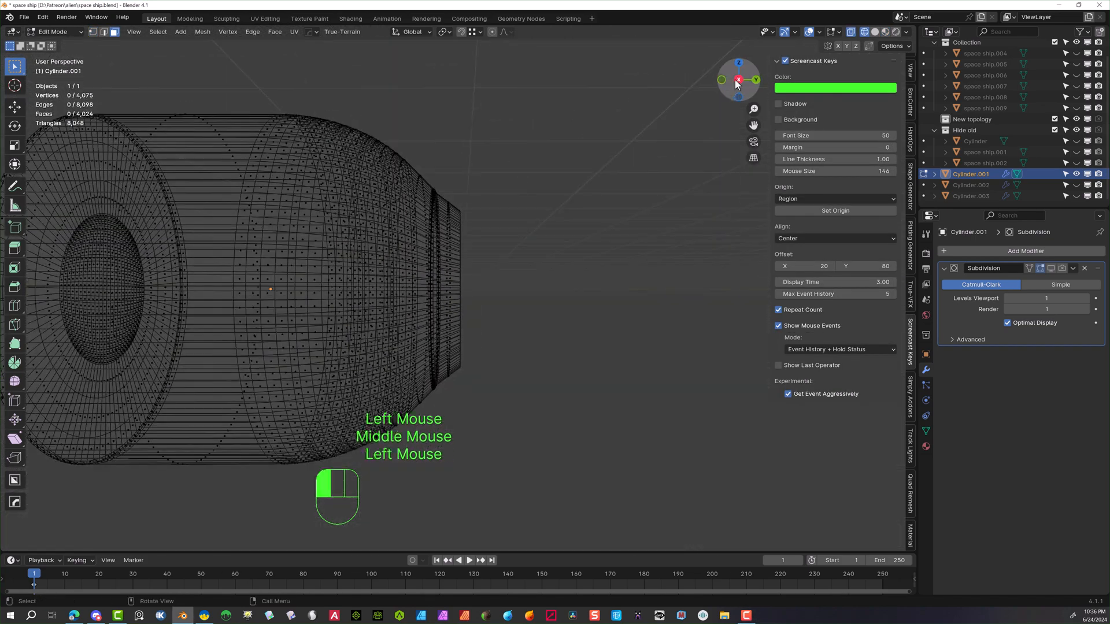
Delete the remaining dense faces that close off the capsule body's narrow end
{"action": "left_click", "coordinate": [728, 86]}
{"action": "left_click_drag", "start_coordinate": [370, 93], "coordinate": [474, 462]}
{"action": "key", "text": "Delete"}
{"action": "left_click", "coordinate": [369, 345]}
Fill the open edge loop at the capsule body's narrow end with a face and bevel its rim
{"action": "middle_click_drag", "start_coordinate": [369, 346], "coordinate": [462, 324]}
{"action": "scroll", "coordinate": [435, 196], "scroll_direction": "up", "scroll_amount": 3}
{"action": "key", "text": "2"}
{"action": "left_click", "coordinate": [571, 237], "text": "alt"}
{"action": "key", "text": "f"}
{"action": "scroll", "coordinate": [571, 237], "scroll_direction": "down", "scroll_amount": 2}
{"action": "key", "text": "ctrl+b"}
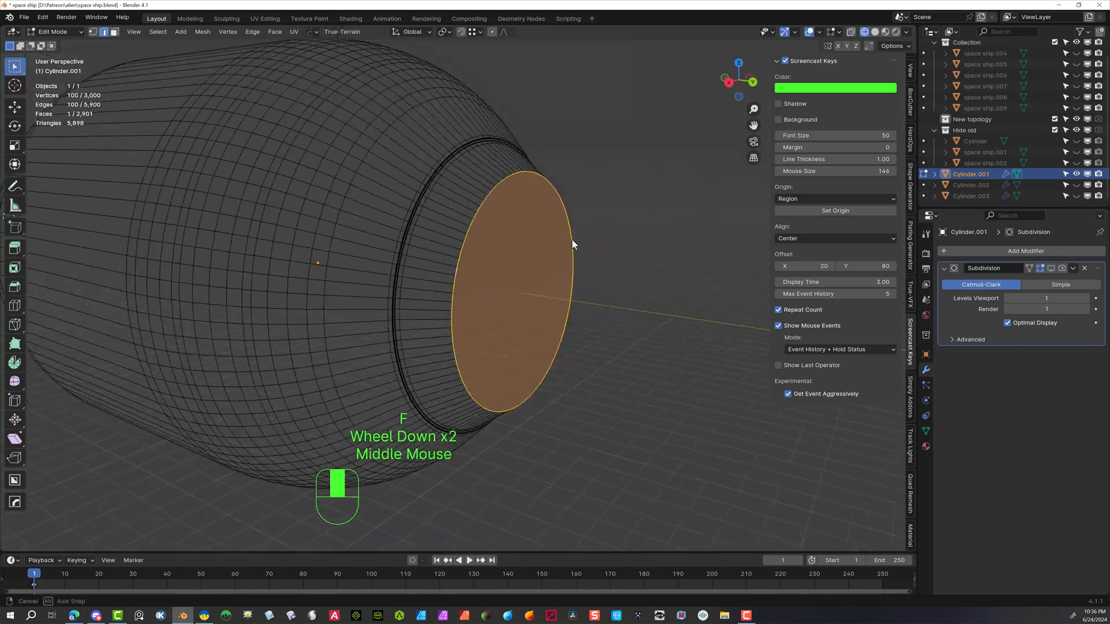
{"action": "scroll", "coordinate": [643, 257], "scroll_direction": "up", "scroll_amount": 1}
{"action": "left_click", "coordinate": [644, 257]}
Inset the new cap face on the capsule body's narrow end
{"action": "left_click", "coordinate": [114, 31]}
{"action": "left_click", "coordinate": [513, 289]}
{"action": "left_click", "coordinate": [14, 268]}
{"action": "left_click_drag", "start_coordinate": [543, 263], "coordinate": [520, 283]}
{"action": "scroll", "coordinate": [591, 249], "scroll_direction": "up", "scroll_amount": 1}
{"action": "middle_click_drag", "start_coordinate": [746, 267], "coordinate": [732, 270]}
{"action": "scroll", "coordinate": [732, 270], "scroll_direction": "down", "scroll_amount": 1}
{"action": "left_click", "coordinate": [654, 313]}
Turn on the Subdivision modifier's viewport display and return to Object Mode with solid shading
{"action": "scroll", "coordinate": [654, 313], "scroll_direction": "down", "scroll_amount": 4}
{"action": "left_click", "coordinate": [1050, 268]}
{"action": "left_click", "coordinate": [944, 269]}
{"action": "key", "text": "Tab"}
{"action": "left_click", "coordinate": [875, 31]}
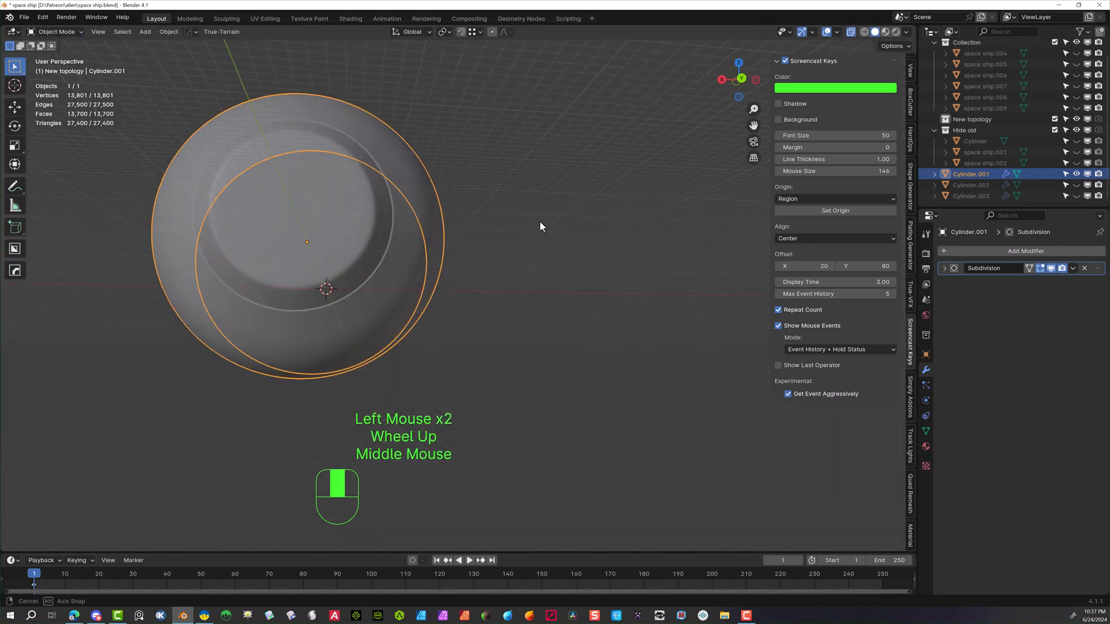
In Edit Mode, select the open edge loop at the capsule body's wide end and fill it with a face
{"action": "middle_click_drag", "start_coordinate": [539, 226], "coordinate": [722, 214]}
{"action": "left_click", "coordinate": [850, 31]}
{"action": "key", "text": "Tab"}
{"action": "scroll", "coordinate": [438, 177], "scroll_direction": "up", "scroll_amount": 3}
{"action": "left_click", "coordinate": [92, 31]}
{"action": "left_click", "coordinate": [459, 165], "text": "alt"}
{"action": "scroll", "coordinate": [459, 166], "scroll_direction": "down", "scroll_amount": 2}
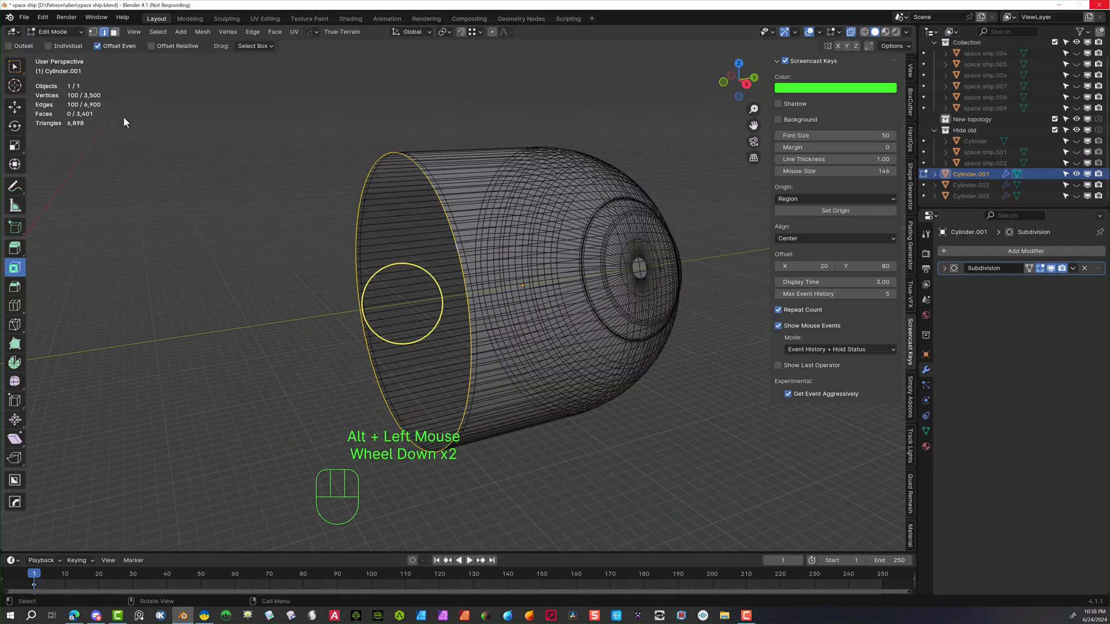
{"action": "left_click", "coordinate": [15, 66]}
{"action": "key", "text": "f"}
Try a three-segment bevel on the rim of the capsule body's wide end
{"action": "scroll", "coordinate": [303, 187], "scroll_direction": "up", "scroll_amount": 1}
{"action": "middle_click_drag", "start_coordinate": [303, 187], "coordinate": [431, 133]}
{"action": "left_click", "coordinate": [103, 32]}
{"action": "key", "text": "ctrl+b"}
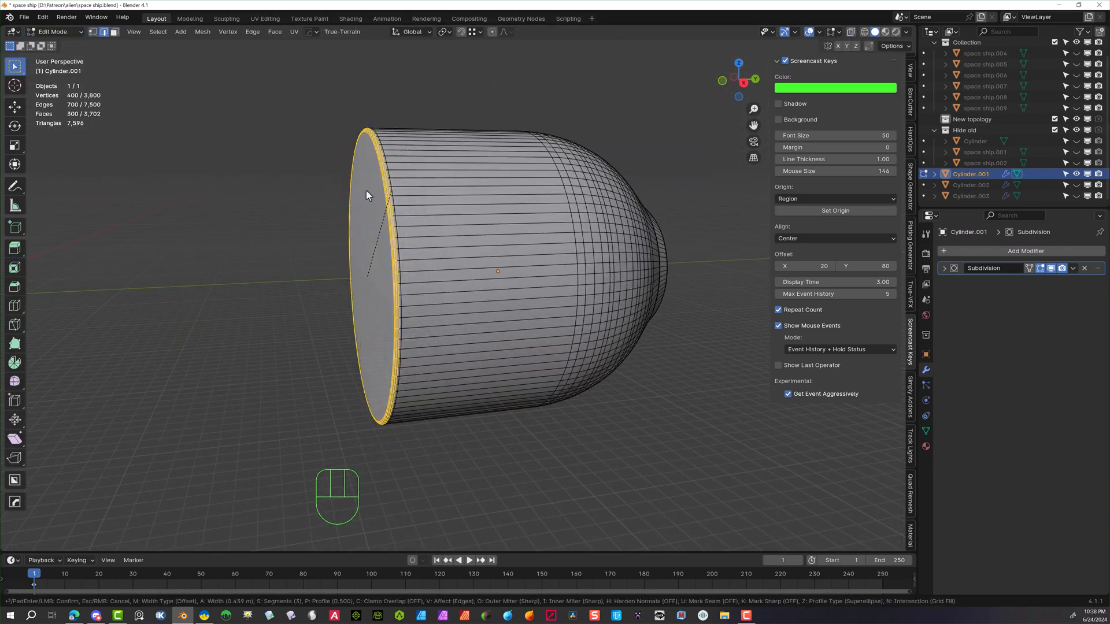
{"action": "left_click", "coordinate": [365, 189]}
{"action": "key", "text": "ctrl+b"}
{"action": "left_click", "coordinate": [327, 183]}
{"action": "key", "text": "ctrl+z"}
{"action": "left_click", "coordinate": [307, 152]}
{"action": "key", "text": "Tab"}
{"action": "key", "text": "Tab"}
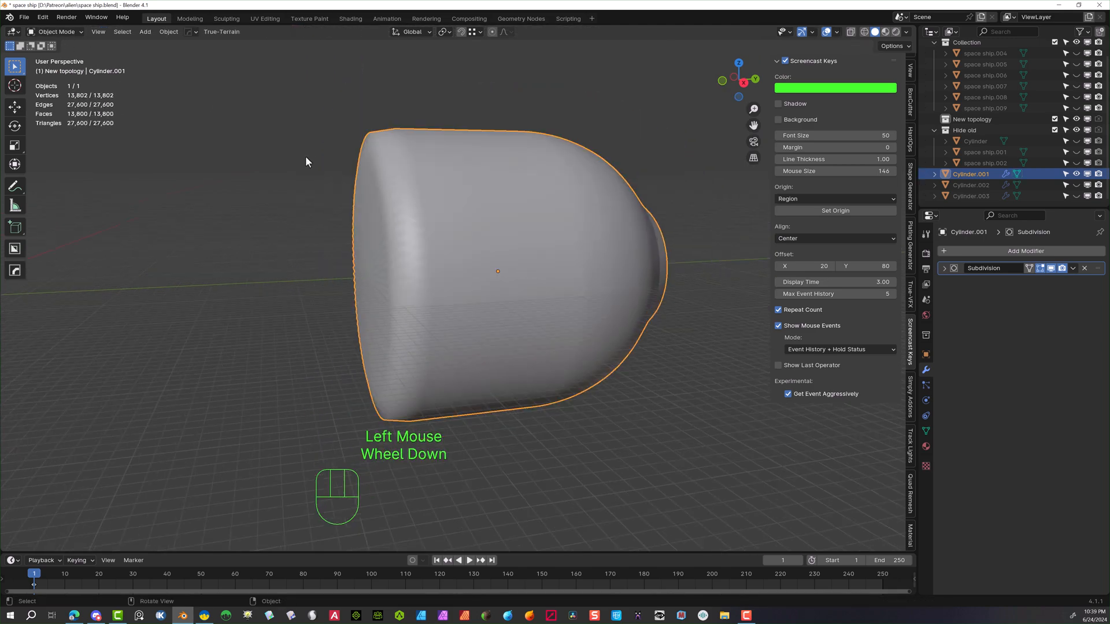
Turn off the Subdivision modifier's viewport and render display and bevel the rim of the capsule body's wide end
{"action": "middle_click_drag", "start_coordinate": [347, 185], "coordinate": [439, 177]}
{"action": "left_click", "coordinate": [1050, 268]}
{"action": "left_click", "coordinate": [1061, 268]}
{"action": "left_click", "coordinate": [439, 174], "text": "alt"}
{"action": "key", "text": "ctrl+b"}
{"action": "left_click", "coordinate": [225, 151]}
Inset the cap face on the capsule body's wide end
{"action": "left_click", "coordinate": [115, 32]}
{"action": "left_click", "coordinate": [393, 254]}
{"action": "left_click", "coordinate": [14, 267]}
{"action": "left_click_drag", "start_coordinate": [407, 269], "coordinate": [386, 307]}
{"action": "middle_click_drag", "start_coordinate": [387, 307], "coordinate": [358, 127]}
{"action": "scroll", "coordinate": [358, 127], "scroll_direction": "down", "scroll_amount": 2}
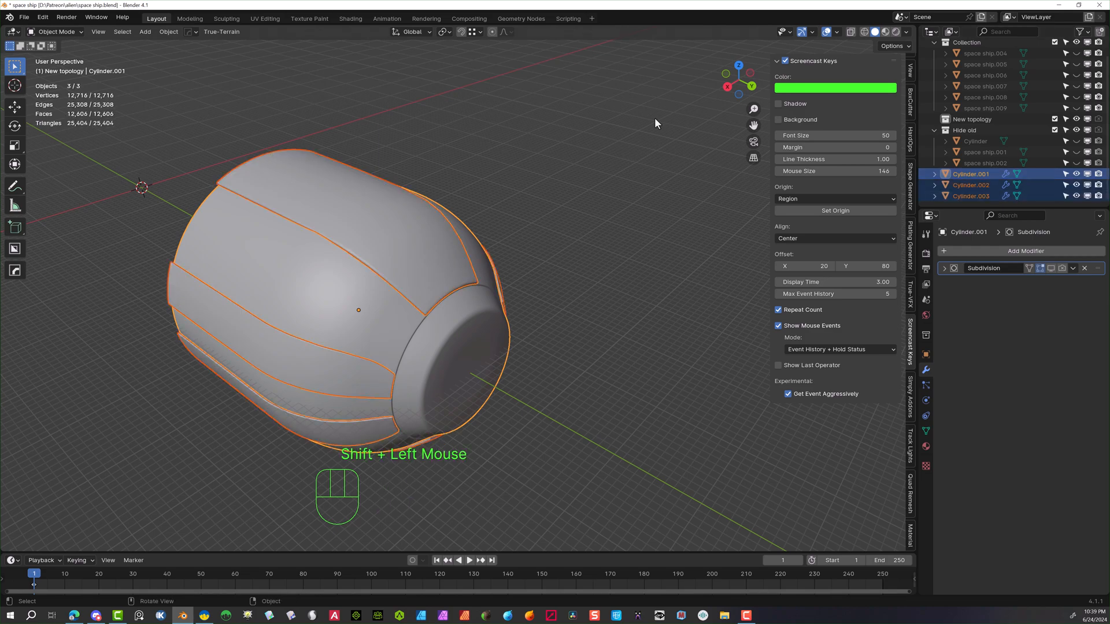
Examine the top panel's mesh up close in Edit Mode against the capsule body
{"action": "left_click", "coordinate": [228, 98]}
{"action": "middle_click_drag", "start_coordinate": [346, 231], "coordinate": [428, 276]}
{"action": "left_click", "coordinate": [427, 277]}
{"action": "scroll", "coordinate": [427, 277], "scroll_direction": "down", "scroll_amount": 3}
{"action": "left_click", "coordinate": [55, 32]}
{"action": "left_click", "coordinate": [53, 57]}
{"action": "scroll", "coordinate": [424, 359], "scroll_direction": "down", "scroll_amount": 2}
{"action": "middle_click_drag", "start_coordinate": [370, 323], "coordinate": [425, 358]}
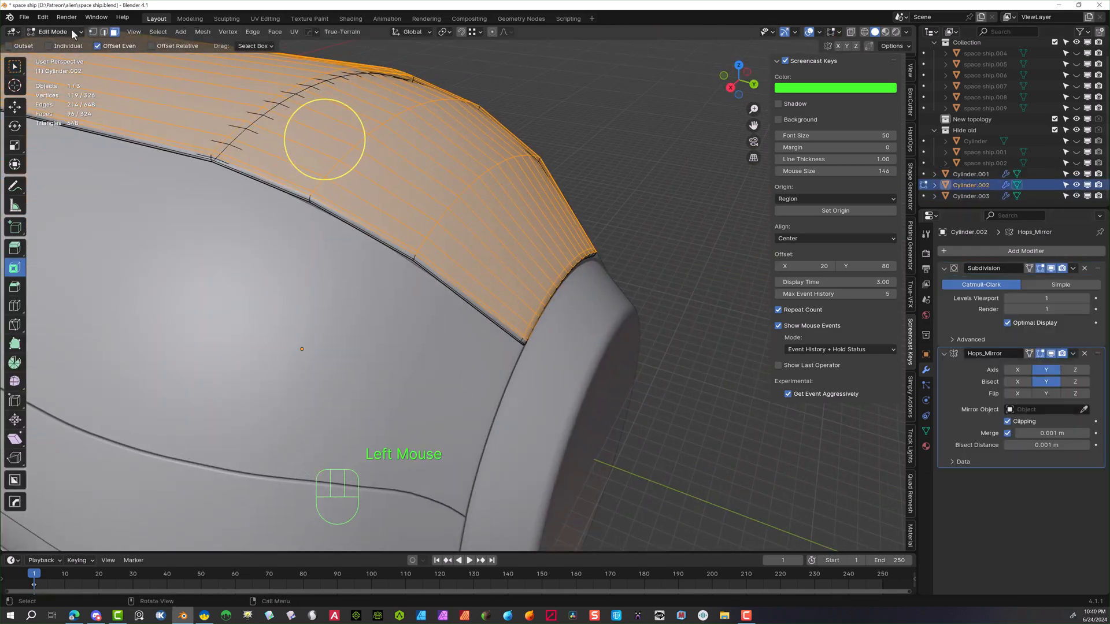
{"action": "left_click", "coordinate": [56, 31]}
{"action": "left_click", "coordinate": [53, 45]}
Apply the panel modifiers to the mesh and join the top and side panels into one object
{"action": "scroll", "coordinate": [347, 231], "scroll_direction": "down", "scroll_amount": 2}
{"action": "left_click", "coordinate": [168, 31]}
{"action": "left_click", "coordinate": [295, 392]}
{"action": "left_click", "coordinate": [578, 185]}
{"action": "middle_click_drag", "start_coordinate": [480, 242], "coordinate": [347, 255]}
{"action": "left_click", "coordinate": [425, 231], "text": "shift"}
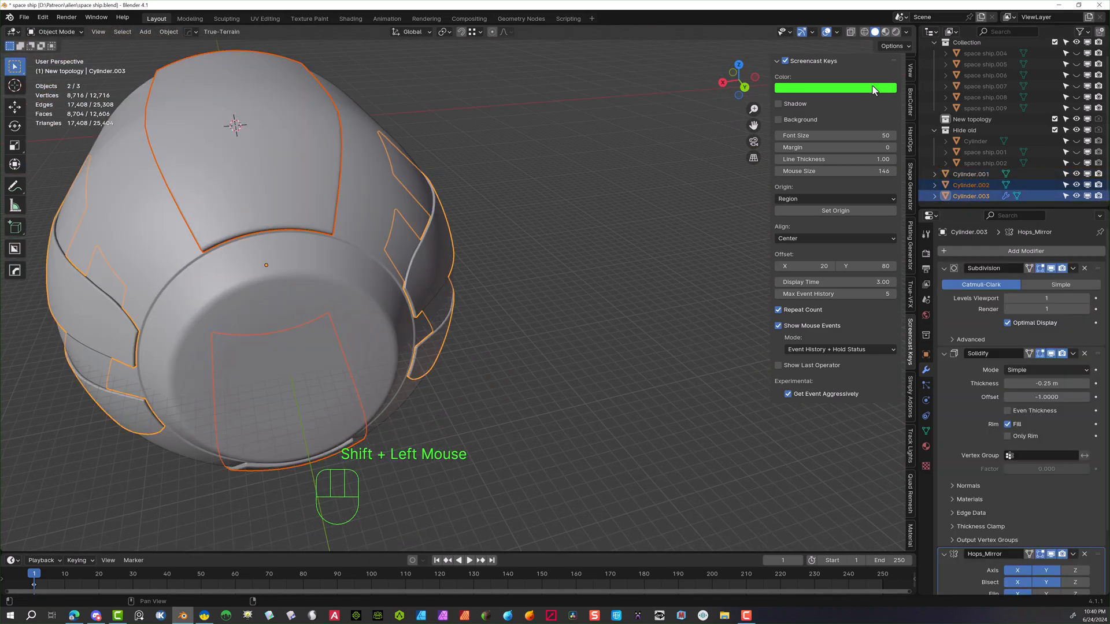
{"action": "key", "text": "ctrl+j"}
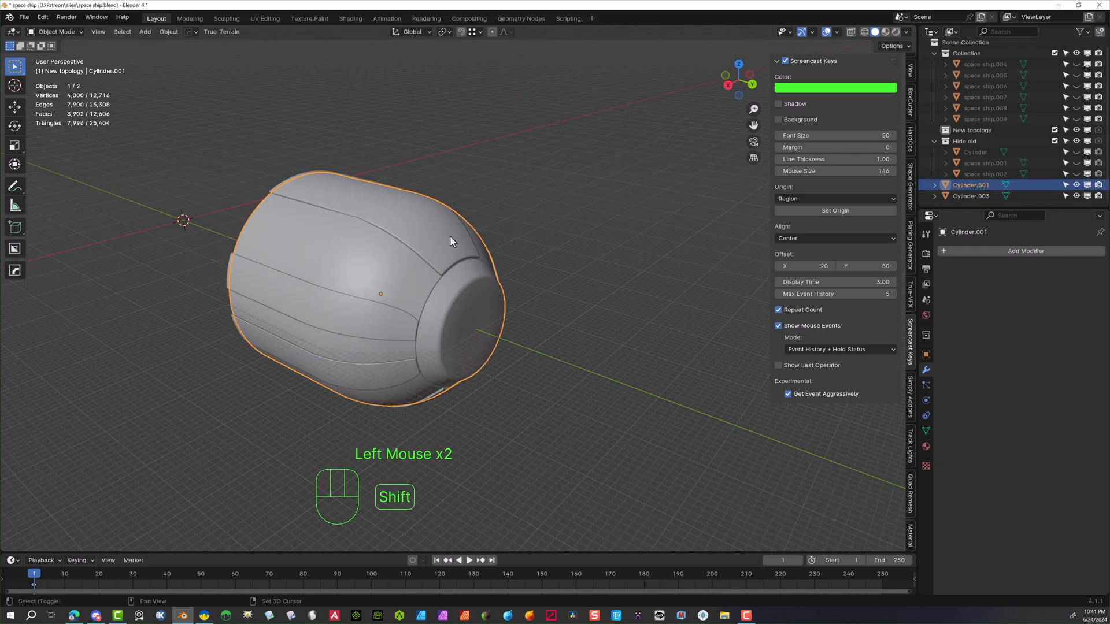
Toggle the visibility of the capsule parts and hide the joined panels, leaving only the capsule body on display
{"action": "left_click", "coordinate": [1076, 185]}
{"action": "mouse_move", "coordinate": [1076, 152]}
{"action": "left_mouse_down"}
{"action": "mouse_move", "coordinate": [1076, 174]}
{"action": "mouse_move", "coordinate": [1076, 163]}
{"action": "left_mouse_up"}
{"action": "left_click", "coordinate": [1076, 196]}
{"action": "left_click", "coordinate": [985, 174]}
{"action": "left_click", "coordinate": [976, 152], "text": "shift"}
{"action": "scroll", "coordinate": [453, 261], "scroll_direction": "up", "scroll_amount": 2}
{"action": "left_click", "coordinate": [752, 197]}
{"action": "middle_click_drag", "start_coordinate": [404, 260], "coordinate": [491, 260]}
{"action": "left_click", "coordinate": [1076, 185]}
{"action": "left_click", "coordinate": [1076, 196]}
{"action": "left_click", "coordinate": [1076, 196]}
{"action": "left_click", "coordinate": [850, 31]}
{"action": "left_click_drag", "start_coordinate": [495, 209], "coordinate": [203, 77]}
{"action": "scroll", "coordinate": [202, 78], "scroll_direction": "down", "scroll_amount": 2}
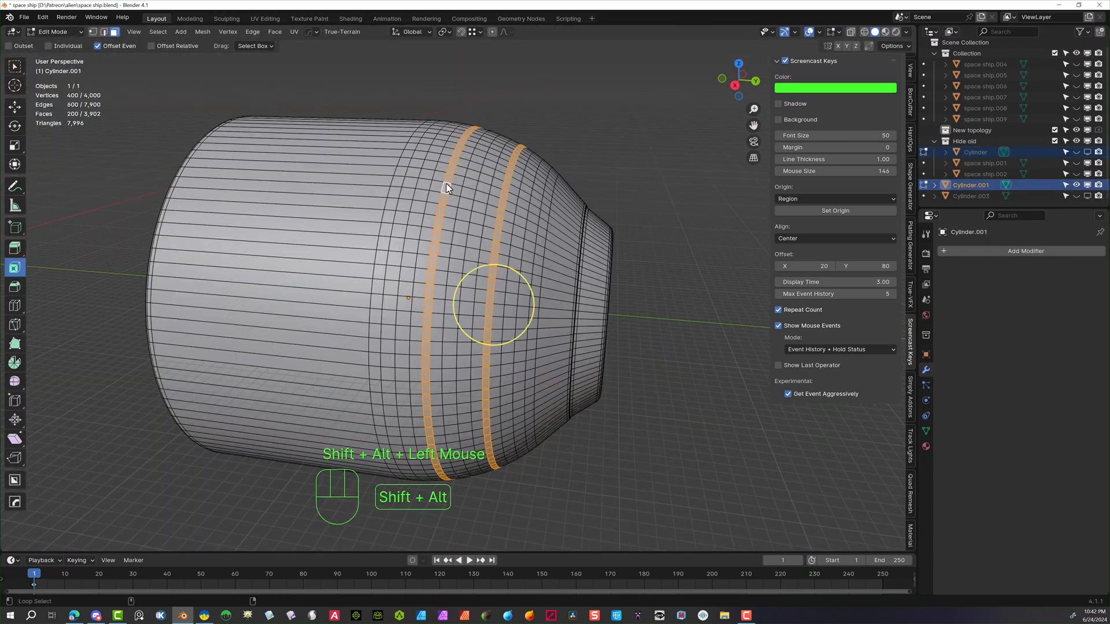
Inset the two face loops around the capsule body's curved section and extrude them along their normals
{"action": "scroll", "coordinate": [477, 306], "scroll_direction": "up", "scroll_amount": 2}
{"action": "left_click_drag", "start_coordinate": [530, 282], "coordinate": [521, 292]}
{"action": "left_click_drag", "start_coordinate": [14, 248], "coordinate": [84, 297]}
{"action": "middle_click_drag", "start_coordinate": [532, 318], "coordinate": [520, 318]}
{"action": "scroll", "coordinate": [521, 318], "scroll_direction": "up", "scroll_amount": 3}
{"action": "mouse_move", "coordinate": [518, 321]}
{"action": "left_mouse_down"}
{"action": "mouse_move", "coordinate": [529, 336]}
{"action": "mouse_move", "coordinate": [515, 322]}
{"action": "left_mouse_up"}
{"action": "left_click", "coordinate": [515, 322]}
Select the edge loops bordering the narrow extruded bands around the capsule body
{"action": "middle_click_drag", "start_coordinate": [486, 243], "coordinate": [491, 243]}
{"action": "scroll", "coordinate": [463, 154], "scroll_direction": "up", "scroll_amount": 7}
{"action": "scroll", "coordinate": [463, 154], "scroll_direction": "down", "scroll_amount": 6}
{"action": "key", "text": "2"}
{"action": "left_click", "coordinate": [312, 122], "text": "alt"}
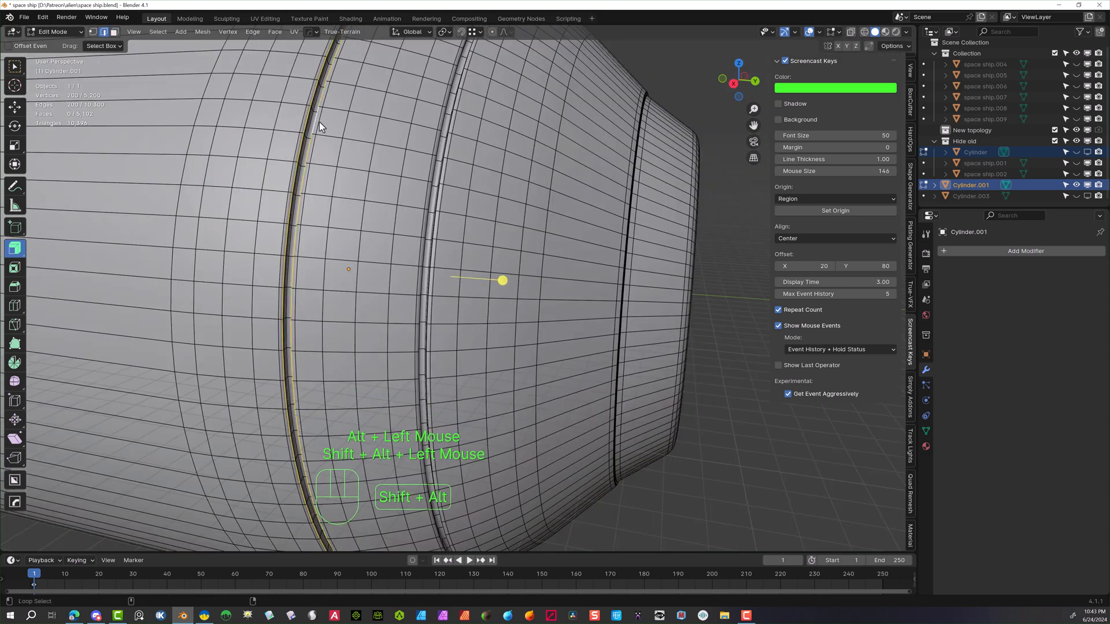
{"action": "scroll", "coordinate": [312, 185], "scroll_direction": "up", "scroll_amount": 3}
{"action": "scroll", "coordinate": [426, 230], "scroll_direction": "down", "scroll_amount": 7}
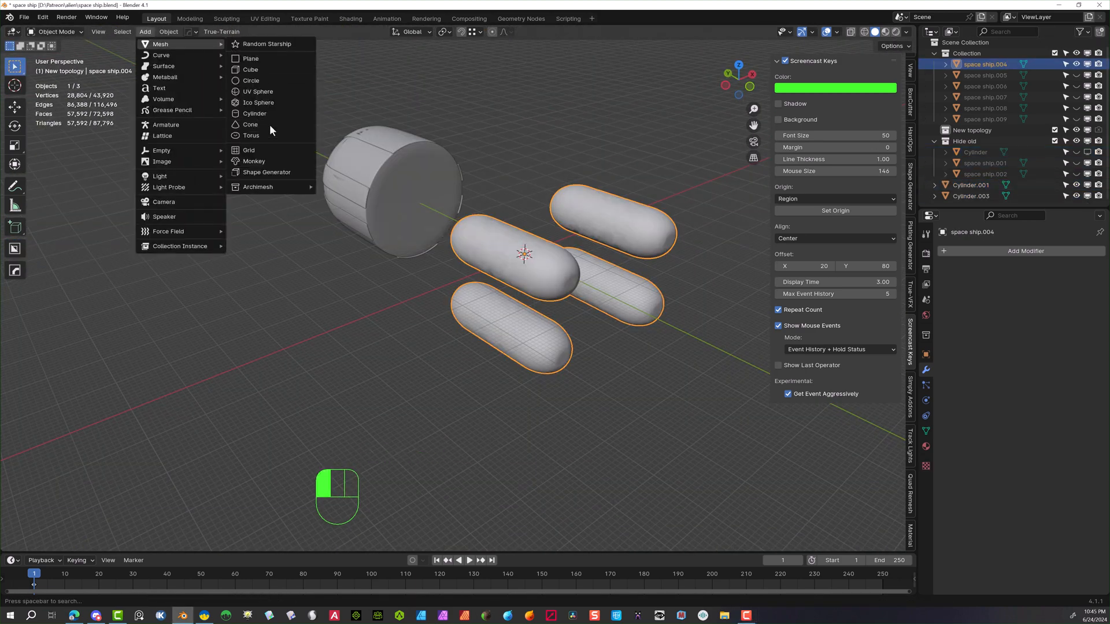
Add a 64-vertex cylinder rotated 90° about X, with a radius of about 6.51 m, over one upper old tank
{"action": "left_click", "coordinate": [269, 123]}
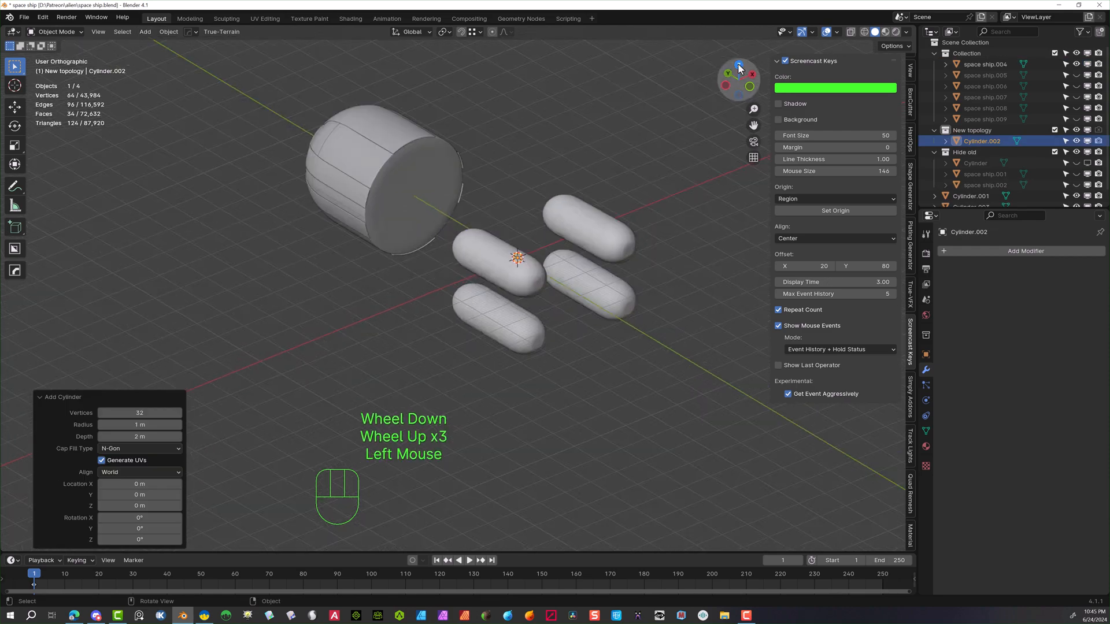
{"action": "left_click", "coordinate": [140, 518]}
{"action": "scroll", "coordinate": [394, 243], "scroll_direction": "up", "scroll_amount": 4}
{"action": "scroll", "coordinate": [394, 243], "scroll_direction": "down", "scroll_amount": 1}
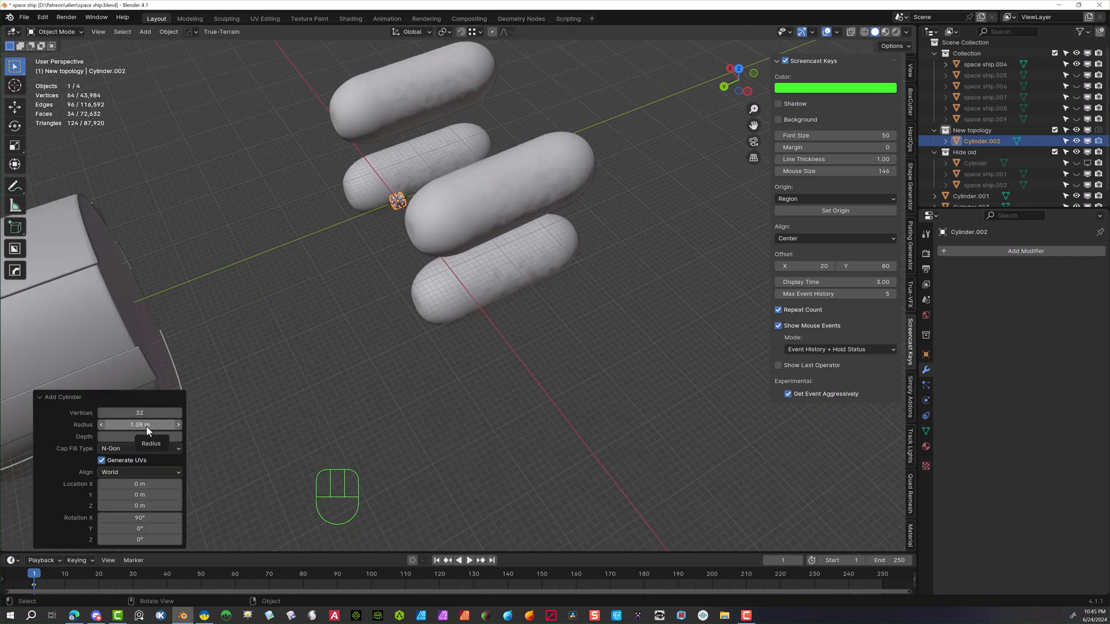
{"action": "scroll", "coordinate": [282, 231], "scroll_direction": "up", "scroll_amount": 2}
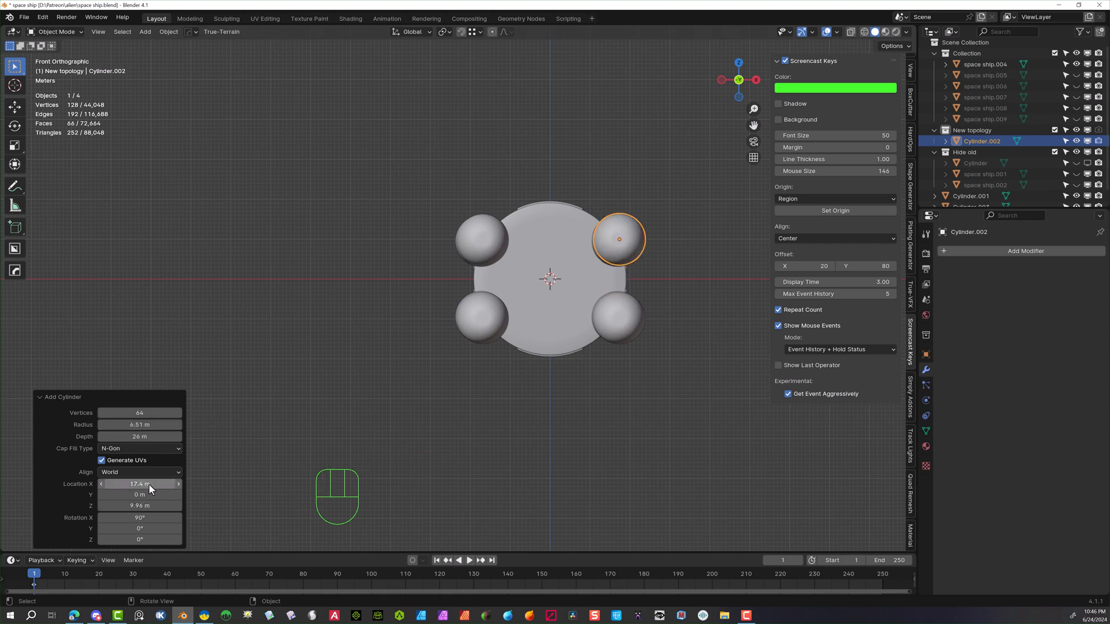
Adjust the cylinder to a depth of 36 m at about X 17.3 m, Y -13.8 m to enclose the old tank
{"action": "middle_click_drag", "start_coordinate": [248, 450], "coordinate": [337, 417]}
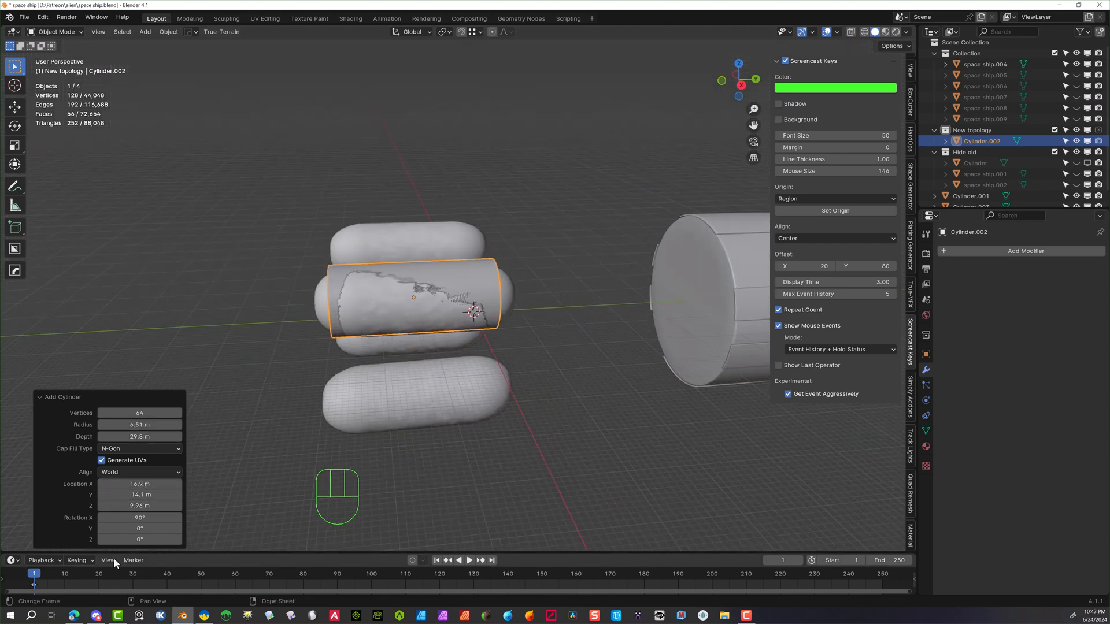
{"action": "middle_click_drag", "start_coordinate": [404, 347], "coordinate": [547, 278]}
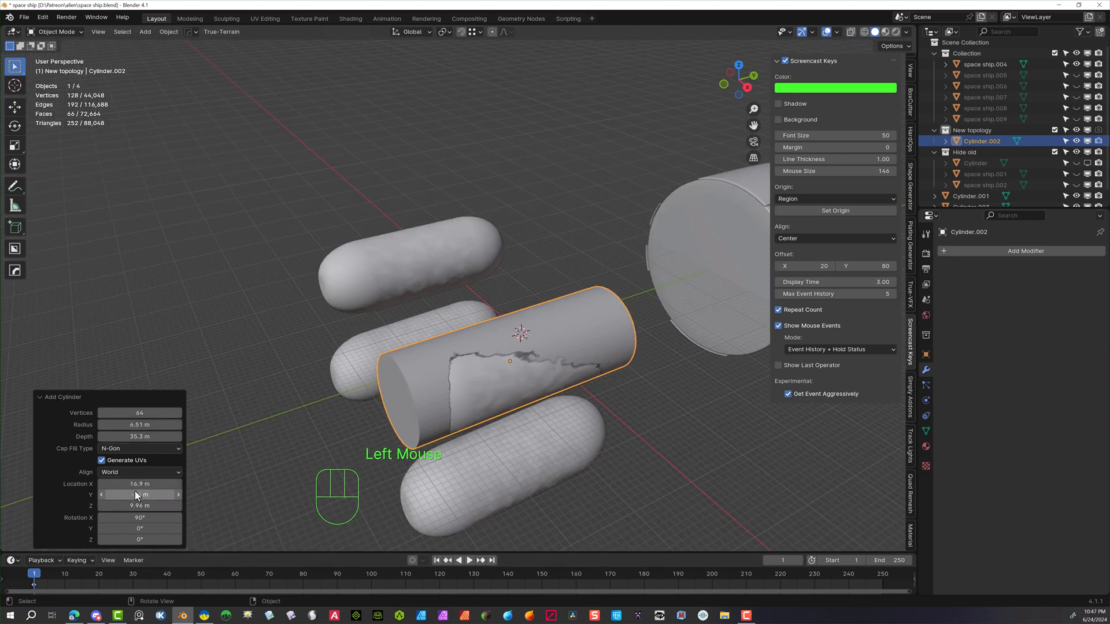
{"action": "left_click_drag", "start_coordinate": [144, 485], "coordinate": [439, 459]}
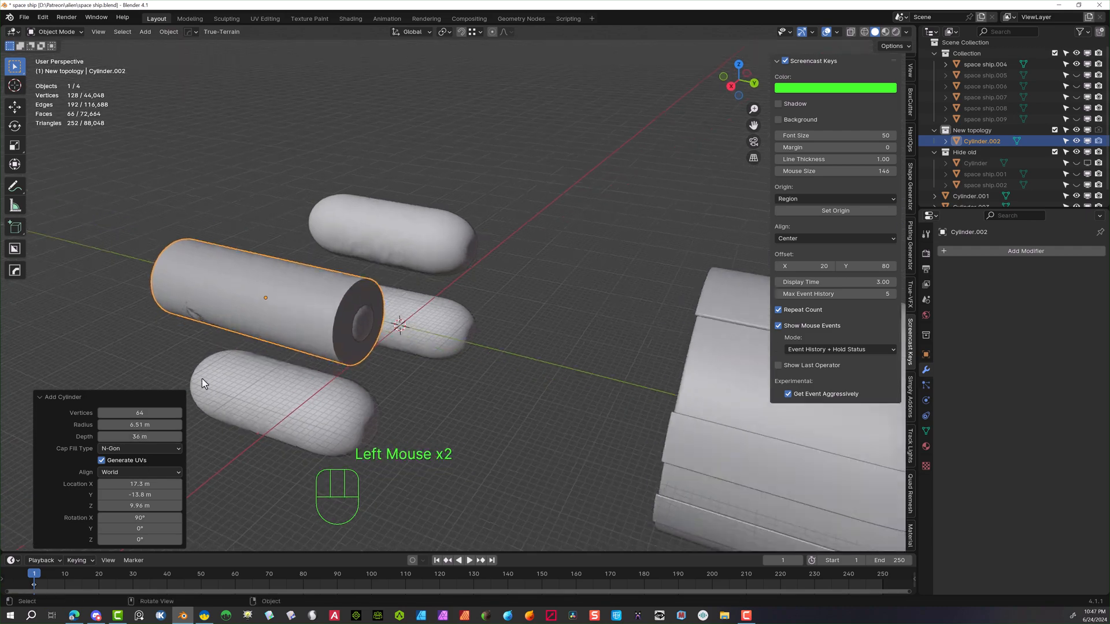
{"action": "scroll", "coordinate": [741, 188], "scroll_direction": "up", "scroll_amount": 2}
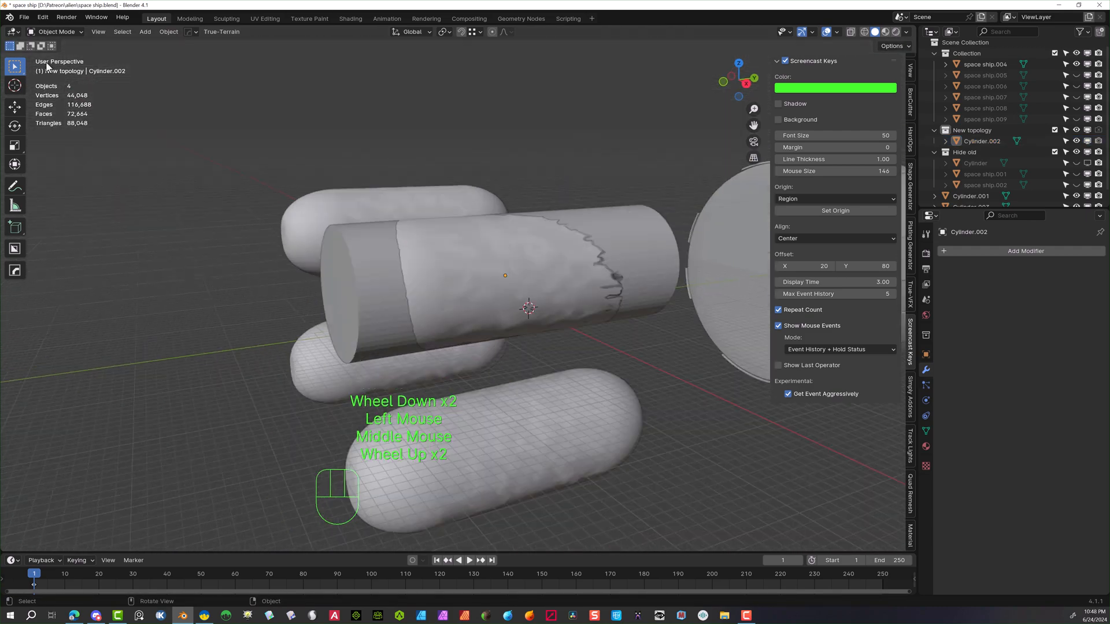
Bevel both end rims of the cylinder in Edit Mode to give it rounded ends like the old tank
{"action": "left_click", "coordinate": [351, 272]}
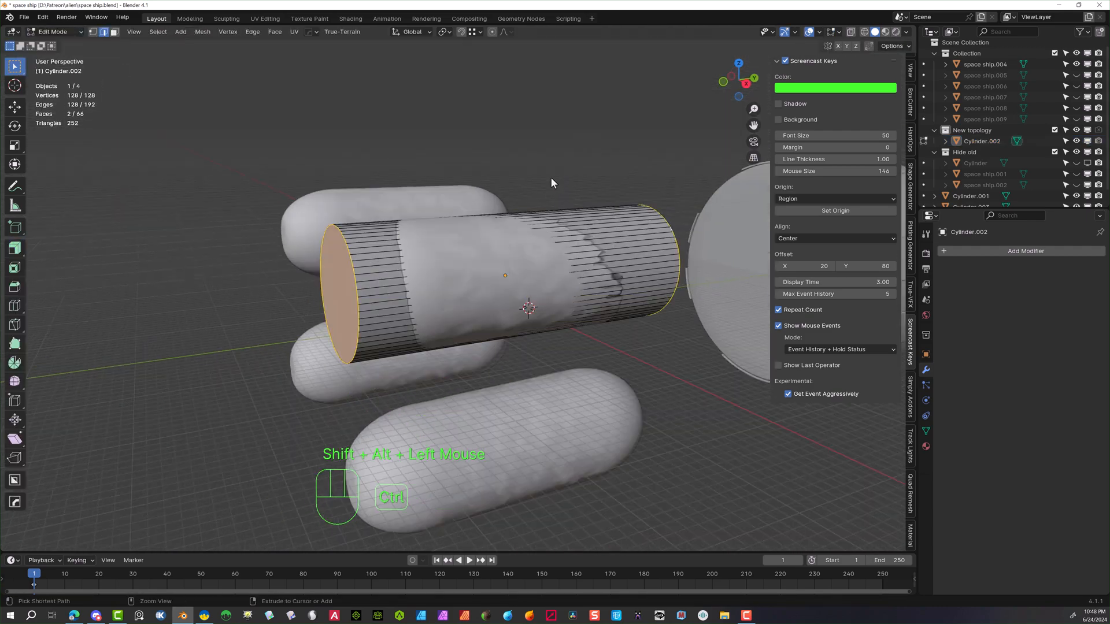
{"action": "key", "text": "ctrl+b"}
{"action": "scroll", "coordinate": [589, 172], "scroll_direction": "up", "scroll_amount": 1}
{"action": "left_click", "coordinate": [595, 165]}
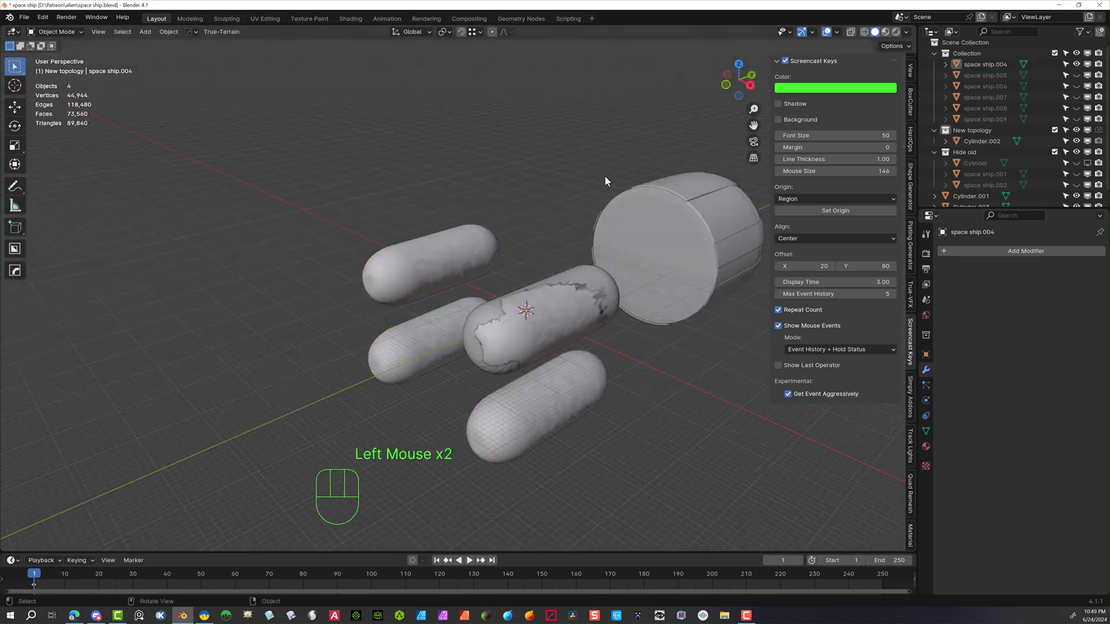
Shade the rounded cylinder smooth and add a Subdivision Surface modifier with its render level set to 1
{"action": "left_click", "coordinate": [485, 340]}
{"action": "scroll", "coordinate": [563, 397], "scroll_direction": "up", "scroll_amount": 3}
{"action": "scroll", "coordinate": [563, 396], "scroll_direction": "down", "scroll_amount": 1}
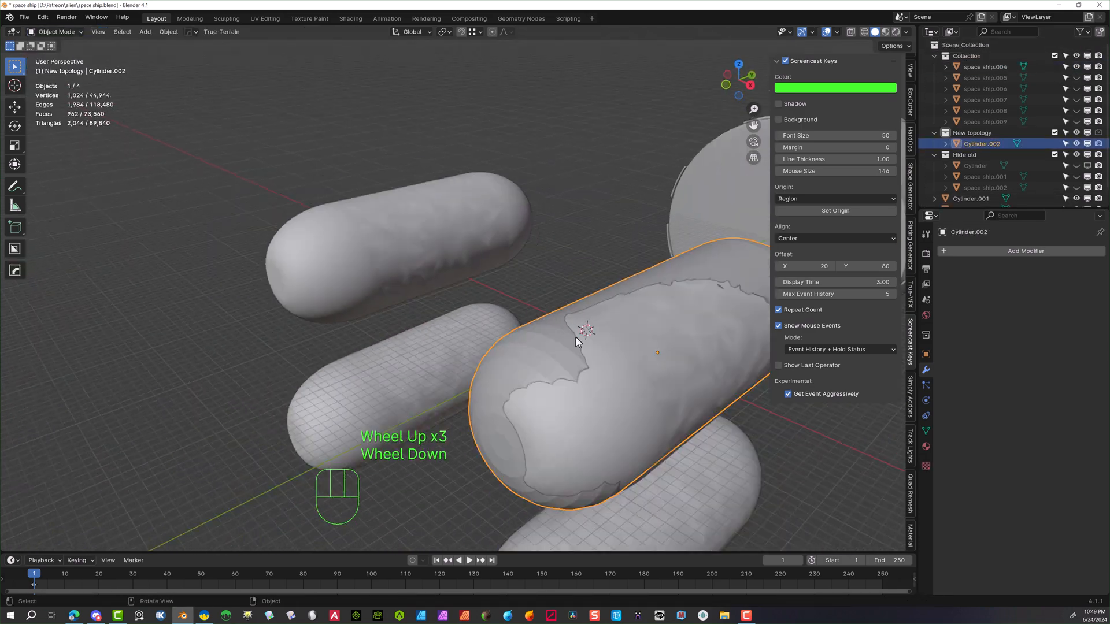
{"action": "right_click", "coordinate": [410, 203]}
{"action": "left_click", "coordinate": [399, 65]}
{"action": "scroll", "coordinate": [553, 228], "scroll_direction": "down", "scroll_amount": 4}
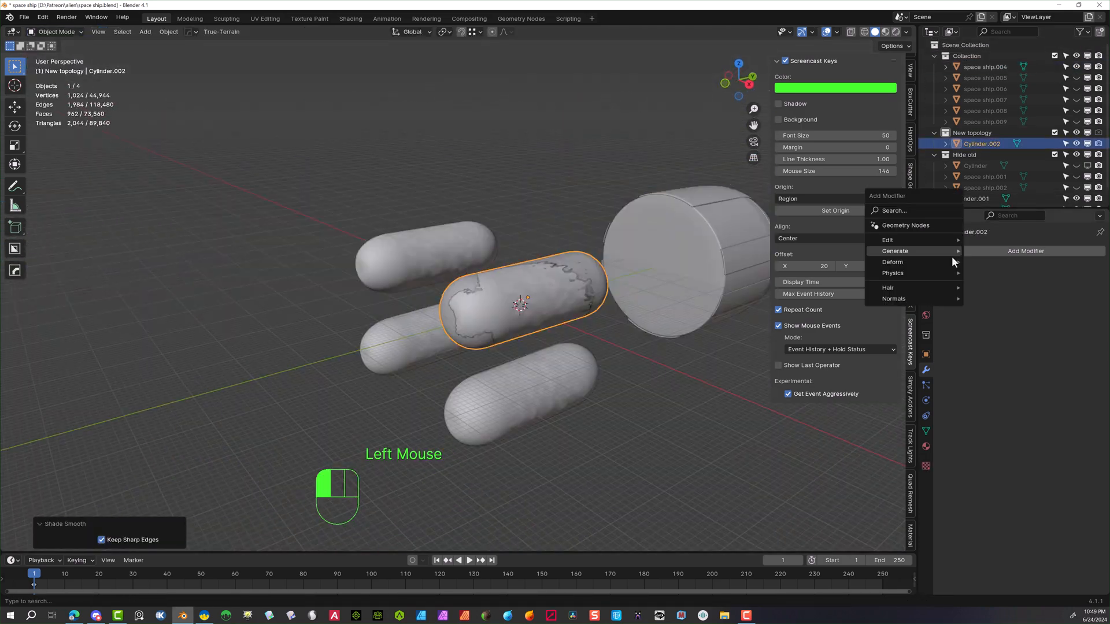
{"action": "left_click", "coordinate": [995, 399]}
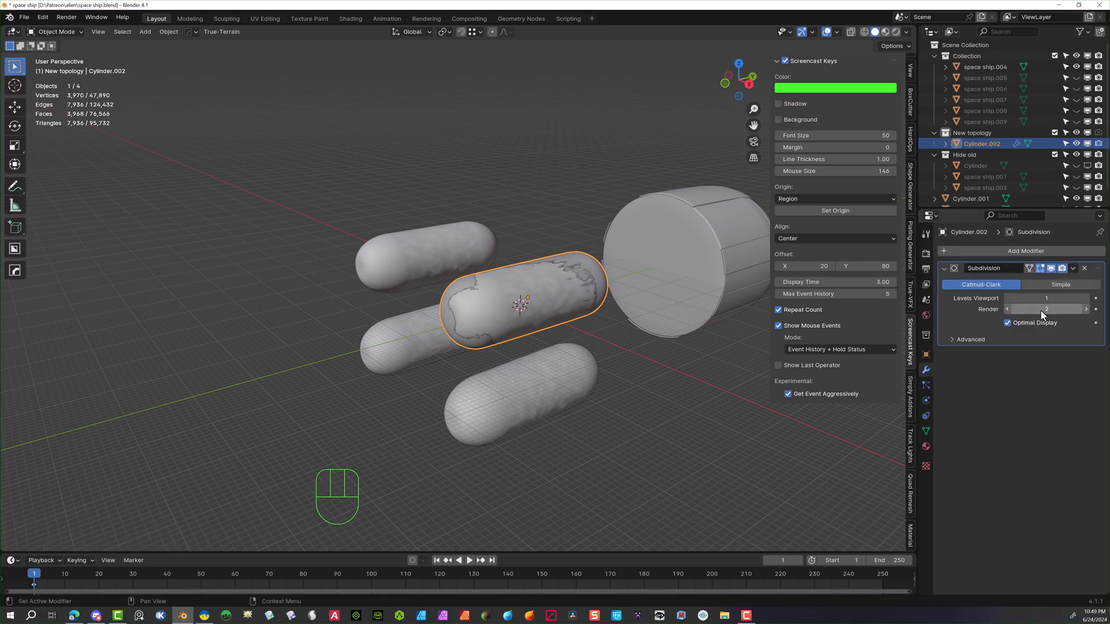
{"action": "left_click", "coordinate": [1007, 309]}
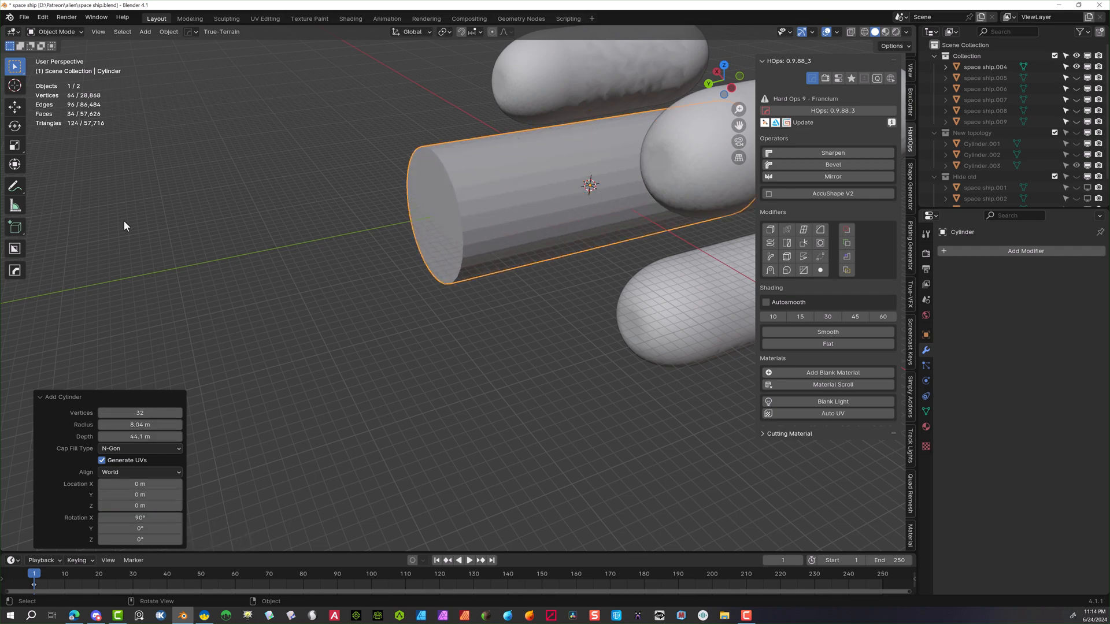
In back view, raise the new cylinder to about Z 9.69 m and set its X location to -16.7 m
{"action": "key", "text": "ctrl+KP_1"}
{"action": "left_click_drag", "start_coordinate": [140, 506], "coordinate": [419, 474]}
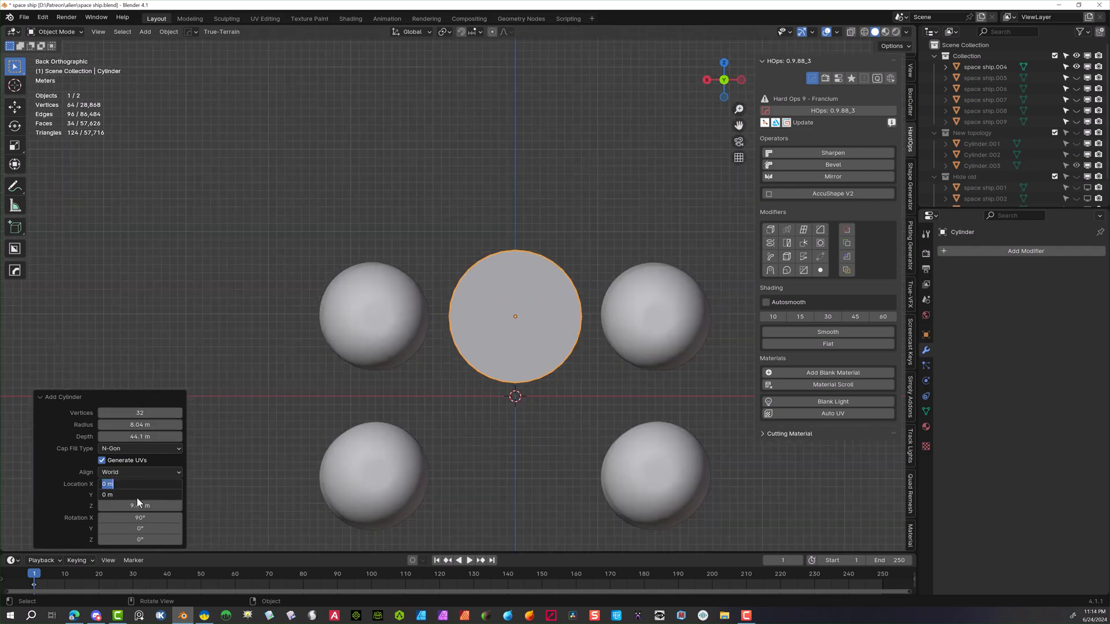
{"action": "type", "text": "-16.7"}
{"action": "key", "text": "Return"}
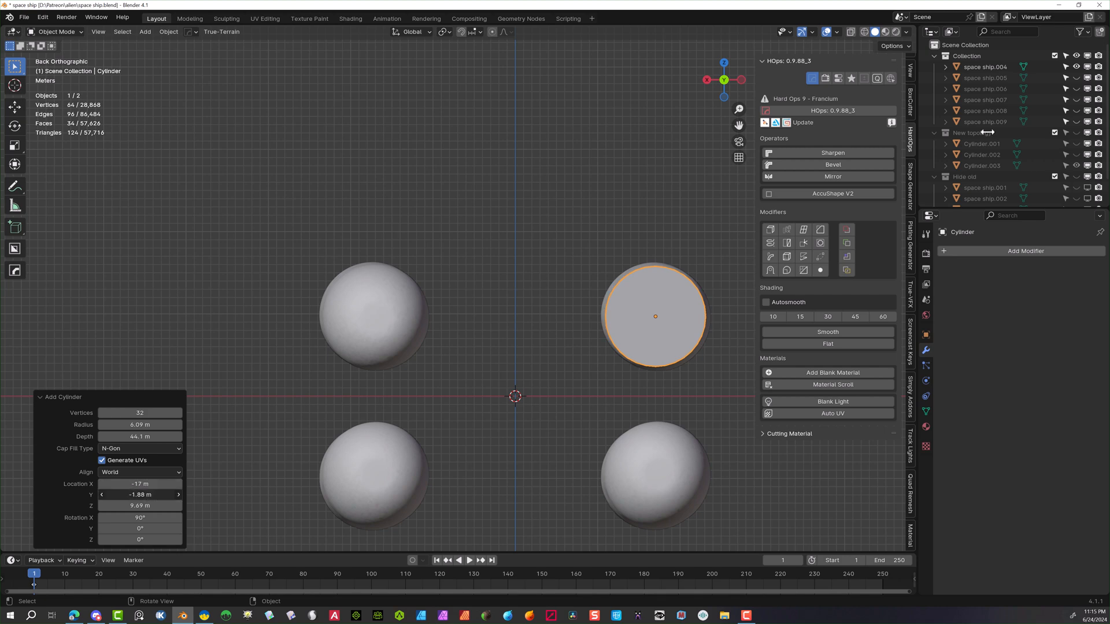
Adjust the cylinder's radius to about 6.44 m to match the old tank and turn on X-ray display
{"action": "left_click_drag", "start_coordinate": [142, 423], "coordinate": [162, 423]}
{"action": "middle_click_drag", "start_coordinate": [517, 251], "coordinate": [399, 289]}
{"action": "mouse_move", "coordinate": [351, 407]}
{"action": "middle_mouse_down"}
{"action": "mouse_move", "coordinate": [432, 309]}
{"action": "mouse_move", "coordinate": [522, 345]}
{"action": "middle_mouse_up"}
{"action": "scroll", "coordinate": [522, 345], "scroll_direction": "up", "scroll_amount": 3}
{"action": "key", "text": "alt+z"}
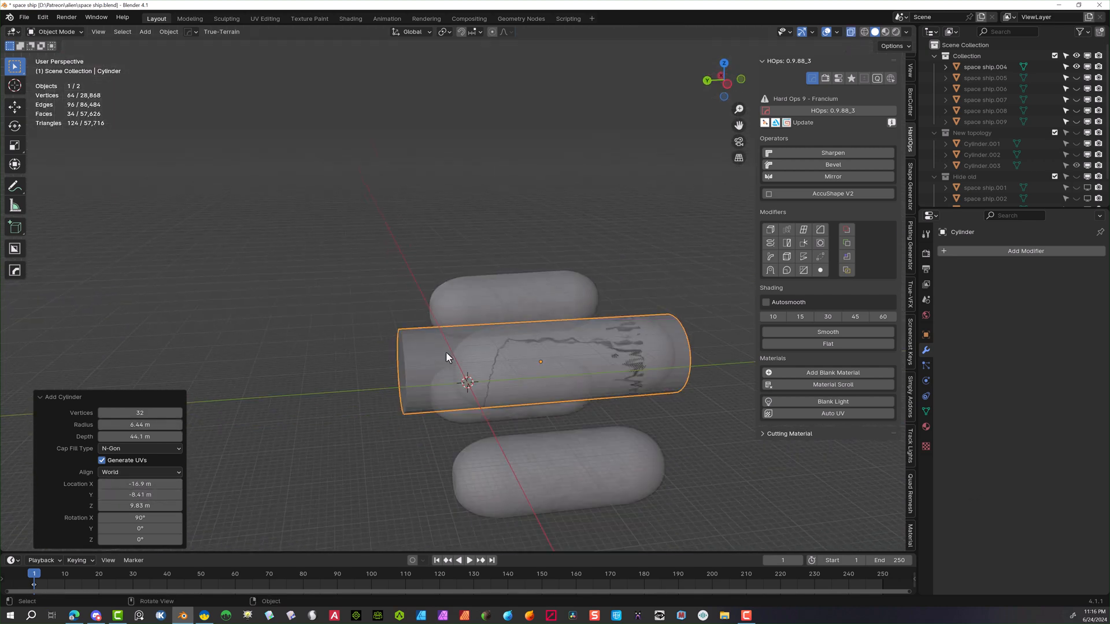
Set the cylinder's depth to about 34.7 m and its Y location to about -12.4 m
{"action": "middle_click_drag", "start_coordinate": [200, 366], "coordinate": [171, 367]}
{"action": "left_click_drag", "start_coordinate": [144, 438], "coordinate": [150, 440]}
{"action": "left_click_drag", "start_coordinate": [140, 495], "coordinate": [145, 495]}
{"action": "middle_click_drag", "start_coordinate": [345, 450], "coordinate": [392, 450]}
{"action": "scroll", "coordinate": [392, 450], "scroll_direction": "up", "scroll_amount": 2}
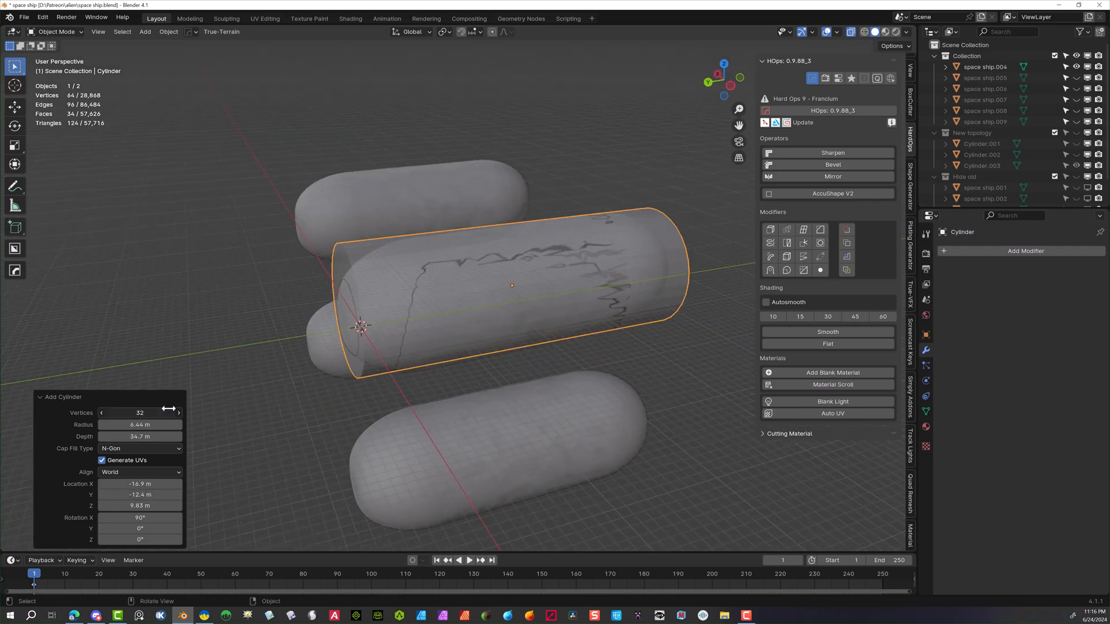
Select both end rims of the cylinder and bevel them about 6.16 m with 9 segments to round the ends
{"action": "key", "text": "Tab"}
{"action": "middle_click_drag", "start_coordinate": [348, 286], "coordinate": [377, 260]}
{"action": "left_click", "coordinate": [848, 193], "text": "shift"}
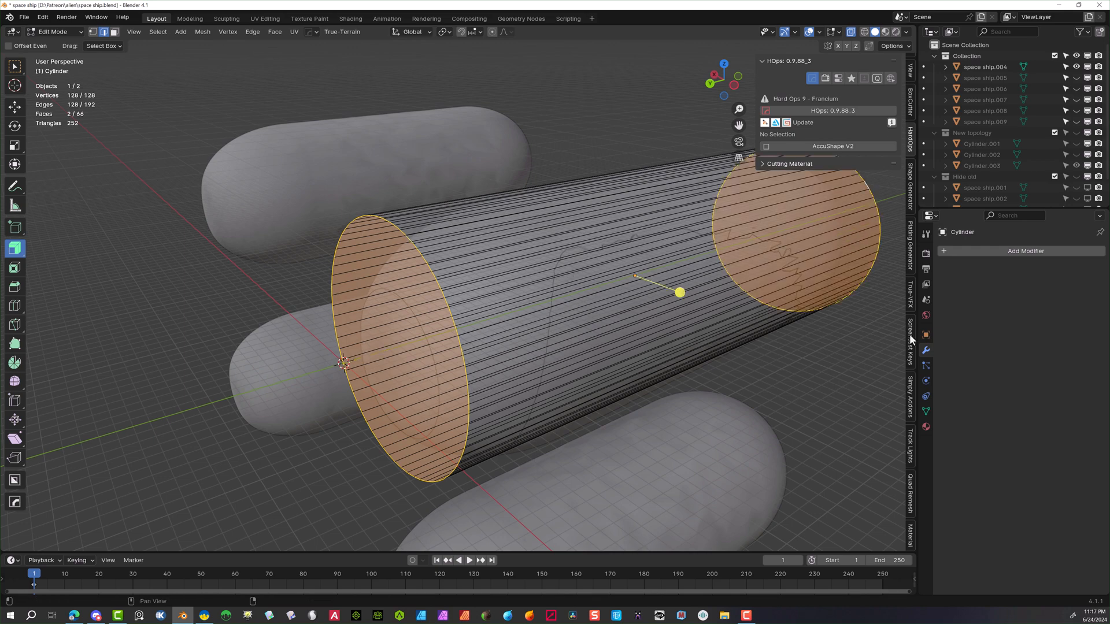
{"action": "key", "text": "ctrl+b"}
{"action": "scroll", "coordinate": [411, 344], "scroll_direction": "up", "scroll_amount": 8}
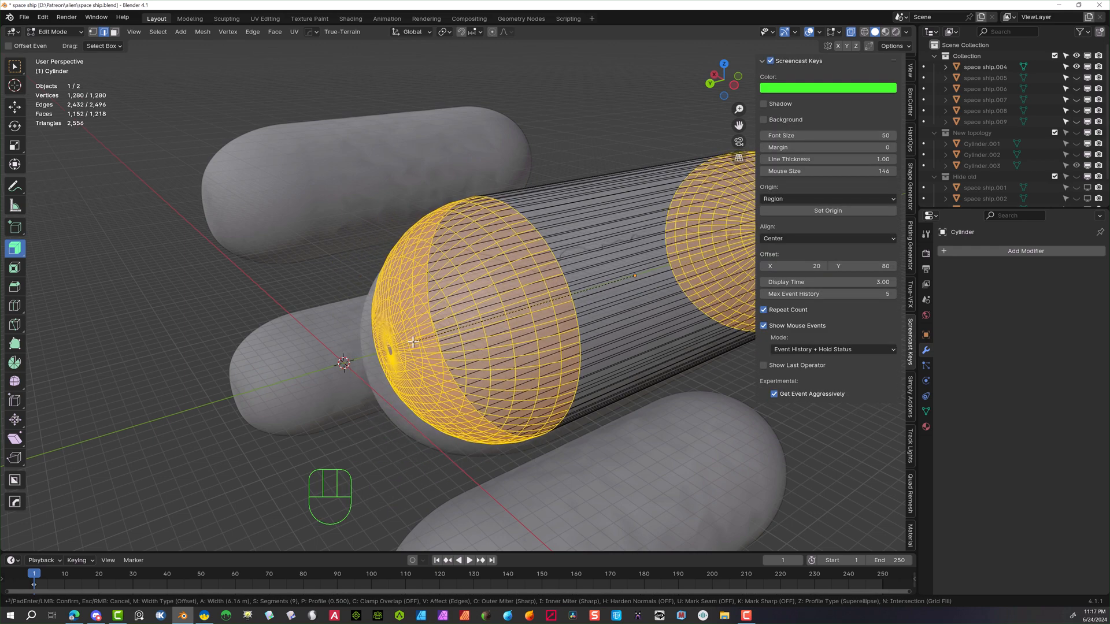
{"action": "left_click", "coordinate": [412, 343]}
Box-select one rounded end of the cylinder and move it along Y in side view to match the old tank
{"action": "middle_click_drag", "start_coordinate": [413, 342], "coordinate": [302, 391]}
{"action": "left_click_drag", "start_coordinate": [118, 122], "coordinate": [295, 390]}
{"action": "left_click", "coordinate": [726, 86]}
{"action": "key", "text": "g"}
{"action": "key", "text": "y"}
{"action": "left_click", "coordinate": [341, 218]}
Box-select a rounded end in side view and shift it about -1.6 m along Y to fit the old tank
{"action": "left_click_drag", "start_coordinate": [627, 107], "coordinate": [520, 263]}
{"action": "key", "text": "g"}
{"action": "key", "text": "y"}
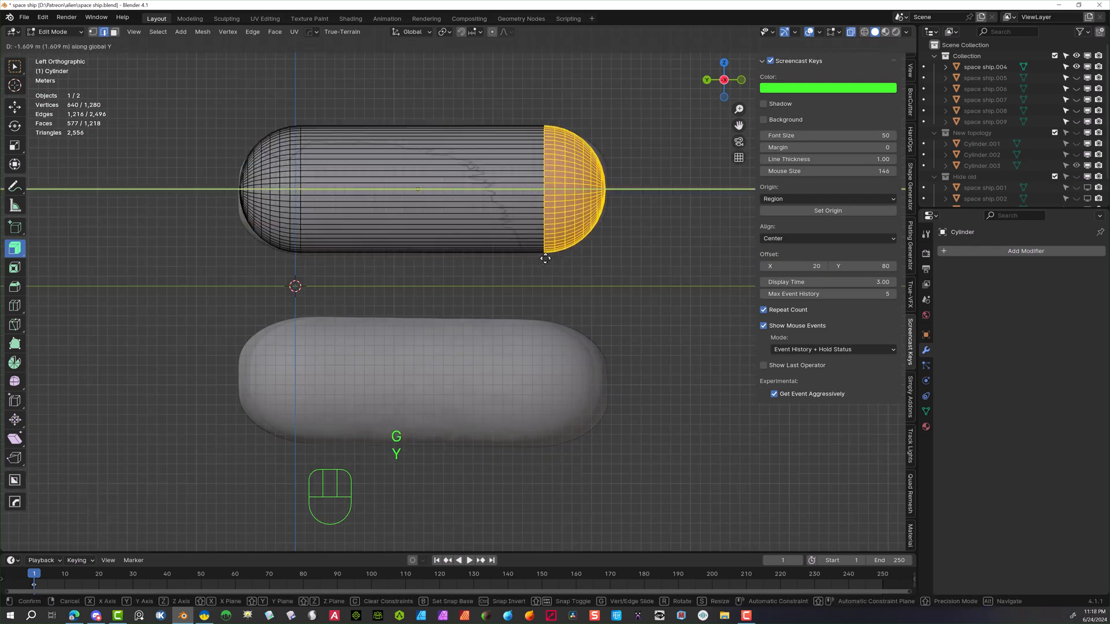
Return to Object Mode, apply all transforms to the new tank cylinder and save the file
{"action": "left_click", "coordinate": [57, 32]}
{"action": "left_click", "coordinate": [56, 46]}
{"action": "left_click", "coordinate": [431, 182]}
{"action": "right_click", "coordinate": [431, 182]}
{"action": "left_click", "coordinate": [434, 184]}
{"action": "middle_click_drag", "start_coordinate": [434, 184], "coordinate": [751, 223]}
{"action": "key", "text": "ctrl+a"}
{"action": "left_click", "coordinate": [161, 298]}
{"action": "key", "text": "ctrl+s"}
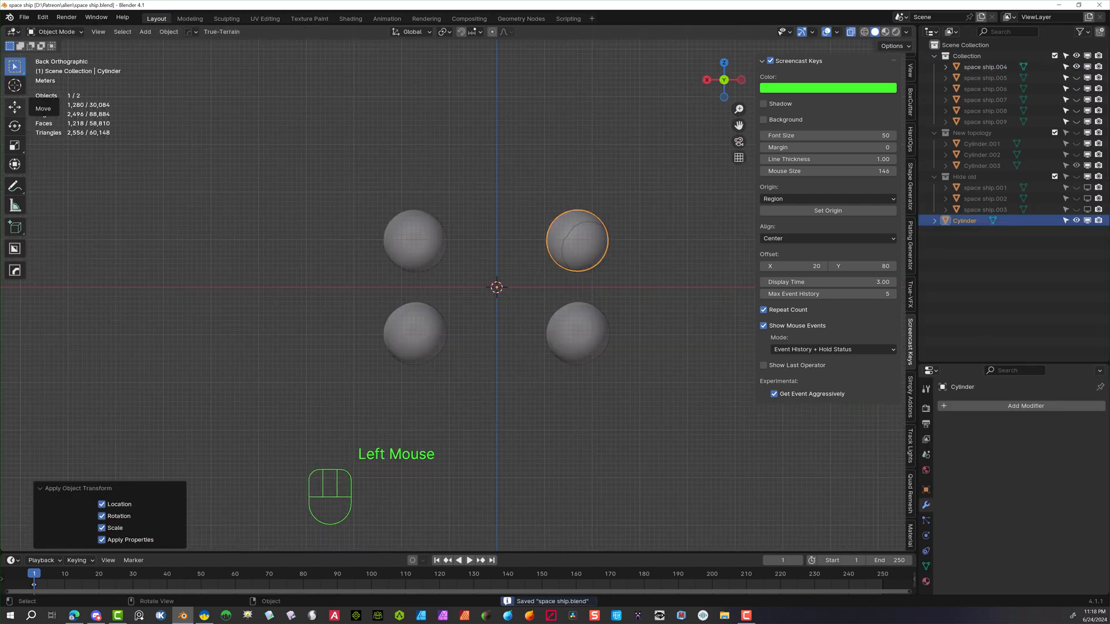
Mirror the tank across X and Z with HardOps to make four tanks and apply the mirror modifier
{"action": "left_click", "coordinate": [910, 139]}
{"action": "left_click", "coordinate": [833, 177]}
{"action": "left_click", "coordinate": [572, 287]}
{"action": "left_click", "coordinate": [832, 177]}
{"action": "left_click", "coordinate": [497, 214]}
{"action": "middle_click_drag", "start_coordinate": [497, 243], "coordinate": [358, 289]}
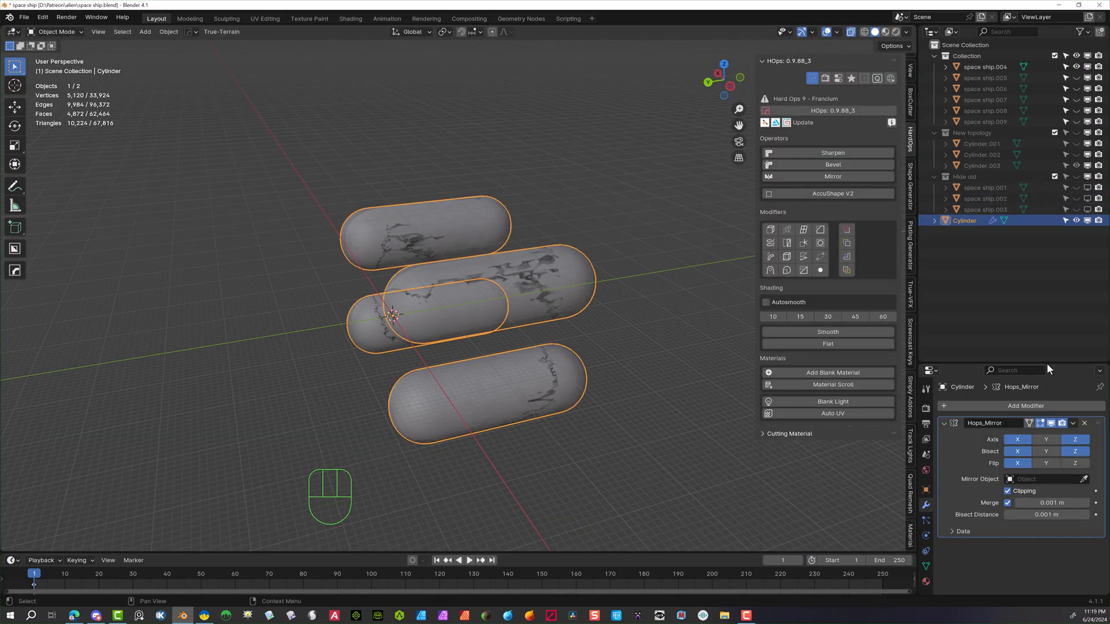
{"action": "key", "text": "ctrl+a"}
Move space ship.004 into the Hide old collection and Cylinder into the New topology collection
{"action": "left_click", "coordinate": [994, 68]}
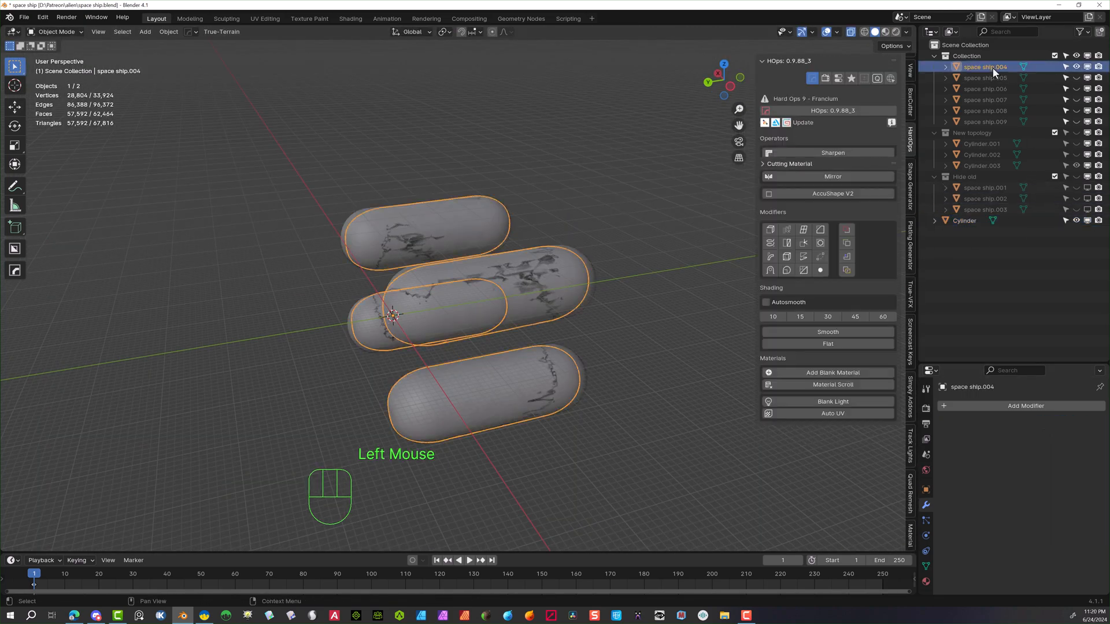
{"action": "left_click_drag", "start_coordinate": [993, 67], "coordinate": [1018, 177]}
{"action": "left_click", "coordinate": [965, 220]}
{"action": "left_click_drag", "start_coordinate": [964, 220], "coordinate": [971, 122]}
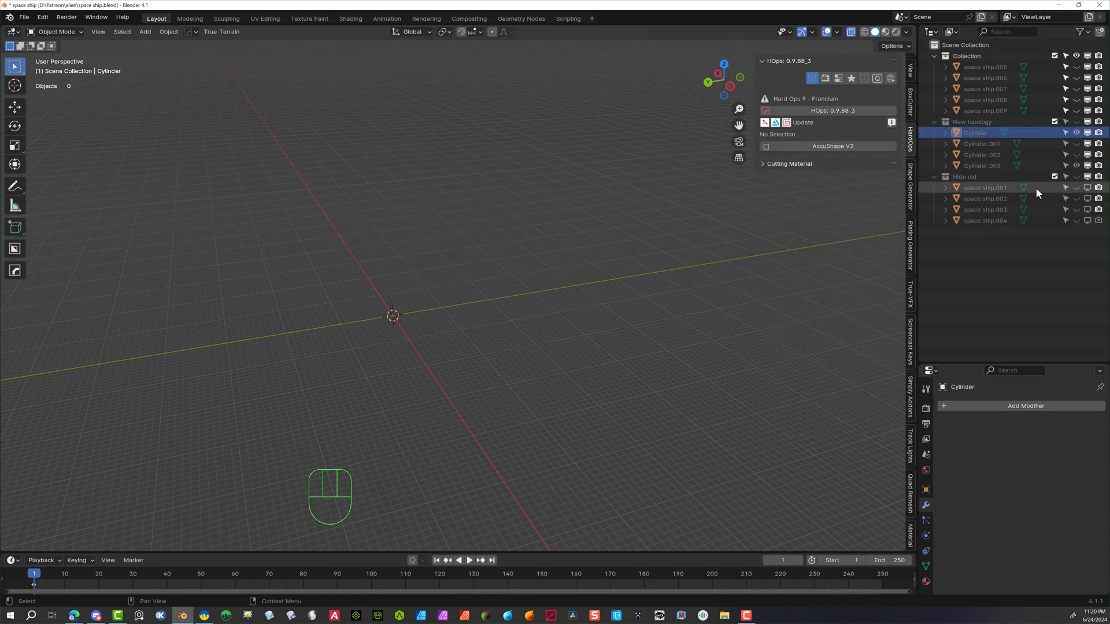
Unhide all rebuilt objects in the New topology collection
{"action": "left_click", "coordinate": [1076, 154]}
{"action": "left_click", "coordinate": [1076, 143]}
{"action": "left_click", "coordinate": [1076, 122]}
{"action": "scroll", "coordinate": [477, 158], "scroll_direction": "up", "scroll_amount": 1}
{"action": "left_click", "coordinate": [478, 158]}
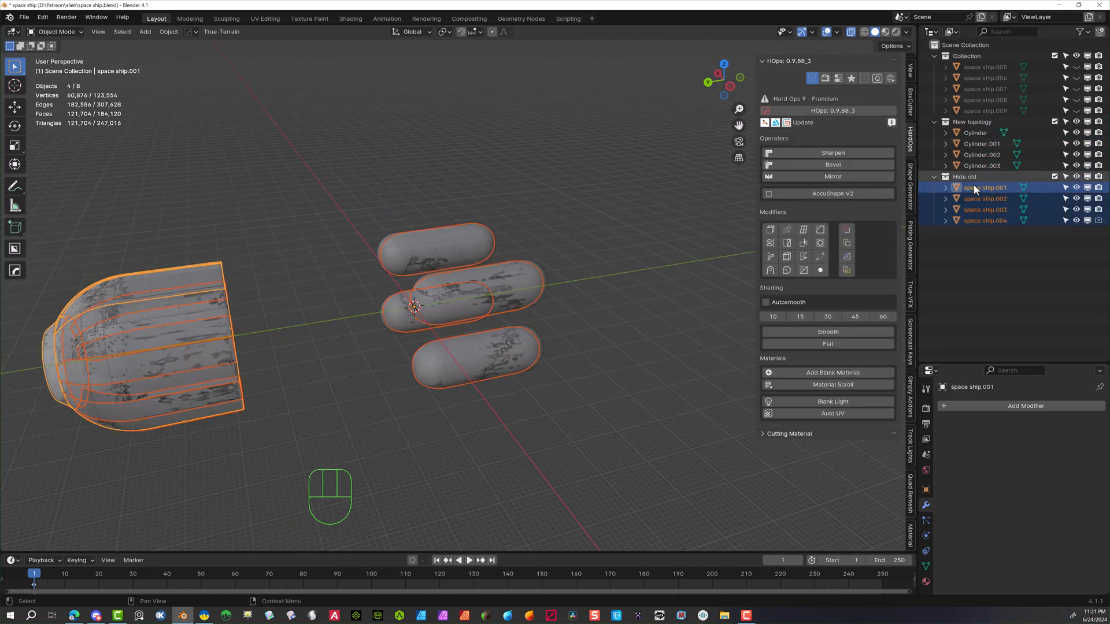
Disable the Hide old collection's objects in viewport and renders, and show the old rings, space ship.005
{"action": "left_click", "coordinate": [1076, 177], "text": "shift"}
{"action": "left_click", "coordinate": [1087, 177], "text": "shift"}
{"action": "left_click", "coordinate": [1098, 177], "text": "shift"}
{"action": "scroll", "coordinate": [611, 222], "scroll_direction": "up", "scroll_amount": 4}
{"action": "left_click", "coordinate": [1076, 66]}
{"action": "scroll", "coordinate": [570, 222], "scroll_direction": "down", "scroll_amount": 2}
{"action": "middle_click_drag", "start_coordinate": [564, 217], "coordinate": [570, 223]}
{"action": "scroll", "coordinate": [569, 241], "scroll_direction": "down", "scroll_amount": 3}
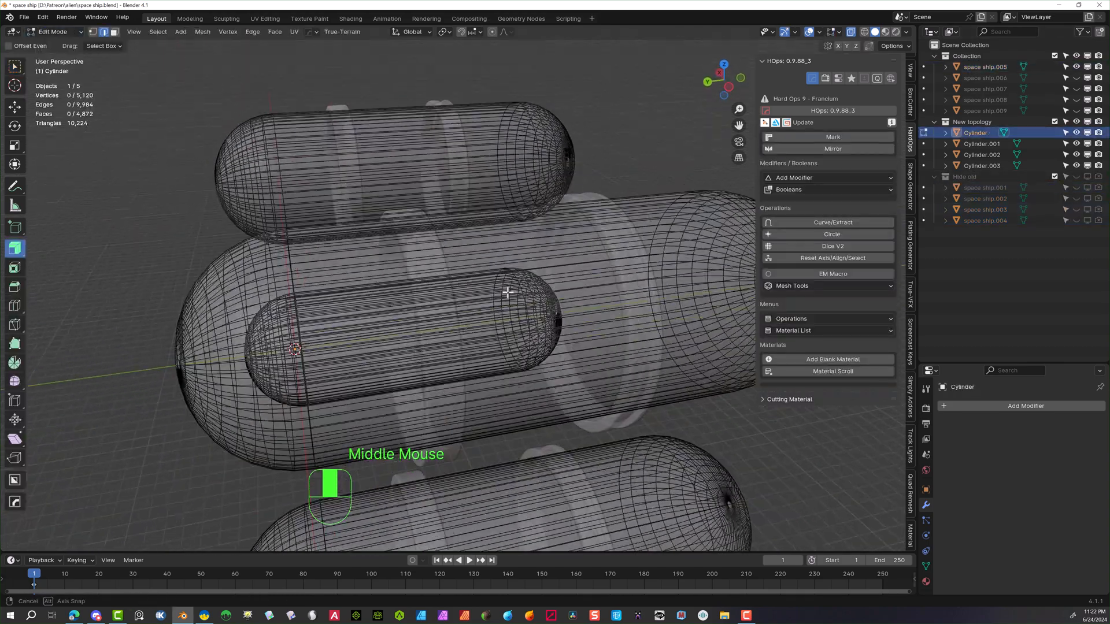
Separate the straight section of one tank as its own object and hide the other New topology objects
{"action": "left_click", "coordinate": [345, 197]}
{"action": "middle_click_drag", "start_coordinate": [345, 197], "coordinate": [434, 217]}
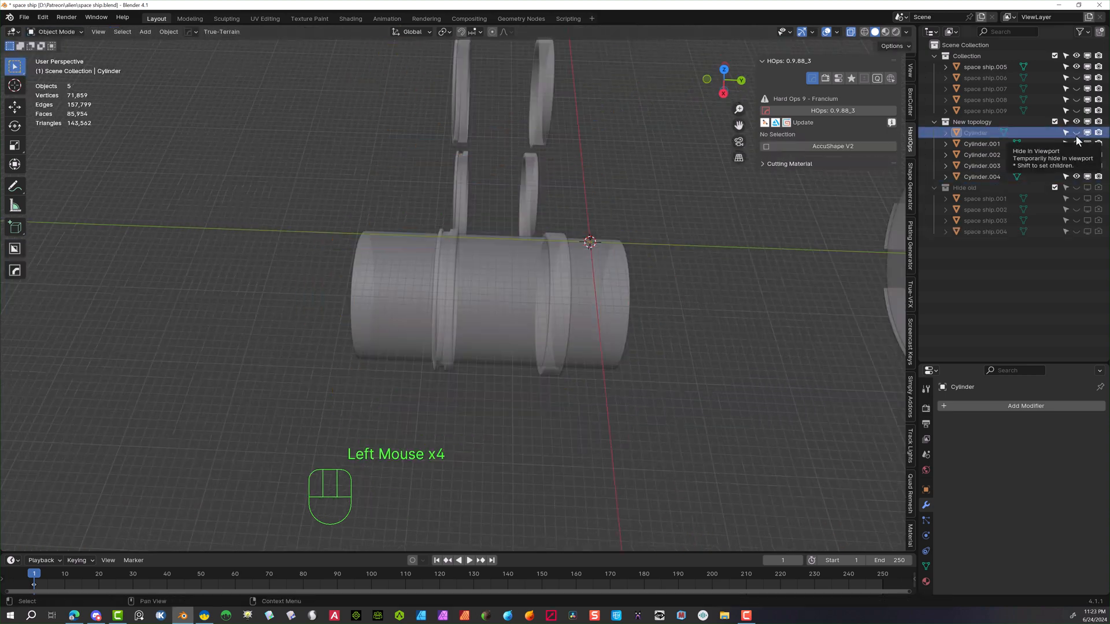
{"action": "left_click", "coordinate": [1076, 122], "text": "shift"}
{"action": "left_click", "coordinate": [1087, 122], "text": "shift"}
{"action": "left_click", "coordinate": [989, 163]}
{"action": "left_click", "coordinate": [1076, 122]}
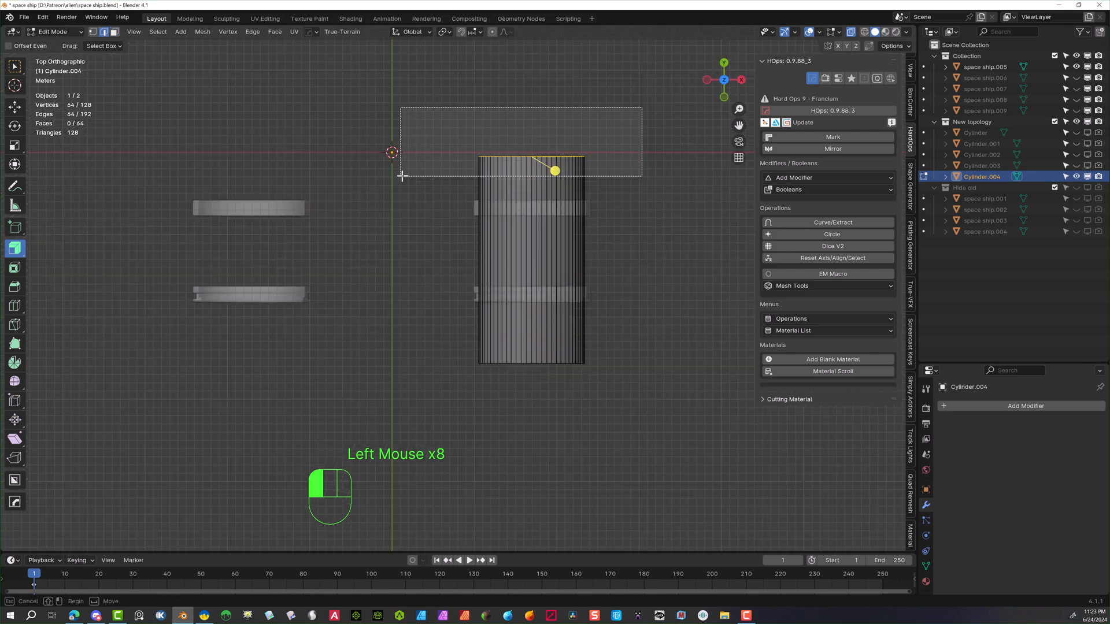
Shorten the separated tube to the old ring's width and thicken it with an applied -0.67 m Solidify modifier
{"action": "left_click", "coordinate": [605, 181]}
{"action": "scroll", "coordinate": [605, 181], "scroll_direction": "up", "scroll_amount": 2}
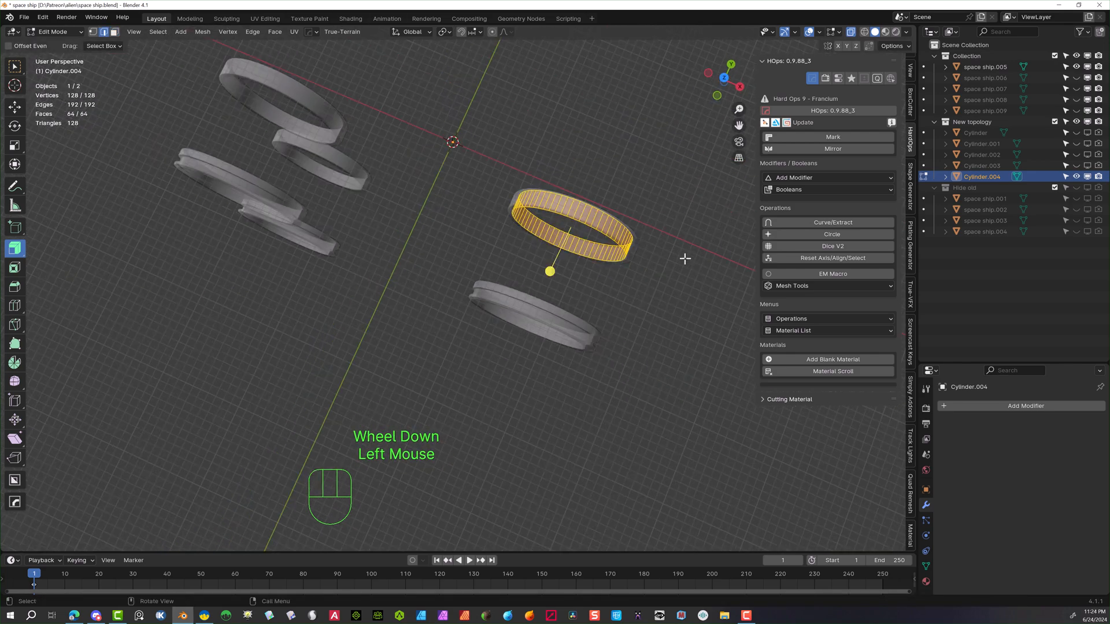
{"action": "left_click", "coordinate": [1006, 349]}
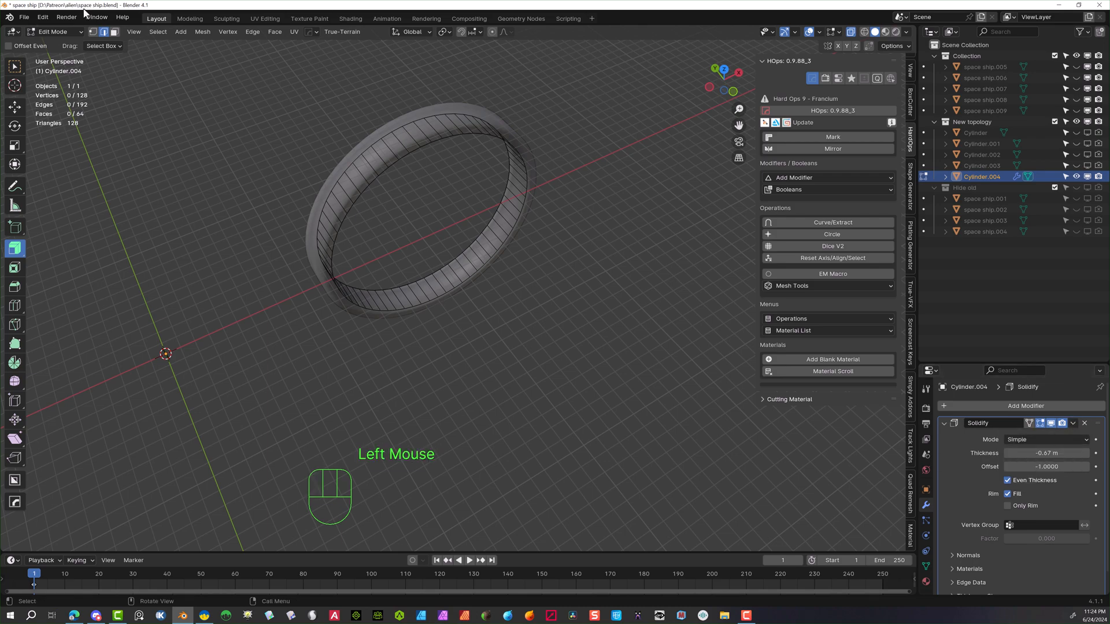
{"action": "left_click", "coordinate": [1012, 425]}
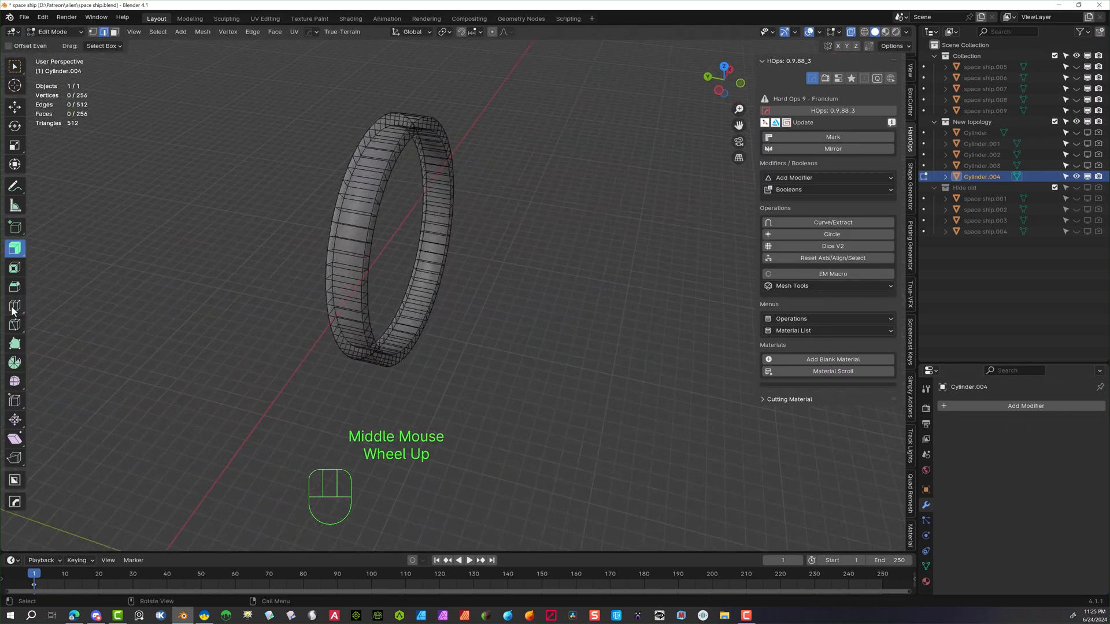
Select the ring's inner and outer rim edge loops on both sides and bevel them to round the corners
{"action": "key", "text": "ctrl+r"}
{"action": "key", "text": "ctrl+b"}
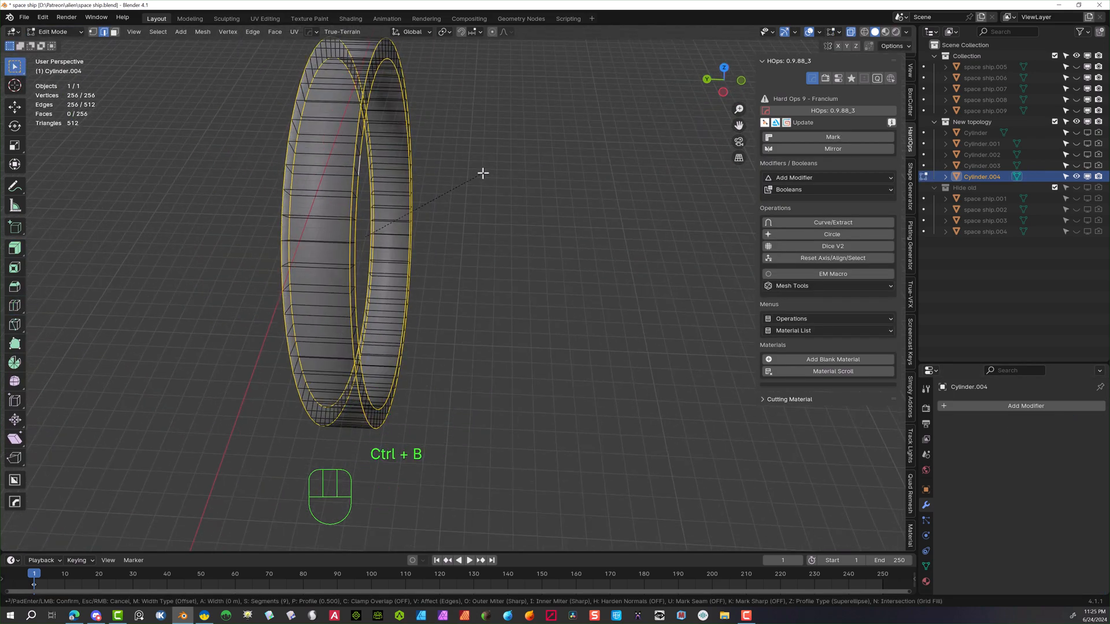
{"action": "scroll", "coordinate": [496, 170], "scroll_direction": "down", "scroll_amount": 7}
{"action": "middle_click_drag", "start_coordinate": [534, 194], "coordinate": [414, 224]}
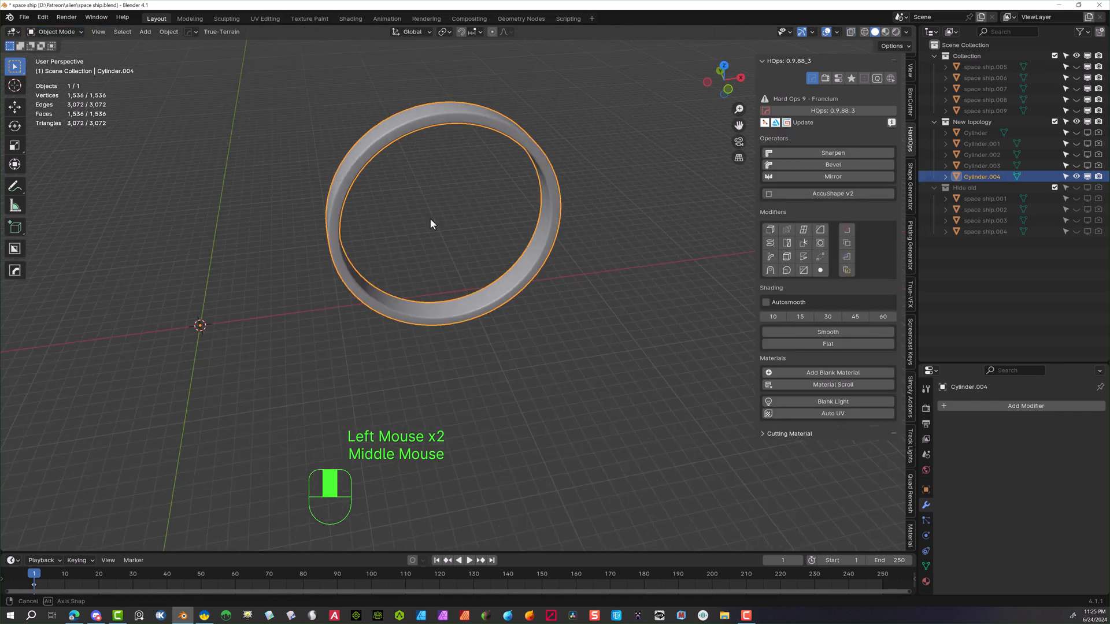
Save the file and mirror the new ring onto the other tank positions of space ship.005
{"action": "middle_click_drag", "start_coordinate": [414, 223], "coordinate": [515, 237]}
{"action": "left_click", "coordinate": [1076, 67]}
{"action": "key", "text": "ctrl+s"}
{"action": "left_click", "coordinate": [832, 176]}
{"action": "left_click", "coordinate": [494, 366]}
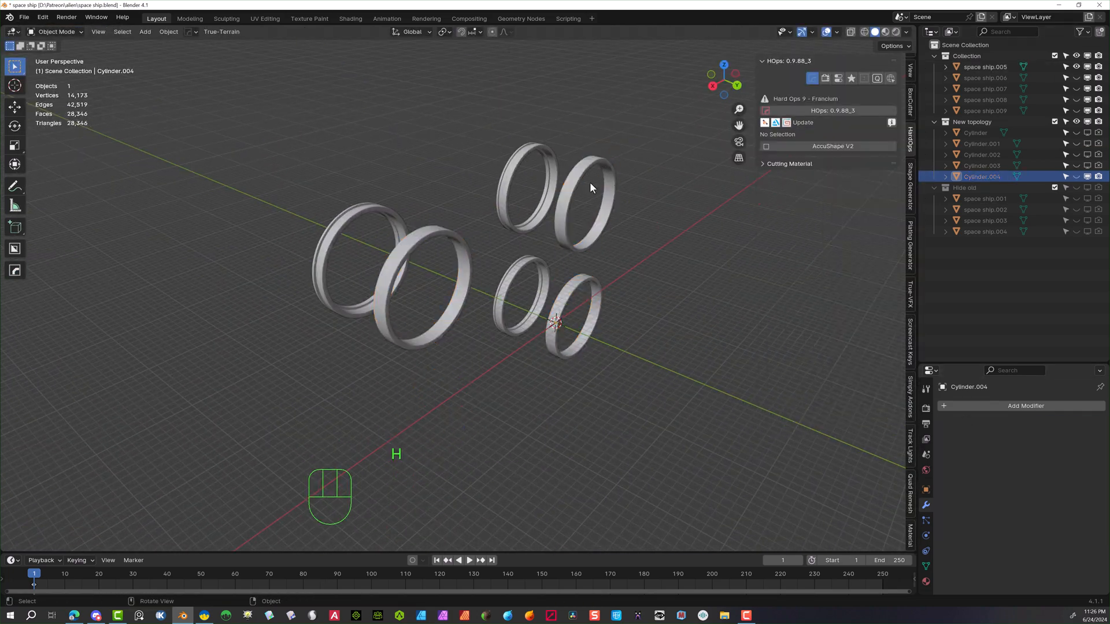
Join the old ring parts space ship.005 and space ship.008 into one object
{"action": "scroll", "coordinate": [456, 318], "scroll_direction": "down", "scroll_amount": 2}
{"action": "scroll", "coordinate": [457, 318], "scroll_direction": "up", "scroll_amount": 1}
{"action": "middle_click_drag", "start_coordinate": [456, 318], "coordinate": [468, 324]}
{"action": "key", "text": "ctrl+j"}
{"action": "left_click", "coordinate": [656, 153]}
{"action": "left_click", "coordinate": [771, 232]}
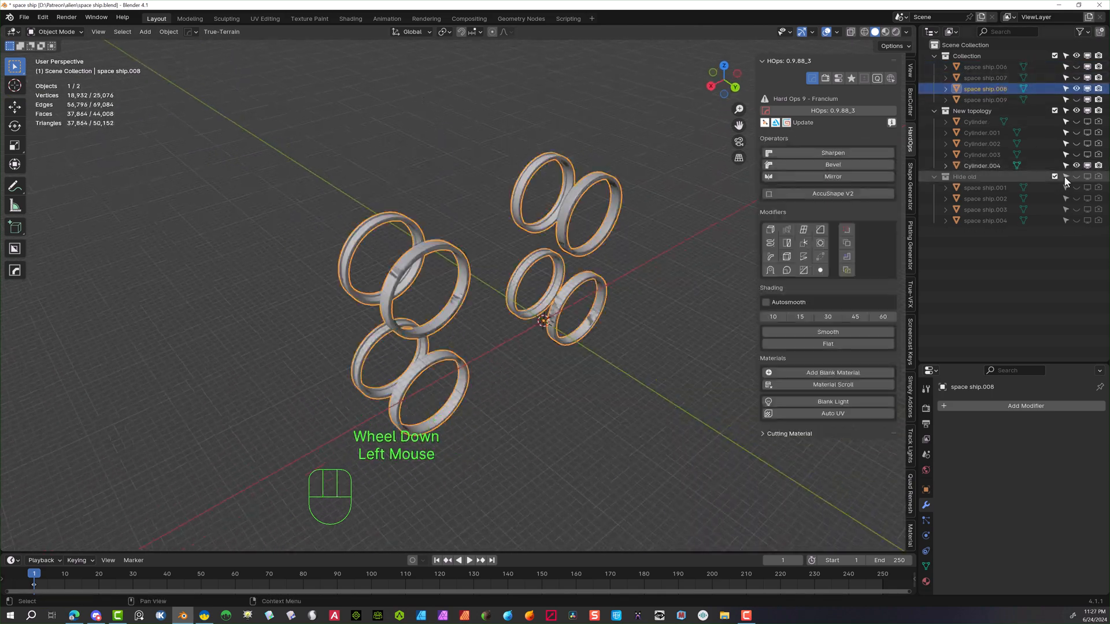
Duplicate the new rings along Y onto the second set of old rings
{"action": "scroll", "coordinate": [537, 262], "scroll_direction": "up", "scroll_amount": 4}
{"action": "middle_click_drag", "start_coordinate": [509, 278], "coordinate": [244, 374]}
{"action": "key", "text": "shift+d"}
{"action": "key", "text": "y"}
{"action": "left_click", "coordinate": [502, 147]}
{"action": "scroll", "coordinate": [565, 176], "scroll_direction": "down", "scroll_amount": 2}
{"action": "scroll", "coordinate": [245, 374], "scroll_direction": "up", "scroll_amount": 2}
{"action": "middle_click_drag", "start_coordinate": [245, 374], "coordinate": [301, 200]}
Select the outer face loops of the duplicated rings in Edit Mode and inset them about 0.43 m
{"action": "left_click", "coordinate": [301, 200]}
{"action": "key", "text": "Tab"}
{"action": "scroll", "coordinate": [301, 200], "scroll_direction": "down", "scroll_amount": 1}
{"action": "left_click", "coordinate": [331, 153], "text": "alt+shift"}
{"action": "left_click", "coordinate": [294, 347], "text": "alt+shift"}
{"action": "left_click", "coordinate": [16, 268]}
{"action": "left_click_drag", "start_coordinate": [231, 326], "coordinate": [220, 324]}
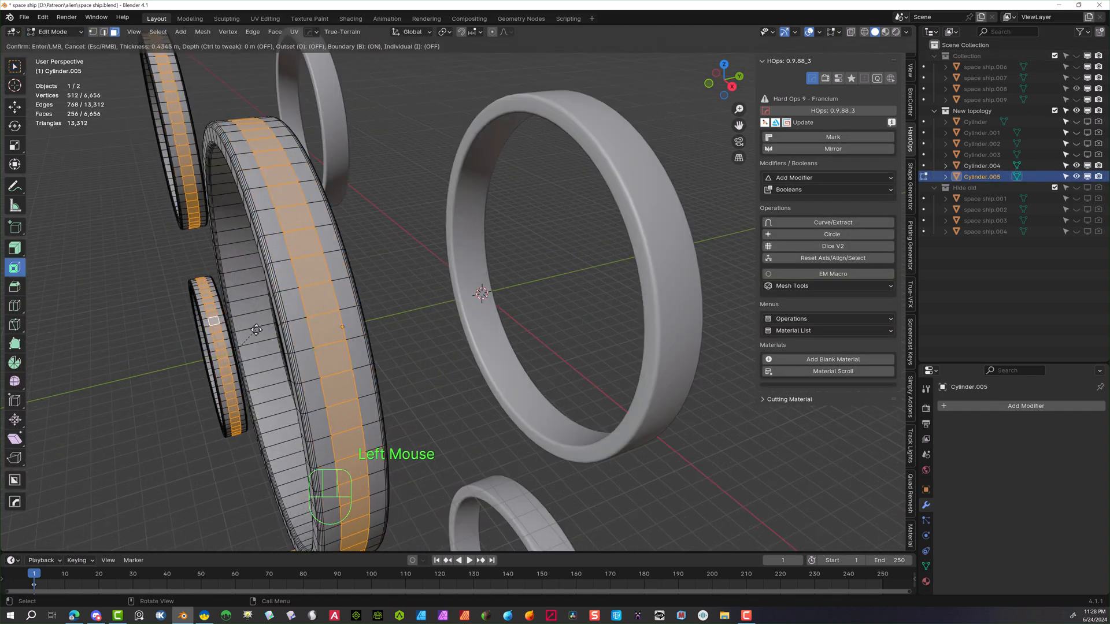
Move the inset face loops about -0.266 m along Y
{"action": "key", "text": "g"}
{"action": "key", "text": "y"}
{"action": "left_click", "coordinate": [246, 339]}
{"action": "left_click", "coordinate": [15, 248]}
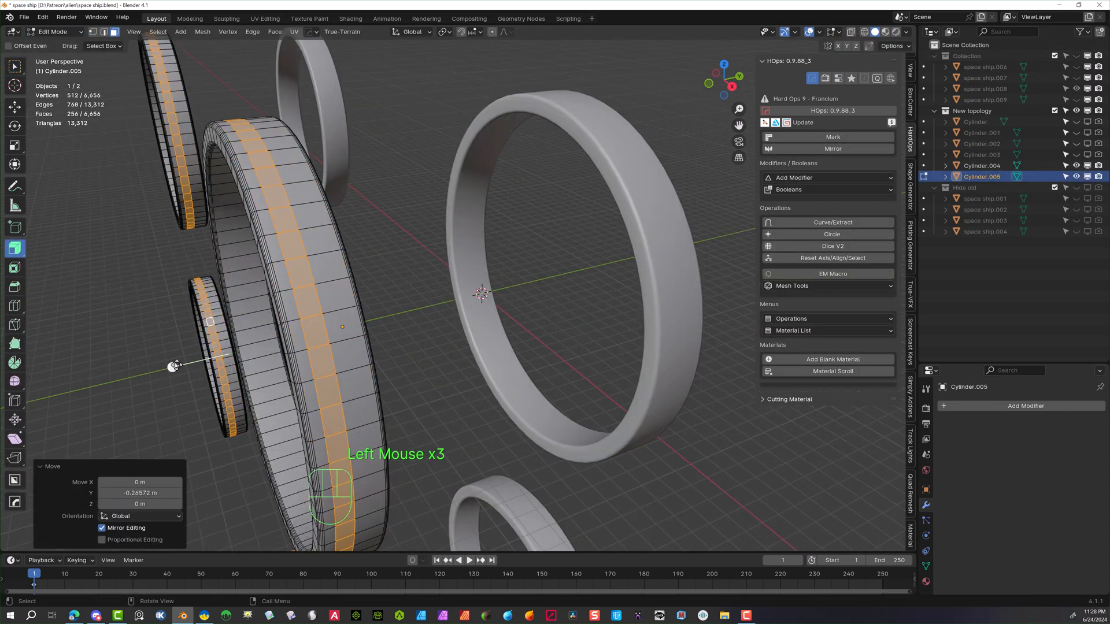
{"action": "left_click_drag", "start_coordinate": [175, 365], "coordinate": [186, 368]}
{"action": "key", "text": "ctrl+z"}
Inset the selected face loops about 0.078 m and extrude them inward to cut a groove around the rings
{"action": "left_click", "coordinate": [15, 268]}
{"action": "left_click_drag", "start_coordinate": [192, 341], "coordinate": [186, 367]}
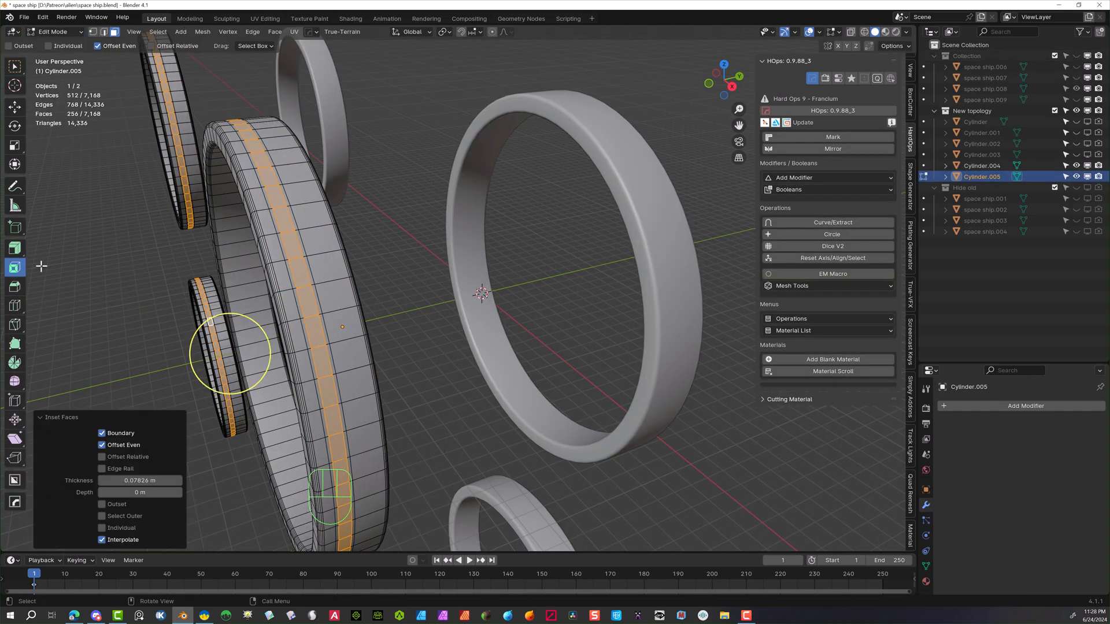
{"action": "left_click", "coordinate": [15, 248]}
{"action": "left_click", "coordinate": [210, 365]}
{"action": "left_click", "coordinate": [185, 254]}
{"action": "scroll", "coordinate": [171, 70], "scroll_direction": "up", "scroll_amount": 2}
{"action": "scroll", "coordinate": [171, 70], "scroll_direction": "down", "scroll_amount": 1}
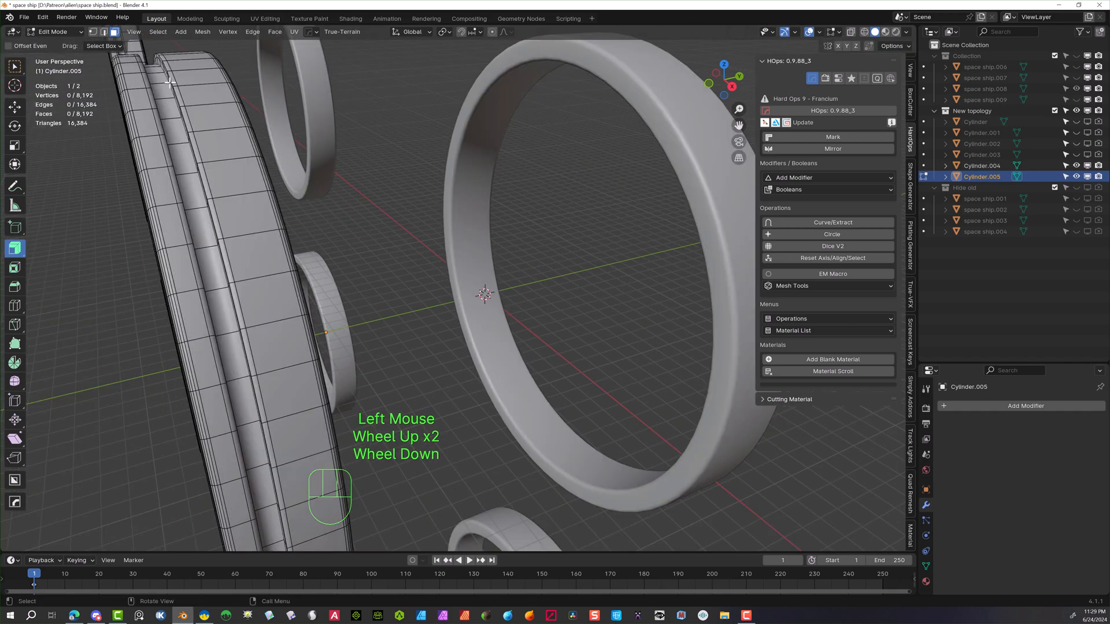
Return to Object Mode and join Cylinder.004 with the grooved rings, Cylinder.005, into one object
{"action": "scroll", "coordinate": [232, 63], "scroll_direction": "down", "scroll_amount": 2}
{"action": "left_click", "coordinate": [232, 63]}
{"action": "left_click", "coordinate": [347, 174]}
{"action": "middle_click_drag", "start_coordinate": [347, 173], "coordinate": [518, 302]}
{"action": "scroll", "coordinate": [518, 302], "scroll_direction": "down", "scroll_amount": 4}
{"action": "scroll", "coordinate": [518, 303], "scroll_direction": "up", "scroll_amount": 2}
{"action": "left_click", "coordinate": [48, 36]}
{"action": "left_click", "coordinate": [55, 45]}
{"action": "left_click", "coordinate": [462, 249]}
{"action": "left_click", "coordinate": [394, 272], "text": "shift"}
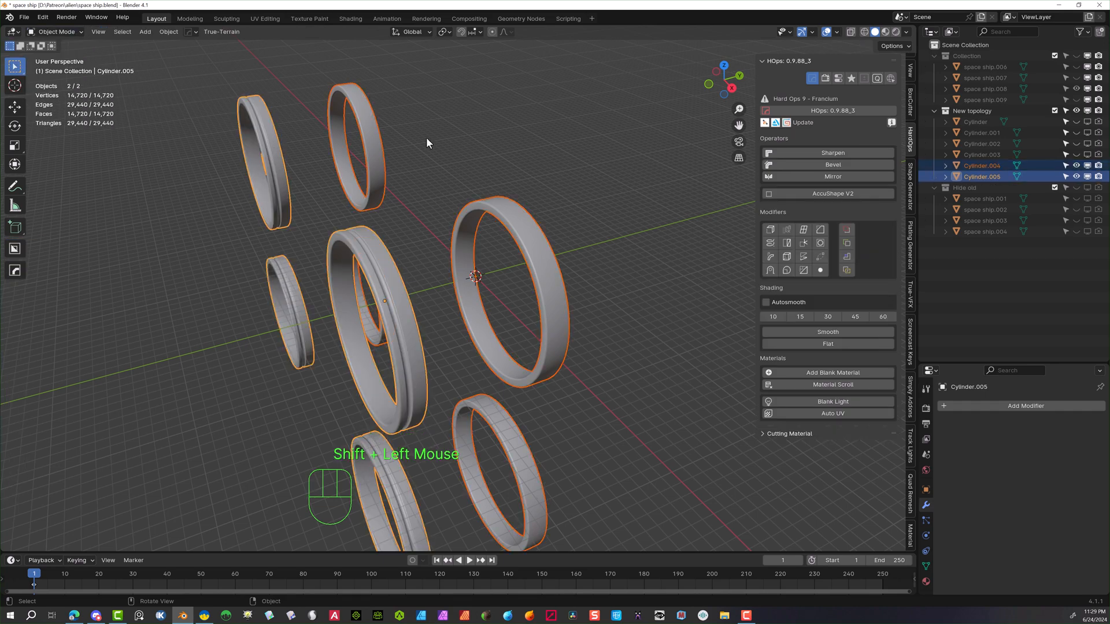
Move space ship.008 into Hide old and disable the New topology and Hide old objects in viewport and renders
{"action": "left_click", "coordinate": [1074, 132], "text": "shift"}
{"action": "left_click", "coordinate": [1074, 133]}
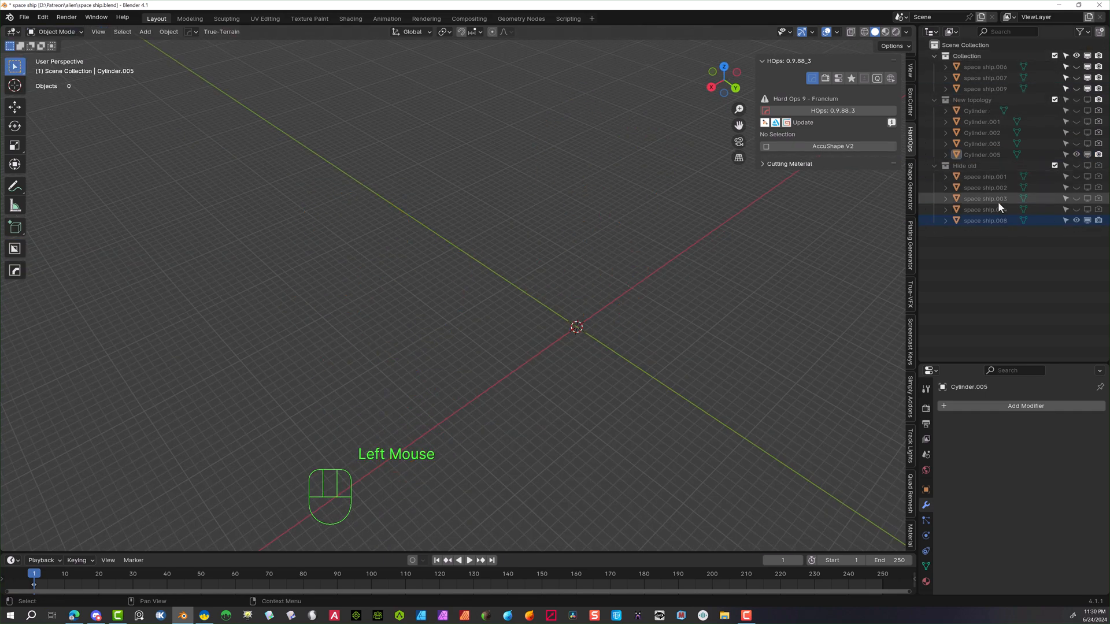
{"action": "left_click", "coordinate": [1085, 101], "text": "shift"}
{"action": "scroll", "coordinate": [734, 227], "scroll_direction": "down", "scroll_amount": 4}
{"action": "left_click", "coordinate": [1076, 99], "text": "shift"}
{"action": "left_click", "coordinate": [1087, 99], "text": "shift"}
{"action": "left_click", "coordinate": [1098, 99], "text": "shift"}
{"action": "left_click", "coordinate": [1078, 166], "text": "shift"}
{"action": "left_click", "coordinate": [1087, 165], "text": "shift"}
{"action": "middle_click_drag", "start_coordinate": [708, 188], "coordinate": [744, 185]}
{"action": "left_click", "coordinate": [1076, 164], "text": "shift"}
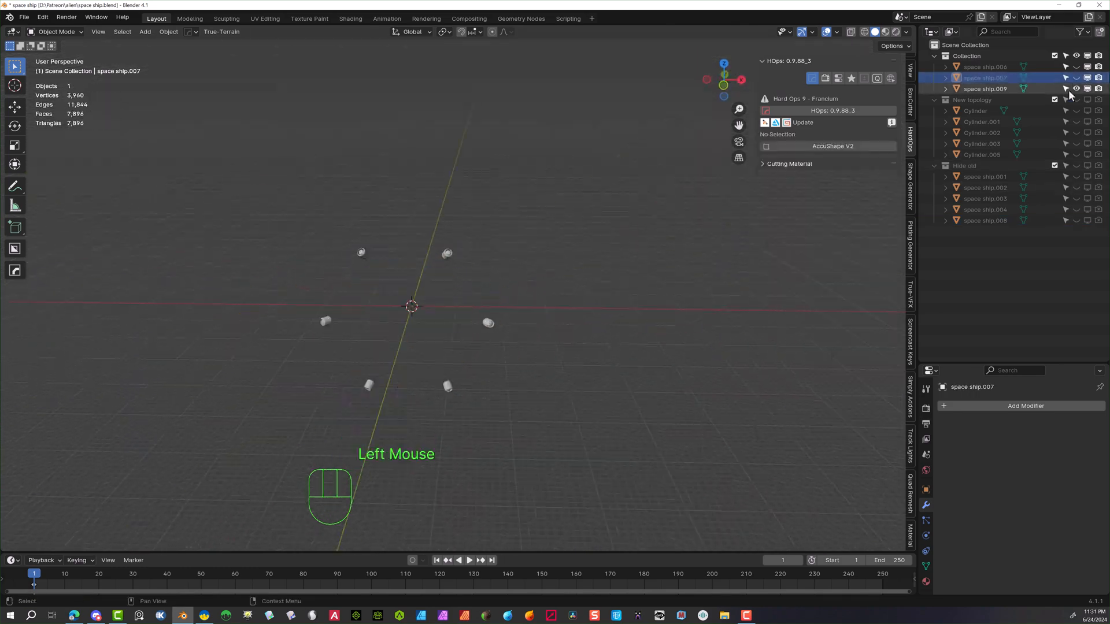
Save the file and open only the old hull, space ship.006, in Edit Mode in left orthographic view
{"action": "left_click", "coordinate": [985, 77]}
{"action": "key", "text": "ctrl+s"}
{"action": "middle_click_drag", "start_coordinate": [312, 130], "coordinate": [286, 196]}
{"action": "left_click", "coordinate": [718, 80]}
{"action": "left_click", "coordinate": [232, 260]}
{"action": "left_click", "coordinate": [55, 32]}
{"action": "left_click", "coordinate": [56, 56]}
{"action": "scroll", "coordinate": [723, 132], "scroll_direction": "up", "scroll_amount": 3}
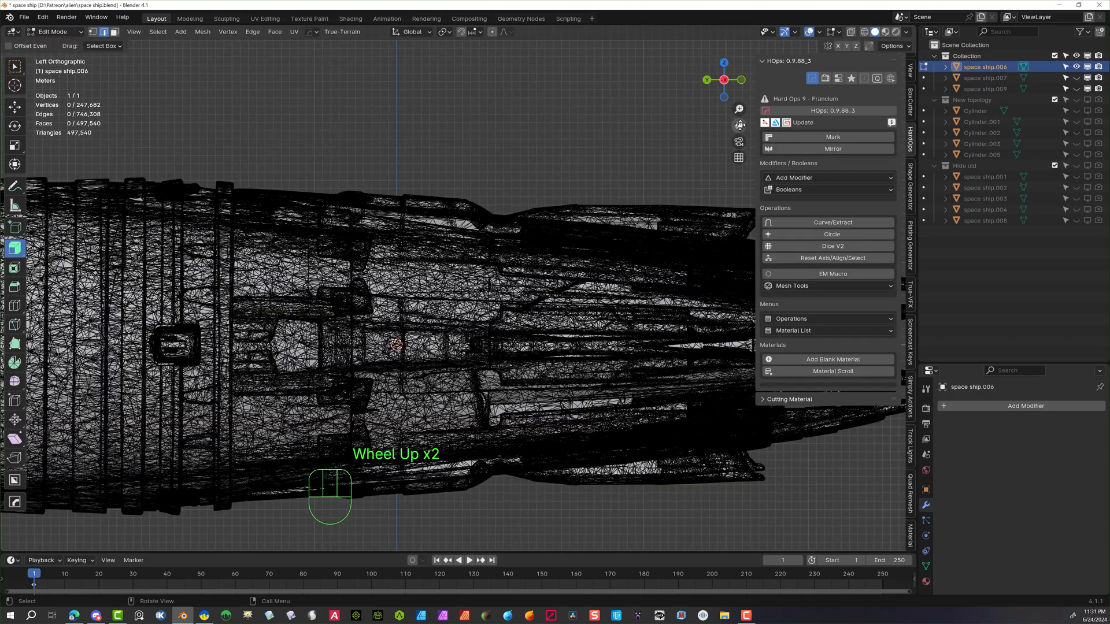
Switch the hull mesh of space ship.006 to face selection mode
{"action": "left_click_drag", "start_coordinate": [739, 124], "coordinate": [976, 133]}
{"action": "left_click", "coordinate": [114, 32]}
{"action": "left_click", "coordinate": [158, 31]}
{"action": "left_click", "coordinate": [300, 214]}
{"action": "scroll", "coordinate": [741, 140], "scroll_direction": "down", "scroll_amount": 3}
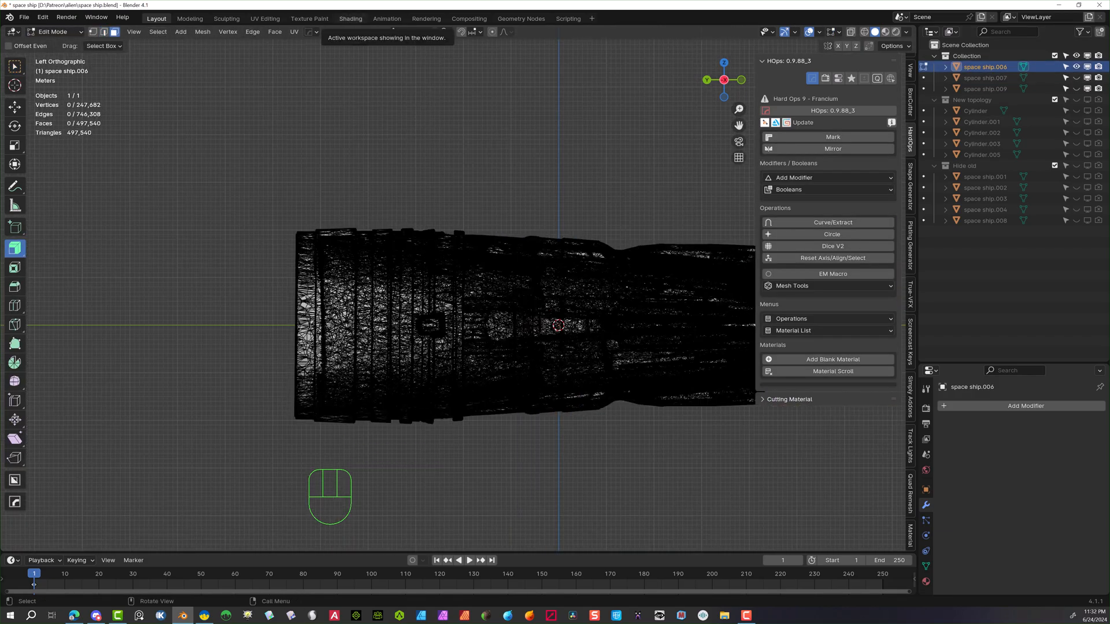